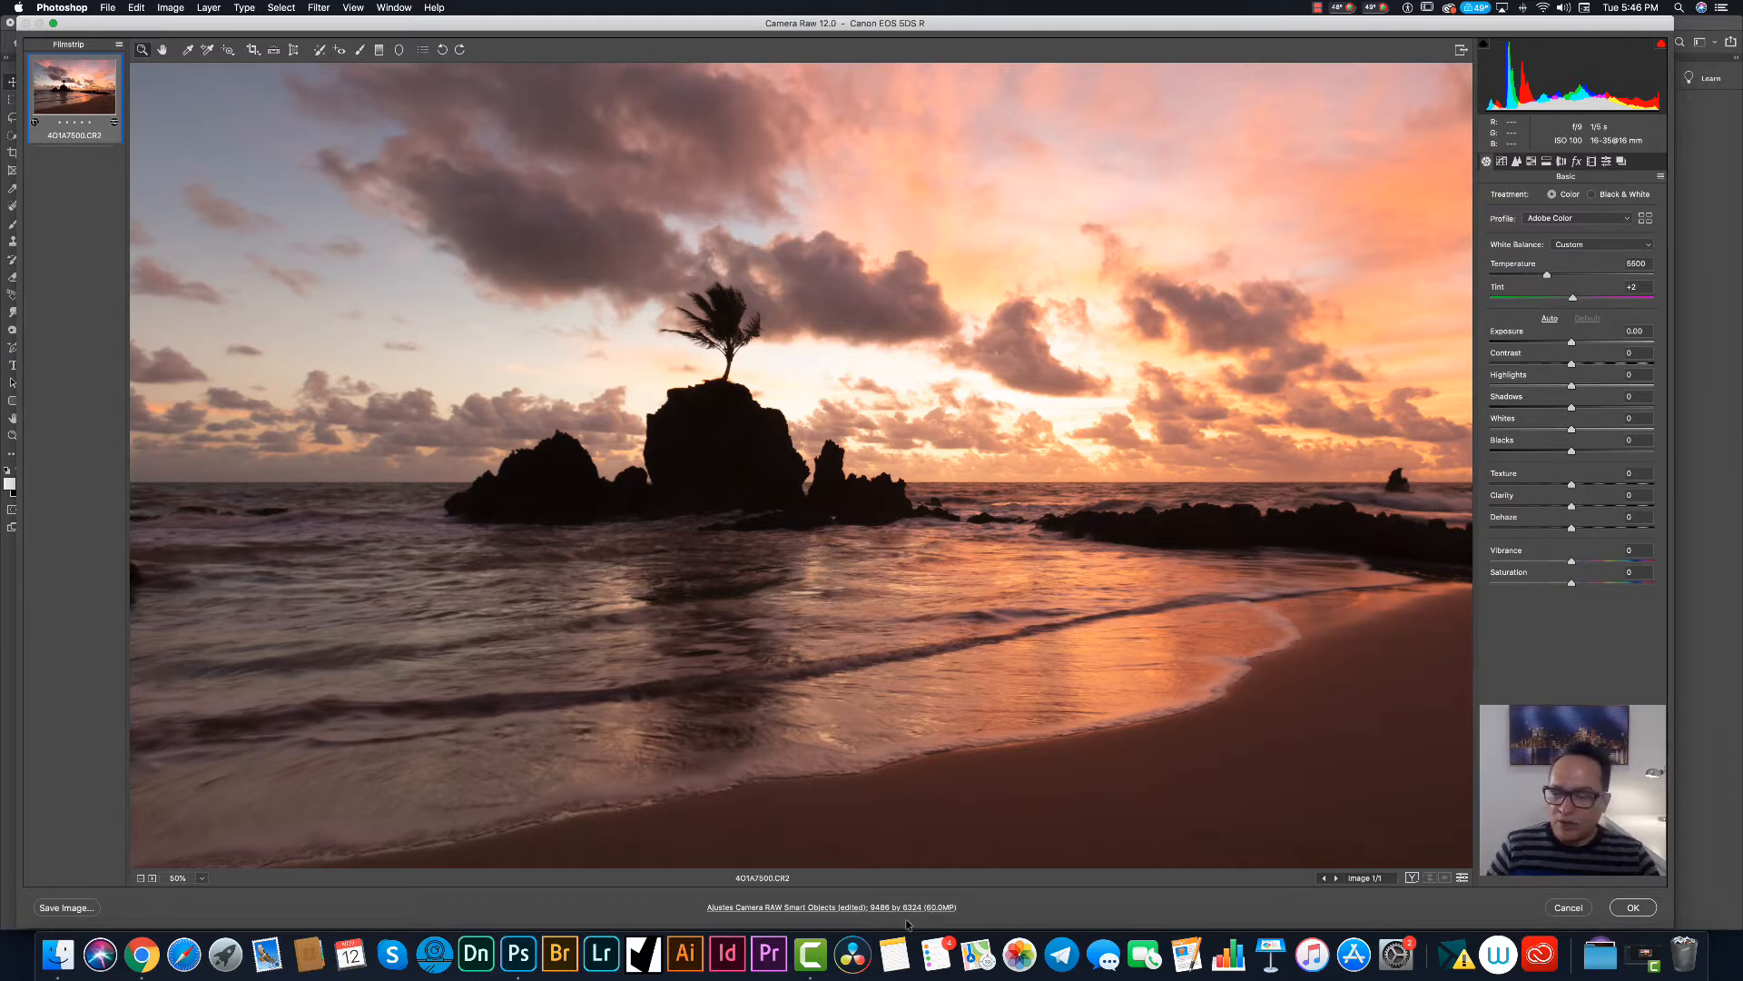
Accept the raw settings to open the photo as a smart object, and create a new smart object via copy of its layer.
{"action": "left_click", "coordinate": [1633, 907]}
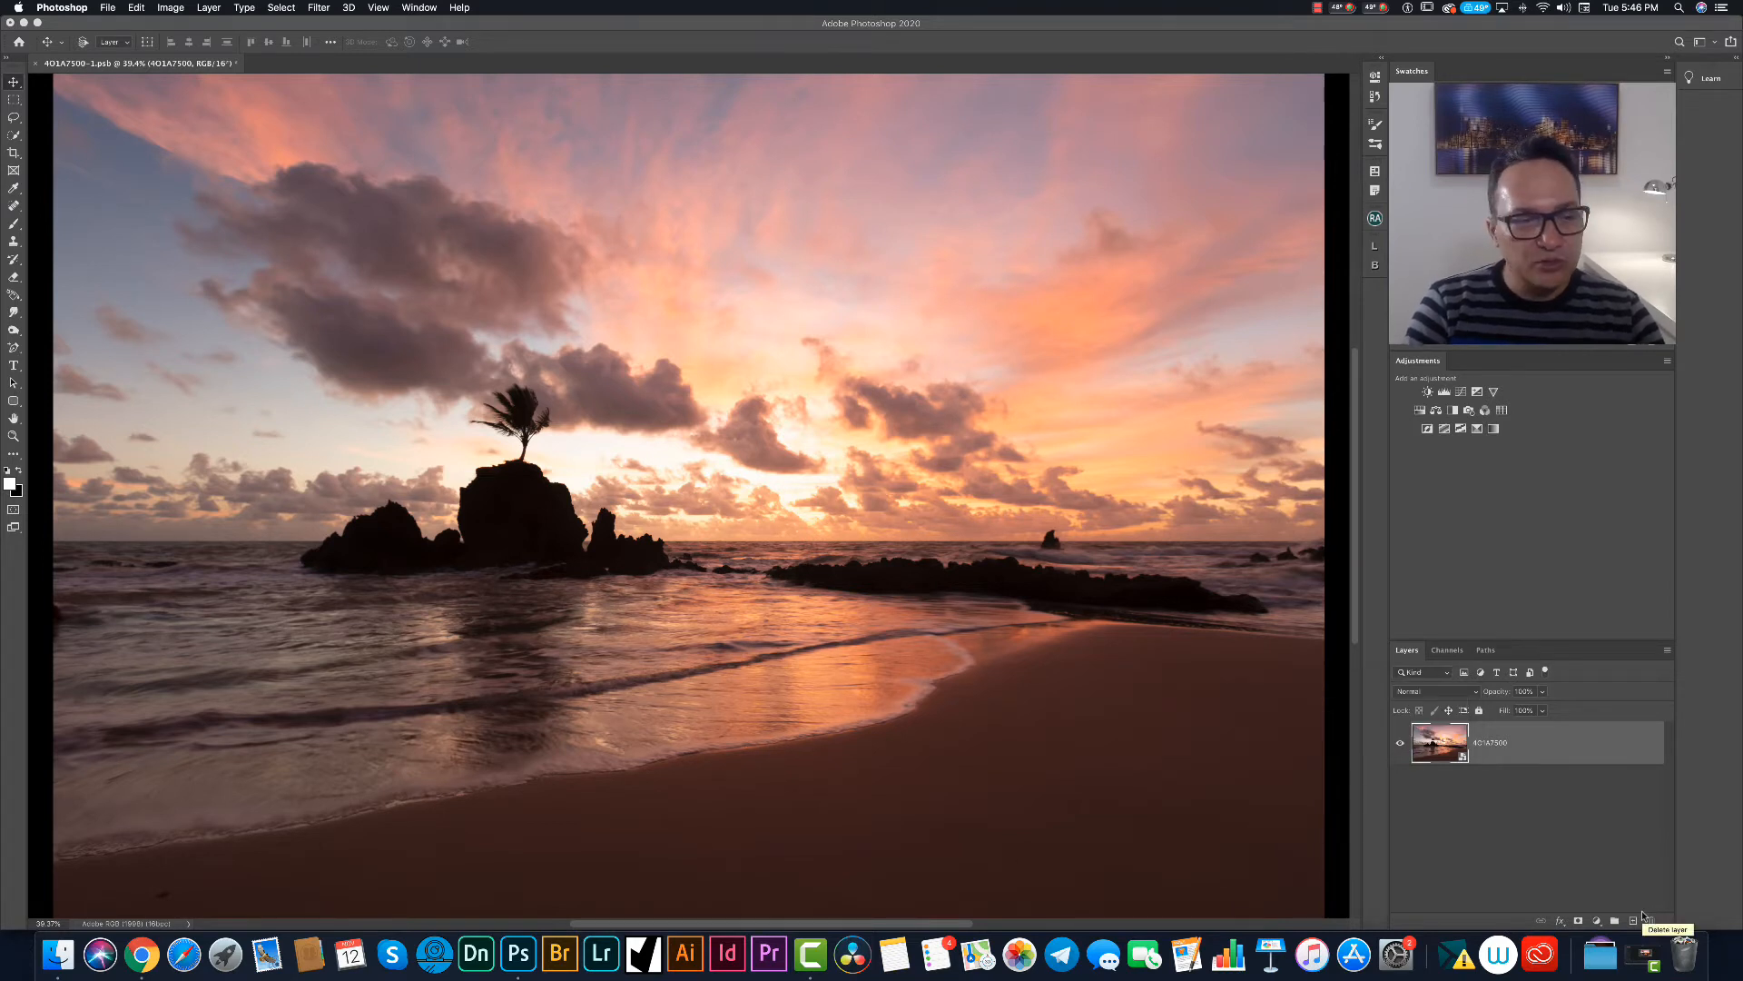
{"action": "right_click", "coordinate": [1514, 757]}
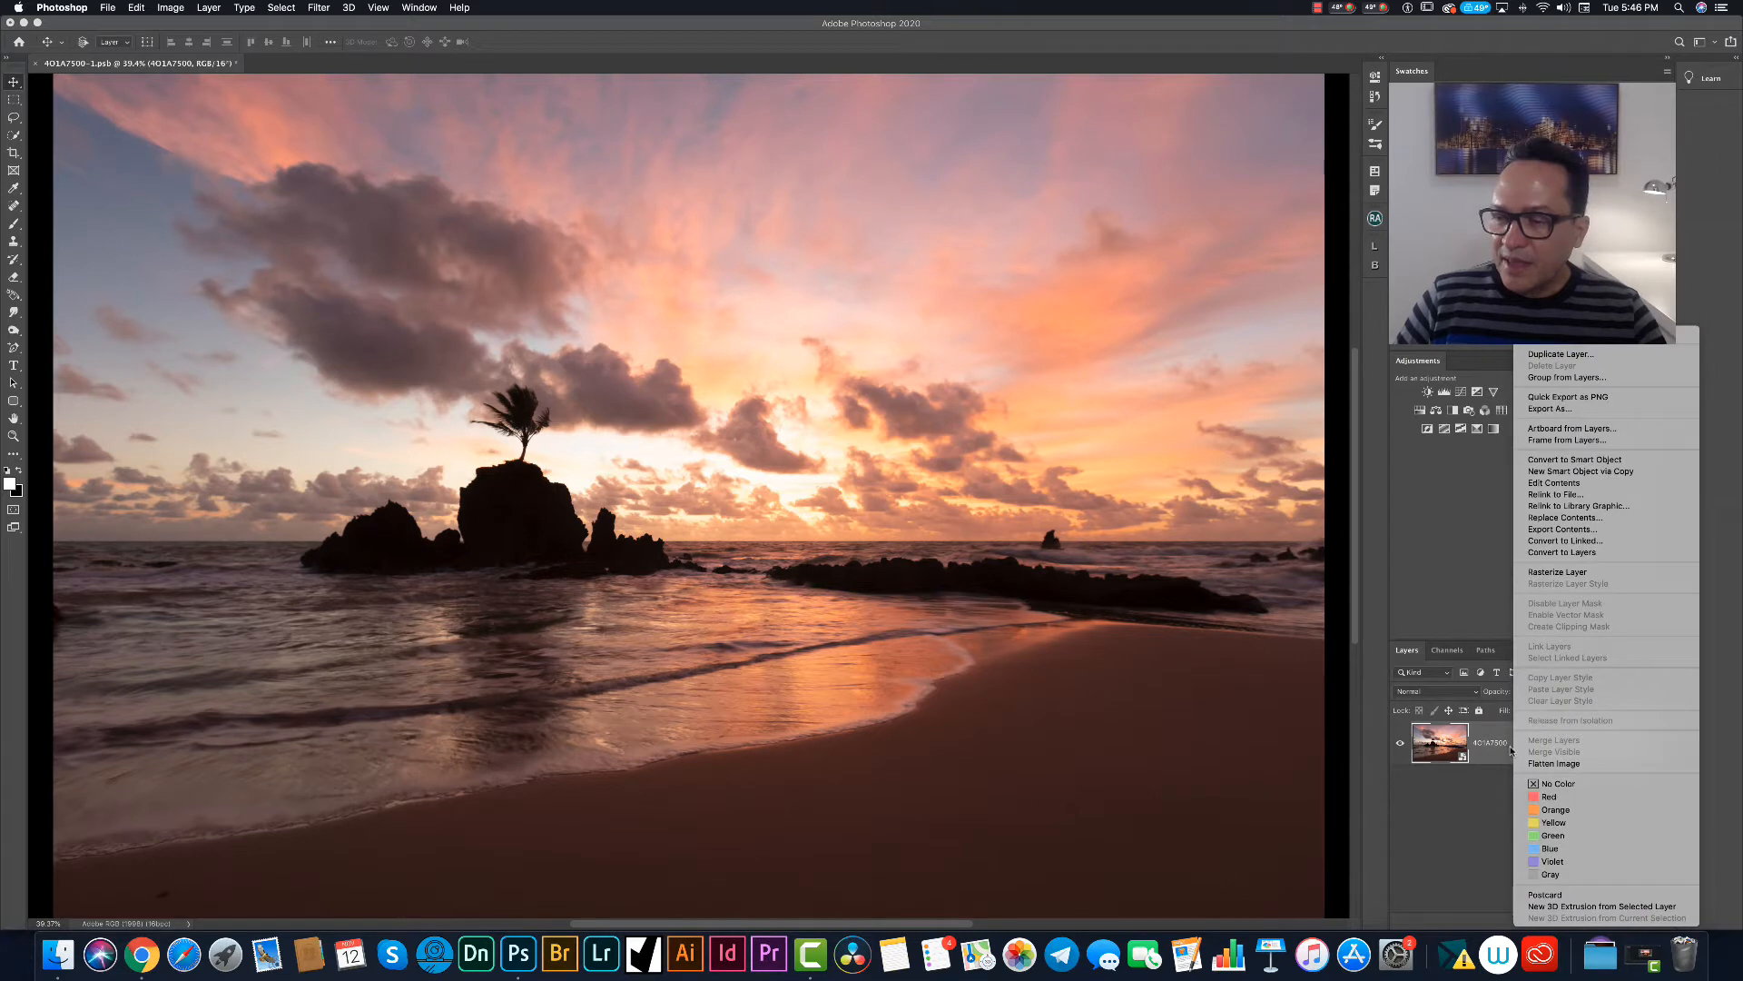
{"action": "left_click", "coordinate": [1600, 472]}
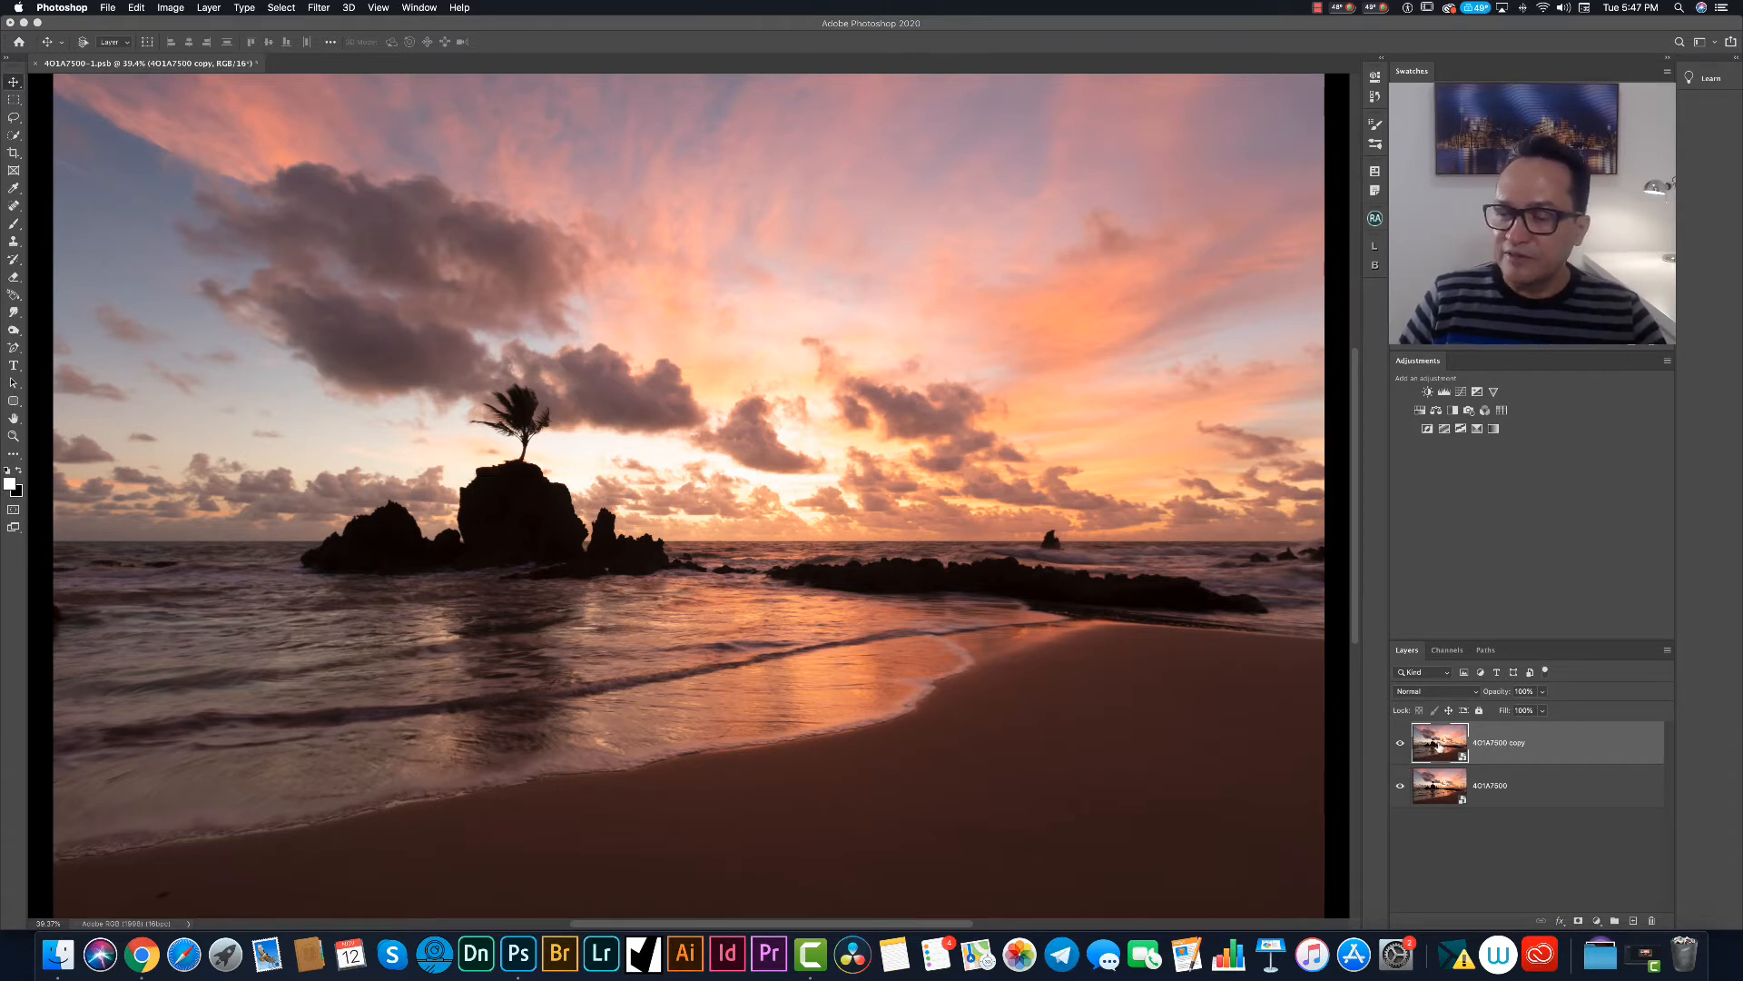
Open the copied smart object's raw settings and set Highlights to -57 and Contrast to +32.
{"action": "double_click", "coordinate": [1440, 742]}
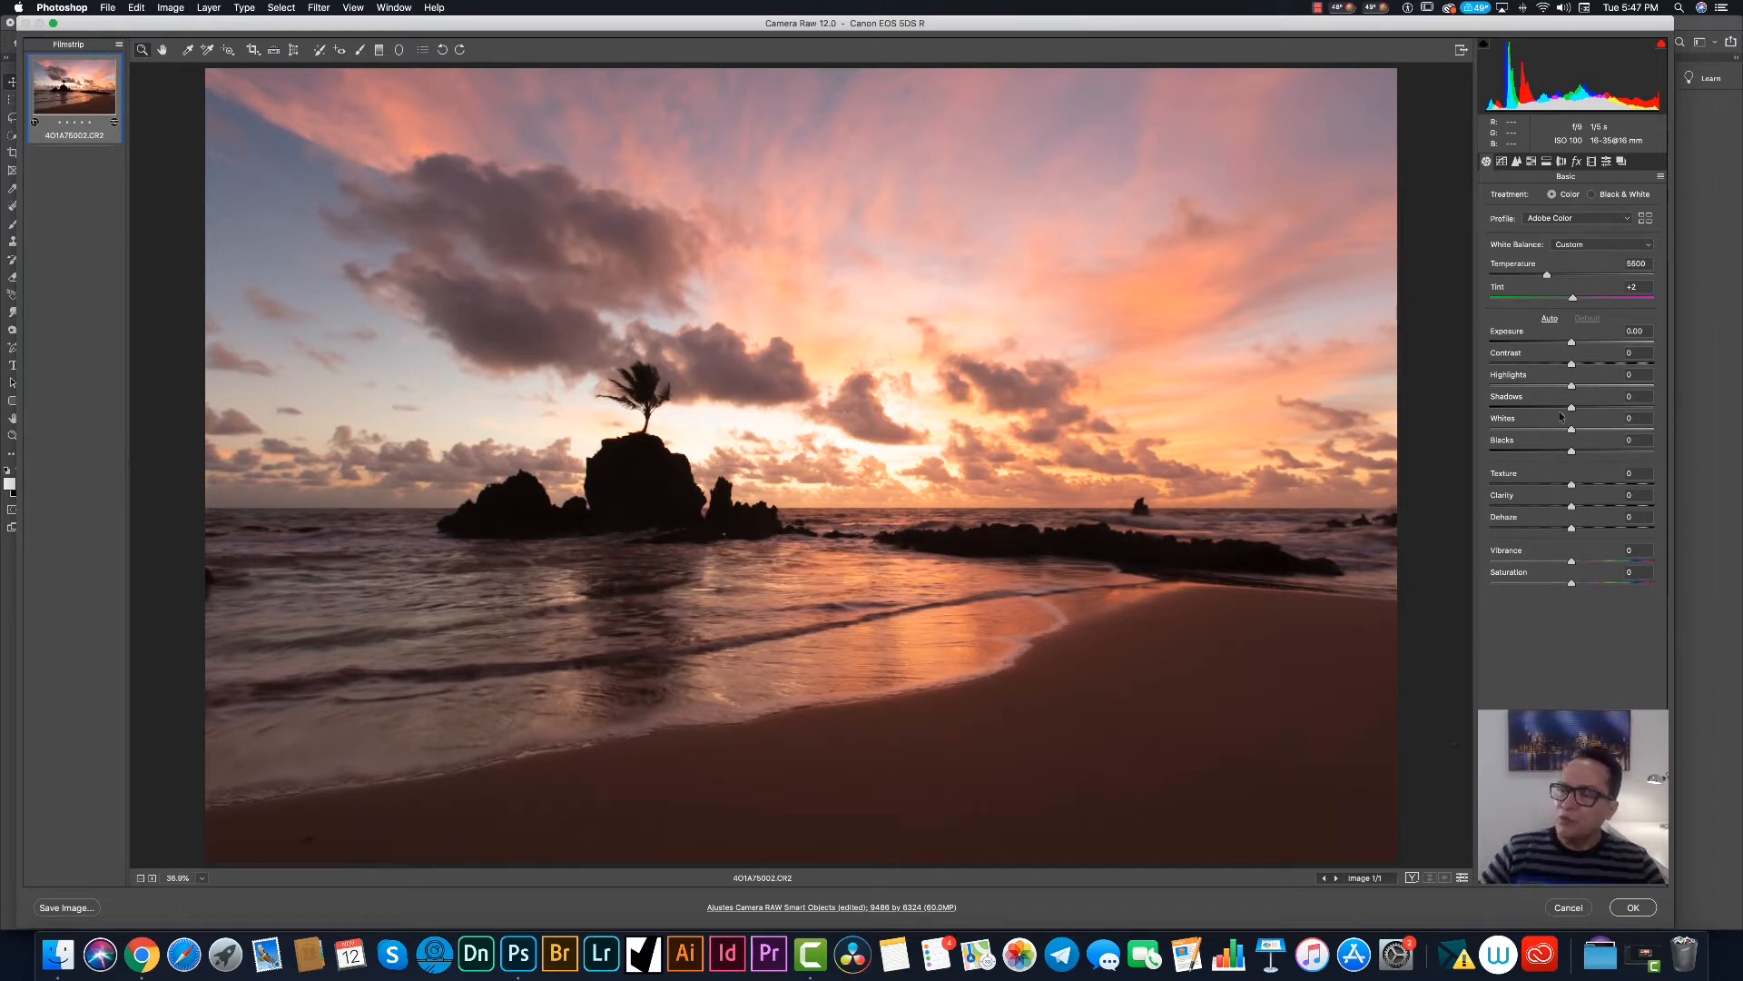
{"action": "left_click", "coordinate": [1535, 386]}
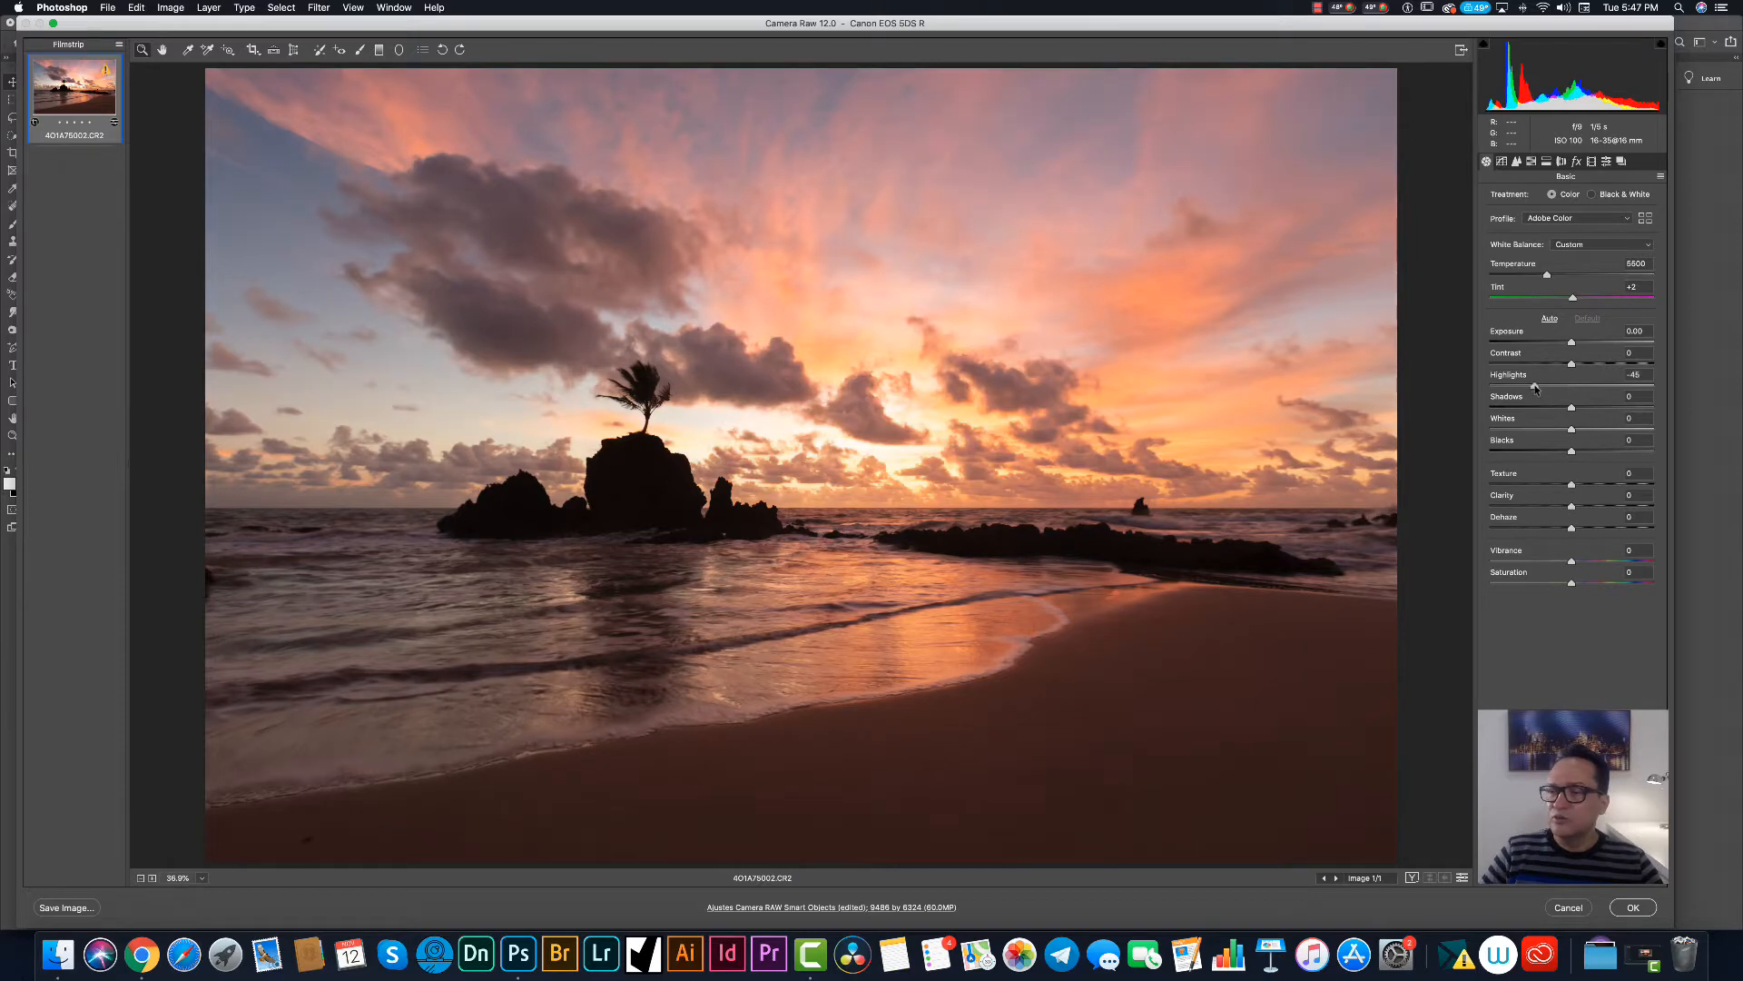
{"action": "left_click_drag", "start_coordinate": [1532, 390], "coordinate": [1599, 366]}
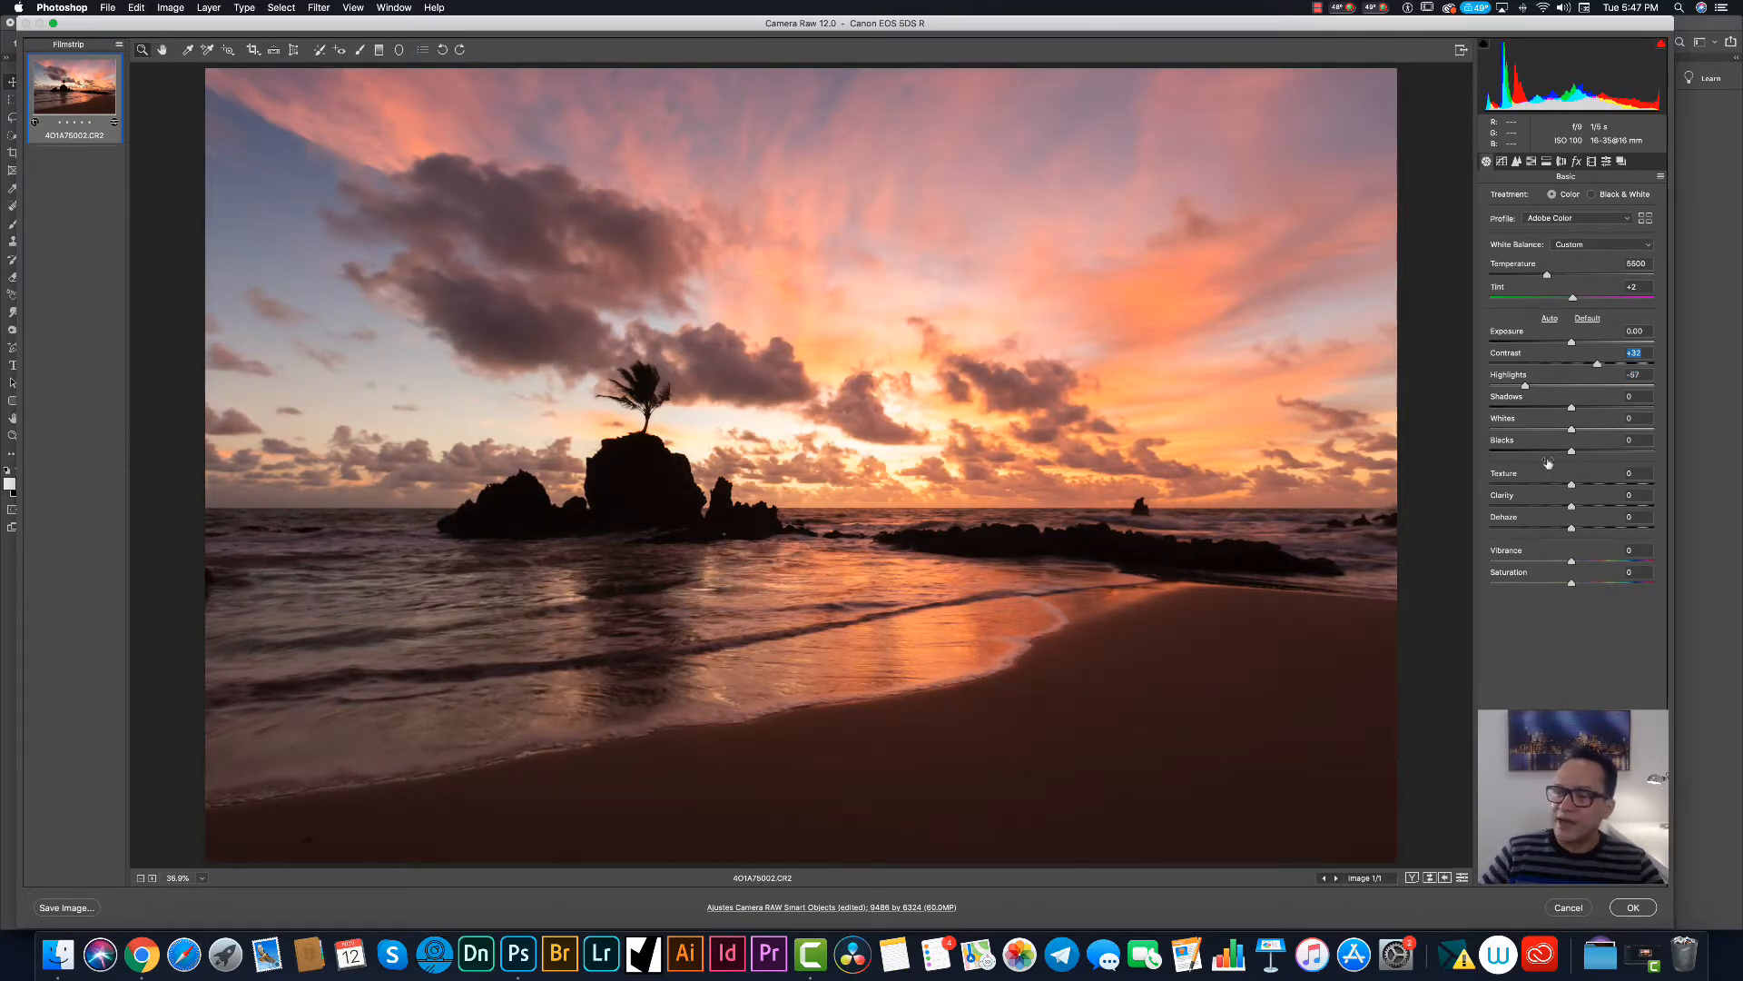
Set Texture to +47, Clarity to +22, Dehaze to +14 and Shadows to +18, and apply the raw settings to the copy.
{"action": "left_click", "coordinate": [1610, 485]}
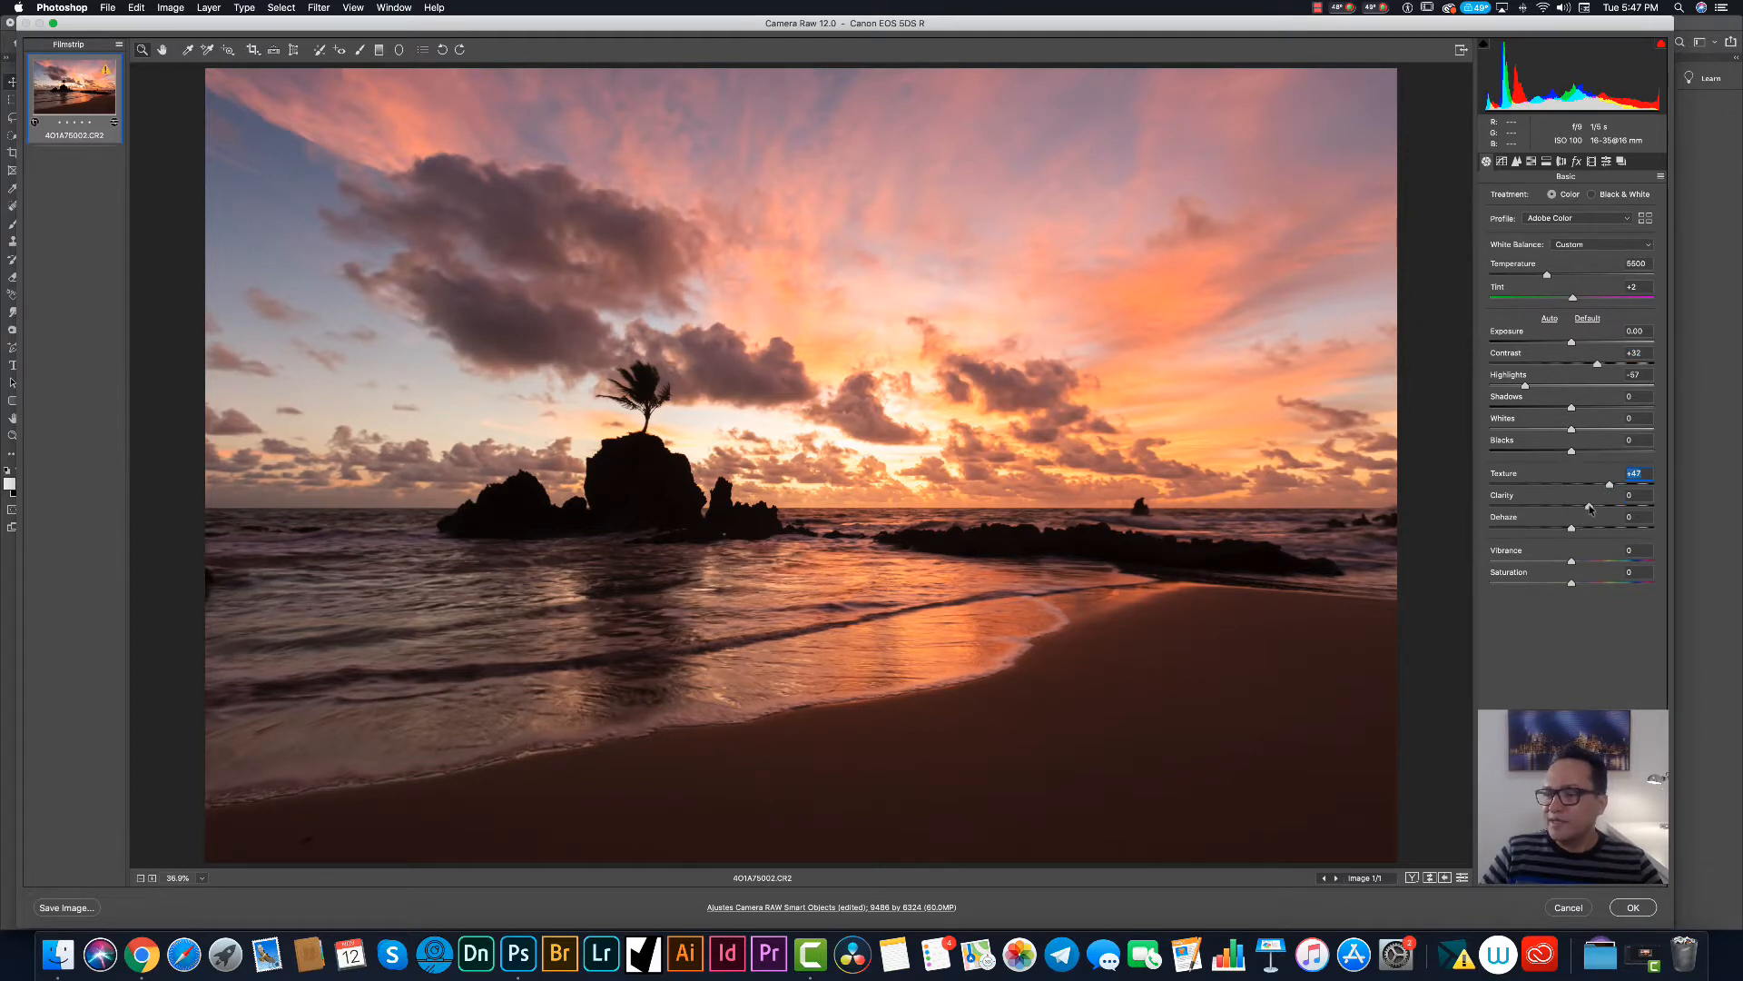
{"action": "left_click", "coordinate": [1589, 506]}
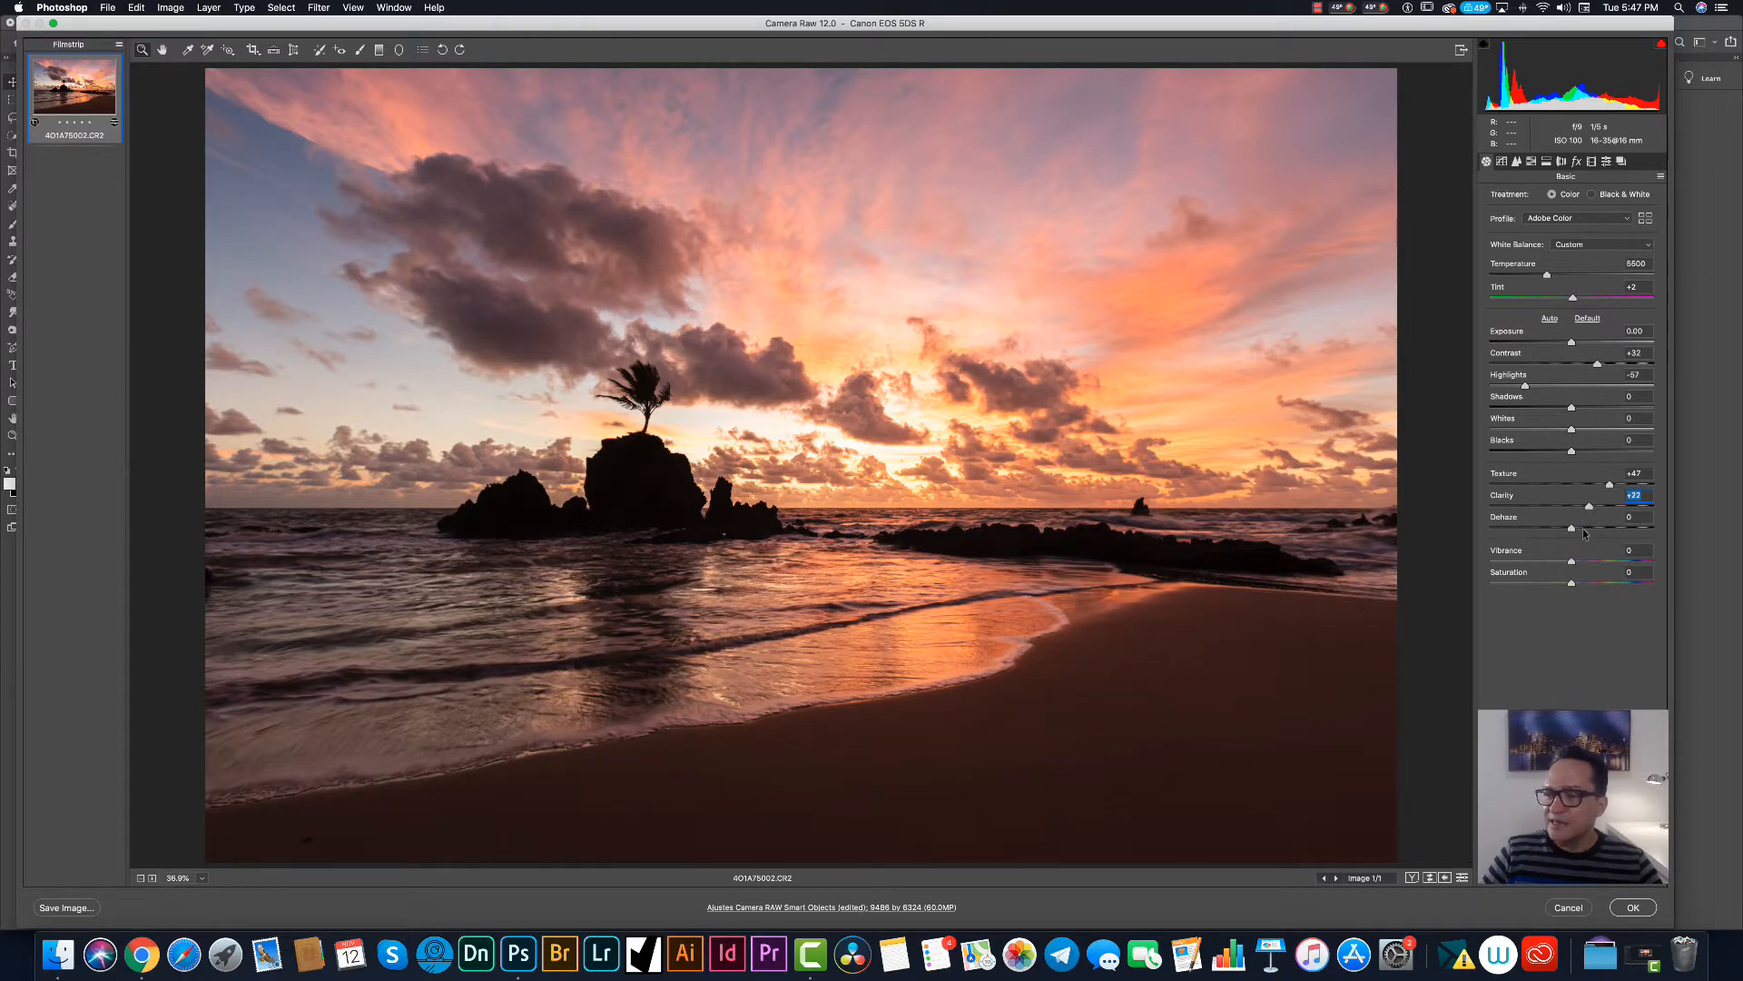
{"action": "left_click", "coordinate": [1583, 527]}
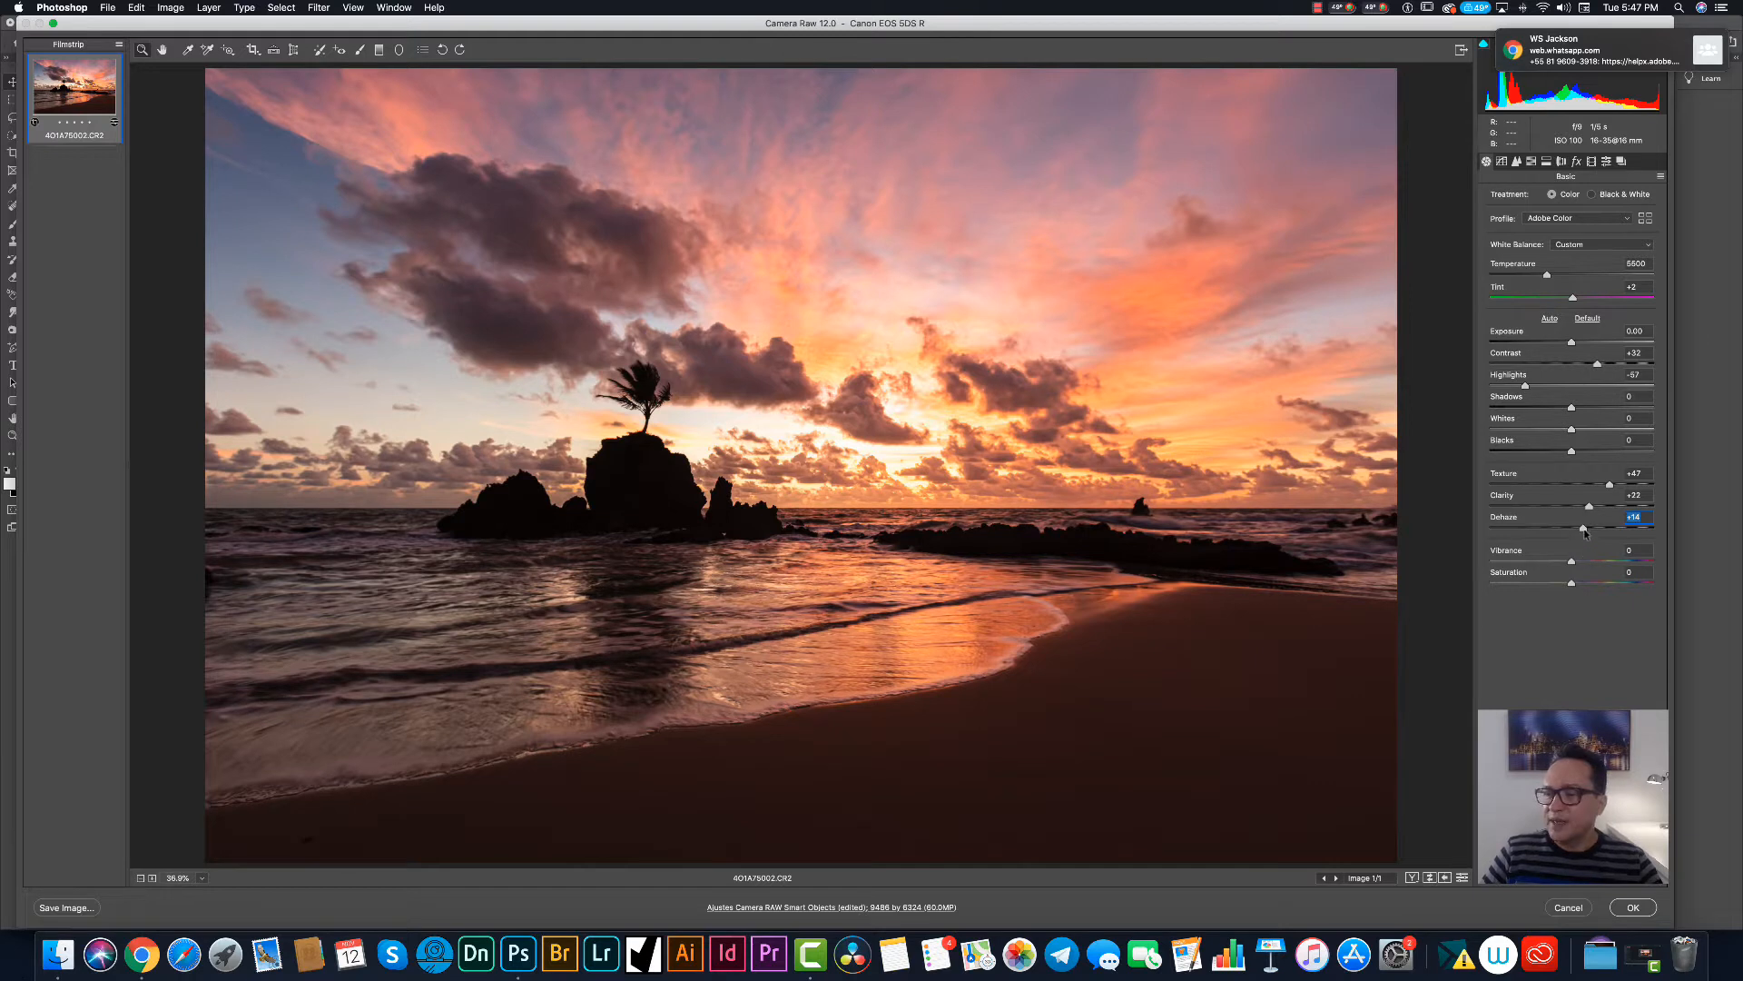
{"action": "left_click", "coordinate": [1586, 408]}
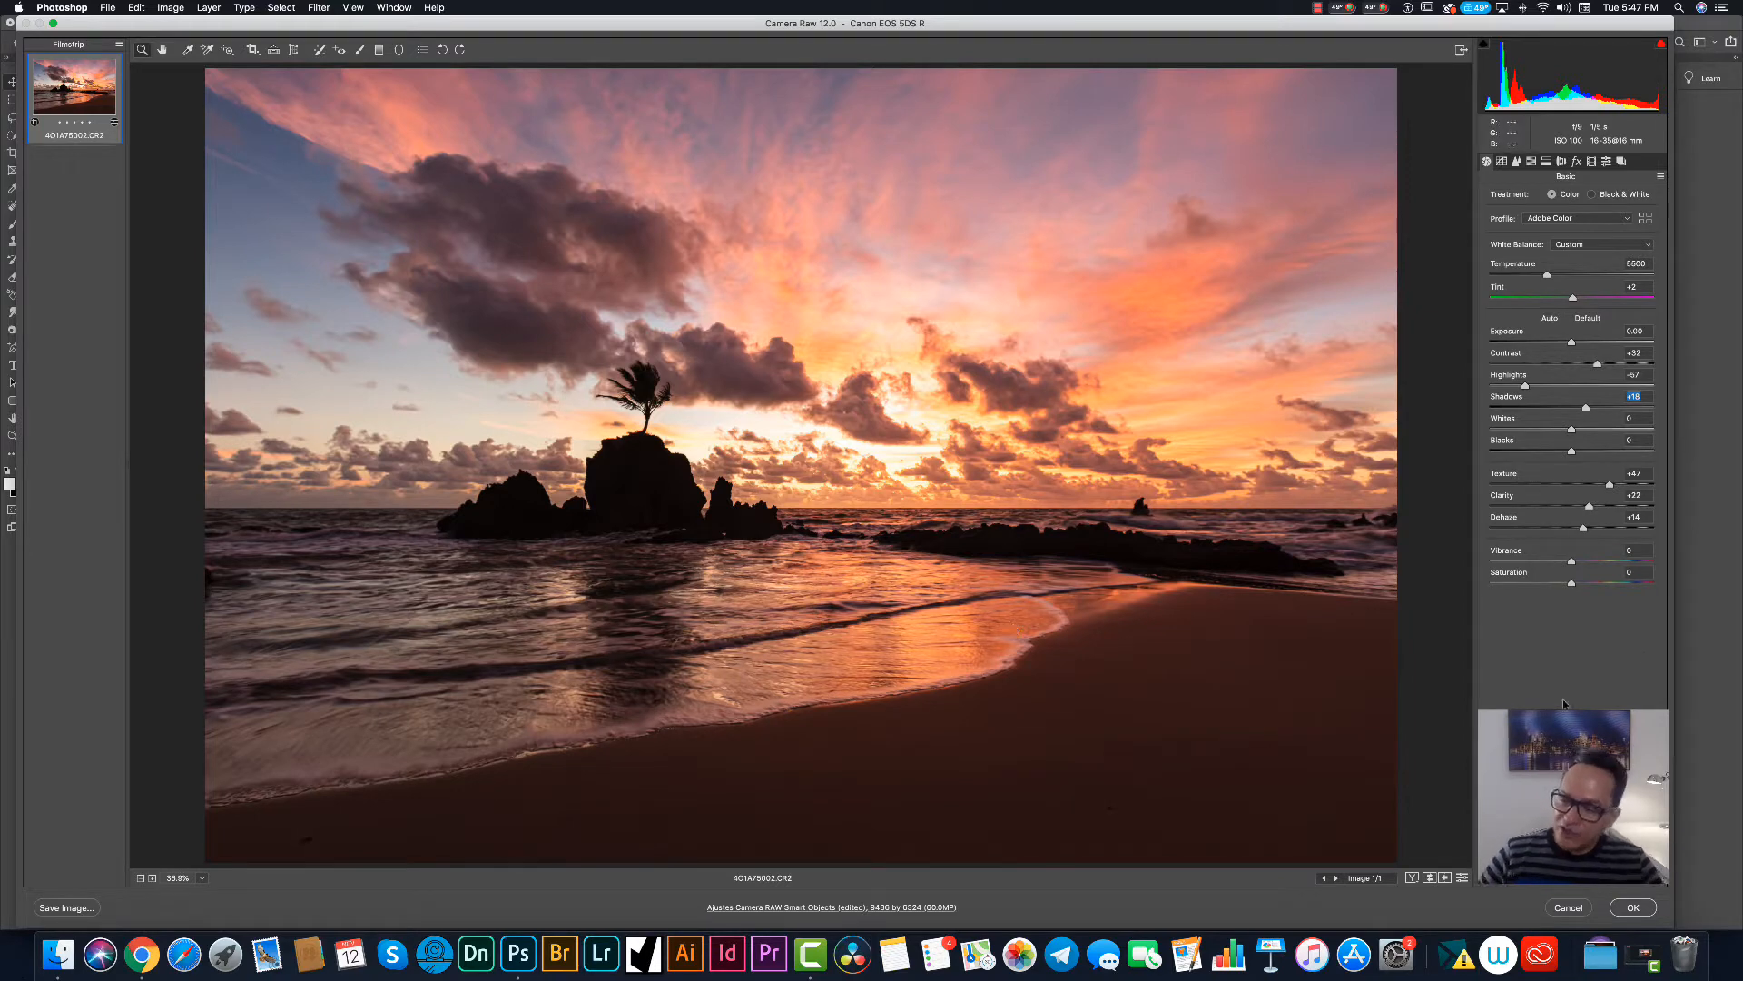
{"action": "left_click", "coordinate": [1631, 908]}
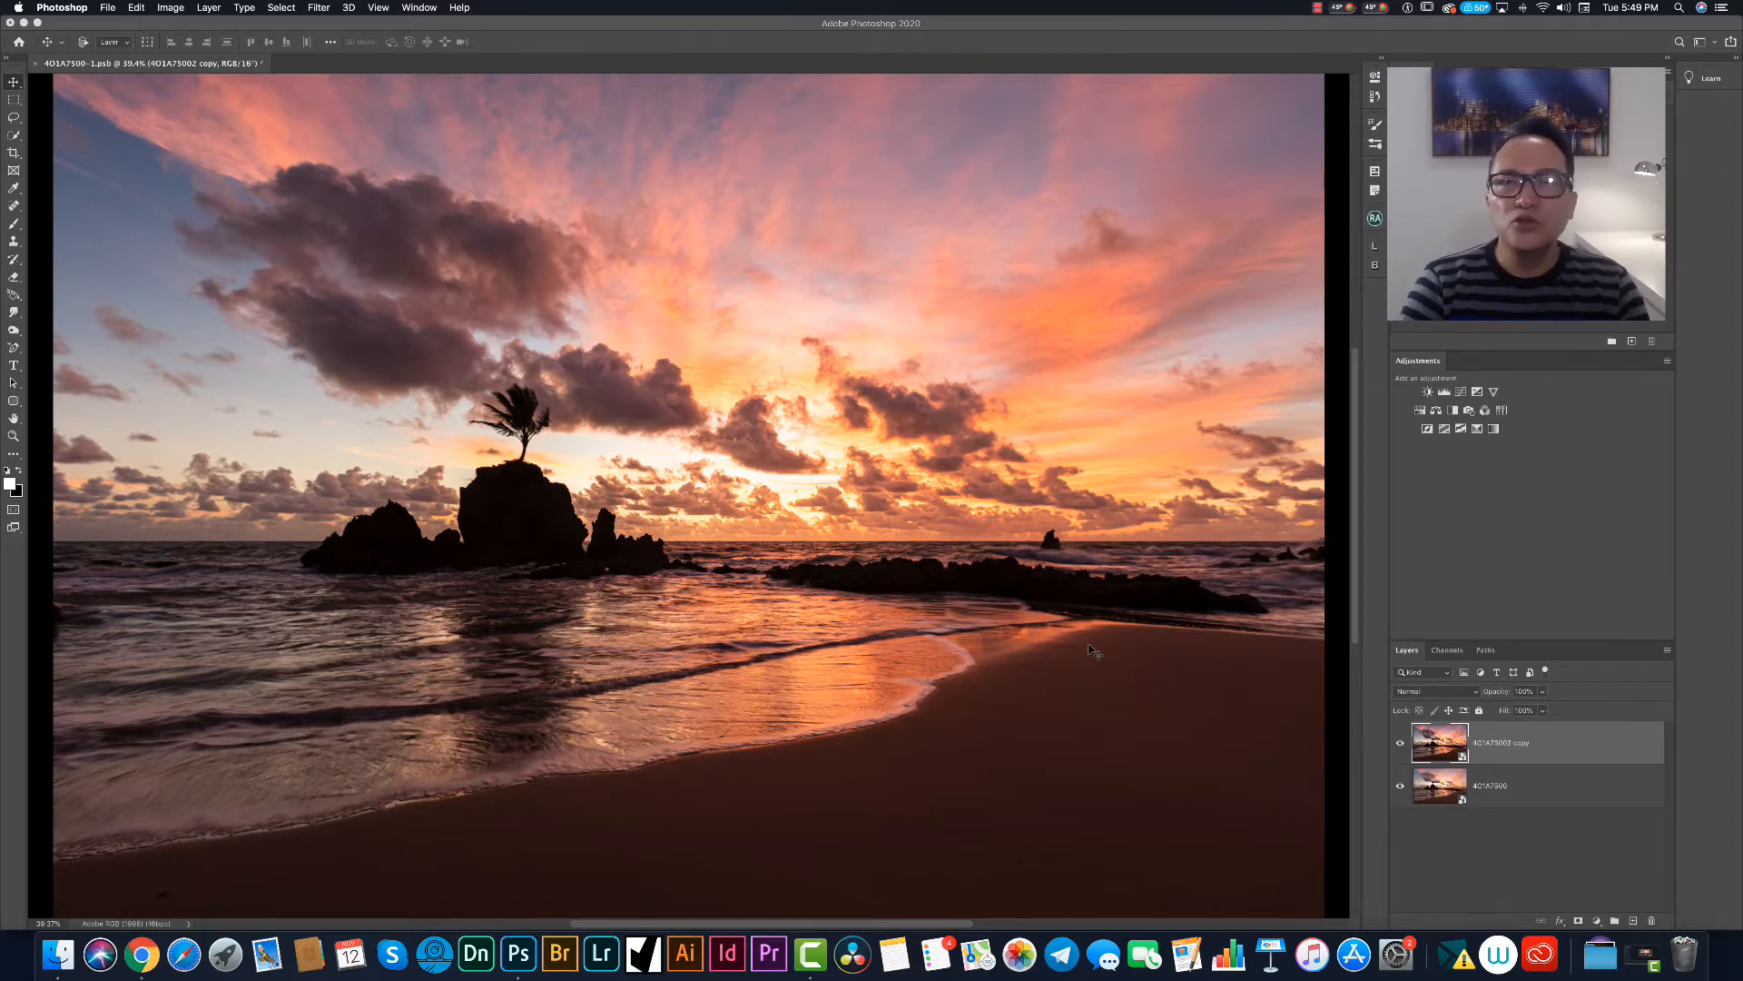
{"action": "middle_click", "coordinate": [584, 304]}
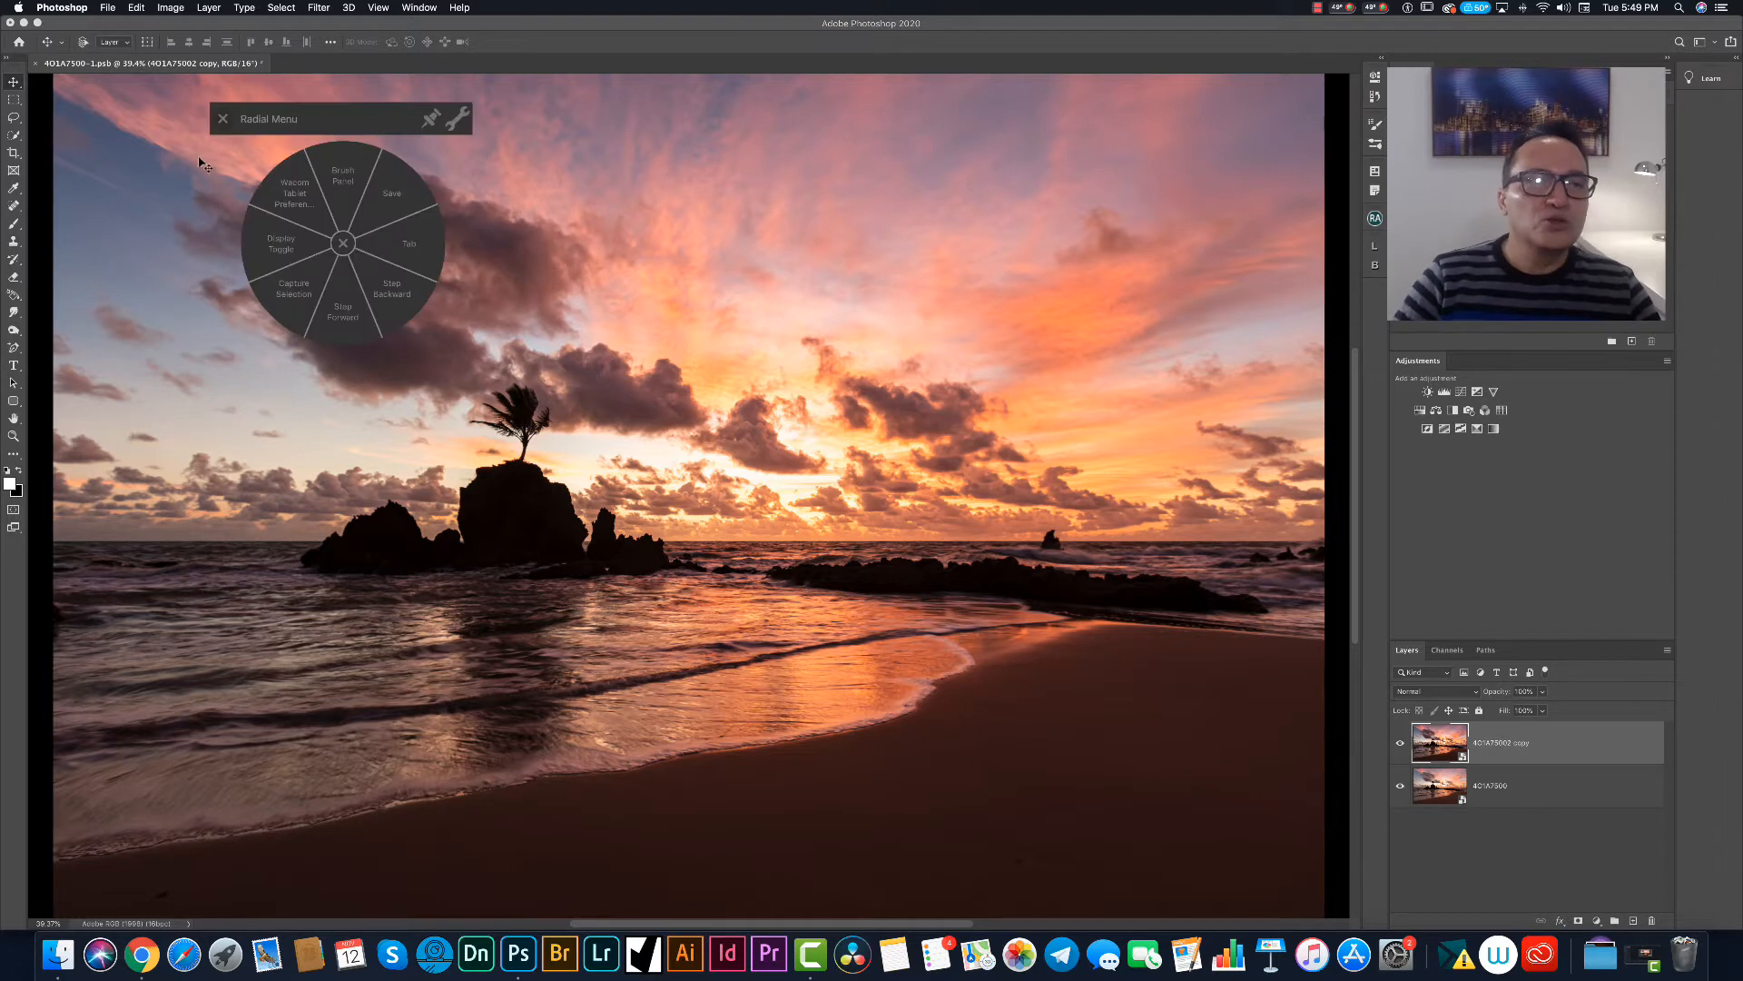
{"action": "middle_click", "coordinate": [236, 66]}
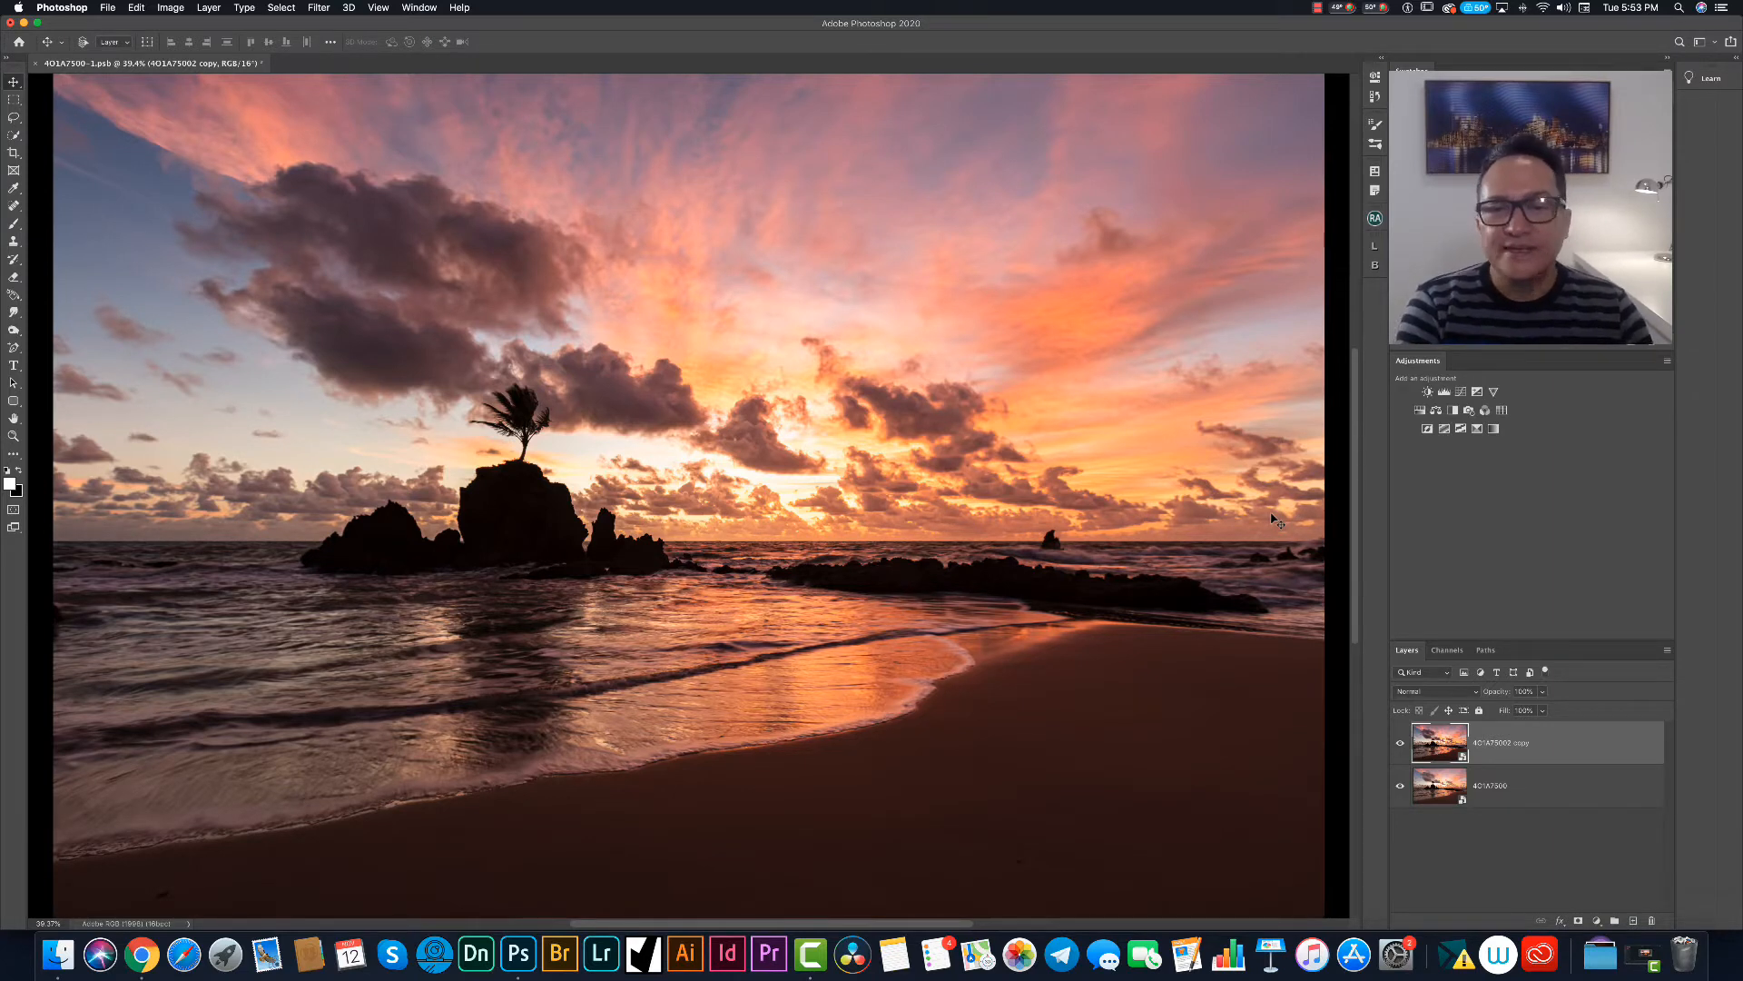
Add a Selective Color adjustment layer above the copied photo and set Black to -100% for the Reds.
{"action": "left_click", "coordinate": [1477, 430]}
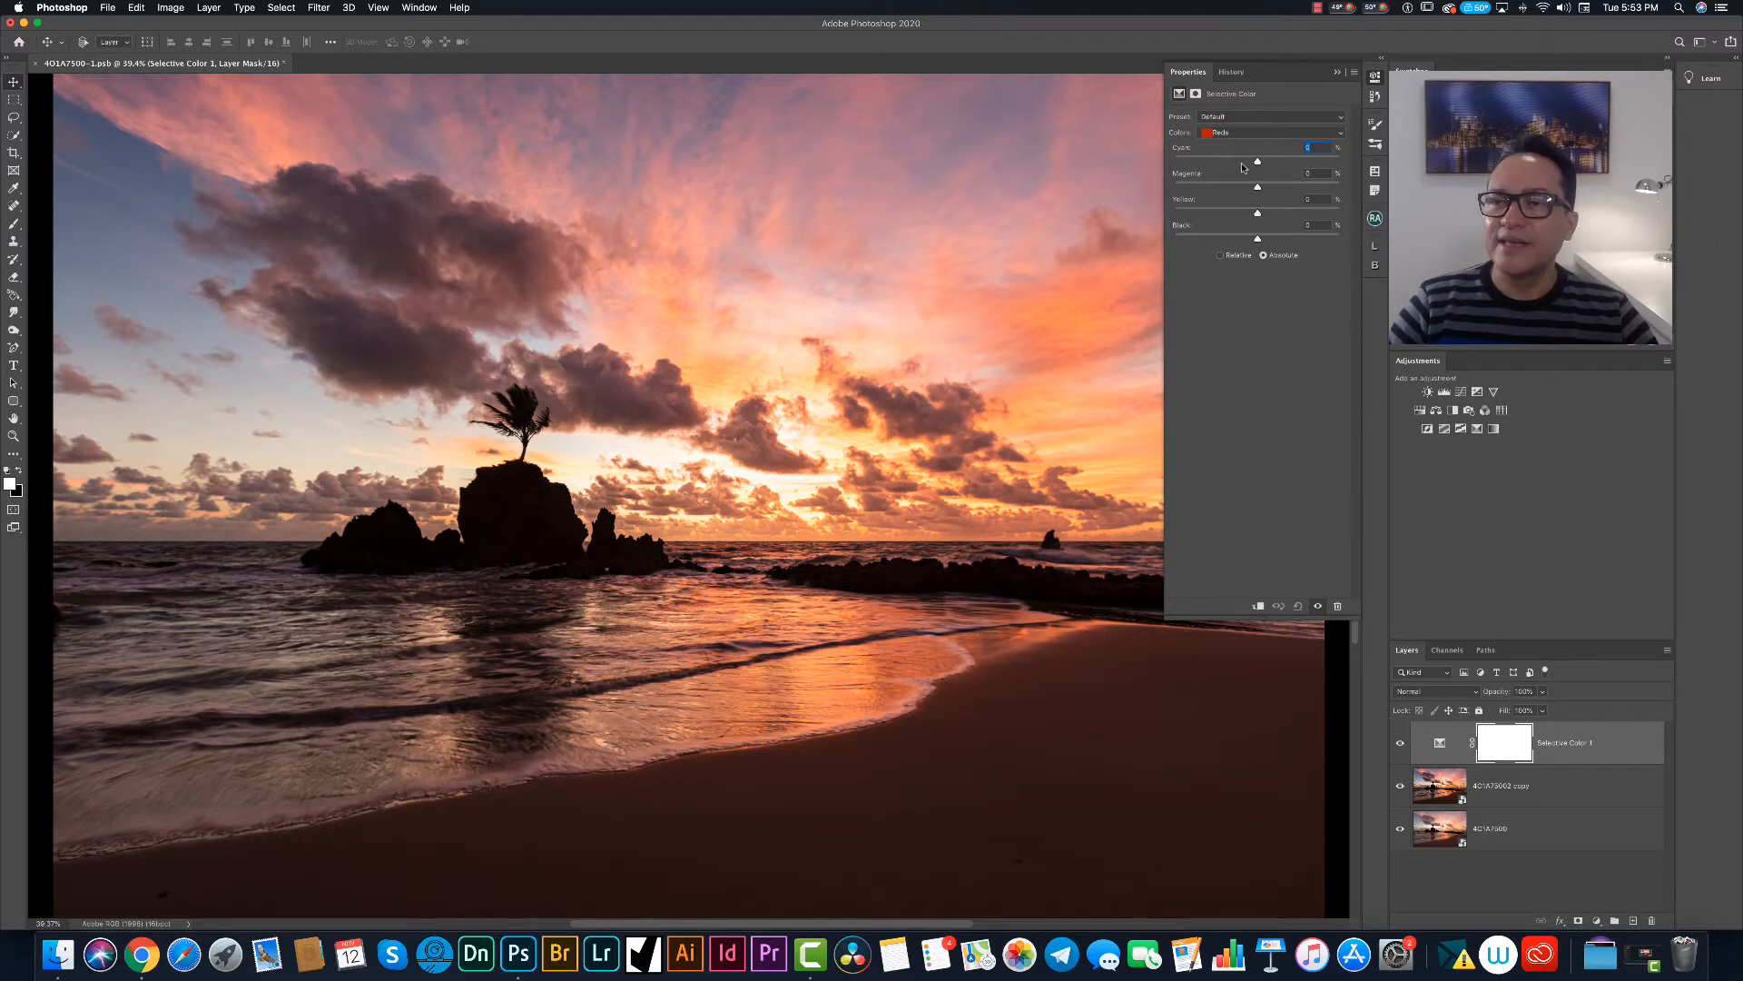
{"action": "left_click", "coordinate": [1244, 132]}
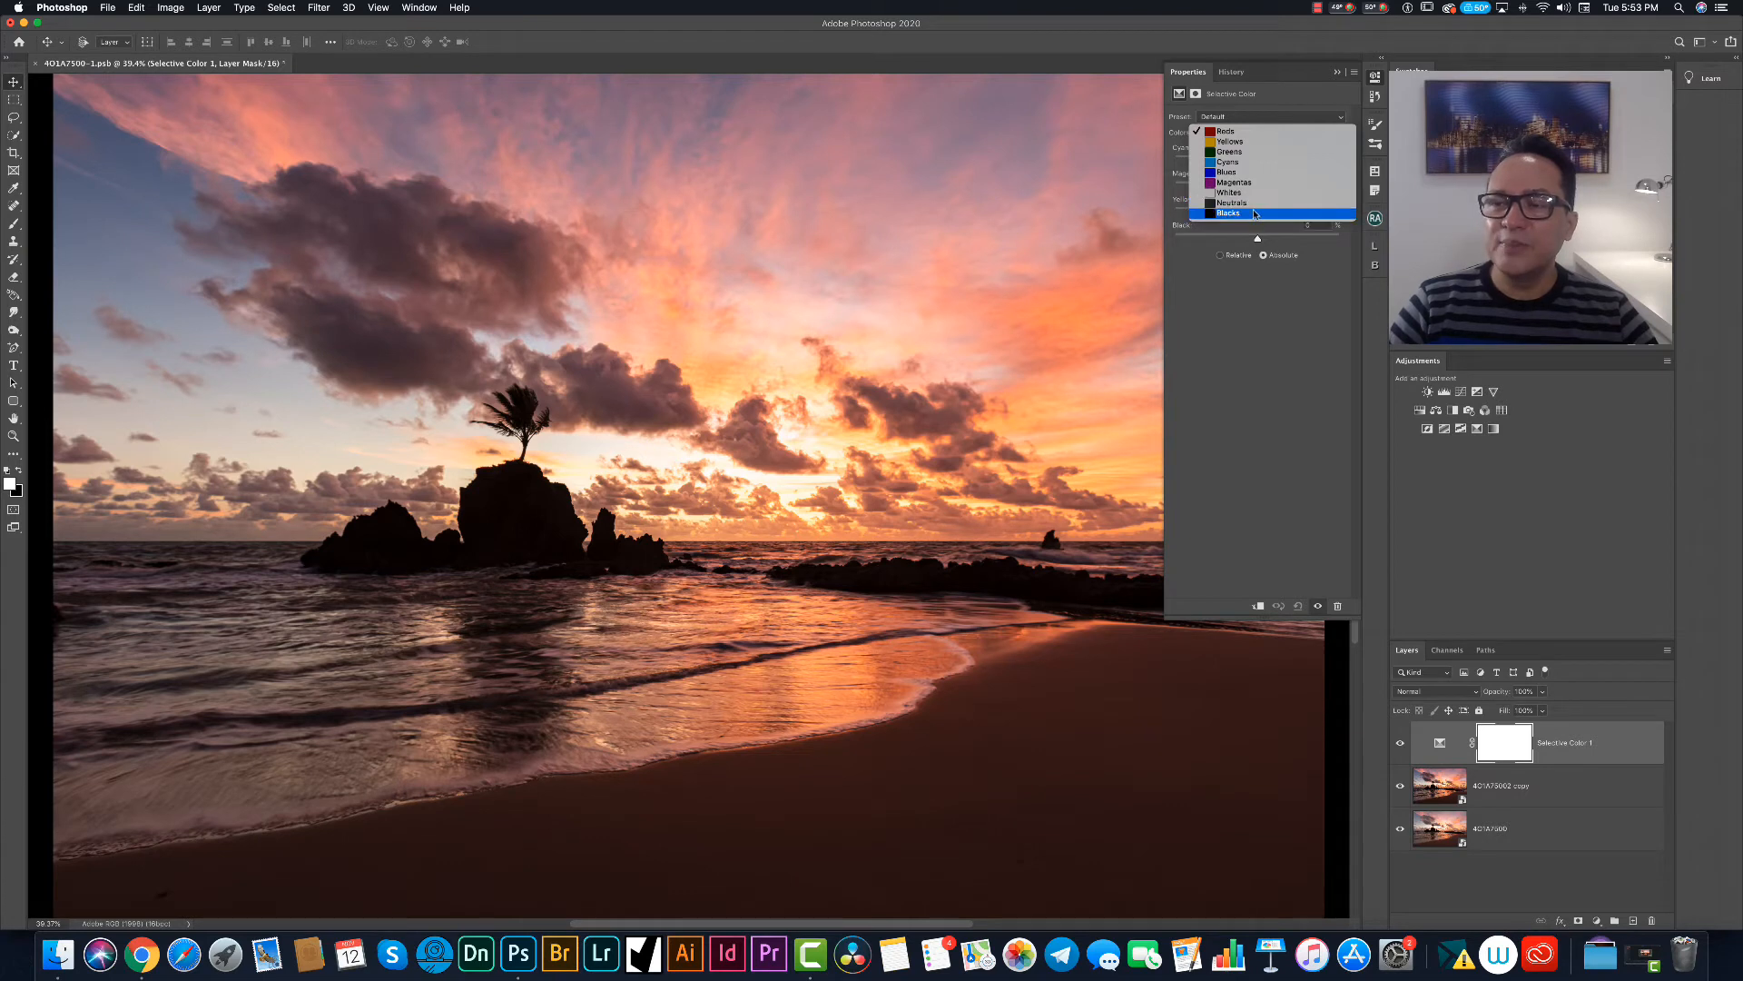
{"action": "left_click", "coordinate": [1247, 136]}
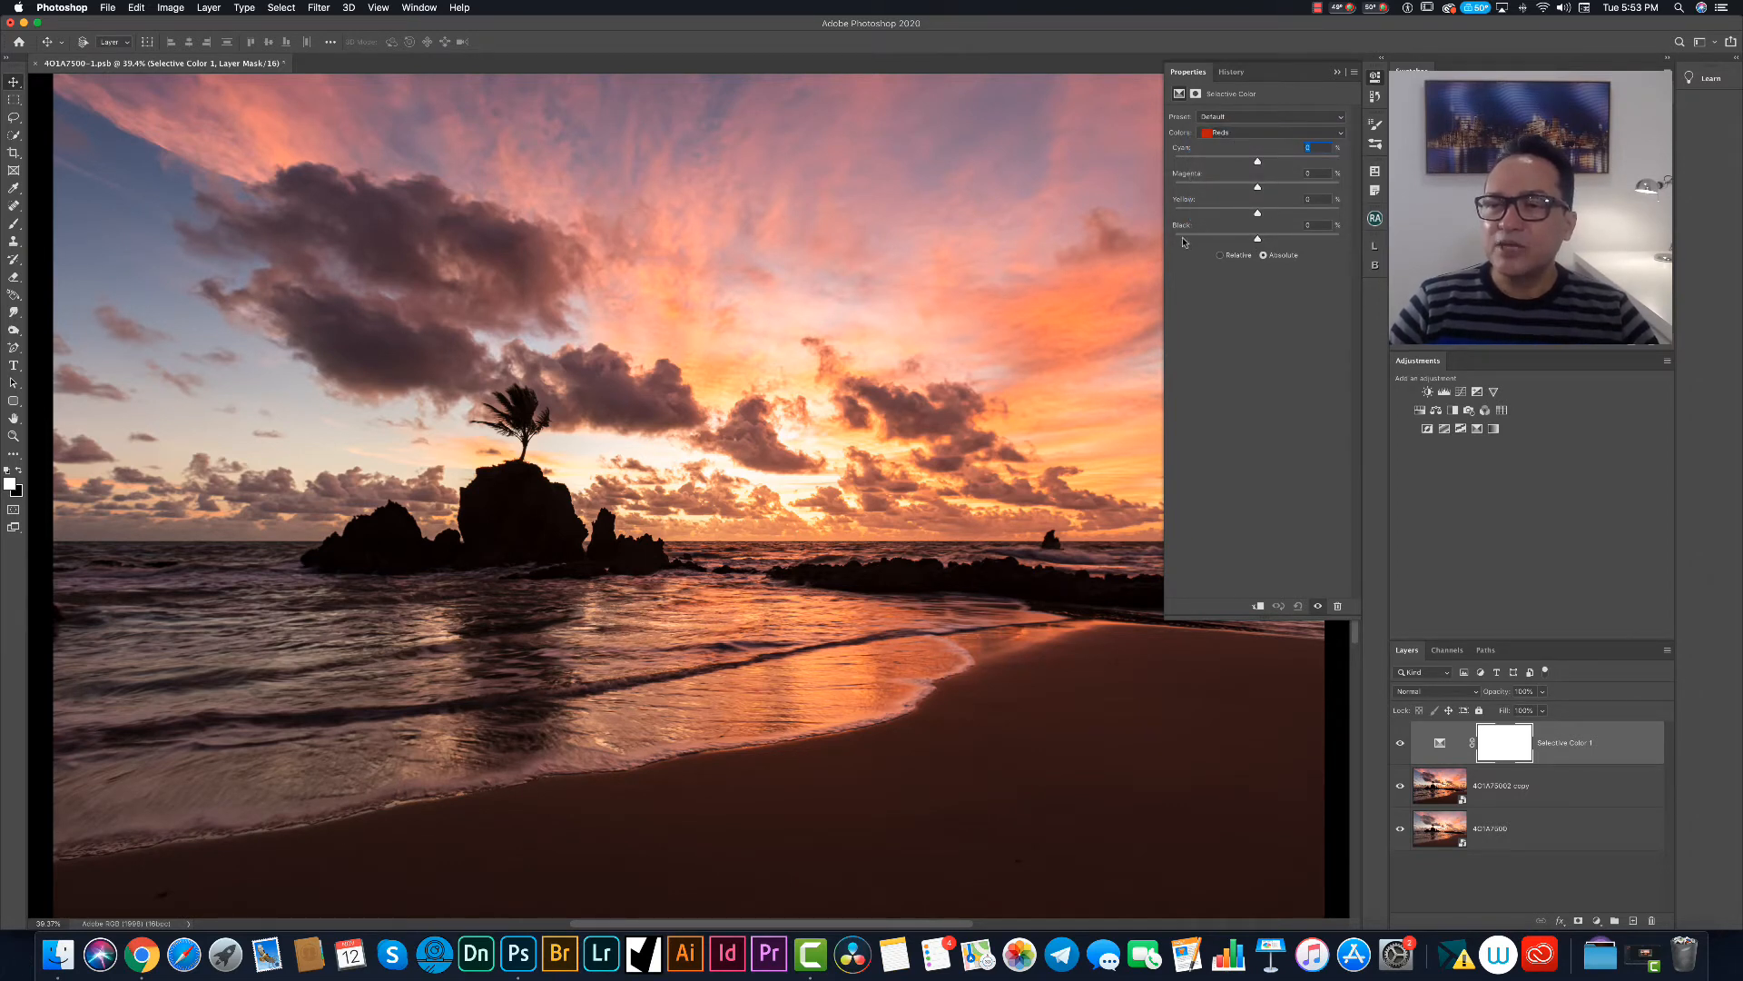
{"action": "left_click_drag", "start_coordinate": [1258, 240], "coordinate": [1170, 245]}
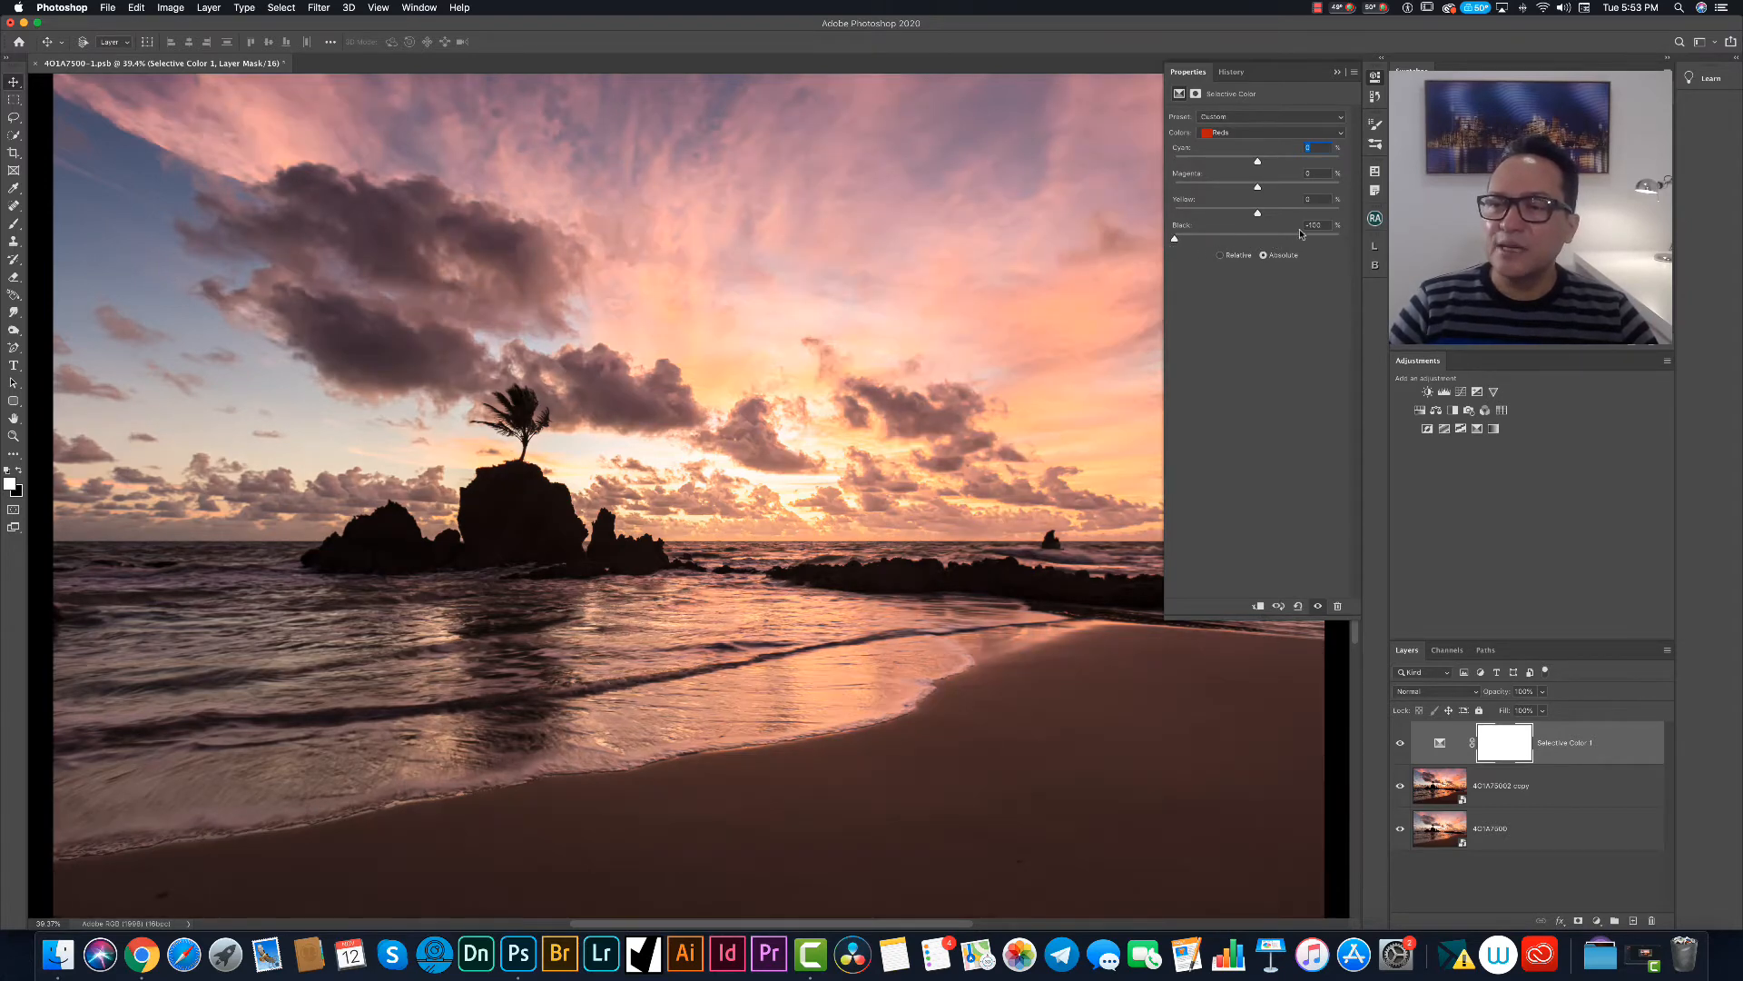
Set Black to -100% for the Yellows and the Greens in the Selective Color adjustment.
{"action": "left_click", "coordinate": [1236, 133]}
{"action": "left_click", "coordinate": [1237, 145]}
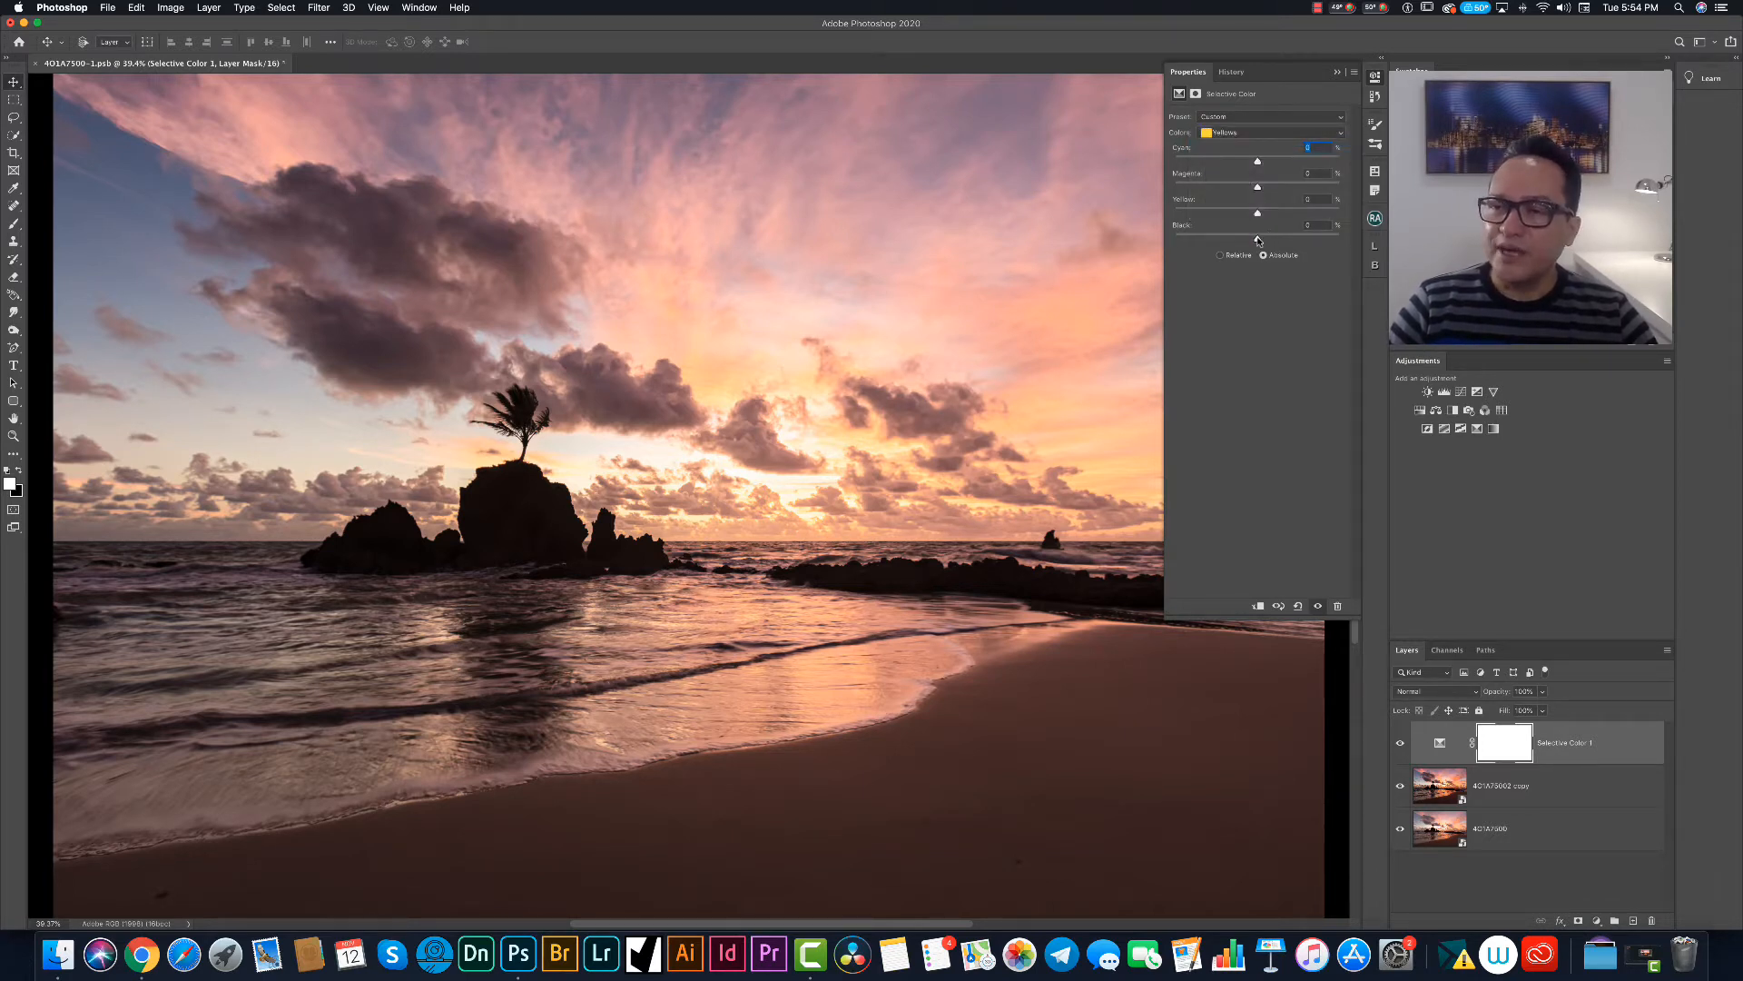
{"action": "left_click_drag", "start_coordinate": [1257, 241], "coordinate": [1174, 239]}
{"action": "left_click", "coordinate": [1250, 133]}
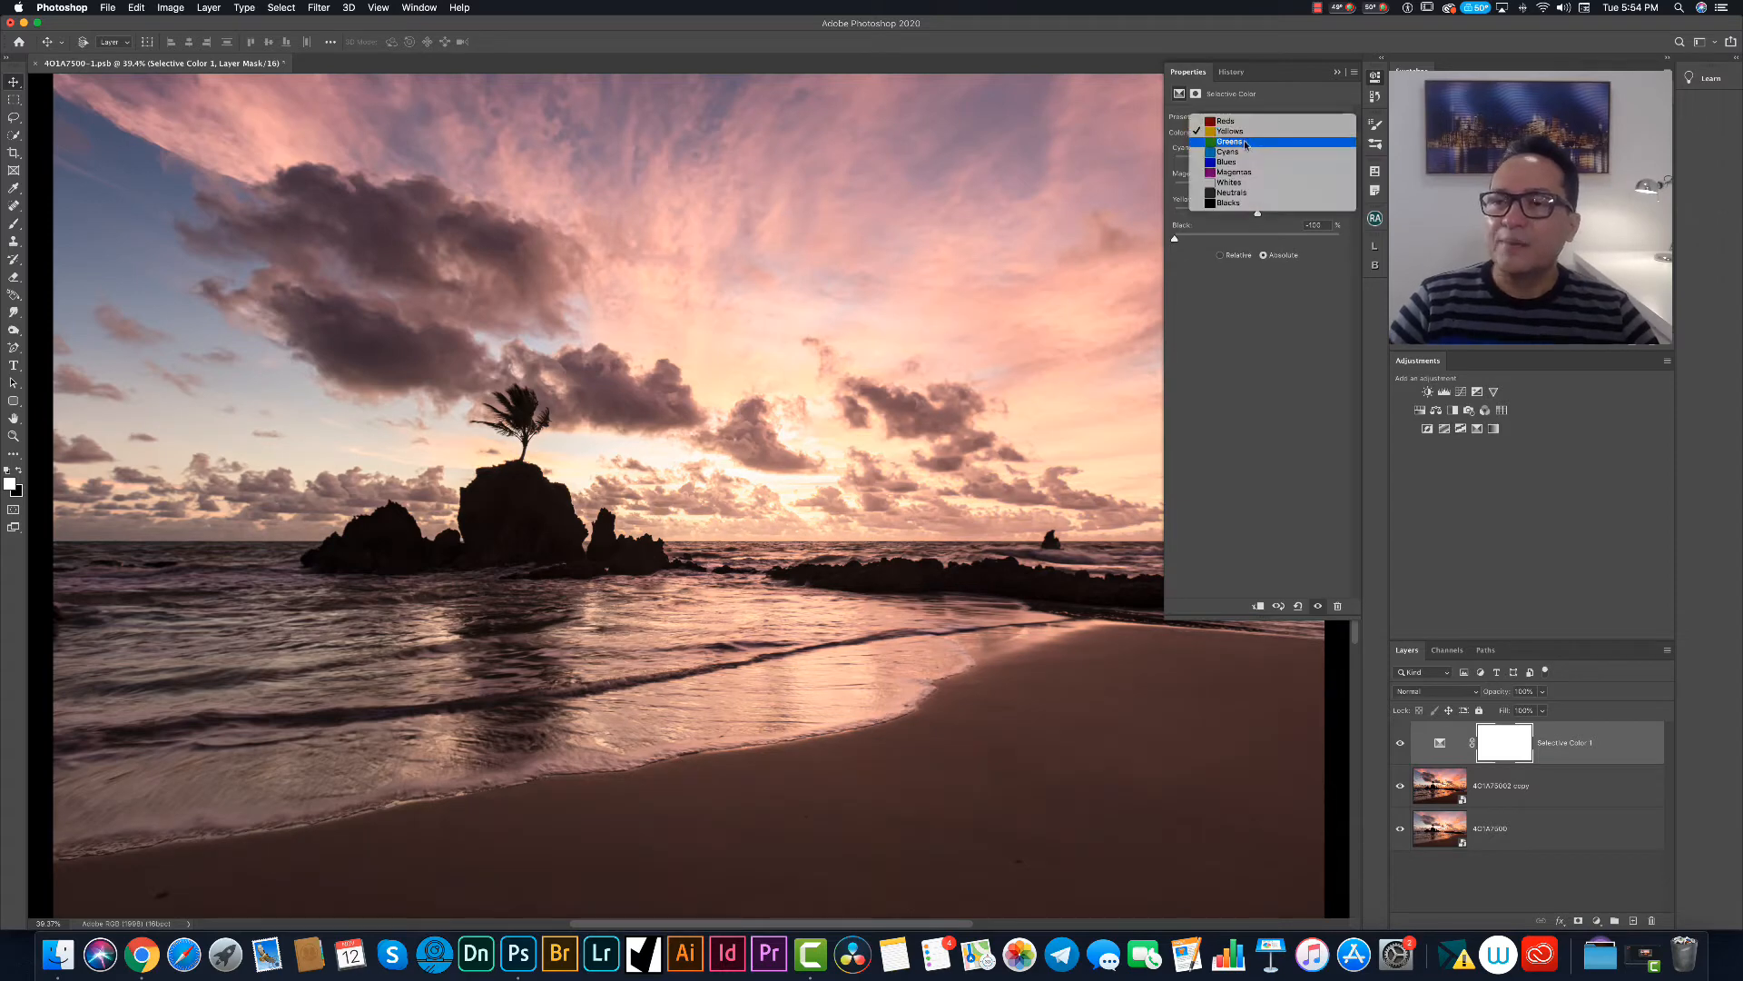
{"action": "left_click", "coordinate": [1246, 143]}
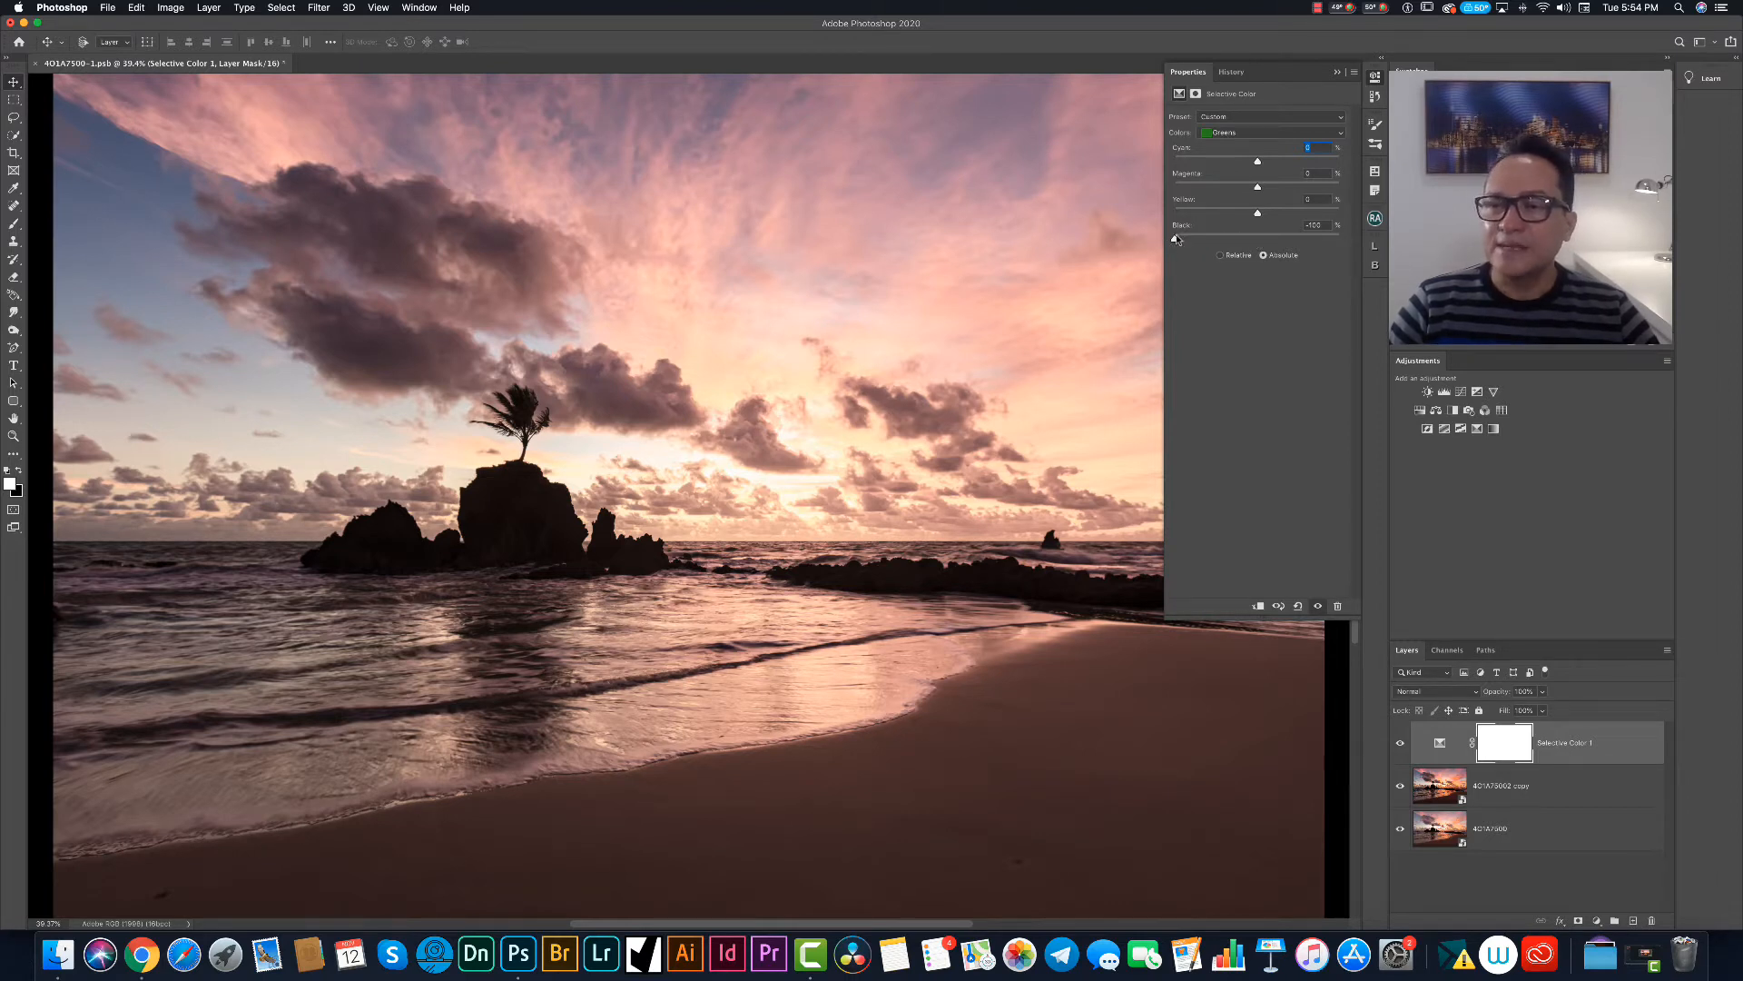
Set Black to -100% for the Cyans and the Blues in the Selective Color adjustment.
{"action": "left_click", "coordinate": [1244, 134]}
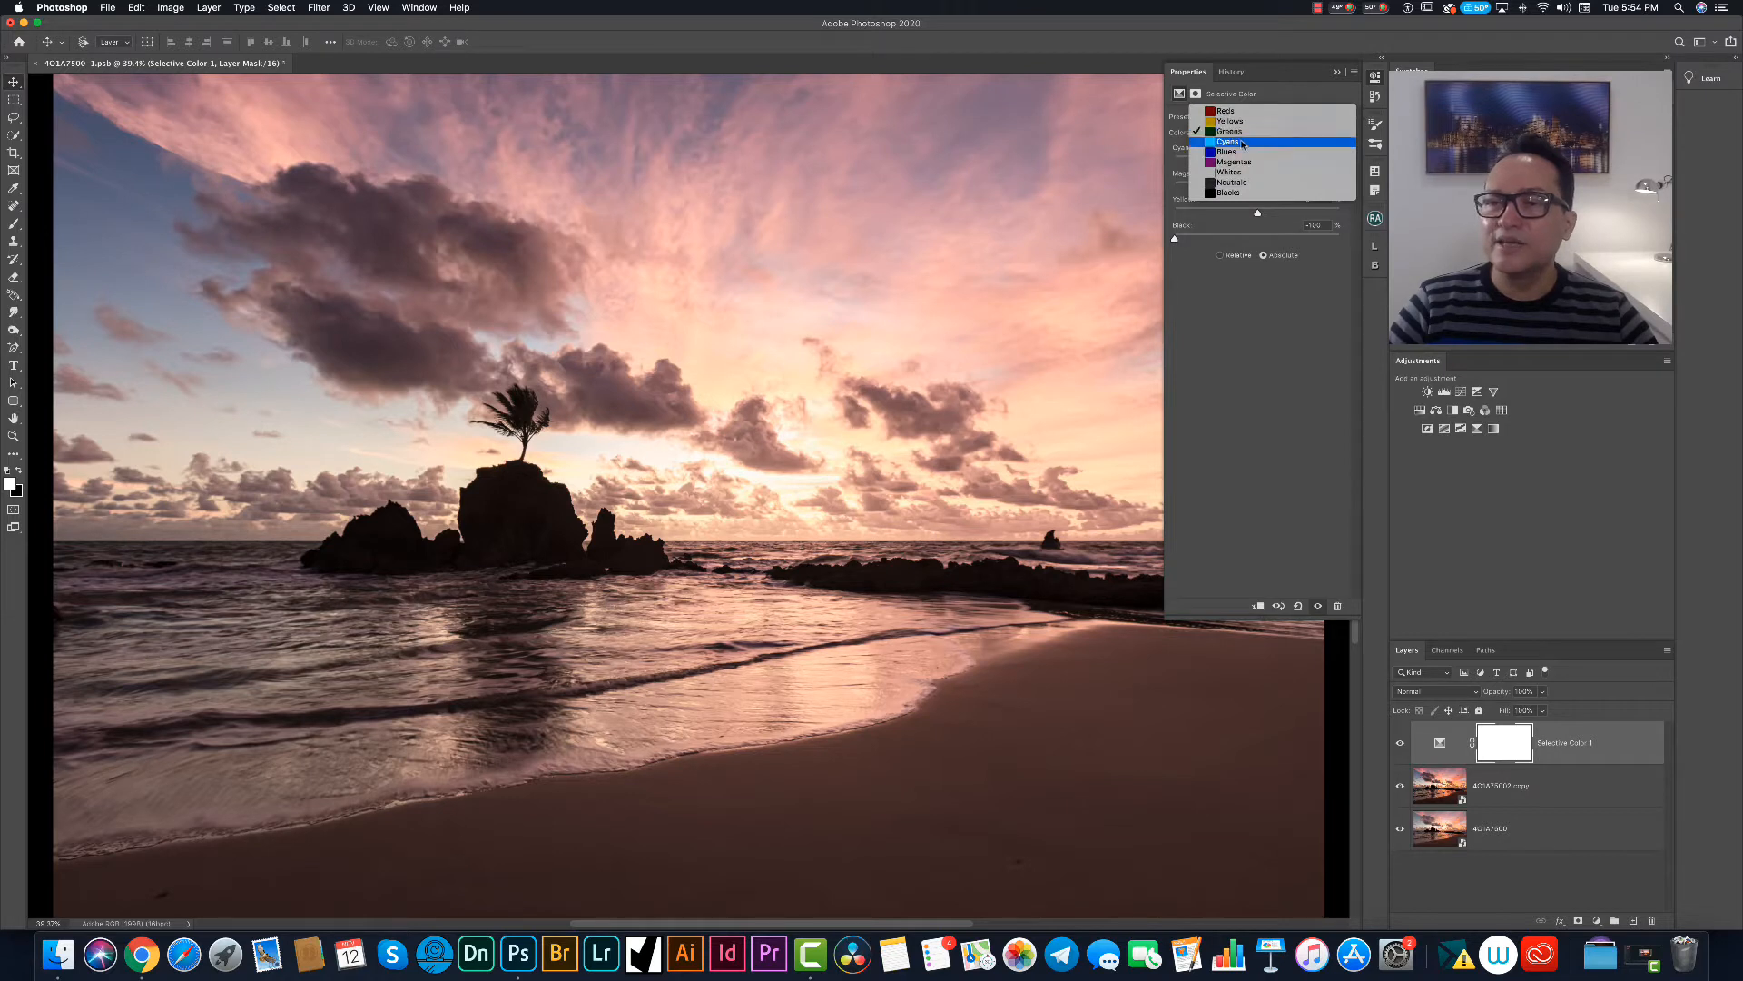
{"action": "left_click", "coordinate": [1244, 144]}
{"action": "left_click_drag", "start_coordinate": [1260, 238], "coordinate": [1158, 247]}
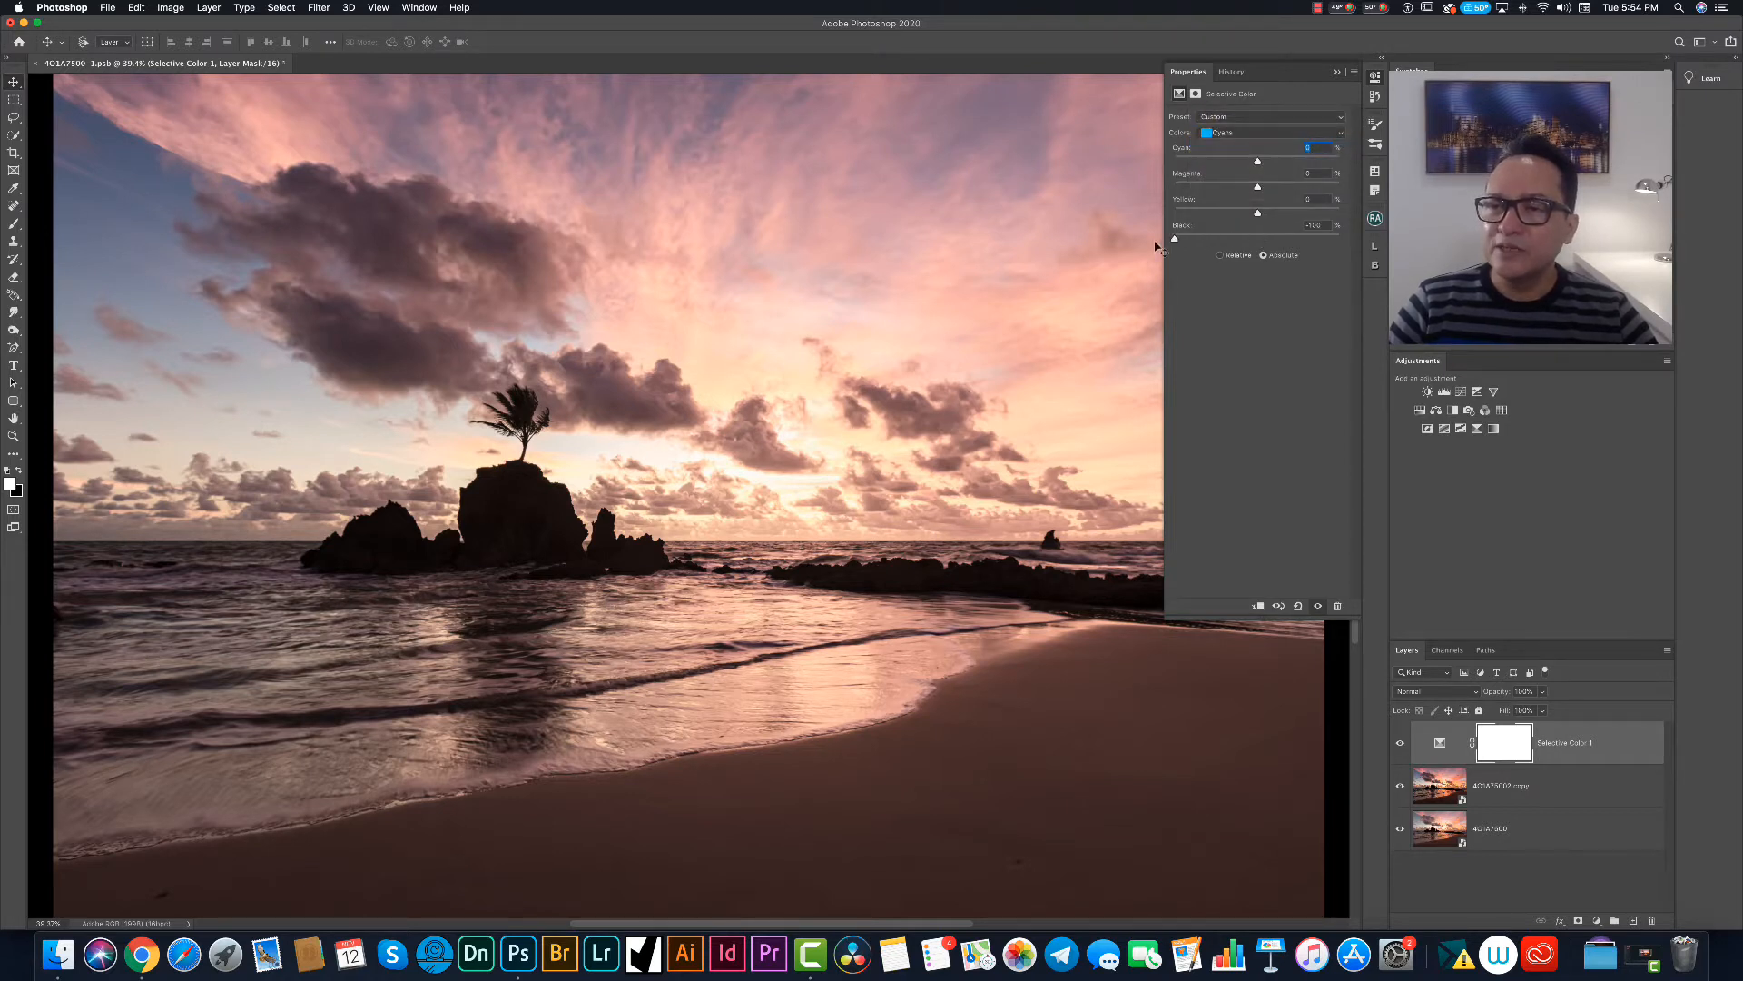
{"action": "left_click", "coordinate": [1238, 133]}
{"action": "left_click", "coordinate": [1240, 146]}
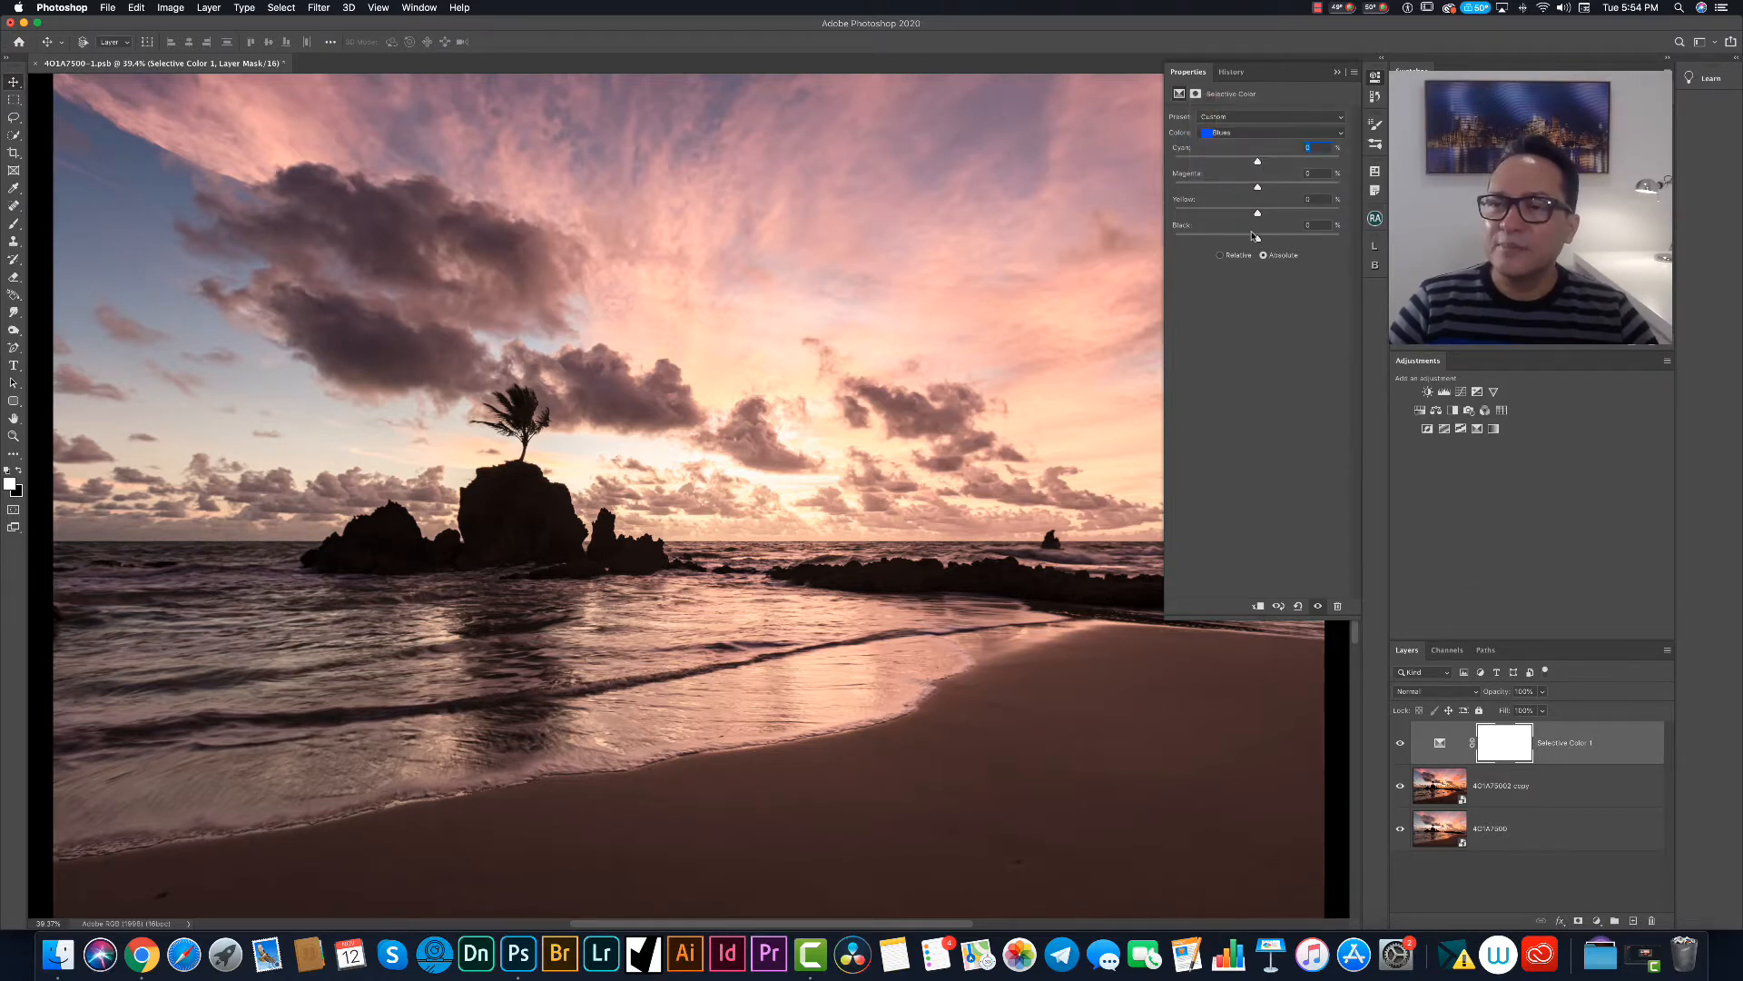
{"action": "left_click_drag", "start_coordinate": [1259, 241], "coordinate": [1167, 244]}
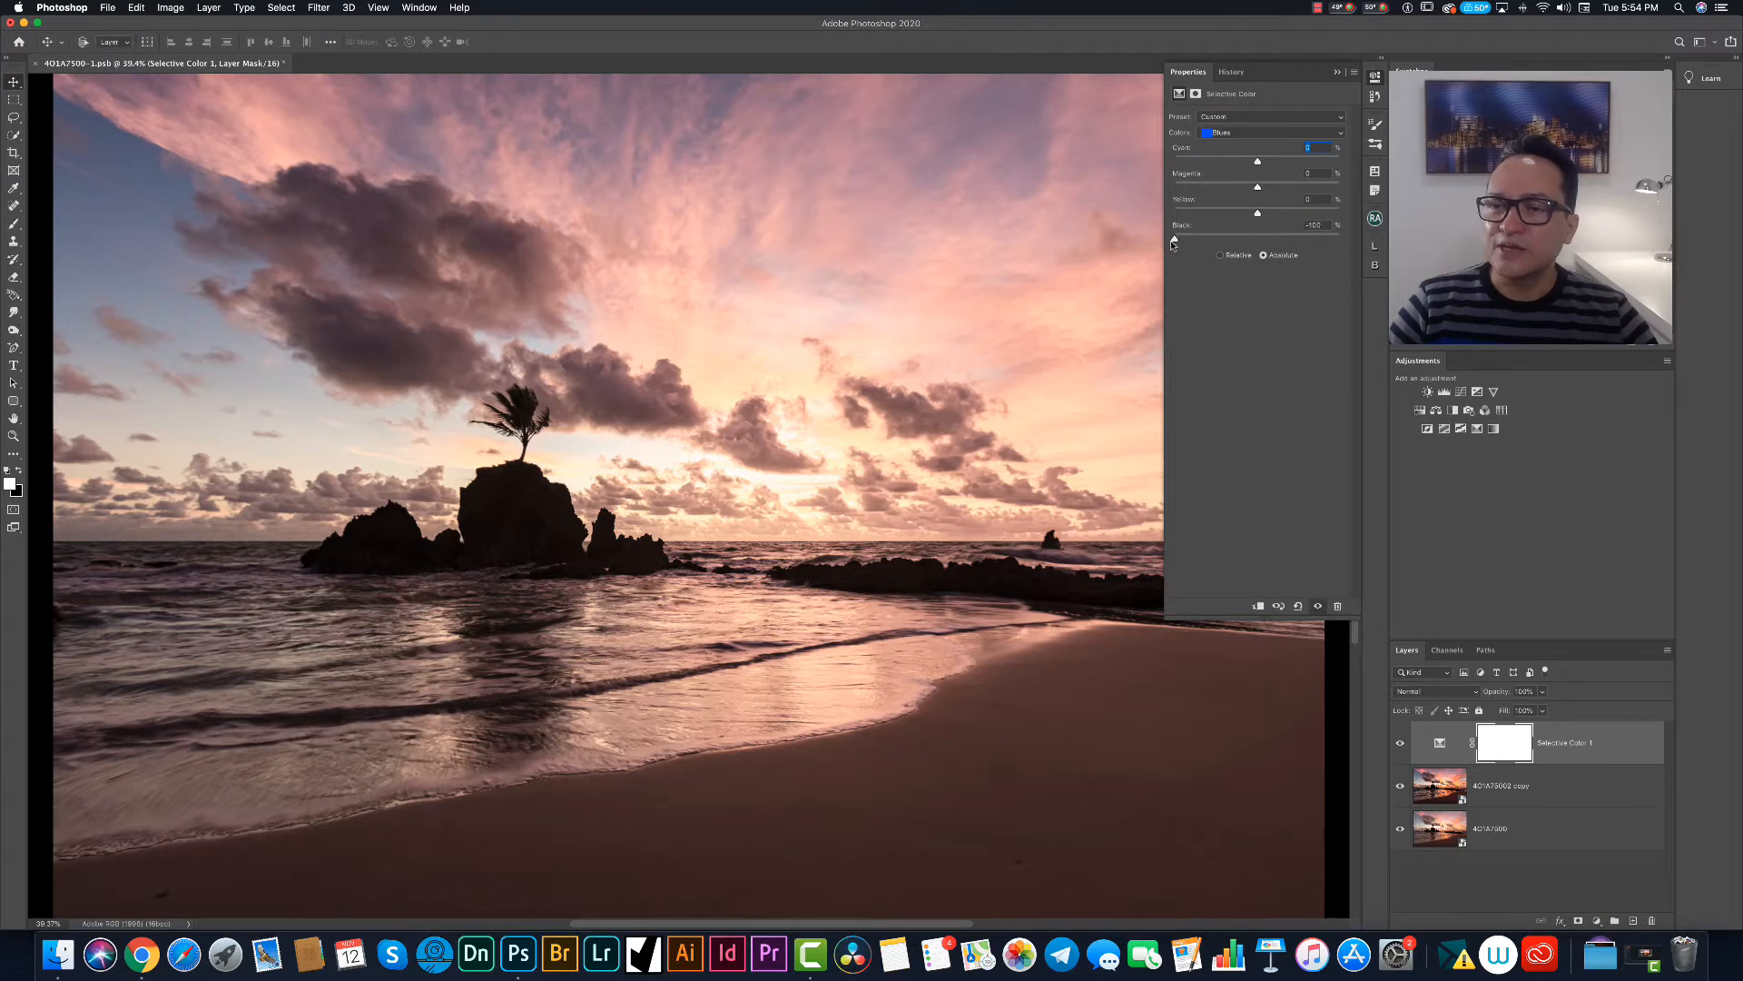
Set Black to -100% for the Magentas in the Selective Color adjustment.
{"action": "left_click", "coordinate": [1239, 133]}
{"action": "left_click", "coordinate": [1236, 142]}
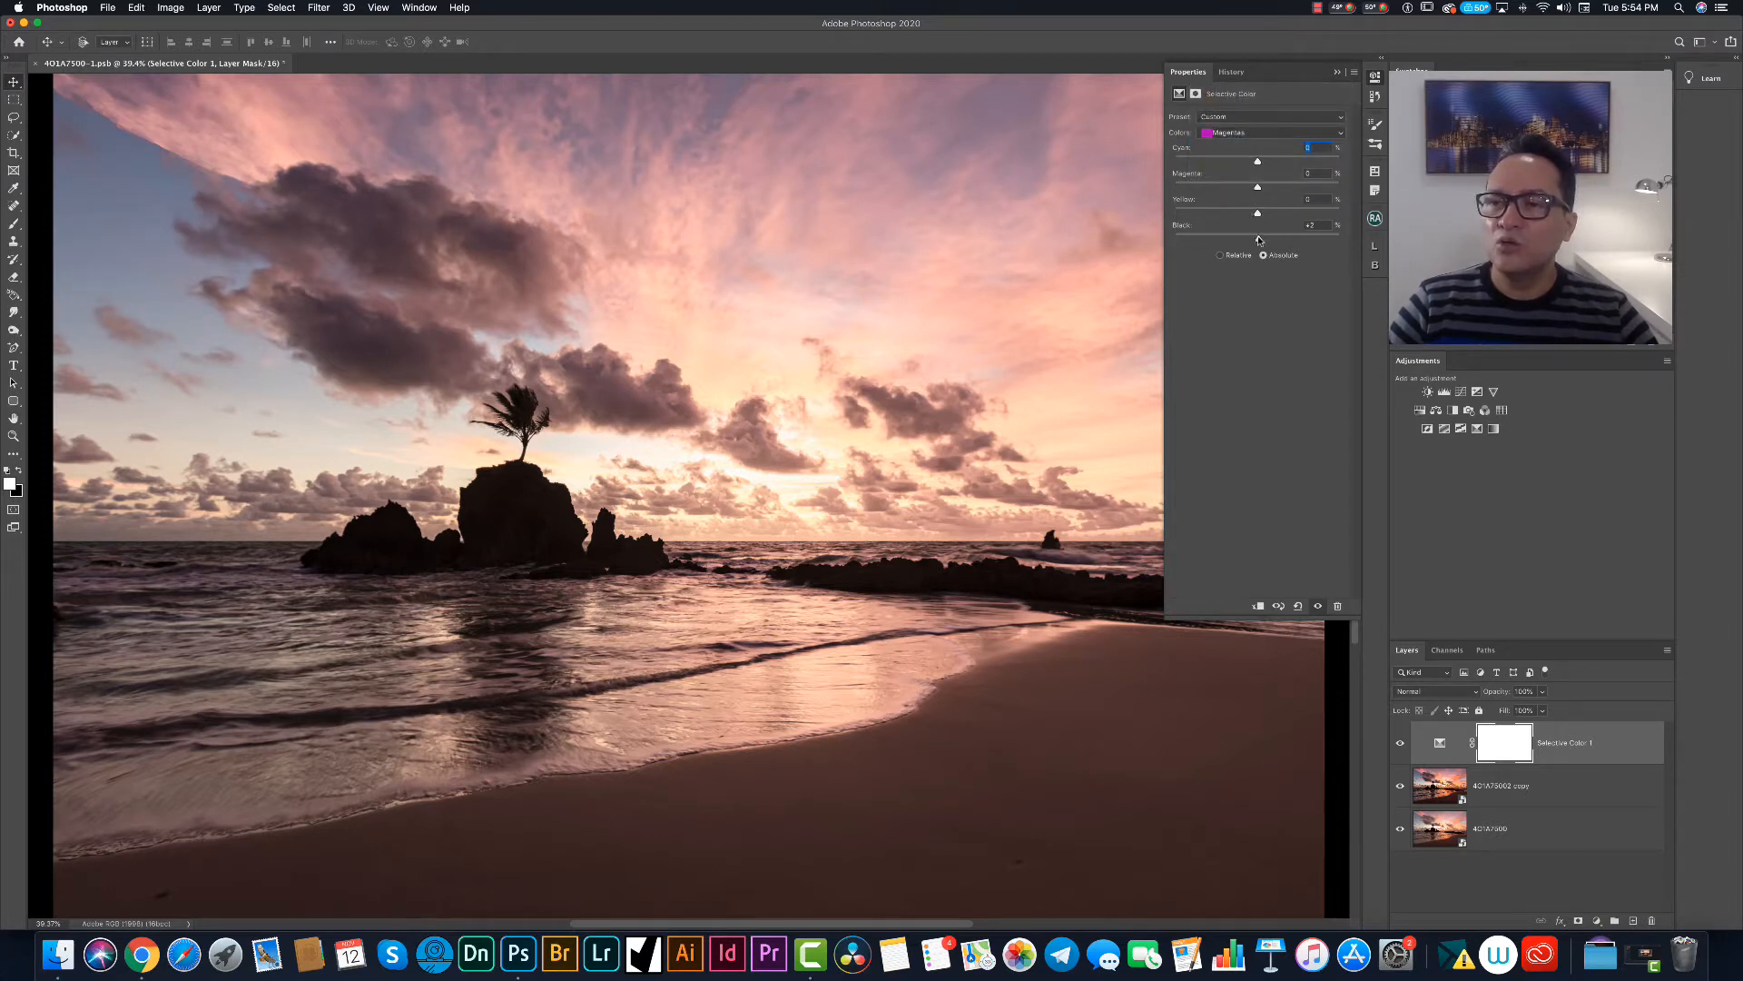
{"action": "left_click_drag", "start_coordinate": [1258, 238], "coordinate": [1173, 239]}
Set Black to +100% for the Whites and the Neutrals in the Selective Color adjustment.
{"action": "left_click", "coordinate": [1239, 133]}
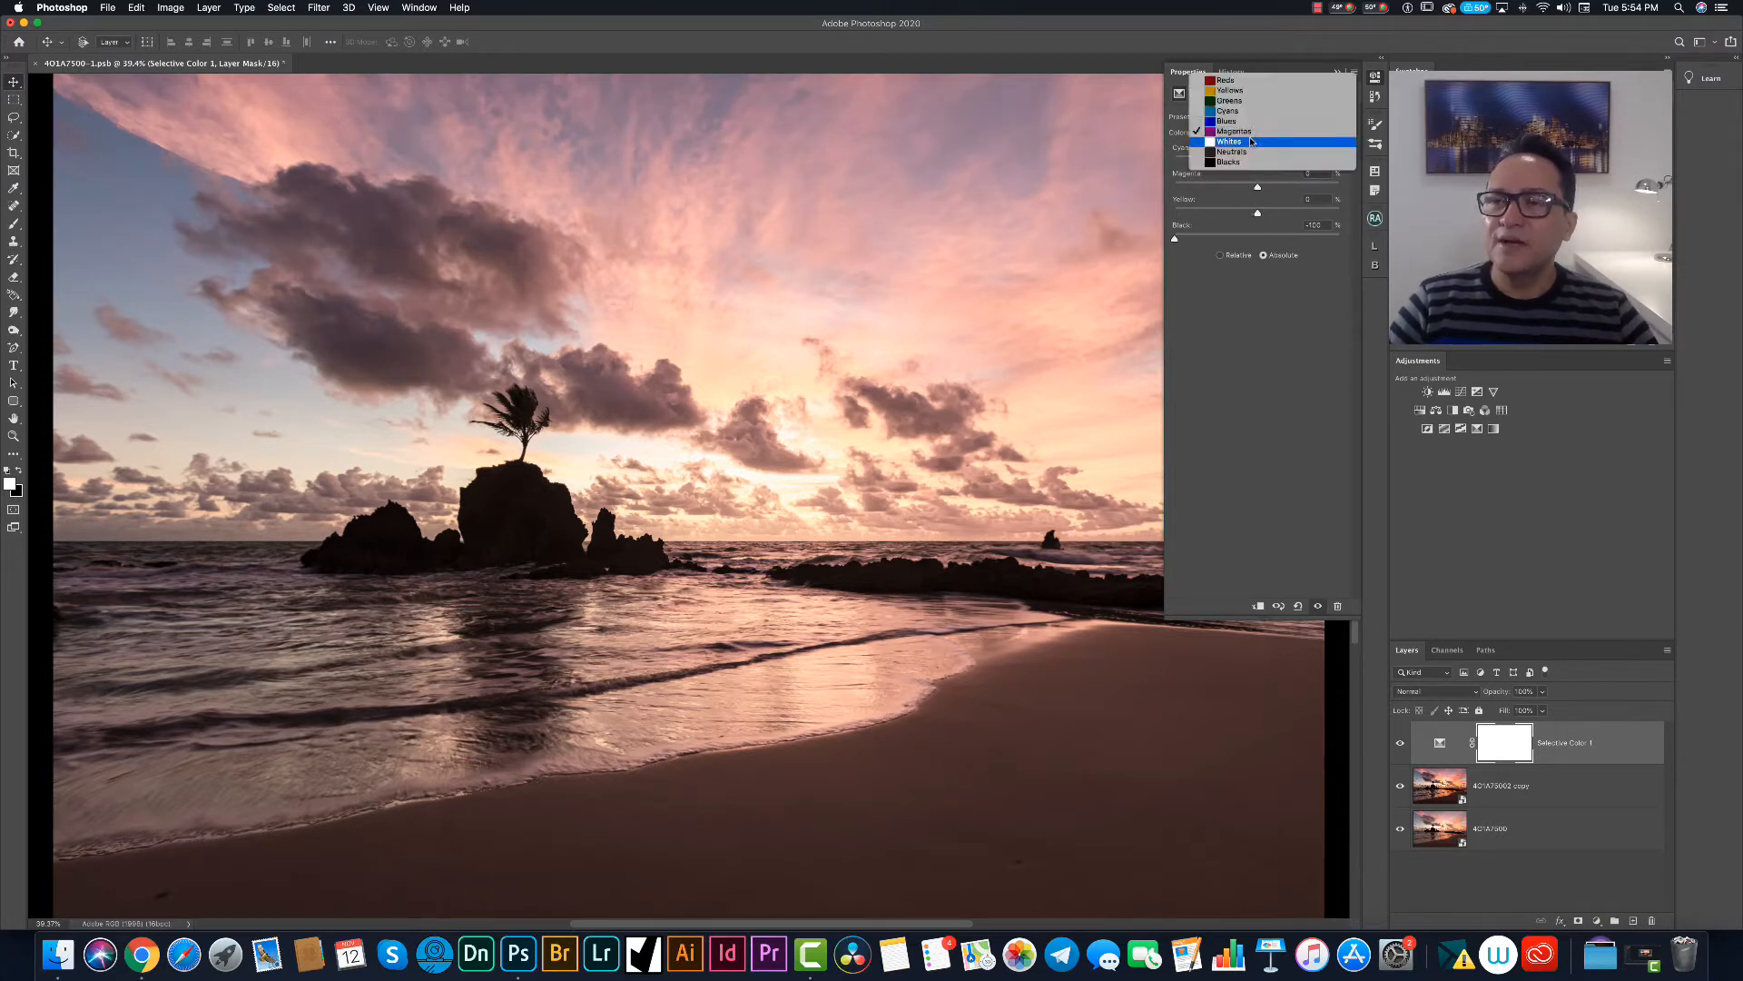
{"action": "left_click", "coordinate": [1237, 145]}
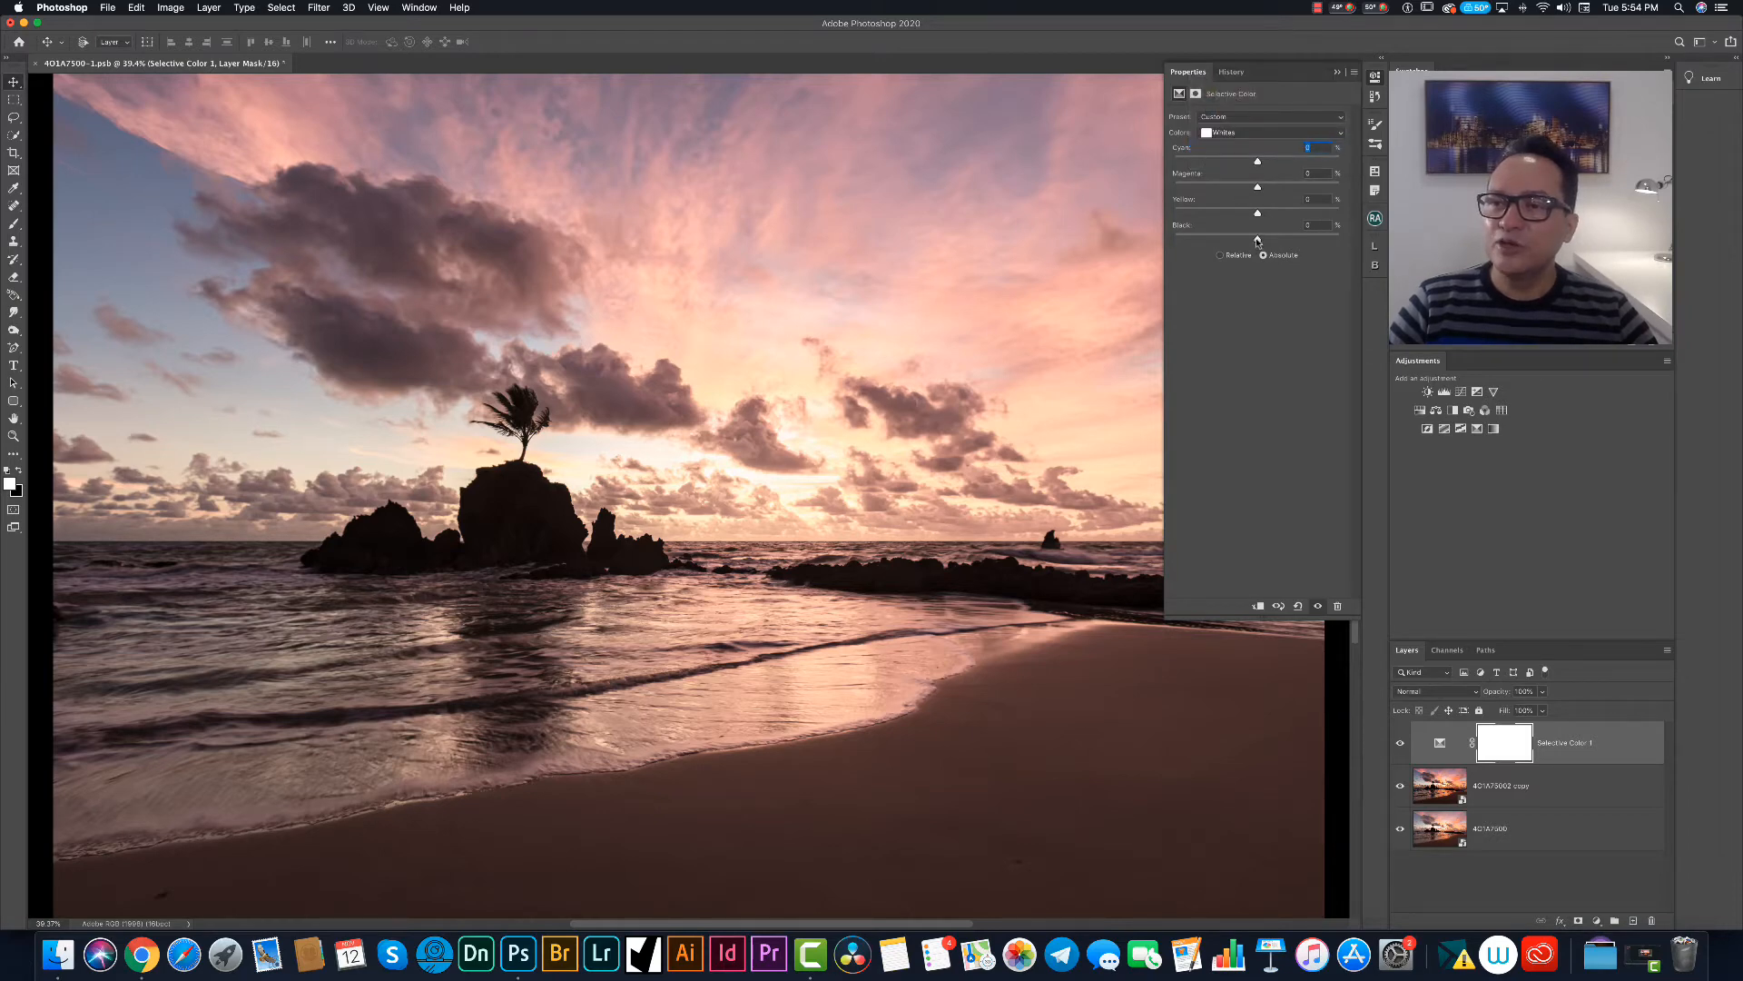
{"action": "left_click_drag", "start_coordinate": [1257, 243], "coordinate": [1341, 241]}
{"action": "left_click", "coordinate": [1231, 134]}
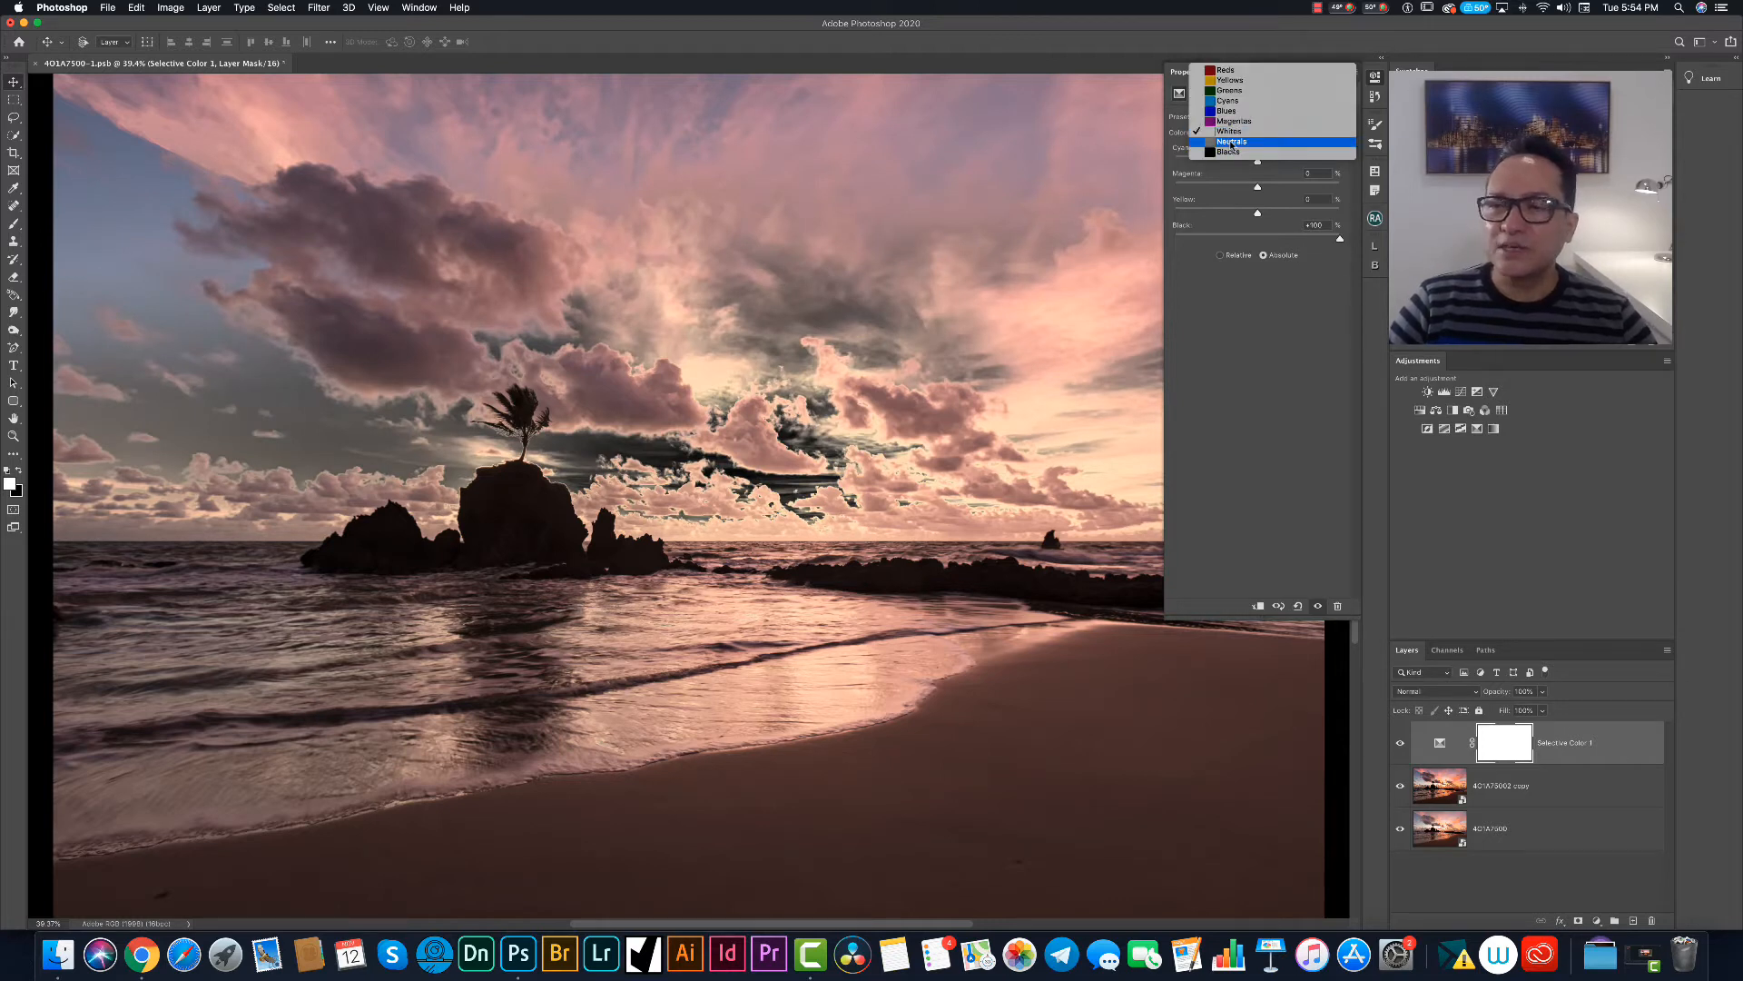
{"action": "left_click", "coordinate": [1232, 142]}
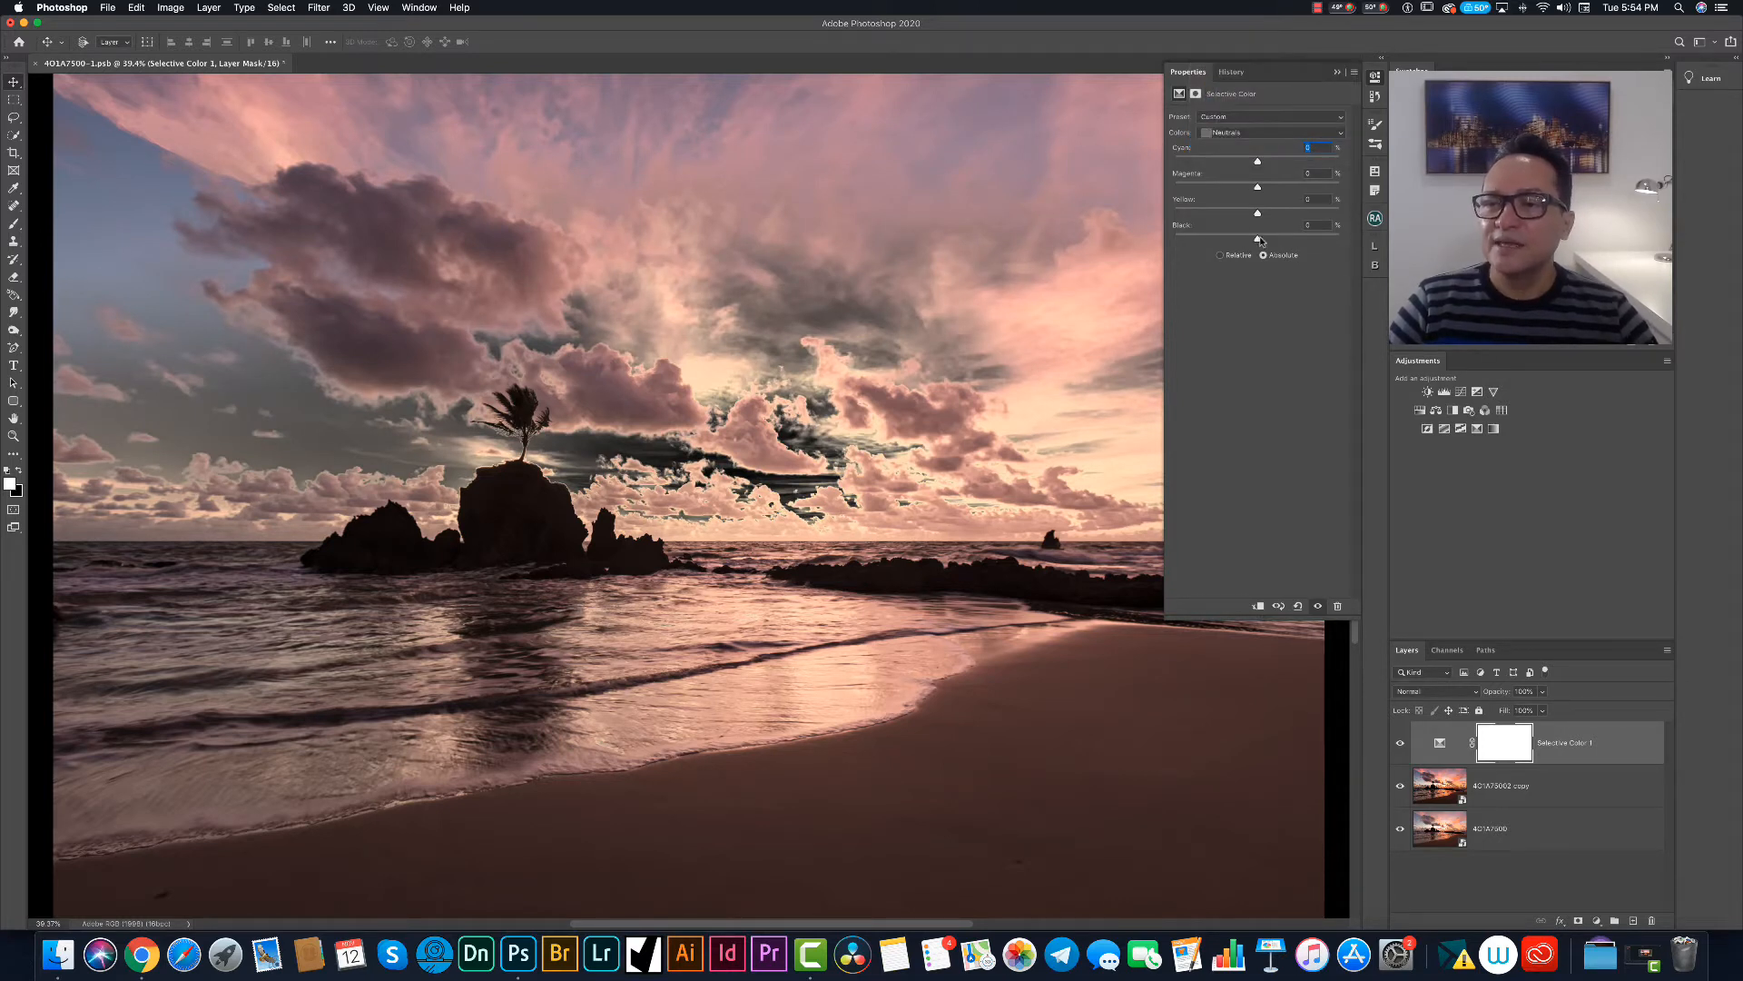
{"action": "left_click_drag", "start_coordinate": [1258, 238], "coordinate": [1347, 240]}
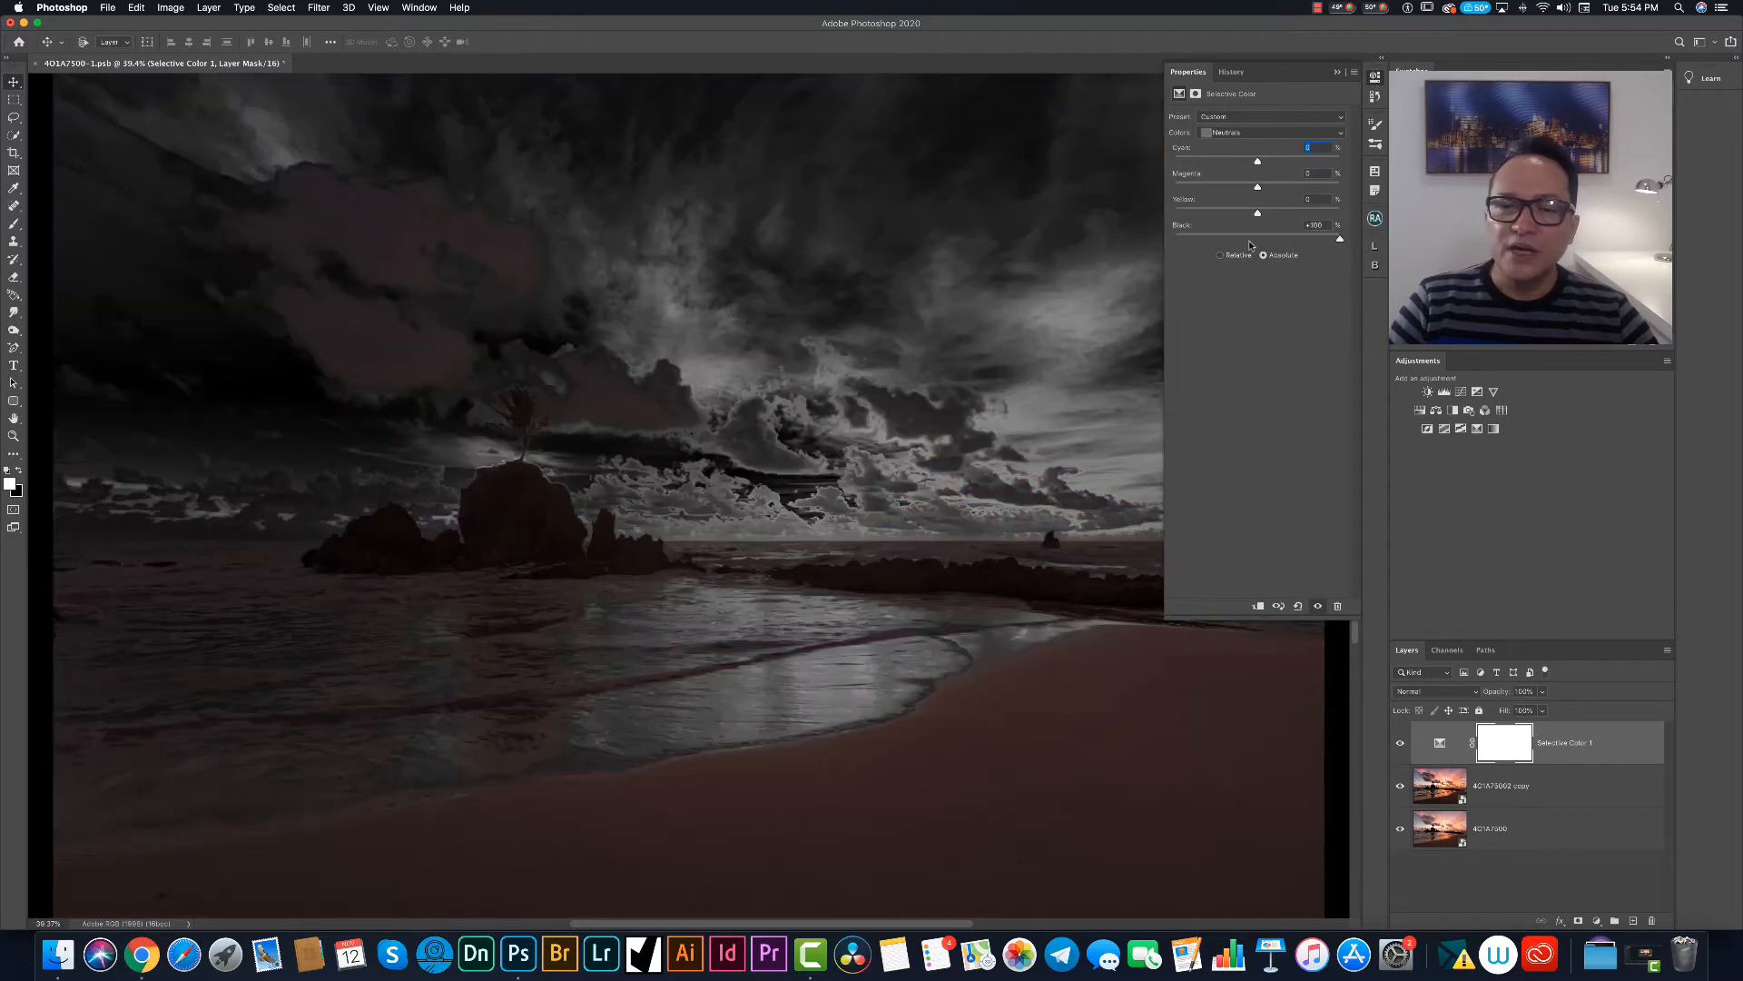
Set Black to +100% for the Blacks in the Selective Color adjustment.
{"action": "left_click", "coordinate": [1242, 135]}
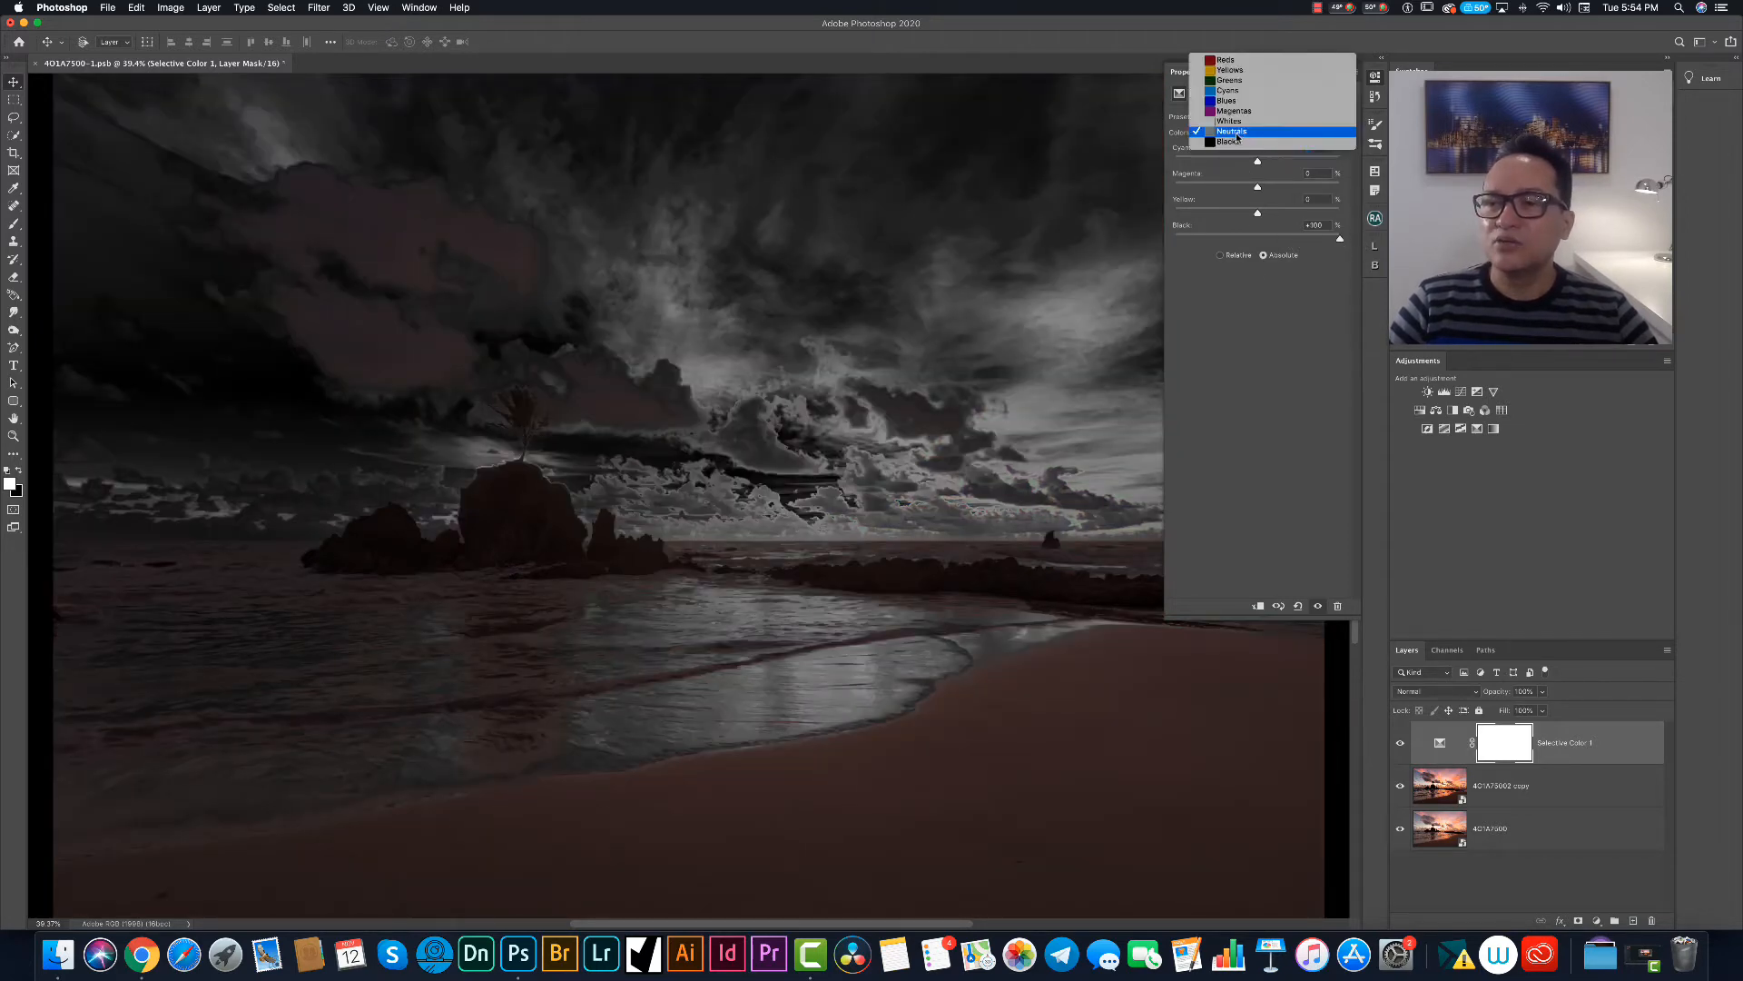
{"action": "left_click", "coordinate": [1234, 142]}
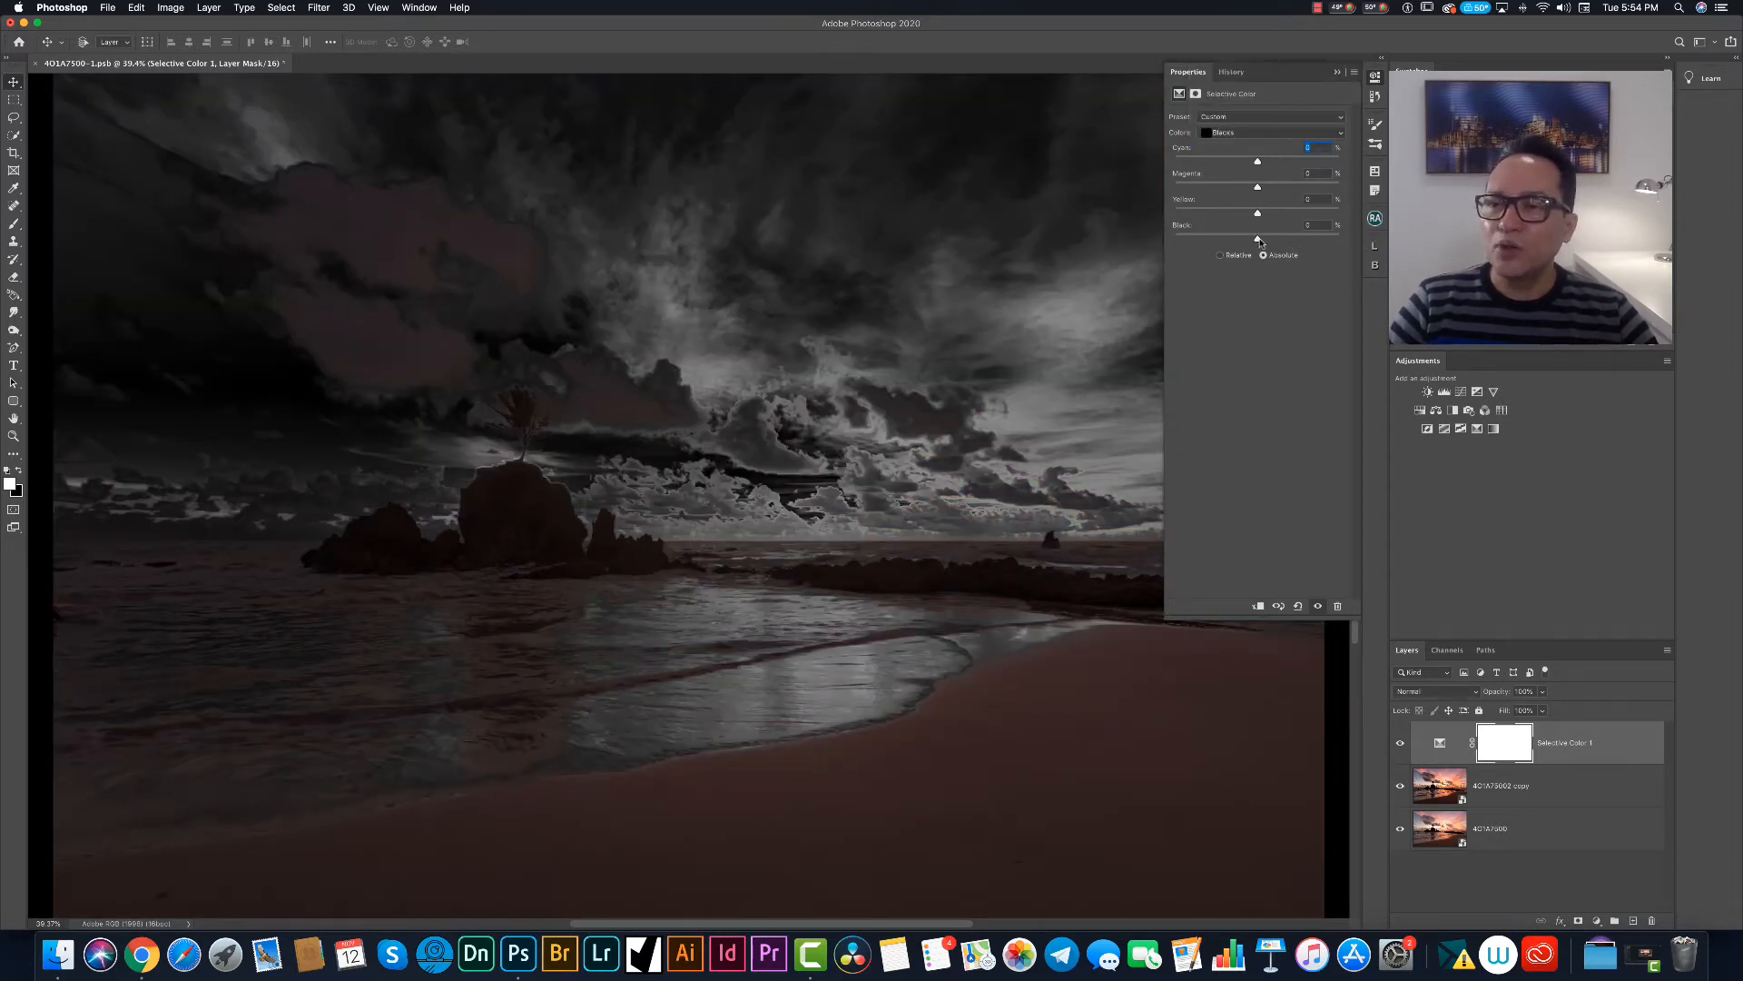
{"action": "left_click_drag", "start_coordinate": [1257, 239], "coordinate": [1340, 240]}
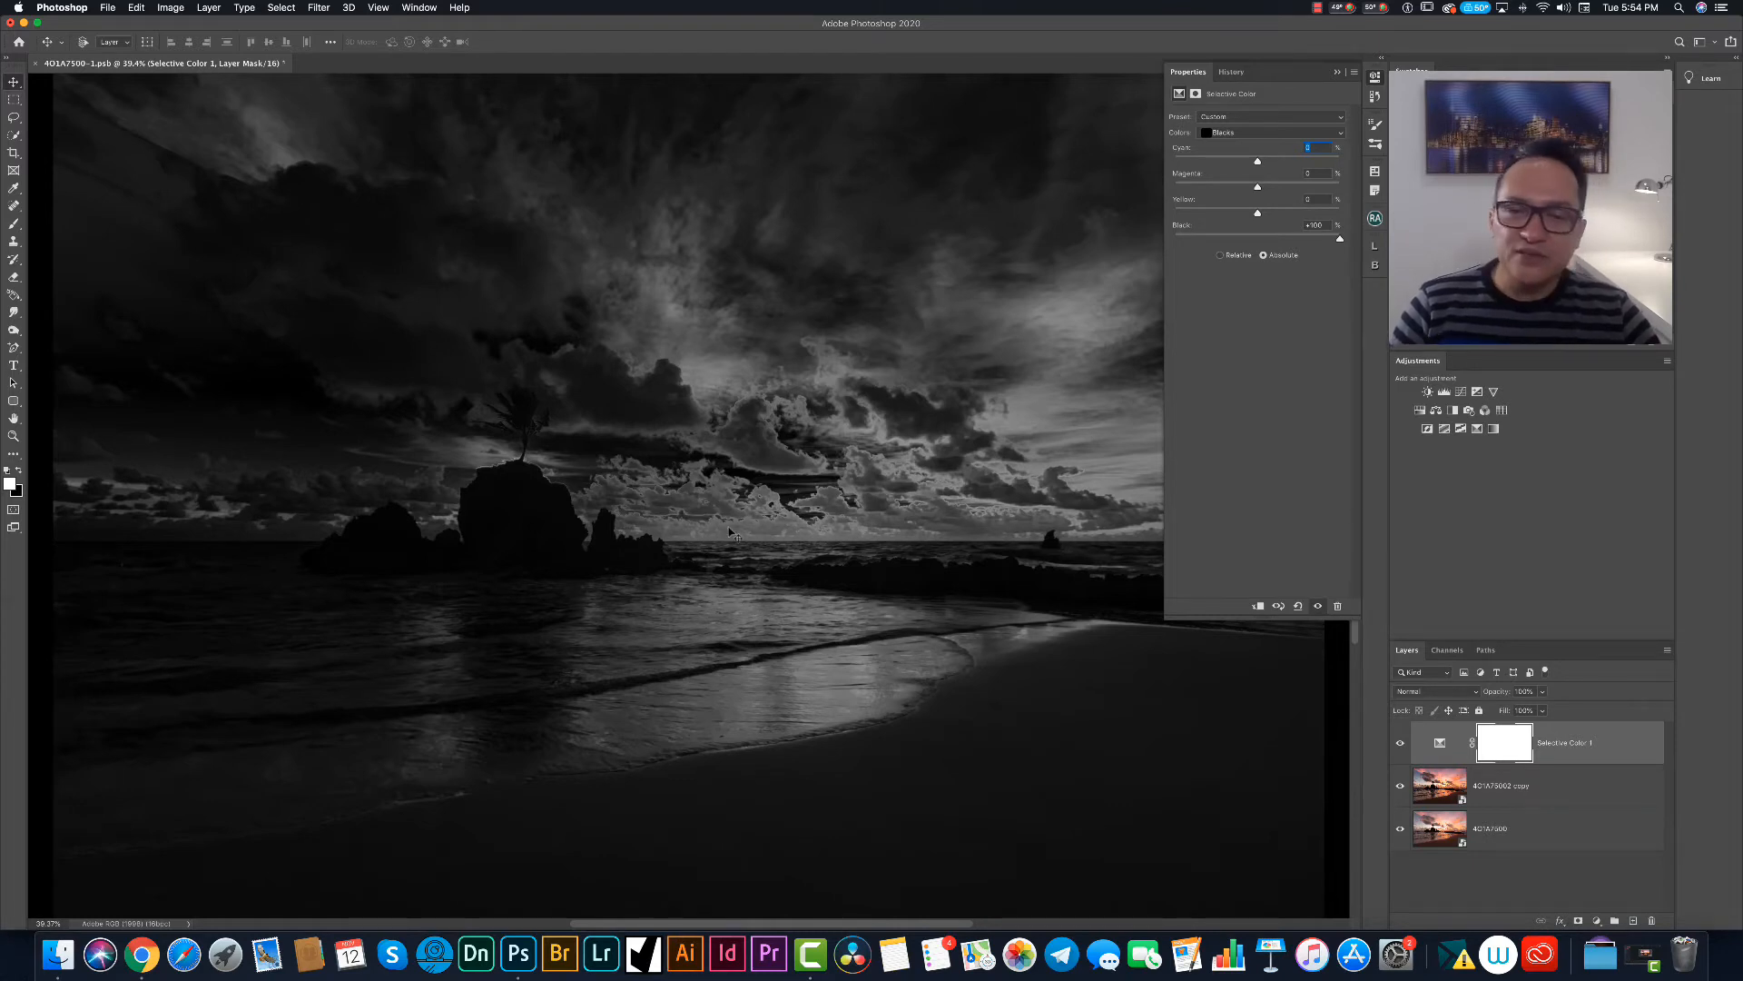
Show the image's channels and select the composite RGB channel.
{"action": "left_click", "coordinate": [1449, 654]}
{"action": "left_click", "coordinate": [1449, 651]}
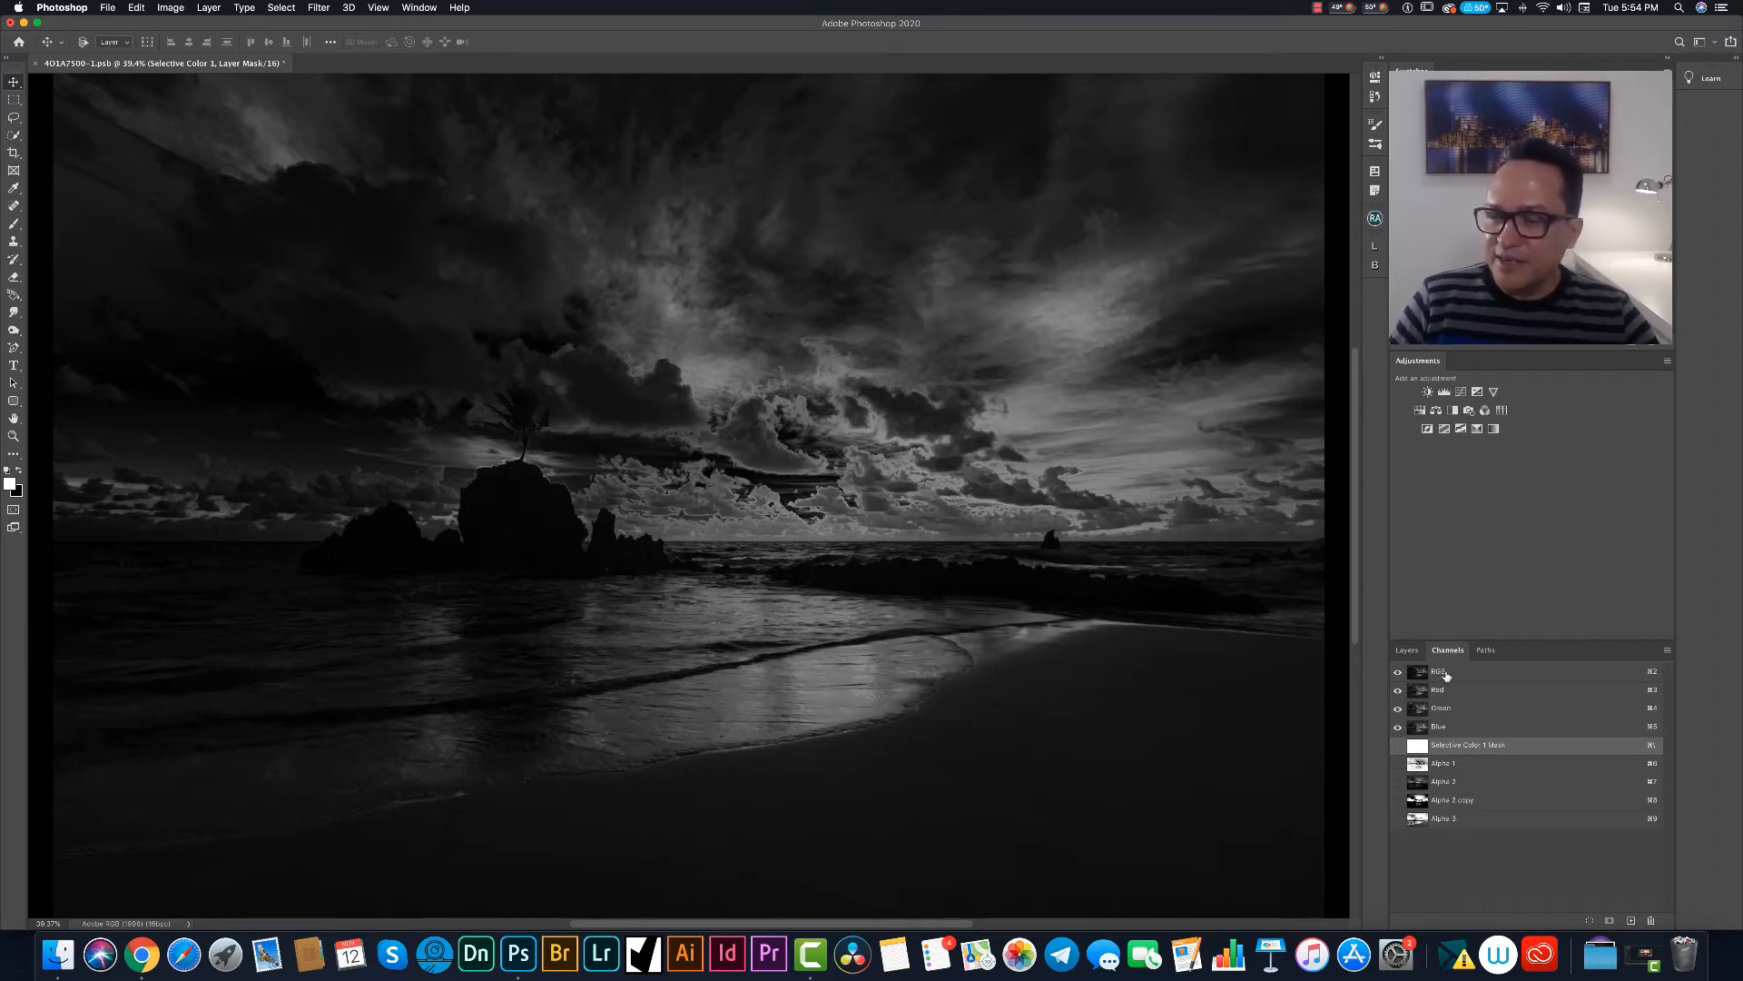
{"action": "left_click", "coordinate": [1445, 676]}
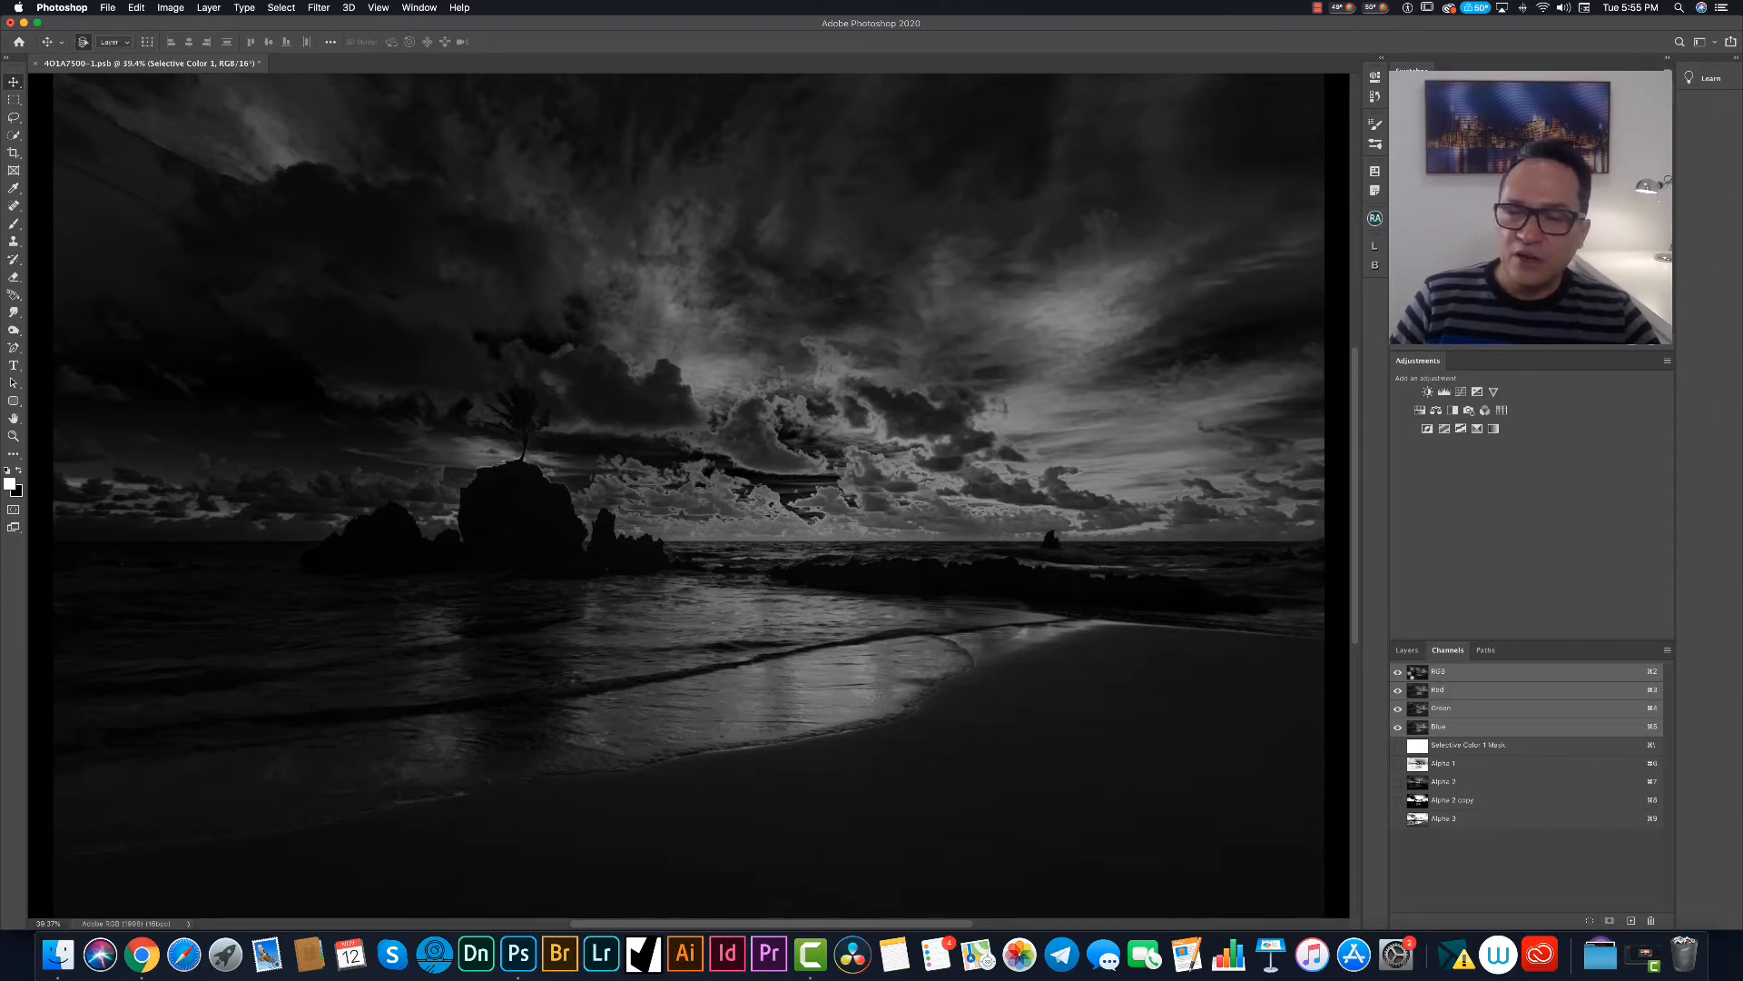
Load the composite RGB channel's luminosity as a selection and delete the Selective Color 1 layer.
{"action": "left_click", "coordinate": [1416, 672], "text": "super"}
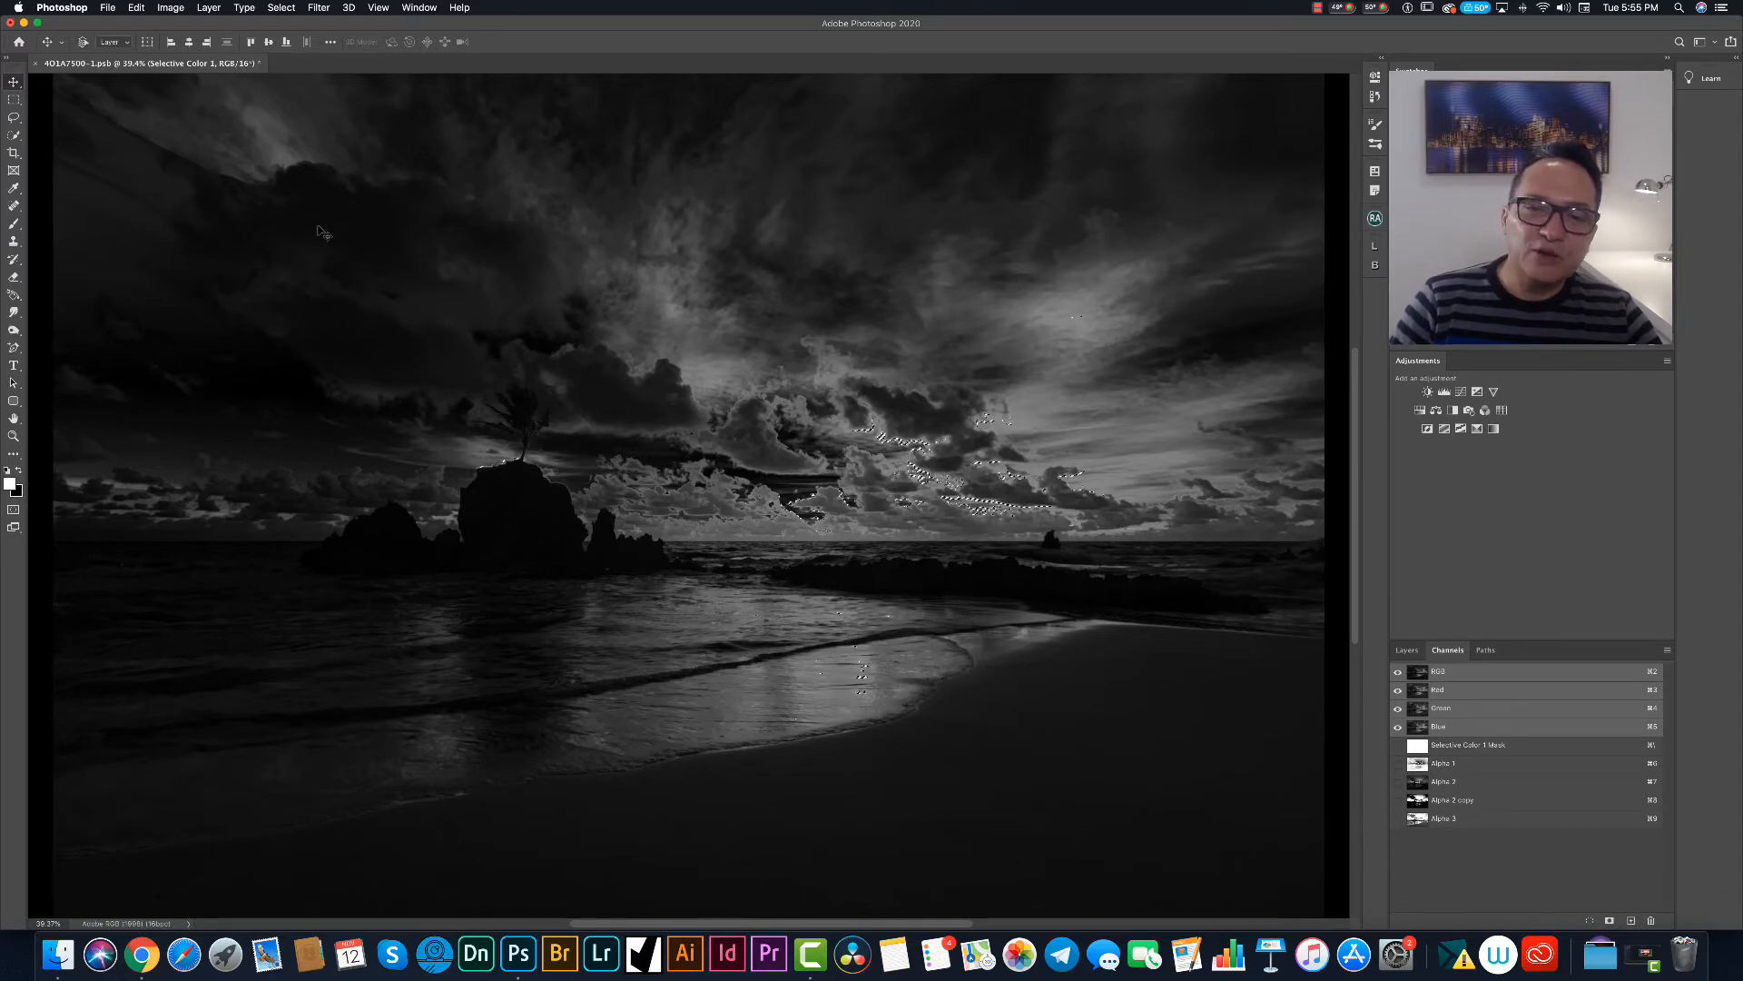
{"action": "left_click", "coordinate": [1407, 654]}
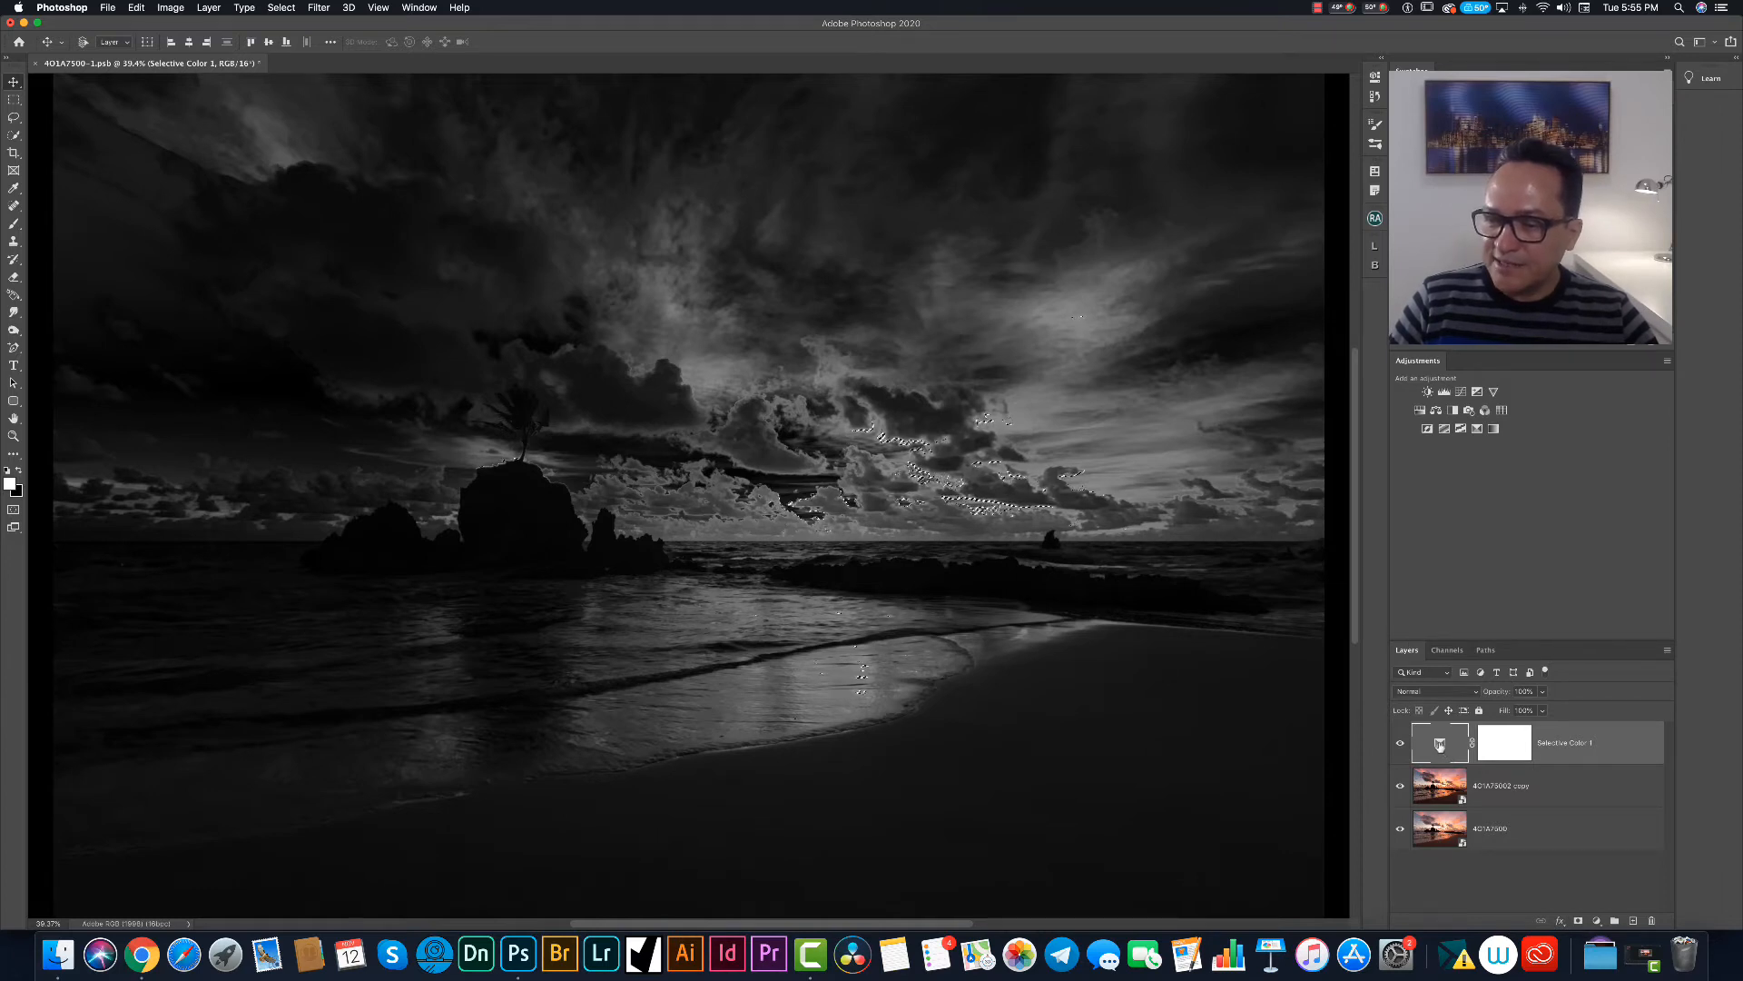
{"action": "left_click_drag", "start_coordinate": [1439, 744], "coordinate": [1652, 919]}
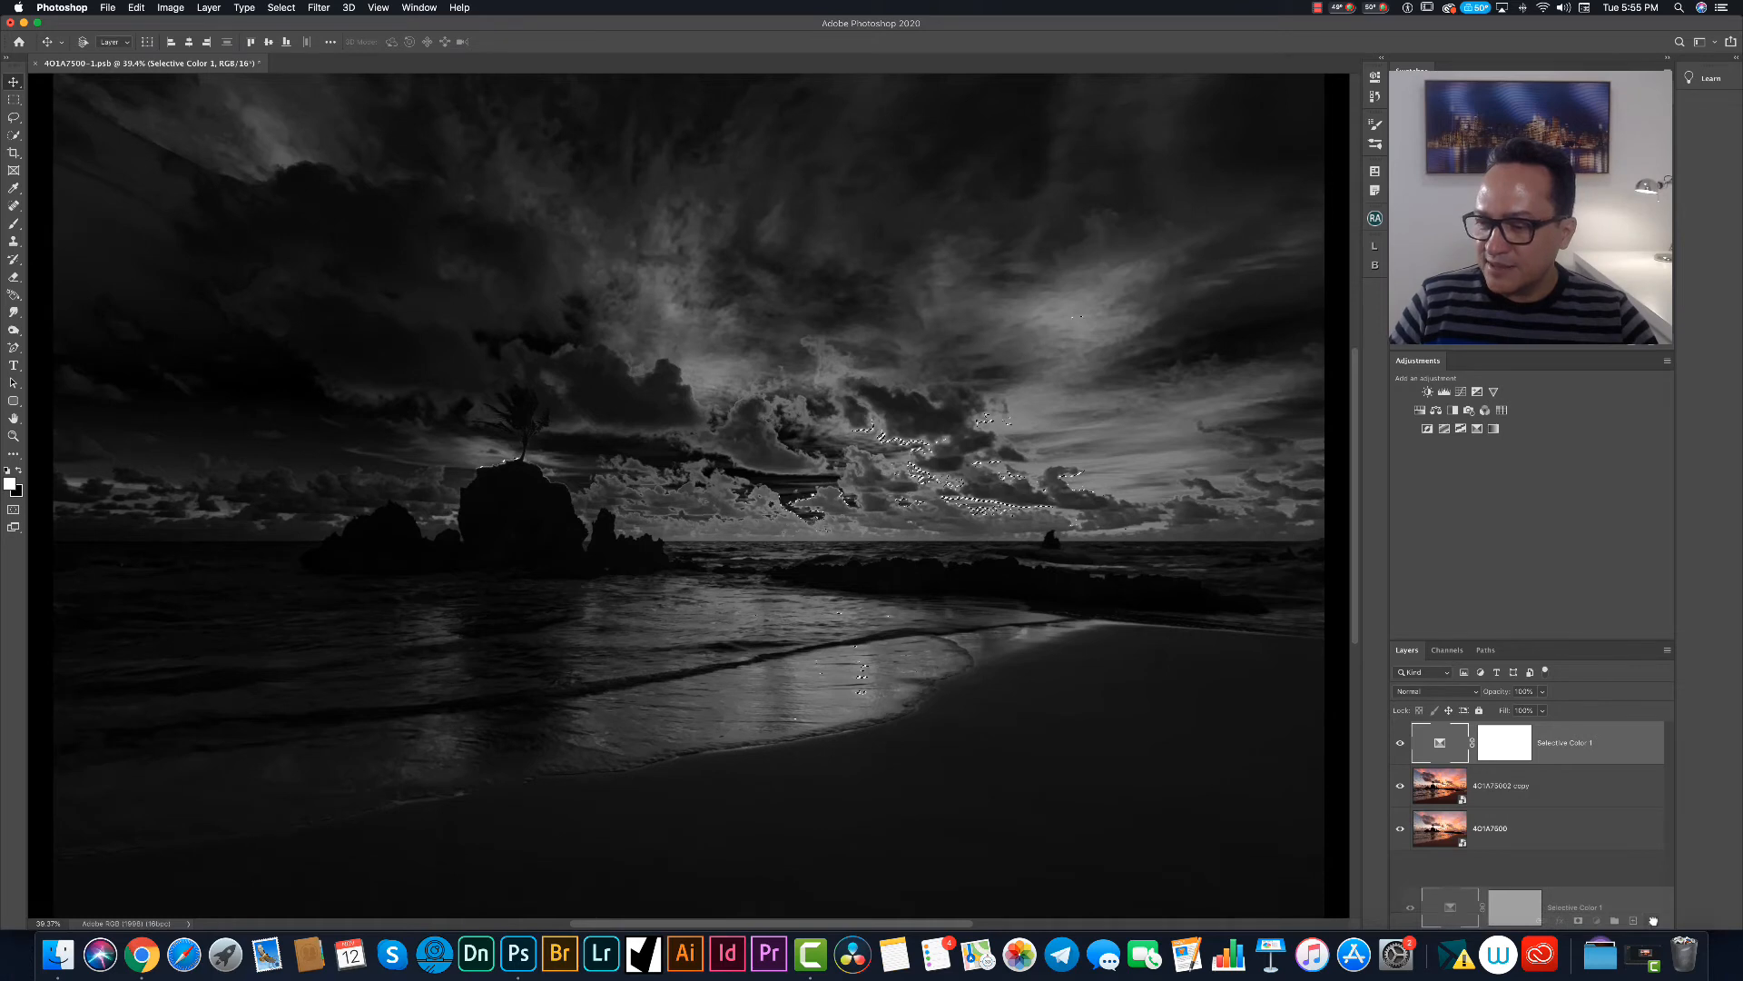
{"action": "left_click_drag", "start_coordinate": [1654, 920], "coordinate": [1653, 921]}
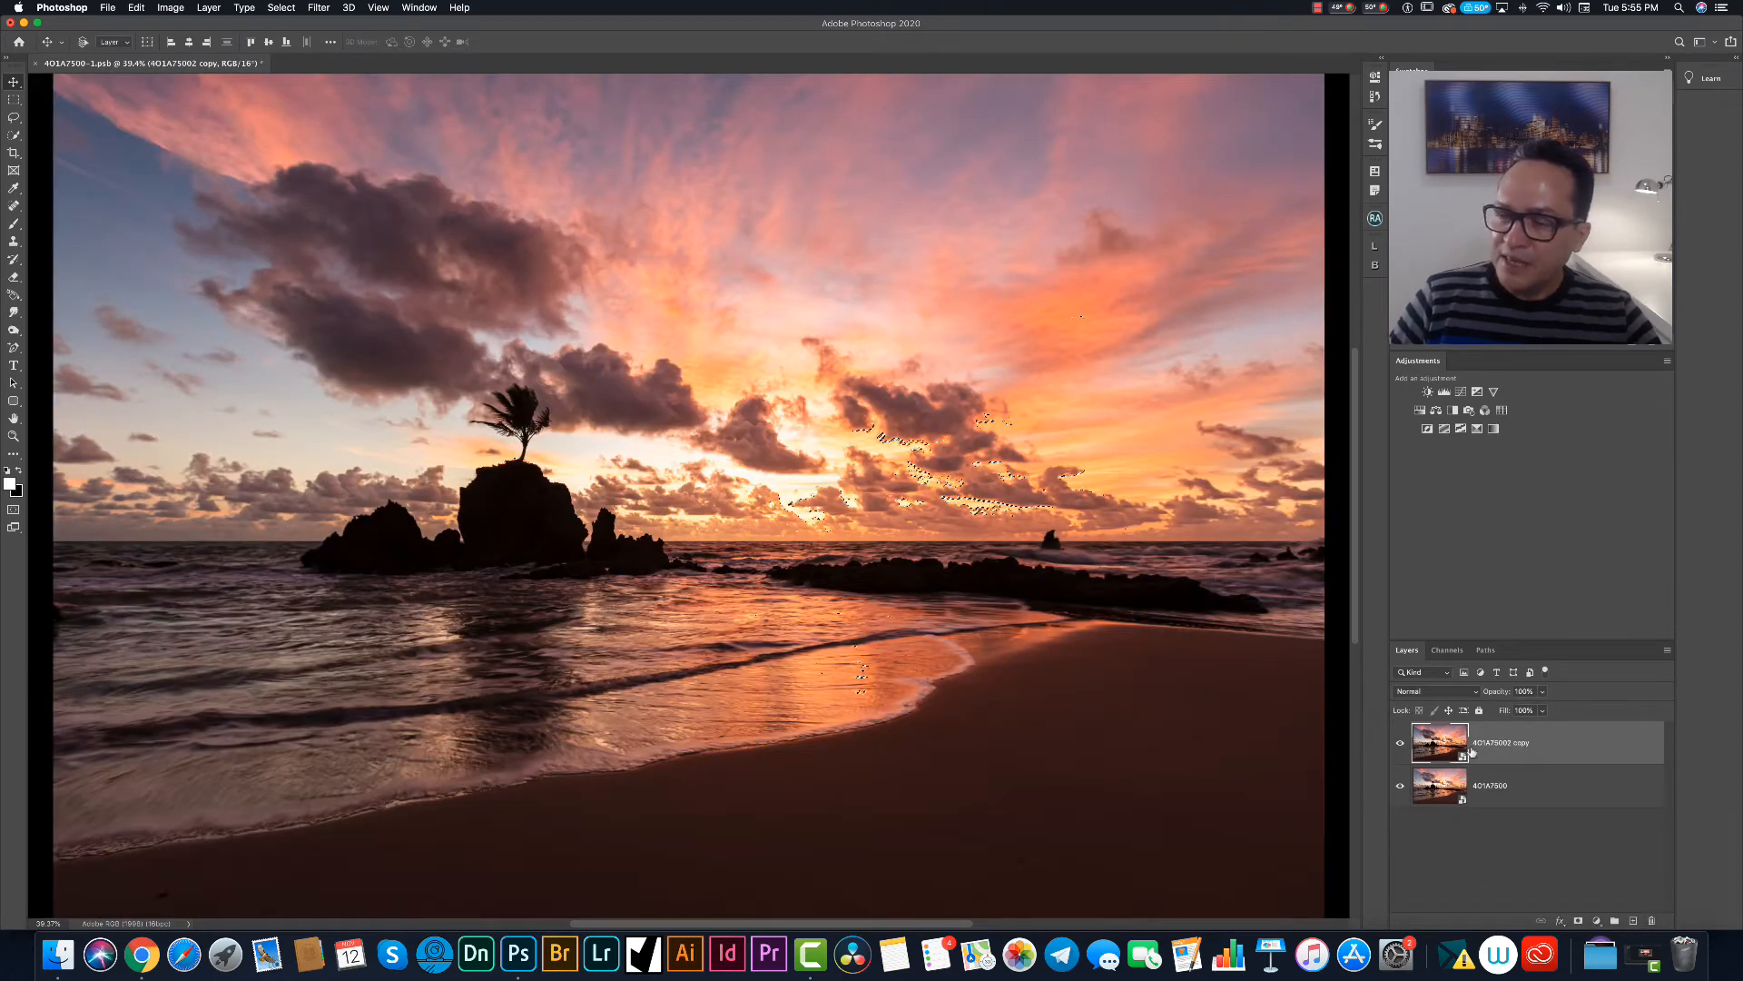
Add a Hue/Saturation adjustment layer masked by the active selection and set its Saturation to +71.
{"action": "left_click", "coordinate": [1597, 920]}
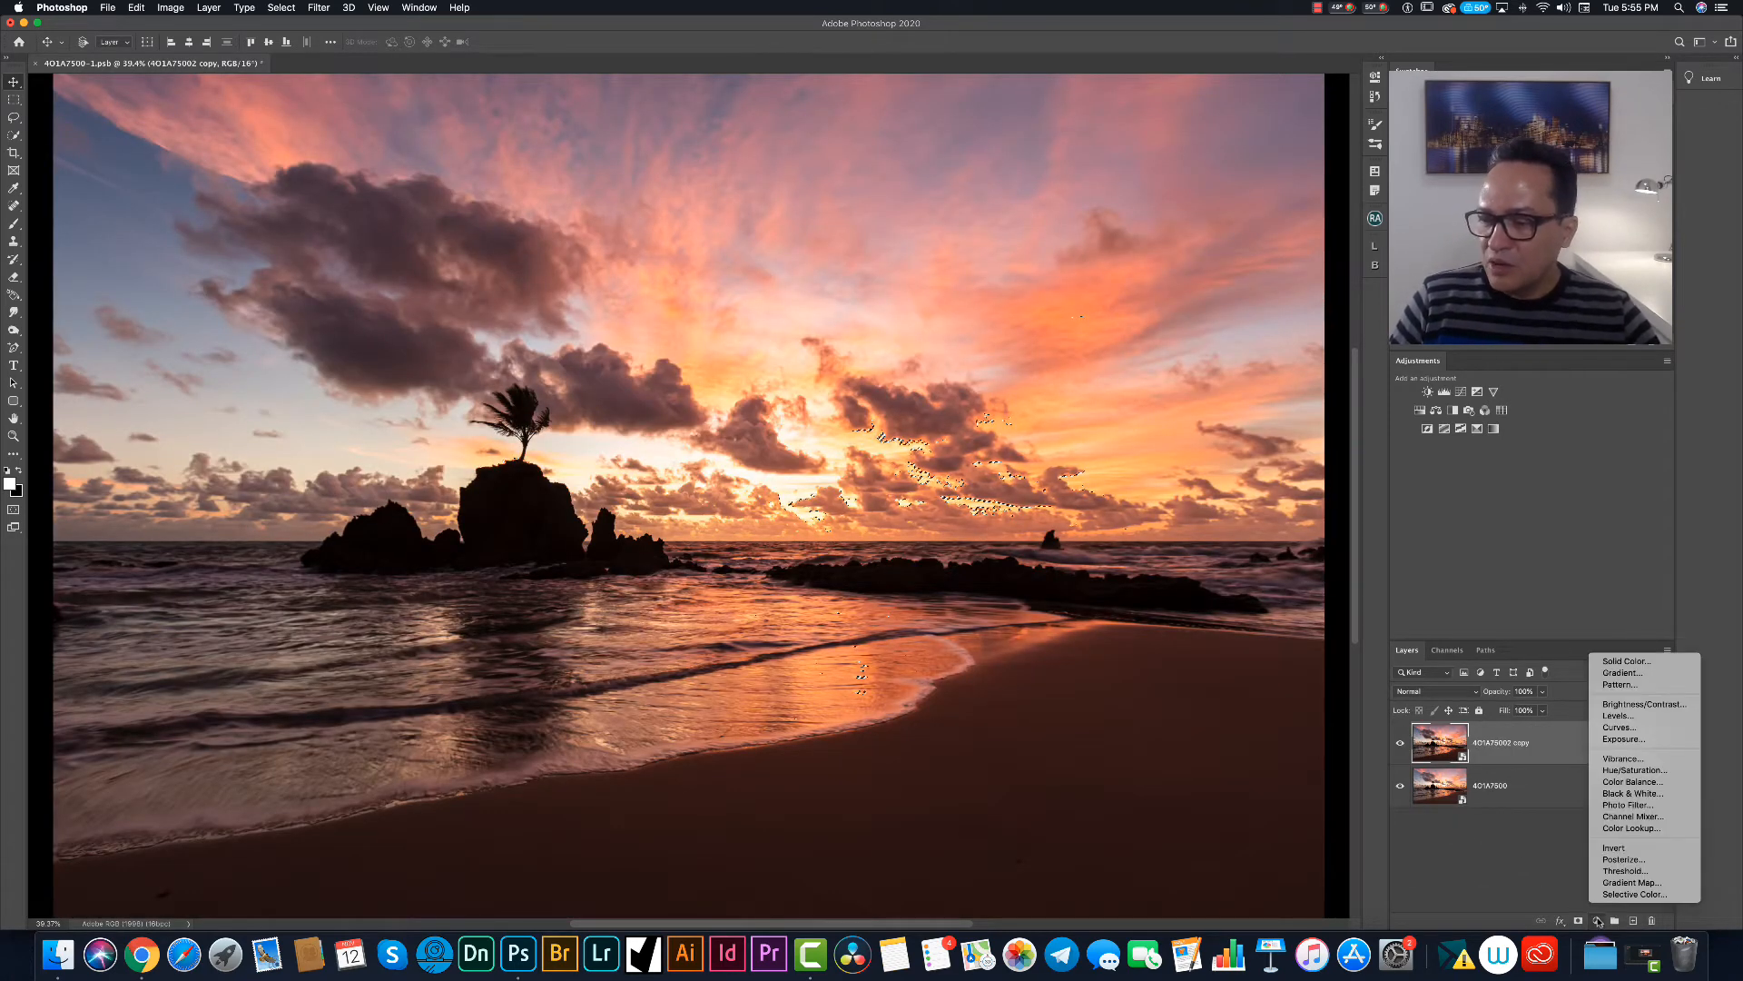
{"action": "left_click", "coordinate": [1633, 771]}
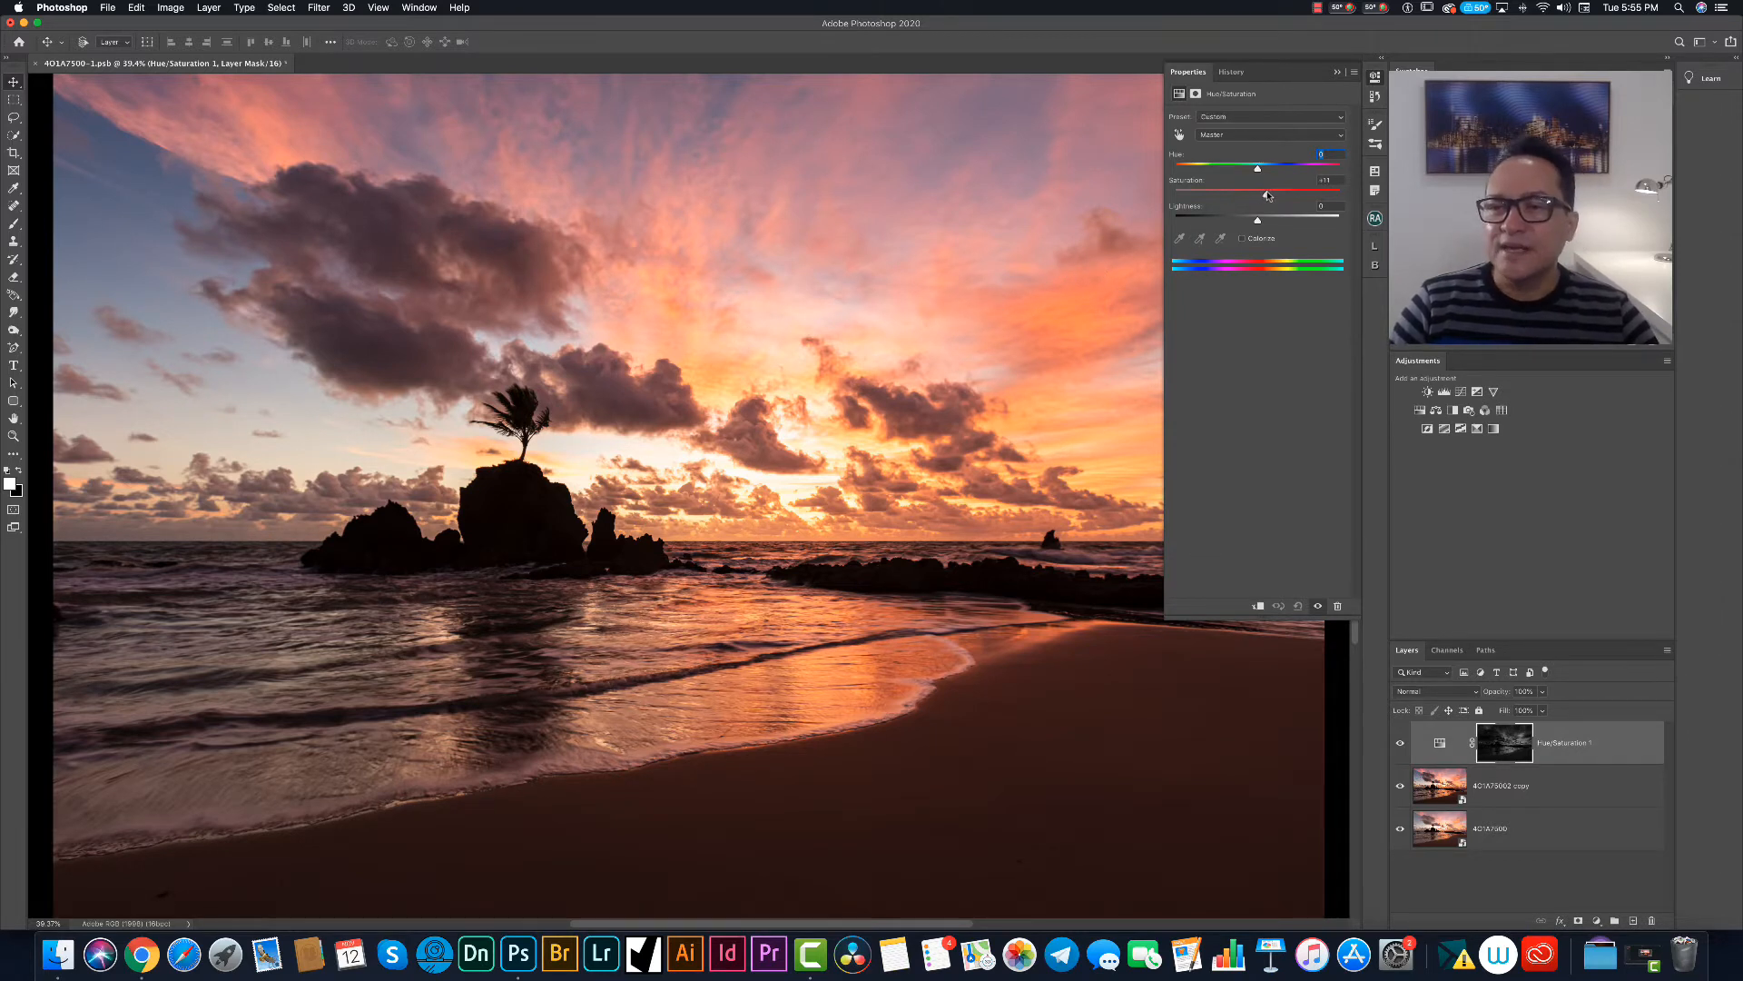
{"action": "mouse_move", "coordinate": [1268, 195]}
{"action": "left_mouse_down"}
{"action": "mouse_move", "coordinate": [1347, 197]}
{"action": "mouse_move", "coordinate": [1256, 198]}
{"action": "left_mouse_up"}
{"action": "left_click_drag", "start_coordinate": [1386, 190], "coordinate": [1300, 198]}
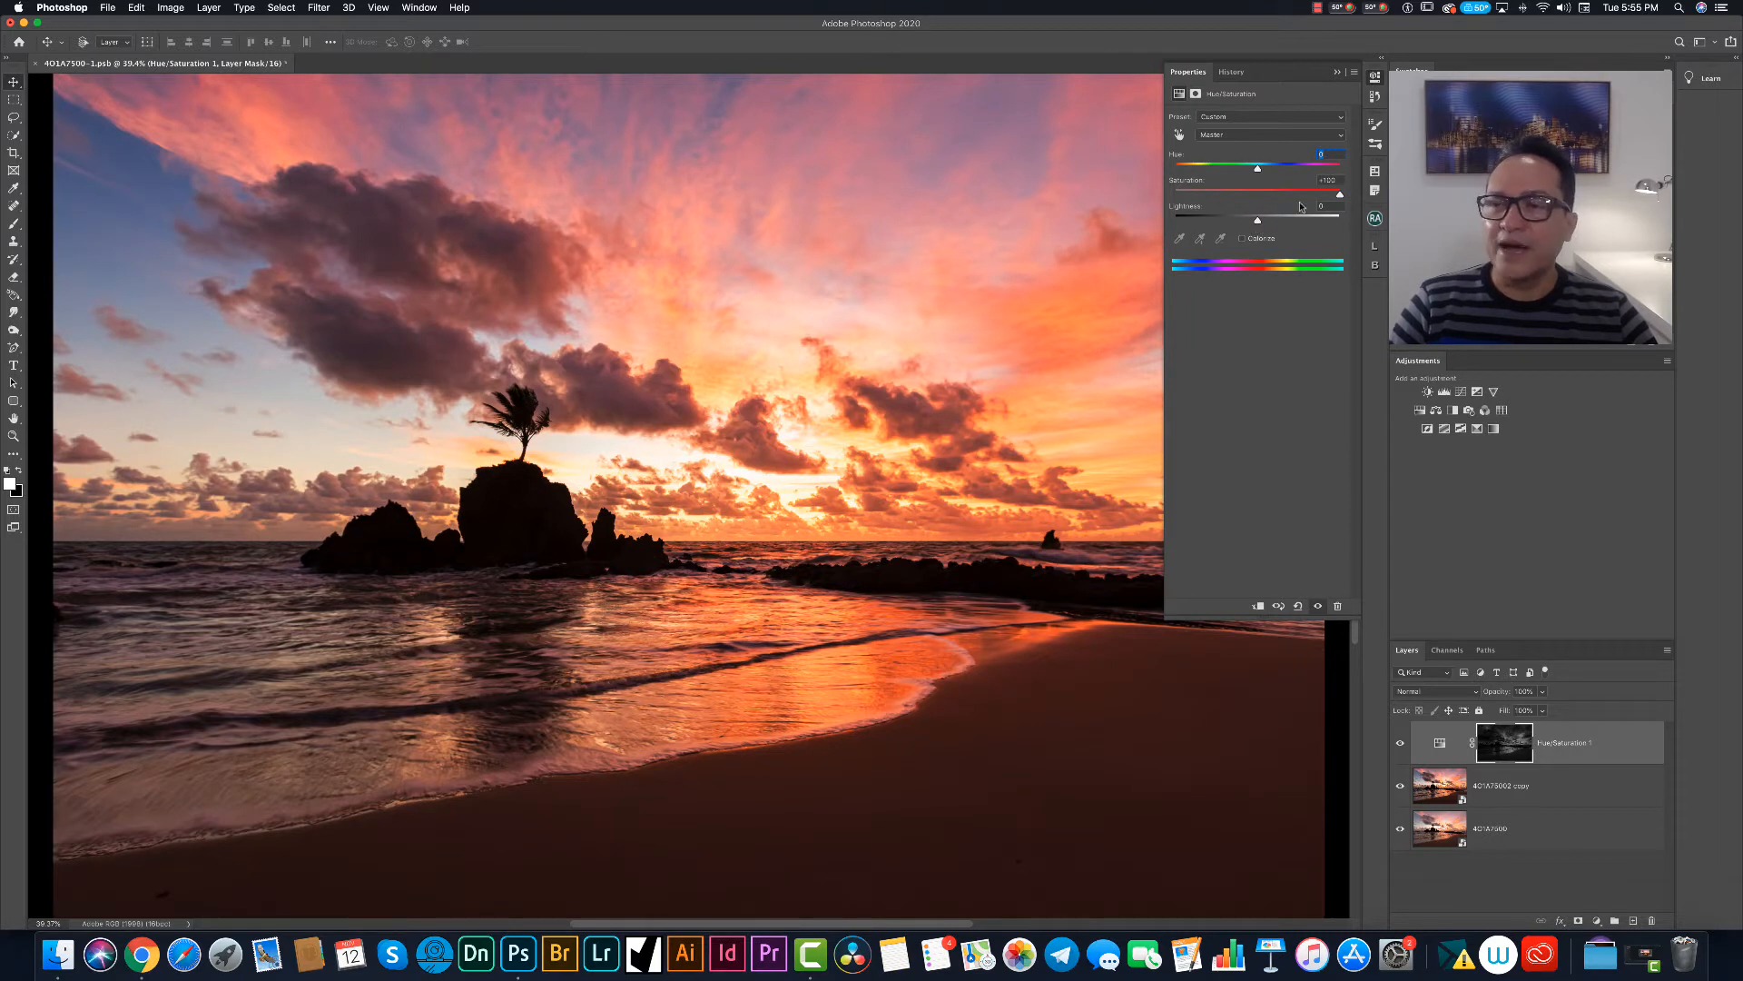
{"action": "mouse_move", "coordinate": [1340, 195]}
{"action": "left_mouse_down"}
{"action": "mouse_move", "coordinate": [1291, 201]}
{"action": "mouse_move", "coordinate": [1316, 195]}
{"action": "left_mouse_up"}
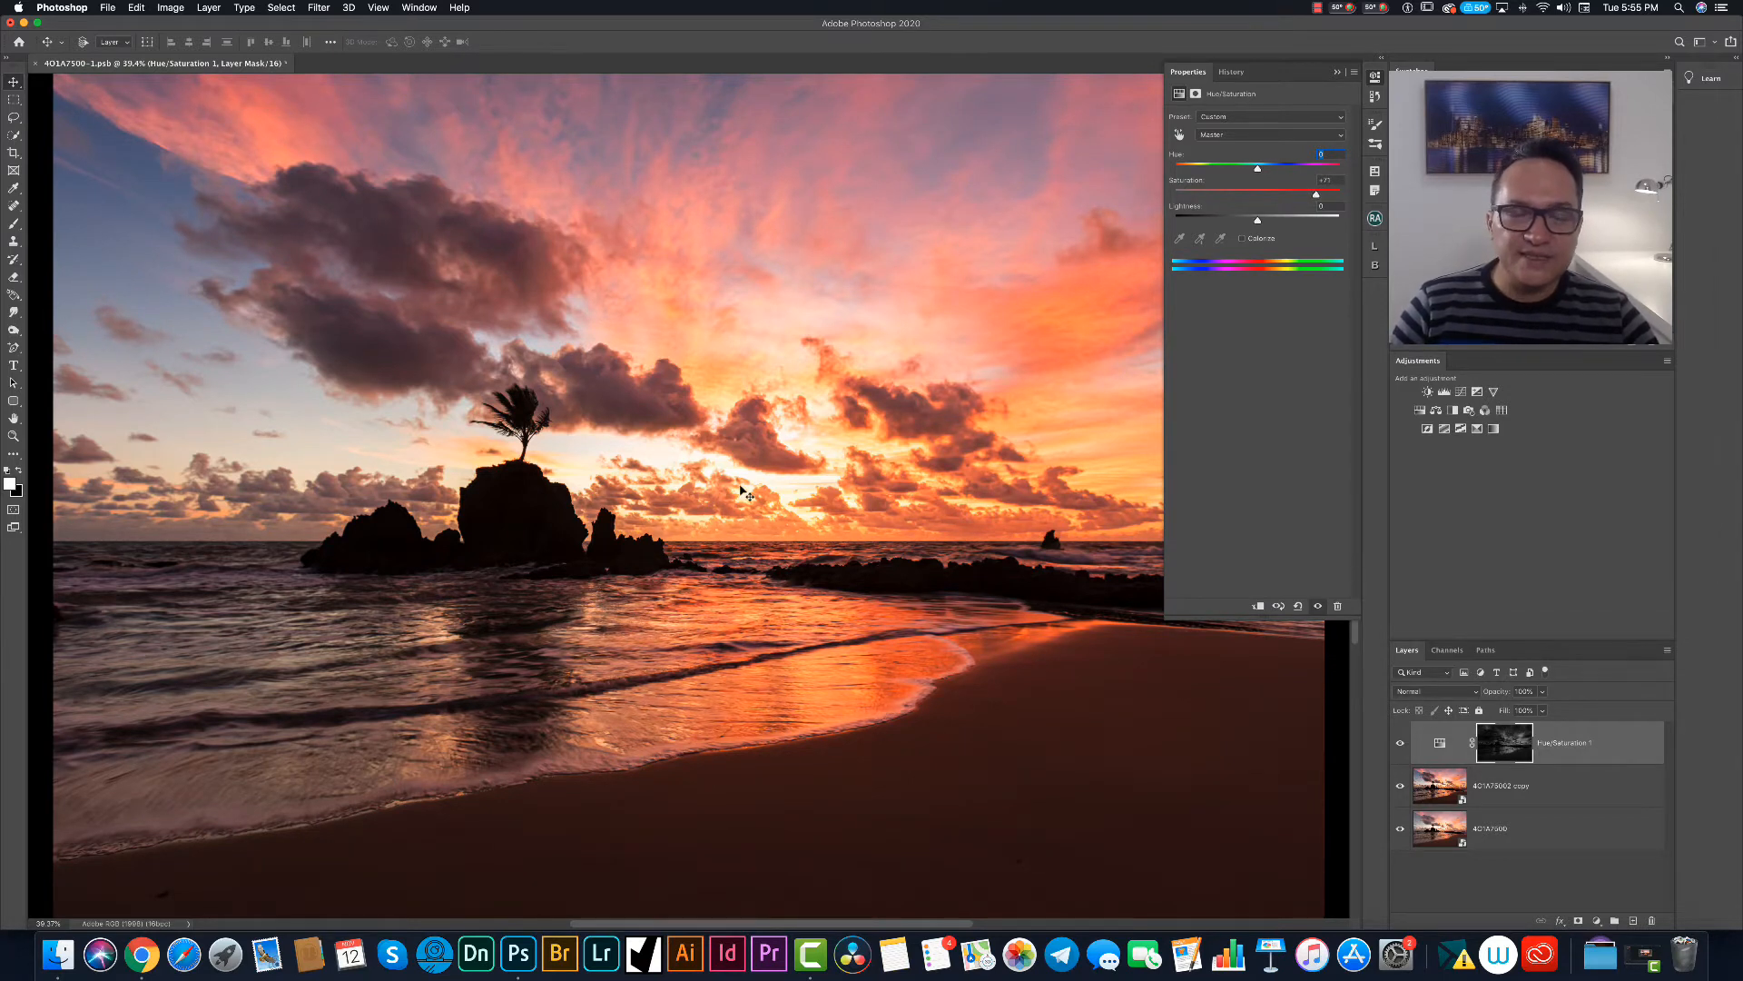
Compare the image with and without the Hue/Saturation layer and inspect that layer's mask on its own.
{"action": "left_click", "coordinate": [1400, 744]}
{"action": "left_click", "coordinate": [1400, 743]}
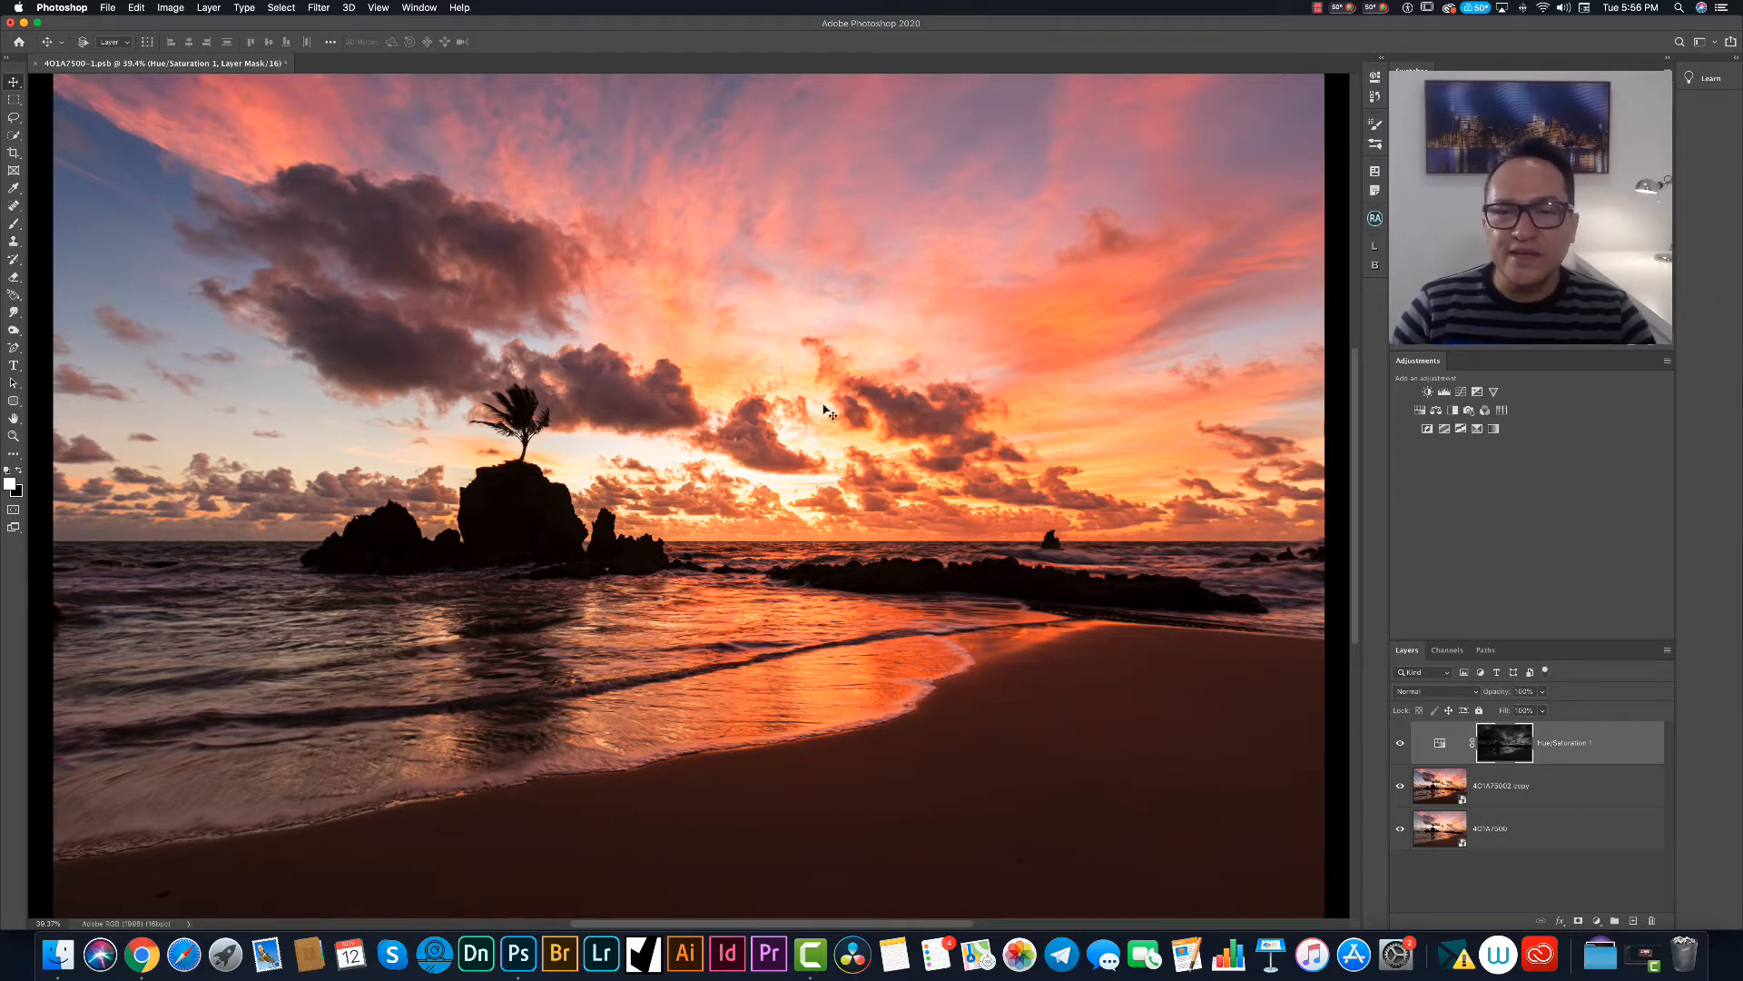
{"action": "left_click", "coordinate": [1442, 748]}
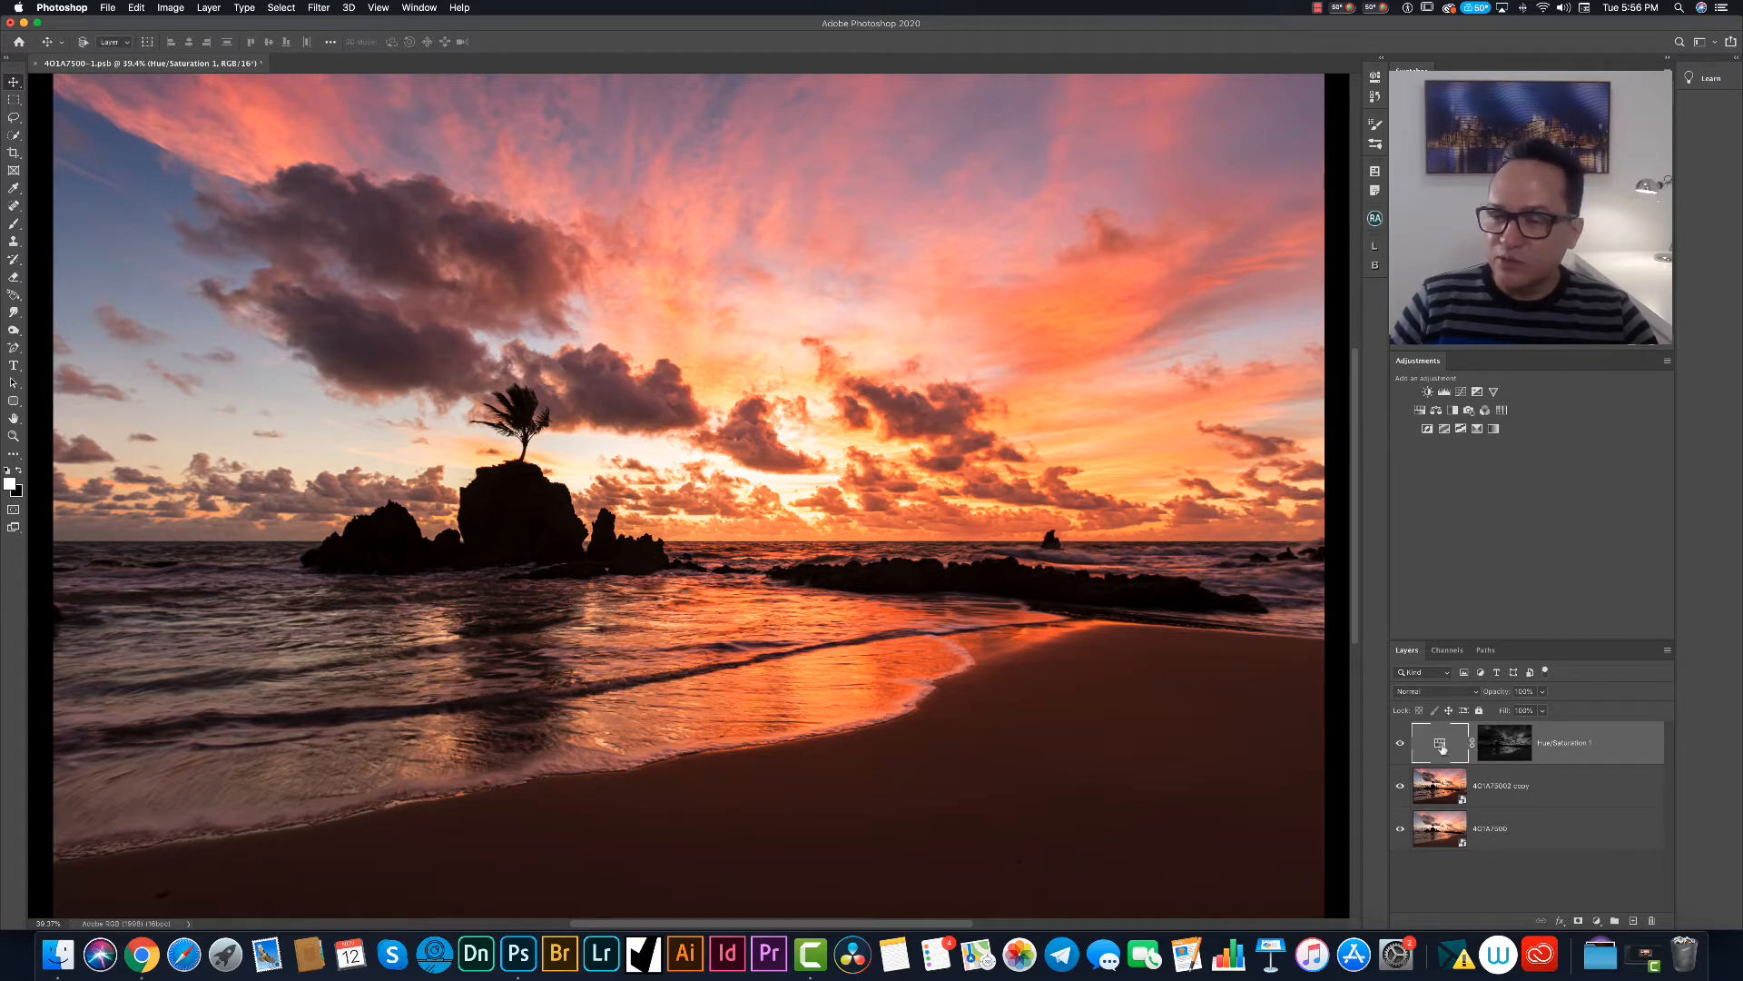
{"action": "double_click", "coordinate": [1442, 746]}
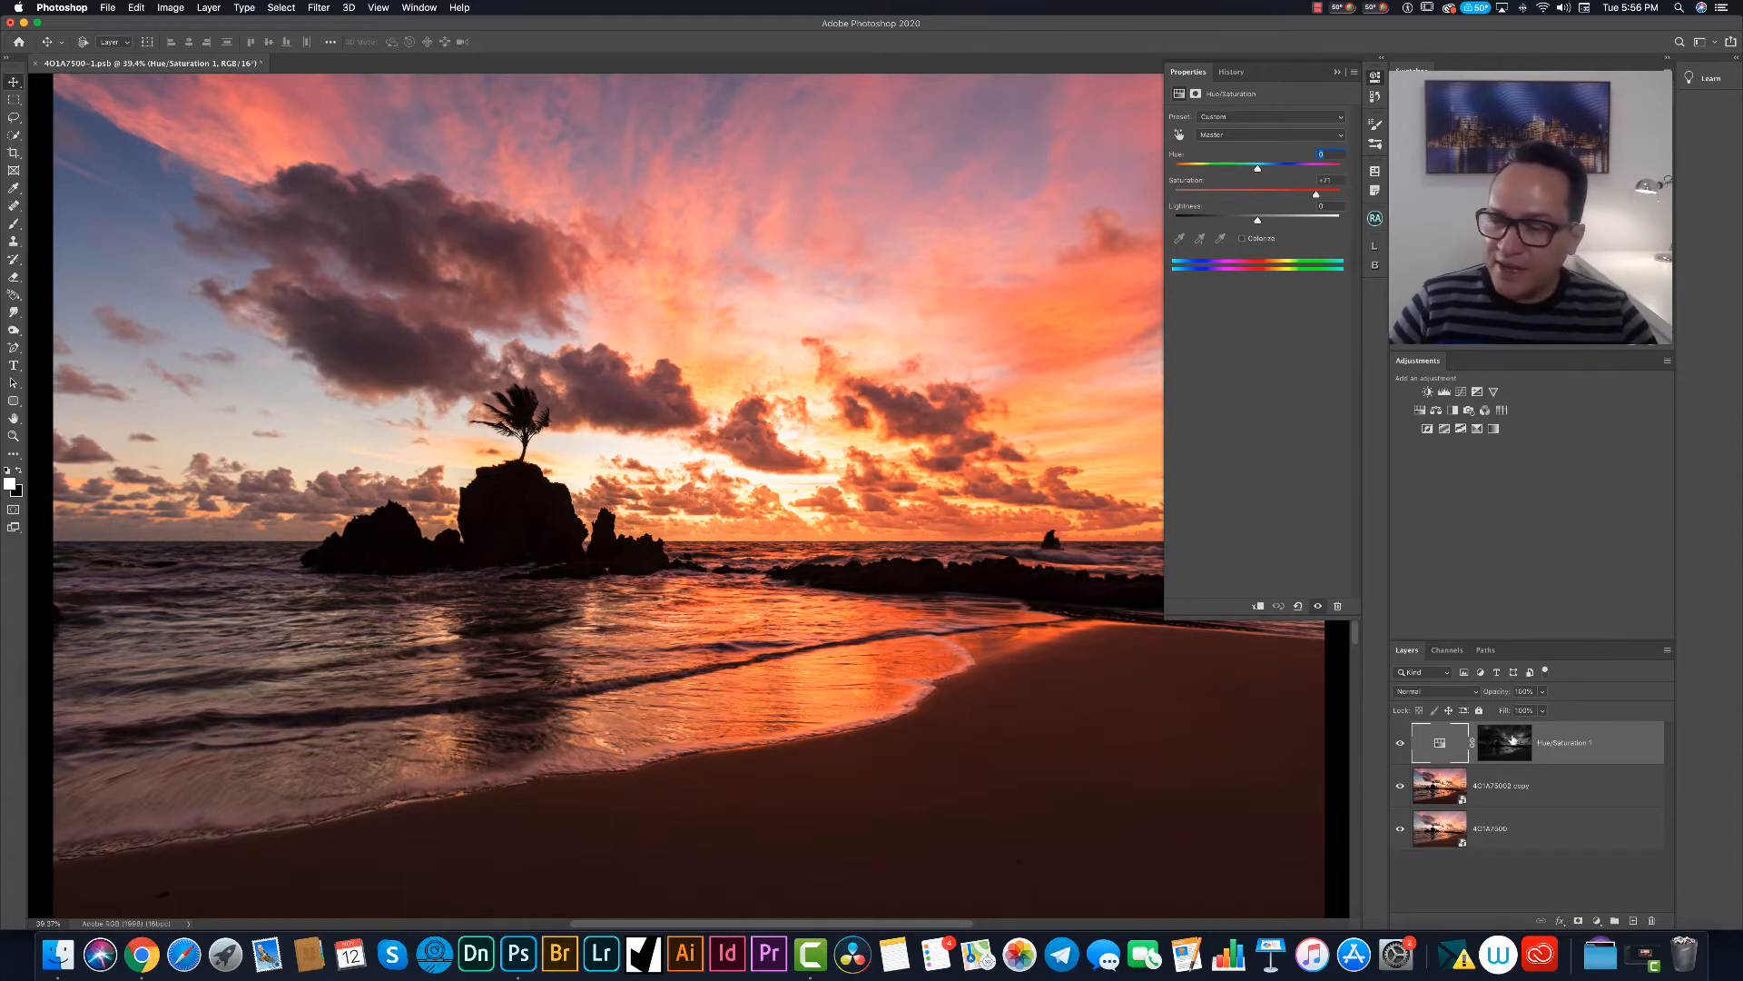
{"action": "left_click", "coordinate": [1504, 745]}
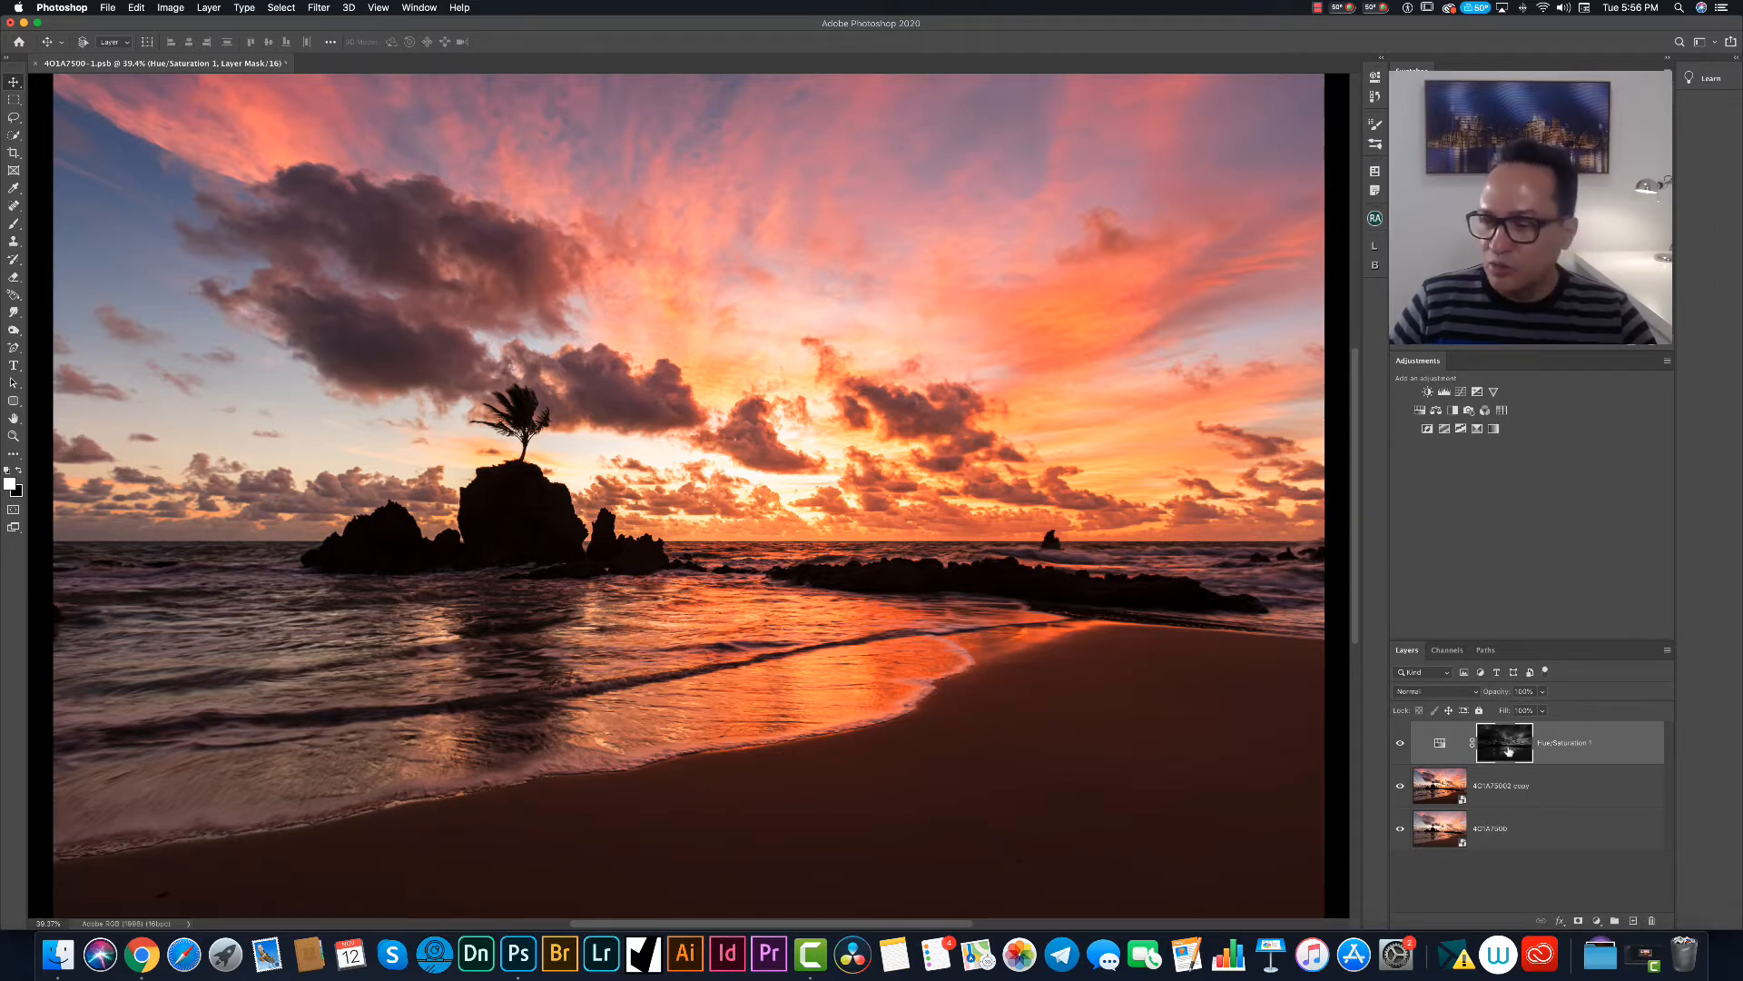
{"action": "left_click", "coordinate": [1507, 747], "text": "alt"}
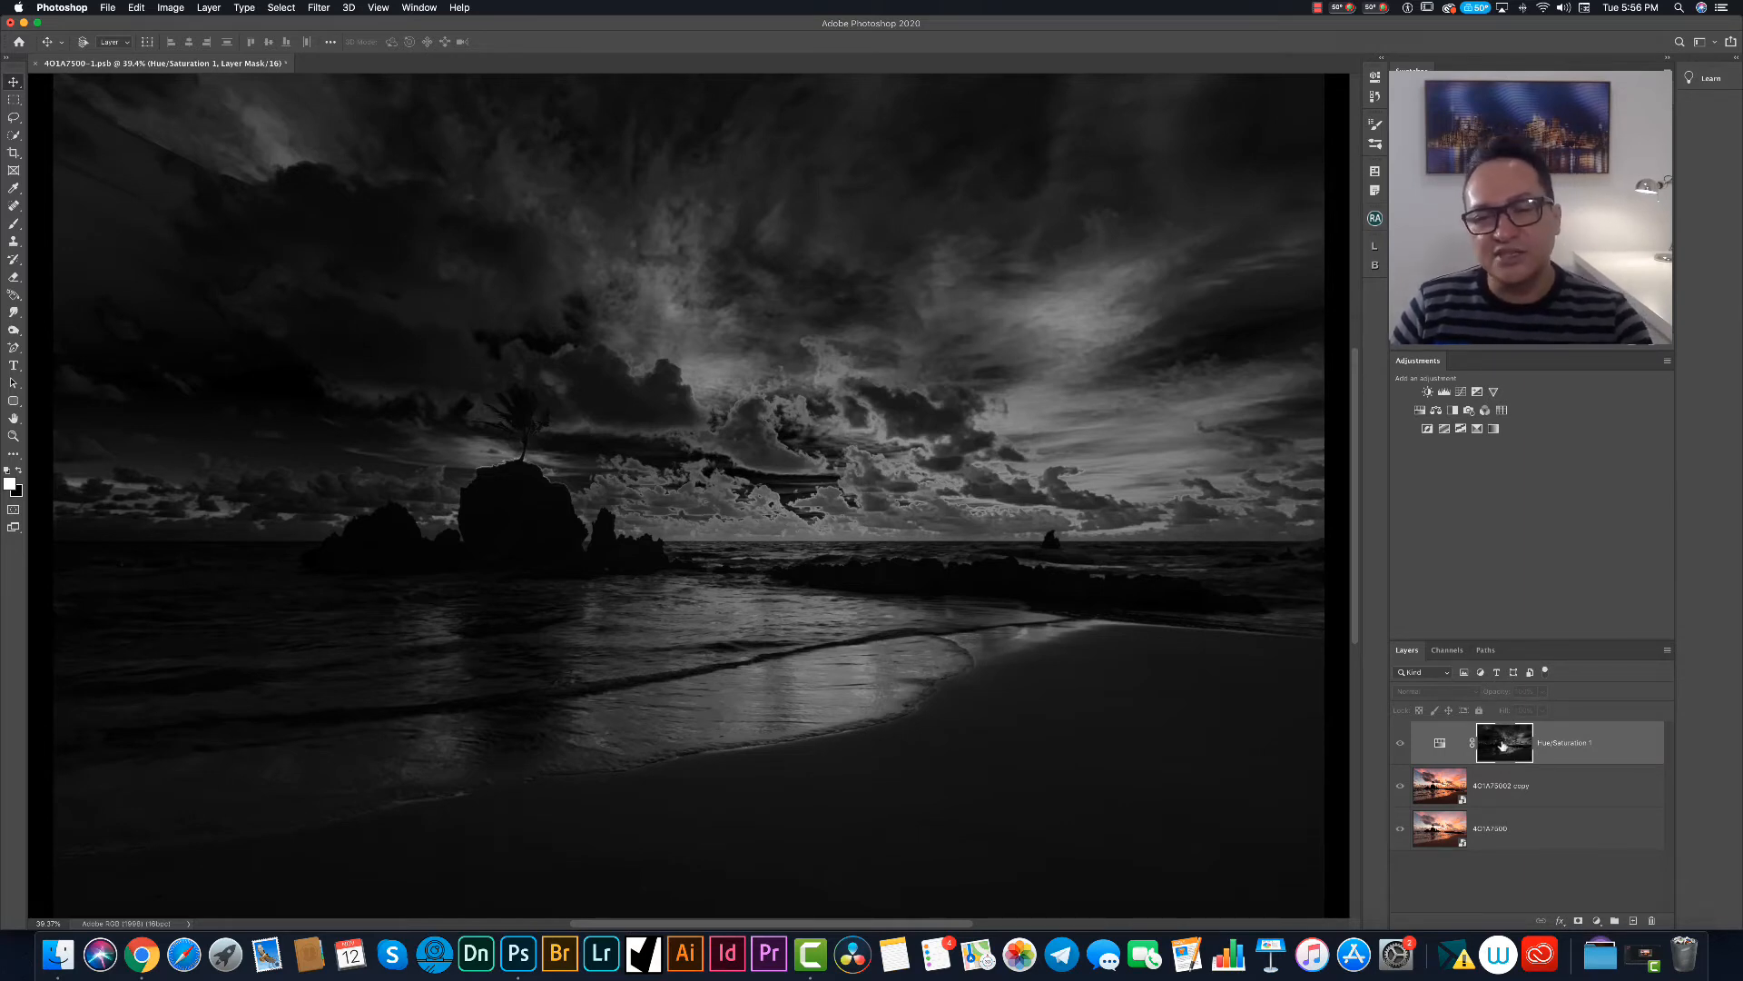
{"action": "left_click", "coordinate": [1438, 745]}
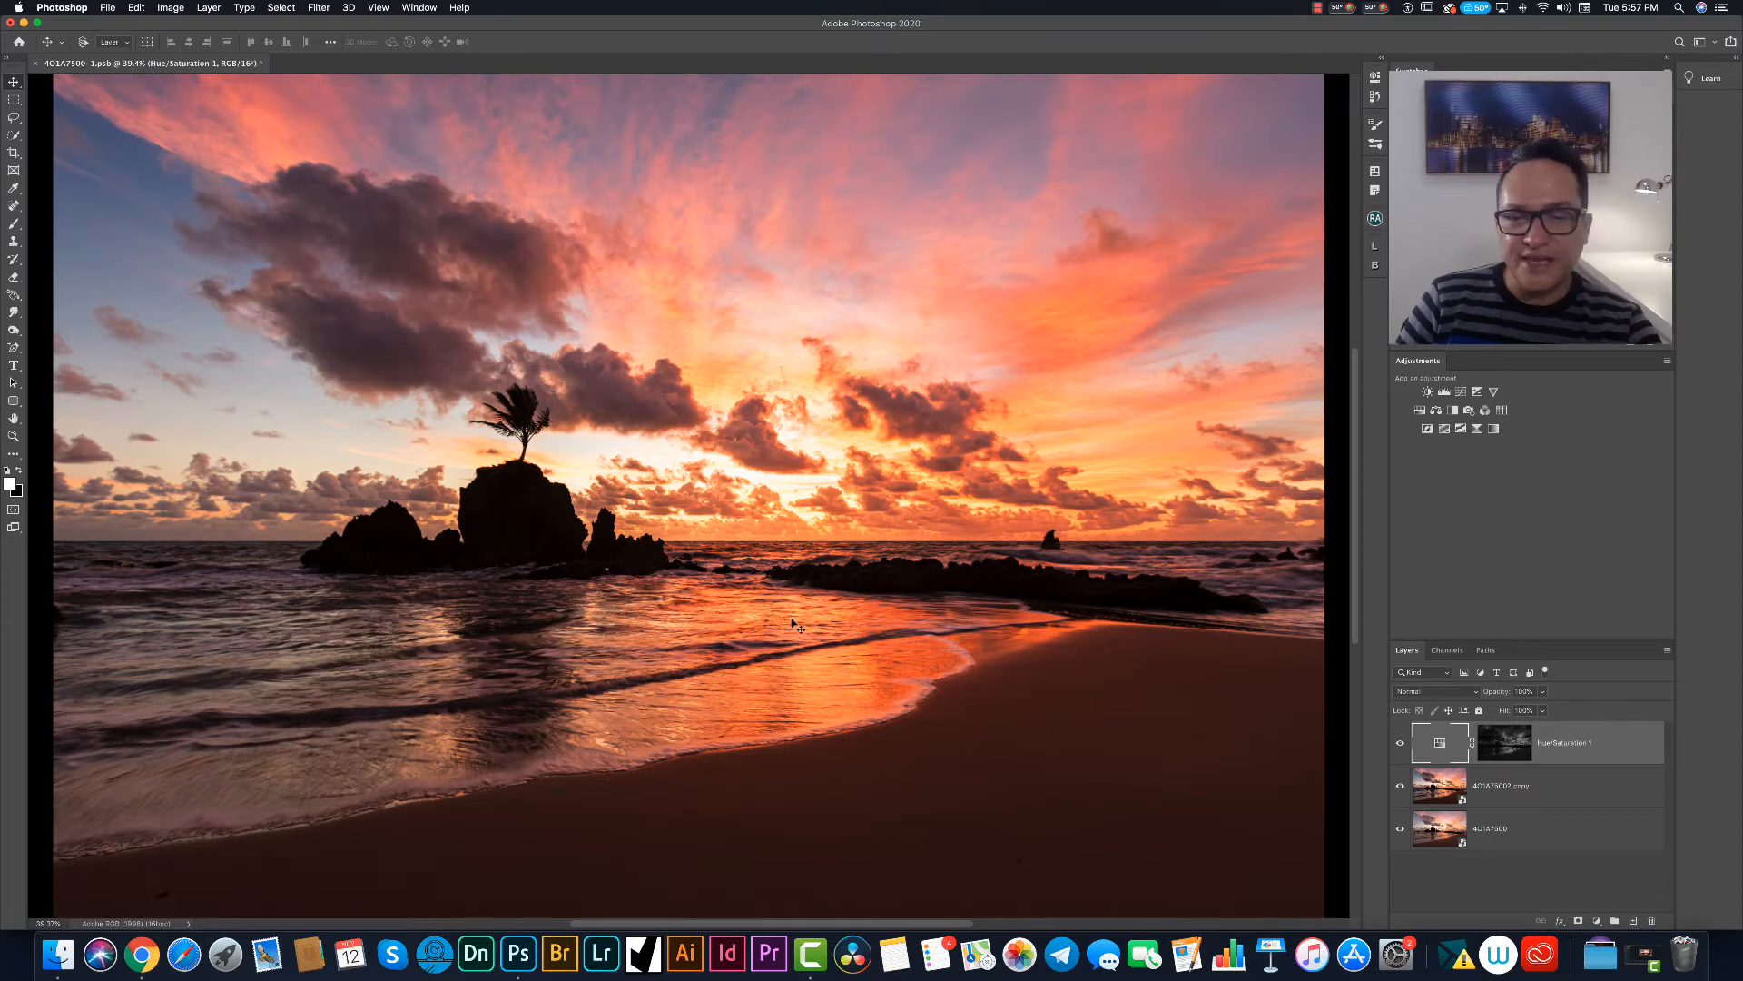
Add a Curves adjustment layer above Hue/Saturation and give it an inverted copy of the Hue/Saturation layer's mask.
{"action": "left_click", "coordinate": [1597, 921]}
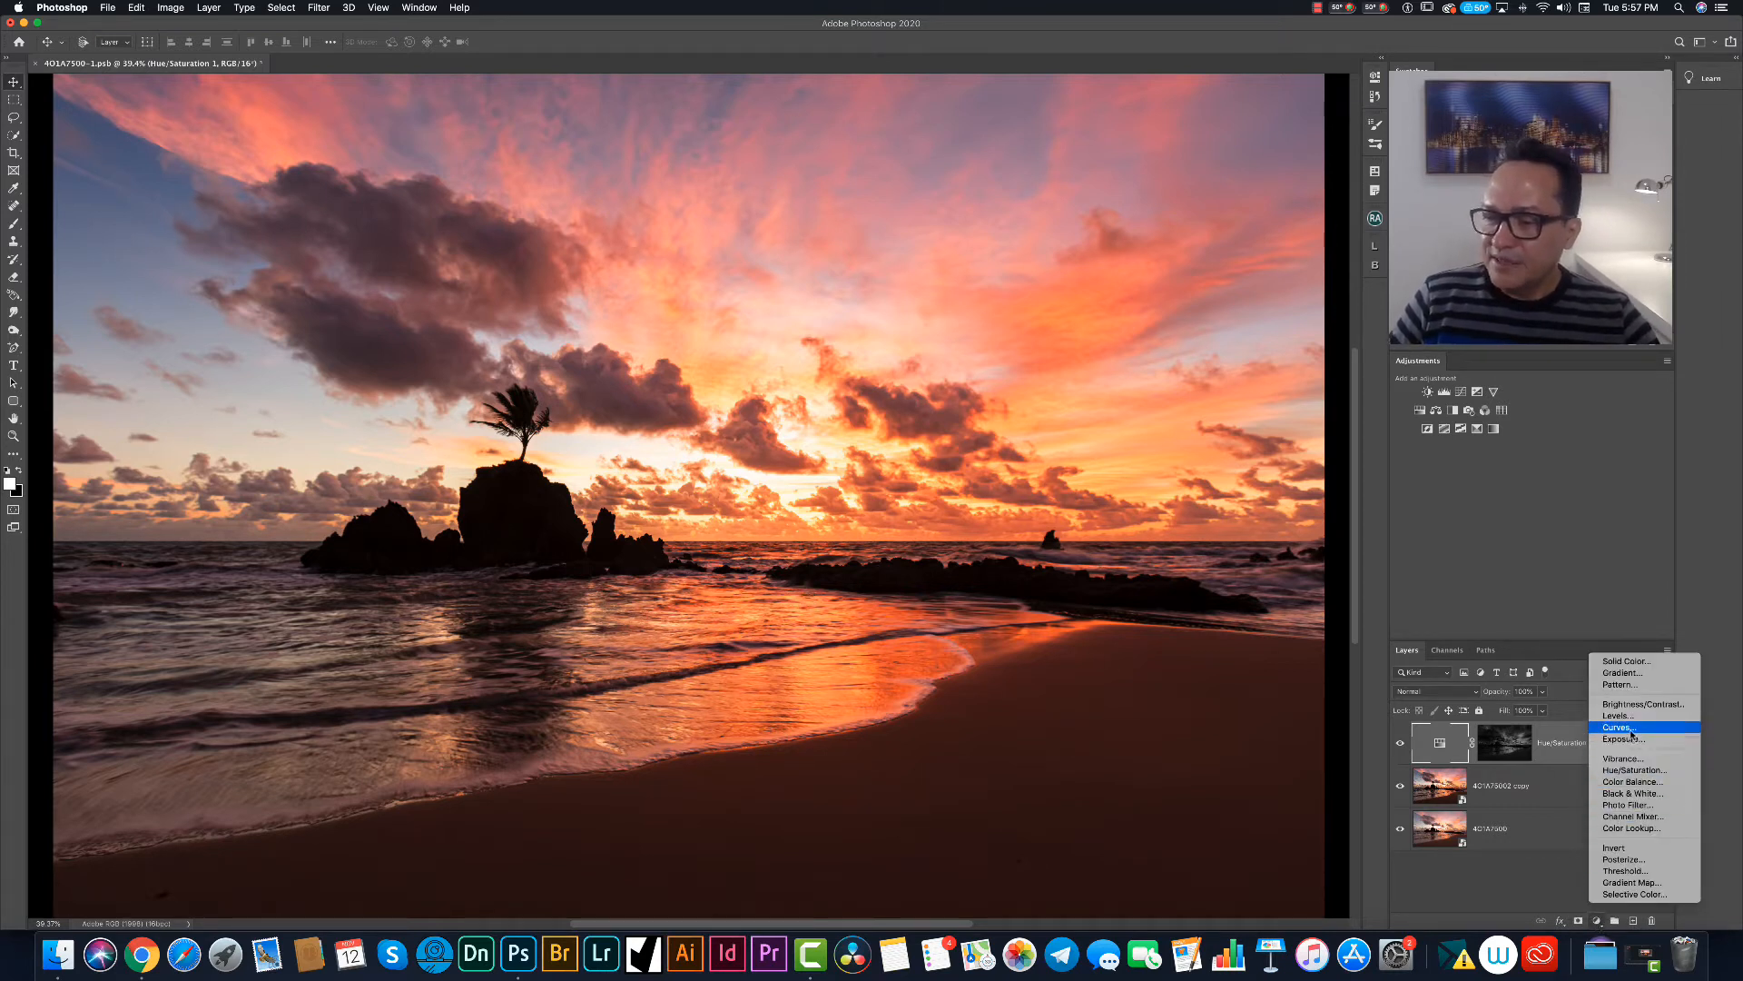
{"action": "left_click", "coordinate": [1634, 734]}
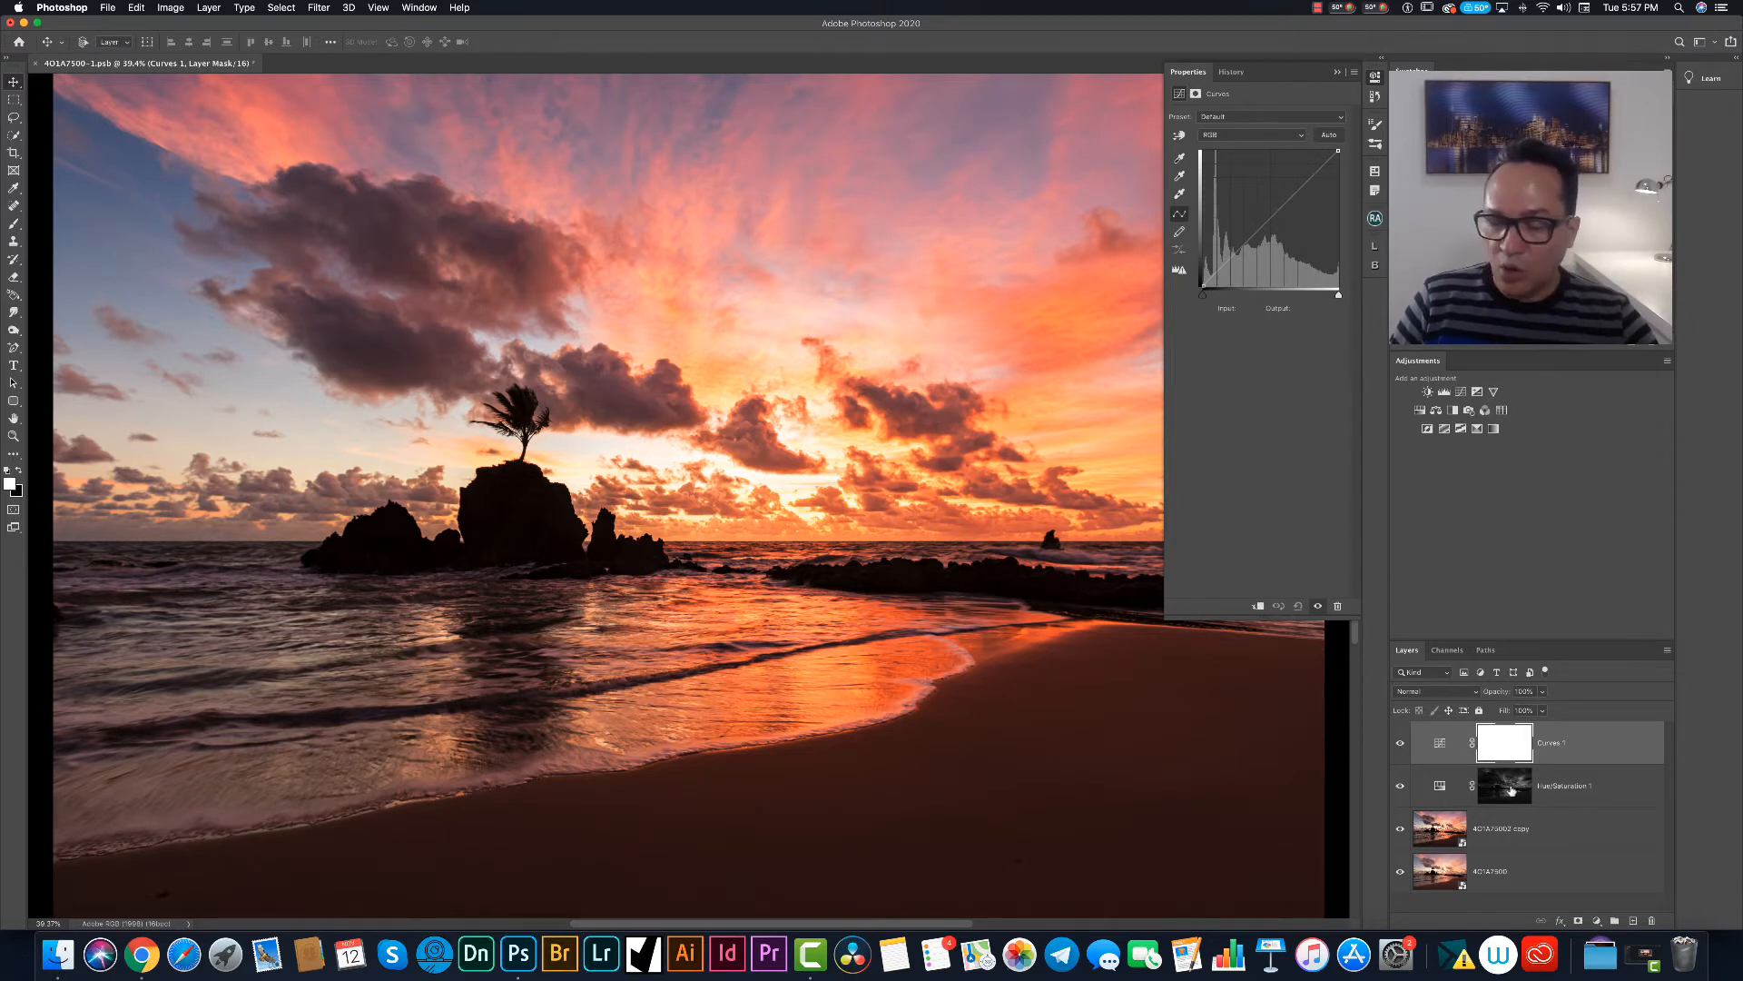
{"action": "left_click_drag", "start_coordinate": [1506, 791], "coordinate": [1508, 754]}
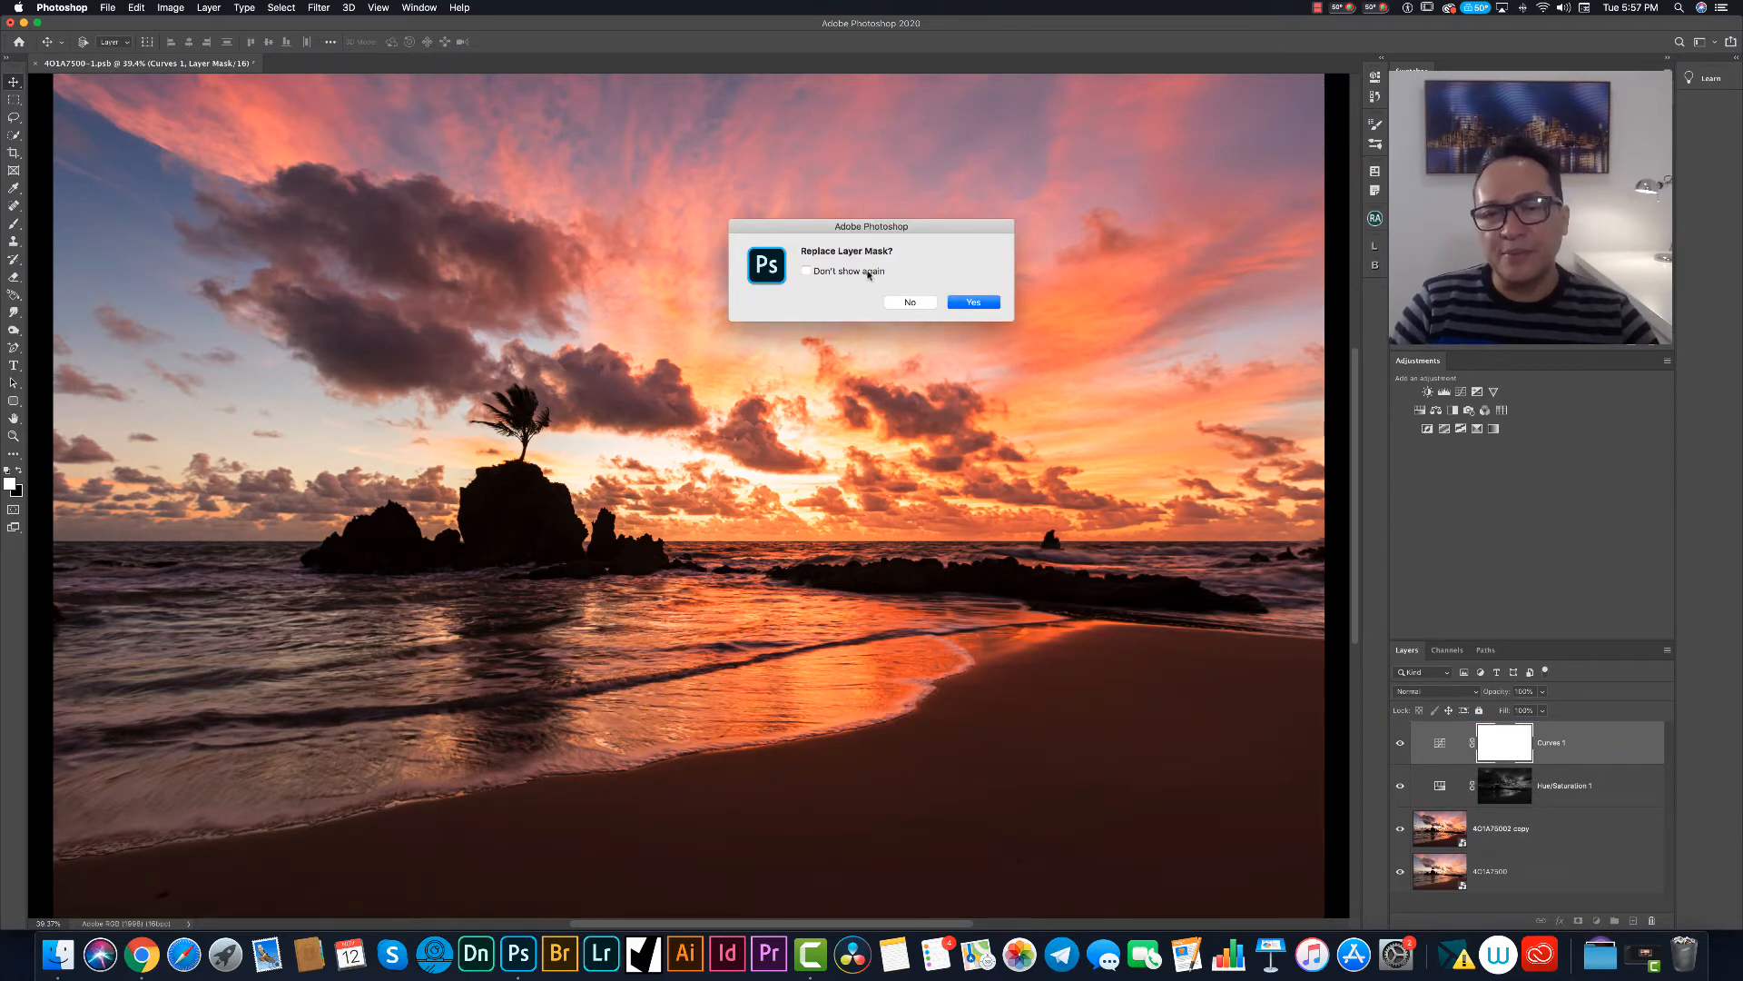
{"action": "left_click", "coordinate": [973, 302]}
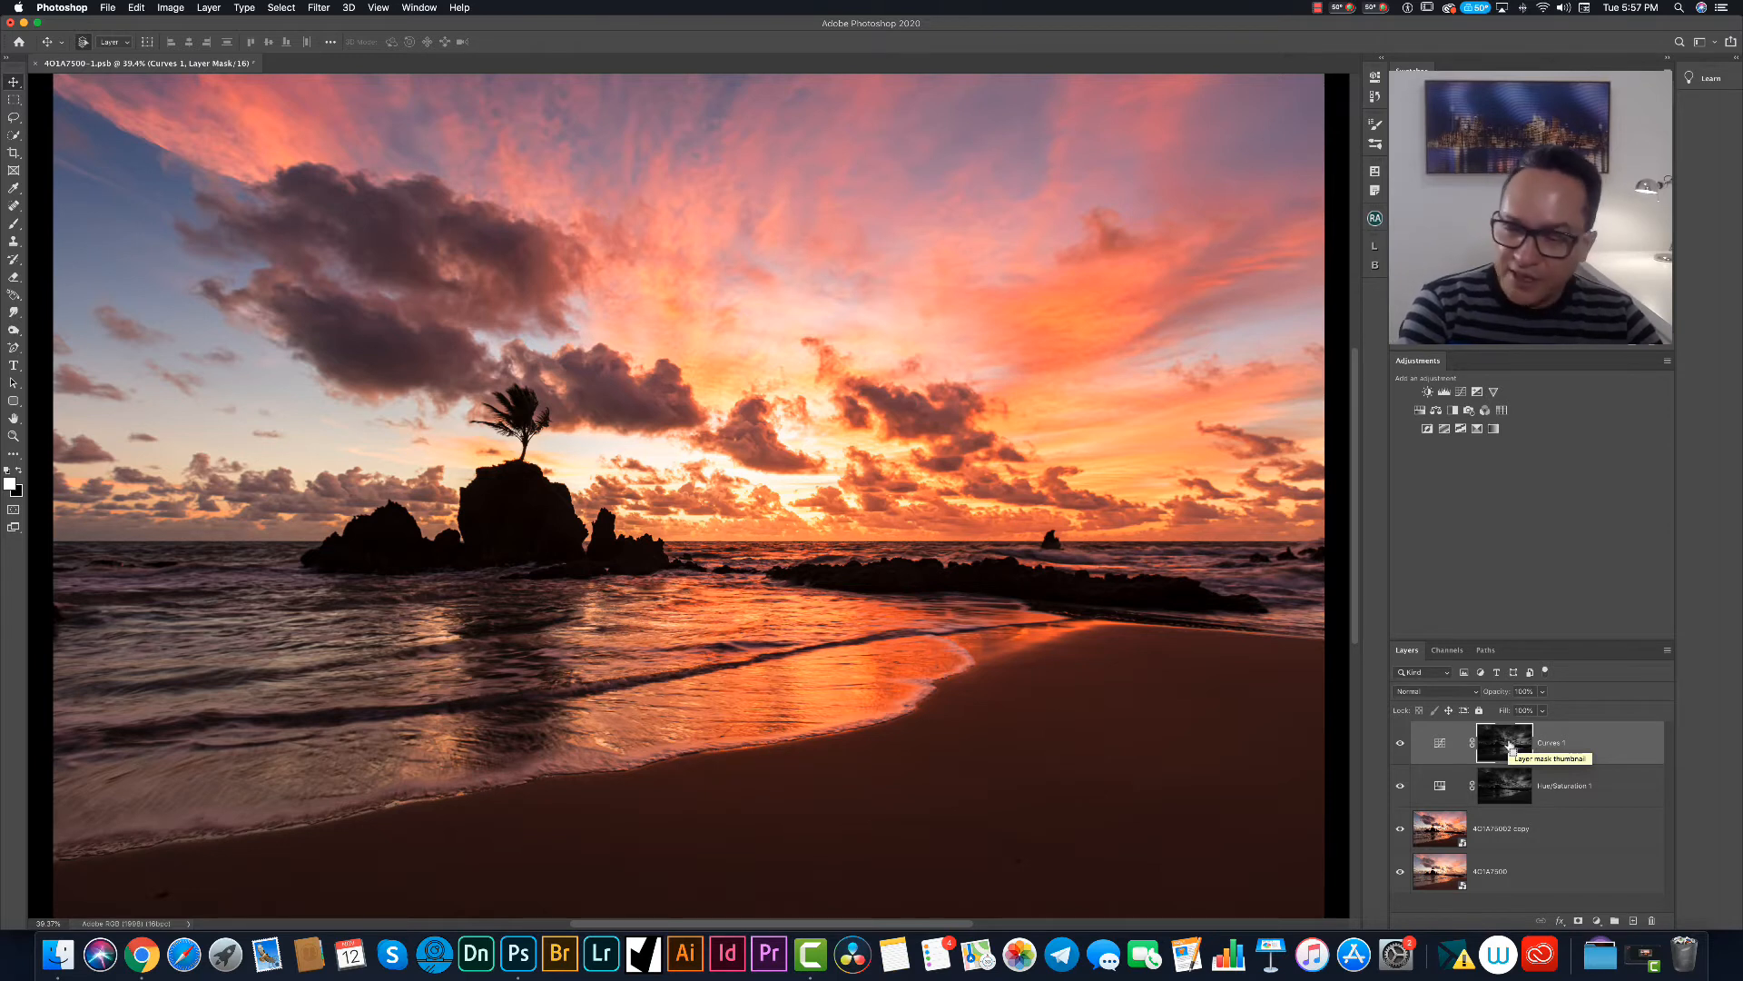
{"action": "key", "text": "super+i"}
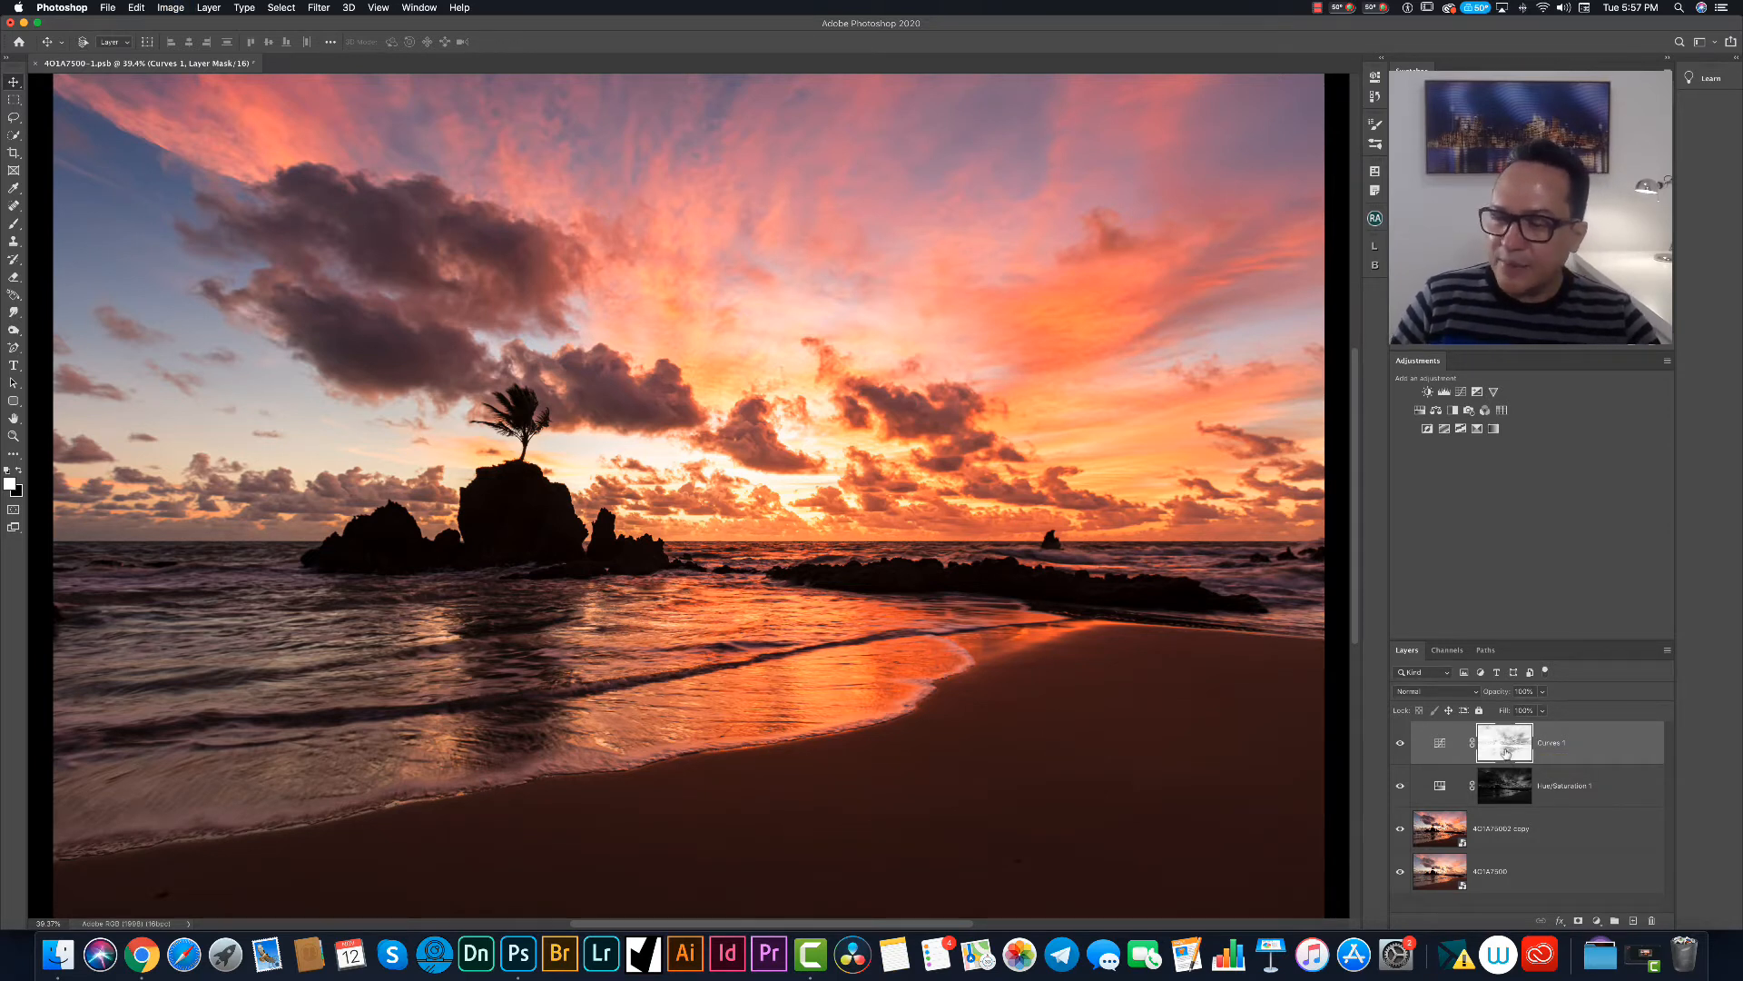
Darken the lower midtones in the Curves adjustment with one lowered point and add a second point in the upper tones.
{"action": "double_click", "coordinate": [1438, 744]}
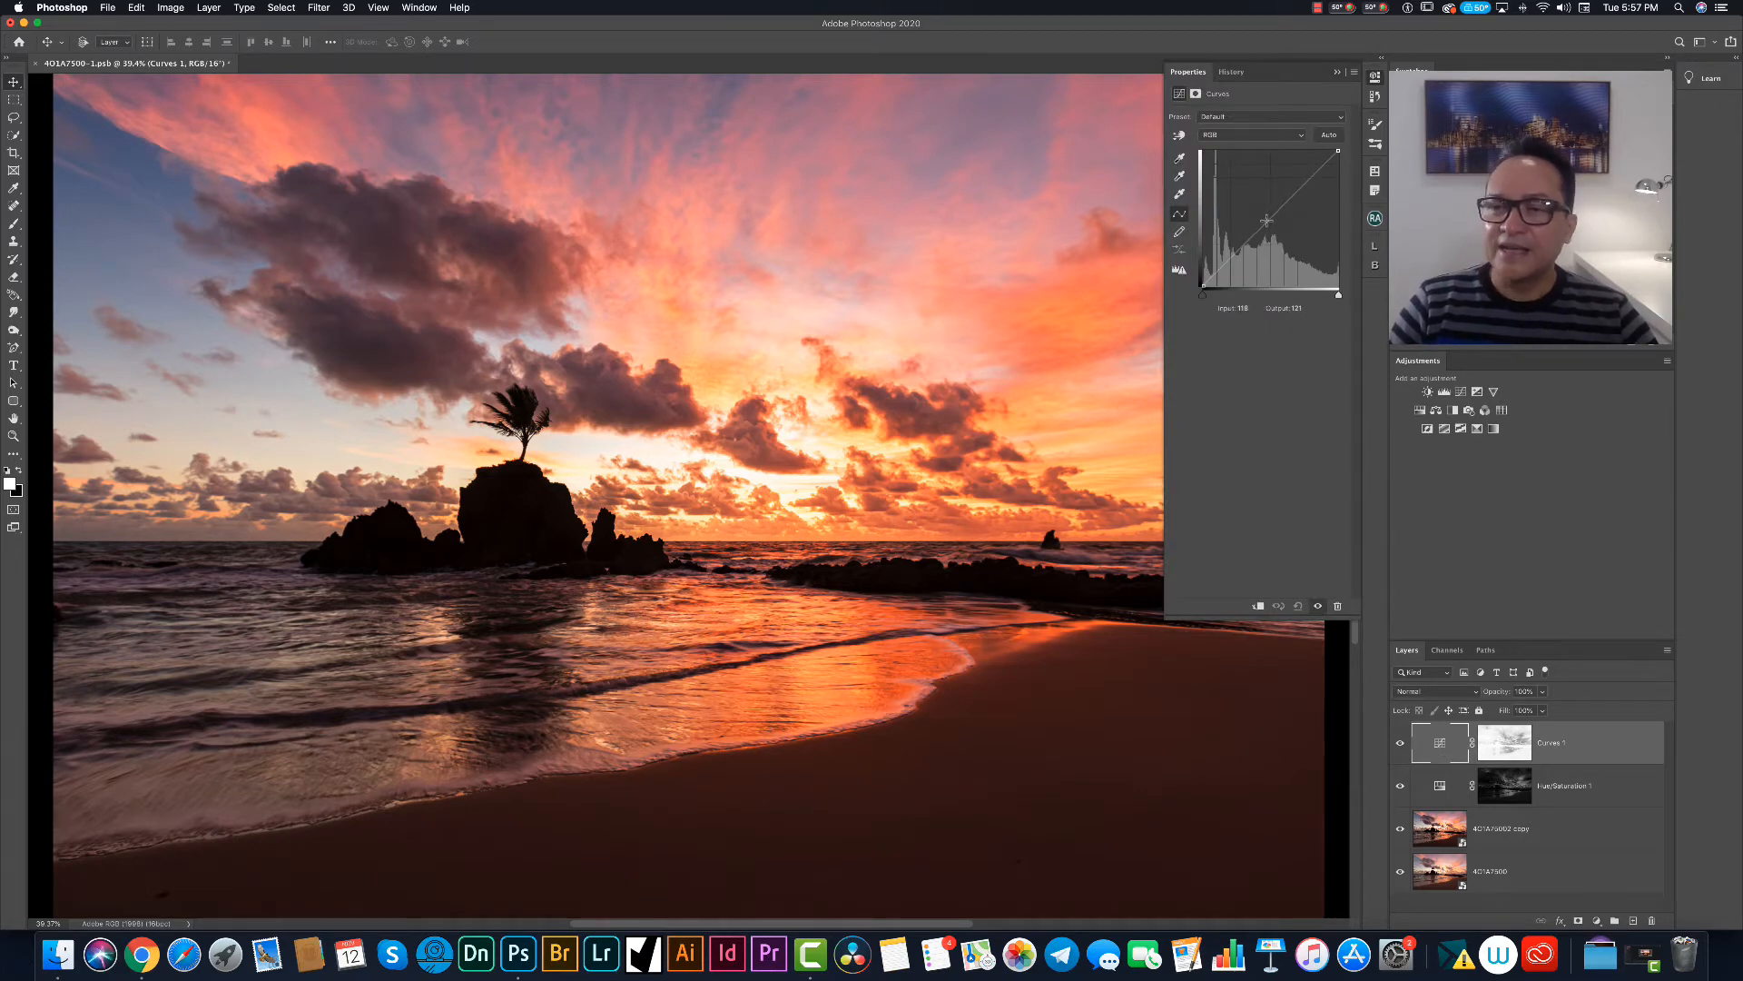
{"action": "mouse_move", "coordinate": [1266, 221]}
{"action": "left_mouse_down"}
{"action": "mouse_move", "coordinate": [1263, 243]}
{"action": "mouse_move", "coordinate": [1296, 193]}
{"action": "mouse_move", "coordinate": [1252, 243]}
{"action": "left_mouse_up"}
{"action": "left_click", "coordinate": [1297, 196]}
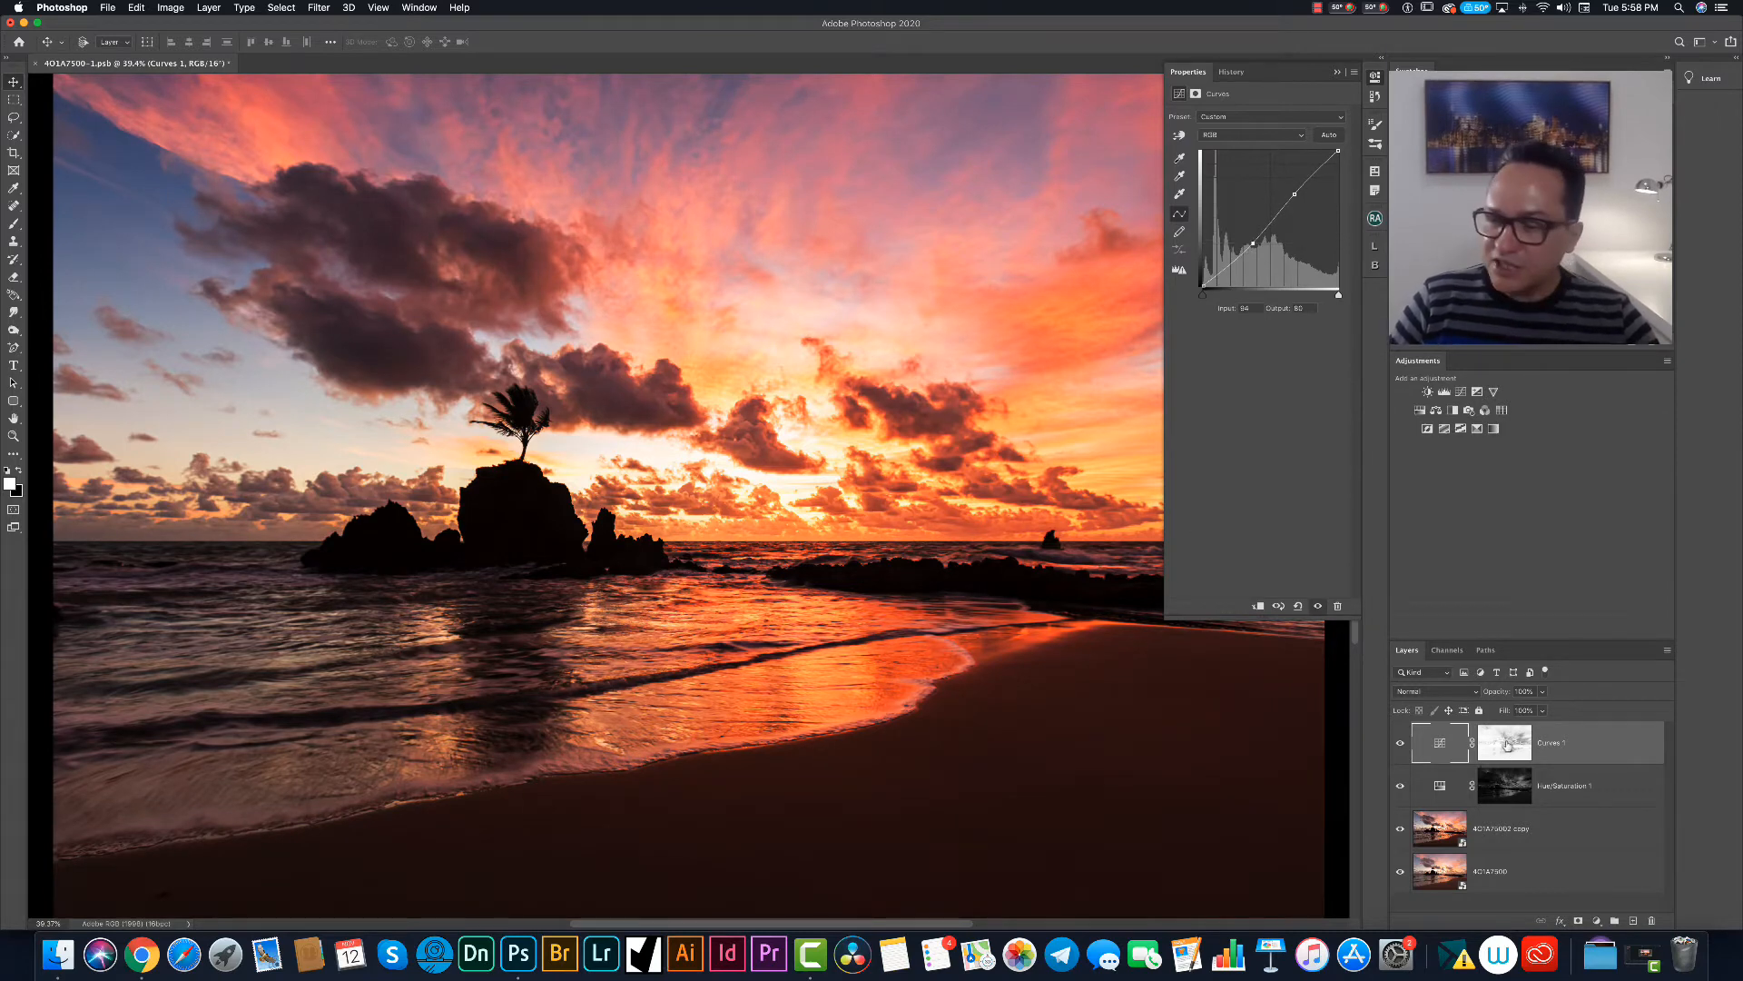
Increase the Curves mask's contrast using Levels with a black input level of 131, and return to the image view.
{"action": "left_click", "coordinate": [1507, 746]}
{"action": "left_click", "coordinate": [1508, 746], "text": "alt"}
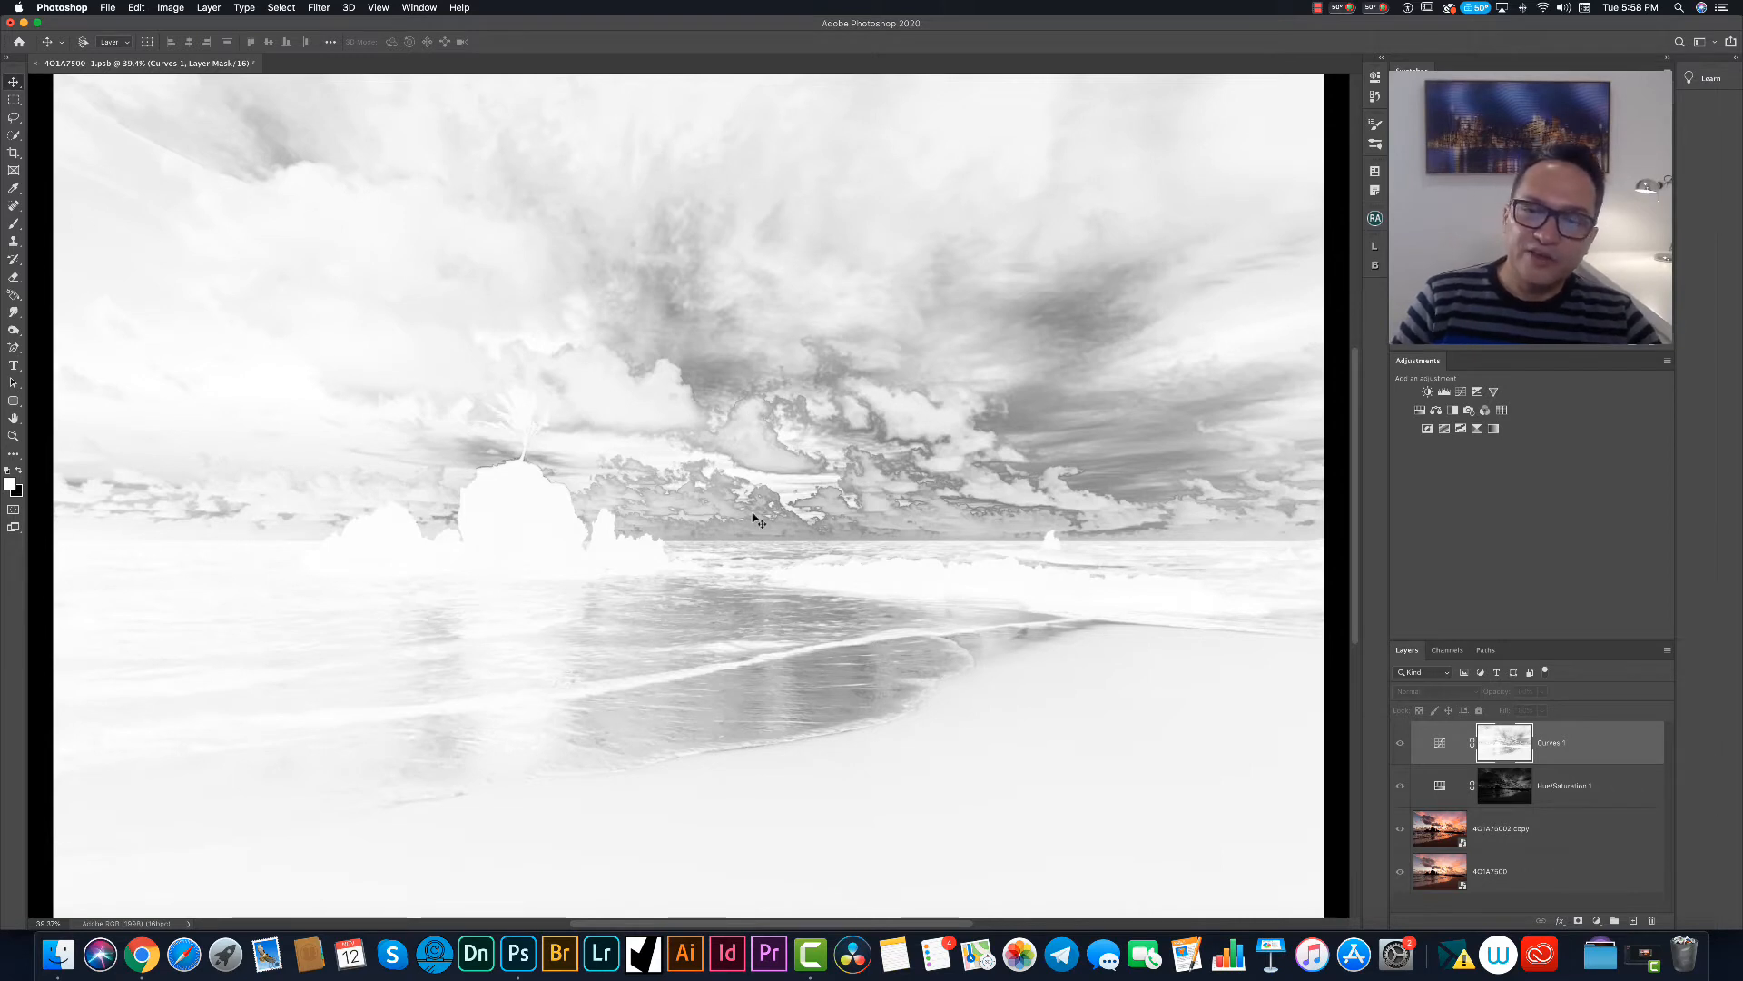
{"action": "left_click", "coordinate": [172, 8]}
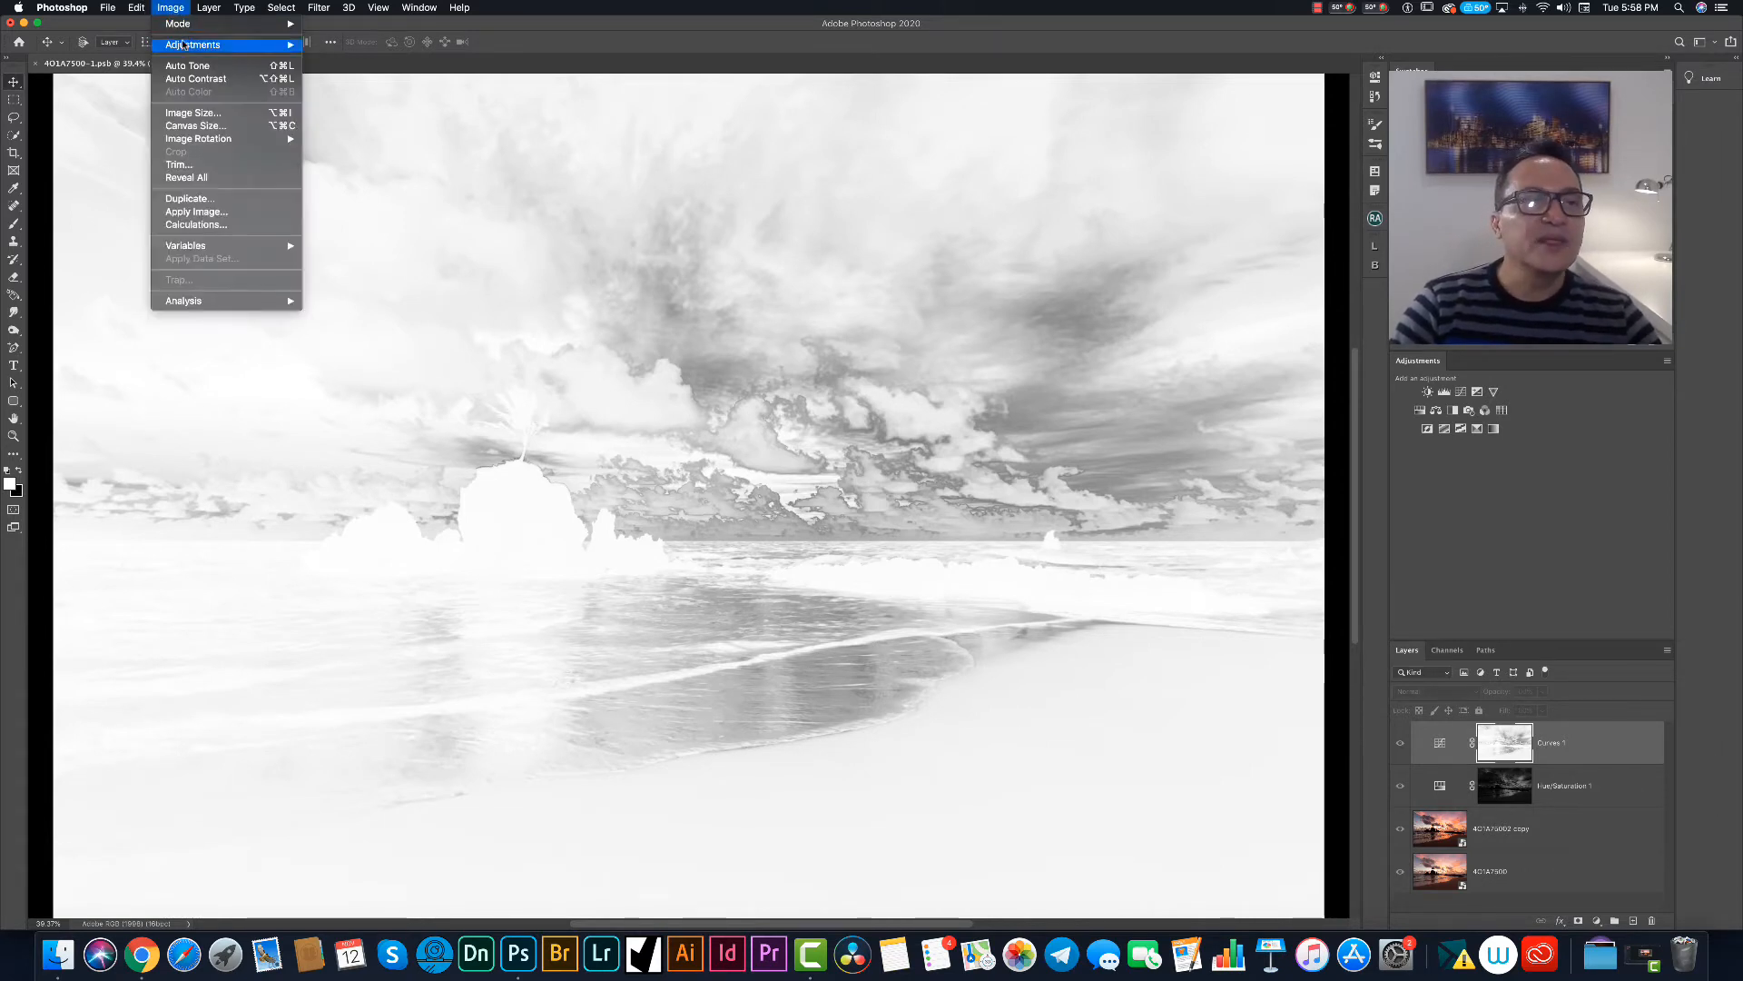
{"action": "mouse_move", "coordinate": [236, 45]}
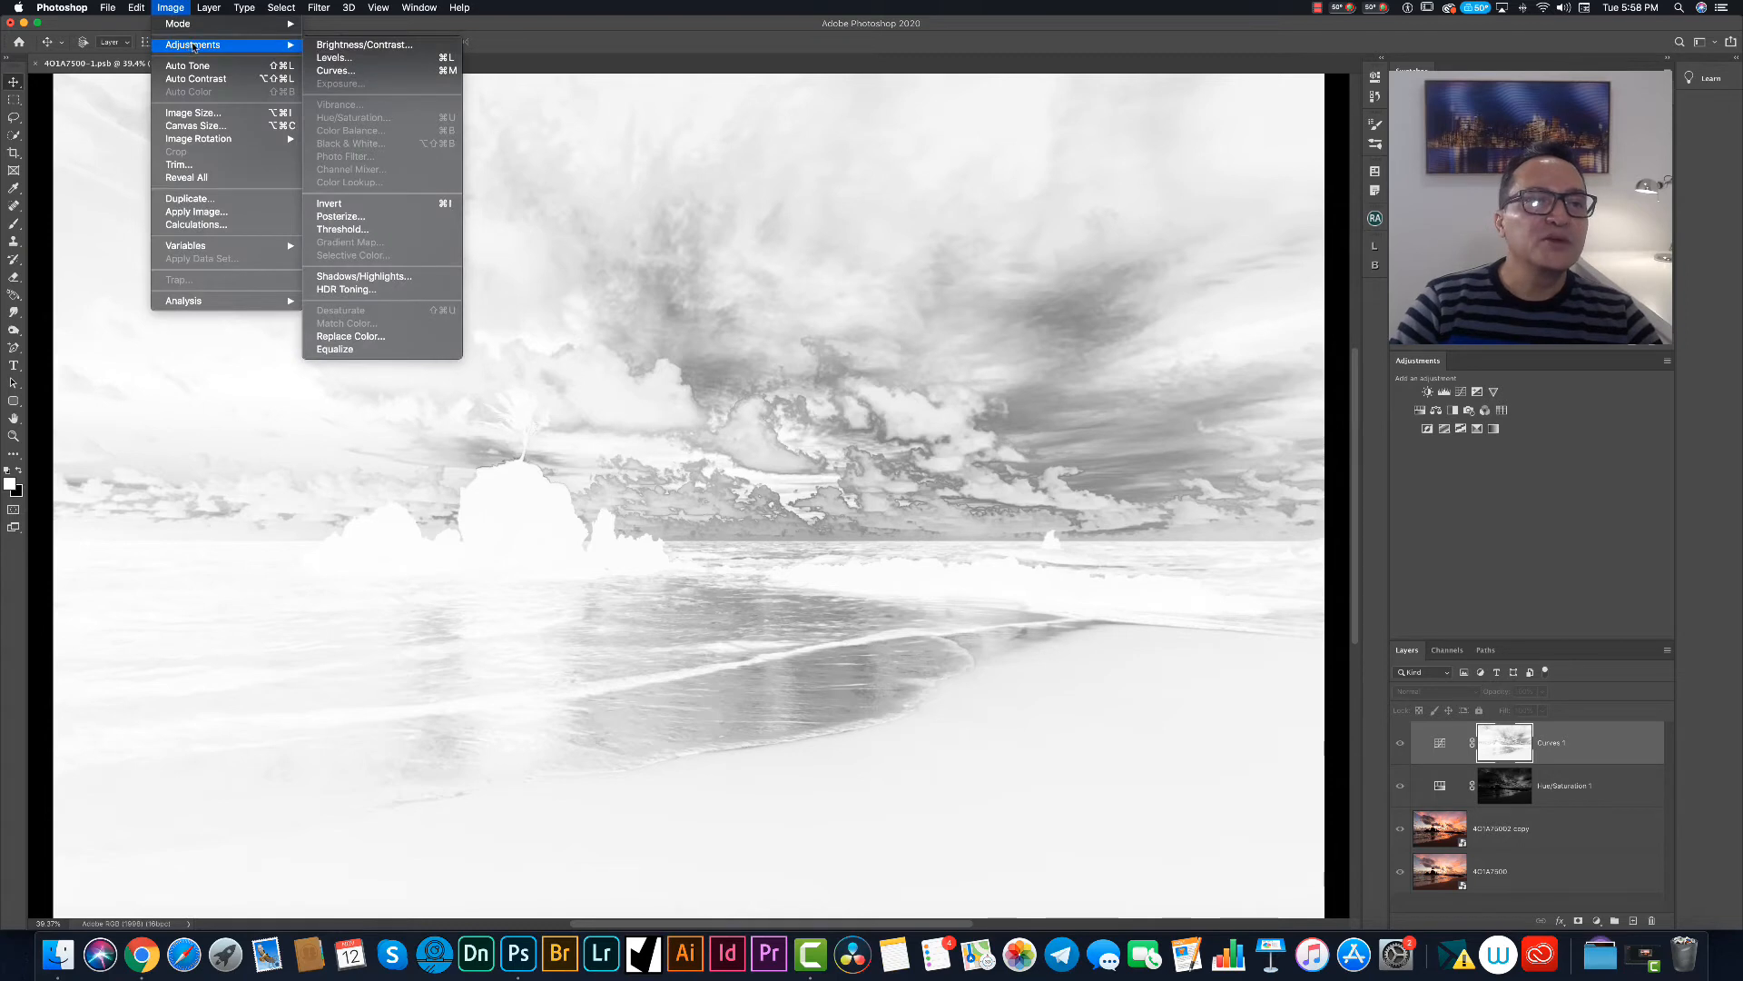
{"action": "left_click", "coordinate": [389, 62]}
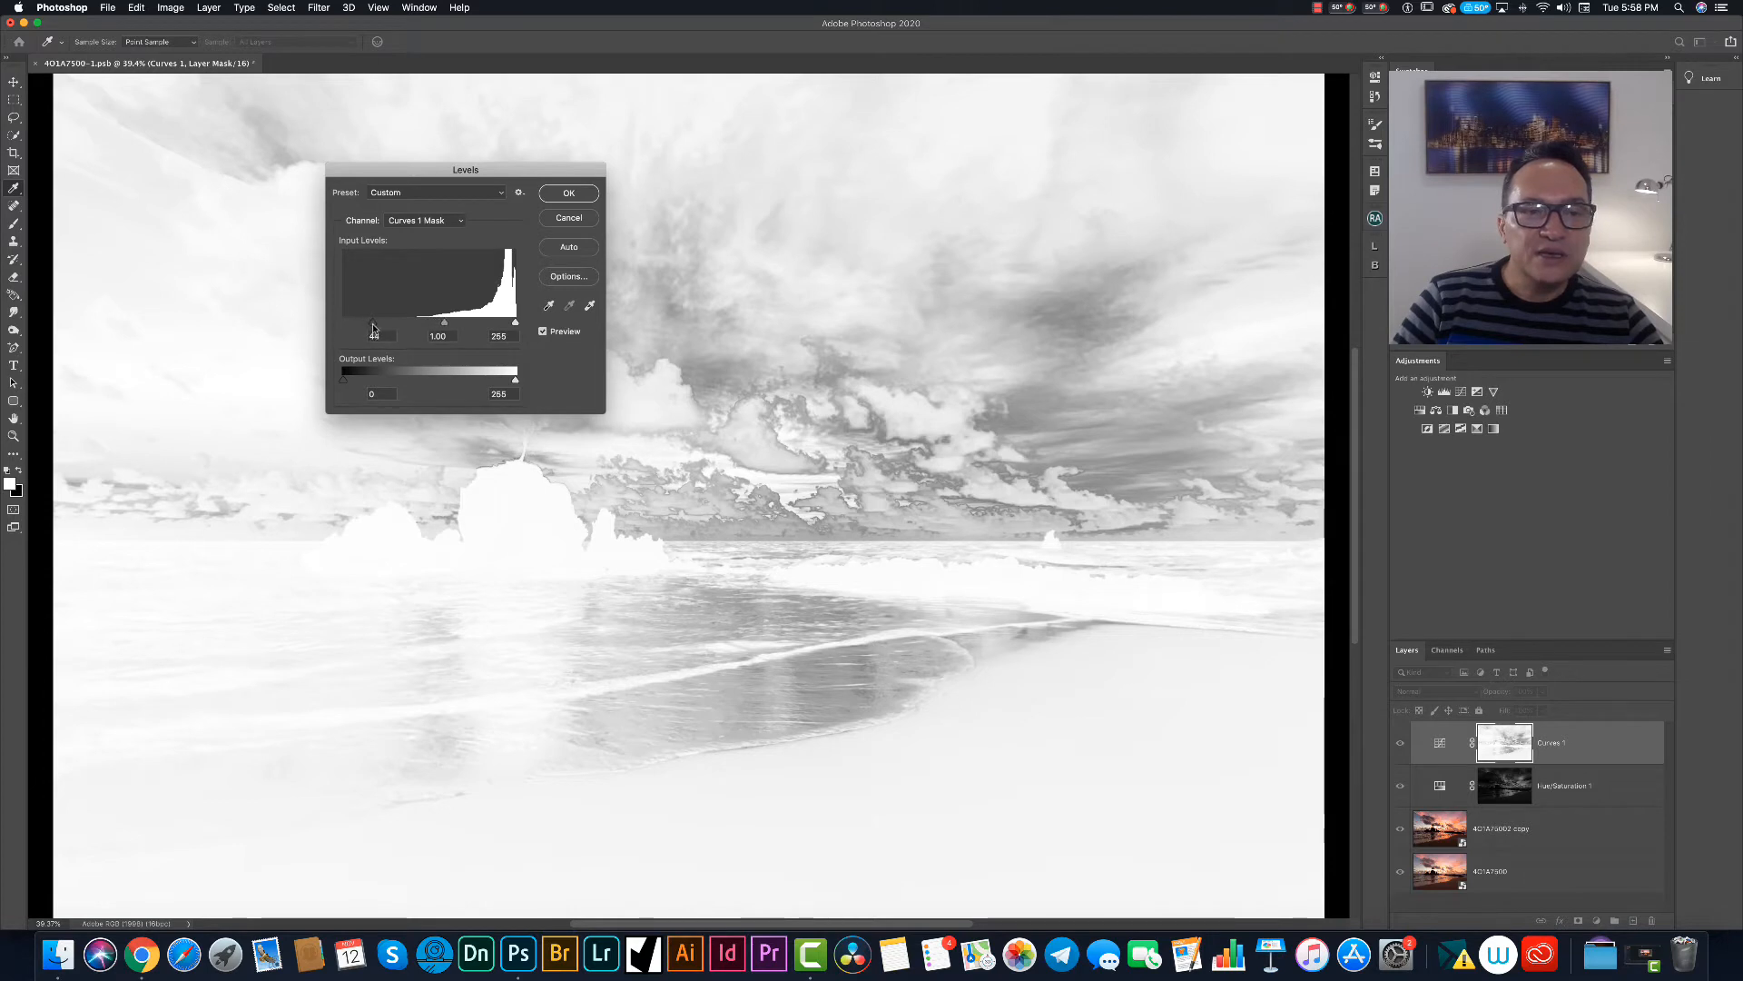
{"action": "left_click_drag", "start_coordinate": [345, 325], "coordinate": [429, 325]}
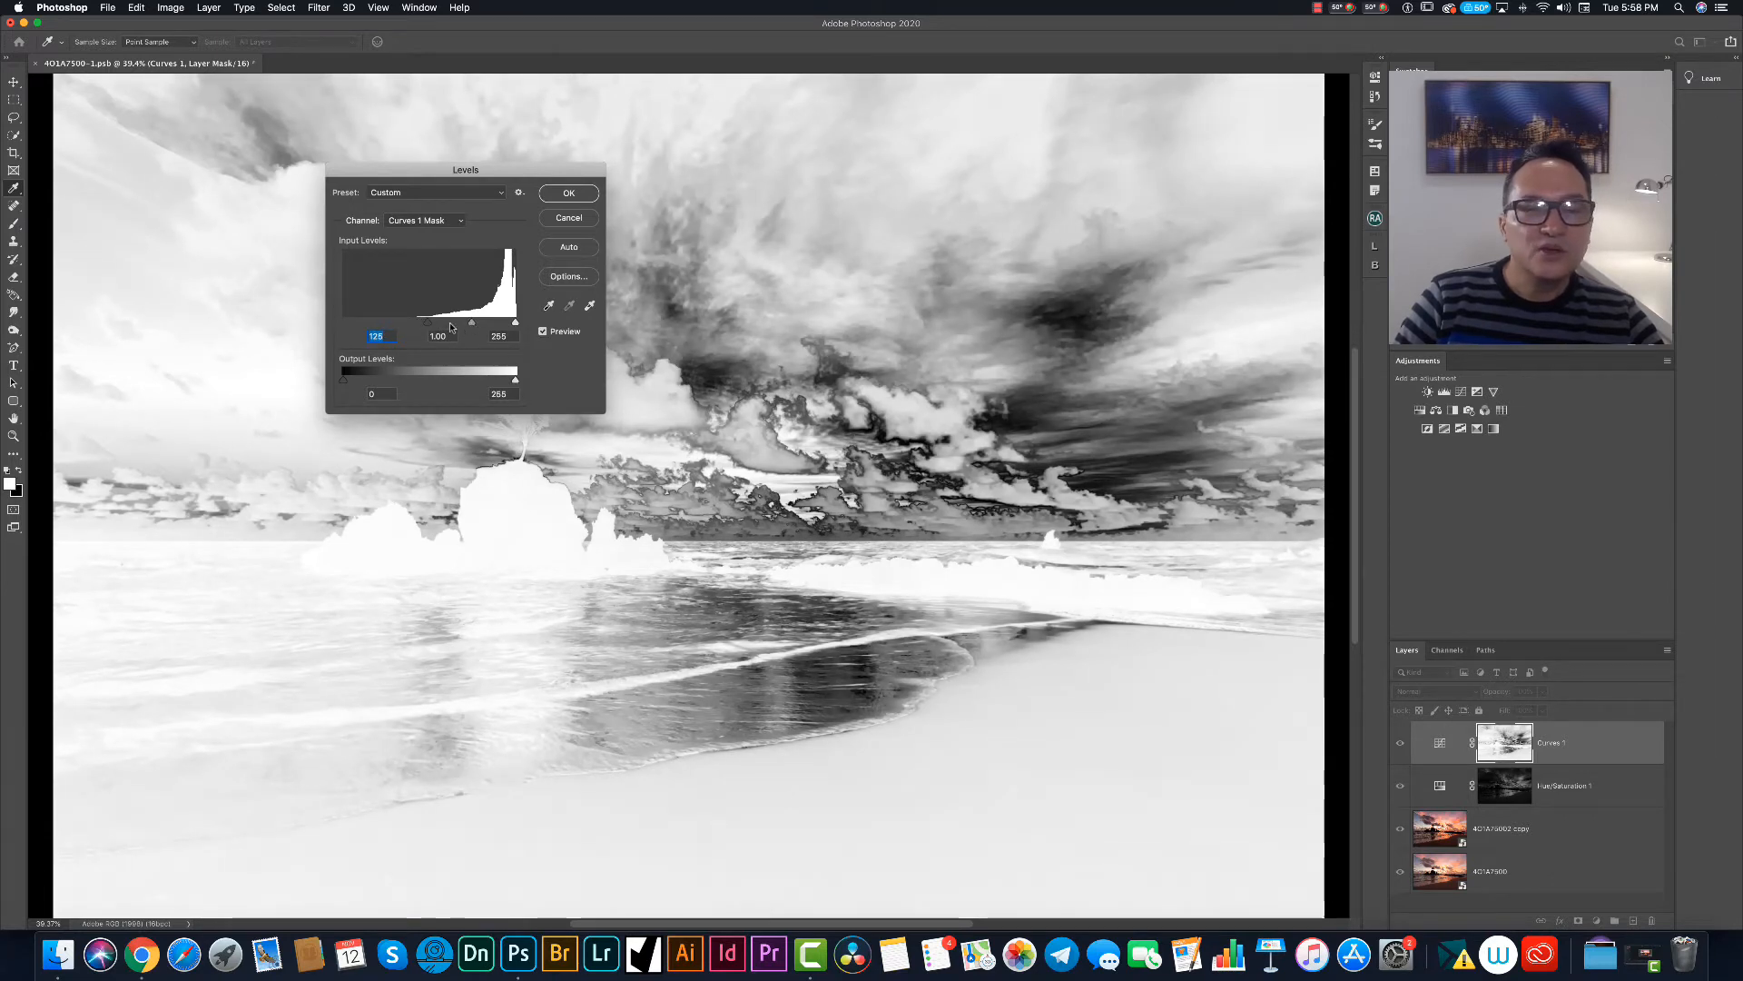
{"action": "left_click_drag", "start_coordinate": [429, 327], "coordinate": [432, 326]}
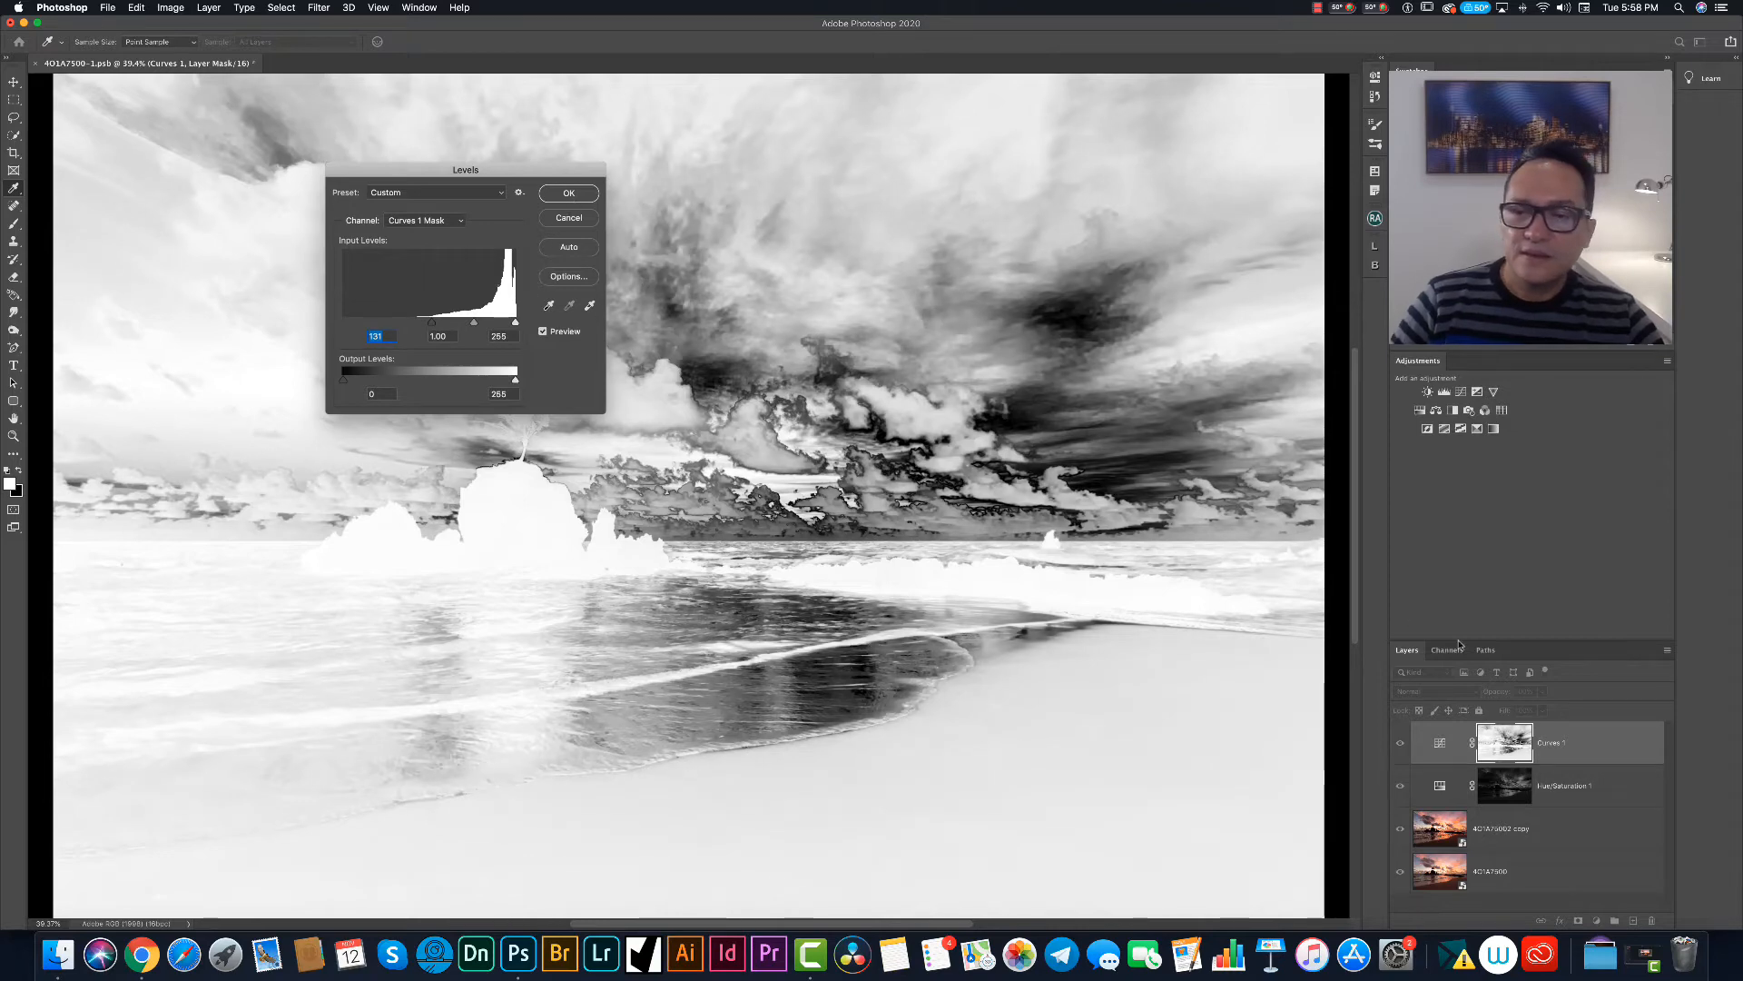
{"action": "left_click", "coordinate": [568, 194]}
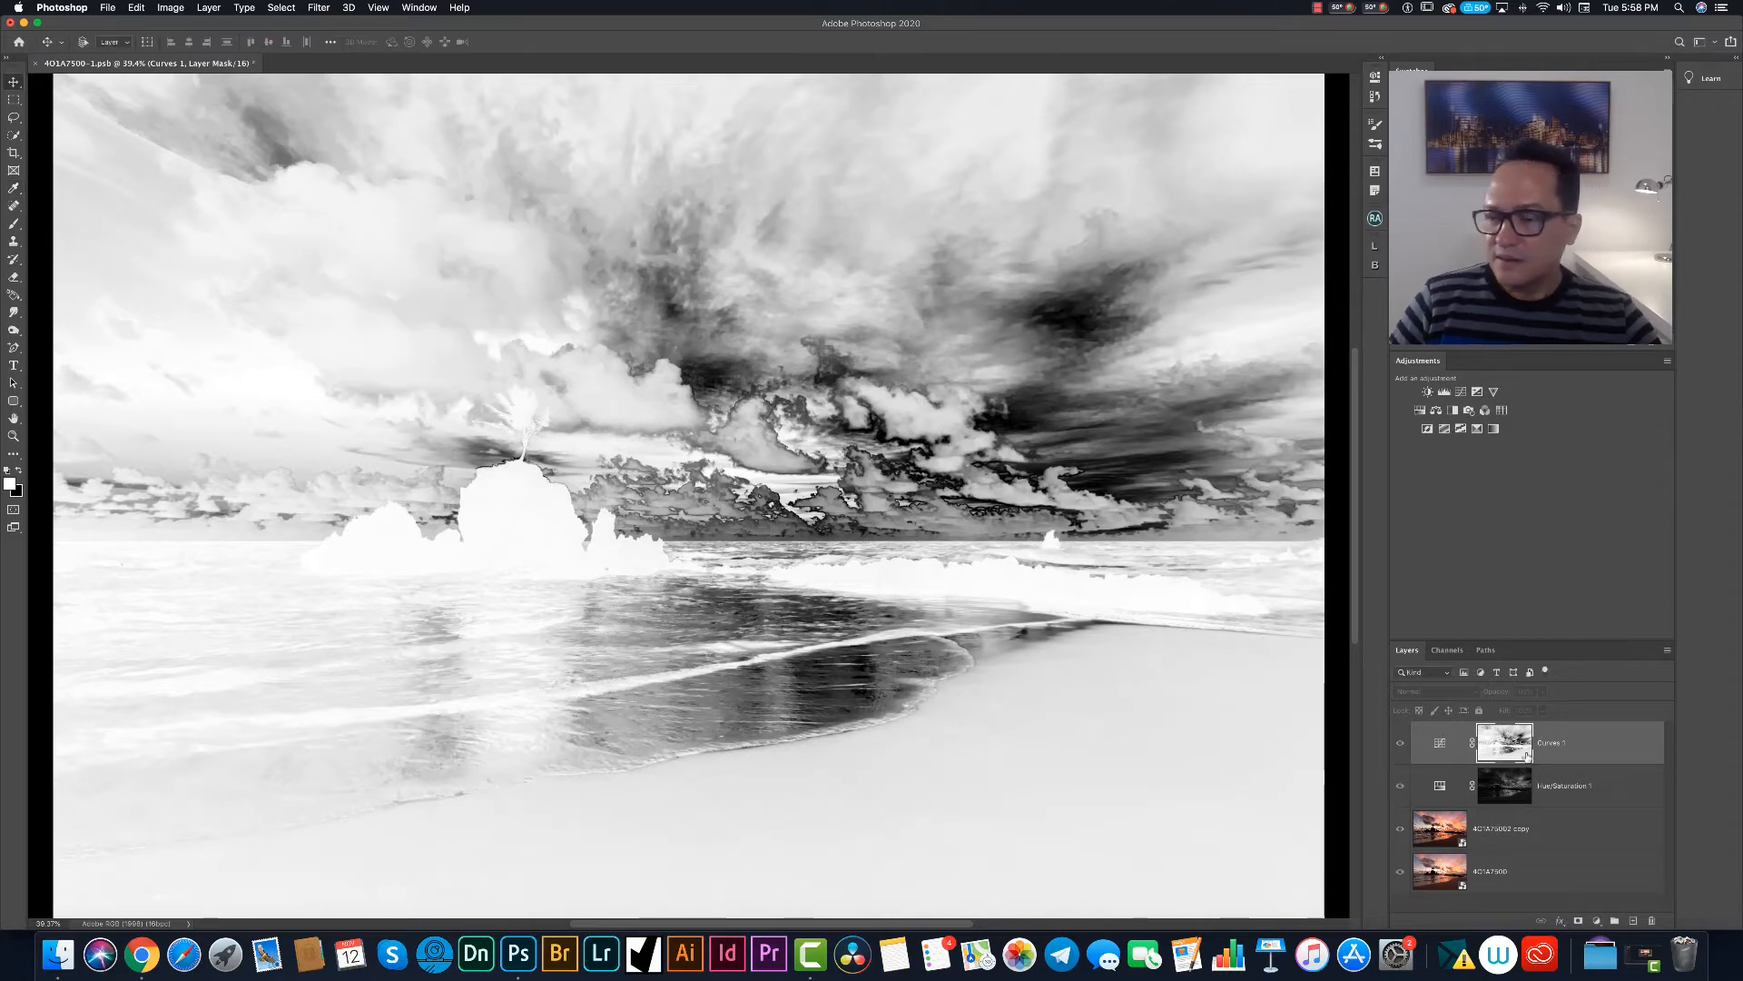
{"action": "left_click", "coordinate": [1441, 746]}
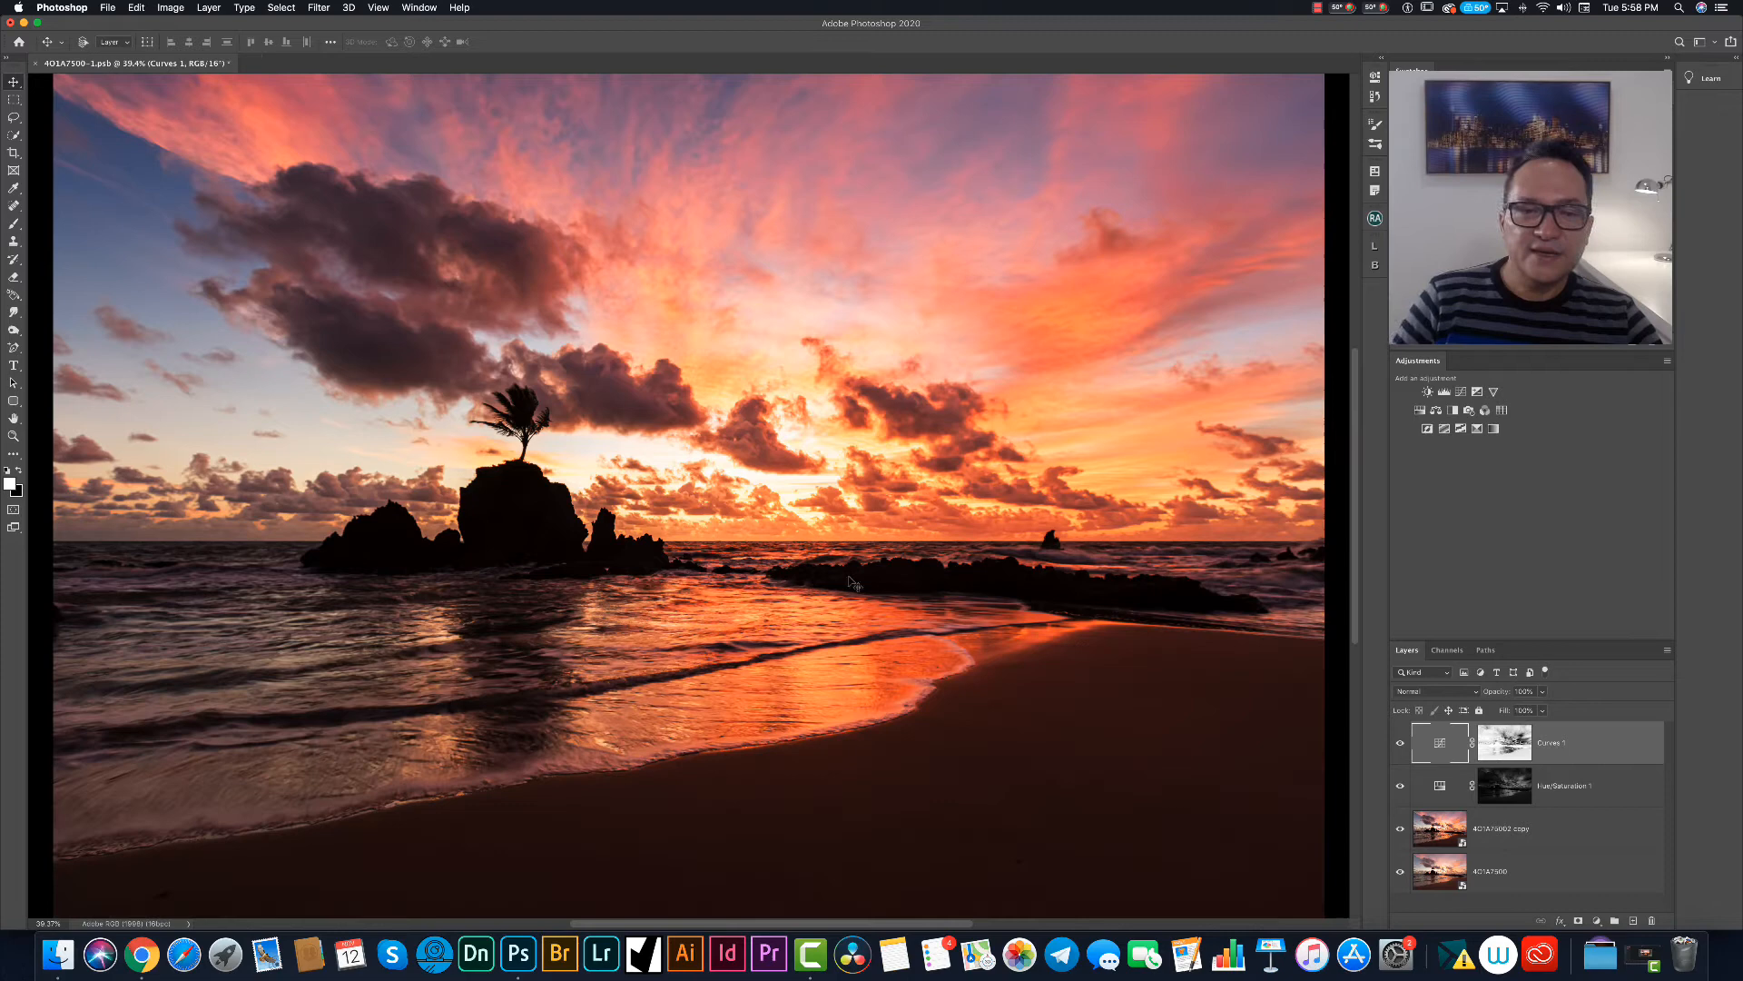
Compare the image with and without the Curves layer, and the full edit against the bottom 4O1A7500 layer alone.
{"action": "left_click", "coordinate": [1400, 742]}
{"action": "left_click", "coordinate": [1400, 745]}
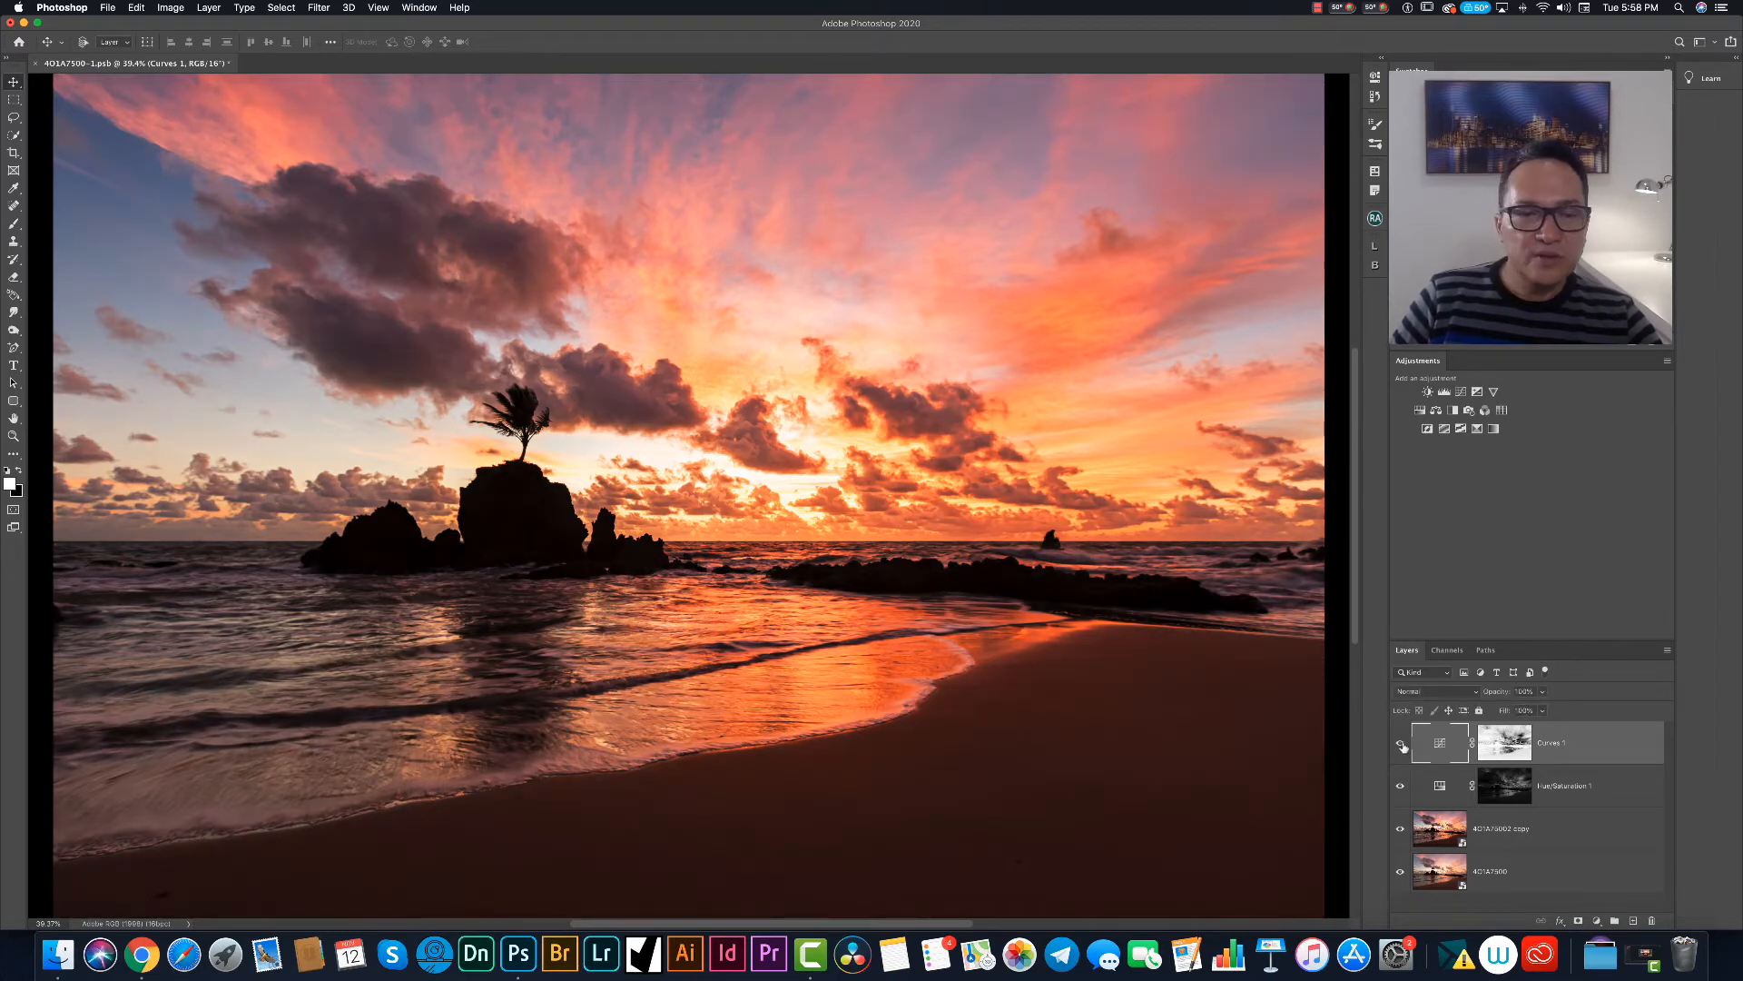
{"action": "left_click", "coordinate": [1400, 744]}
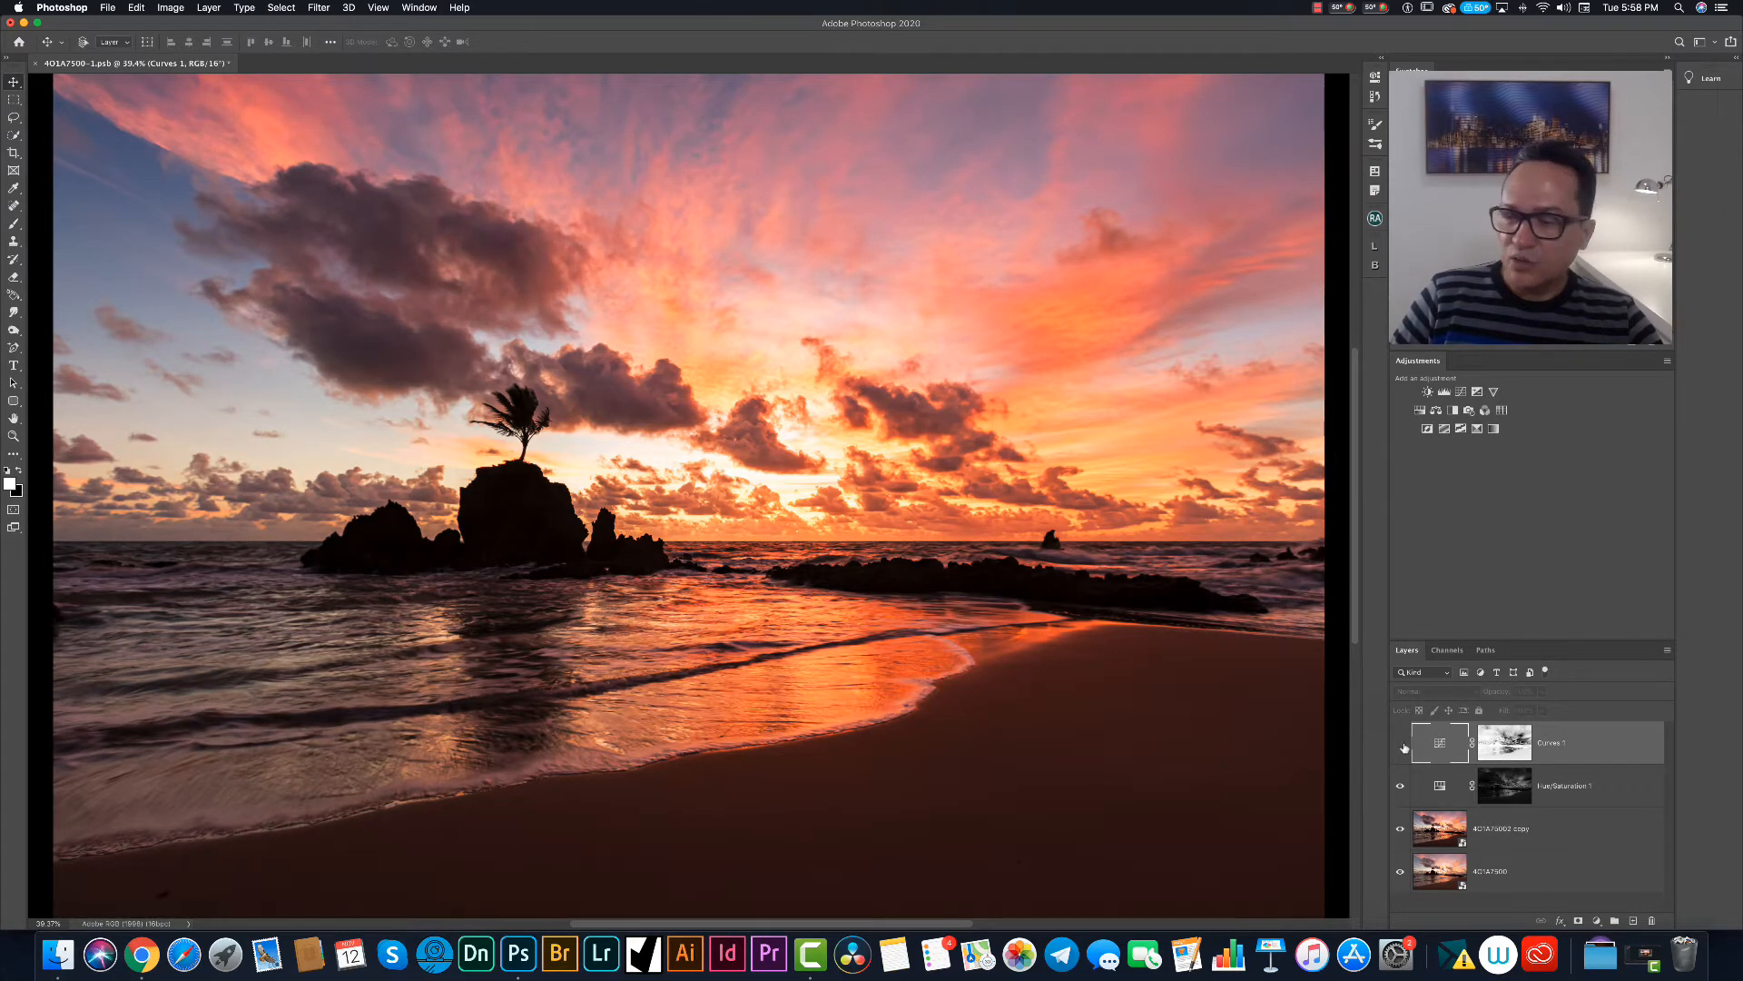
{"action": "left_click", "coordinate": [1403, 745]}
{"action": "left_click", "coordinate": [1401, 872], "text": "alt"}
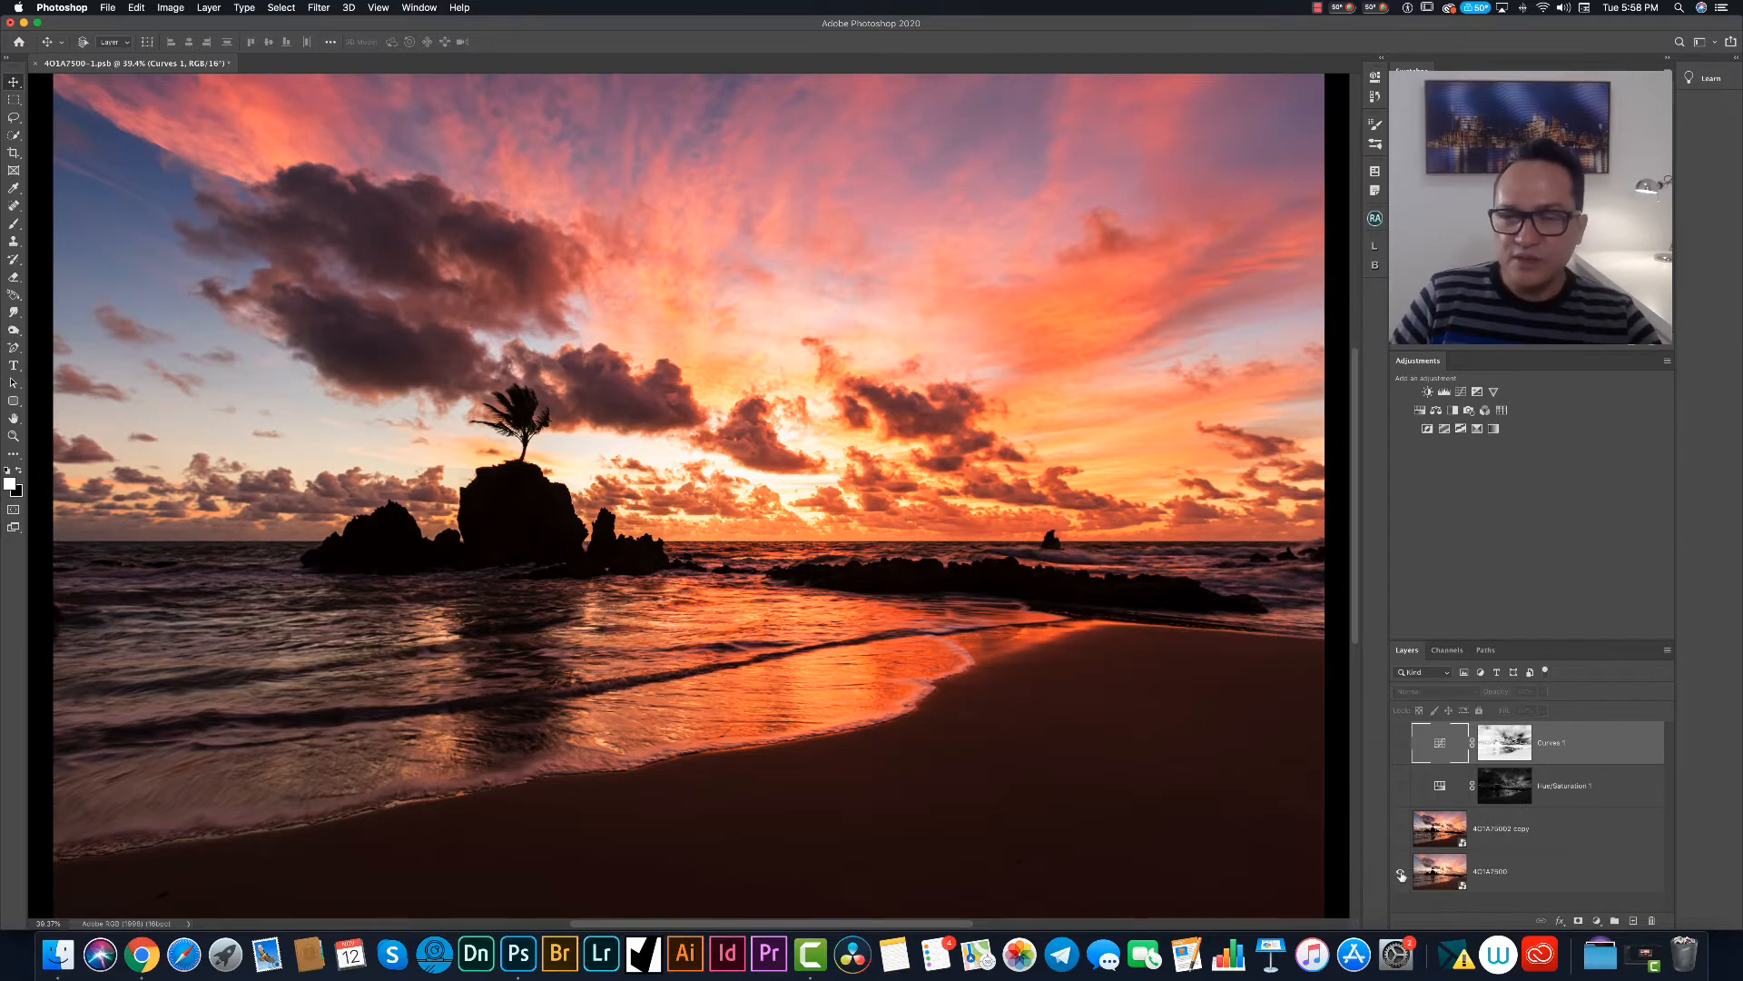
{"action": "left_click", "coordinate": [1401, 873], "text": "alt"}
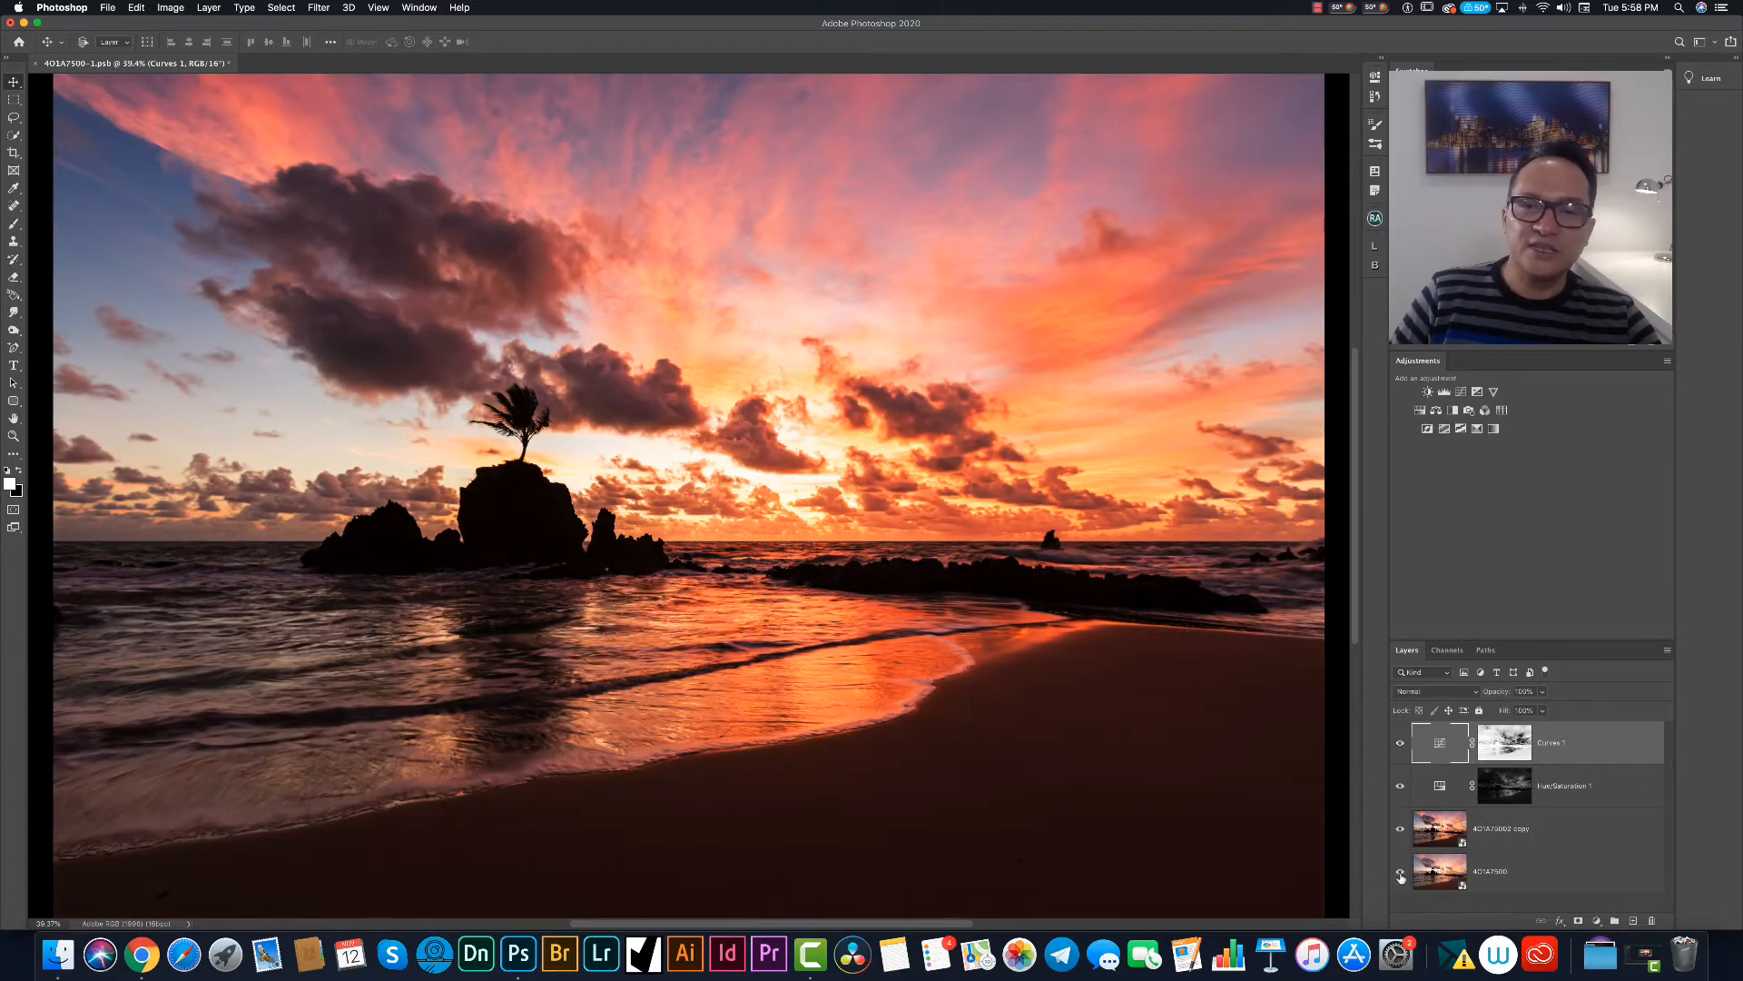
{"action": "left_click", "coordinate": [1401, 871]}
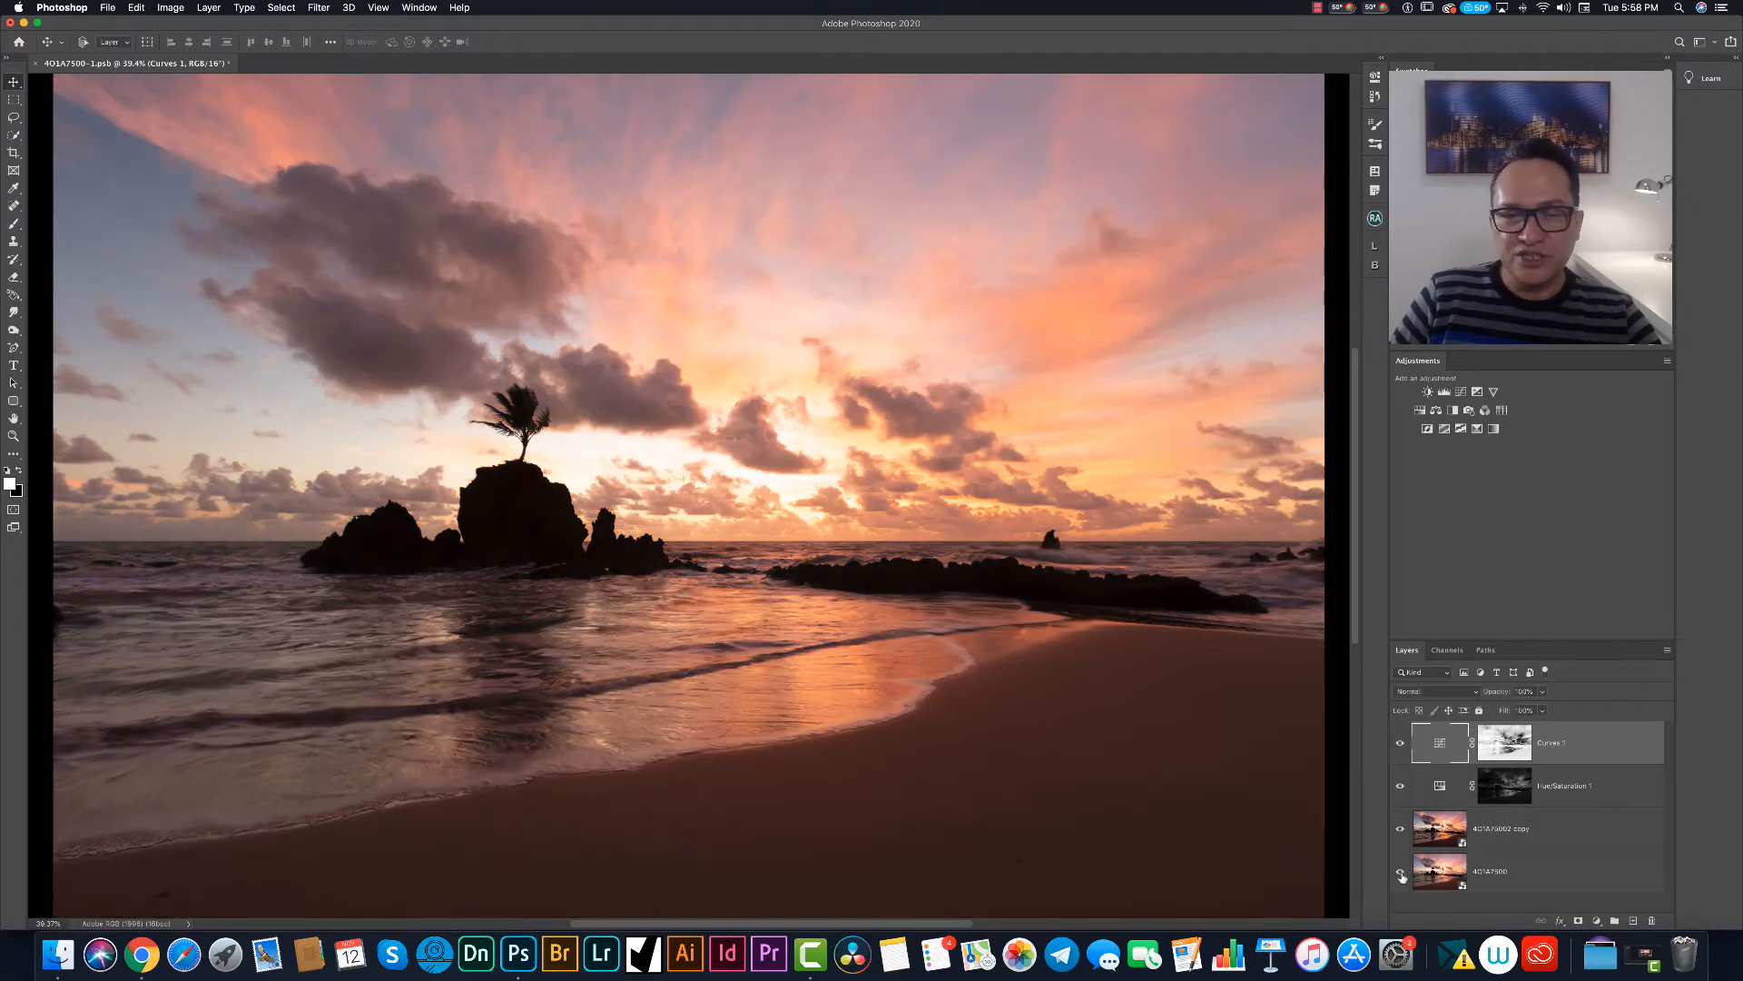
{"action": "left_click", "coordinate": [1401, 871]}
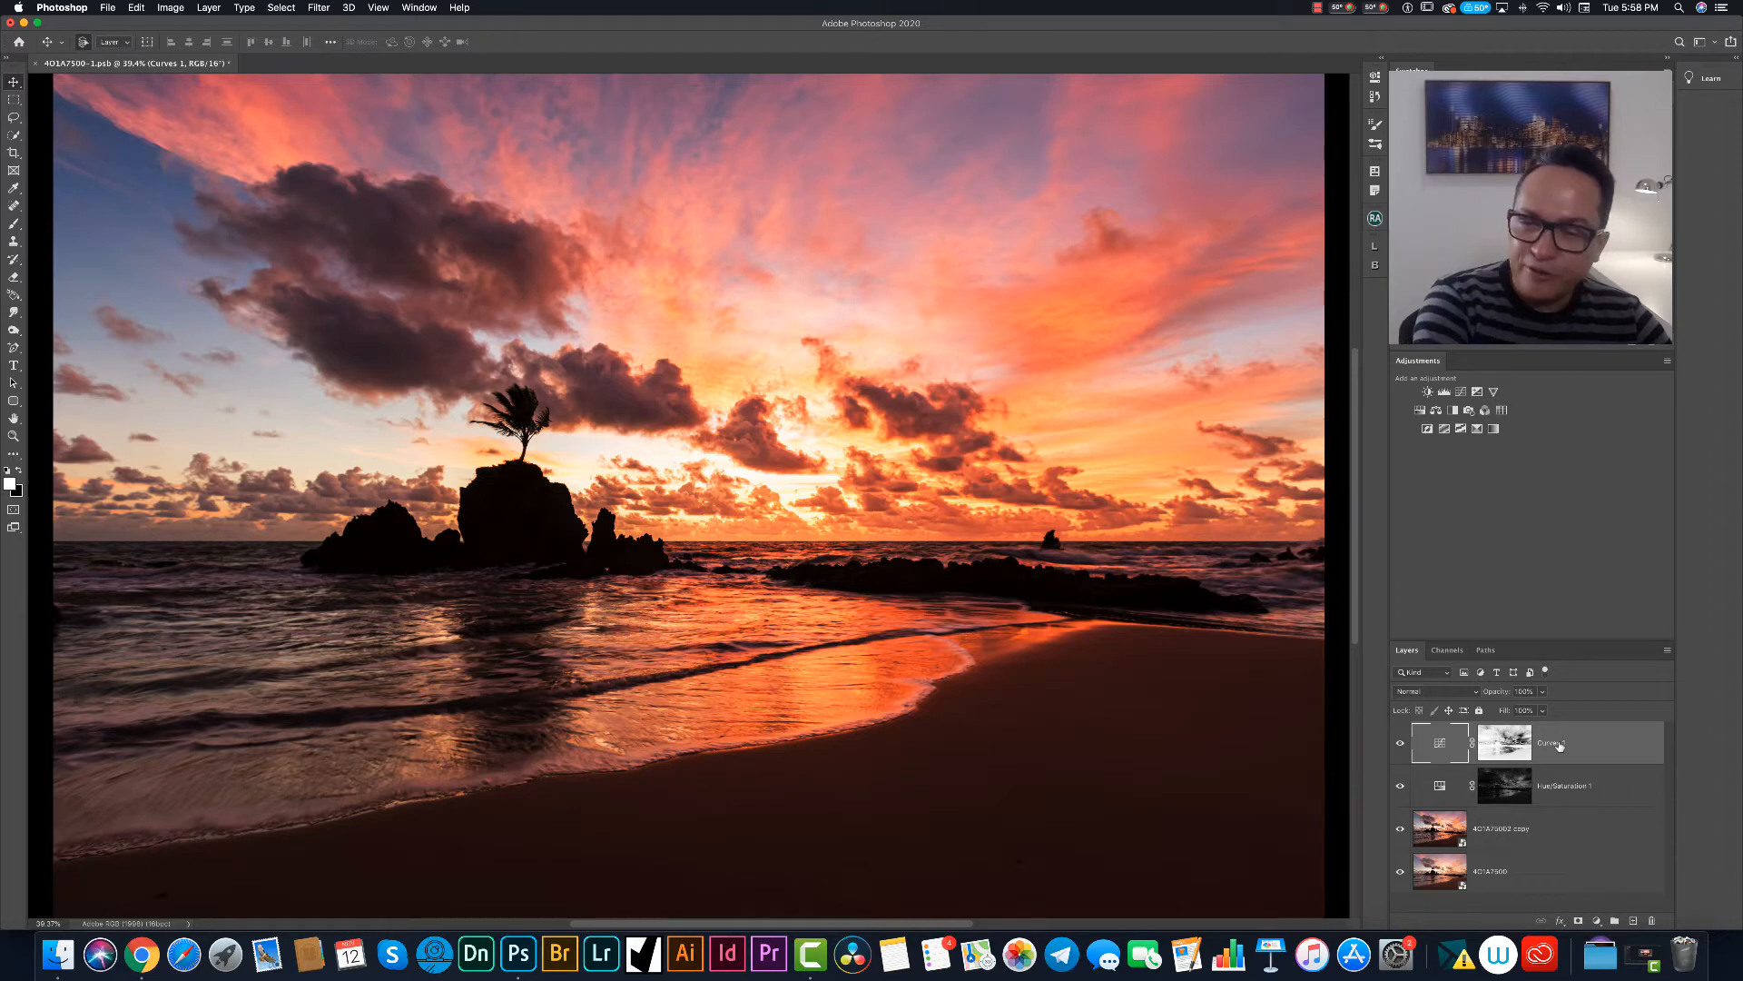
Stamp all visible layers into a new layer above the Curves adjustment.
{"action": "key", "text": "super+shift+alt+n"}
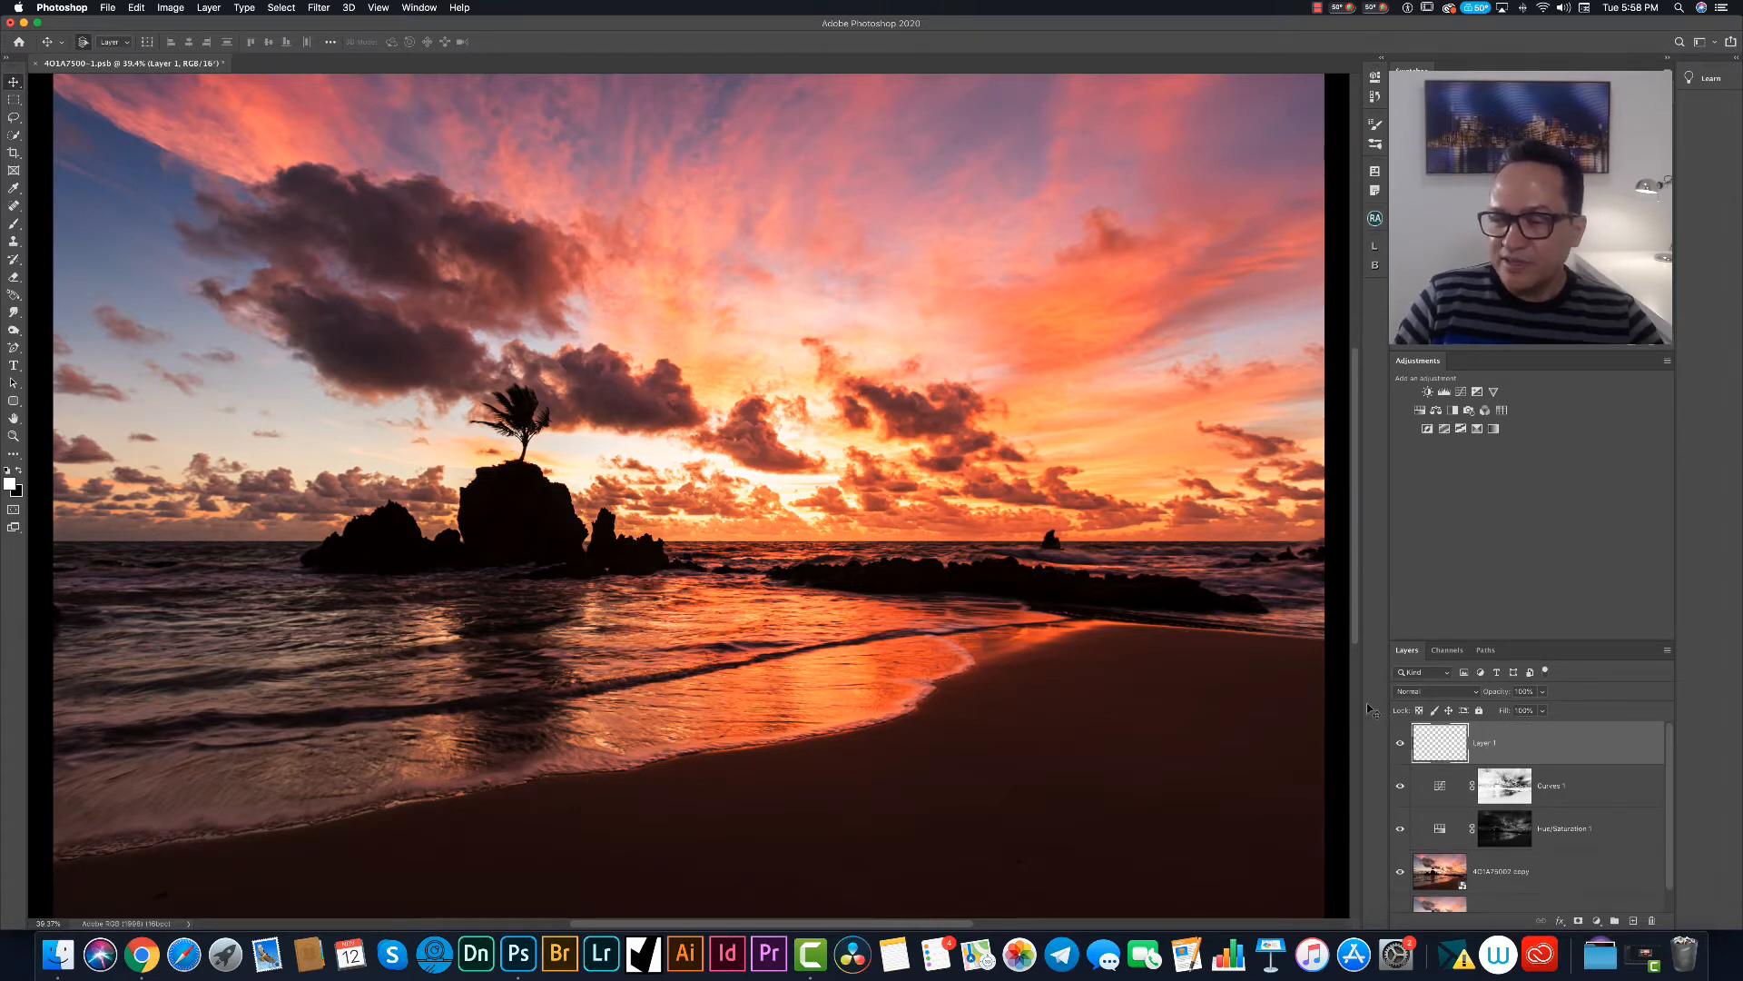
{"action": "key", "text": "super+shift+alt+e"}
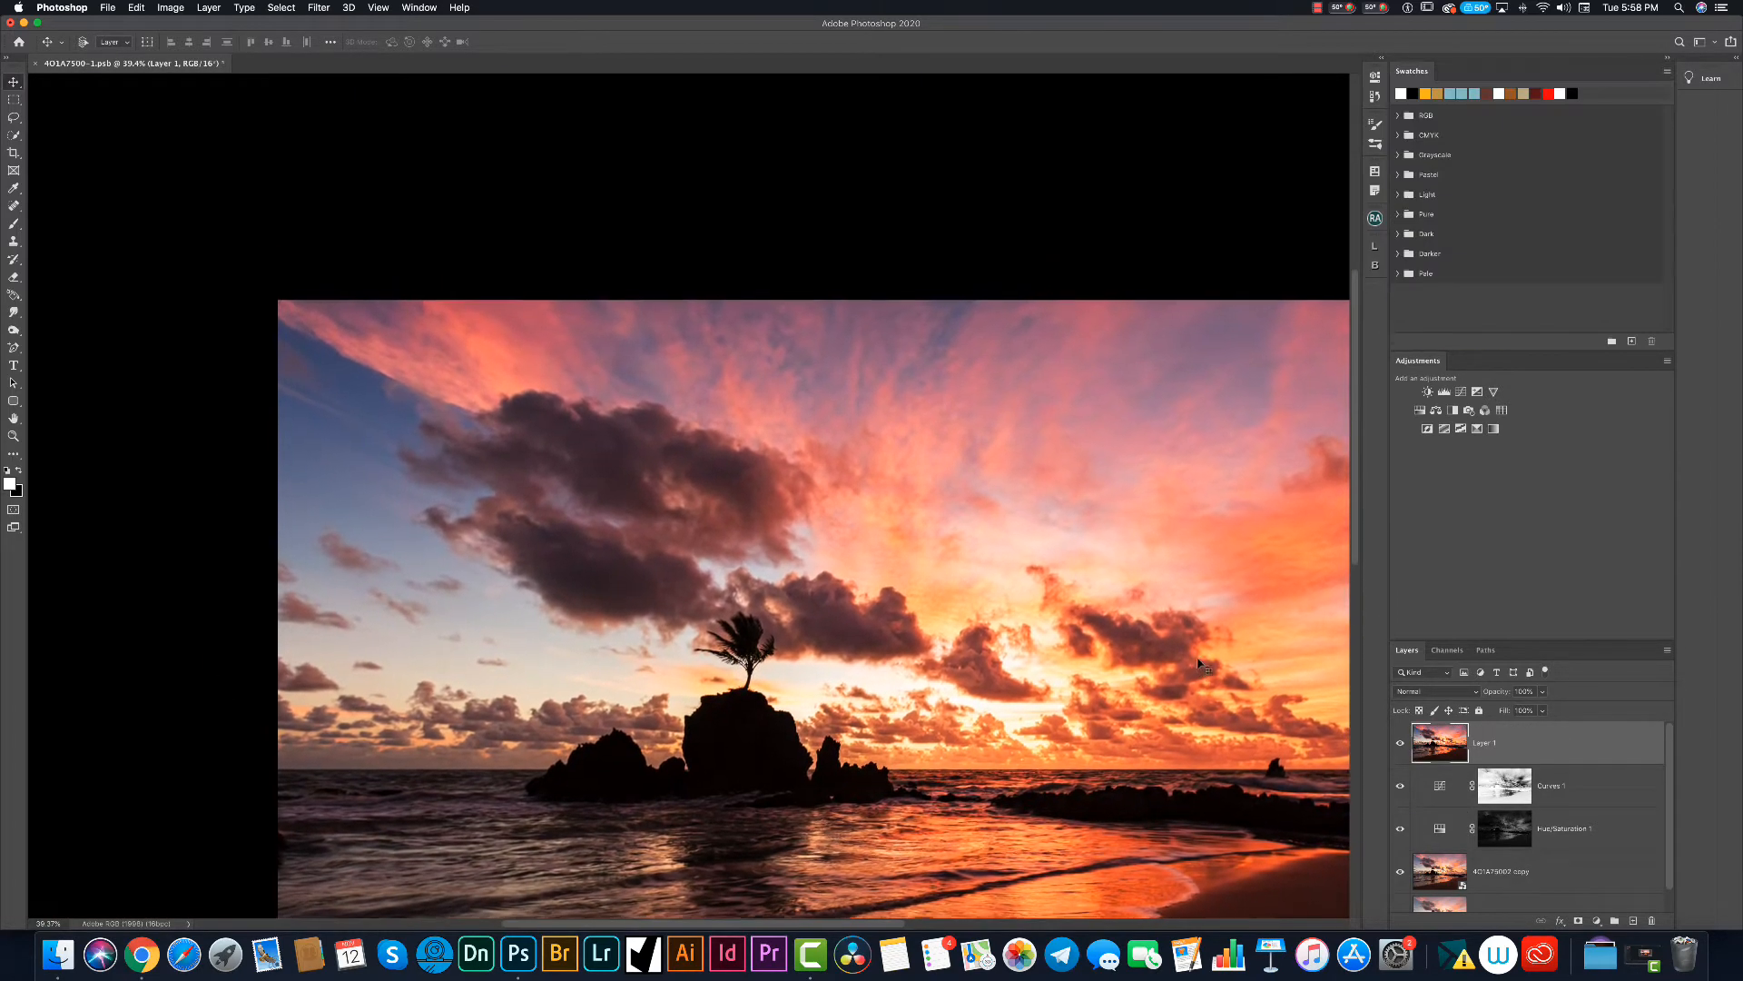
{"action": "key", "text": "super+shift+alt+e"}
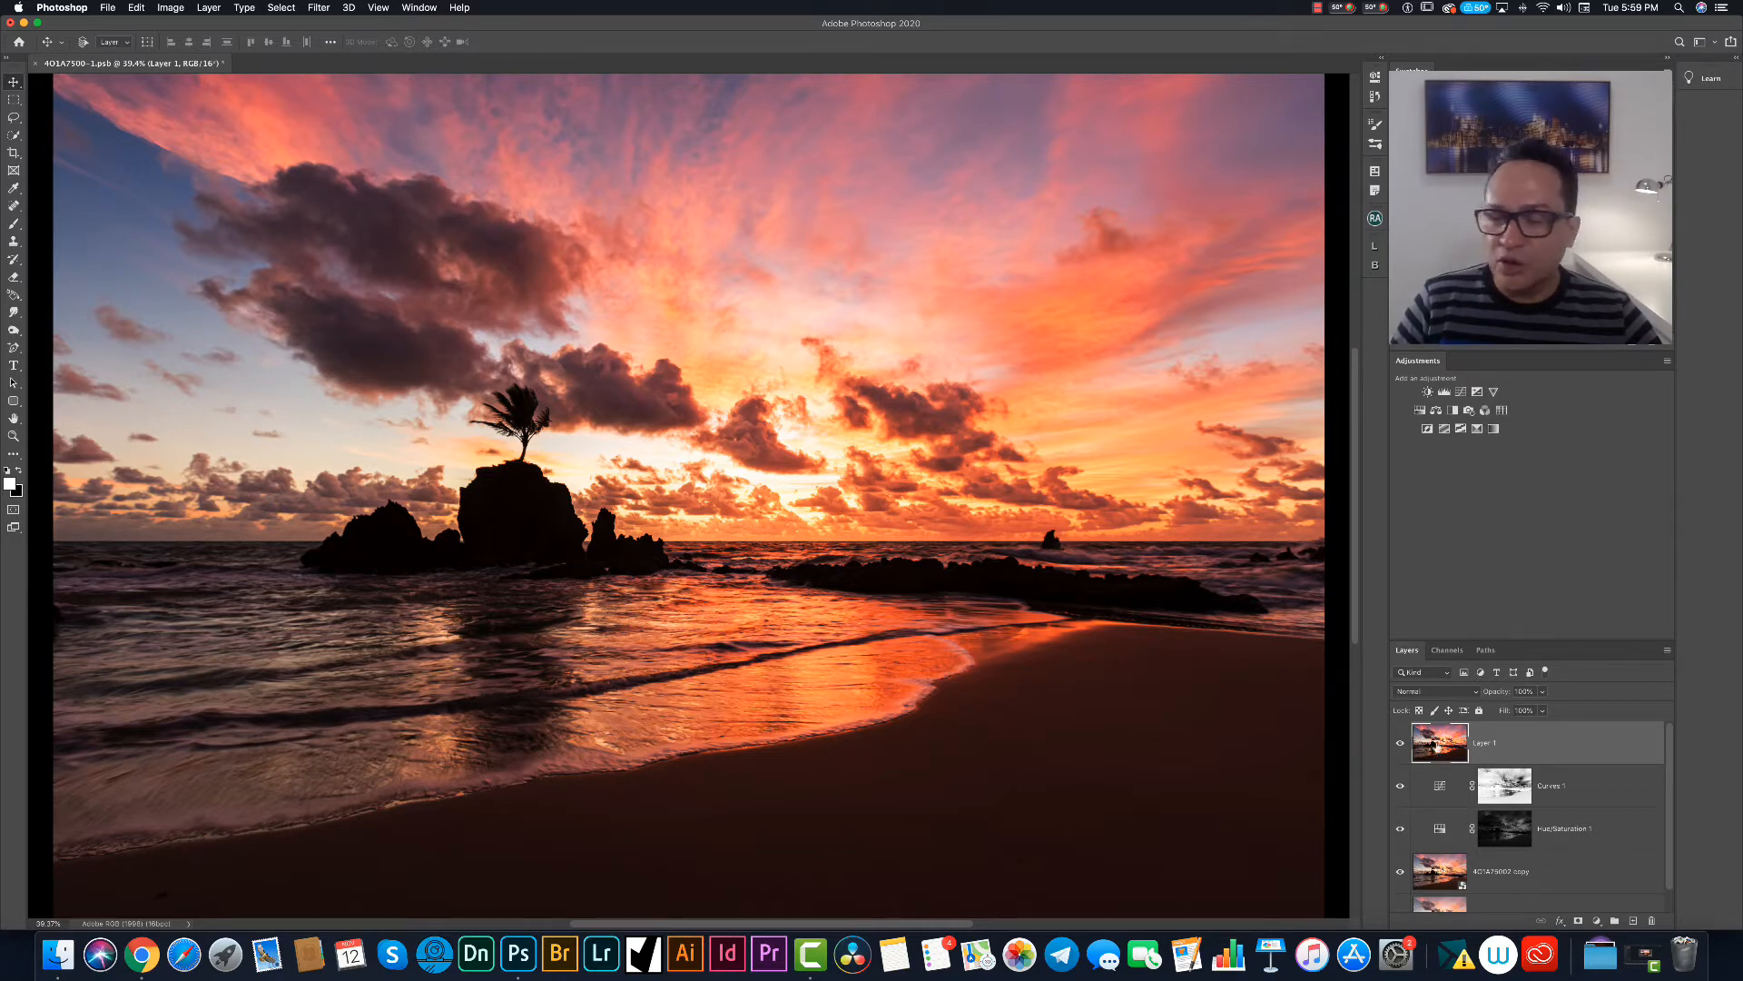
Reduce the merged layer to its average color with the Average blur filter and invert it to the complementary color.
{"action": "left_click", "coordinate": [319, 7]}
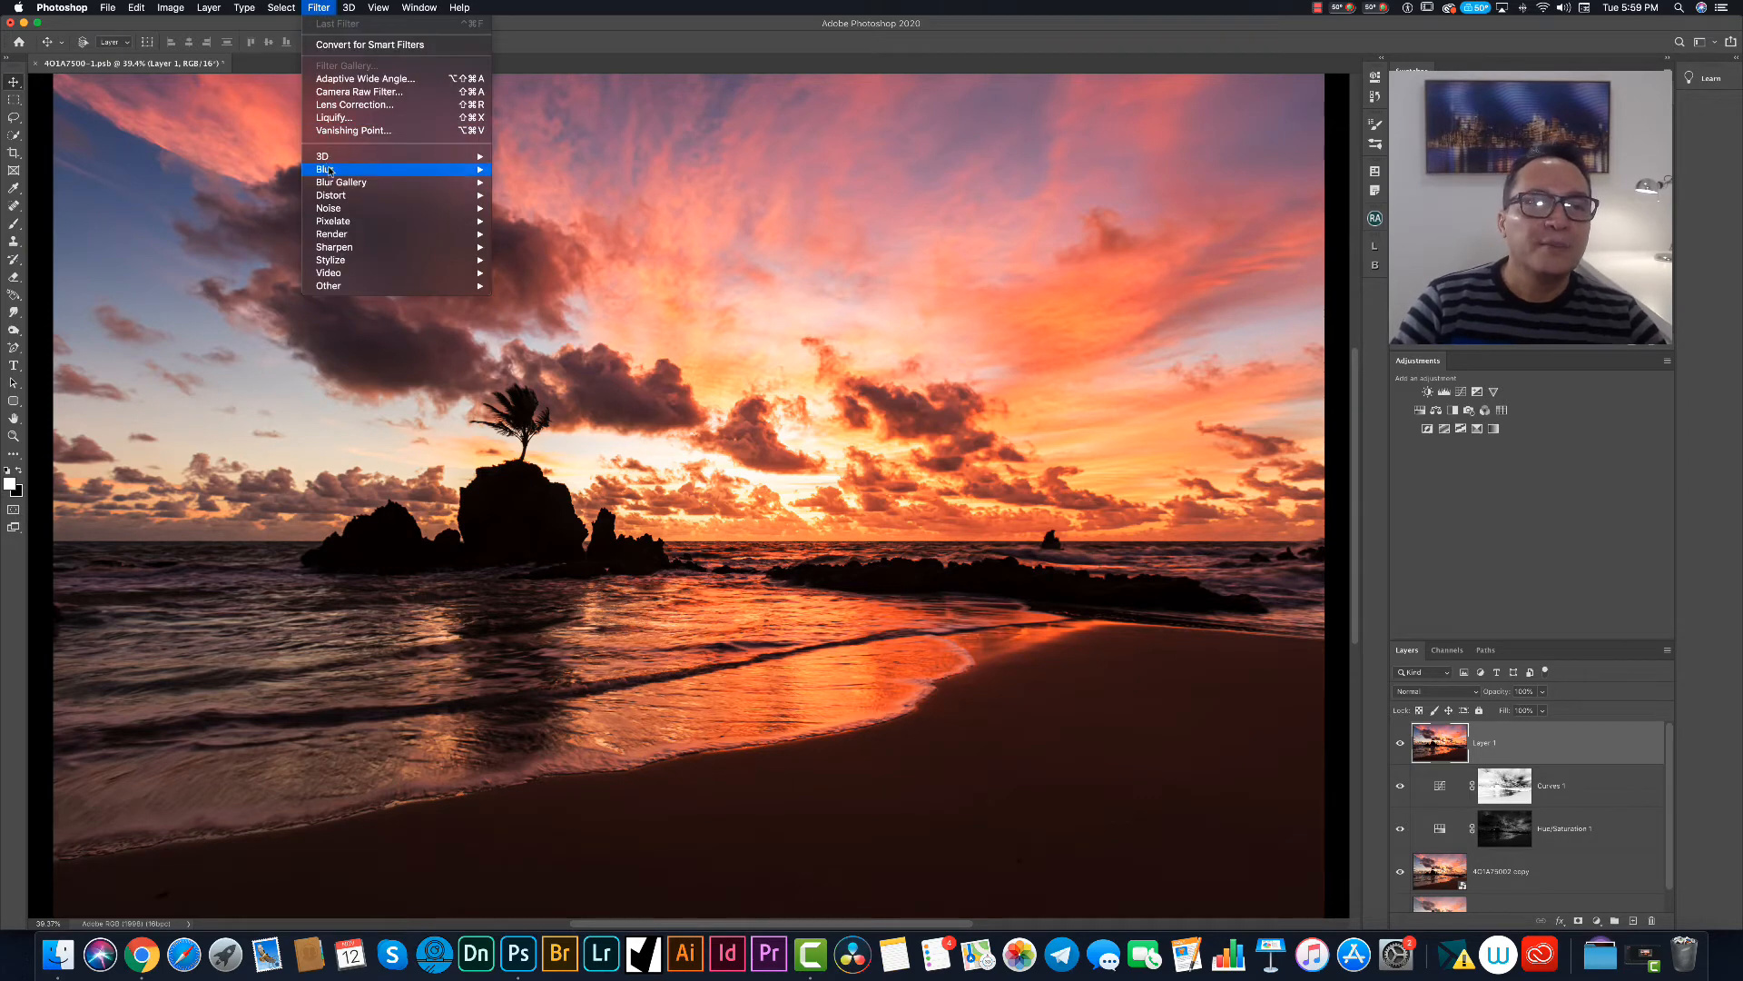
{"action": "mouse_move", "coordinate": [331, 170]}
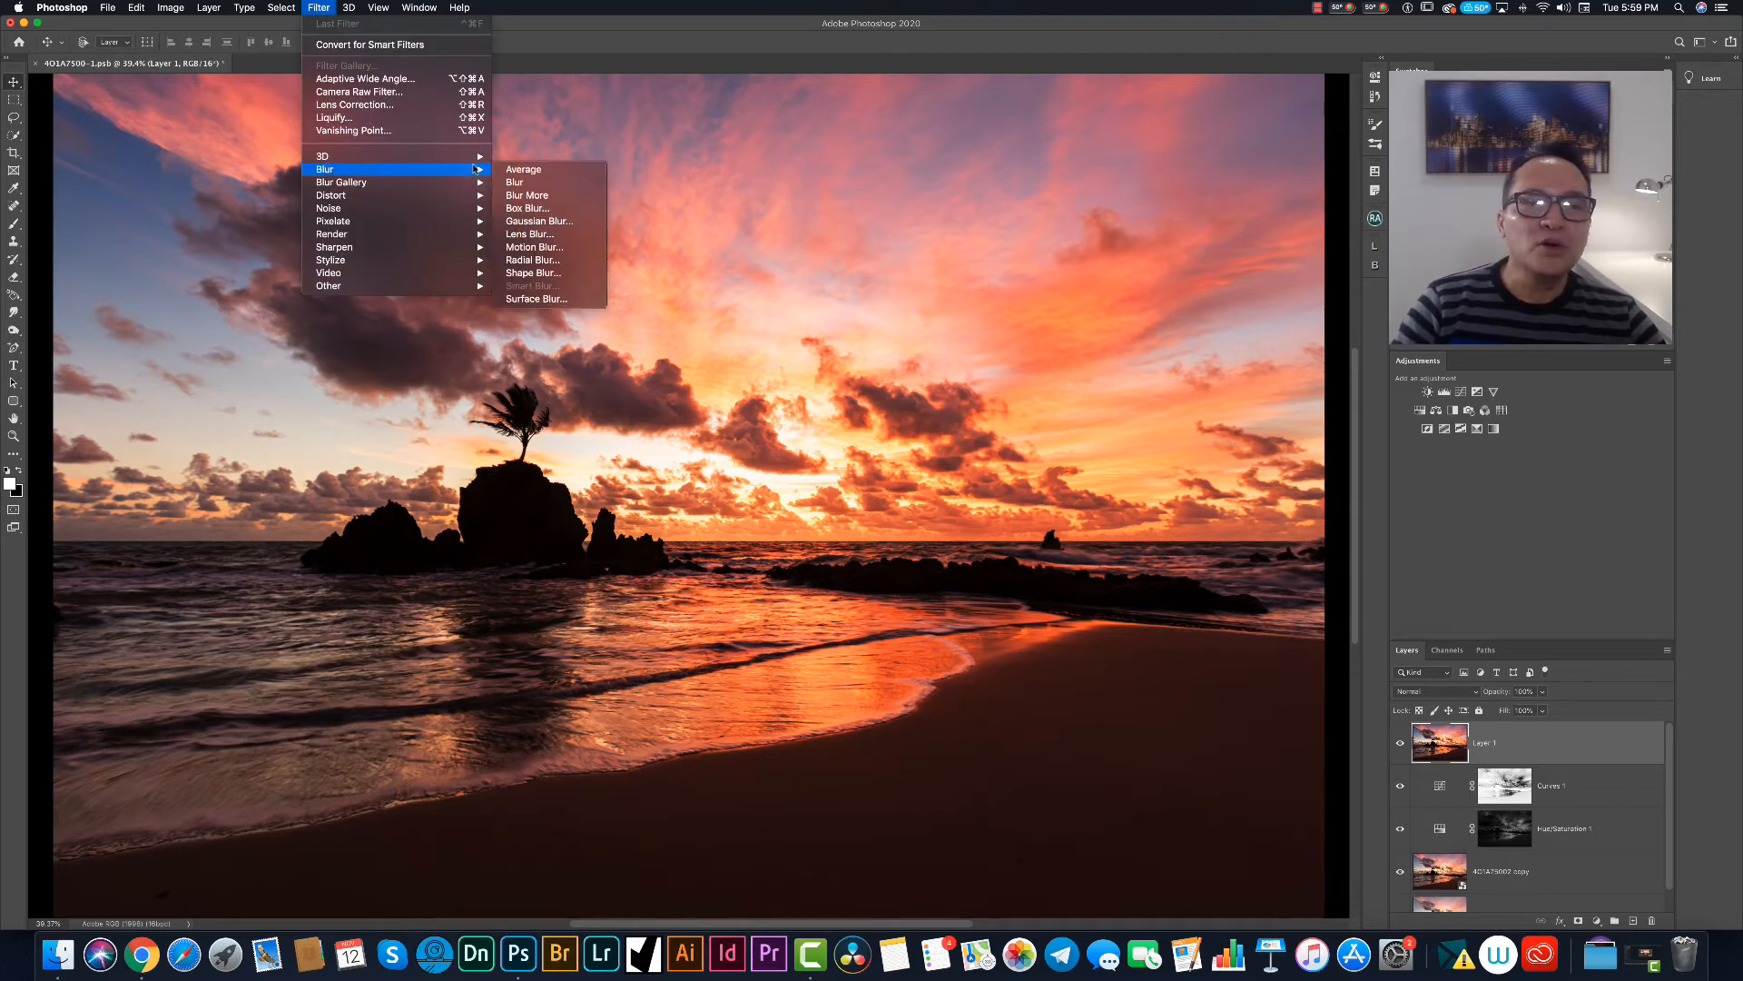
{"action": "left_click", "coordinate": [524, 170]}
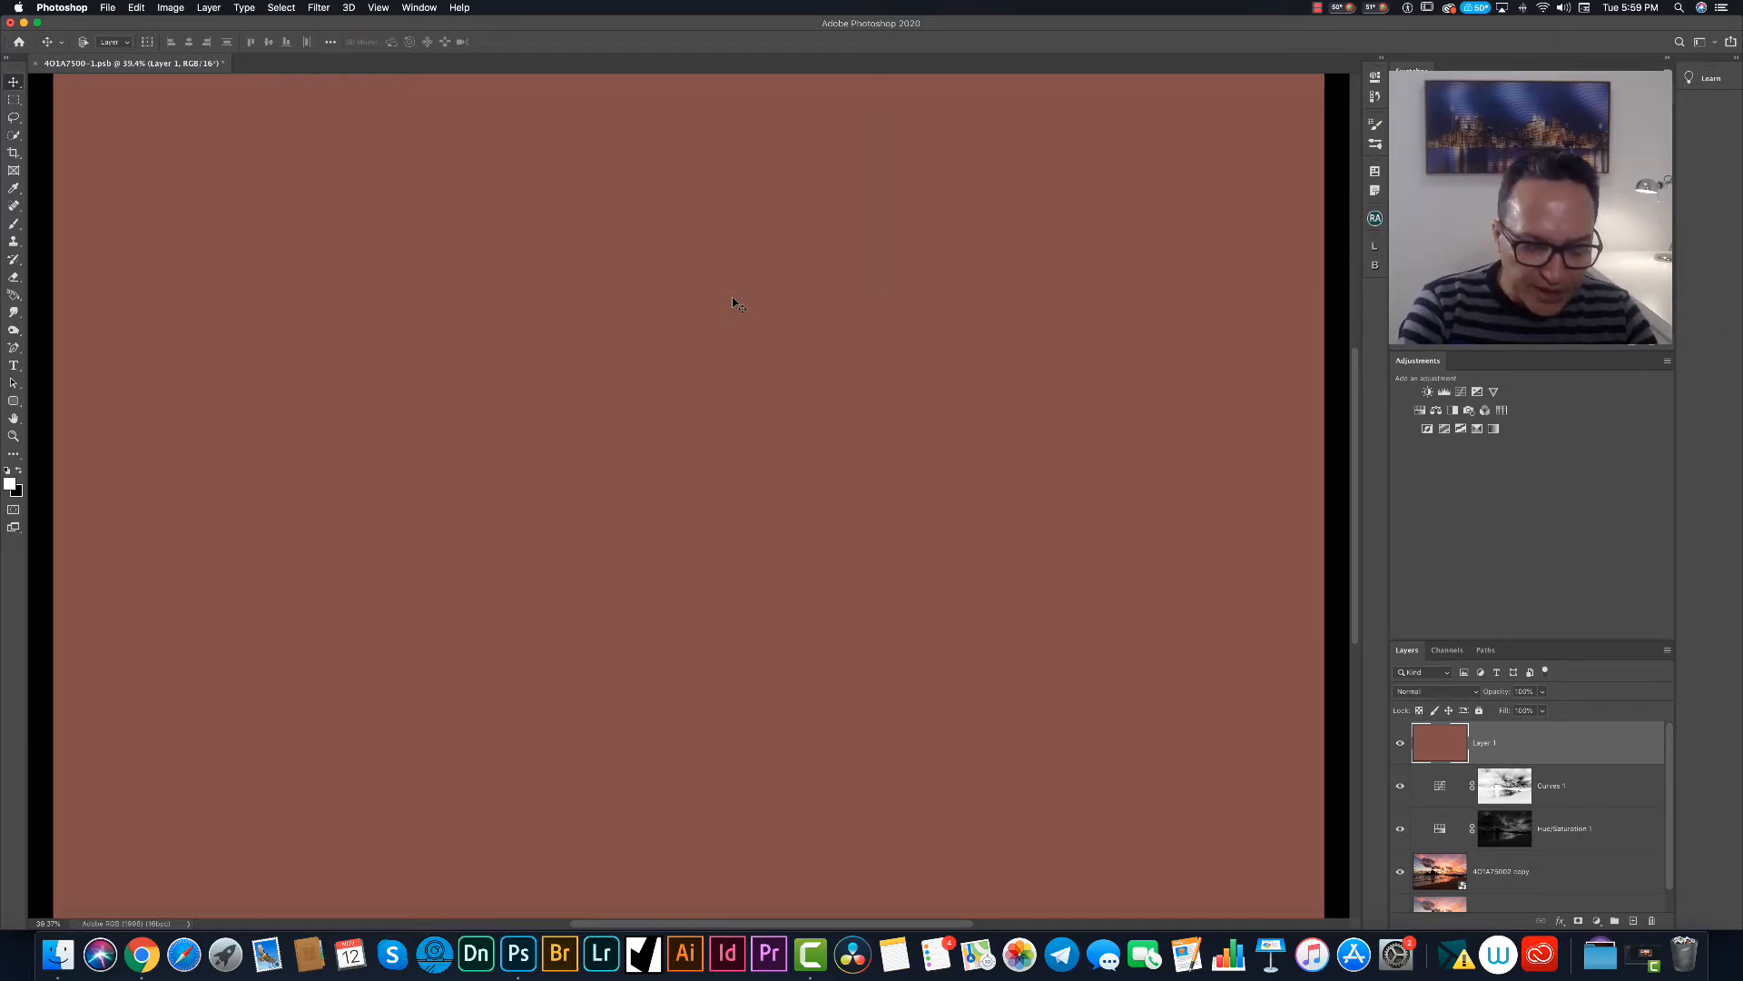
{"action": "key", "text": "super+i"}
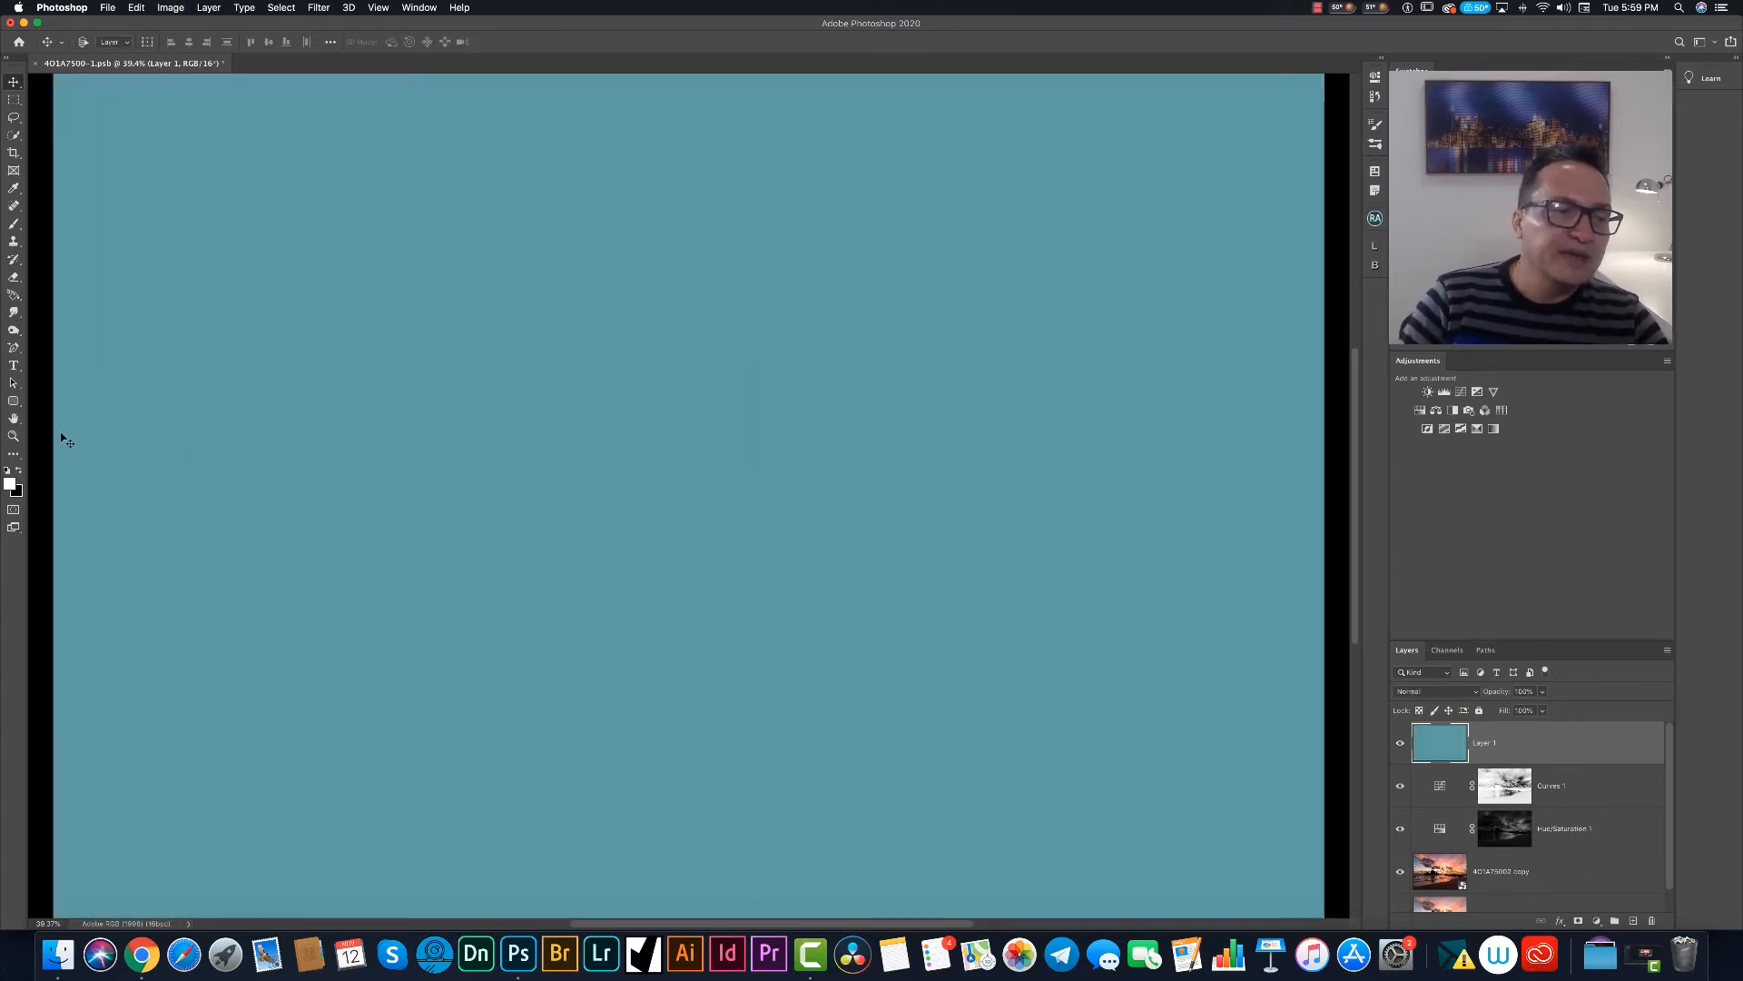
Sample the teal as the foreground color, copy its hex code 80a4ab, and delete the solid teal layer.
{"action": "key", "text": "i"}
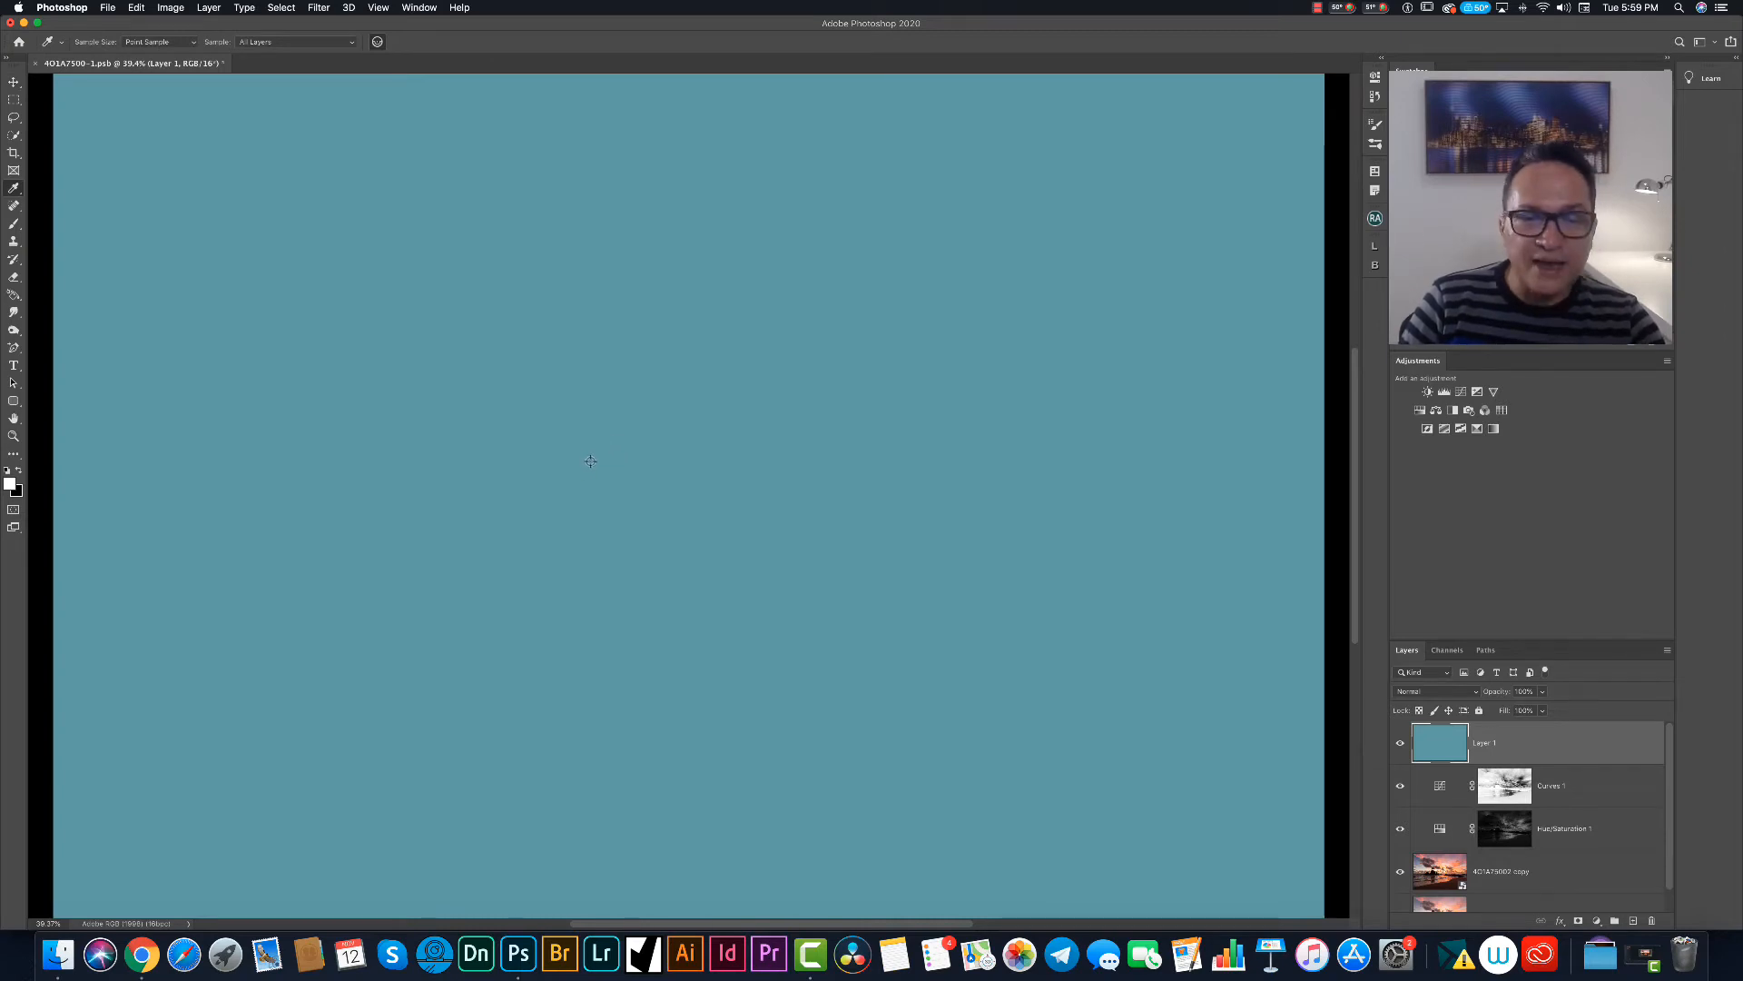
{"action": "left_click", "coordinate": [633, 444]}
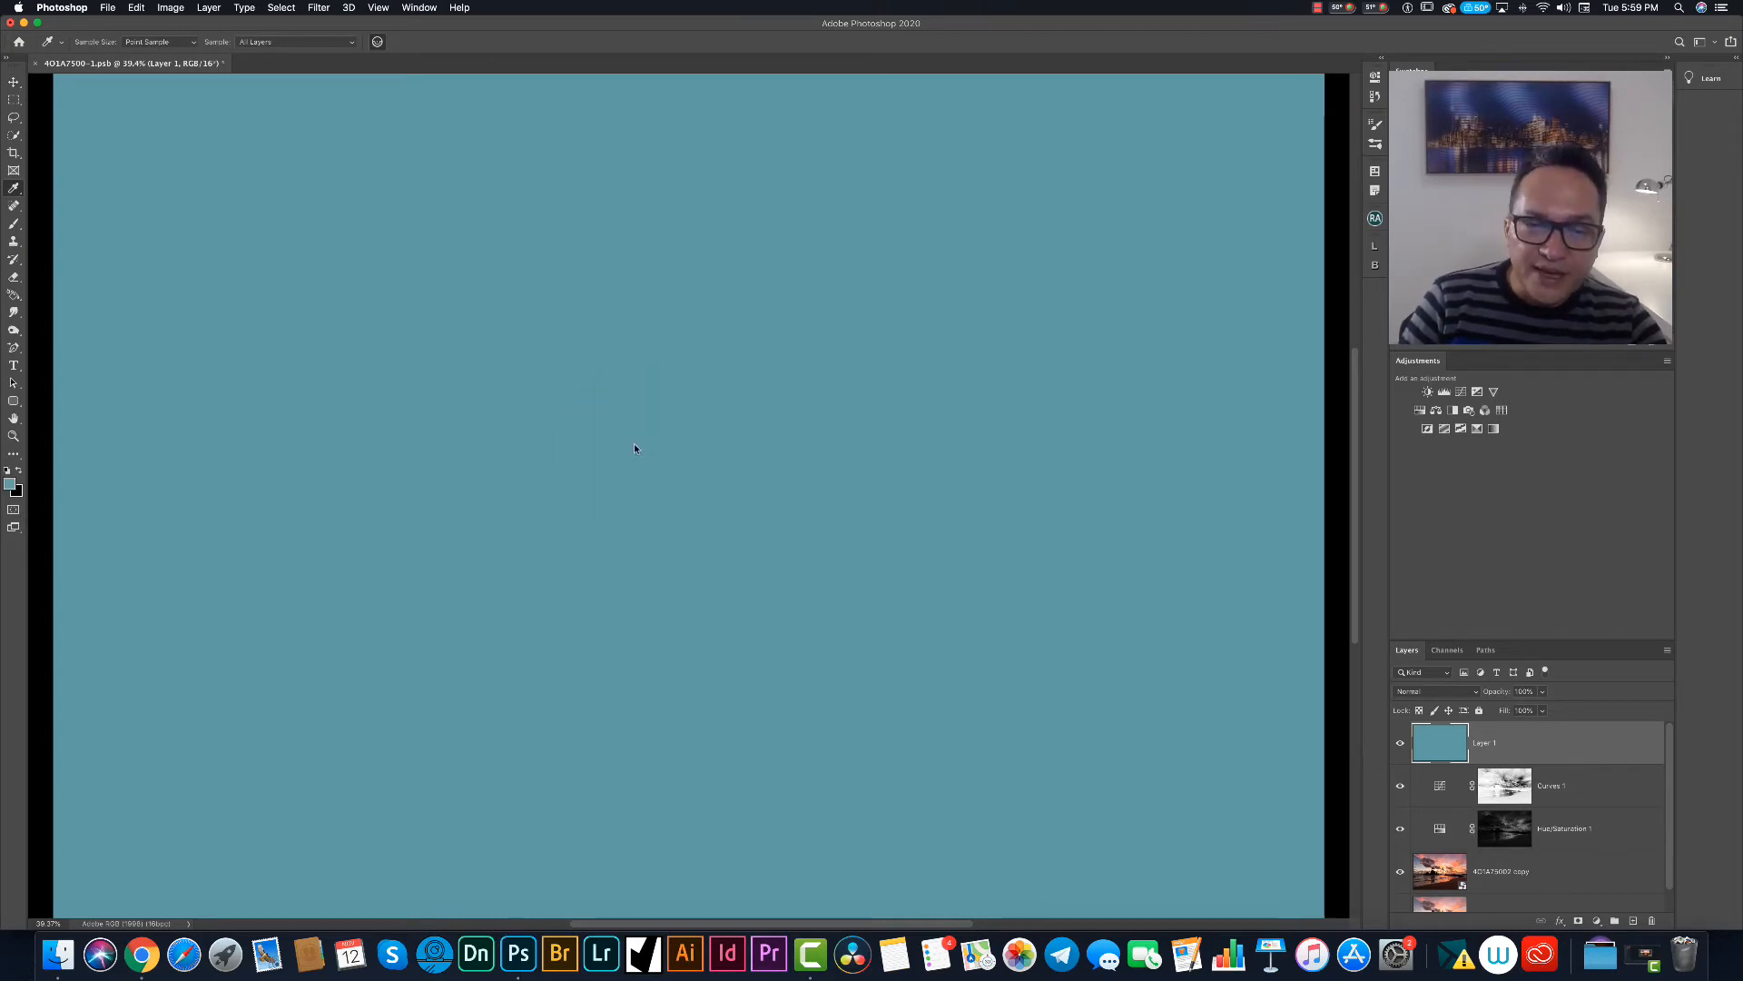
{"action": "left_click", "coordinate": [10, 486]}
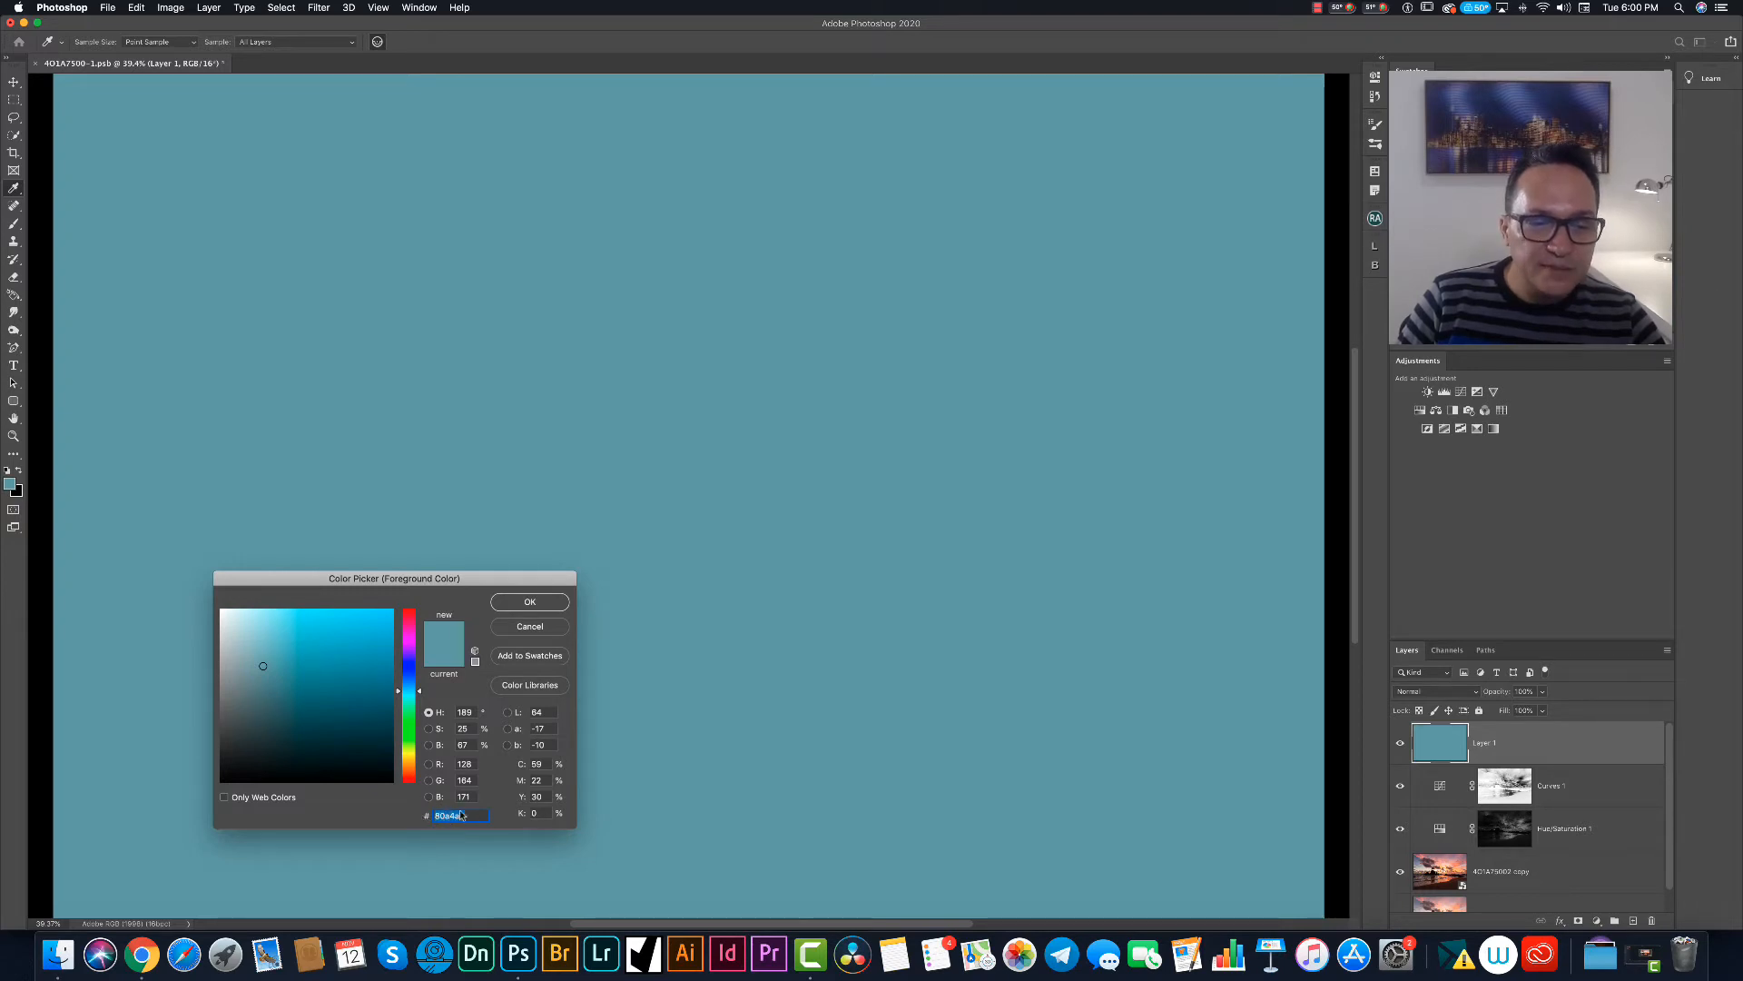
{"action": "left_click", "coordinate": [530, 603]}
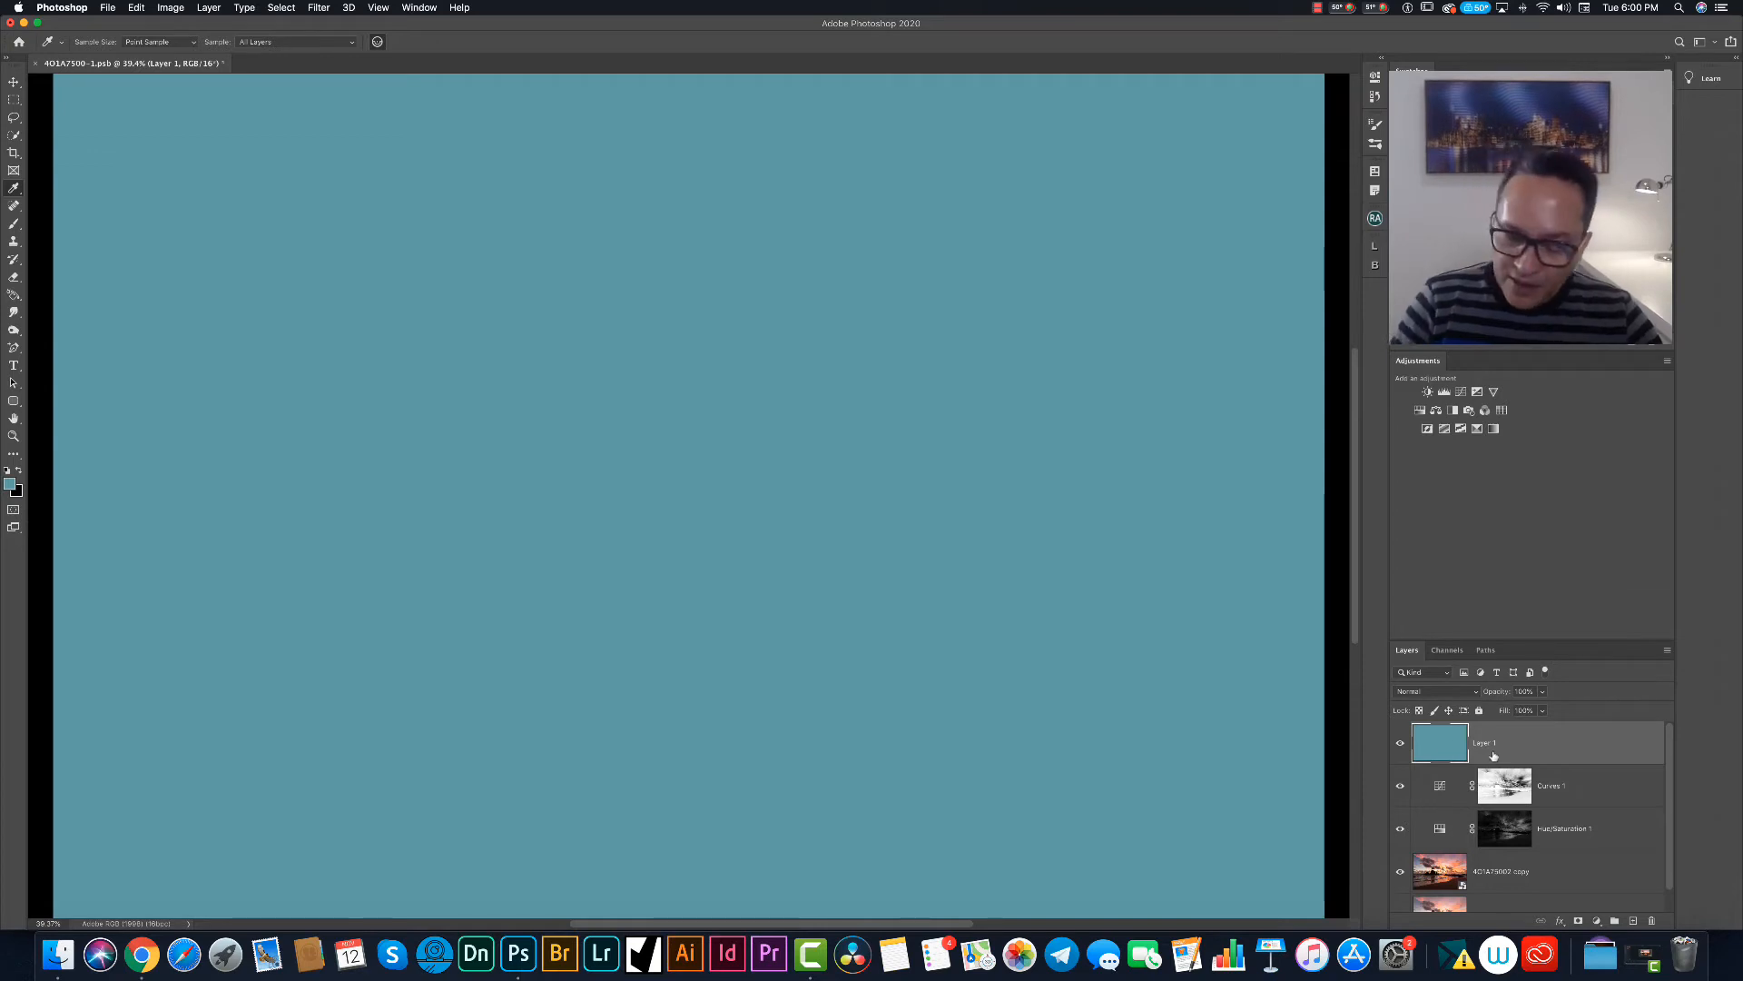
{"action": "key", "text": "BackSpace"}
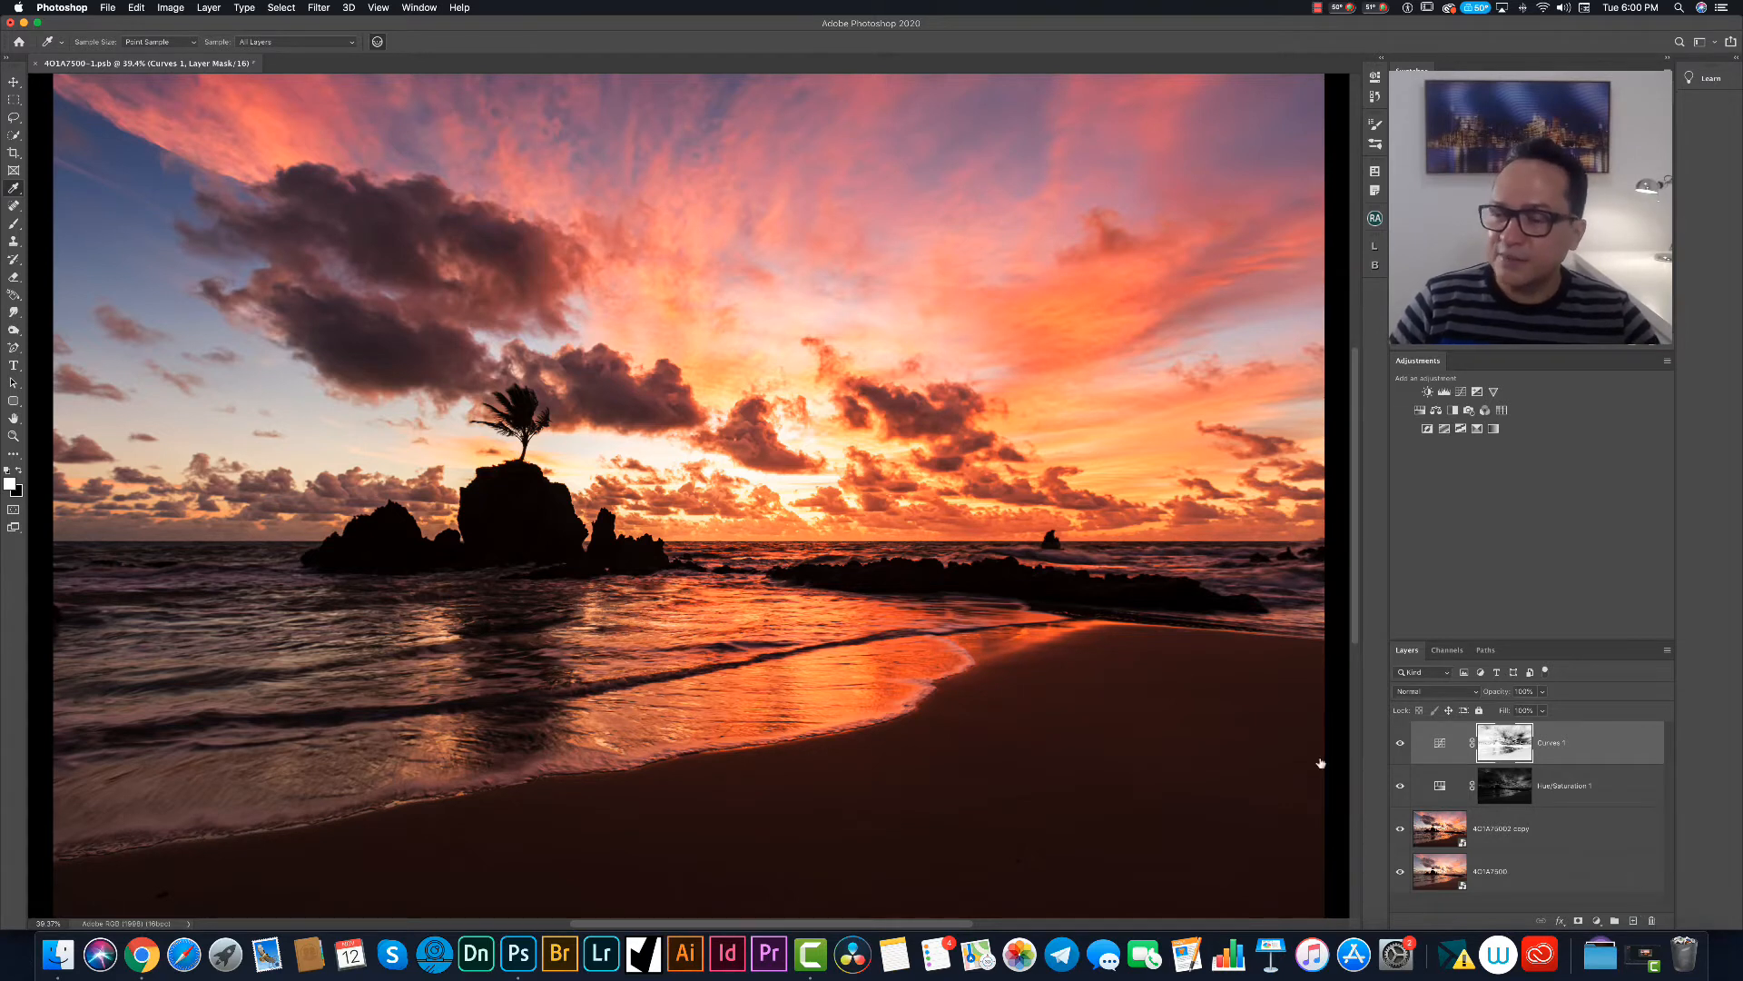
Add a Photo Filter adjustment layer above Curves and set its custom color to 80a4ab.
{"action": "left_click", "coordinate": [1597, 921]}
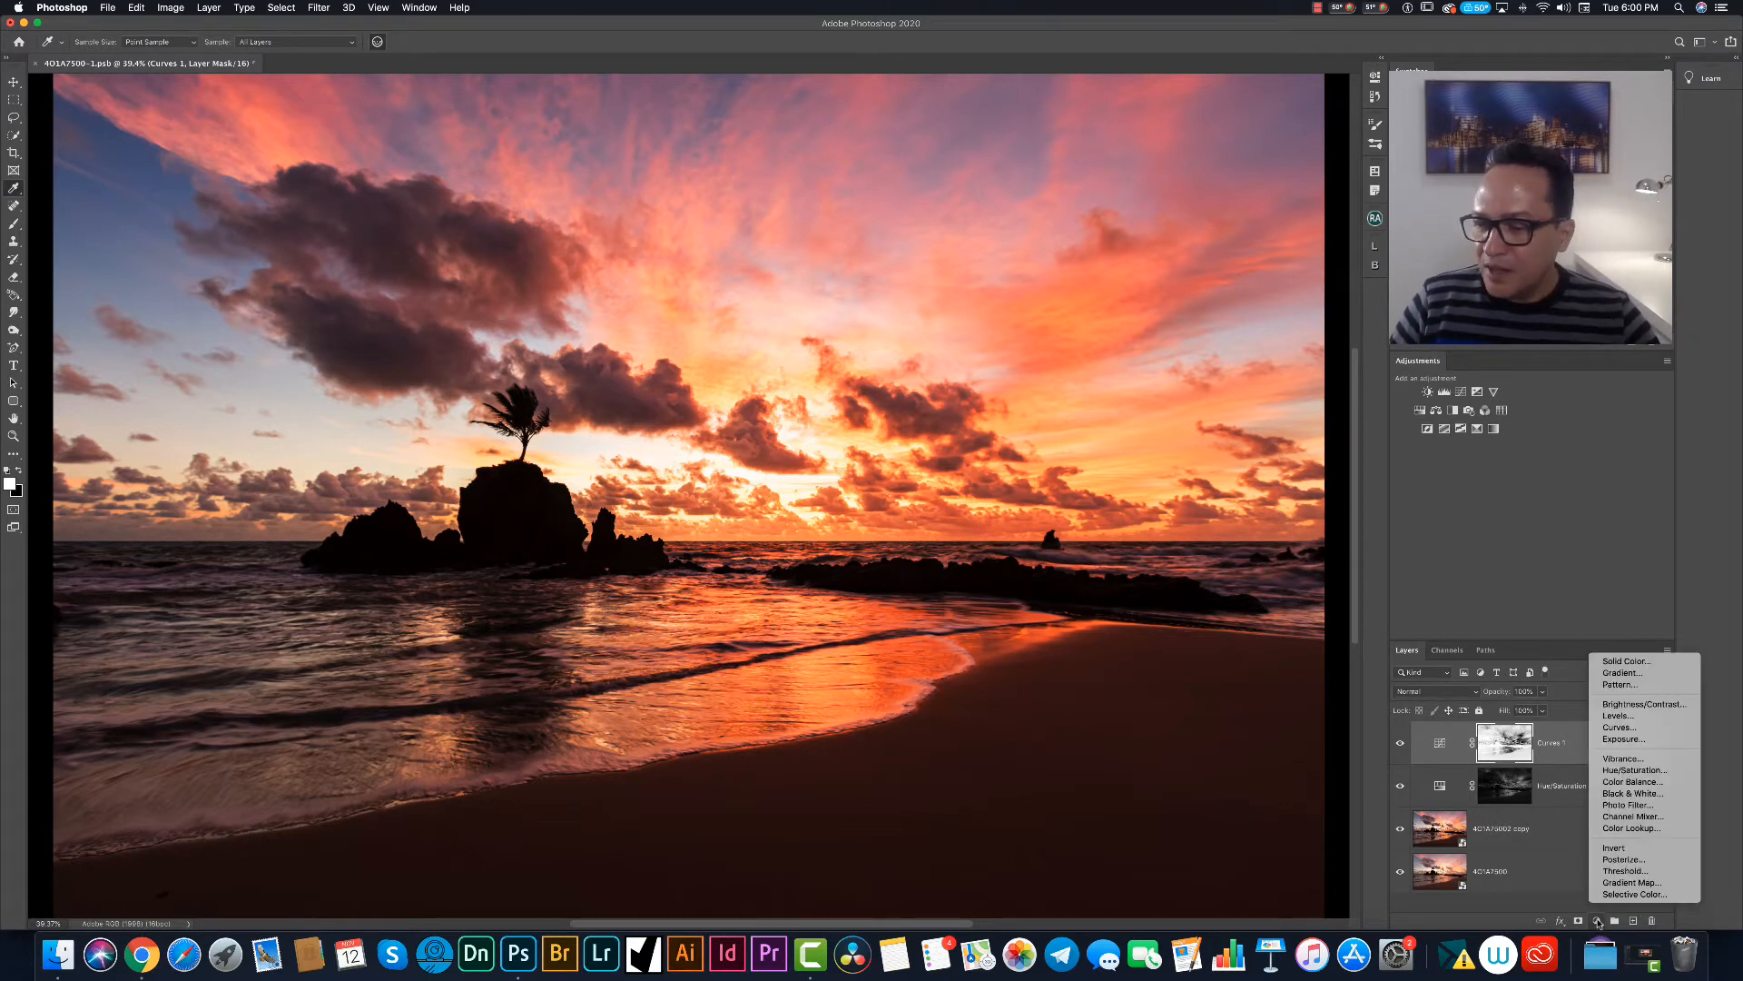
{"action": "left_click", "coordinate": [1637, 806]}
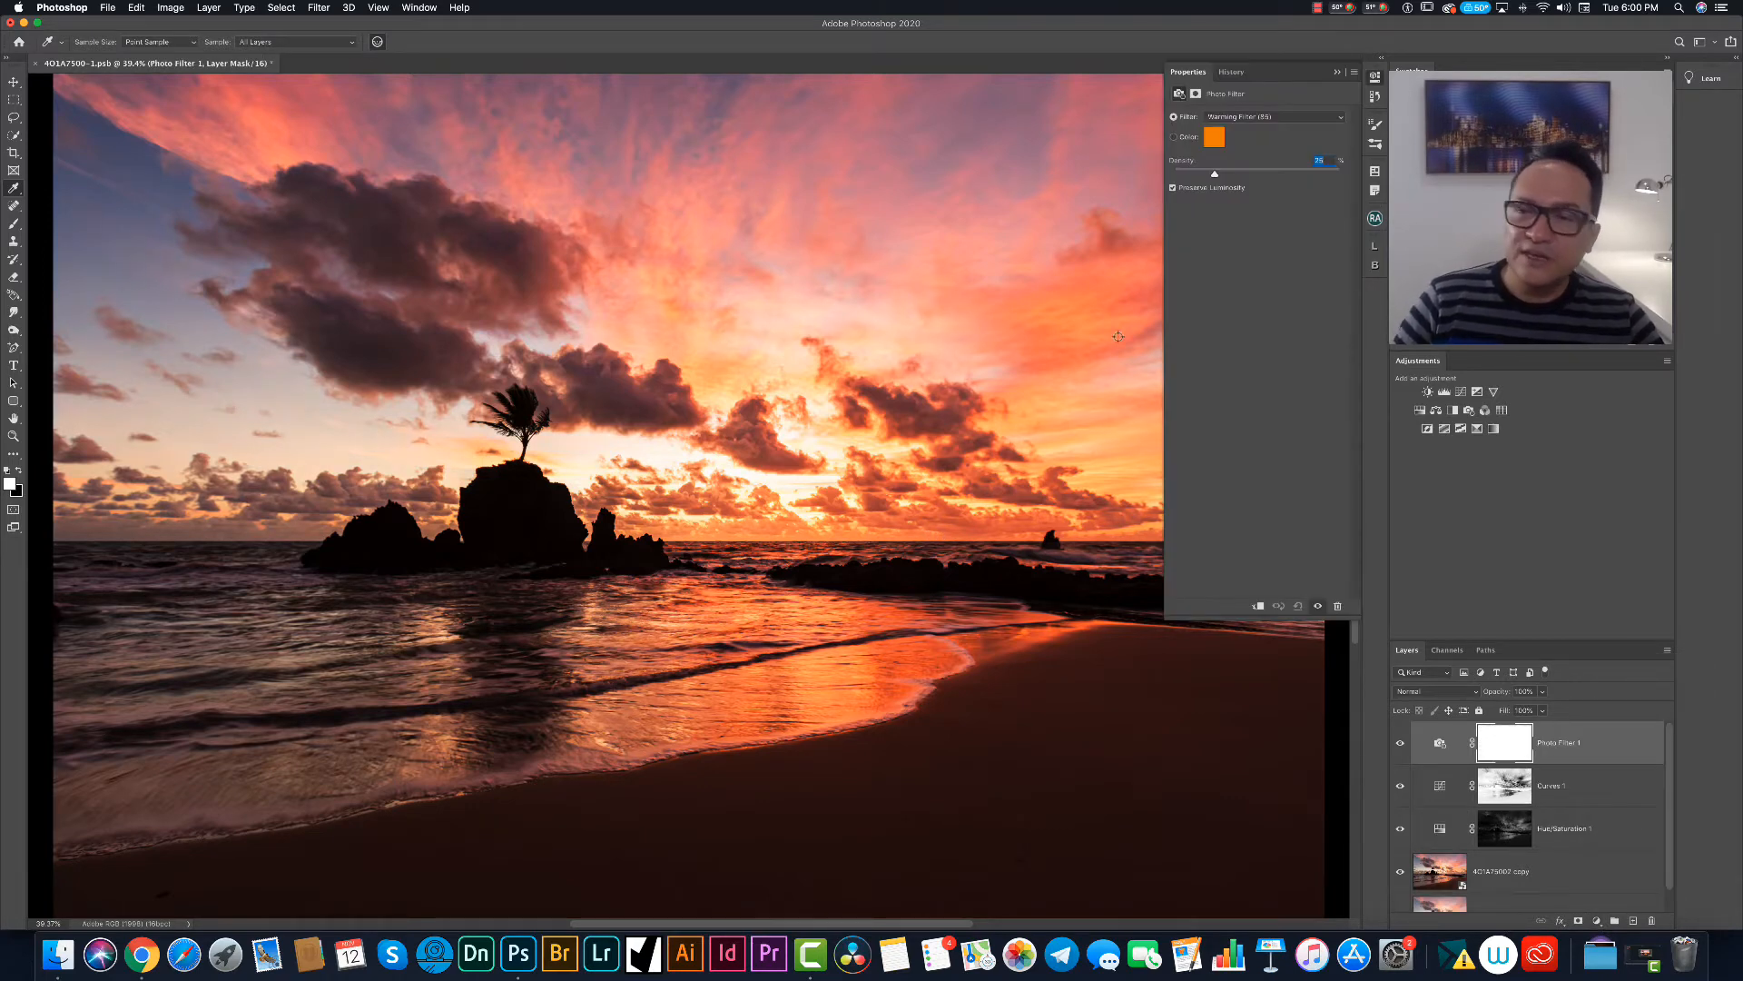
{"action": "left_click", "coordinate": [1175, 140]}
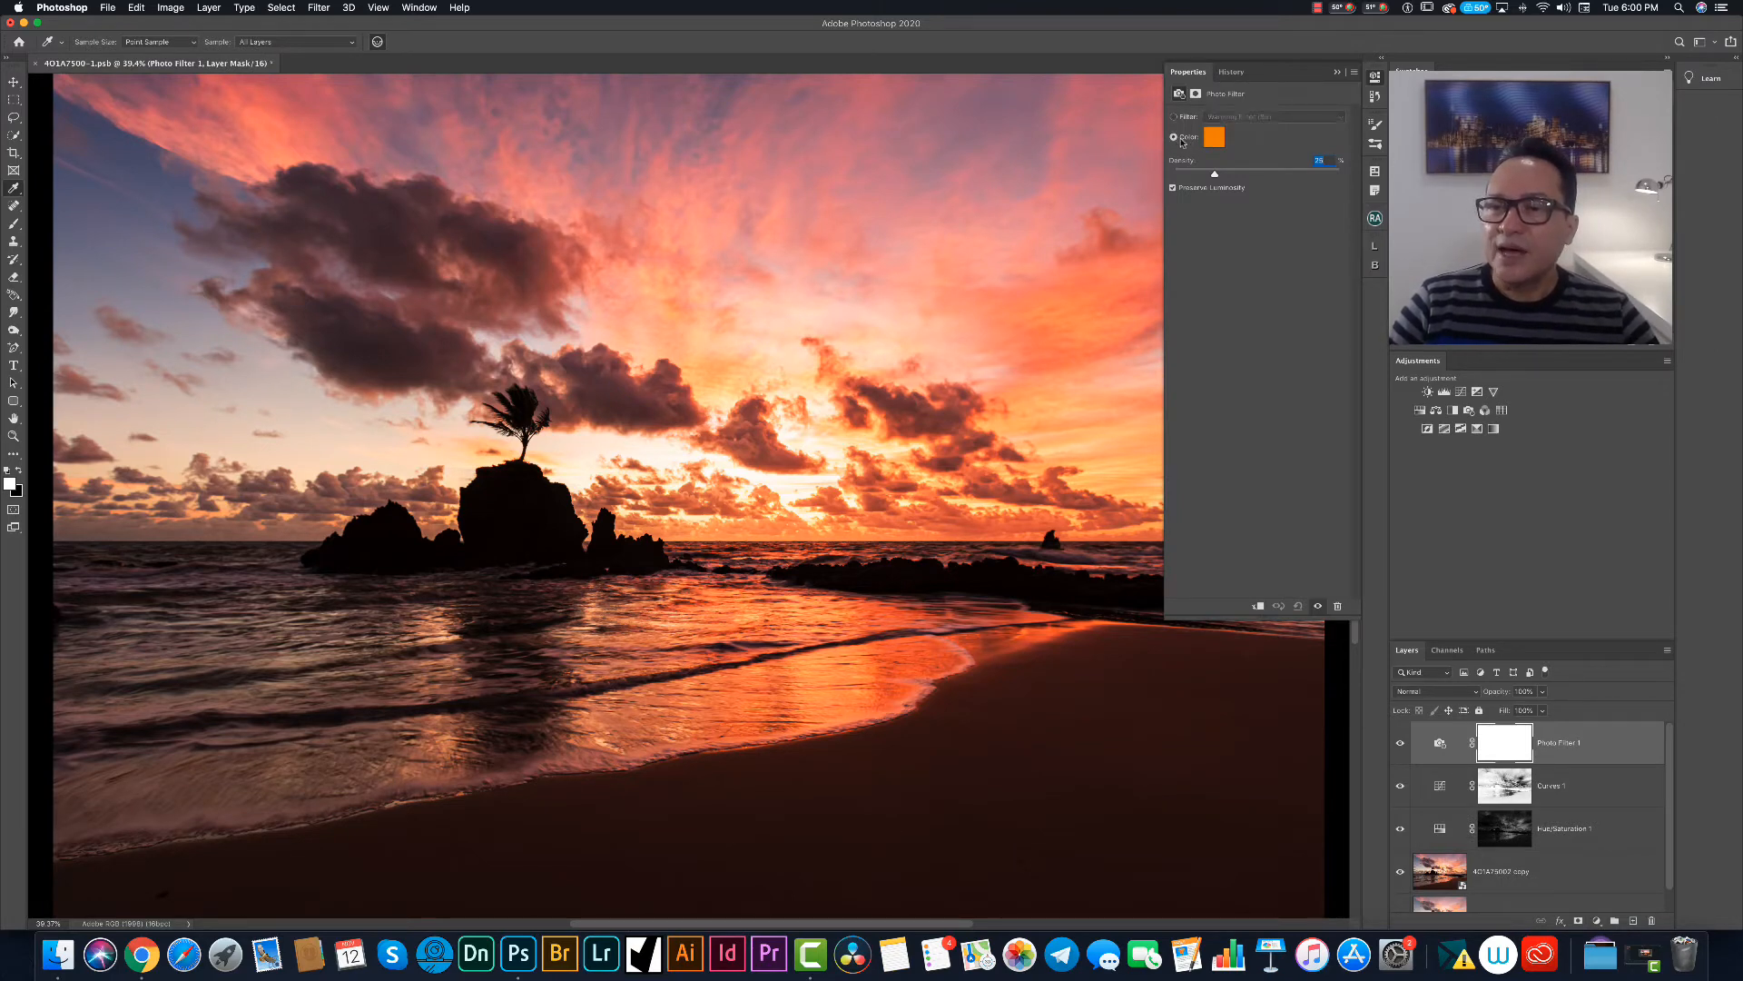
{"action": "left_click", "coordinate": [1216, 140]}
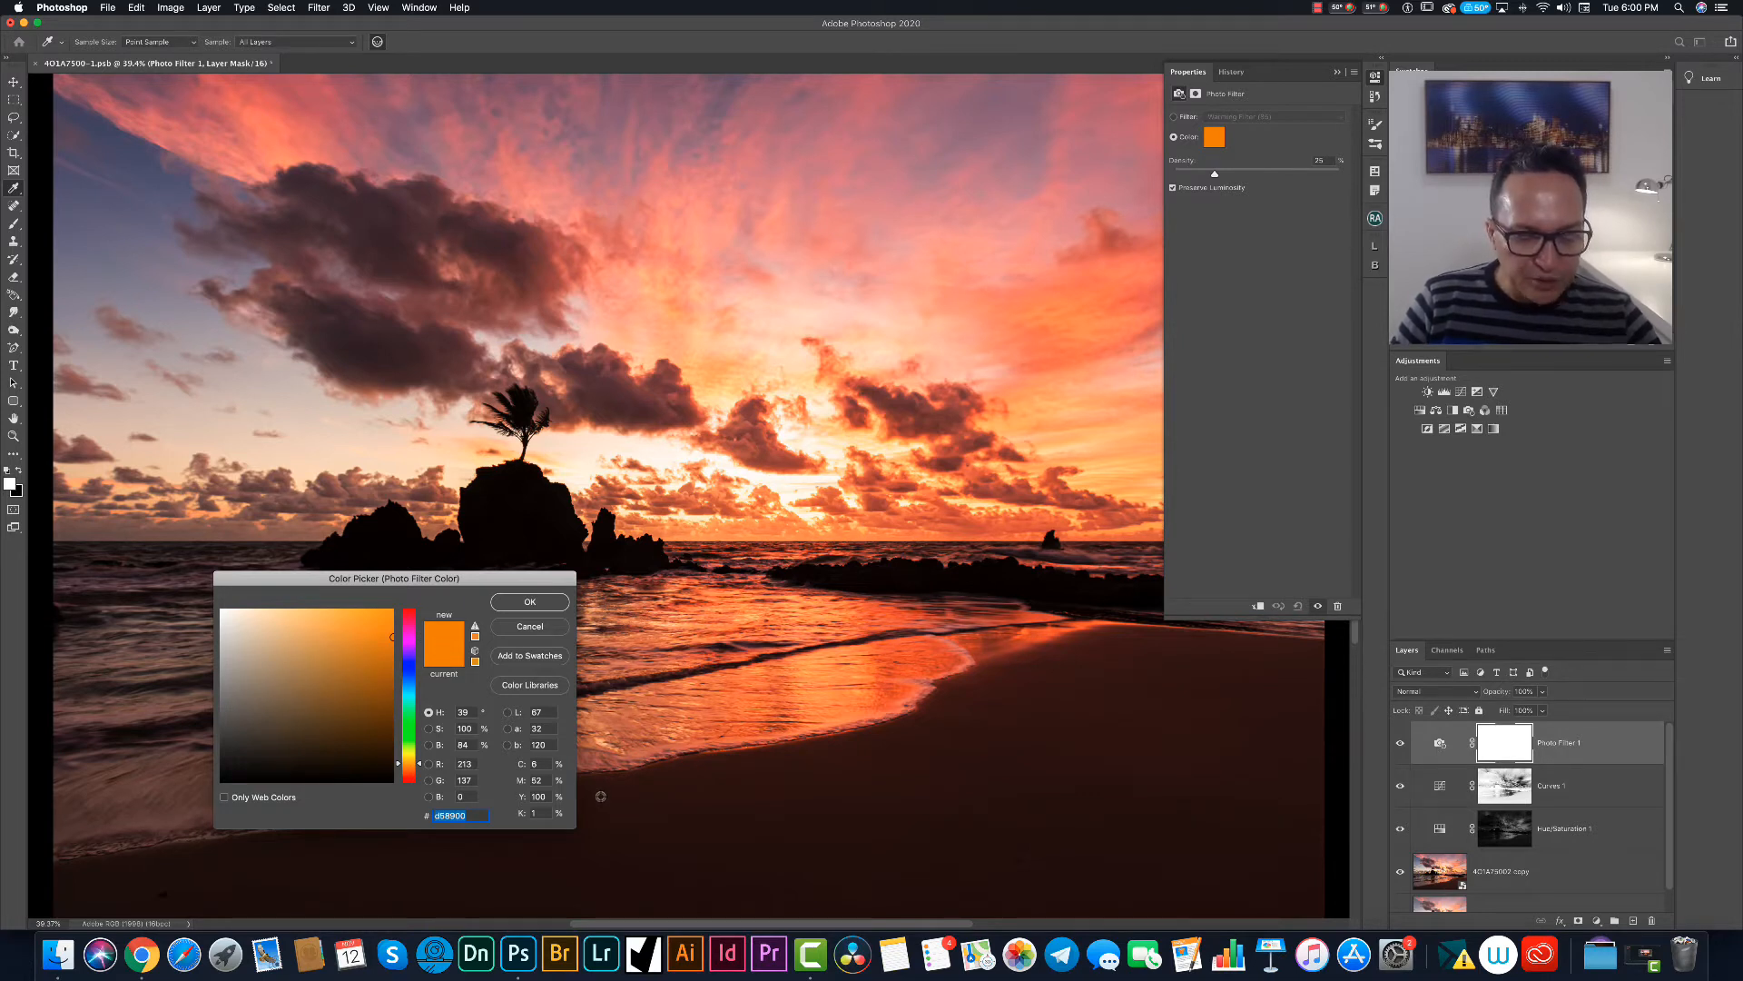
{"action": "type", "text": "80a4ab"}
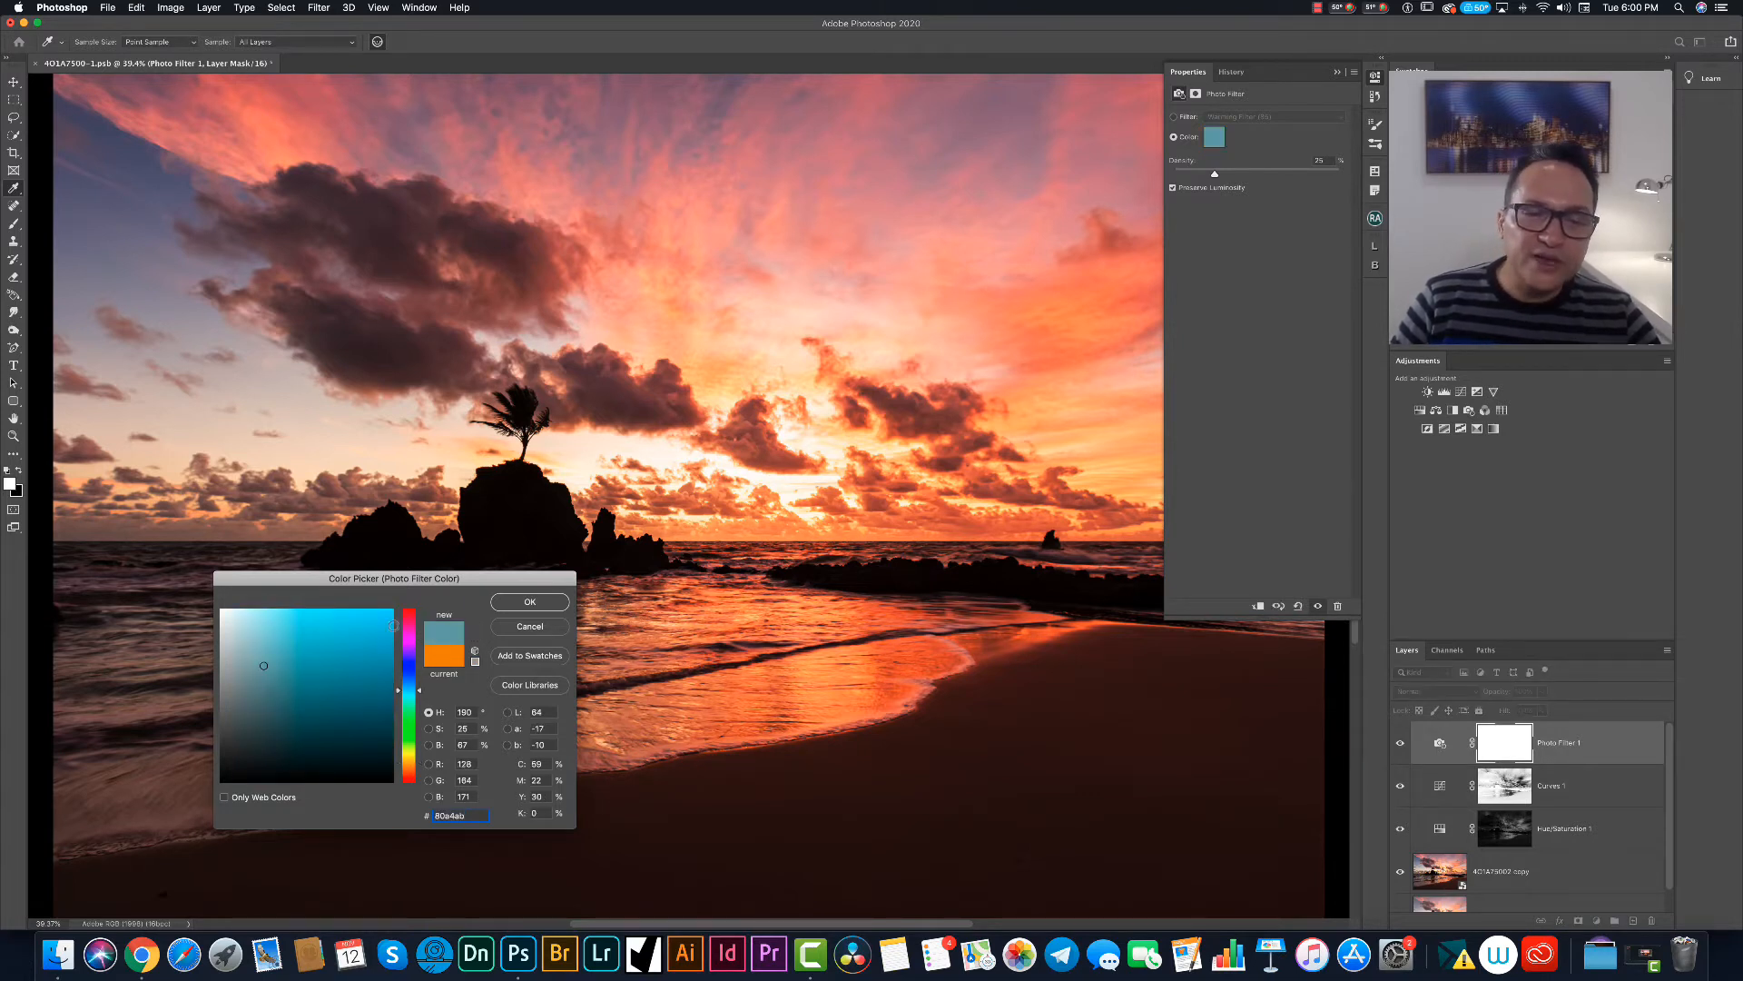
{"action": "left_click", "coordinate": [531, 603]}
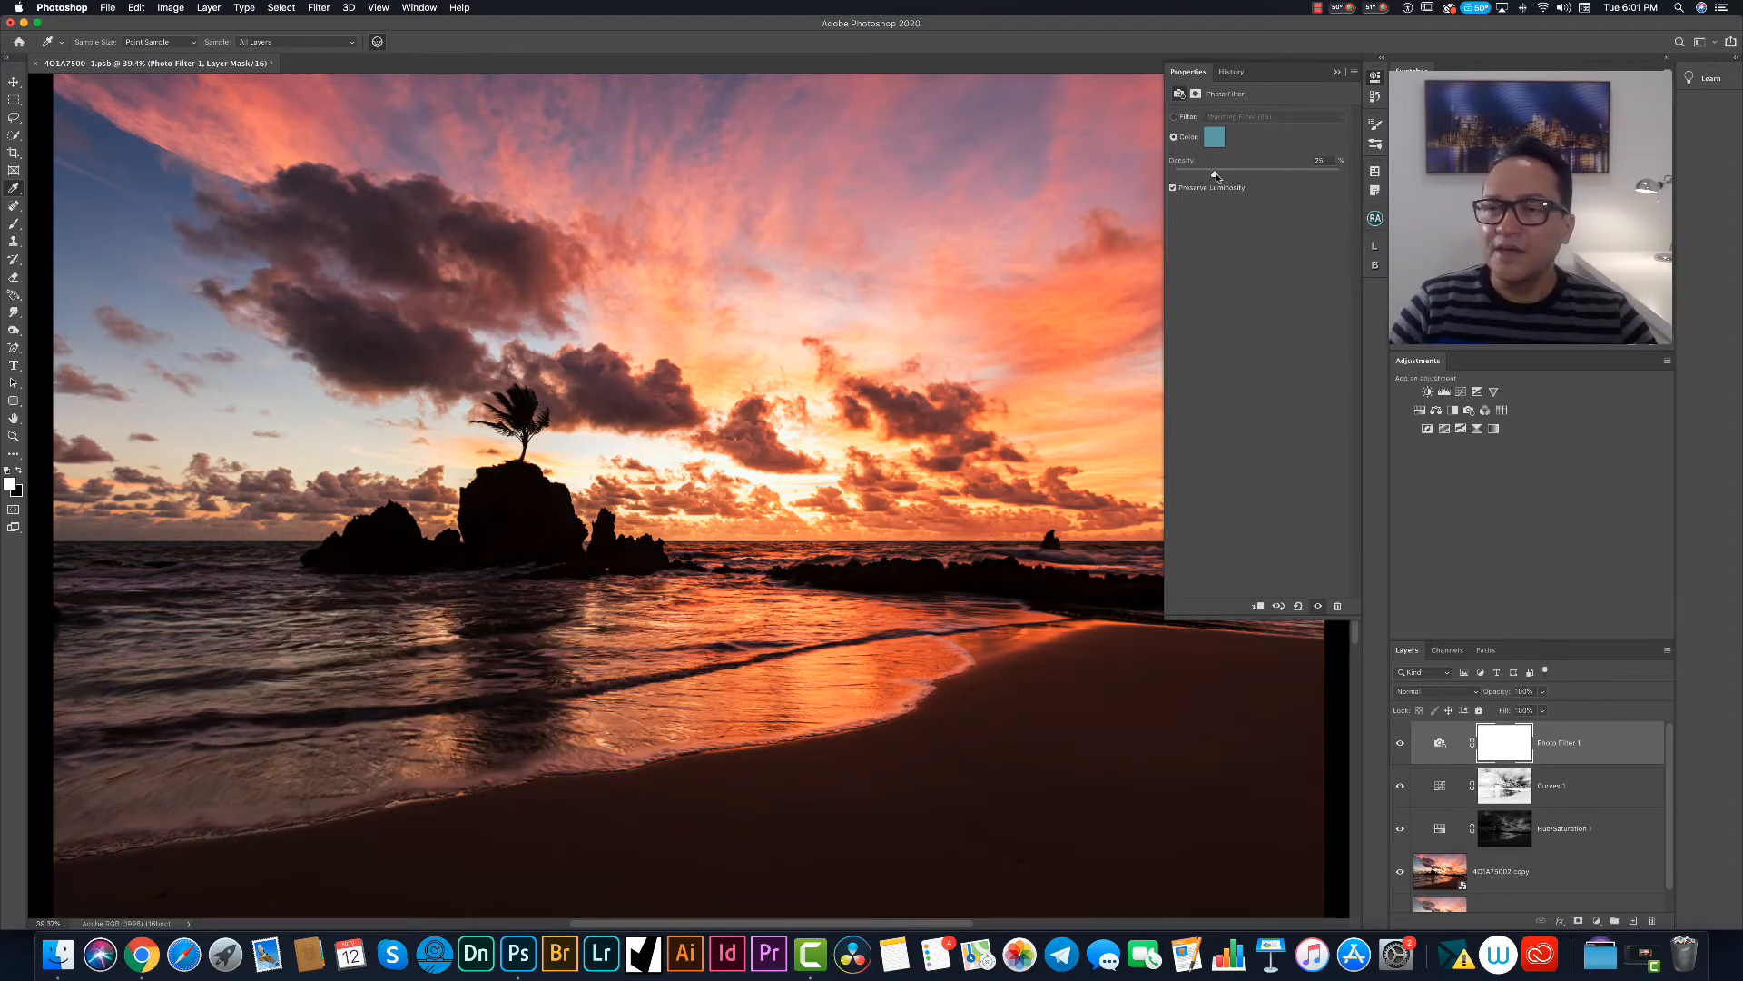
Raise the Photo Filter density to about 60% and collapse its properties.
{"action": "left_click_drag", "start_coordinate": [1215, 176], "coordinate": [1254, 182]}
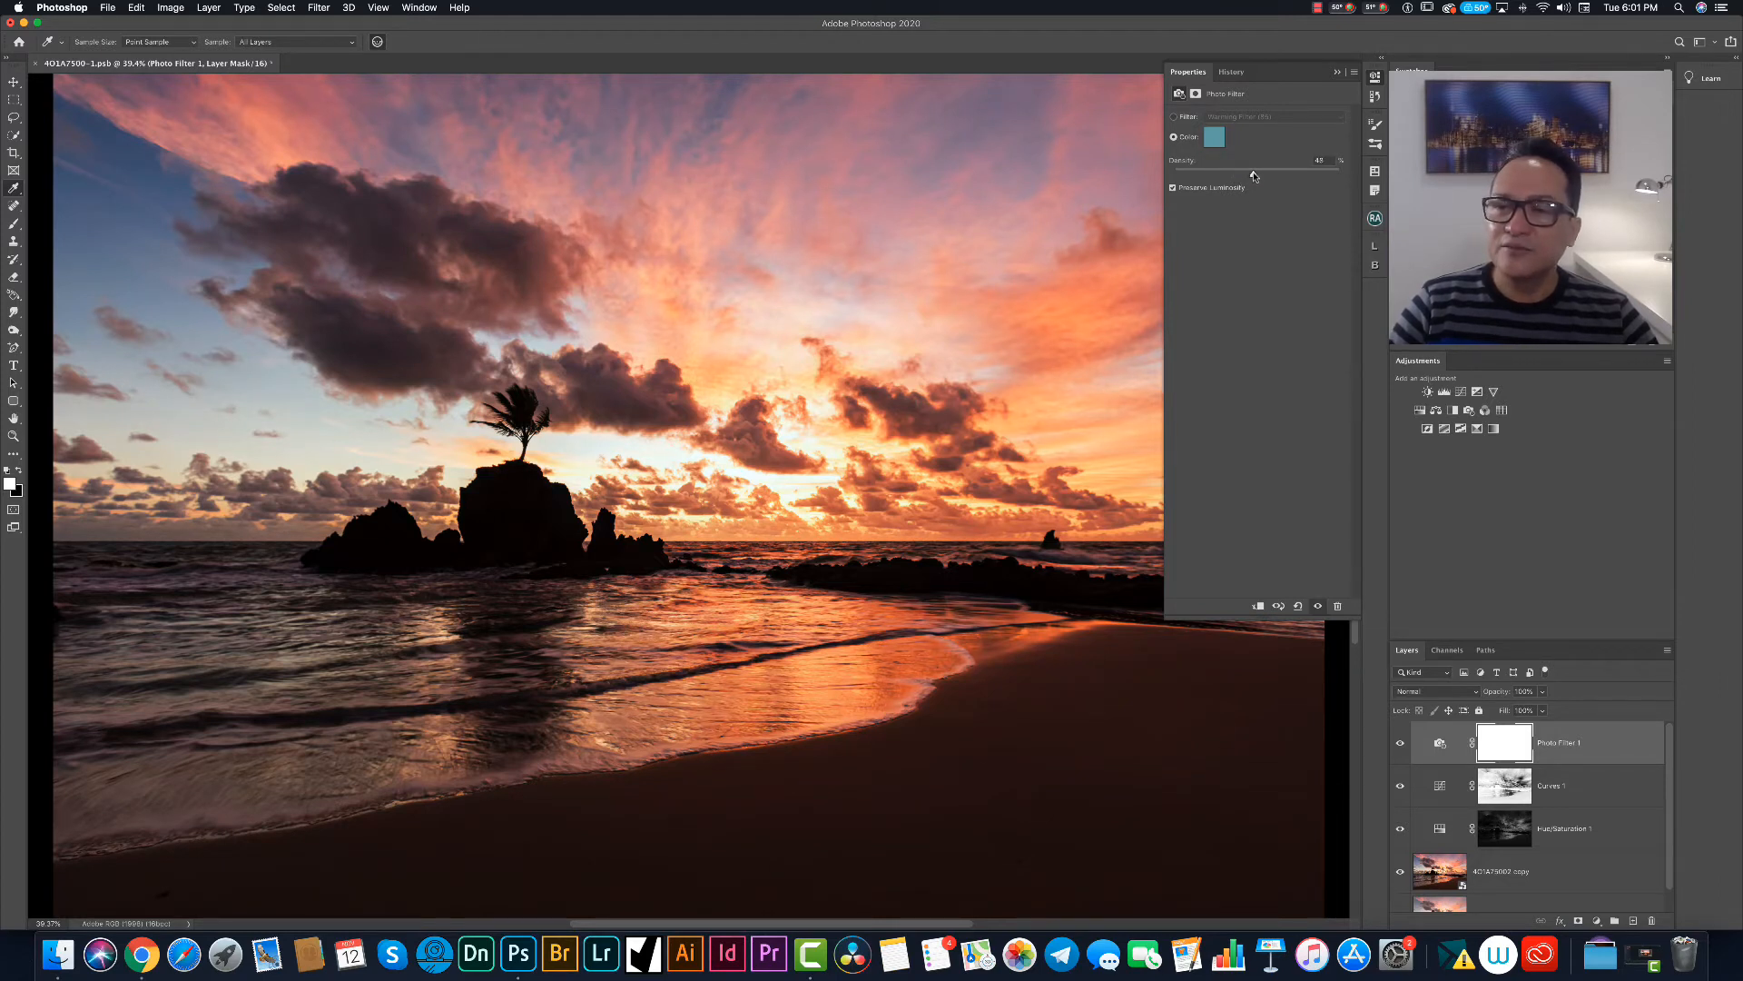
{"action": "left_click_drag", "start_coordinate": [1254, 175], "coordinate": [1260, 177]}
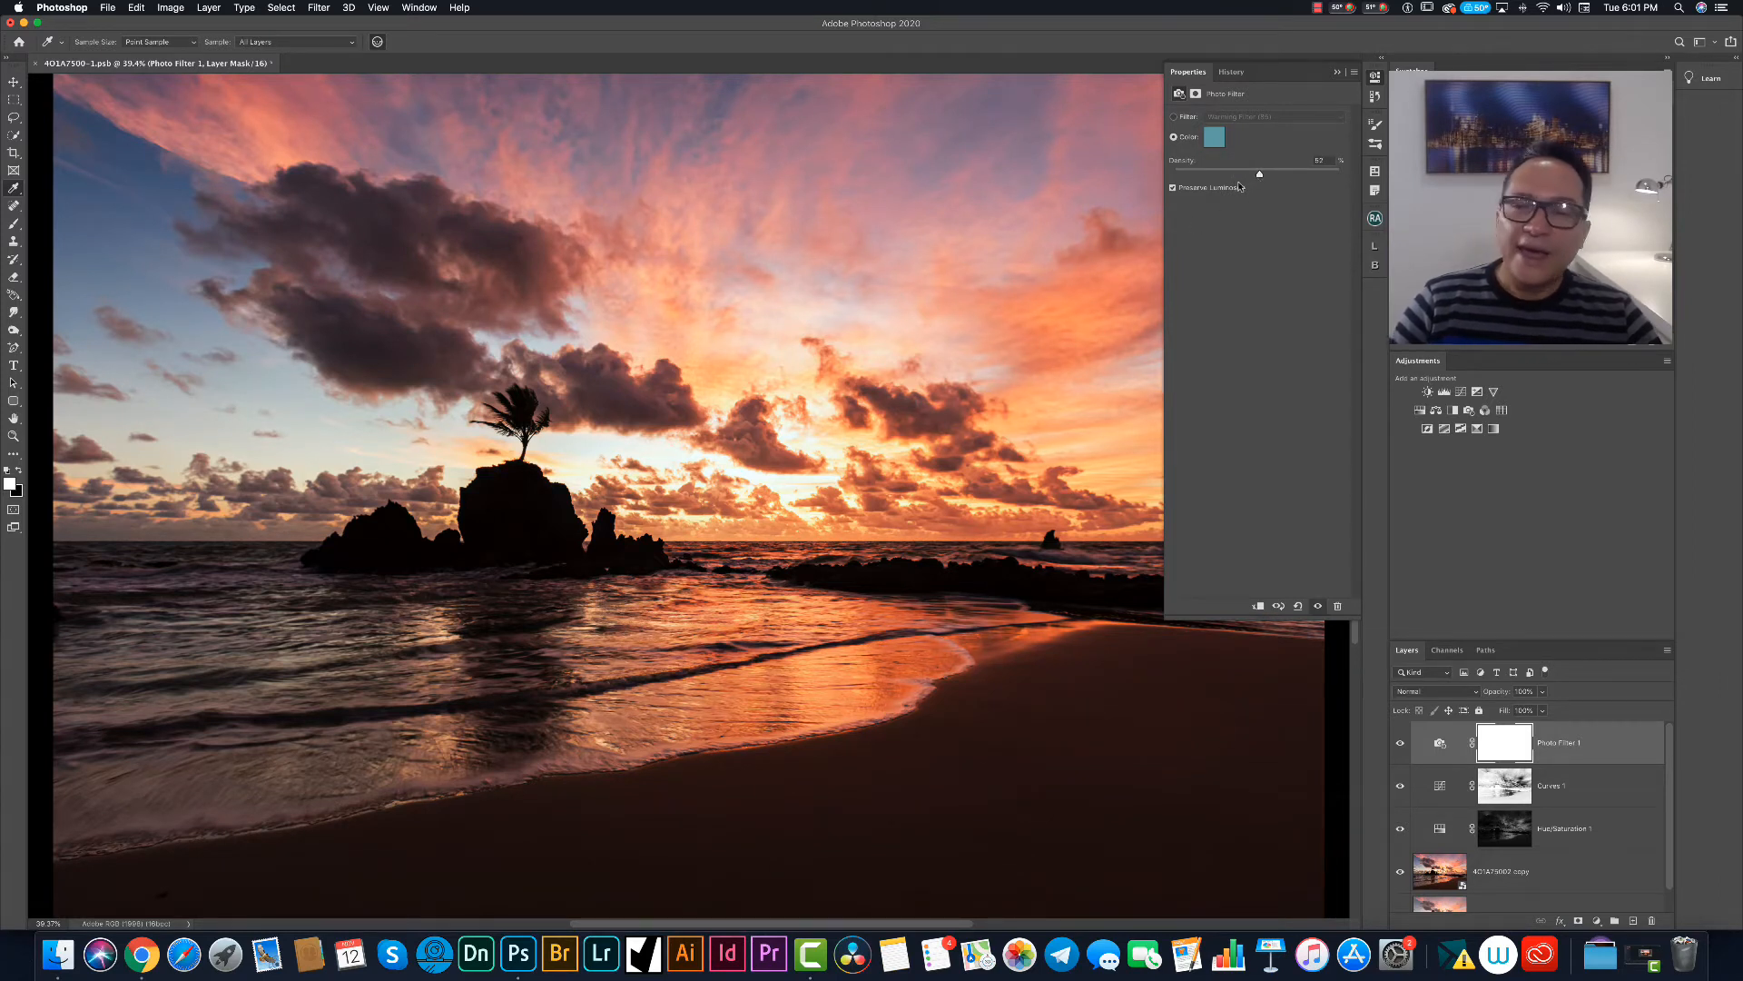
{"action": "mouse_move", "coordinate": [1257, 177]}
{"action": "left_mouse_down"}
{"action": "mouse_move", "coordinate": [1167, 188]}
{"action": "mouse_move", "coordinate": [1277, 176]}
{"action": "left_mouse_up"}
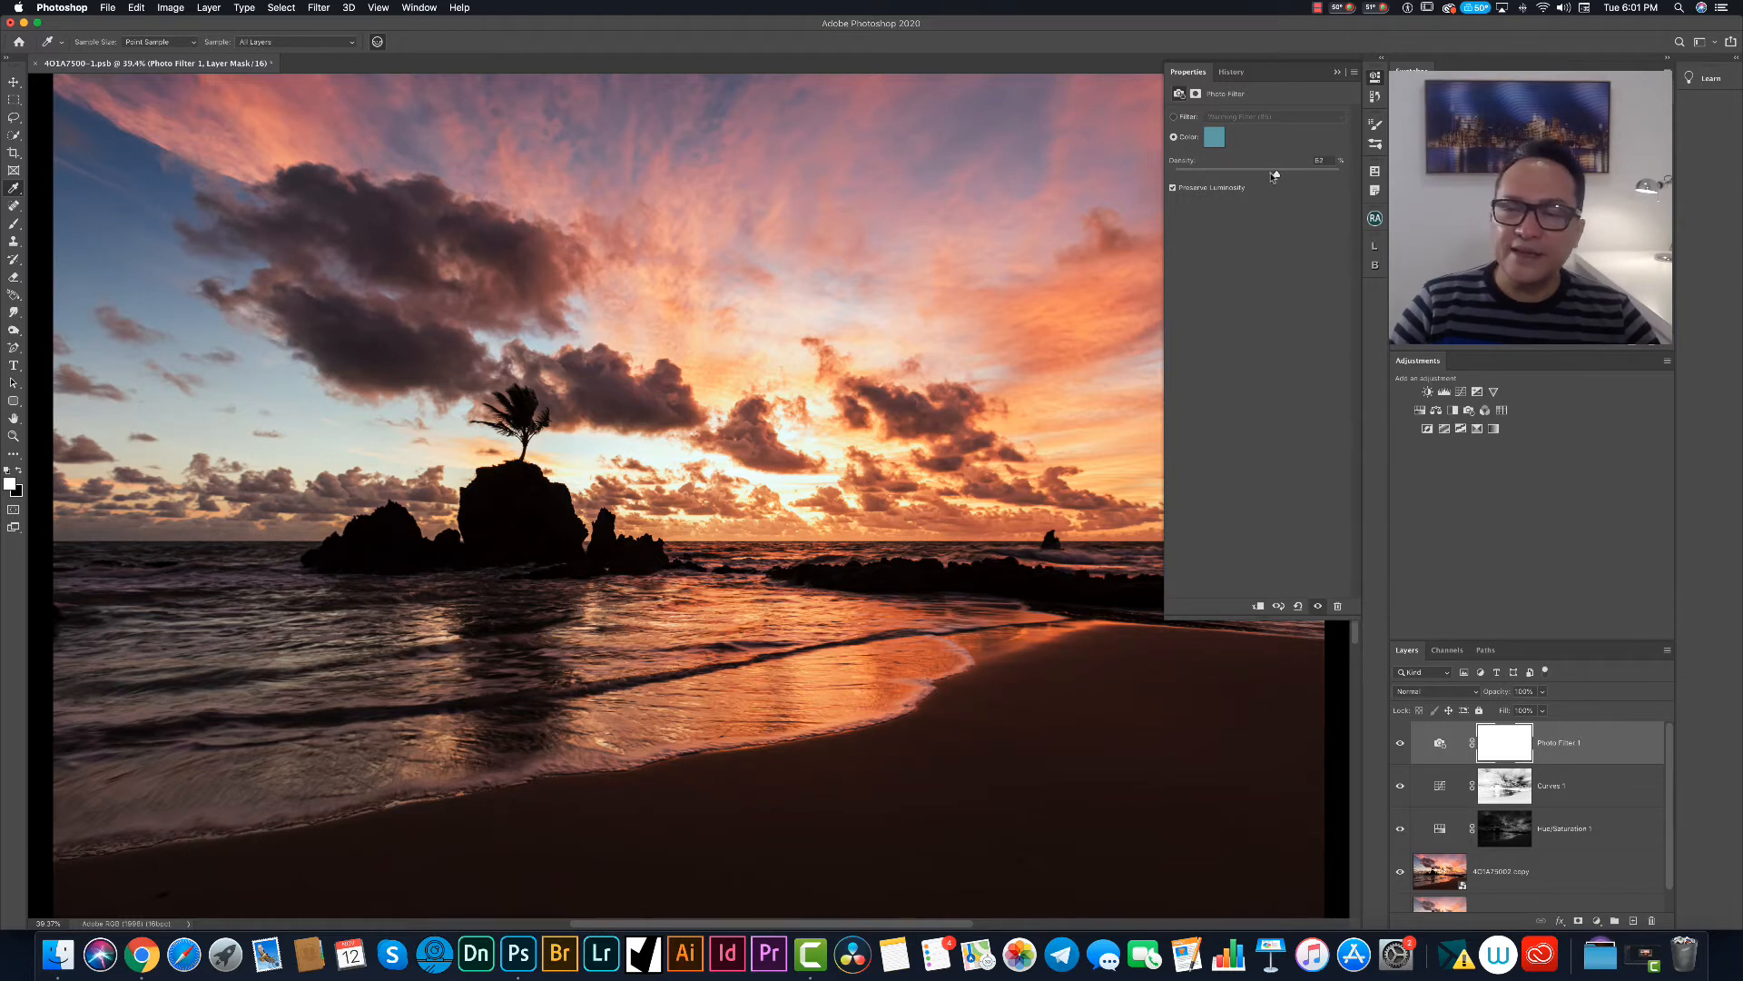
{"action": "left_click", "coordinate": [1336, 73]}
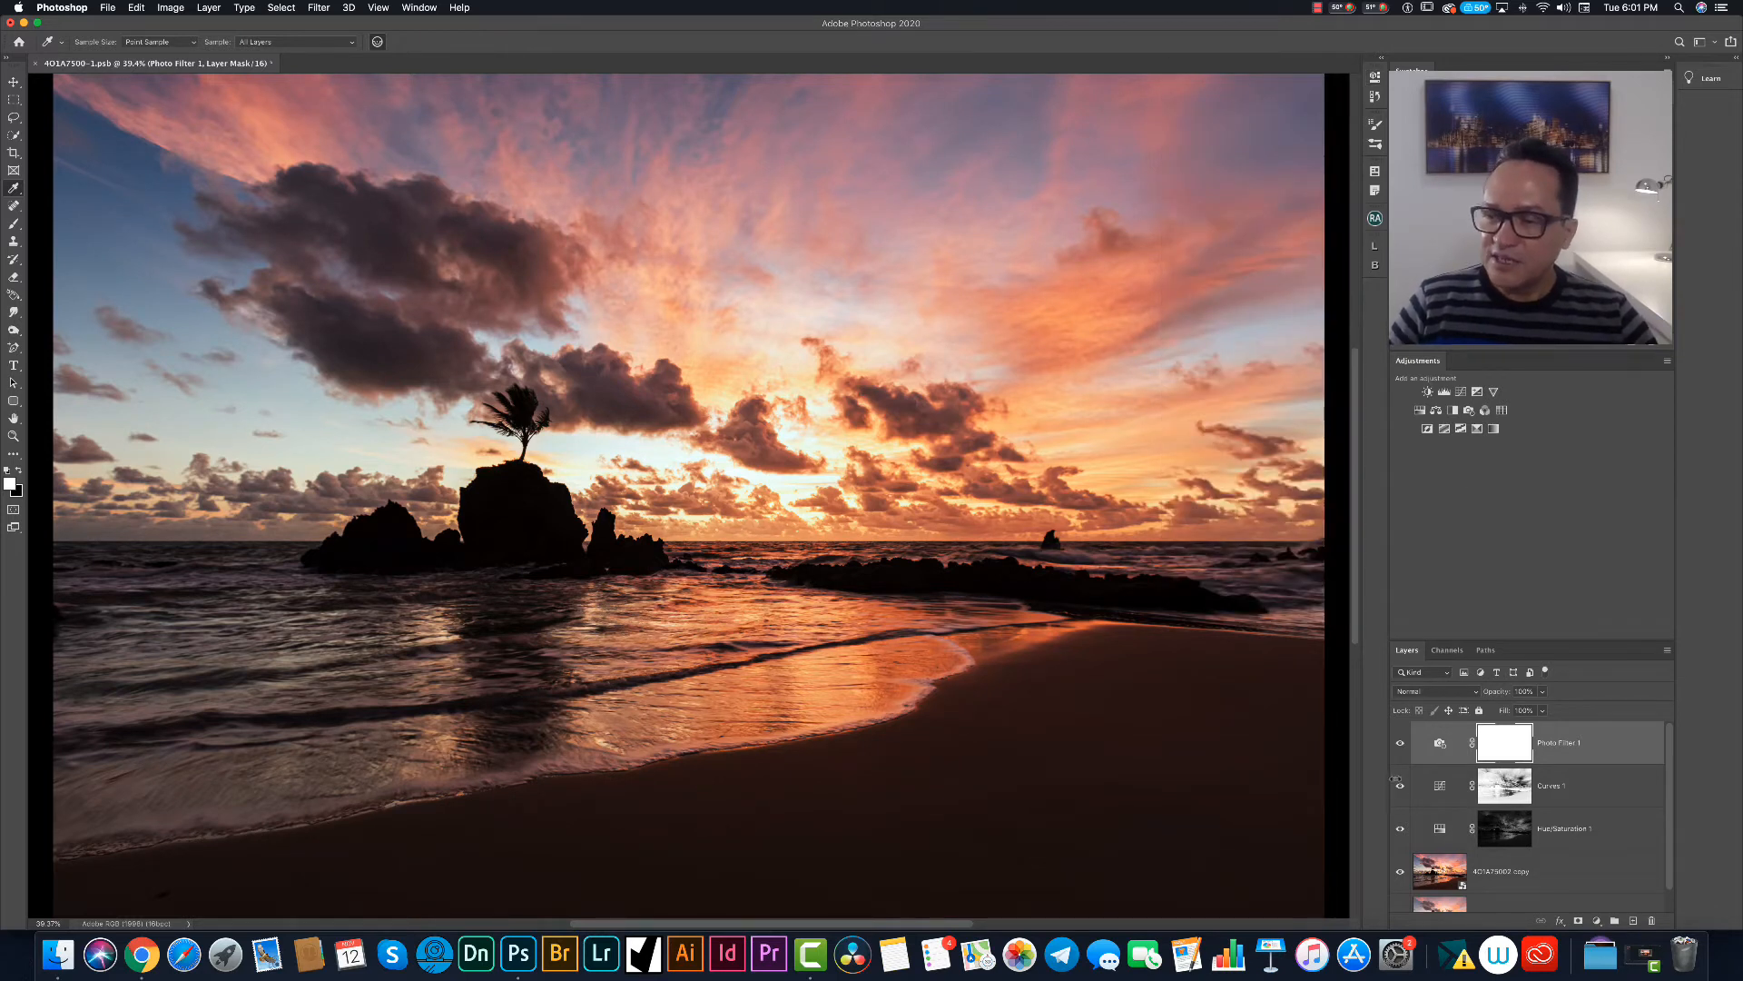
Compare the image with and without the Photo Filter layer.
{"action": "left_click", "coordinate": [1401, 745]}
{"action": "left_click", "coordinate": [1401, 744]}
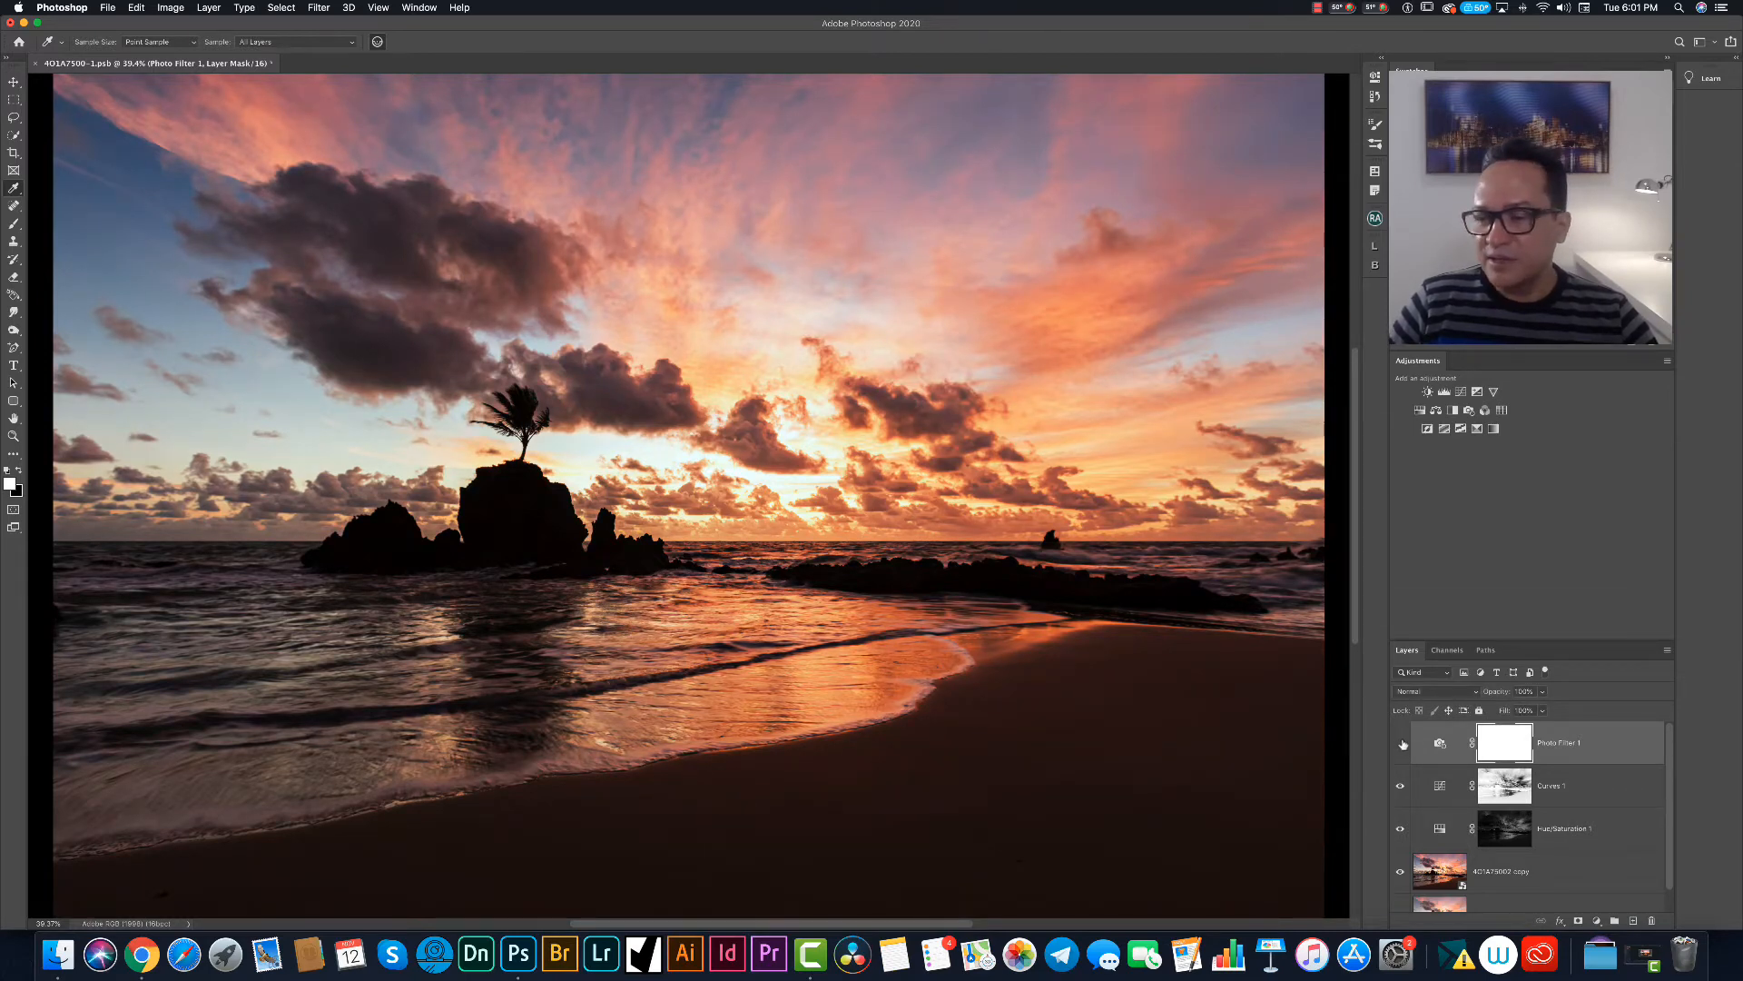
{"action": "left_click", "coordinate": [1401, 745]}
{"action": "left_click", "coordinate": [1401, 746]}
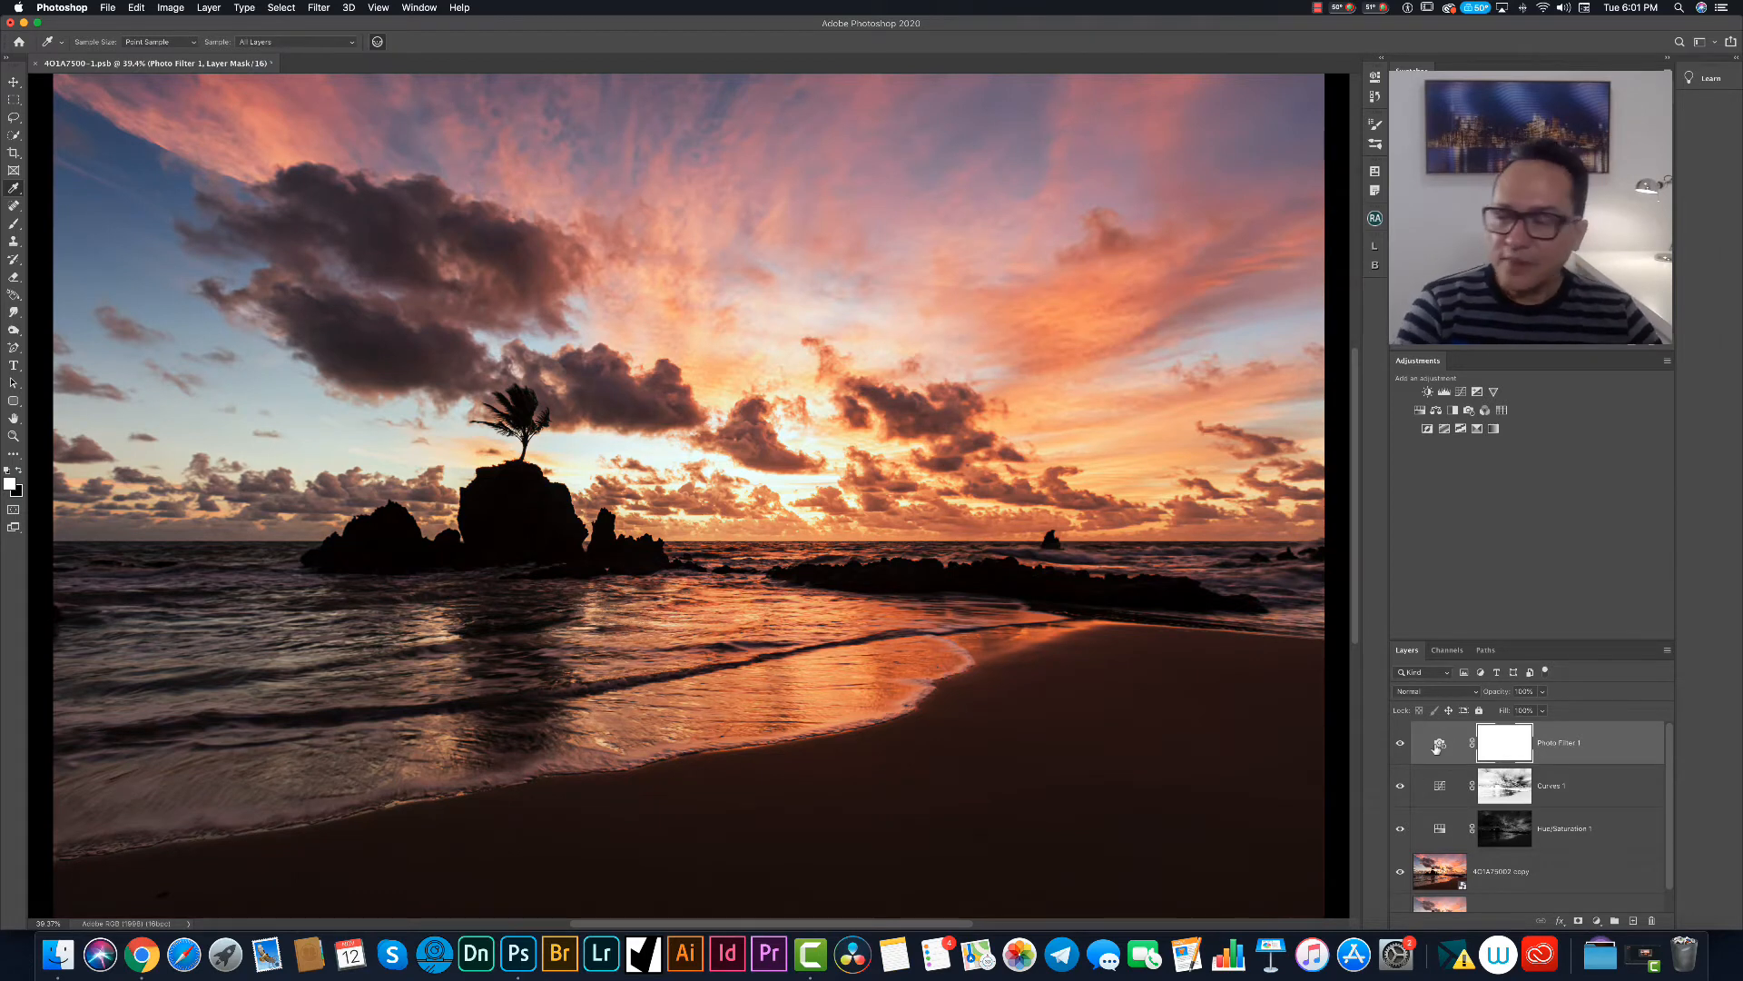
{"action": "double_click", "coordinate": [1573, 744]}
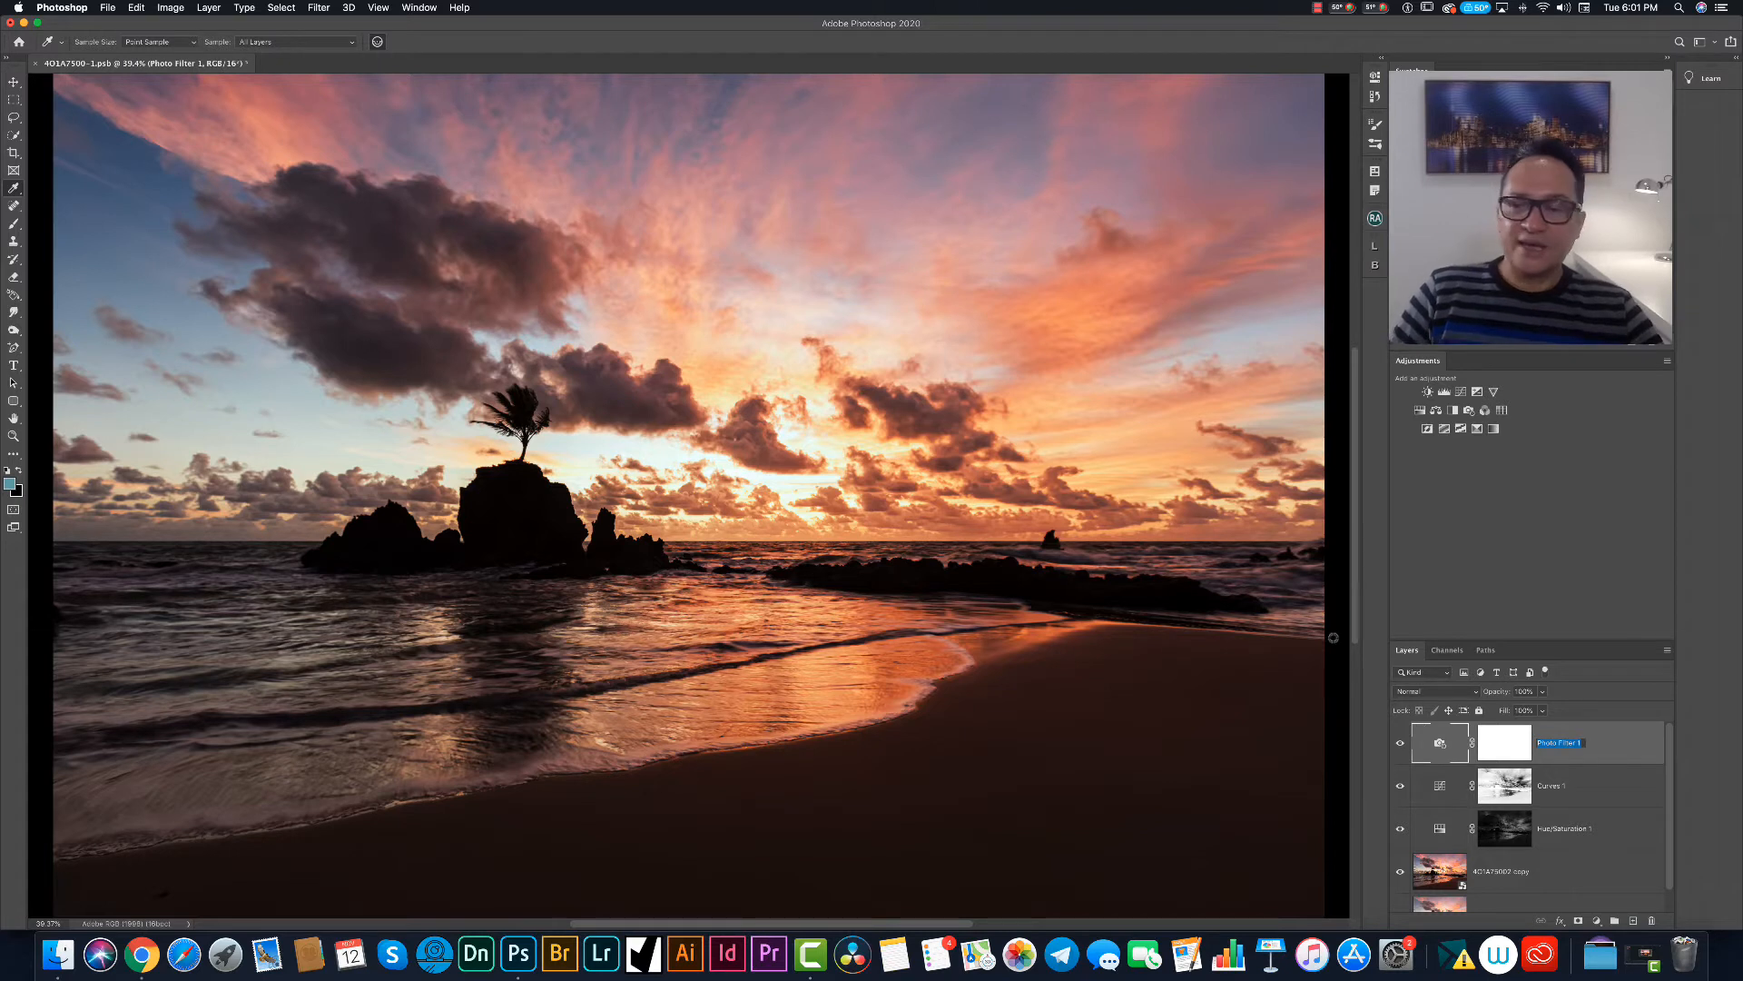
{"action": "key", "text": "Return"}
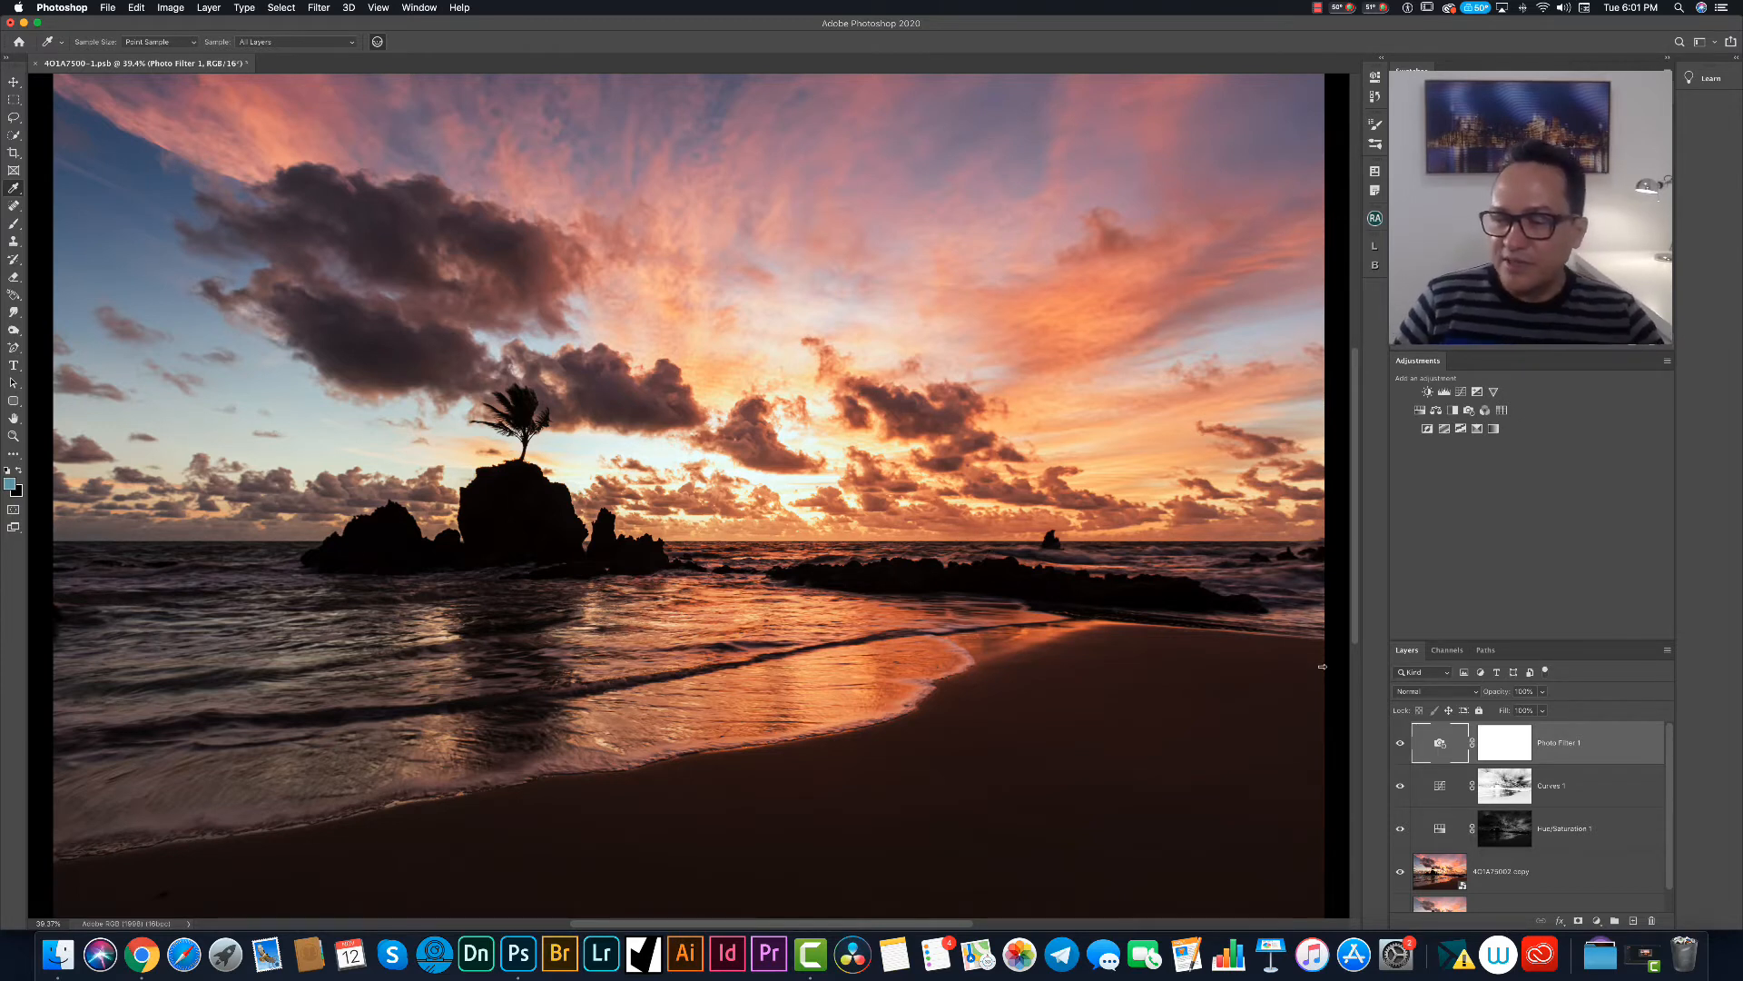
Stamp all visible layers into a new layer above Photo Filter 1 and duplicate that merged layer.
{"action": "key", "text": "super+alt+shift+n"}
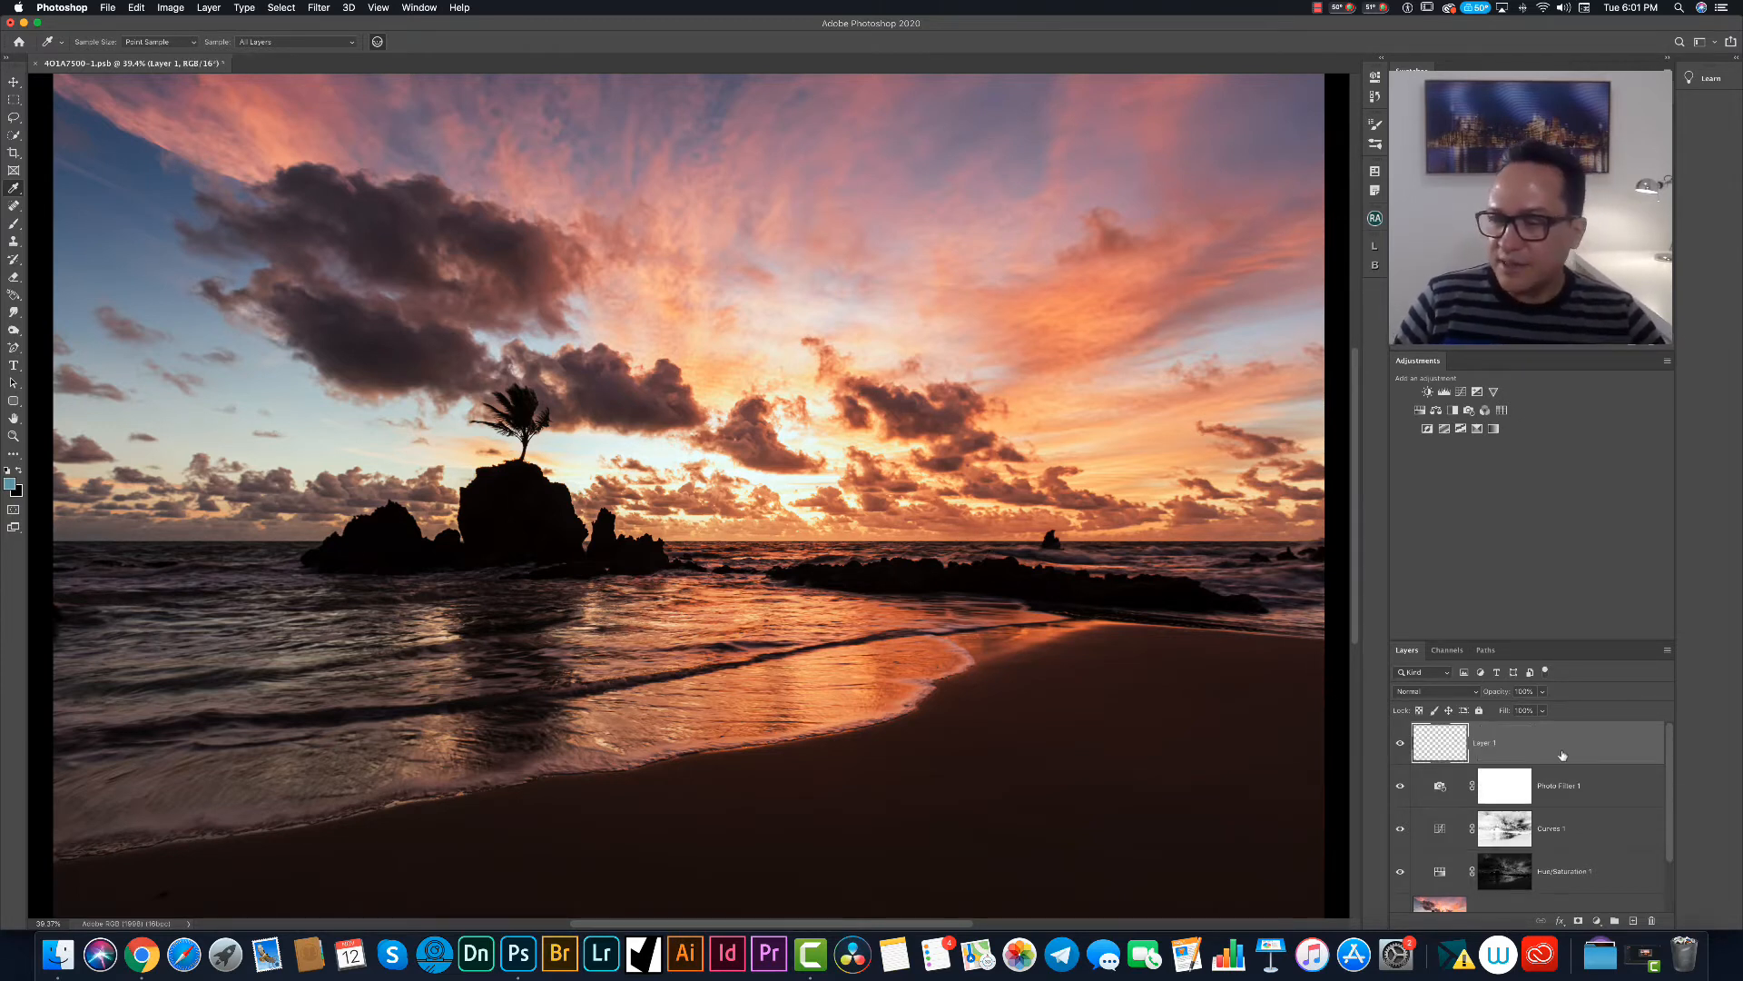
{"action": "key", "text": "super+alt+shift+e"}
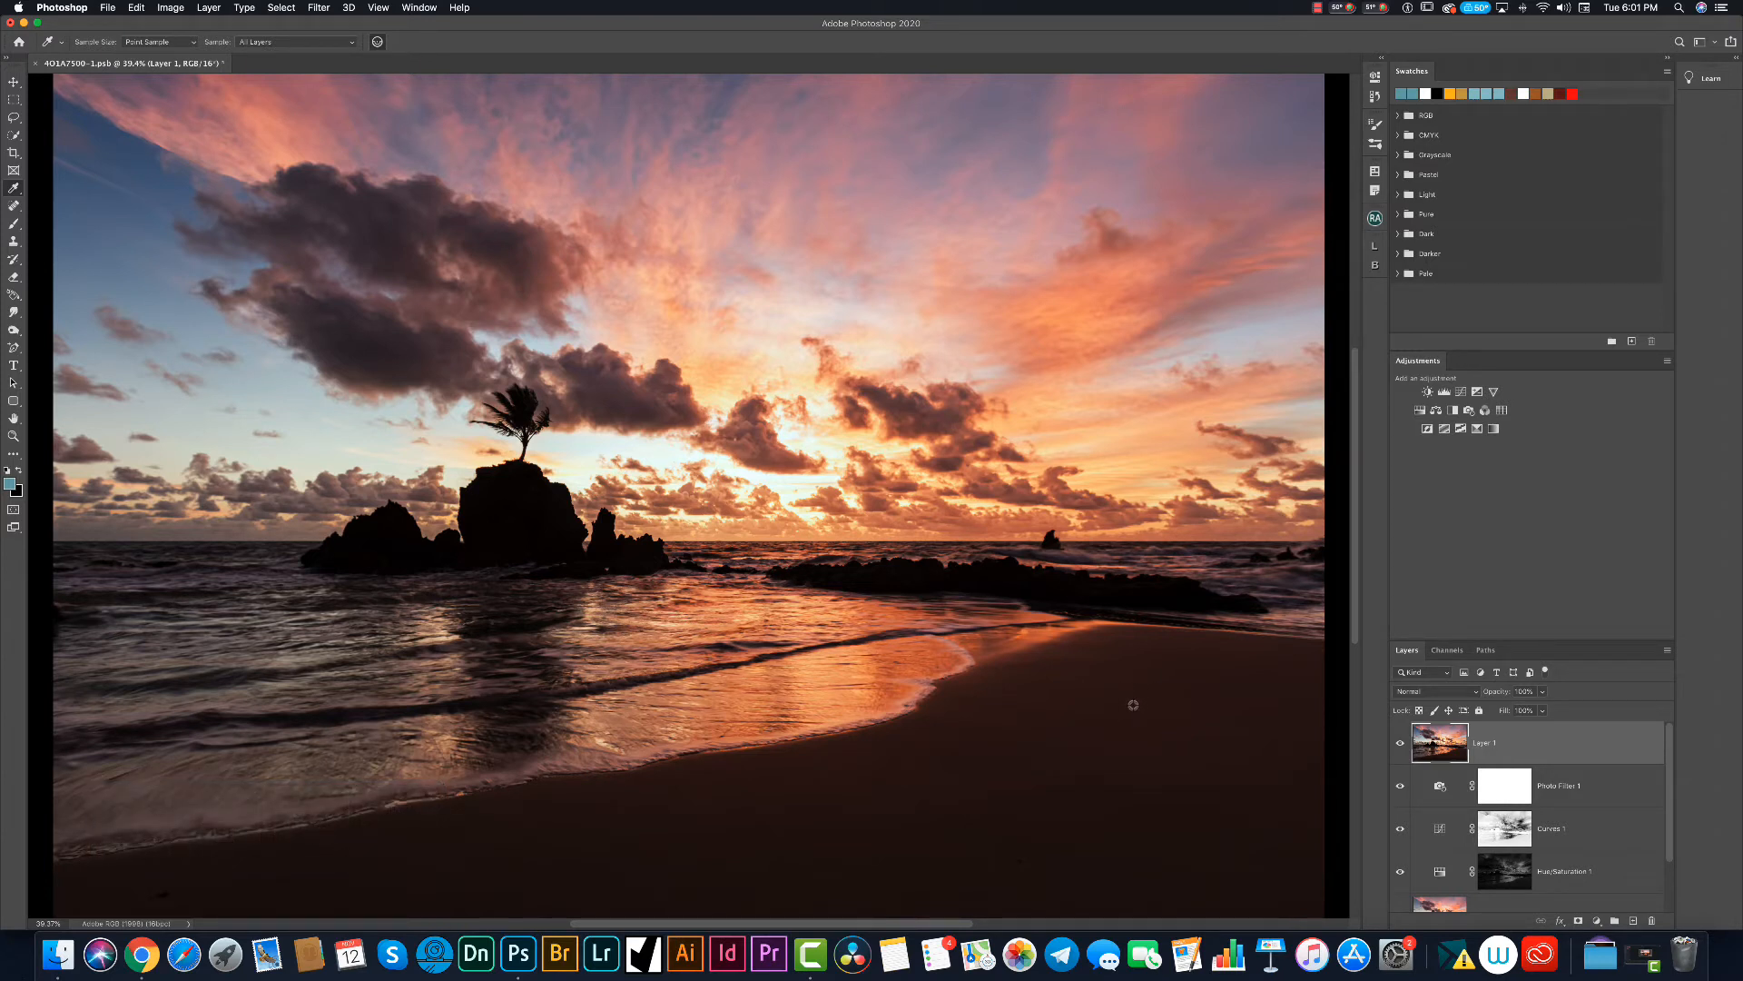
{"action": "key", "text": "super+j"}
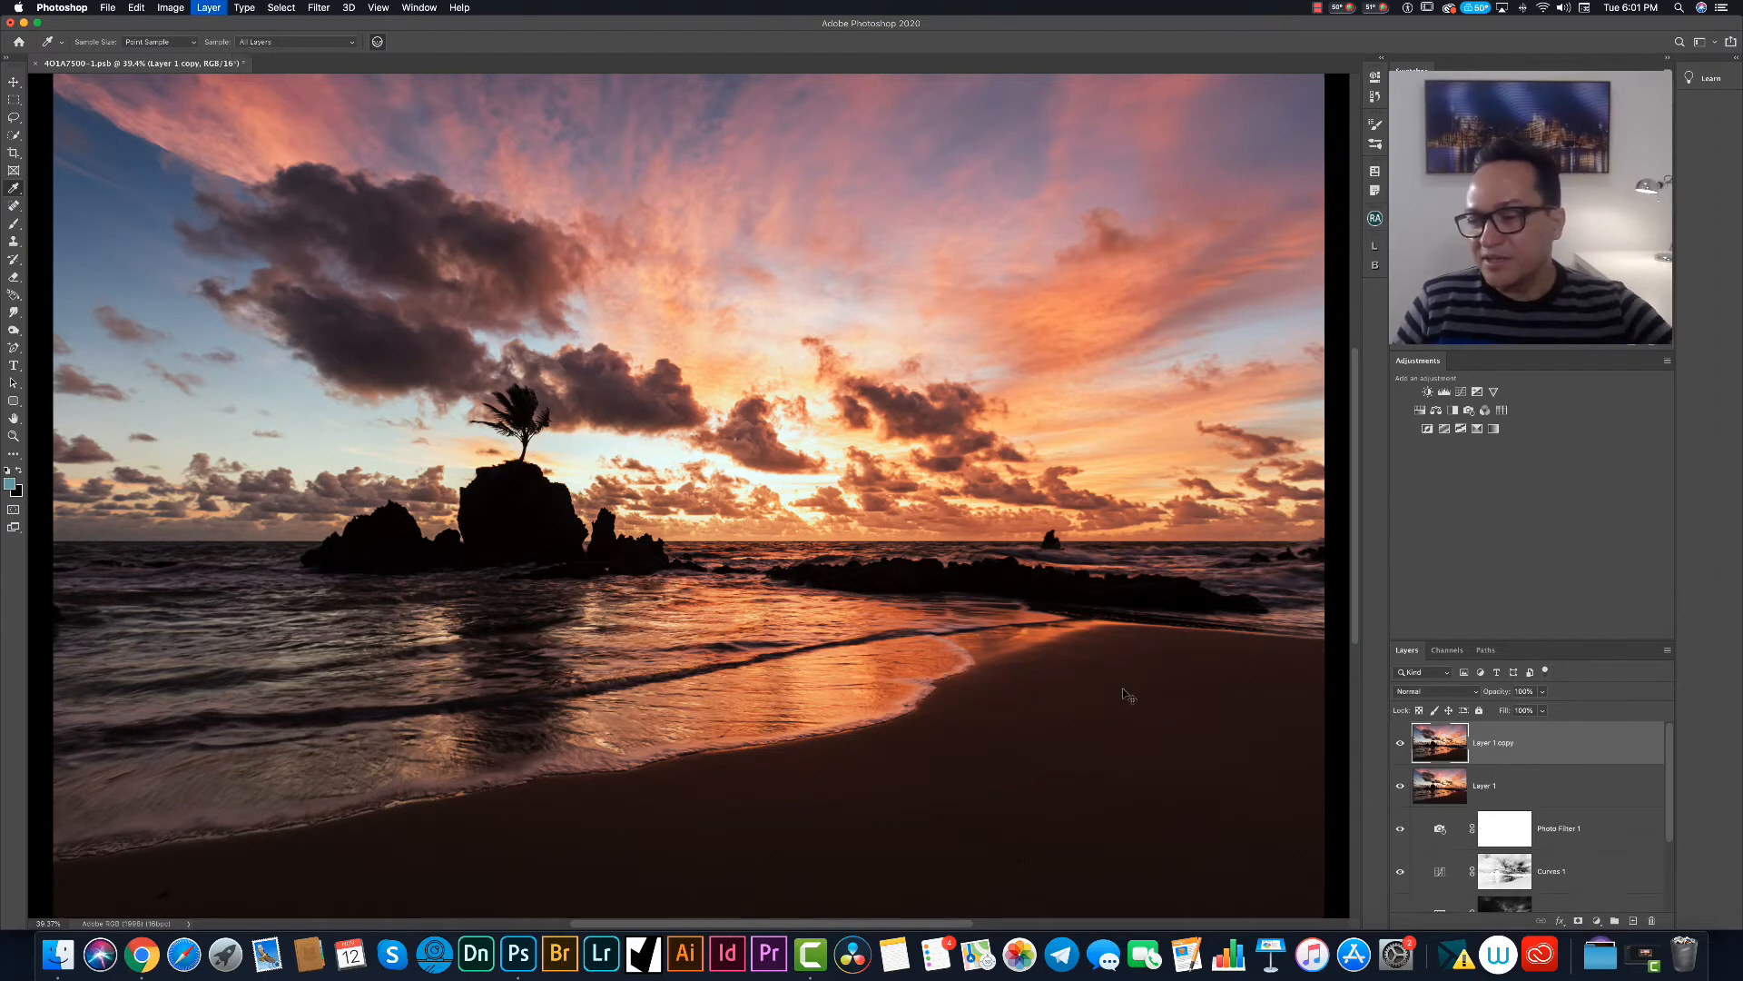
Hide the top merged copy, rename the lower merged layer Luminosity, and rename the top copy Color.
{"action": "left_click", "coordinate": [1400, 743]}
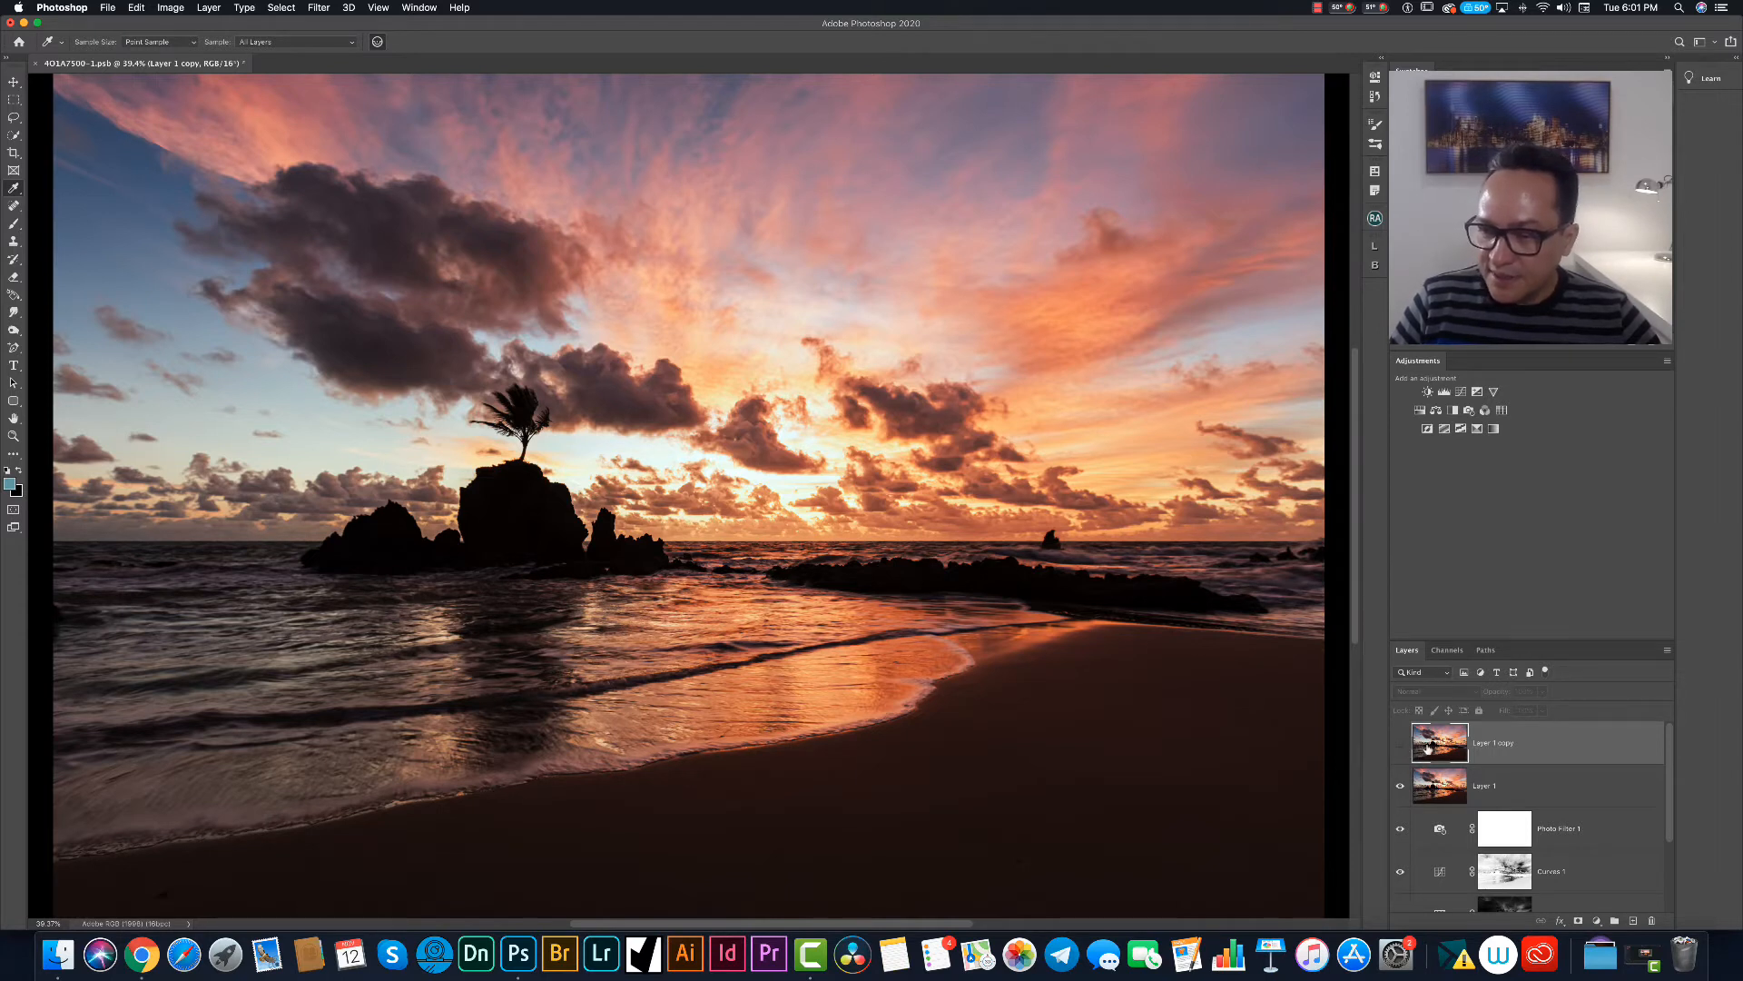
{"action": "left_click", "coordinate": [1501, 788]}
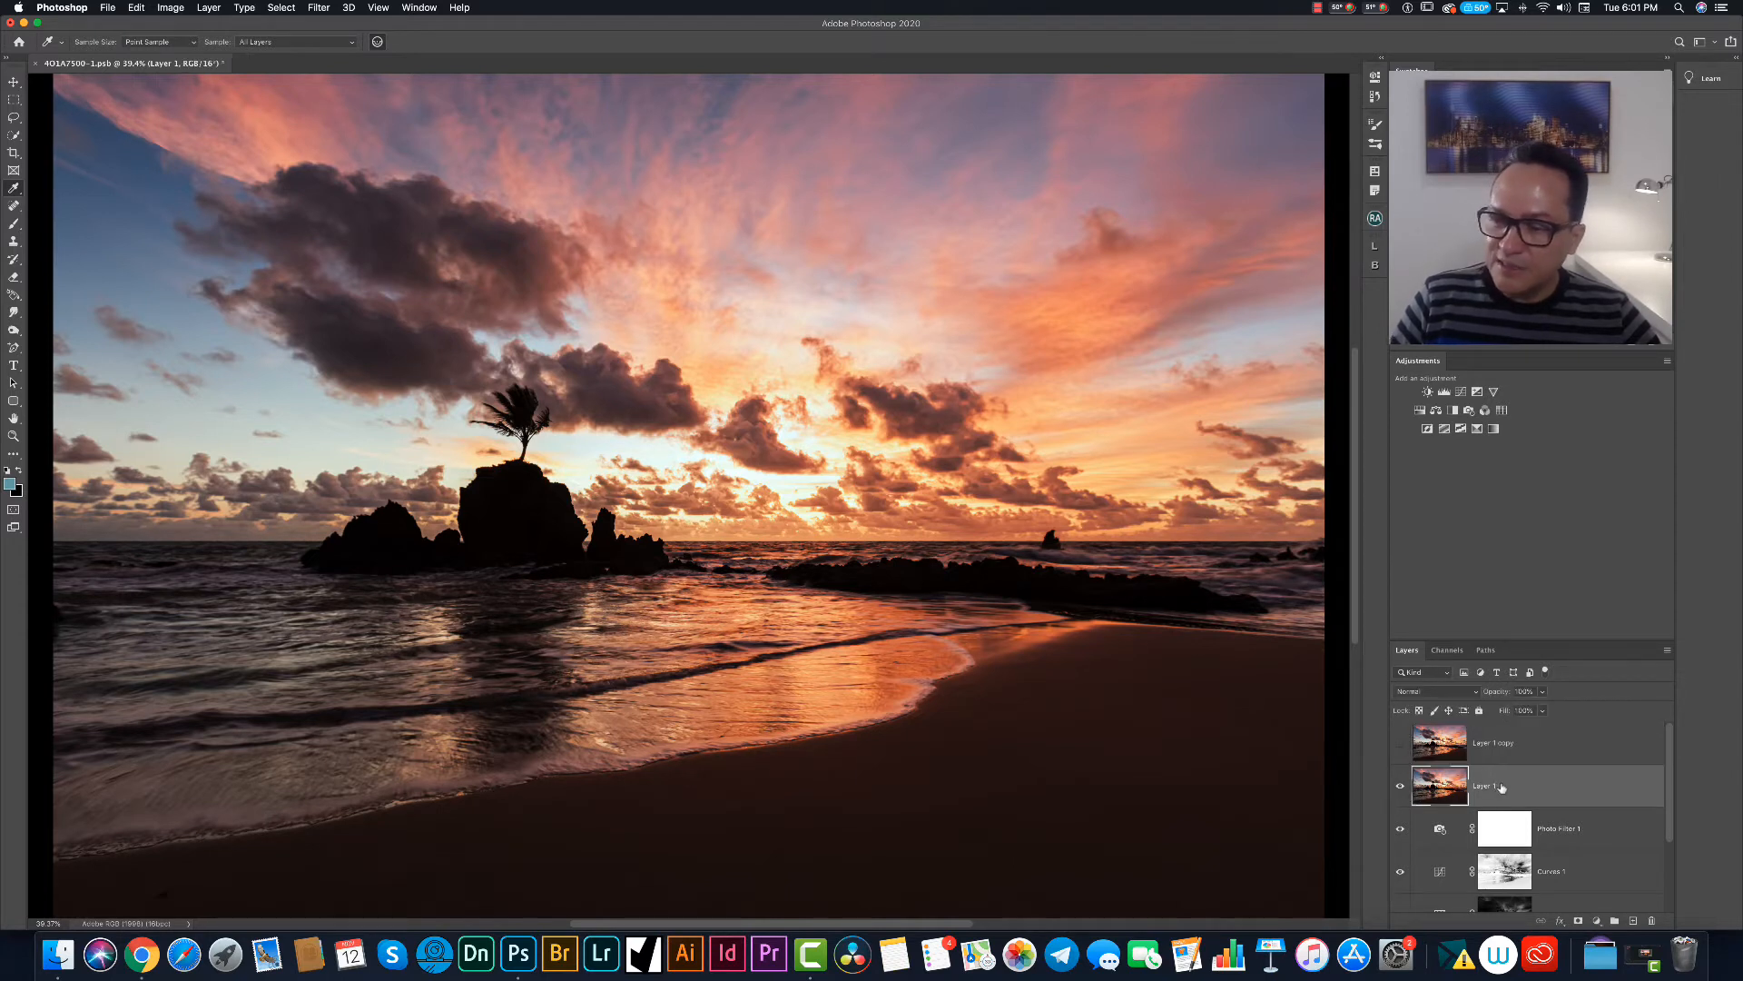
{"action": "double_click", "coordinate": [1485, 787]}
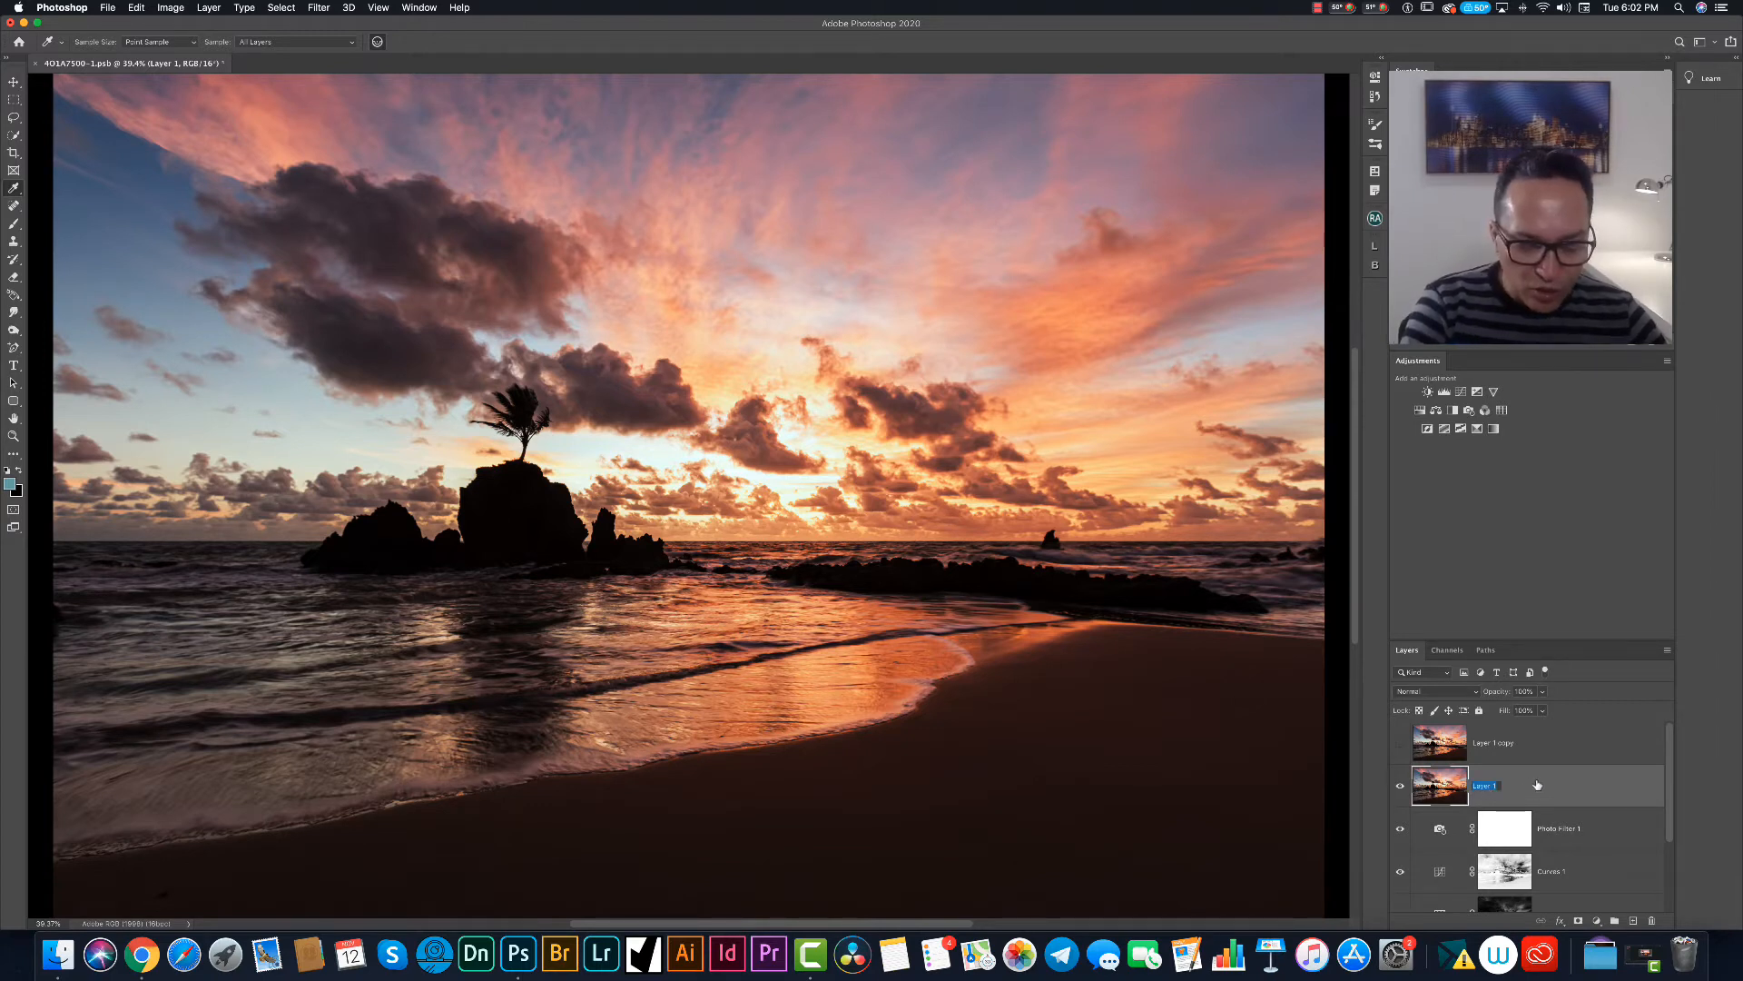
{"action": "type", "text": "Luminosity"}
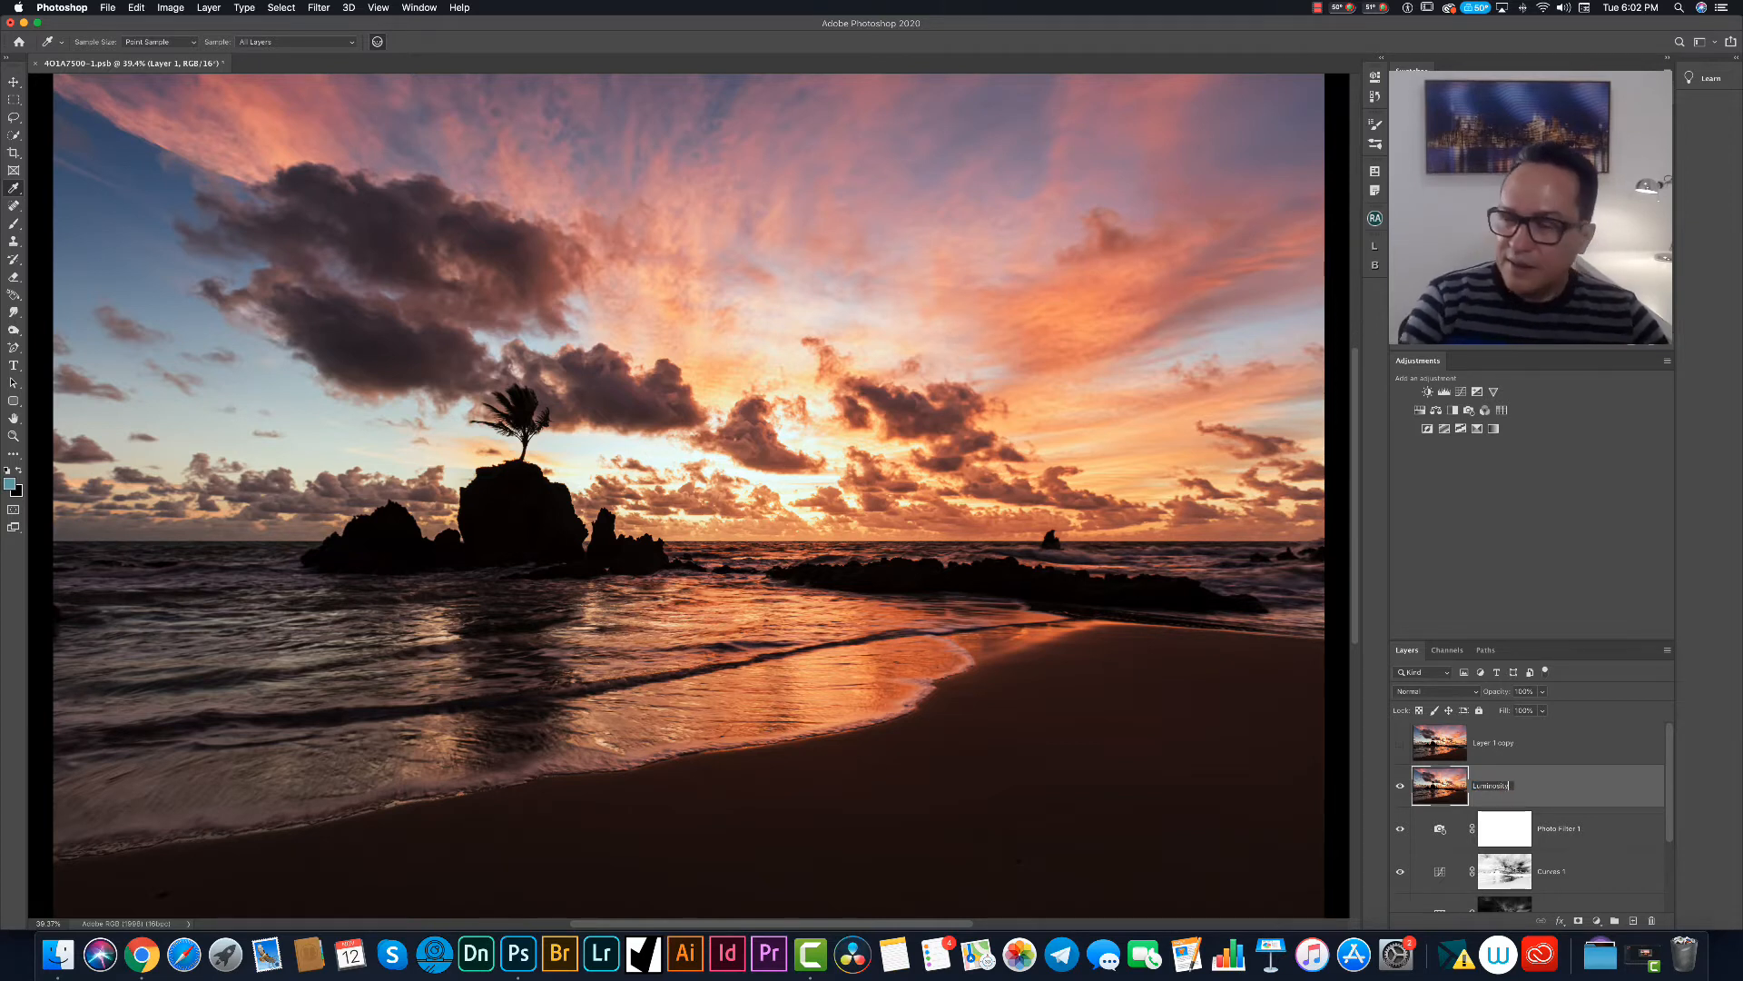
{"action": "key", "text": "Return"}
{"action": "double_click", "coordinate": [1504, 745]}
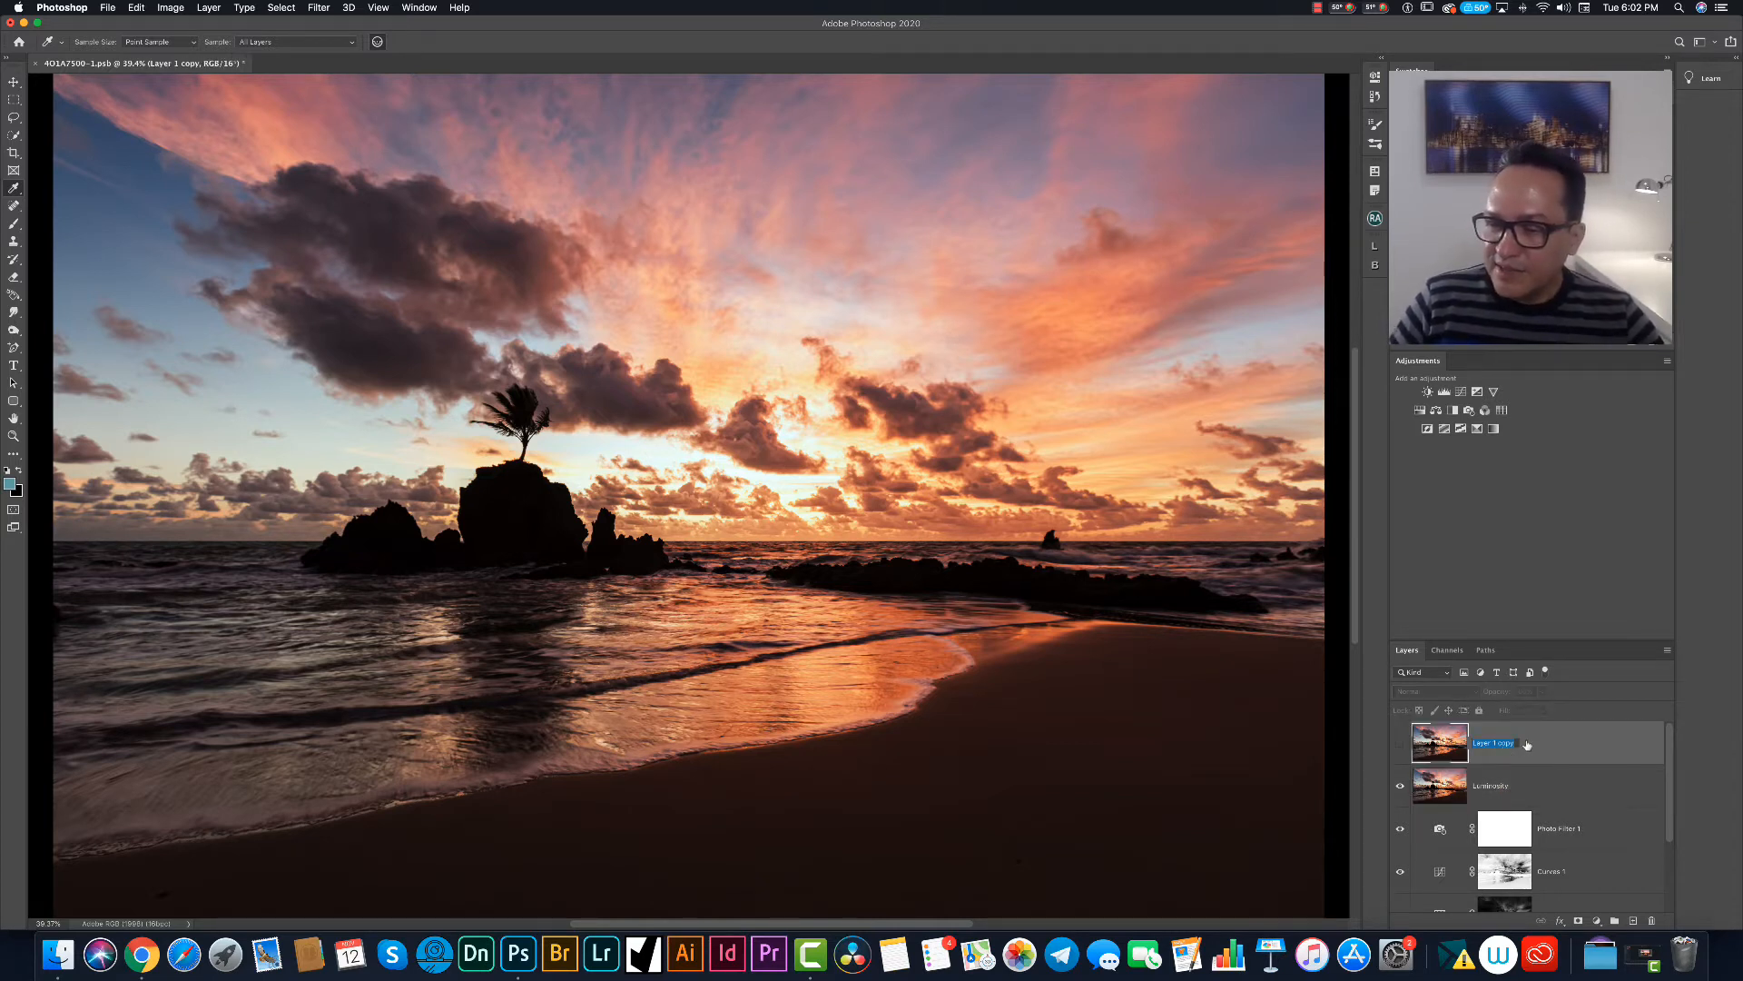
{"action": "type", "text": "Color"}
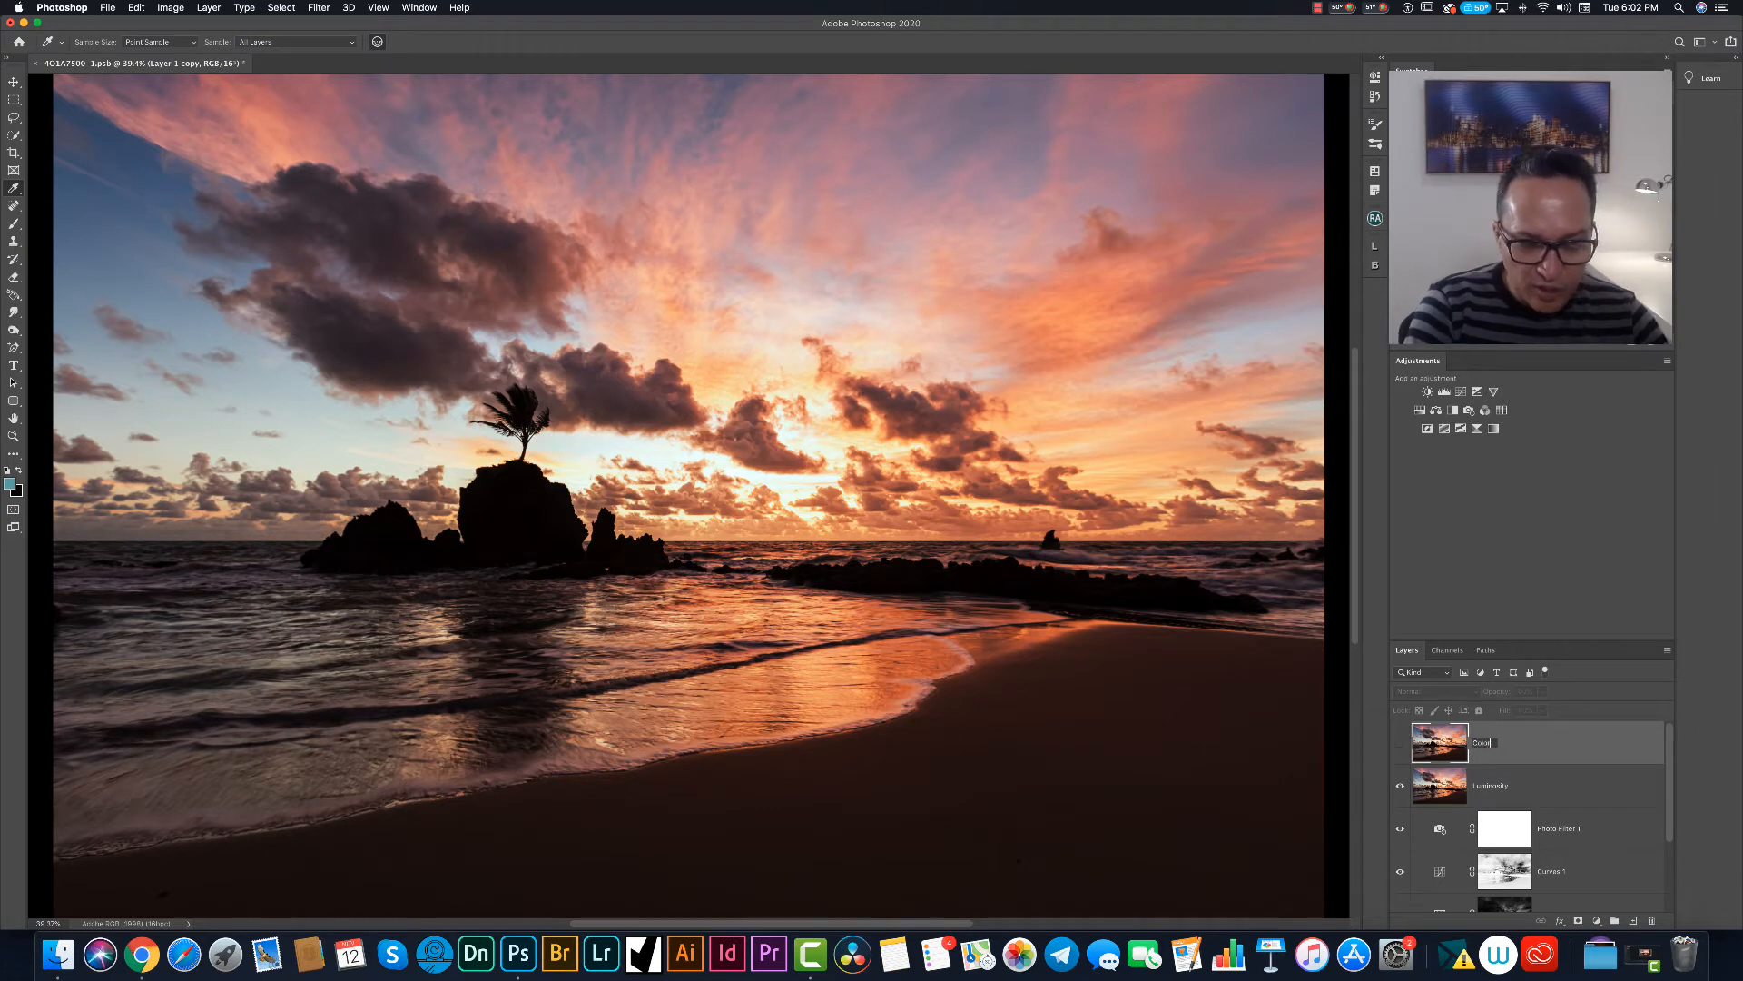
{"action": "key", "text": "Return"}
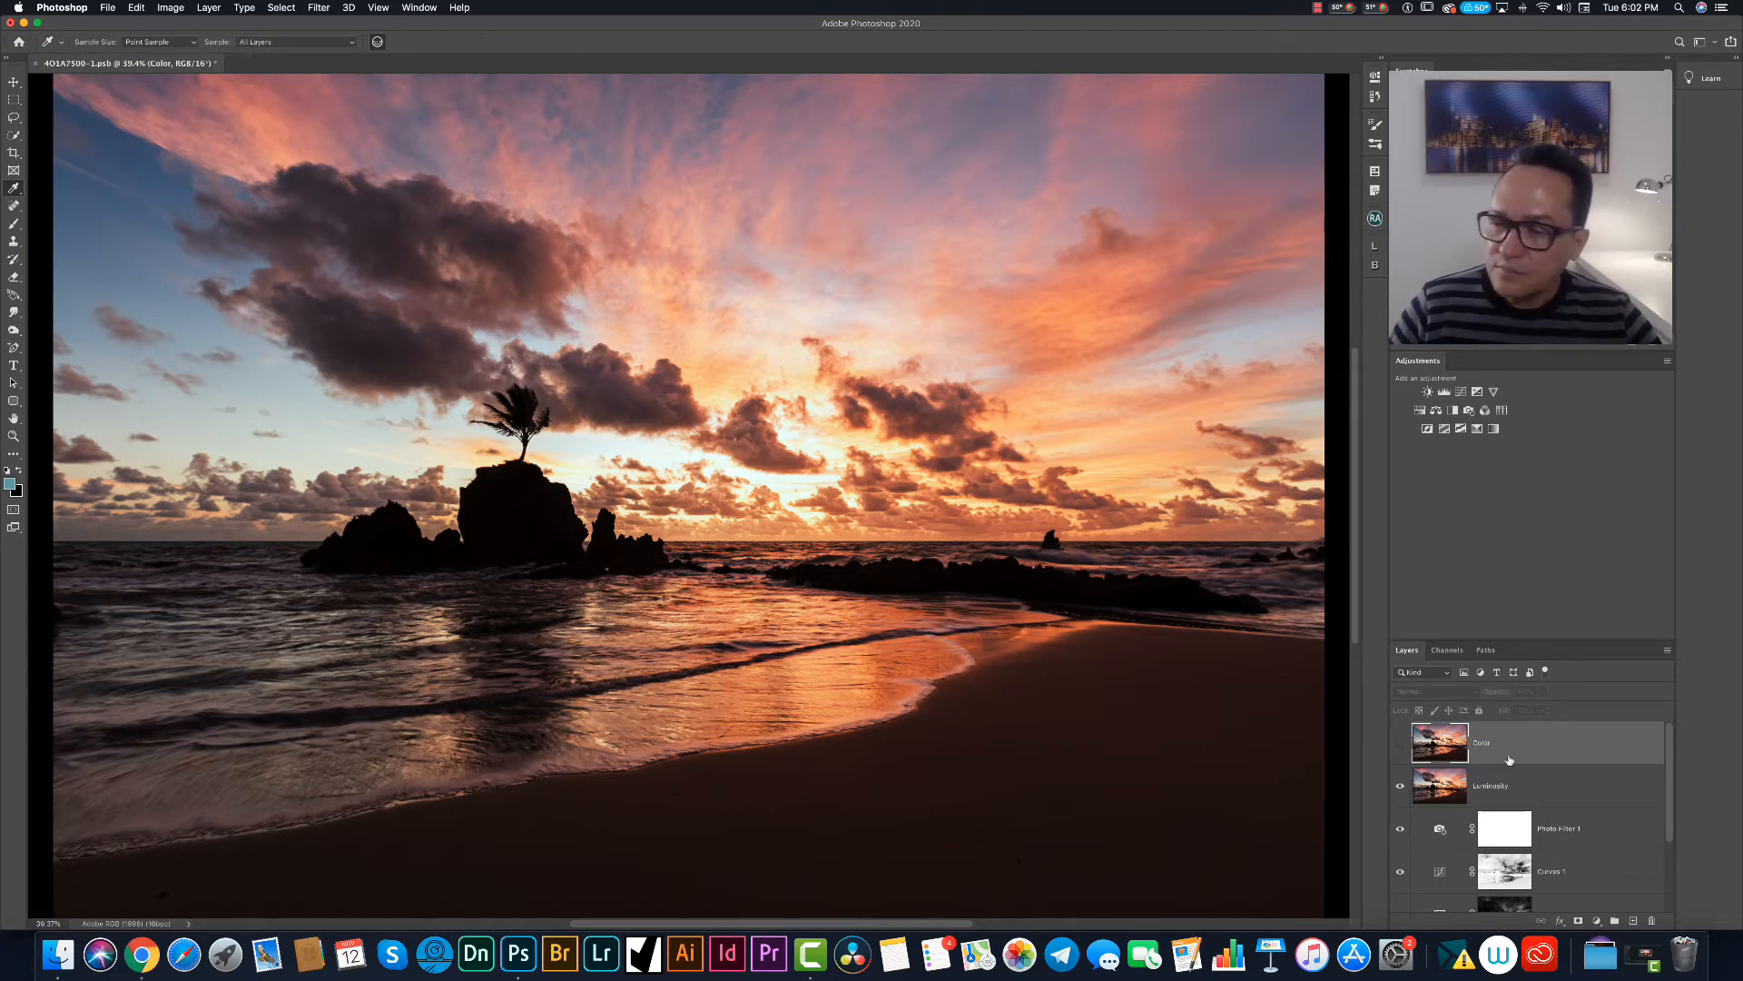
Convert the Luminosity layer to a smart object for smart filters.
{"action": "left_click", "coordinate": [1488, 793]}
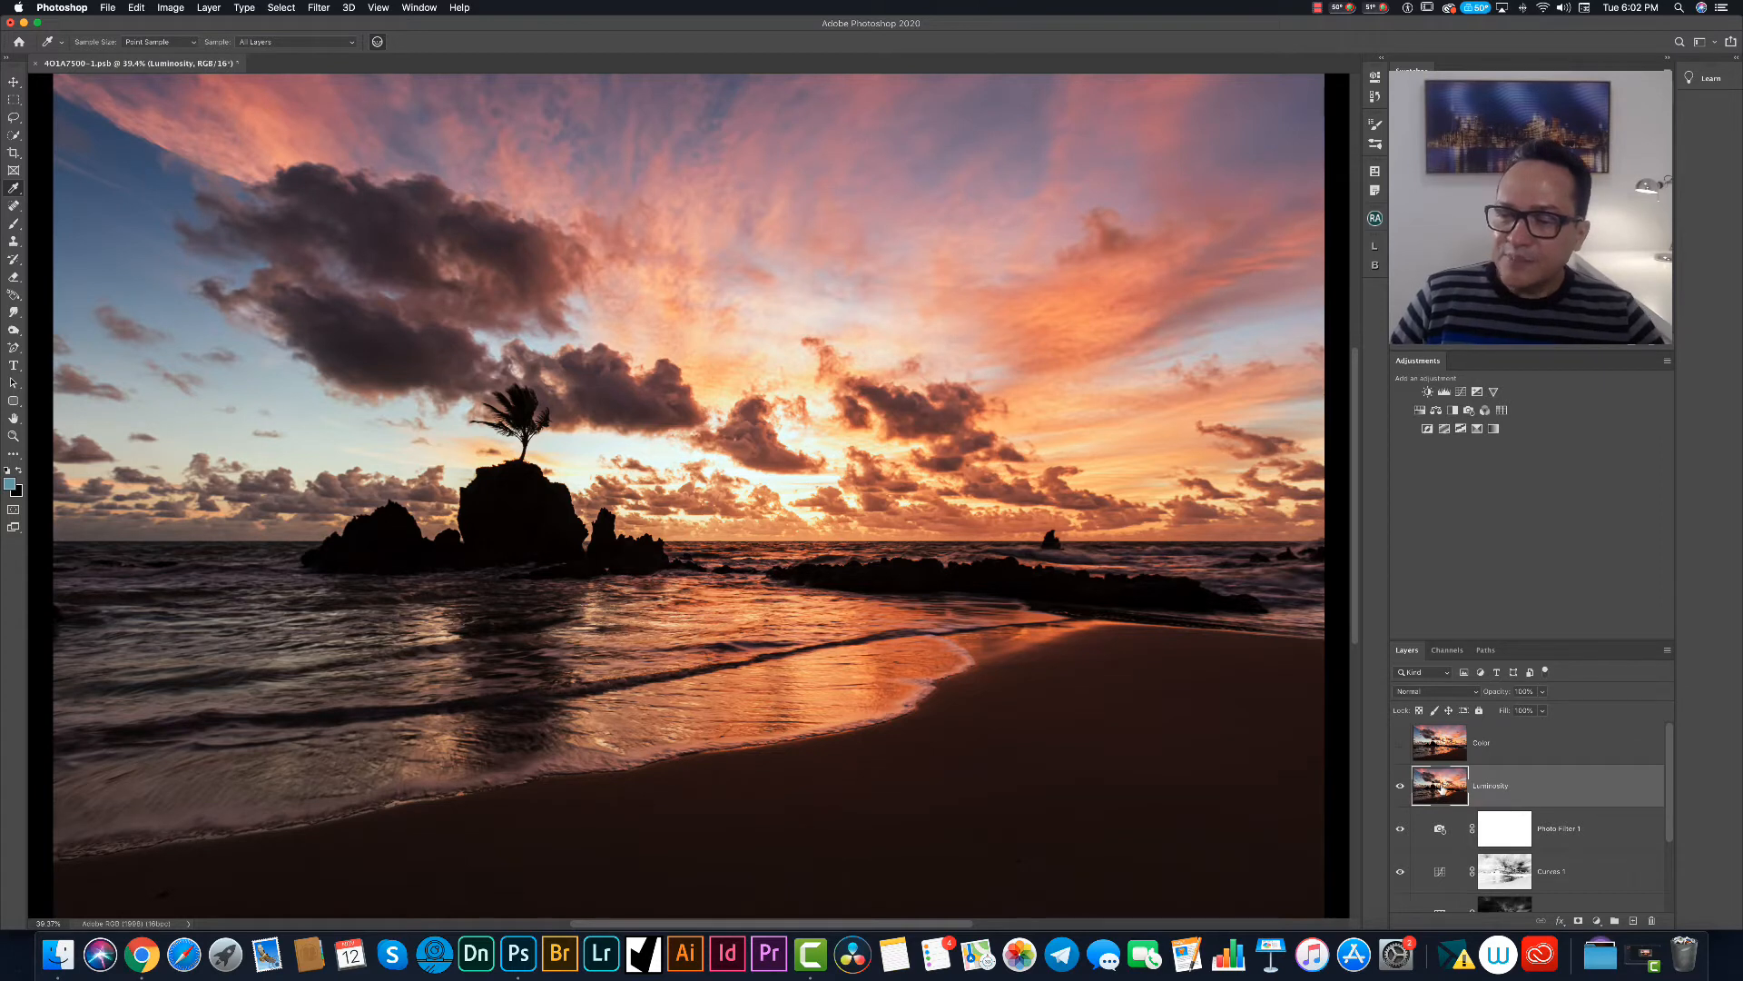
{"action": "left_click", "coordinate": [324, 9]}
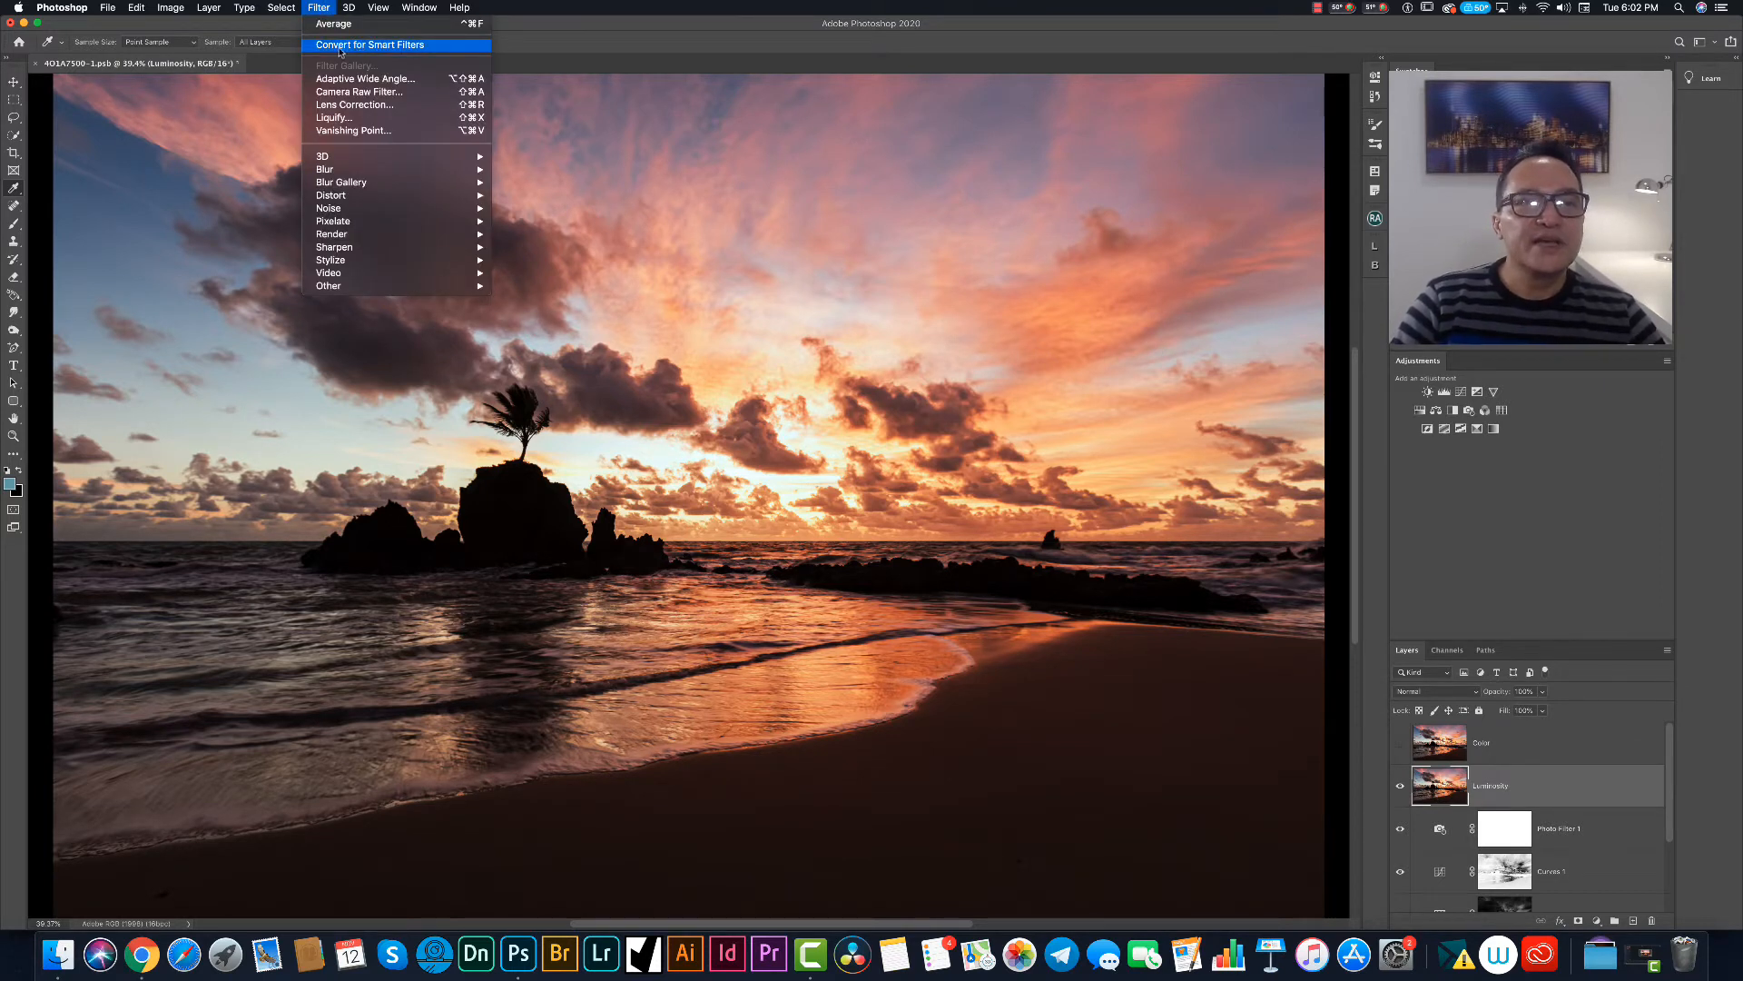
{"action": "left_click", "coordinate": [386, 47]}
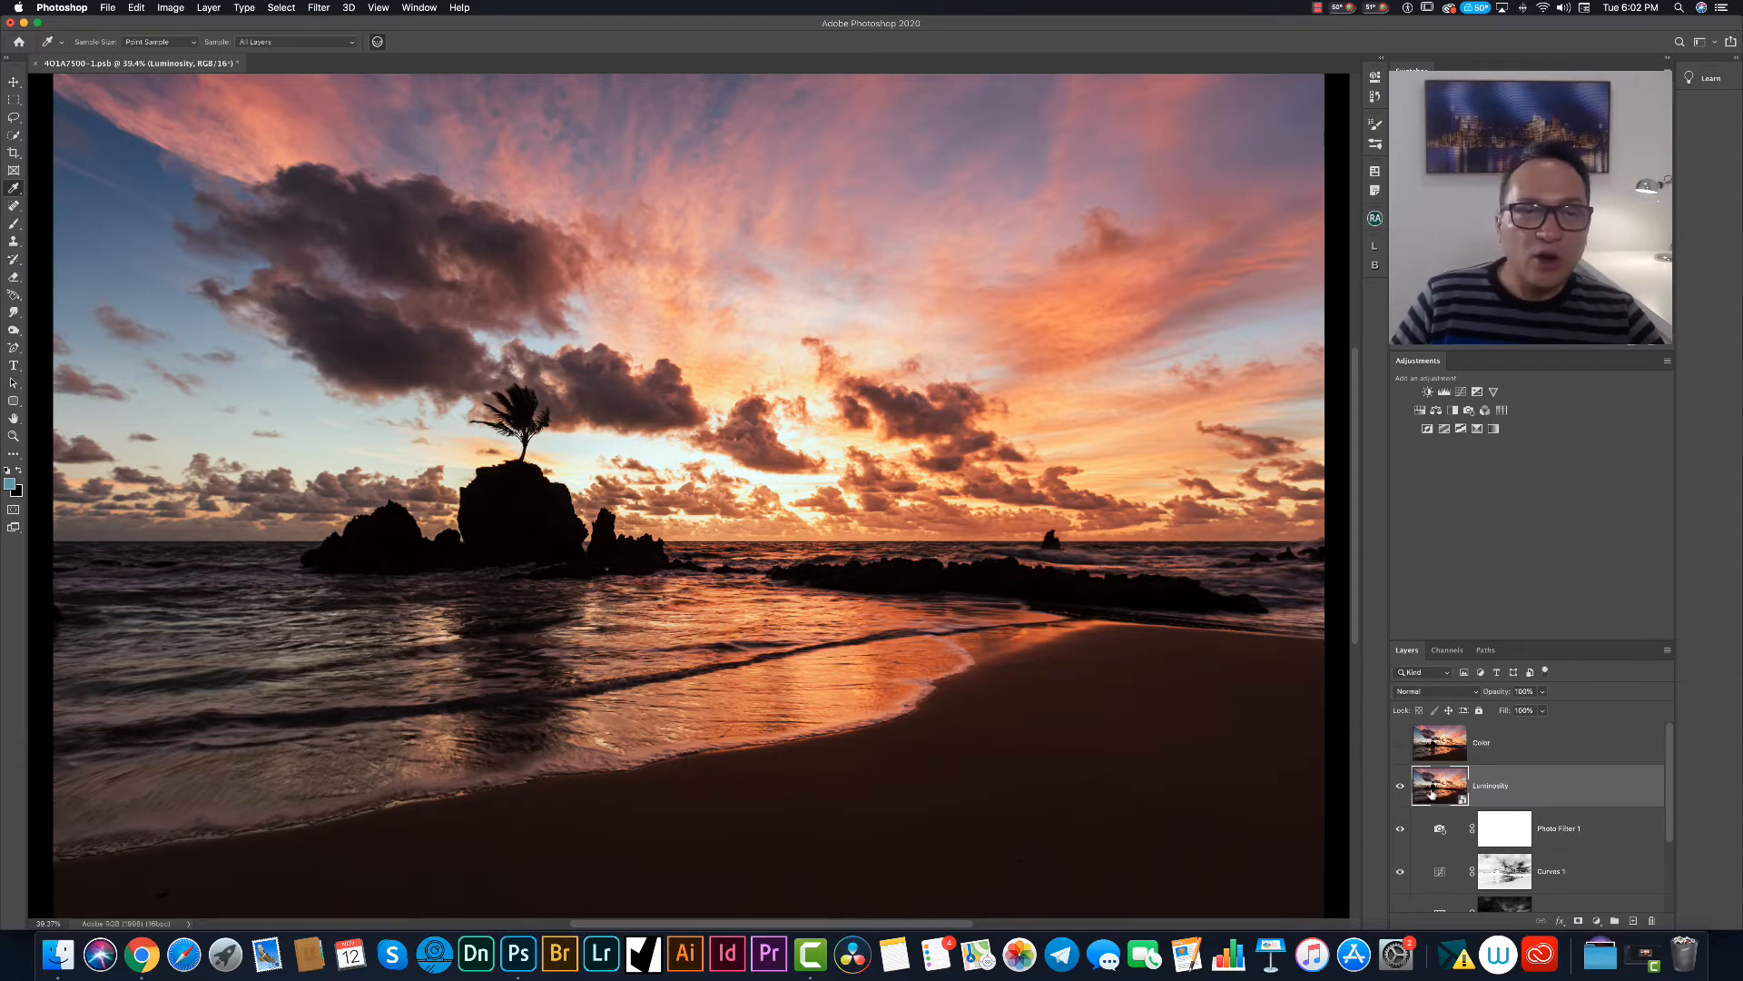
Apply the Camera Raw Filter to Luminosity and set Highlights -67, Shadows +74, Whites about +36 and Blacks +13.
{"action": "left_click", "coordinate": [323, 7]}
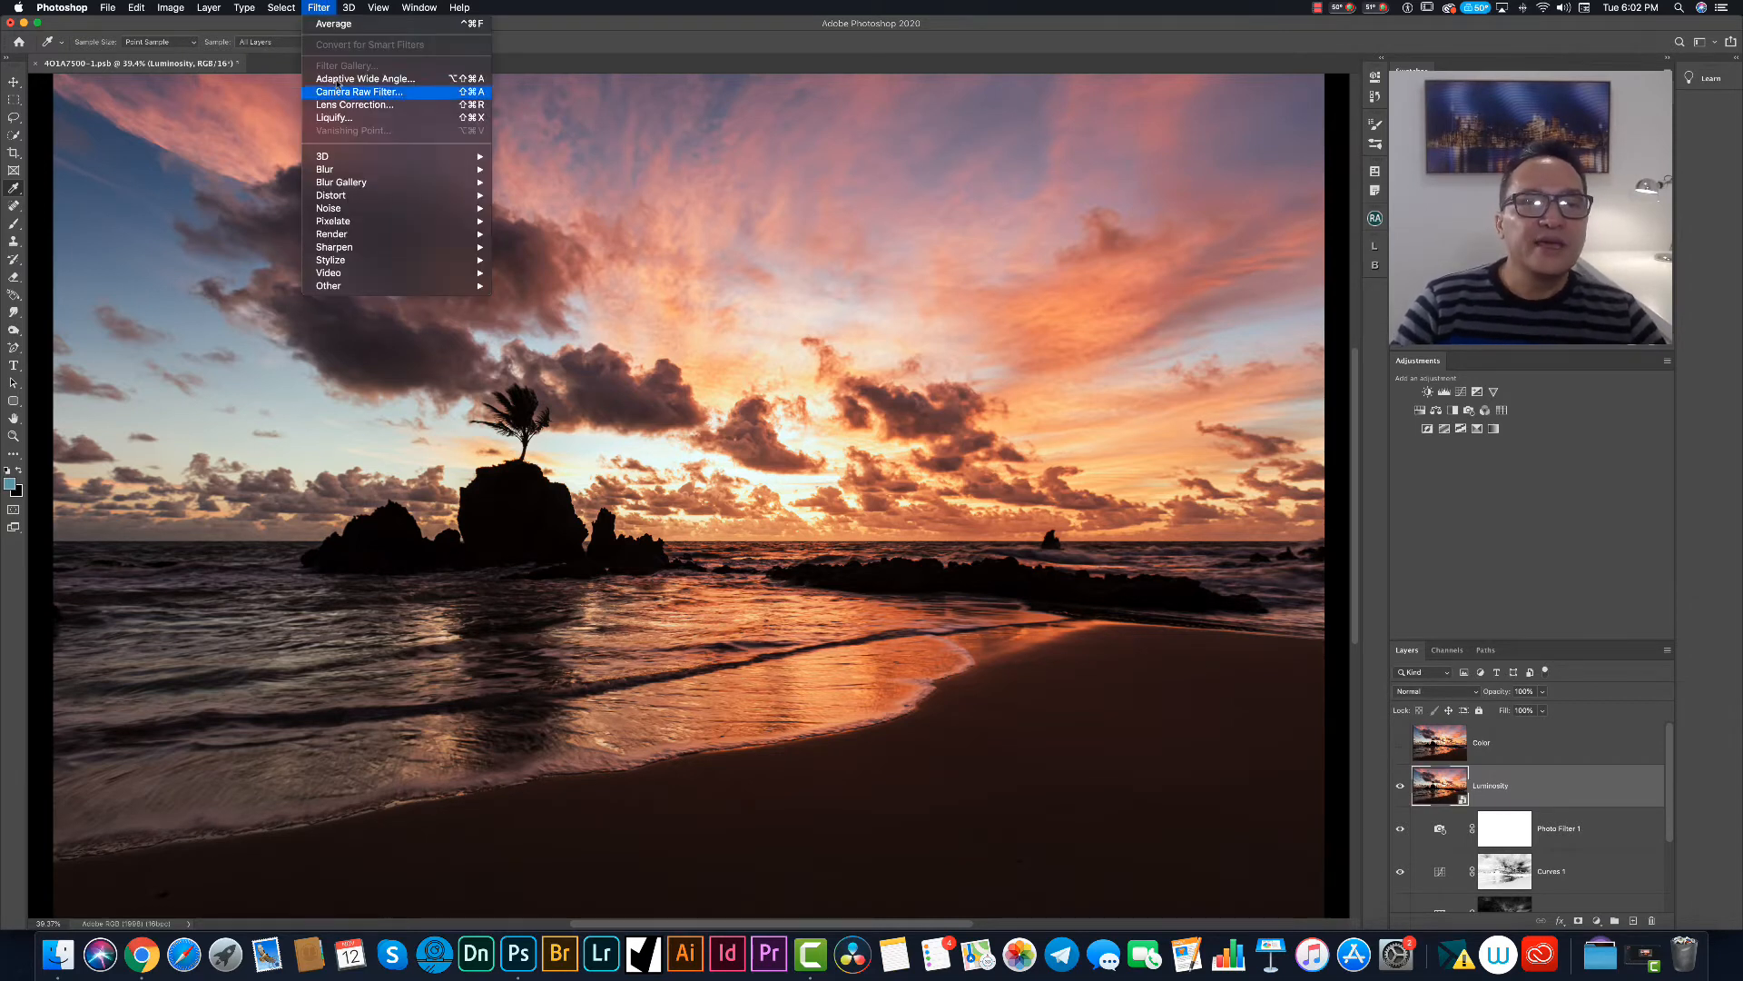
{"action": "left_click", "coordinate": [369, 93]}
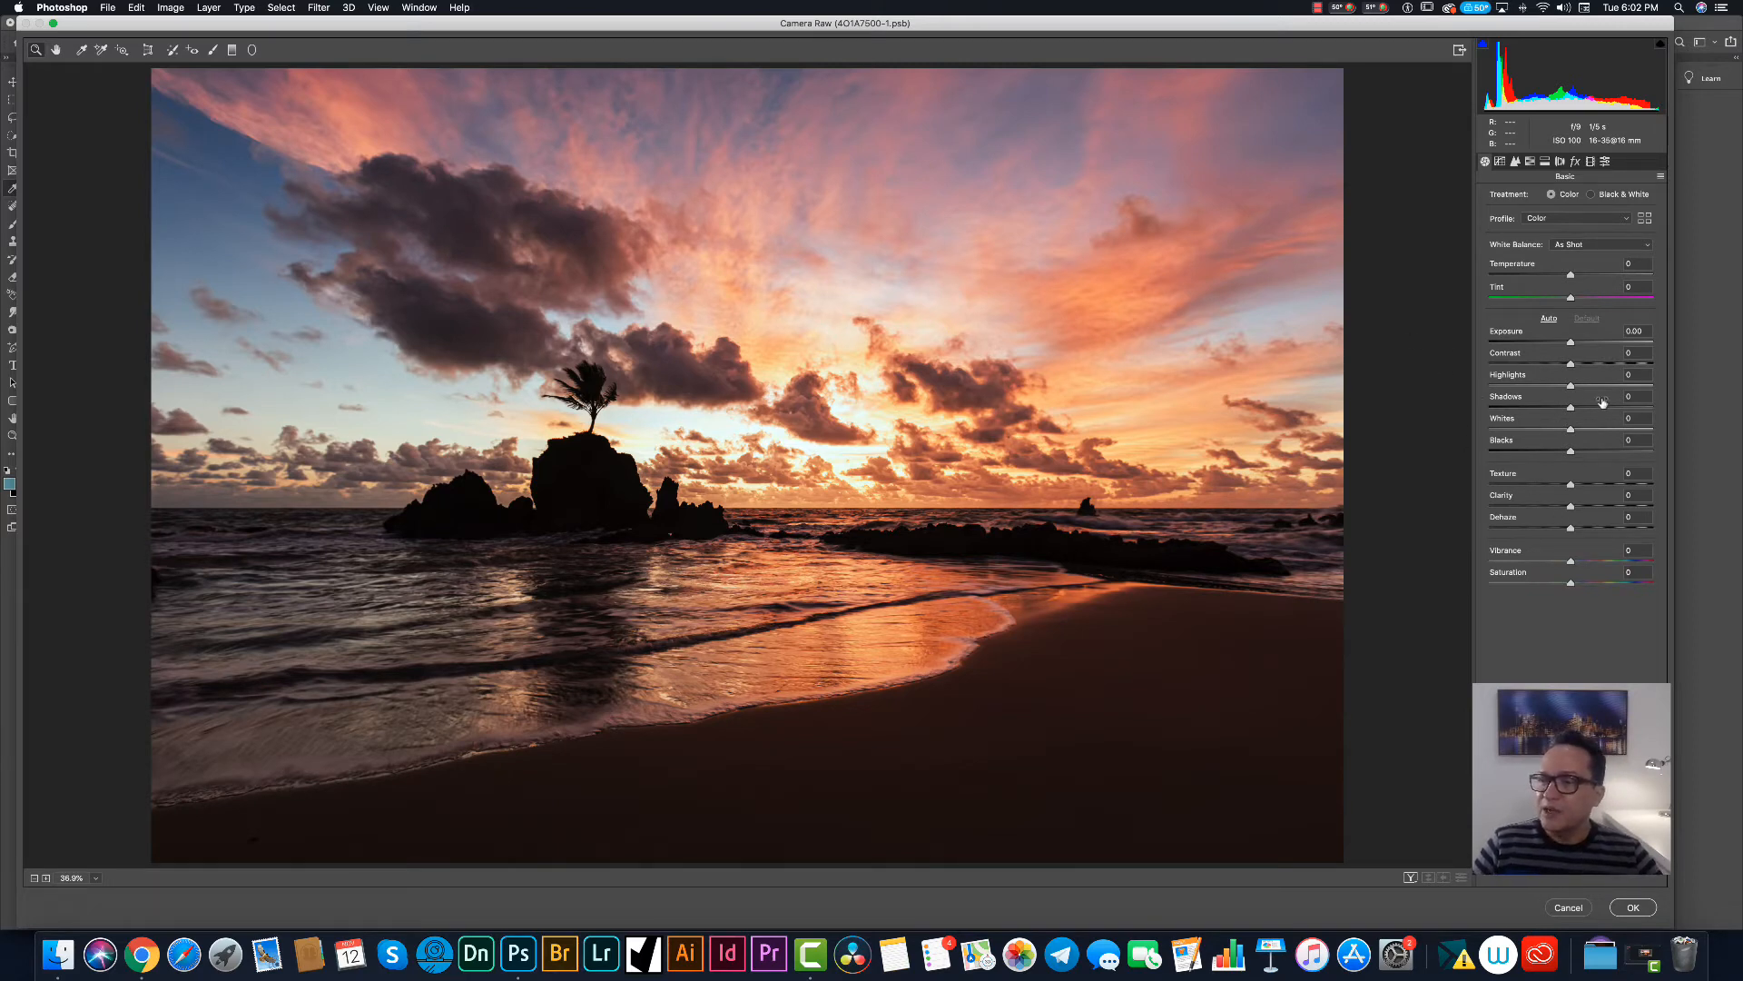
{"action": "left_click_drag", "start_coordinate": [1604, 409], "coordinate": [1631, 411]}
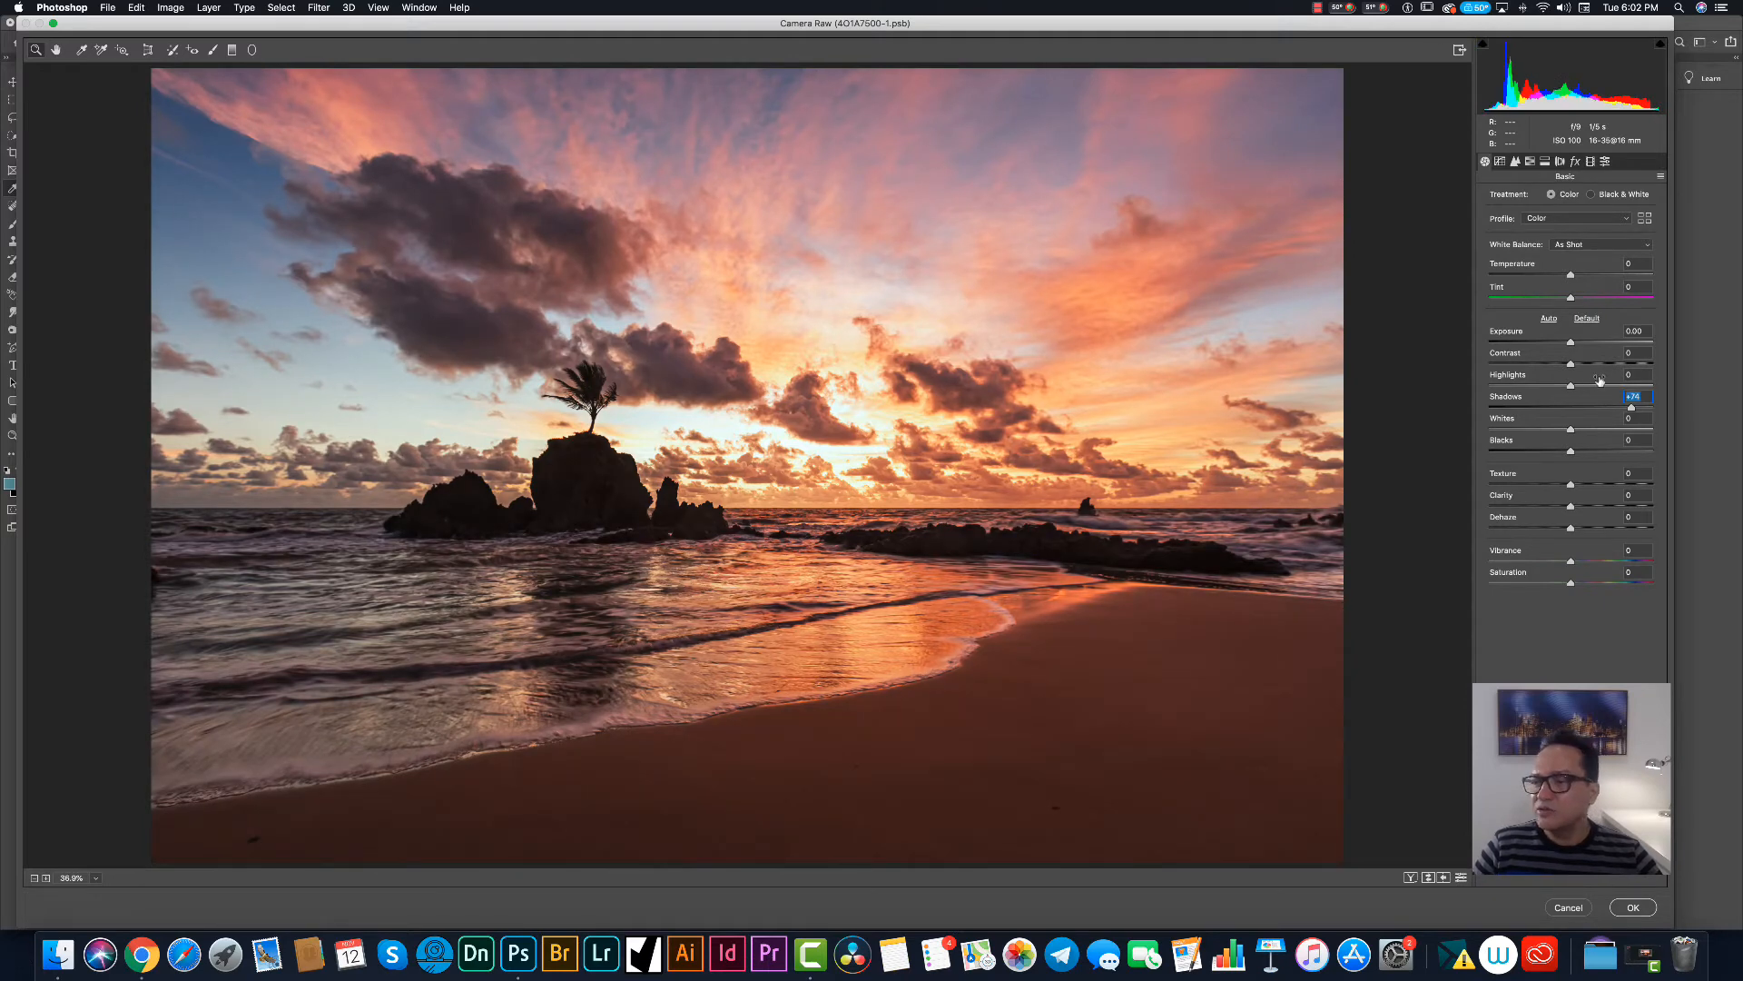
{"action": "left_click_drag", "start_coordinate": [1535, 386], "coordinate": [1591, 444]}
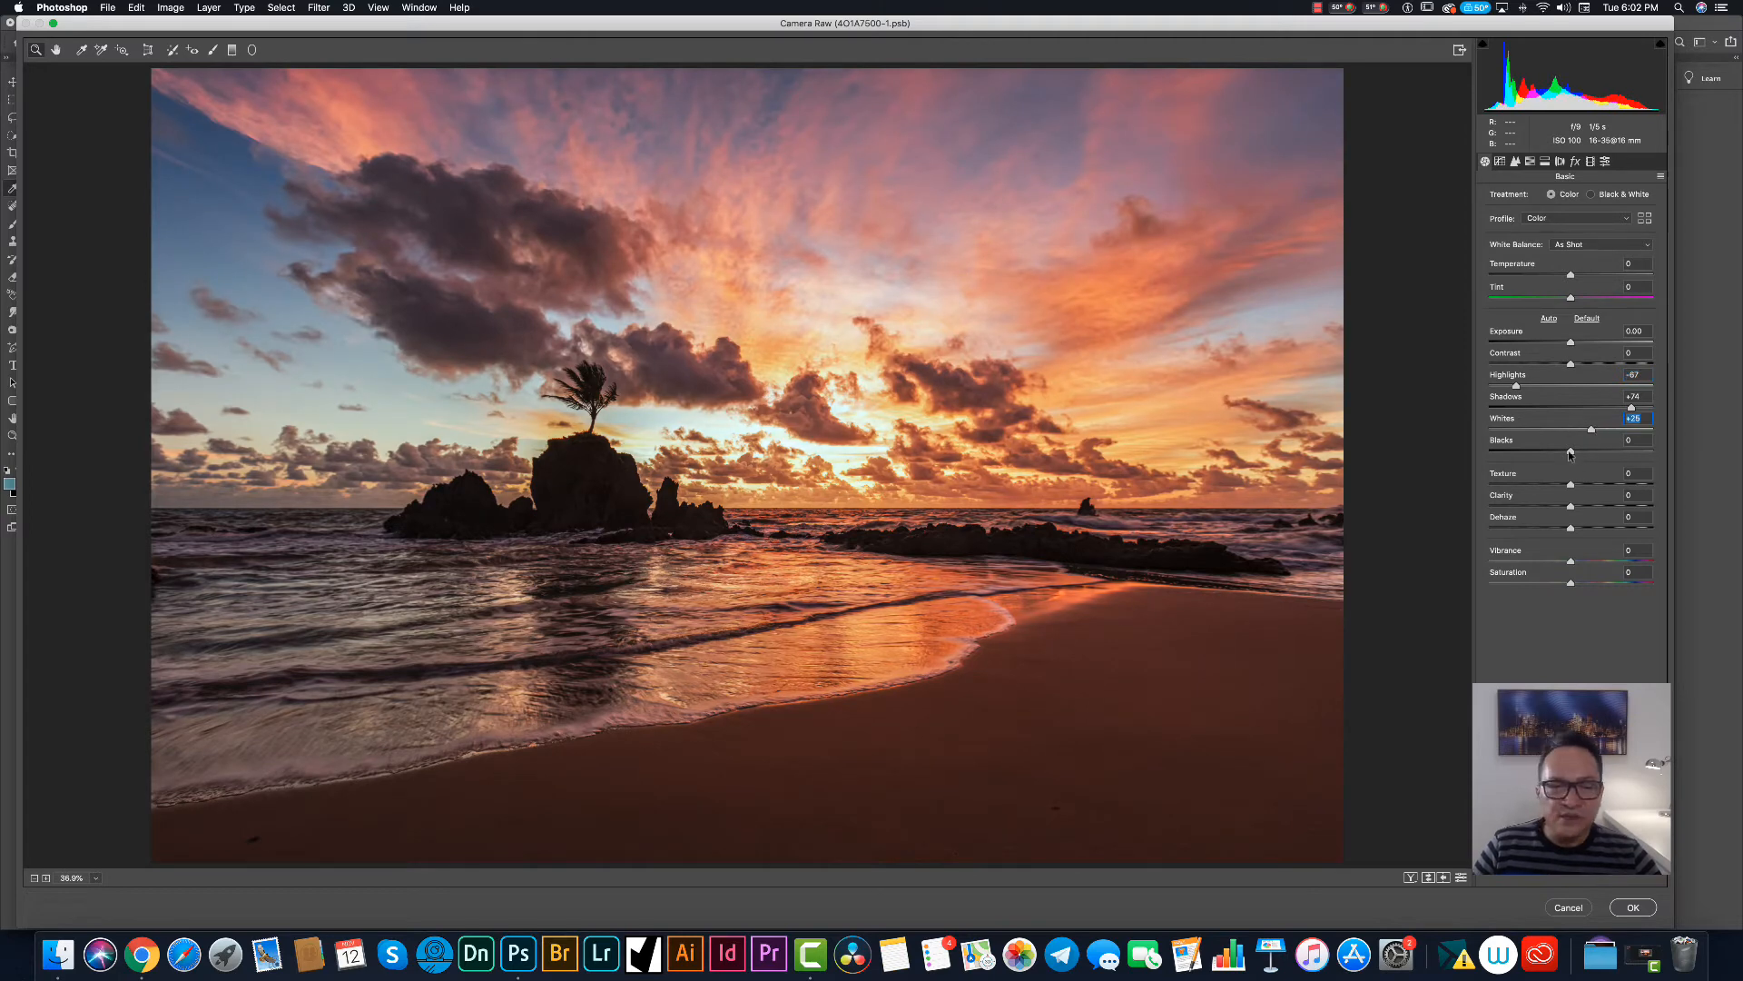
{"action": "left_click_drag", "start_coordinate": [1571, 450], "coordinate": [1602, 431]}
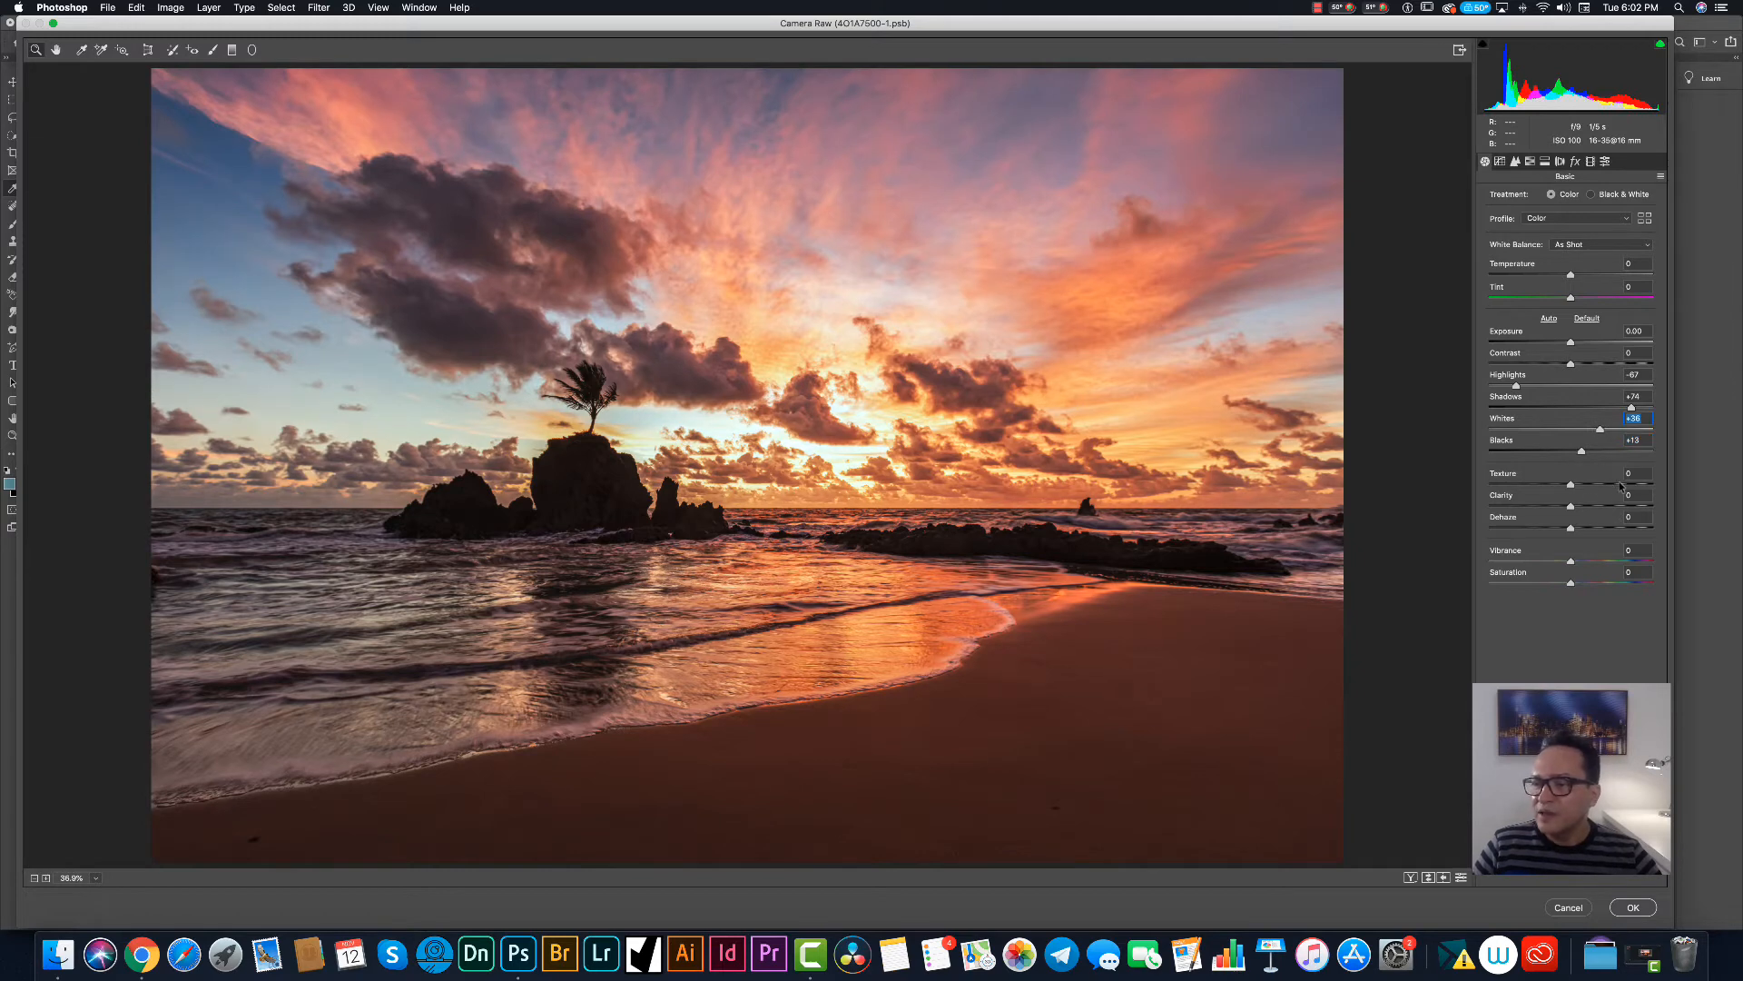
Bring out detail in the seascape with Texture +93, Clarity +78 and Dehaze +16.
{"action": "left_click", "coordinate": [1625, 485]}
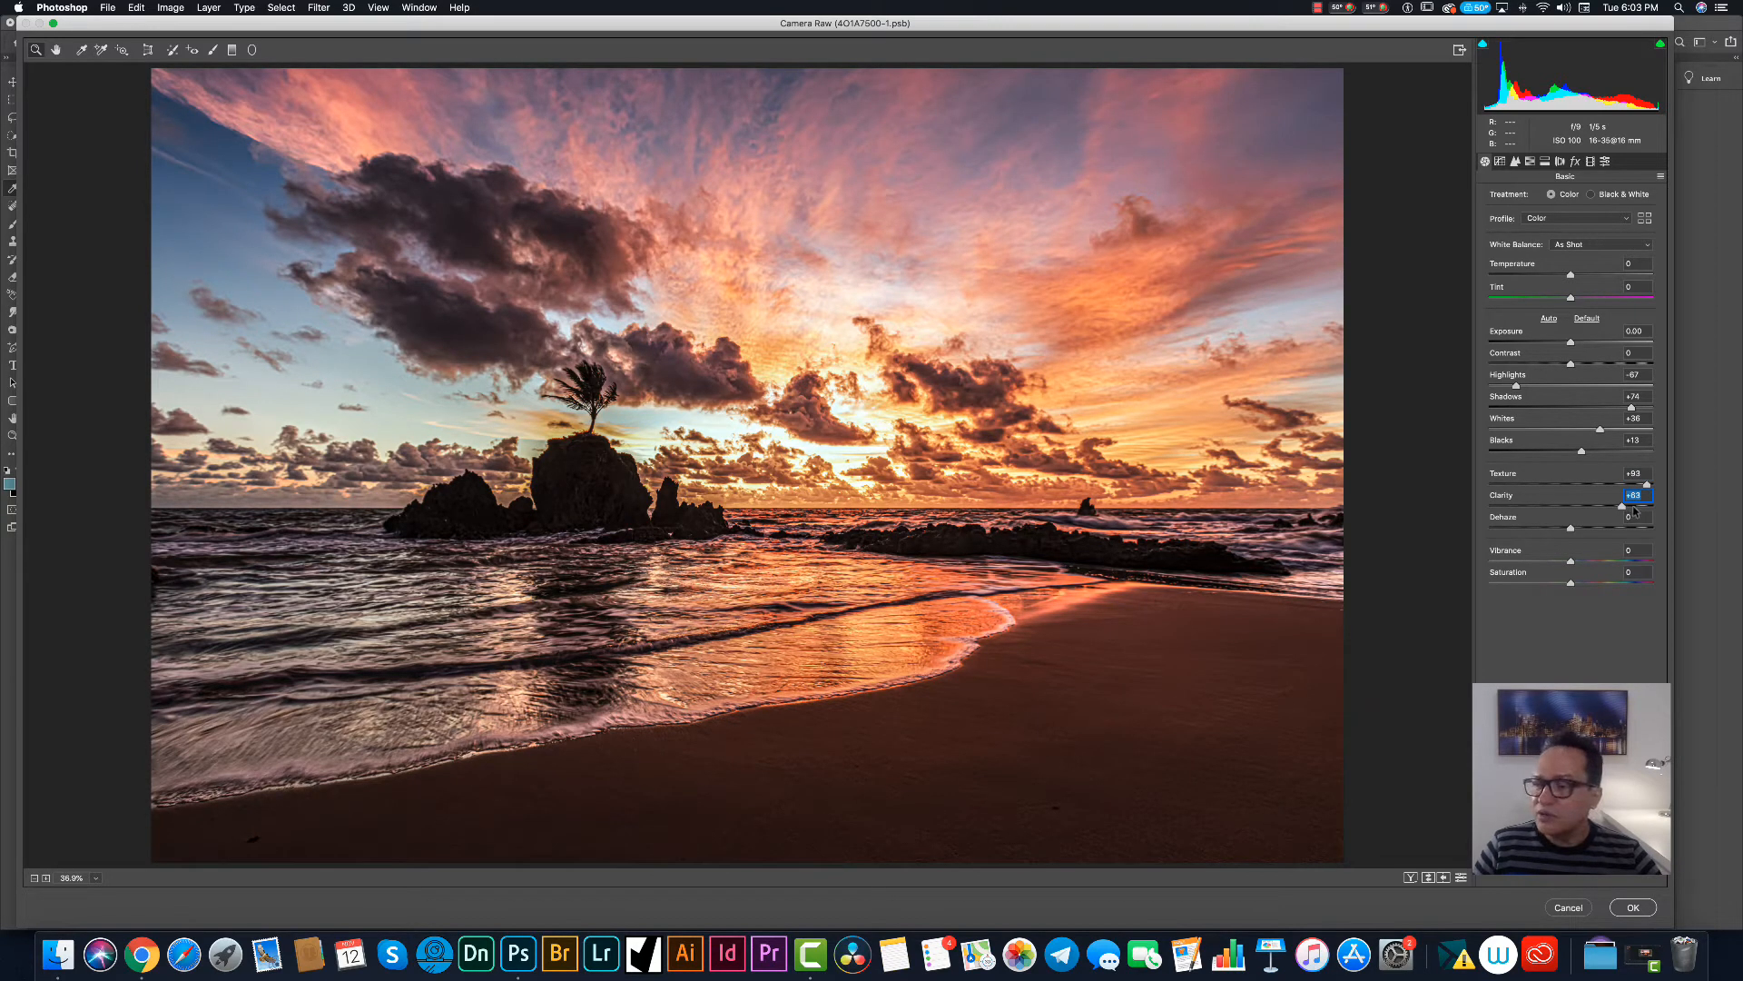
{"action": "left_click", "coordinate": [1634, 506]}
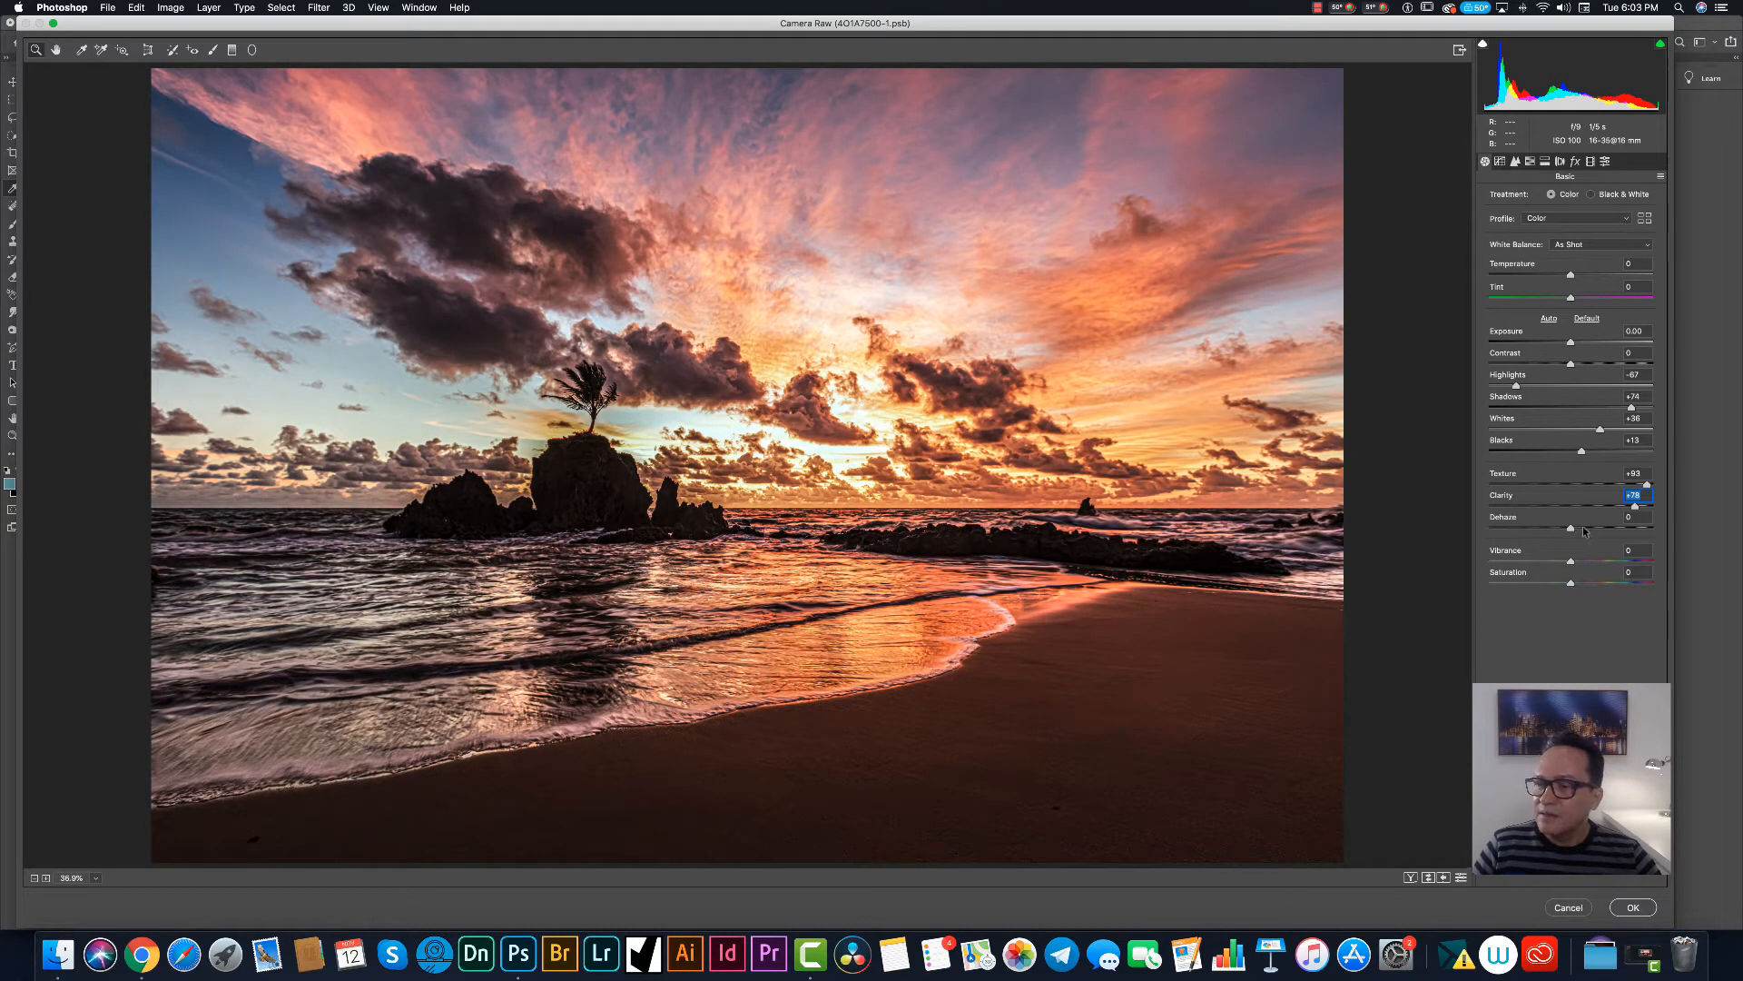
{"action": "left_click", "coordinate": [1585, 528]}
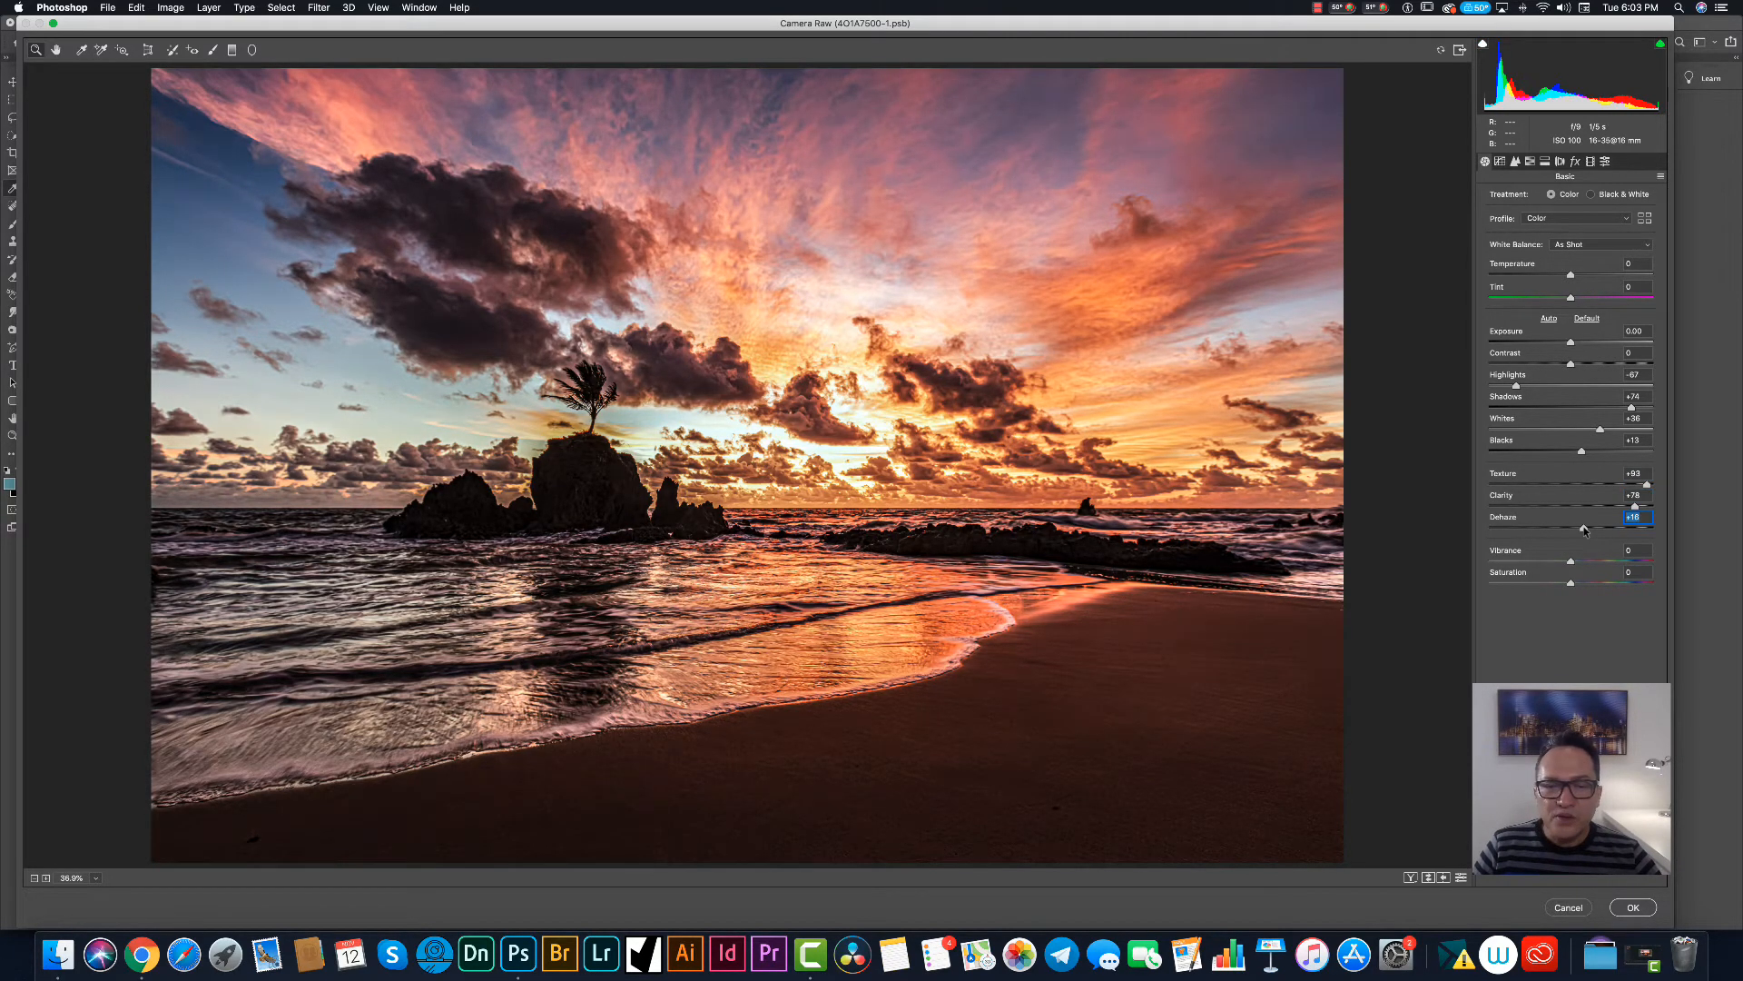
Refine the basic tones to Exposure +0.15, Contrast +25, Highlights -42, Shadows +90 and Whites about +46.
{"action": "left_click", "coordinate": [1608, 430]}
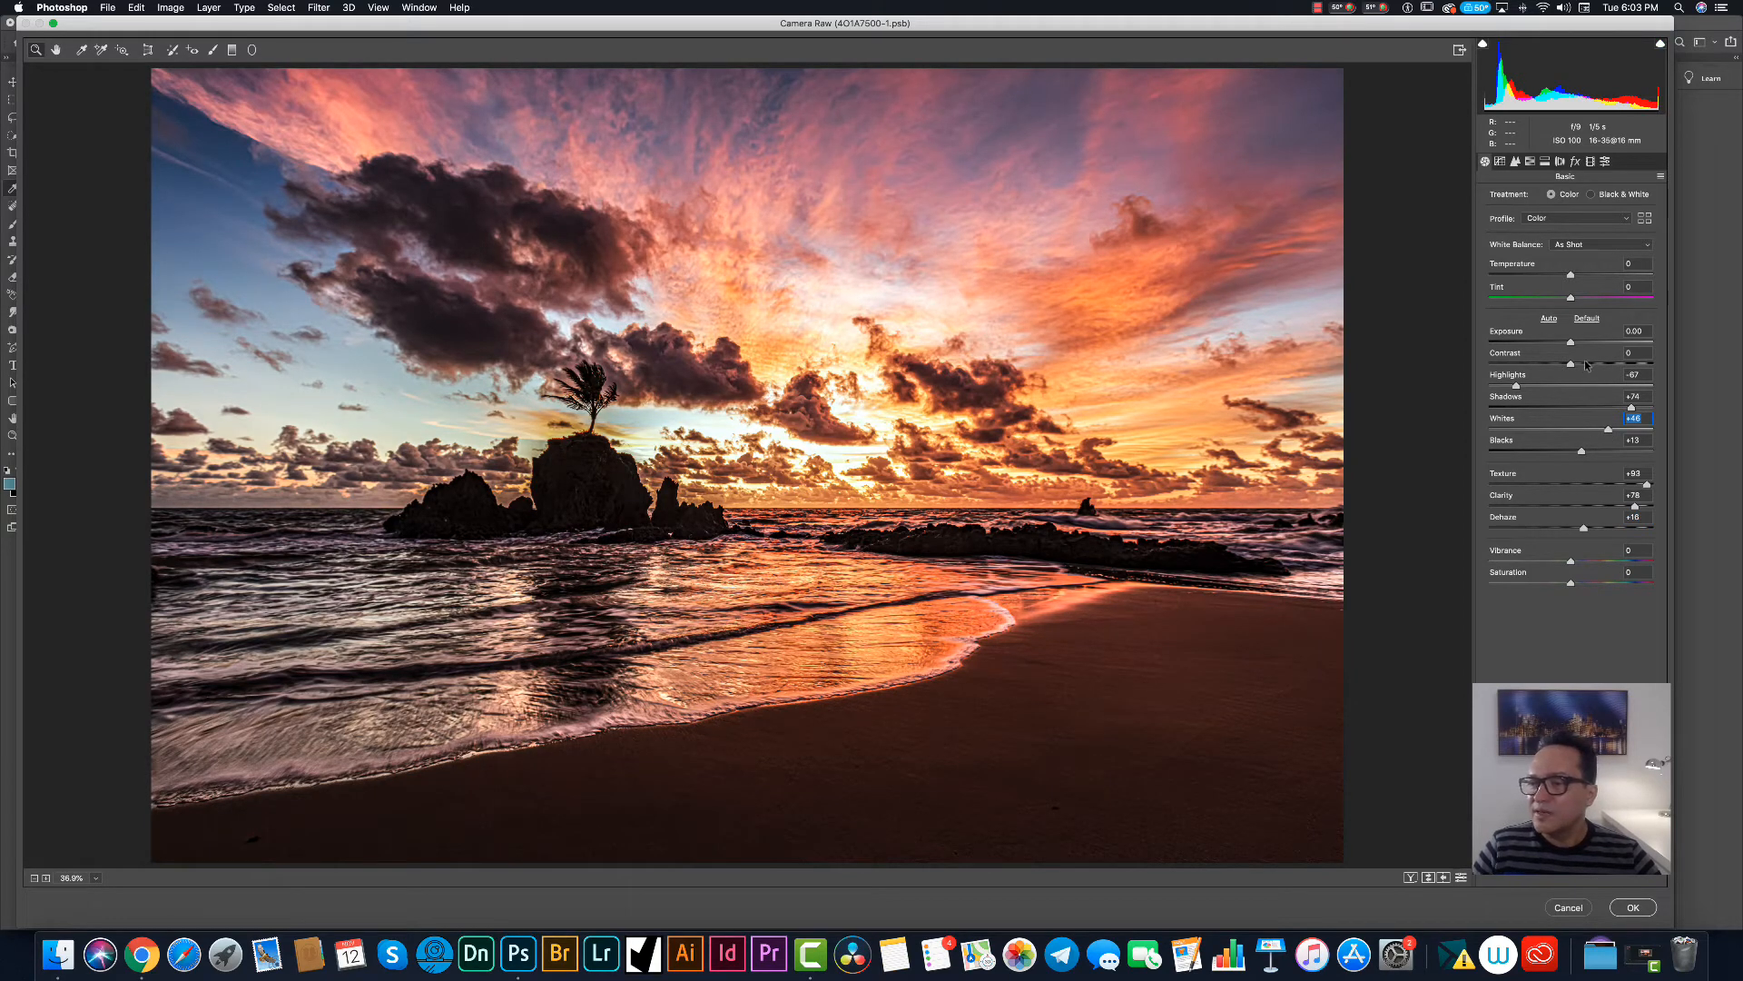
{"action": "left_click", "coordinate": [1591, 364]}
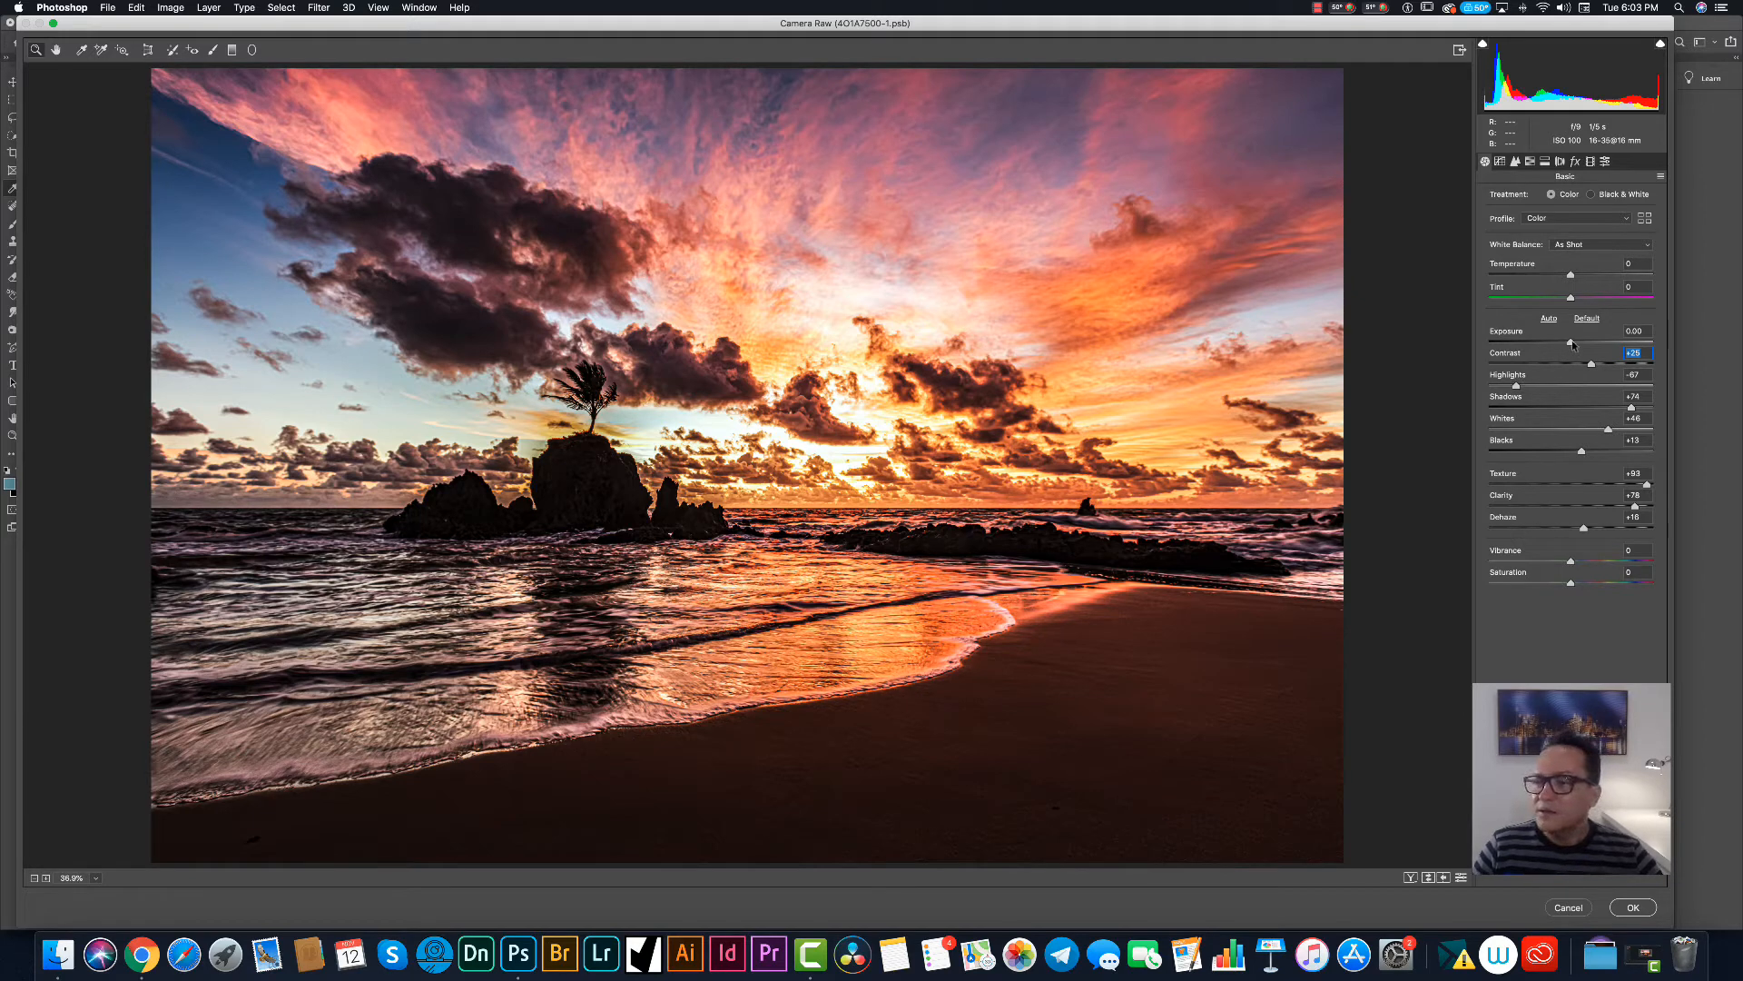
{"action": "left_click_drag", "start_coordinate": [1571, 342], "coordinate": [1573, 343]}
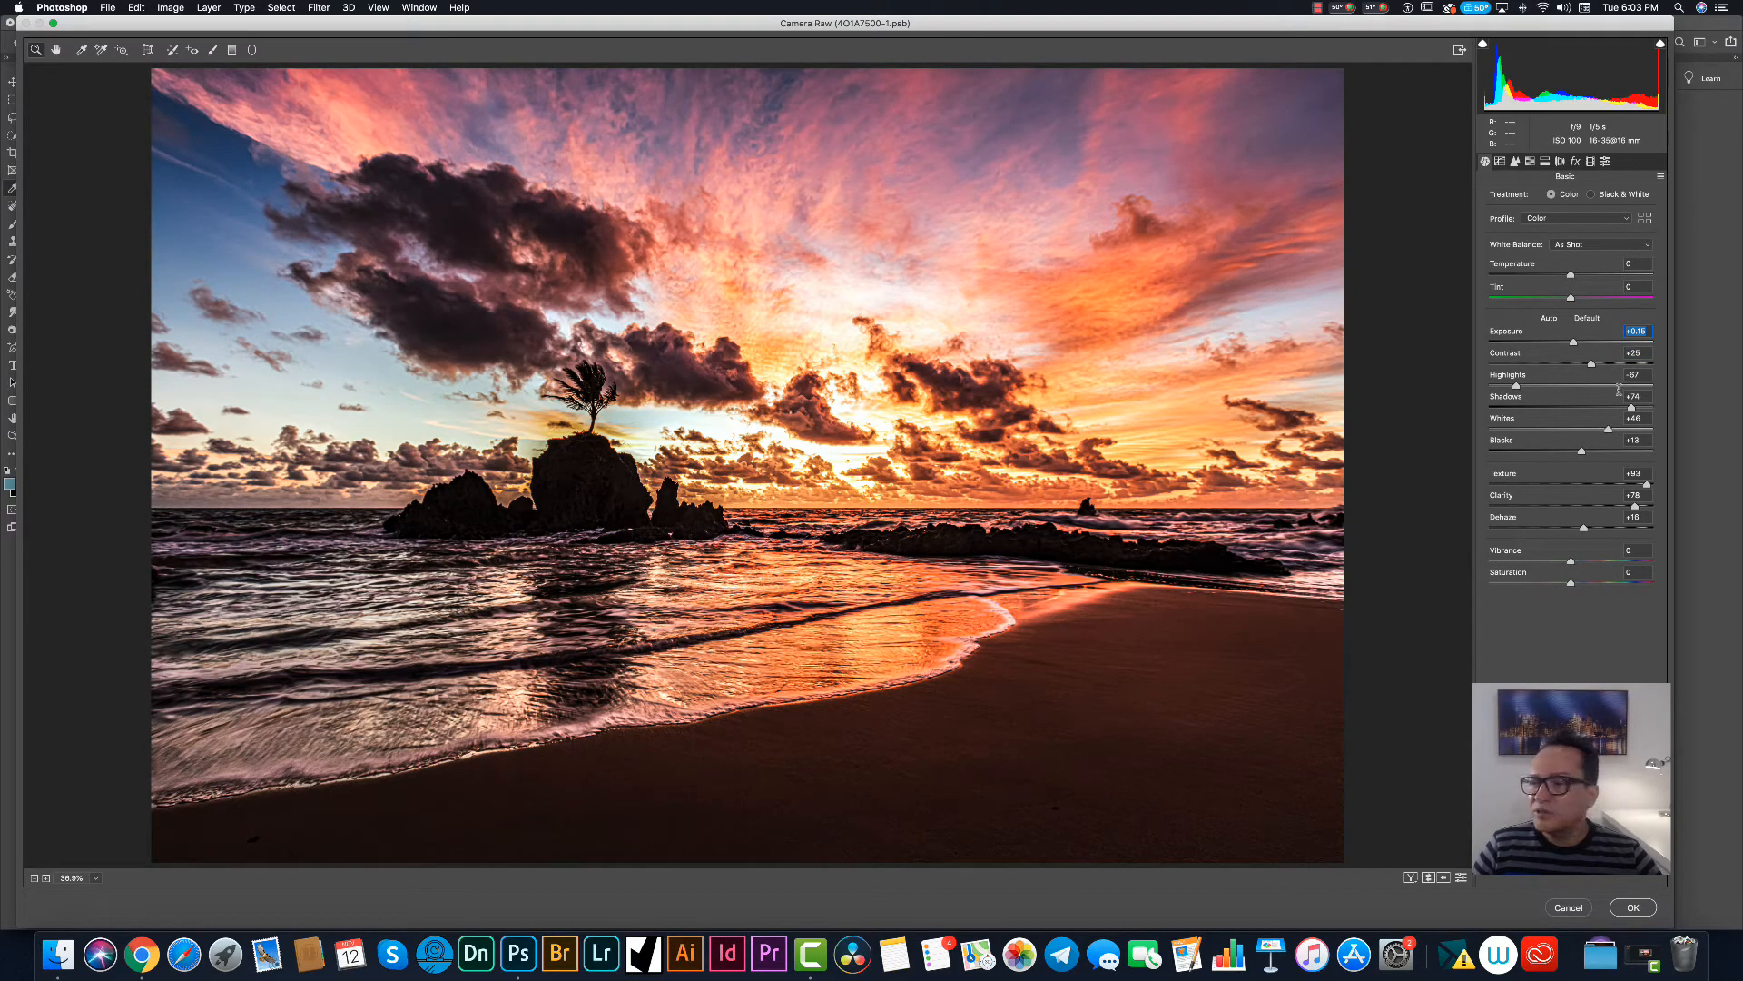
{"action": "left_click", "coordinate": [1645, 409]}
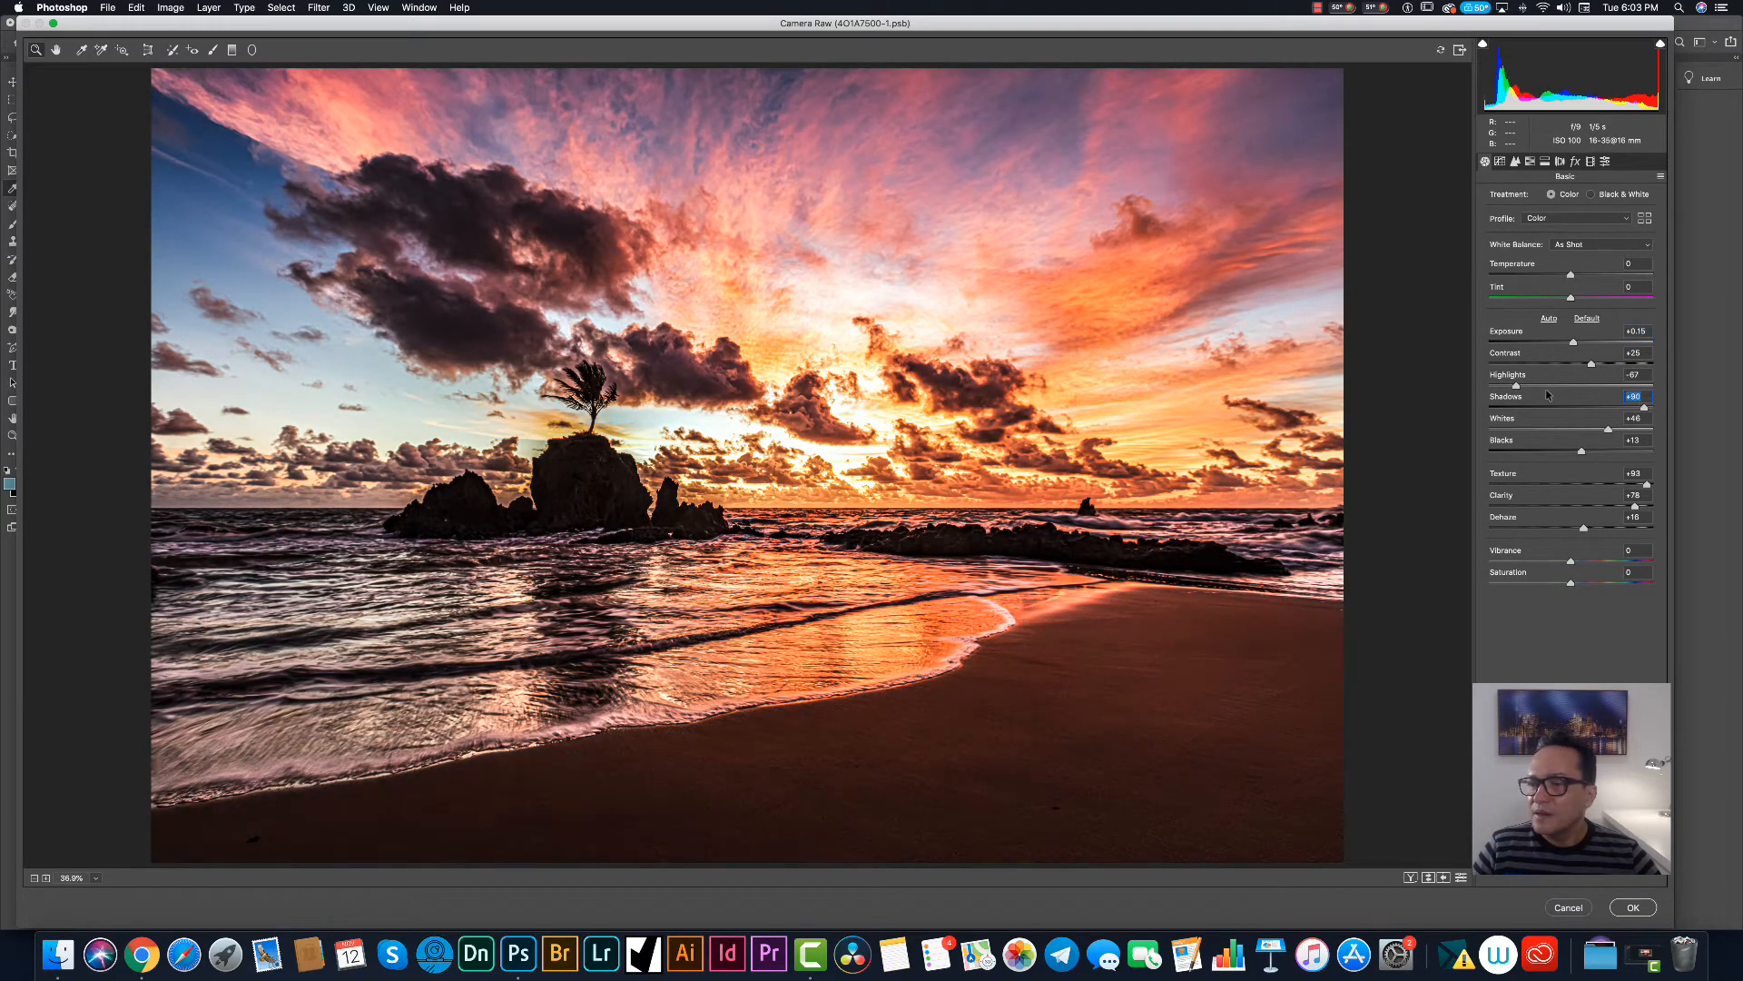
{"action": "left_click", "coordinate": [1538, 386]}
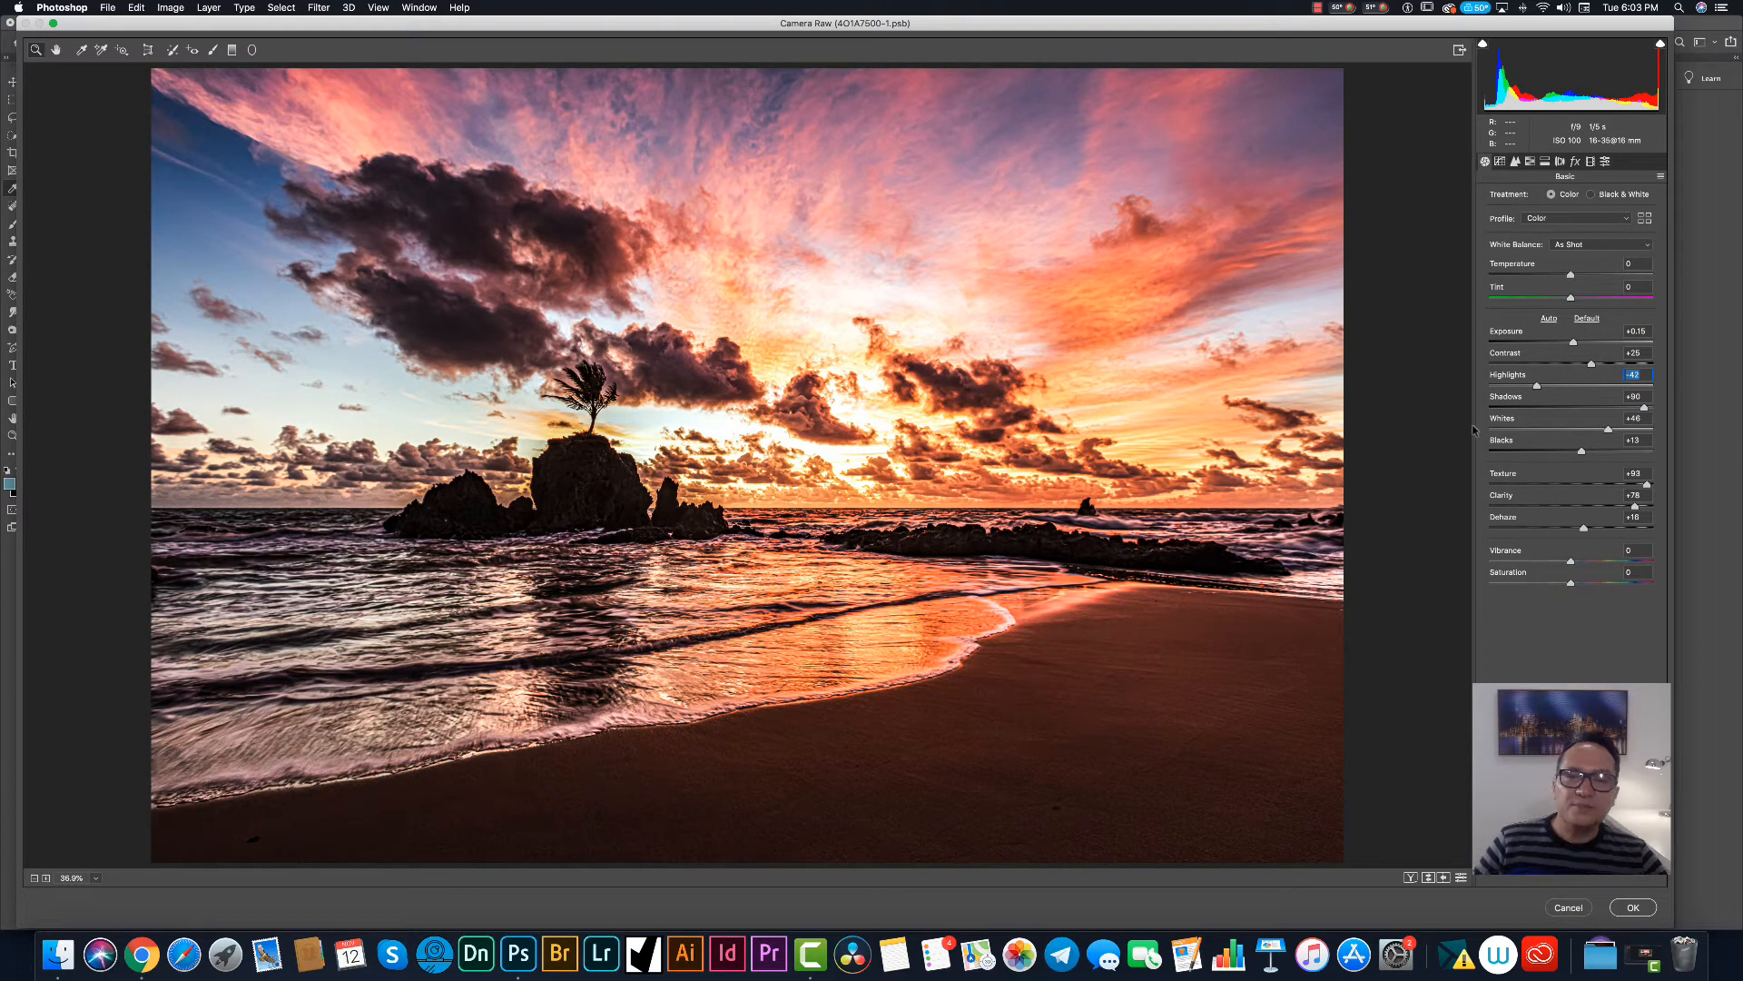
Switch the treatment to Black & White and add a post-crop vignette with Amount -33 and Feather 91.
{"action": "left_click", "coordinate": [1591, 196]}
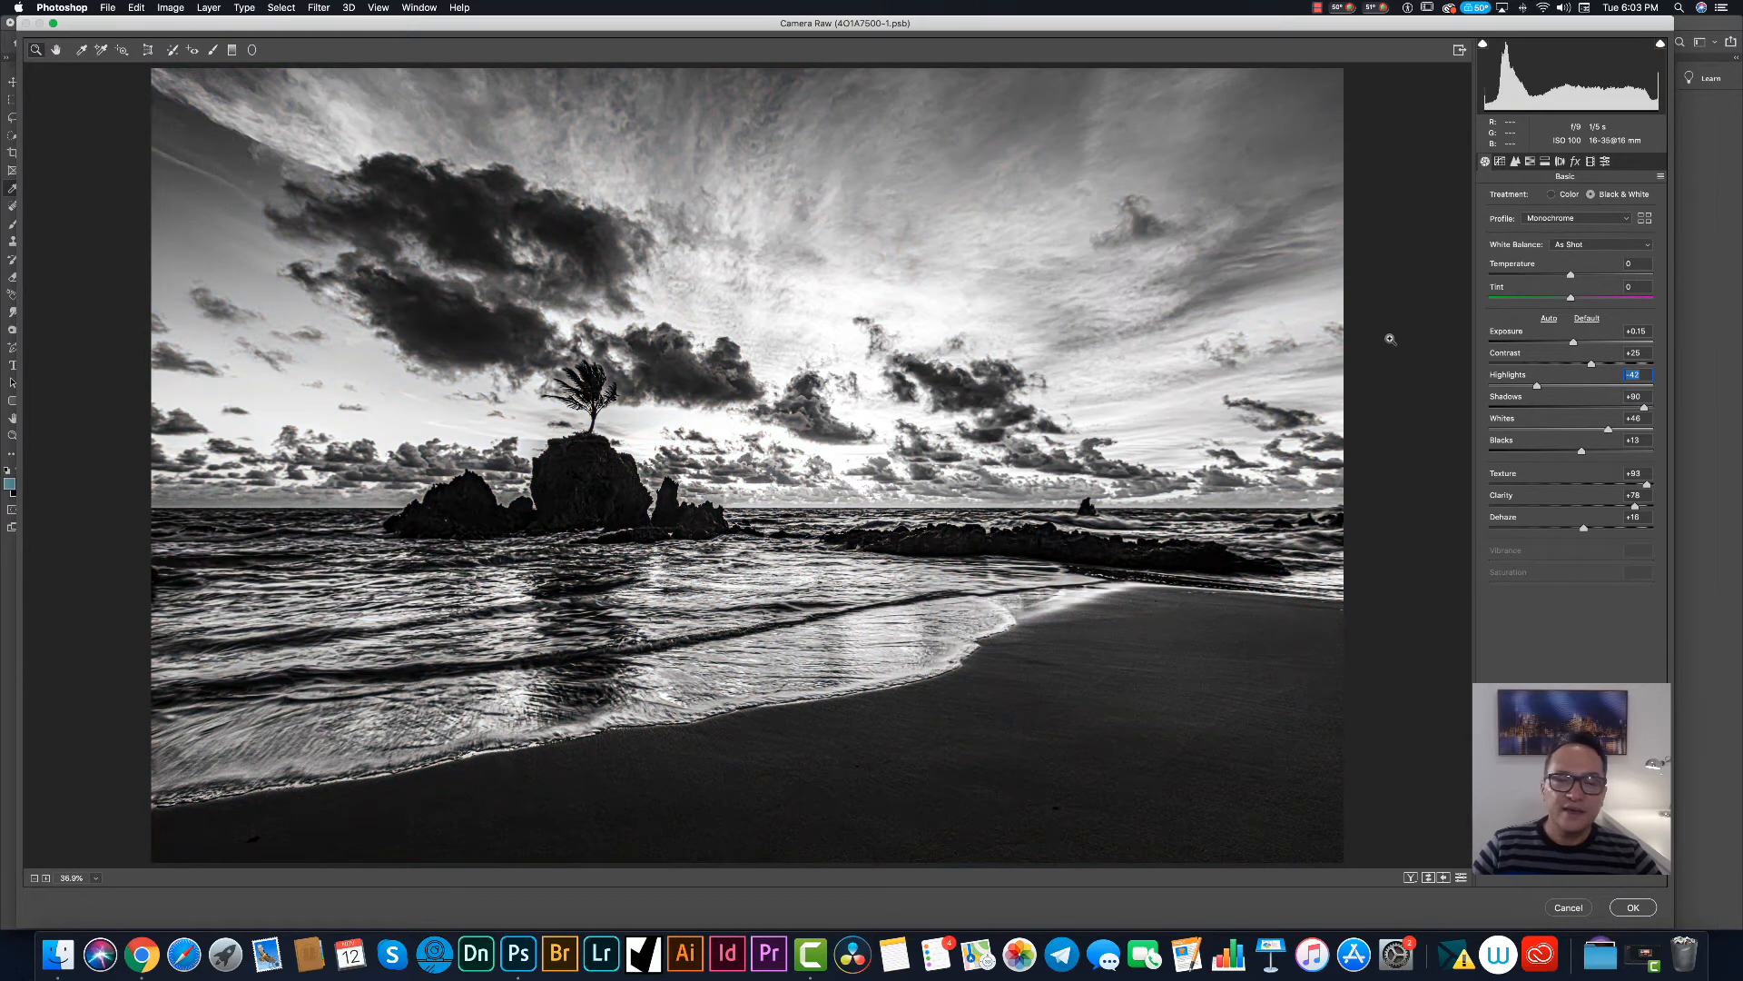
{"action": "left_click", "coordinate": [1576, 162]}
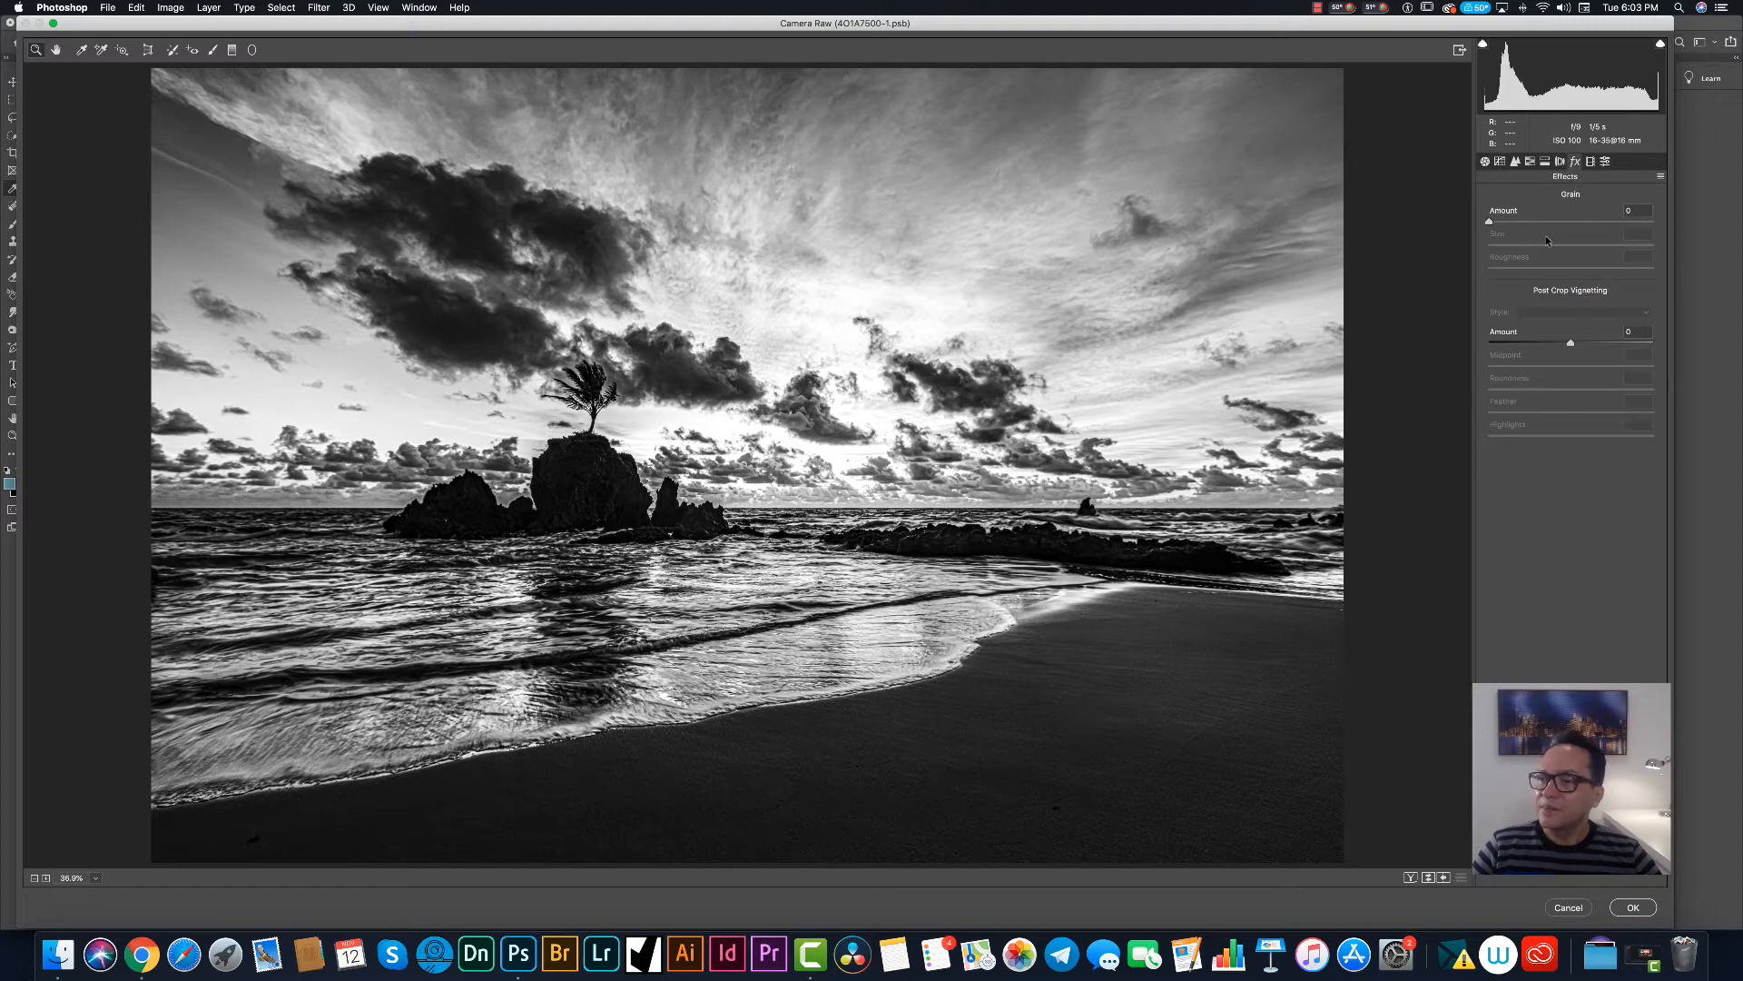
{"action": "left_click_drag", "start_coordinate": [1548, 344], "coordinate": [1537, 346]}
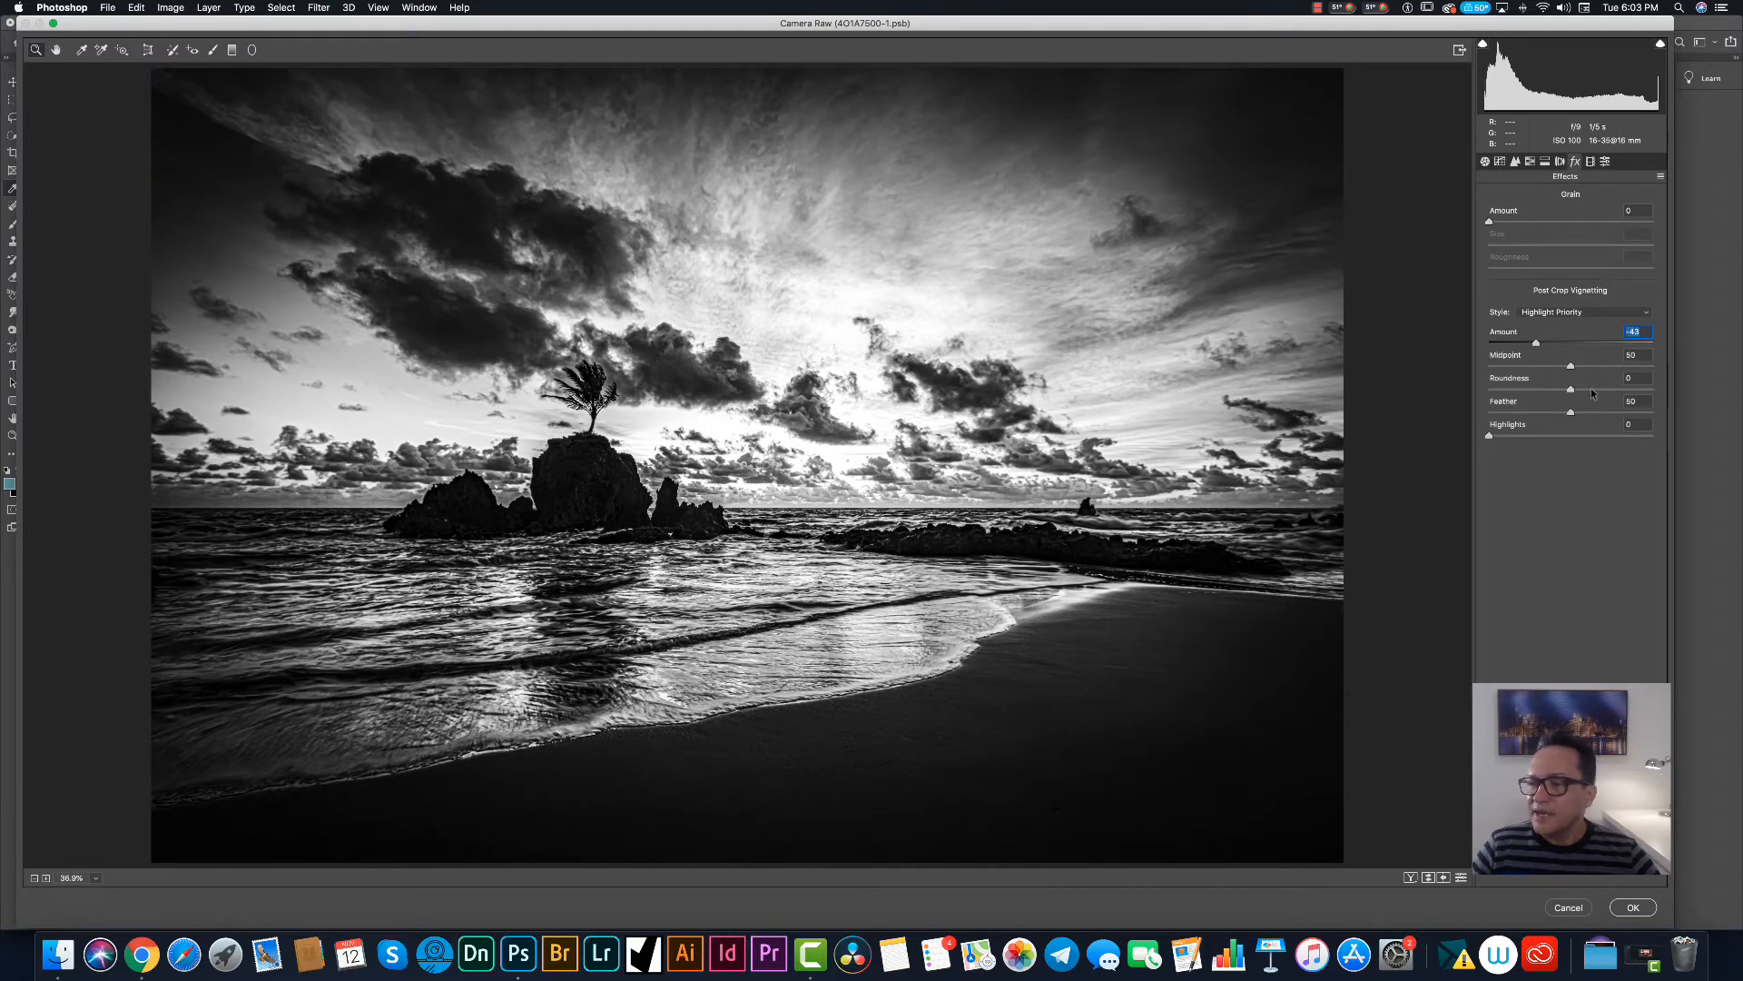
{"action": "left_click", "coordinate": [1614, 414]}
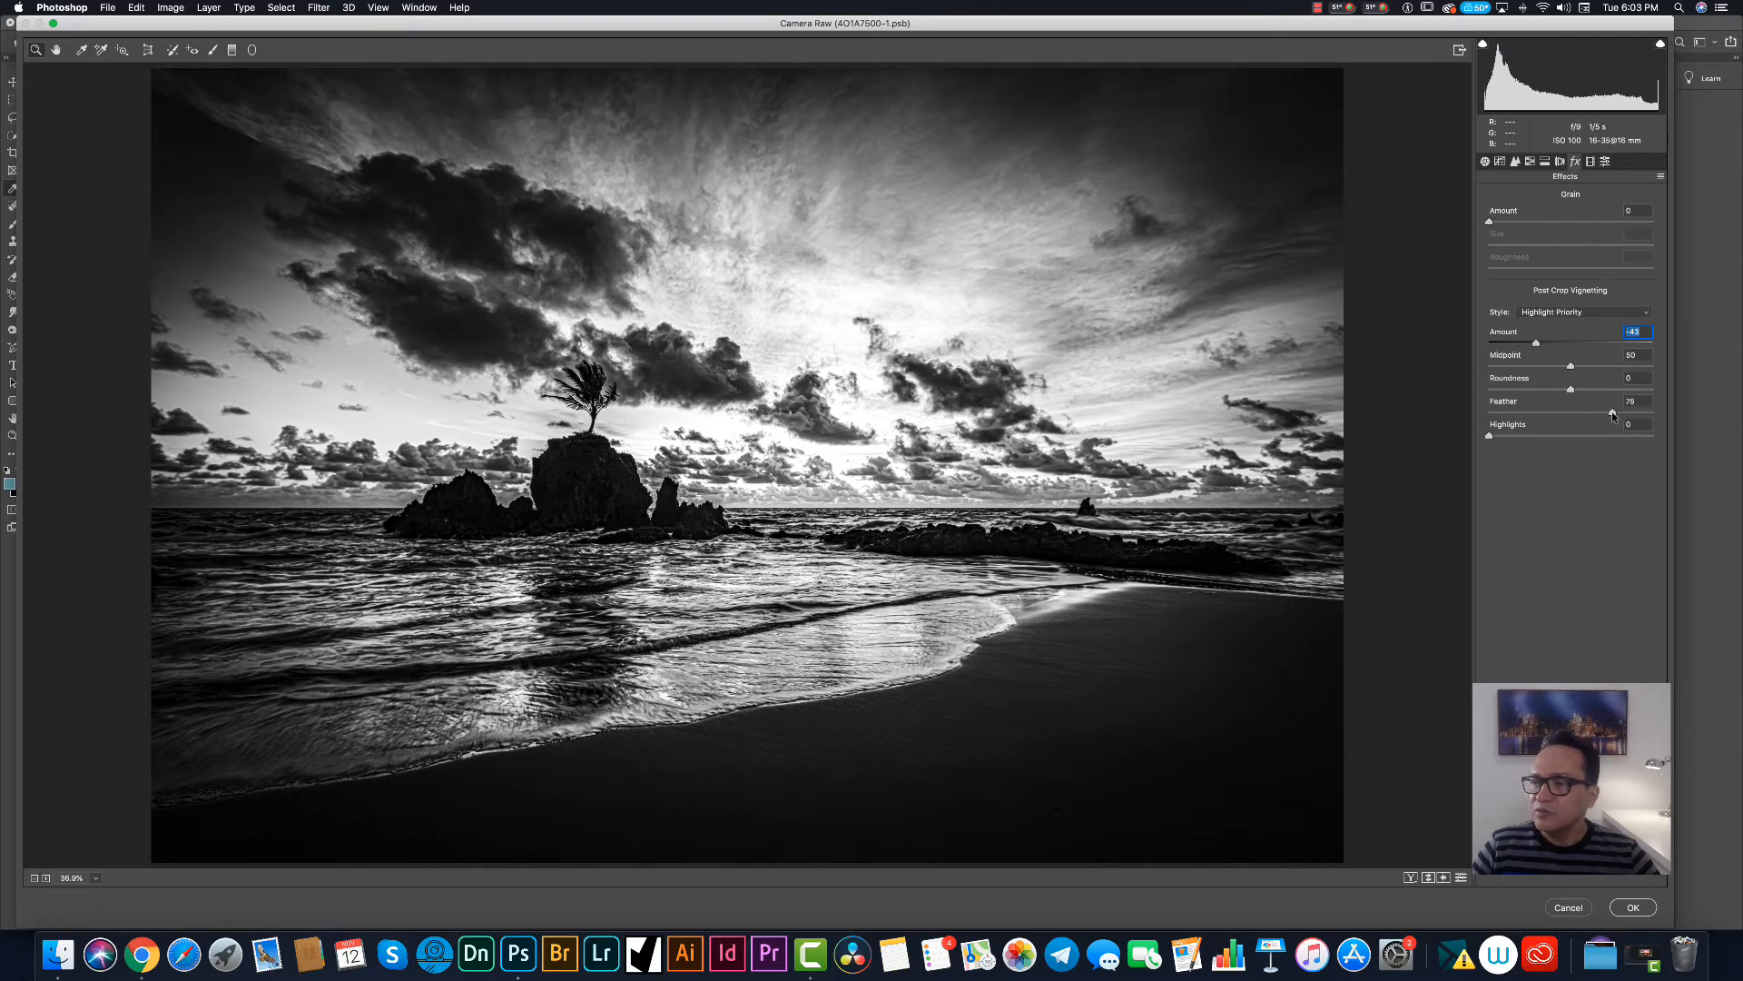
{"action": "left_click_drag", "start_coordinate": [1626, 419], "coordinate": [1635, 416]}
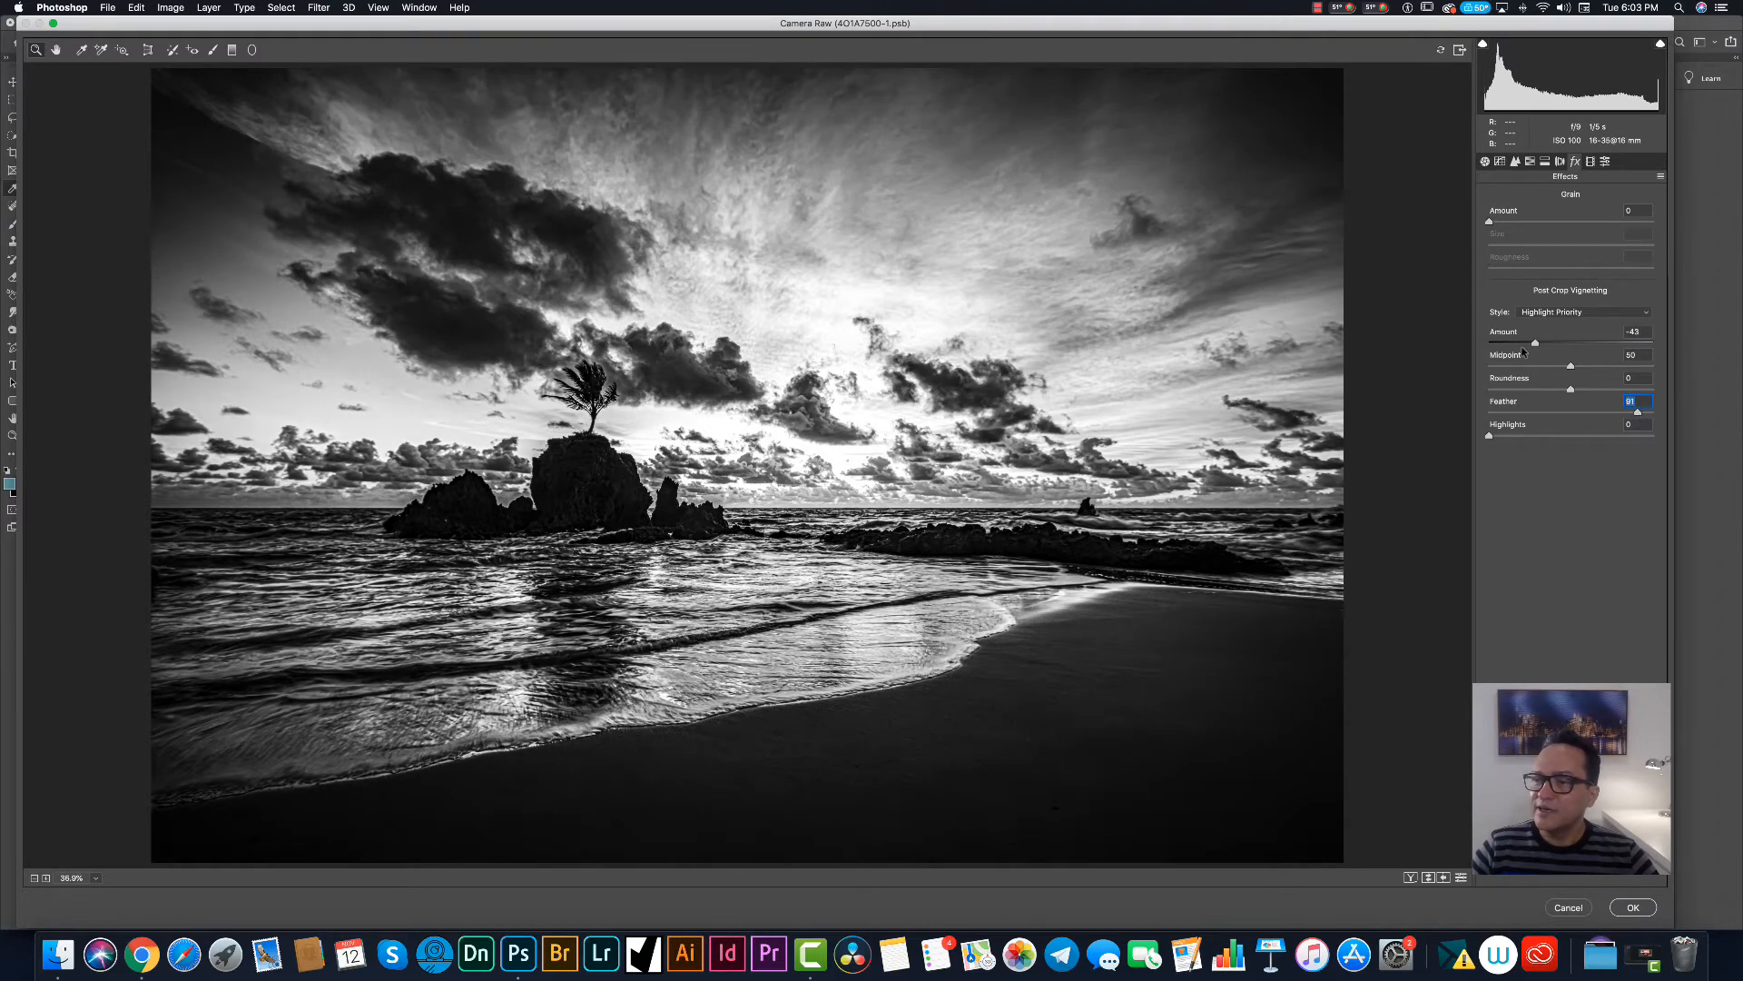
{"action": "left_click_drag", "start_coordinate": [1538, 341], "coordinate": [1546, 341]}
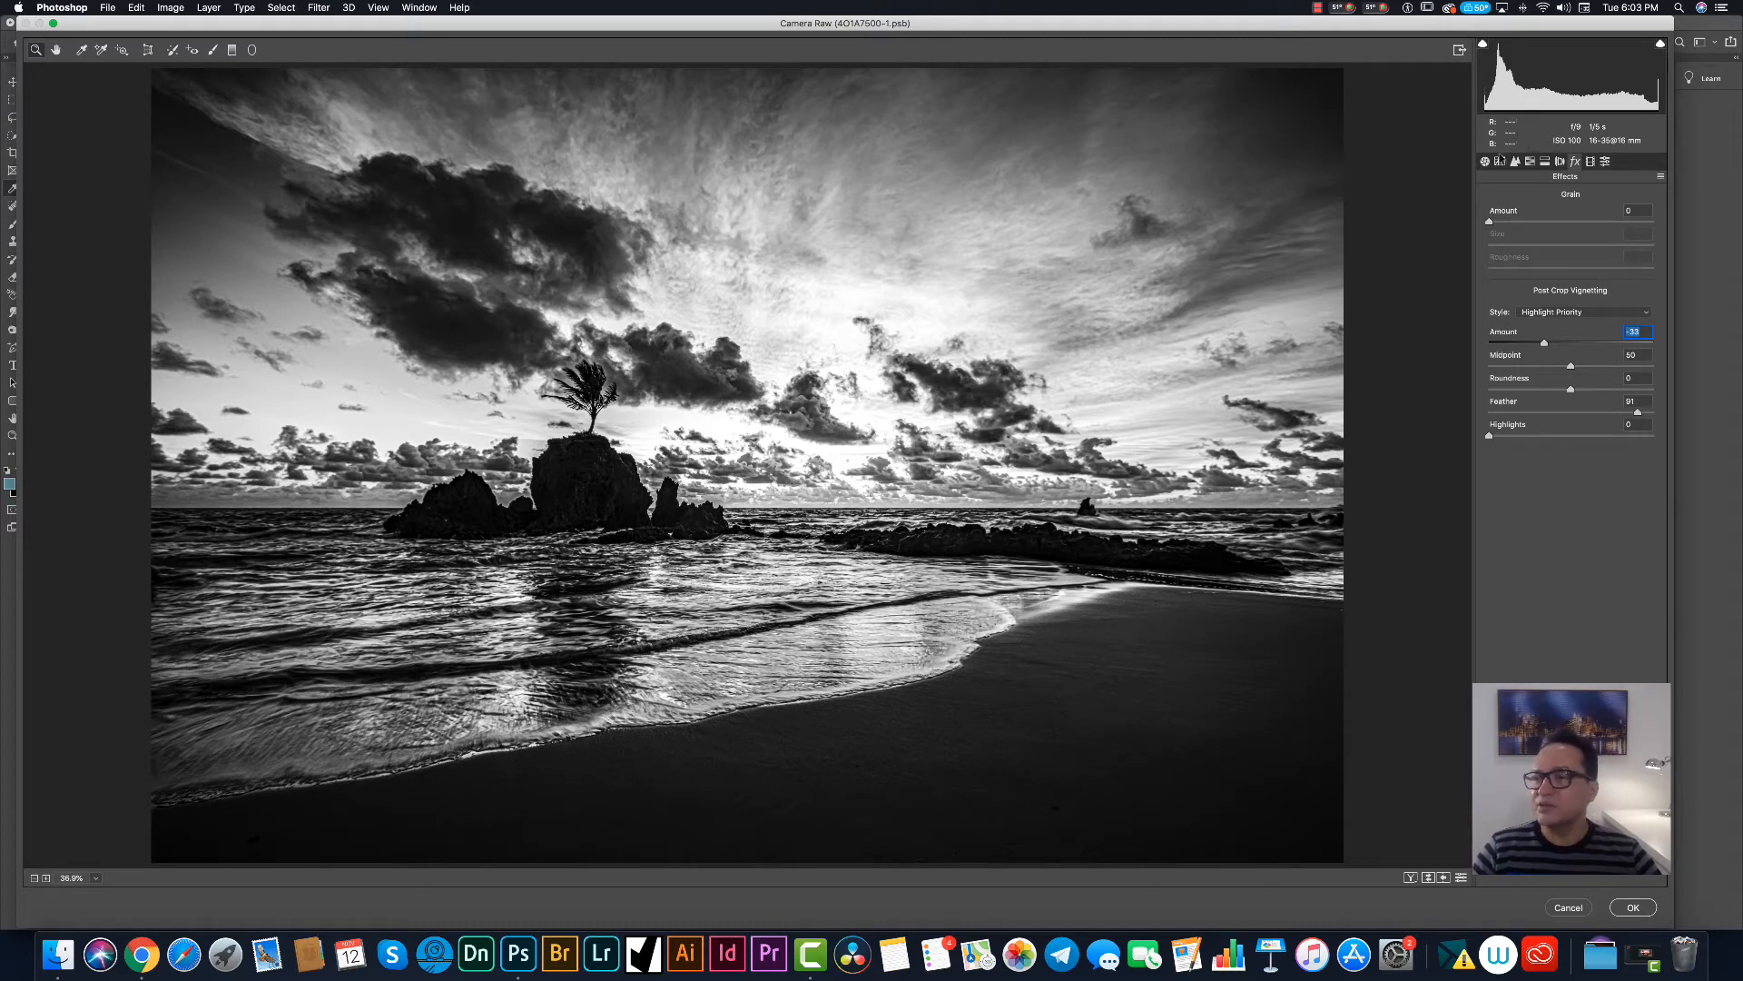
Adjust the parametric tone curve to Highlights +16, Lights +13 and Shadows +44, and inspect the rocks at 100%.
{"action": "left_click", "coordinate": [1500, 162]}
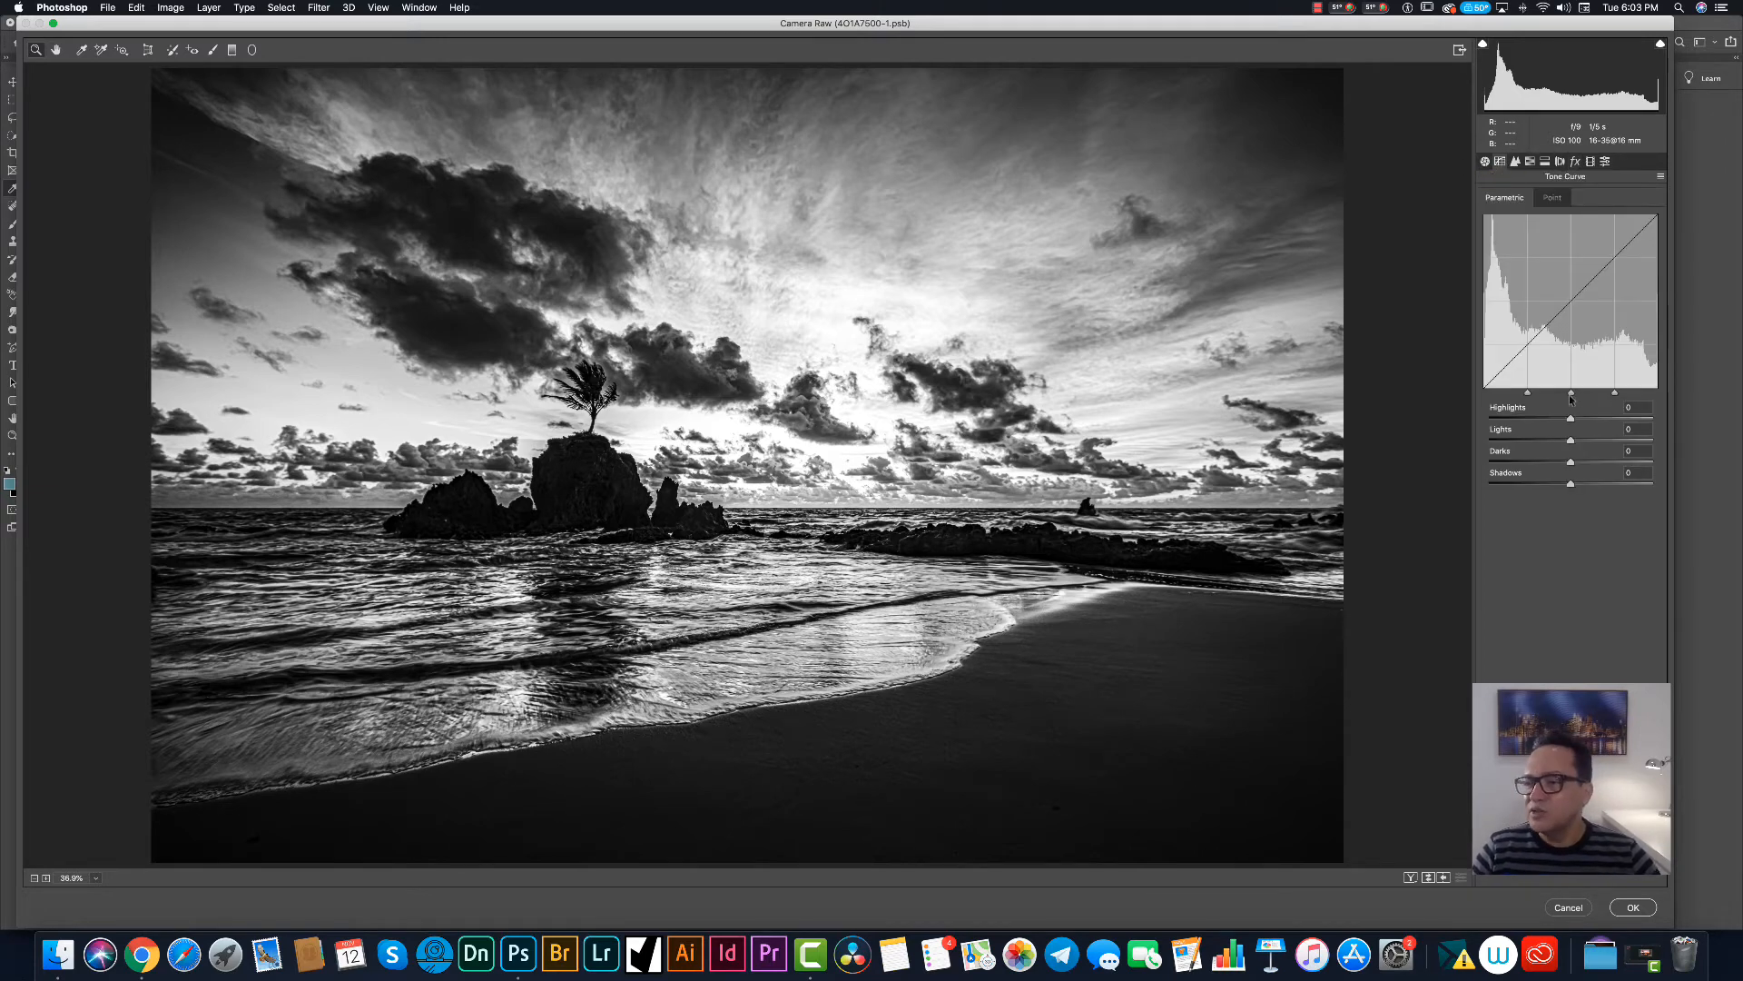
{"action": "left_click", "coordinate": [1584, 419]}
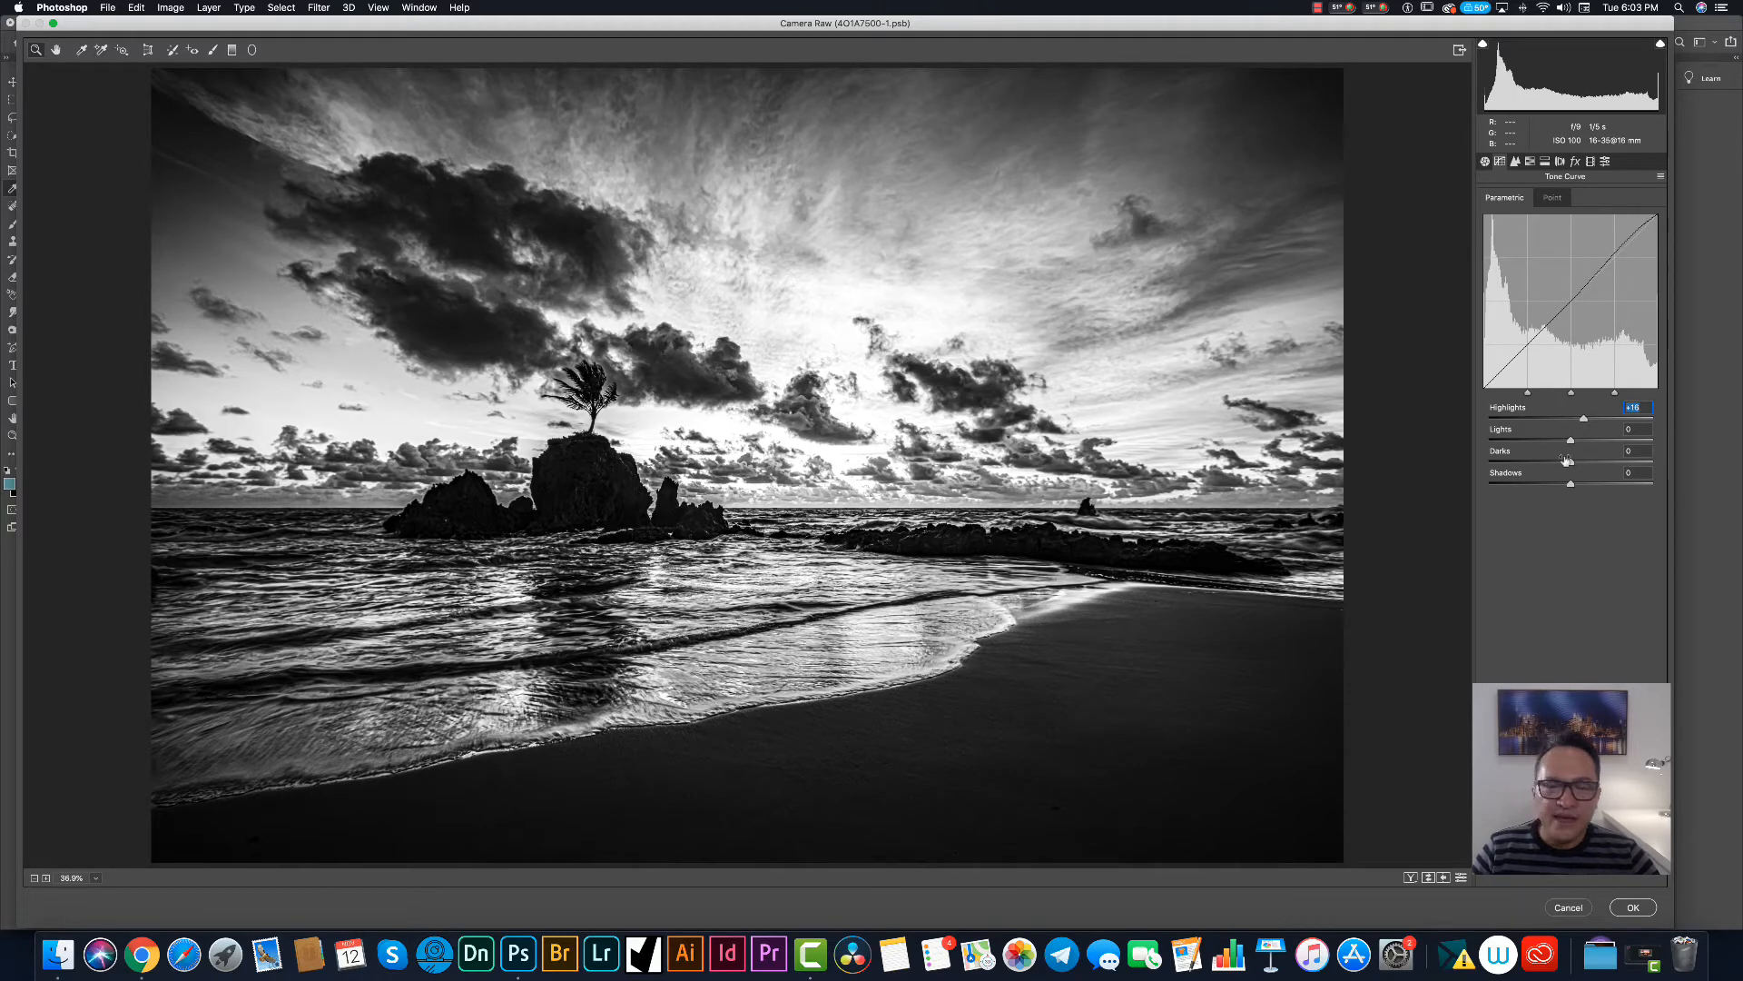
{"action": "left_click", "coordinate": [1582, 444]}
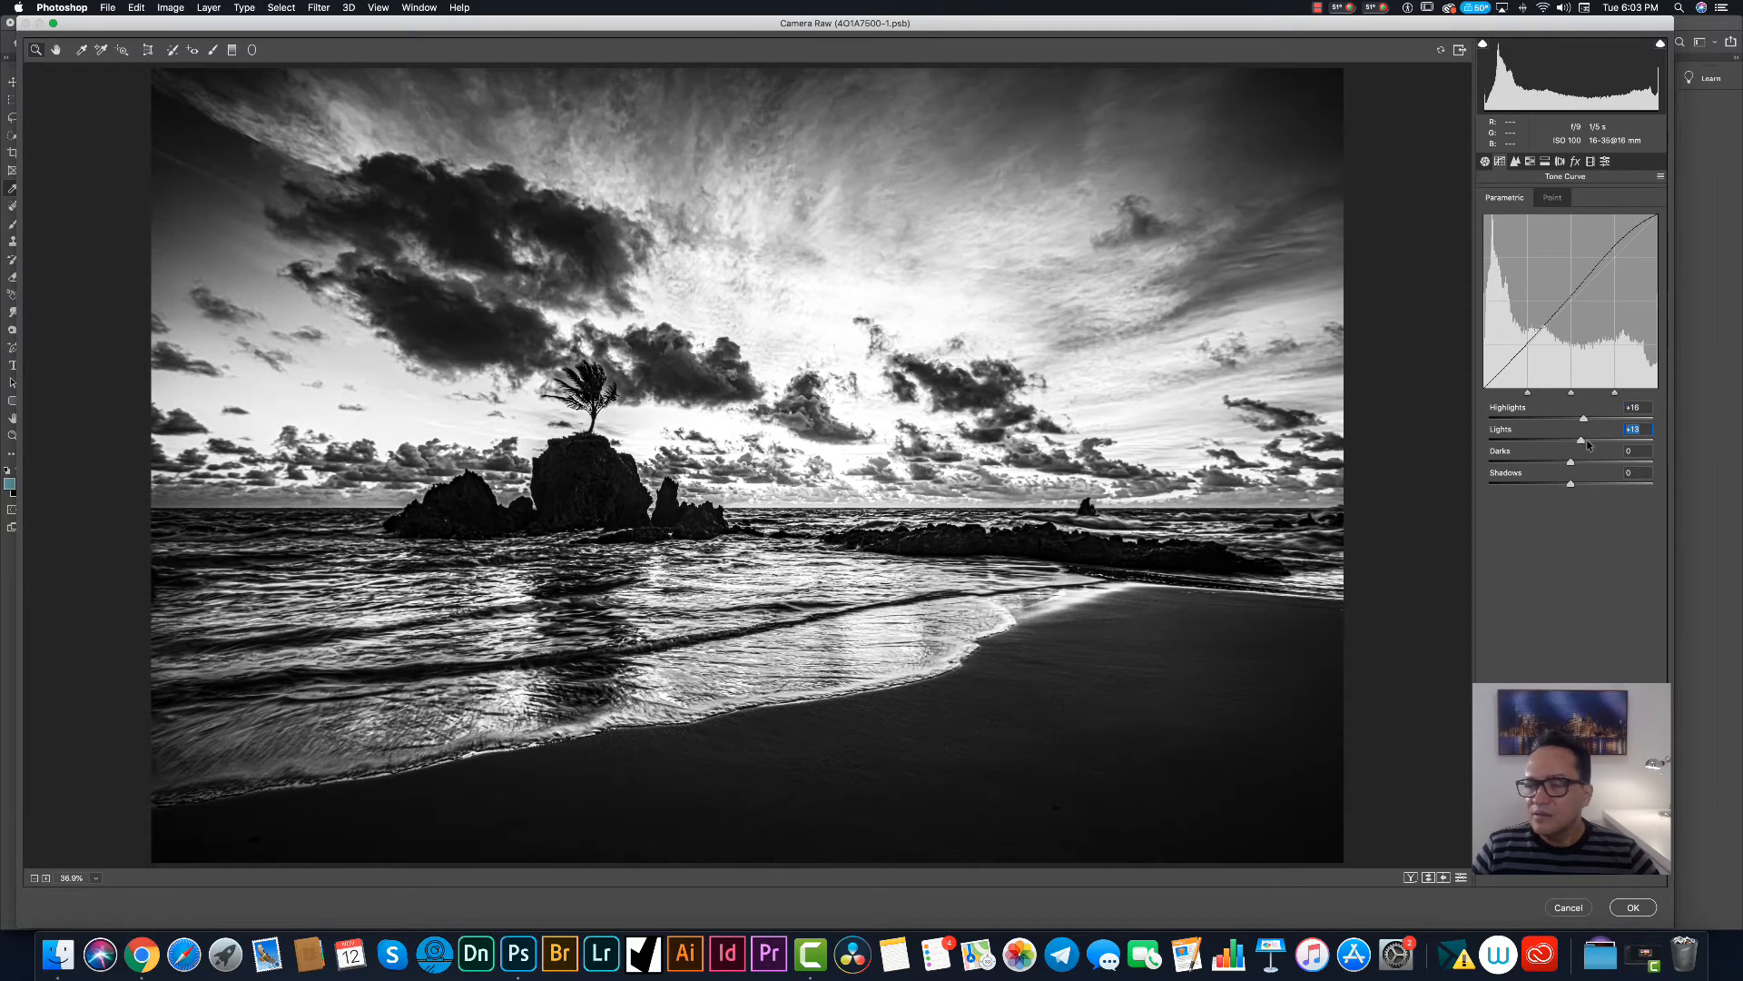
{"action": "left_click", "coordinate": [1593, 485]}
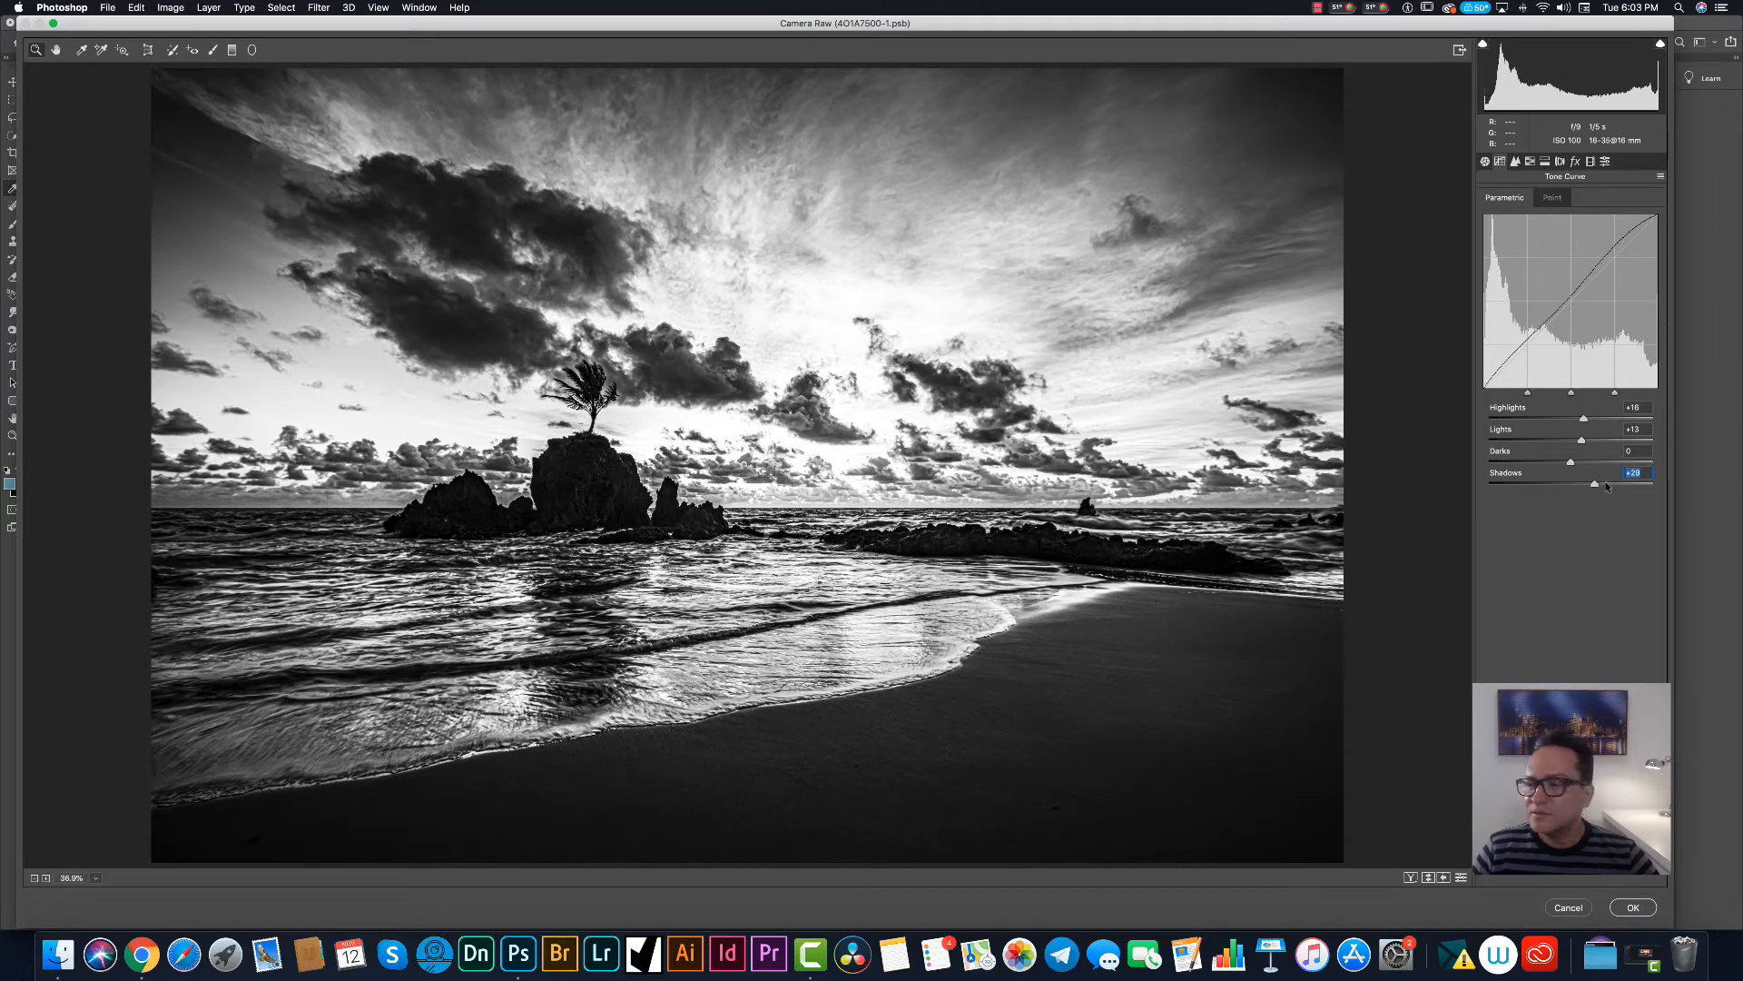
{"action": "left_click", "coordinate": [1606, 486]}
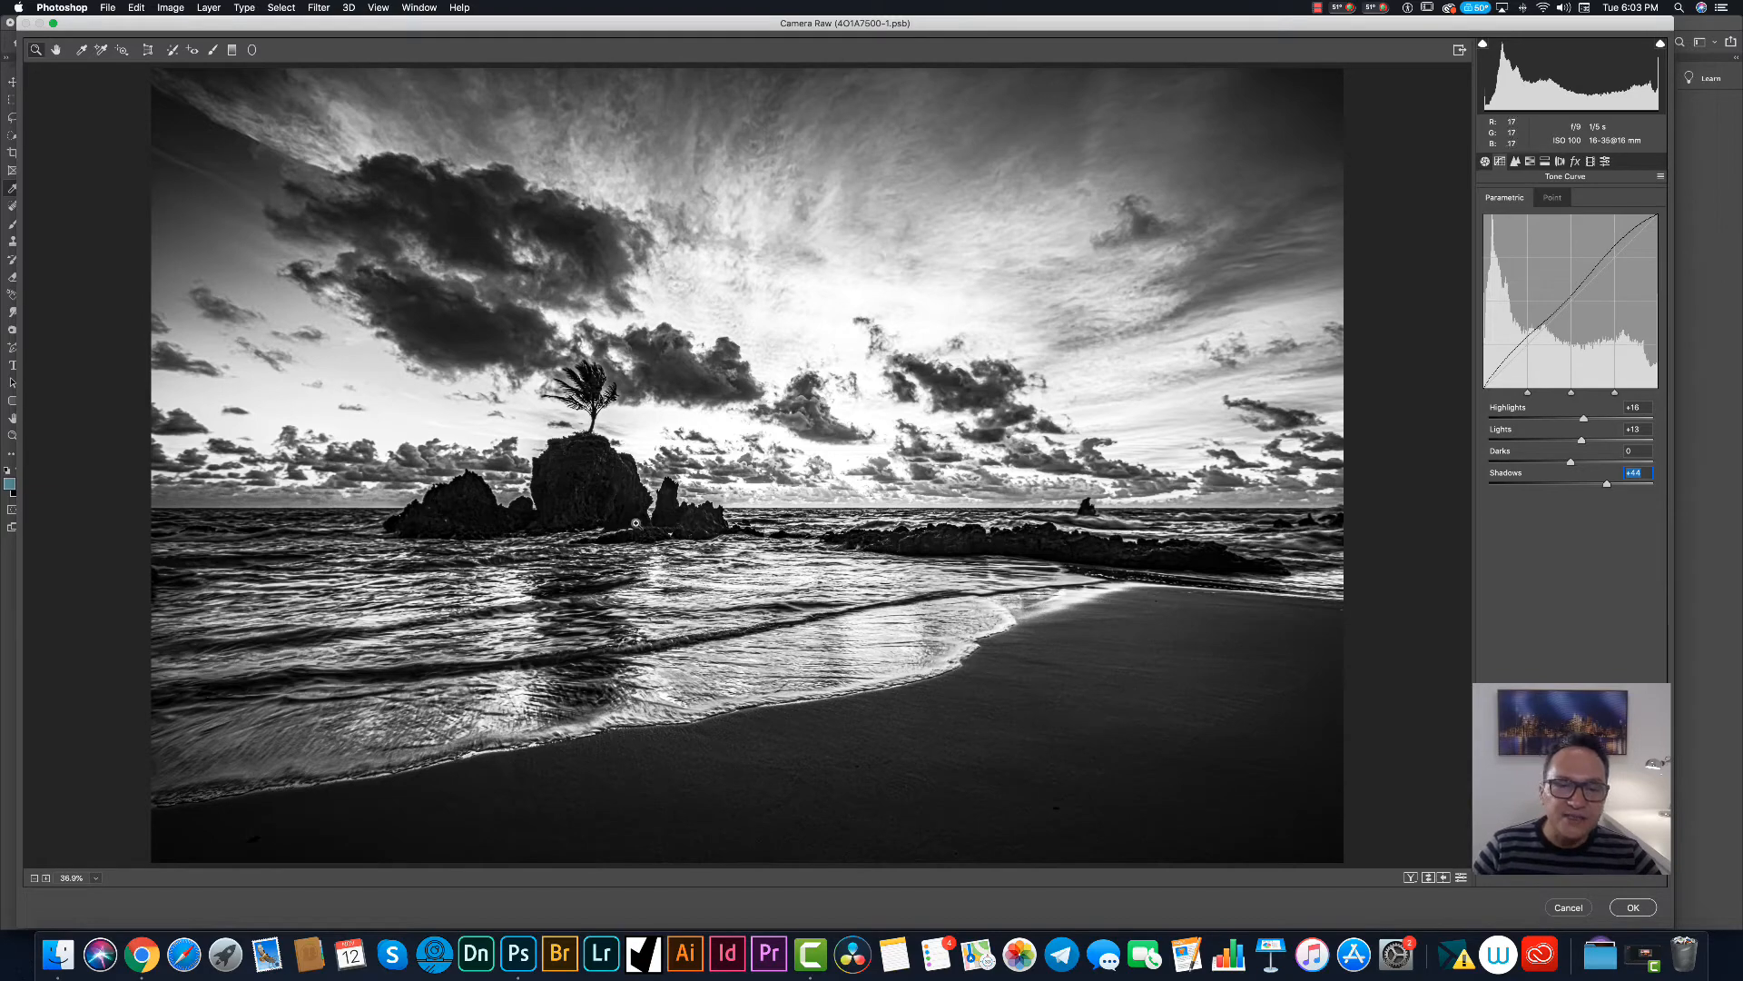
{"action": "left_click", "coordinate": [599, 490]}
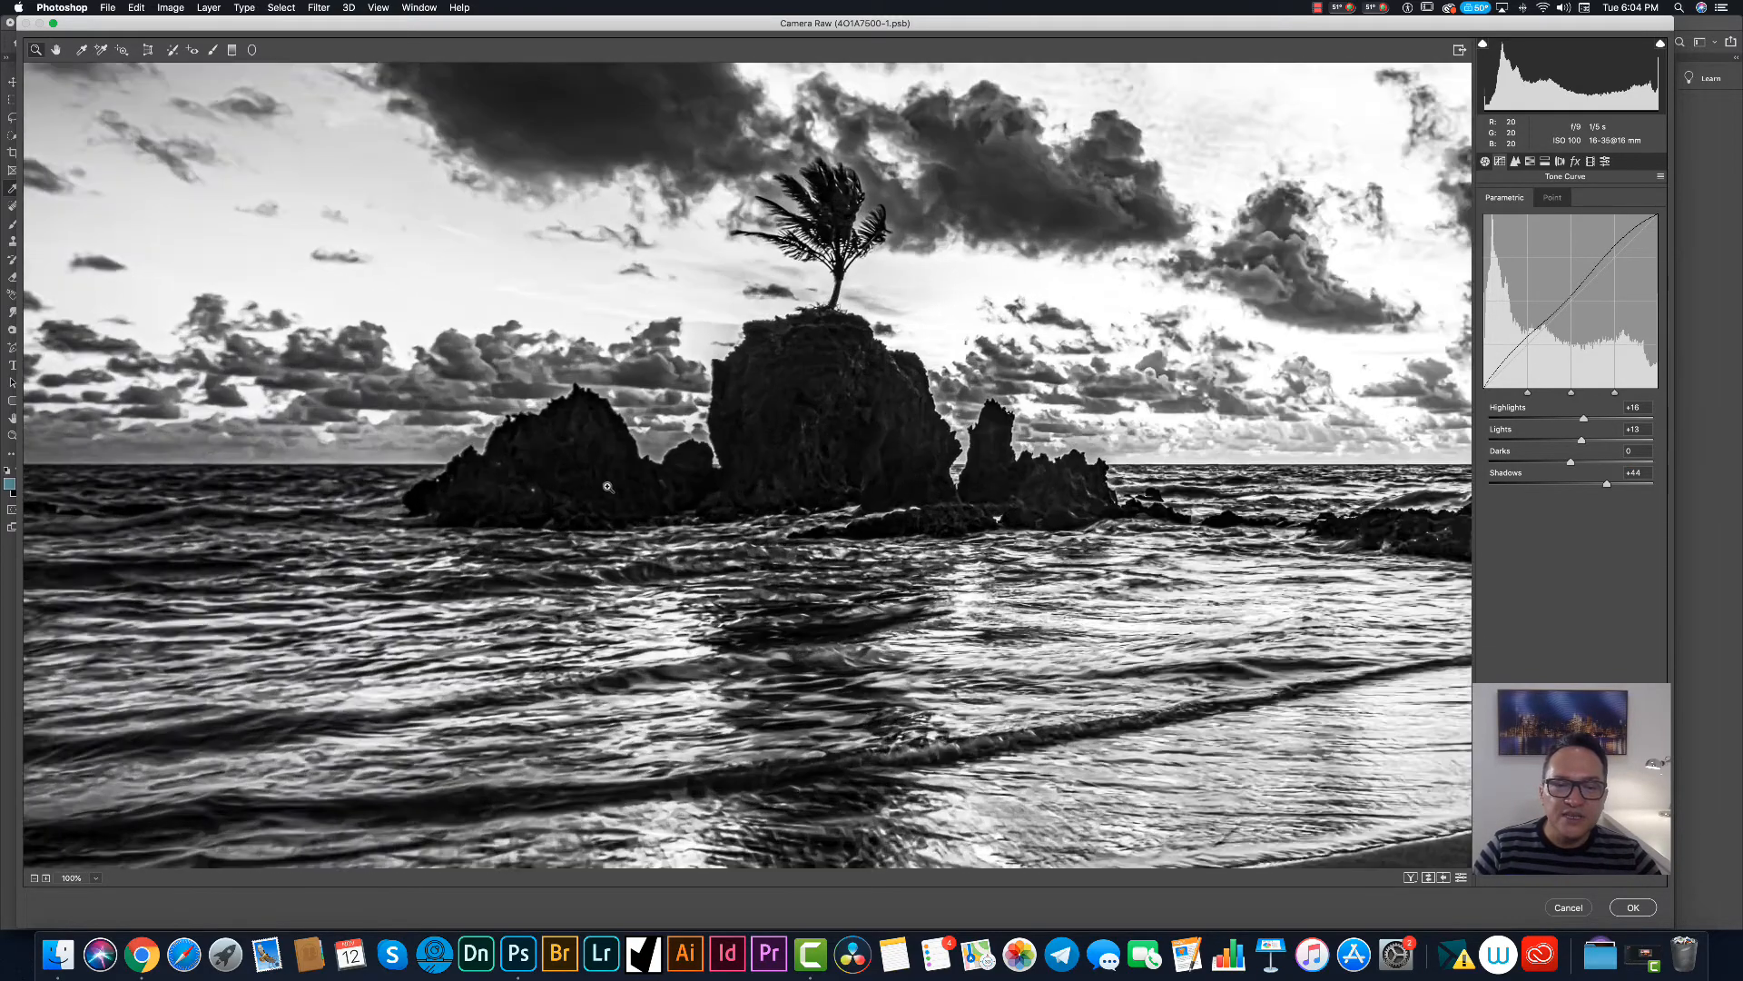
Refine the parametric tone curve to Highlights +7, Lights +9, Darks +20 and Shadows +52 while checking the rocks at 200%.
{"action": "left_click", "coordinate": [608, 486]}
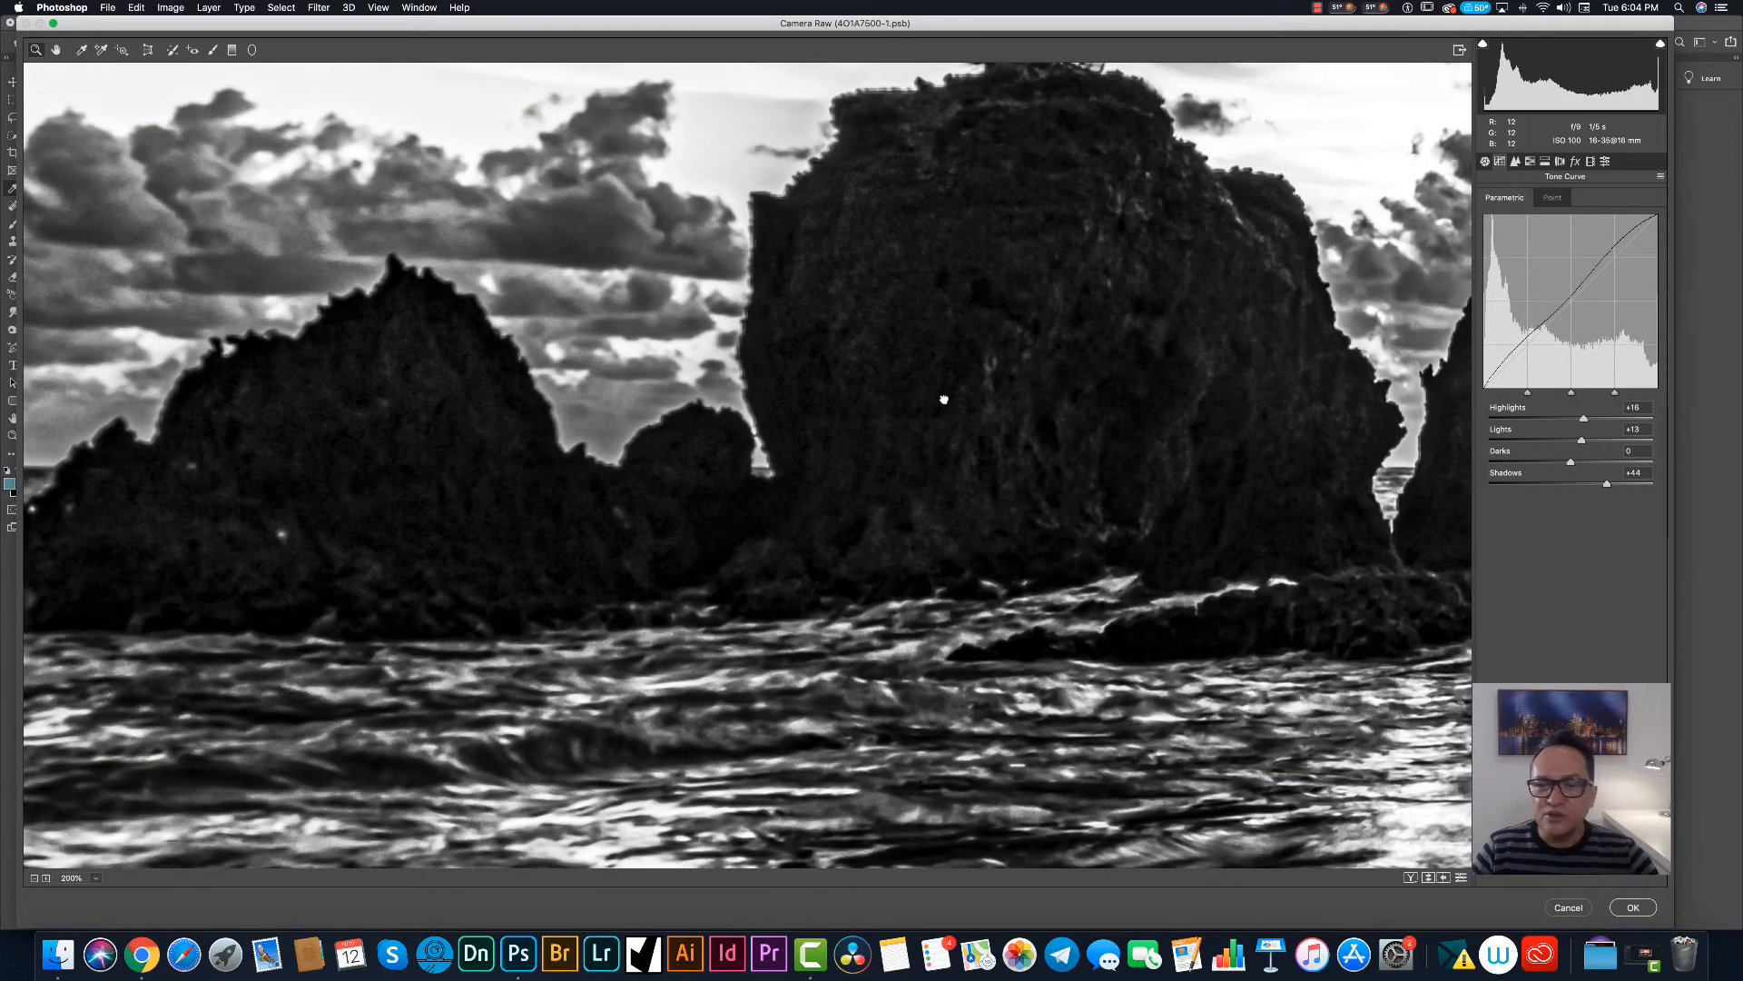
{"action": "left_click_drag", "start_coordinate": [946, 393], "coordinate": [701, 525]}
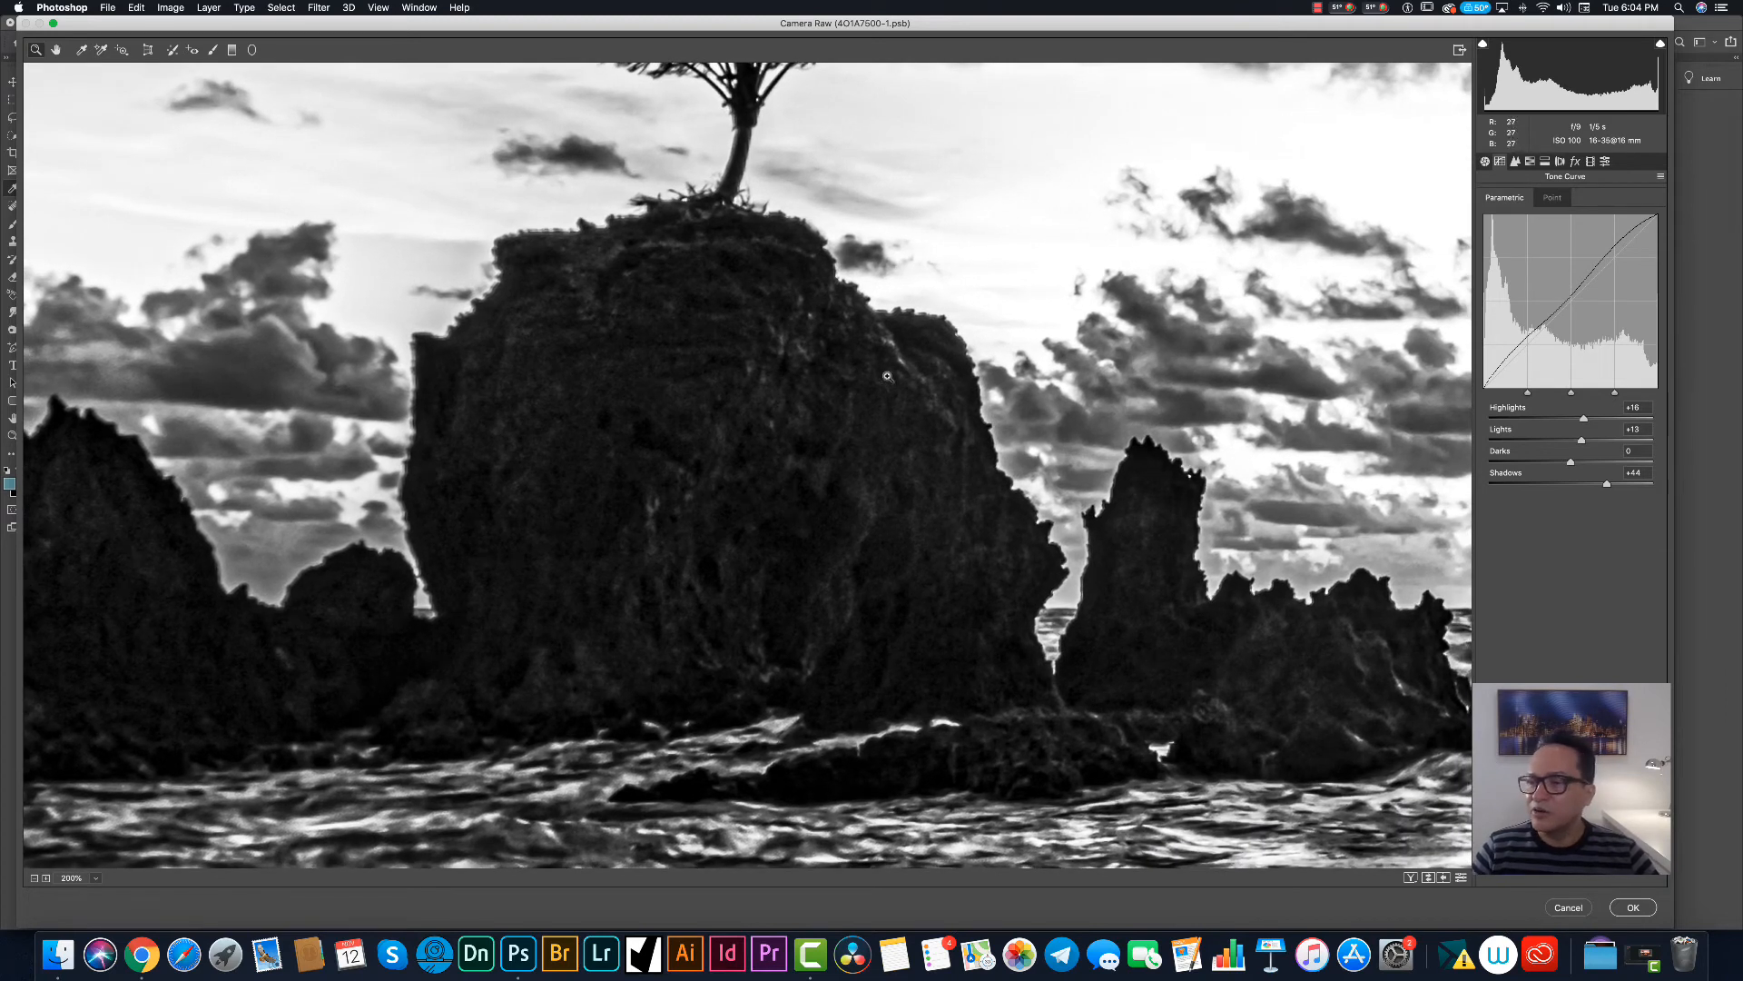
{"action": "left_click", "coordinate": [1599, 418]}
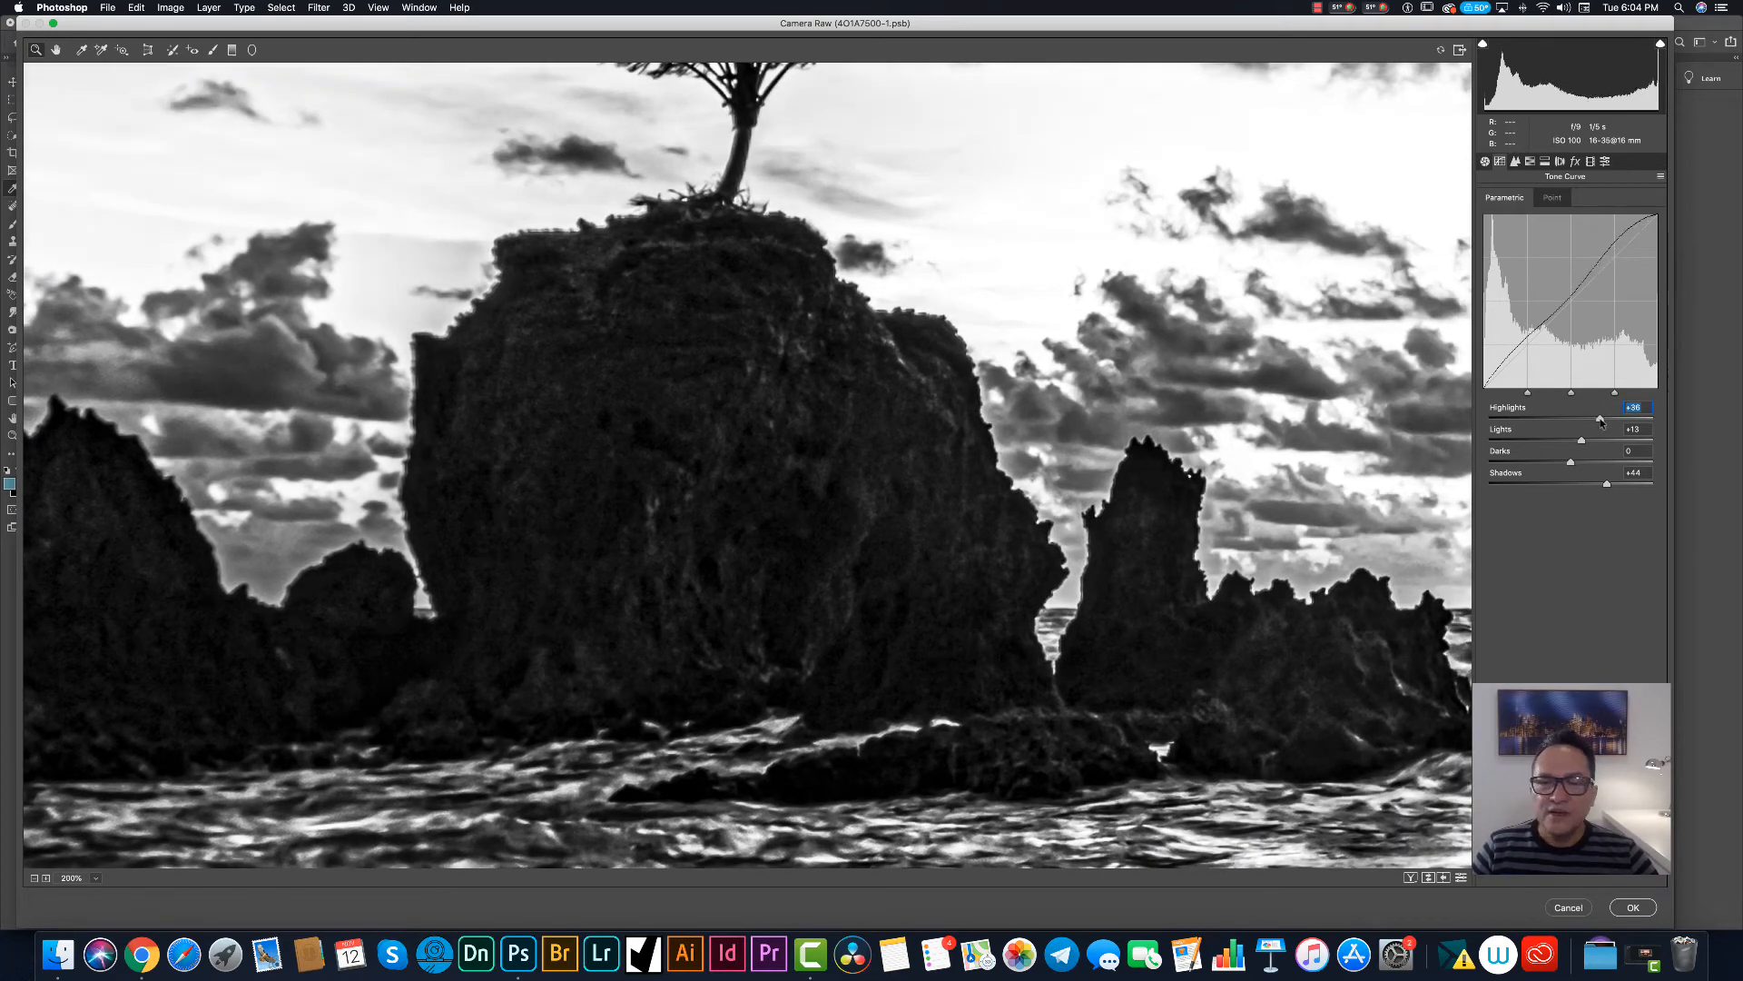
{"action": "left_click", "coordinate": [1578, 419]}
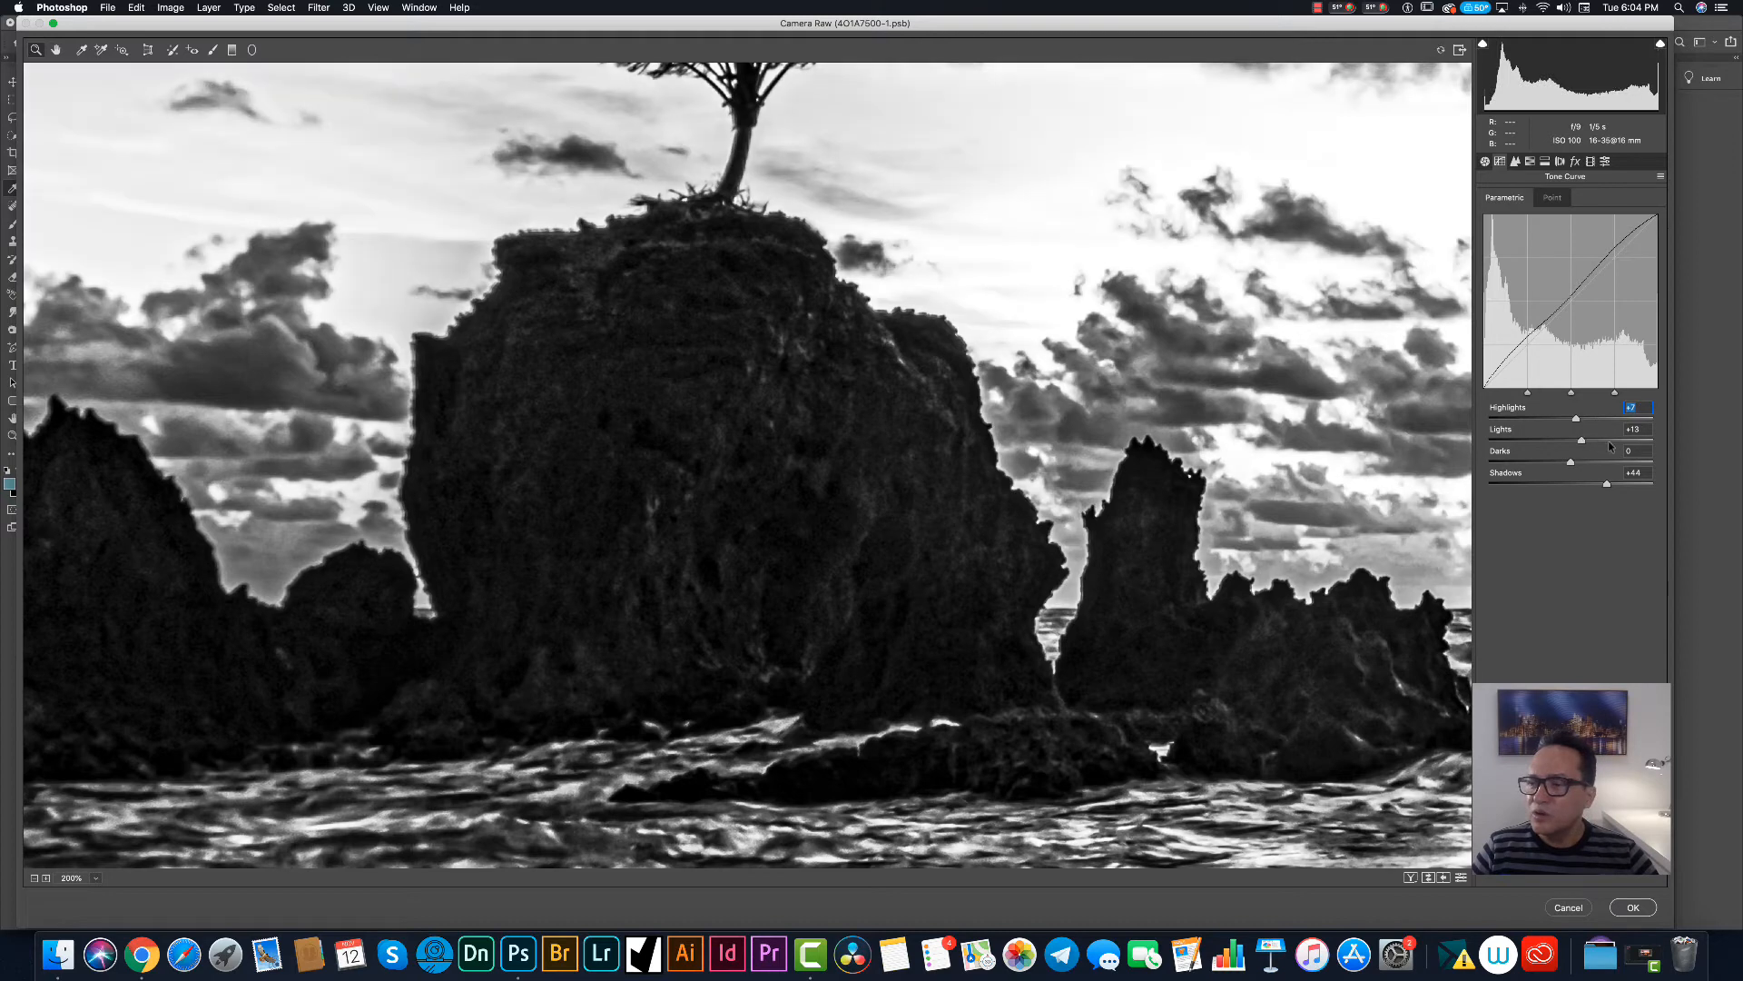
{"action": "left_click", "coordinate": [1616, 440]}
{"action": "left_click", "coordinate": [1578, 440]}
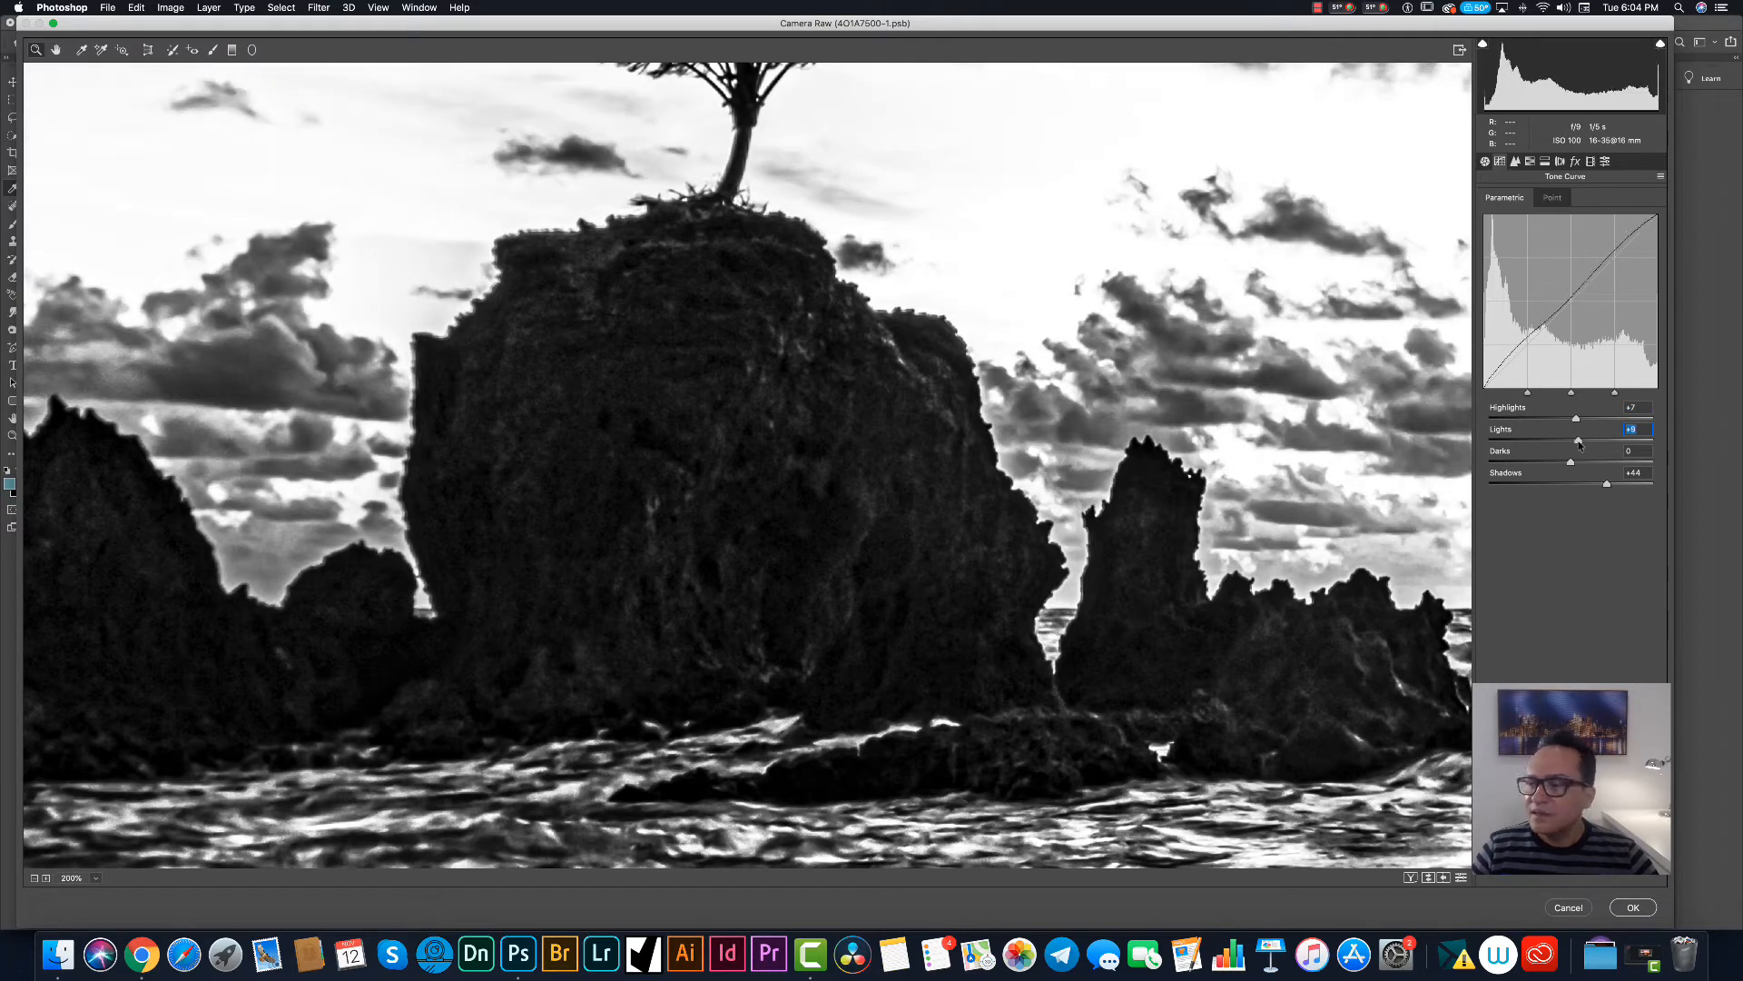
{"action": "left_click", "coordinate": [1587, 462]}
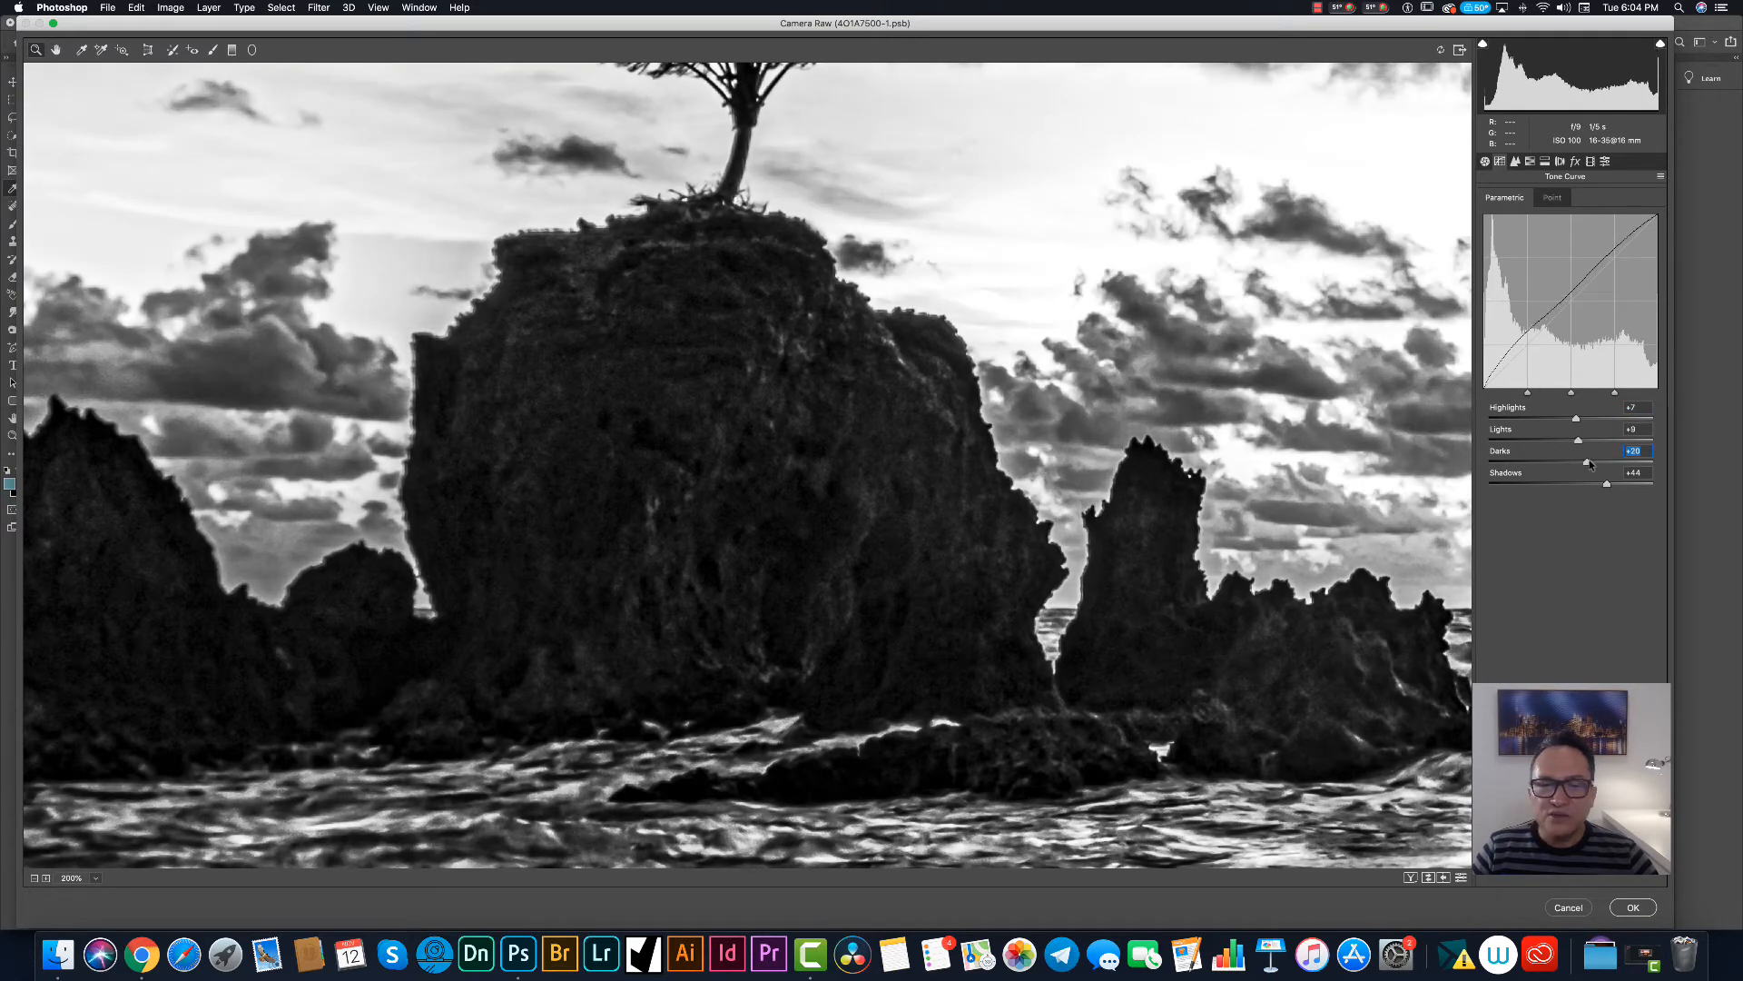
{"action": "left_click", "coordinate": [1624, 487]}
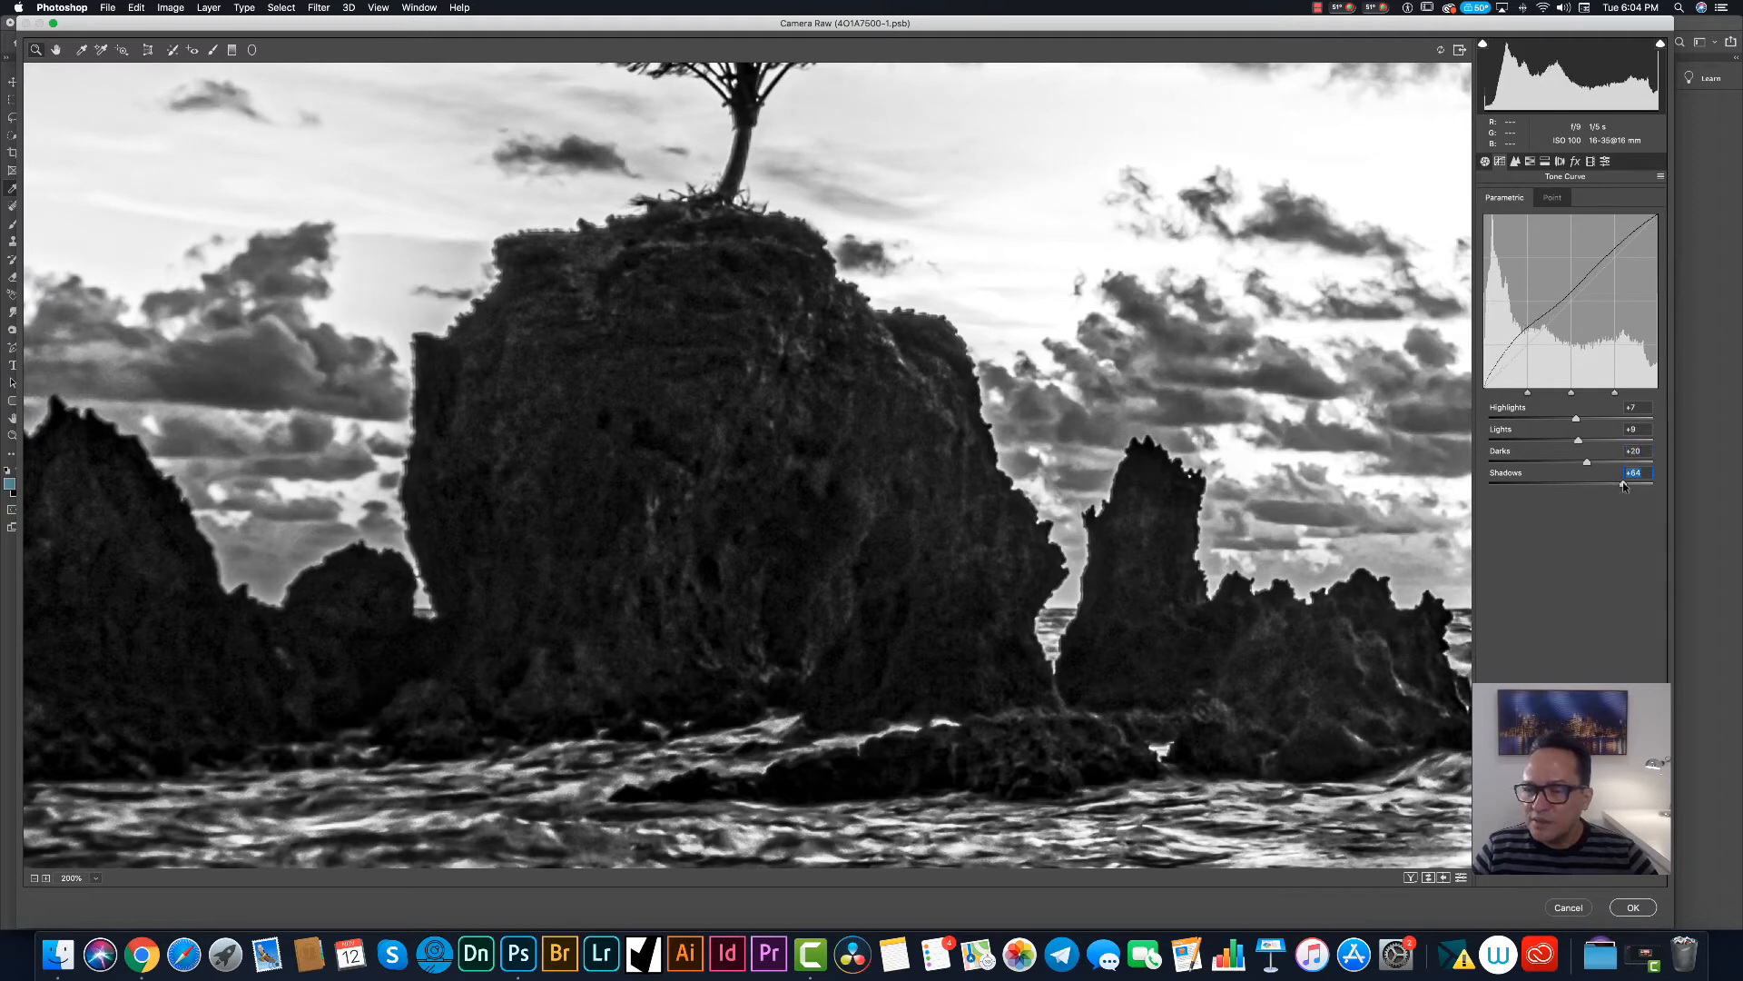
{"action": "left_click", "coordinate": [1610, 487]}
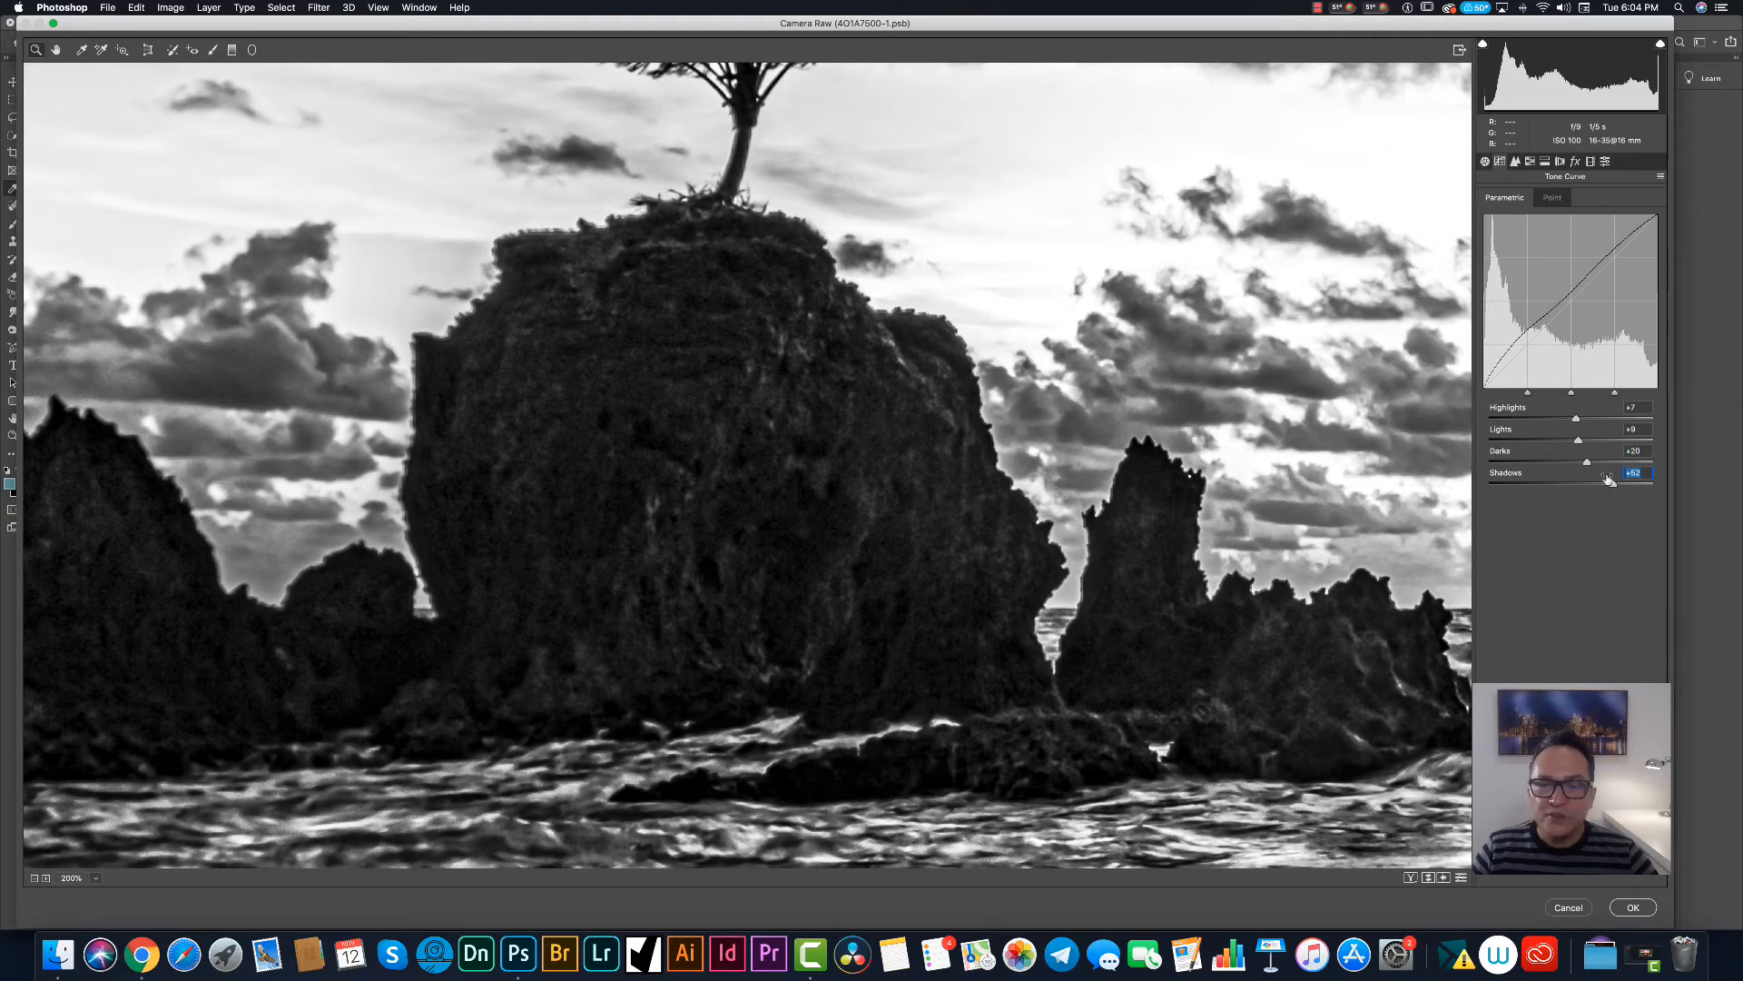
Apply noise reduction with Luminance 44, Color 41 and Color Smoothness 58.
{"action": "left_click", "coordinate": [1515, 162]}
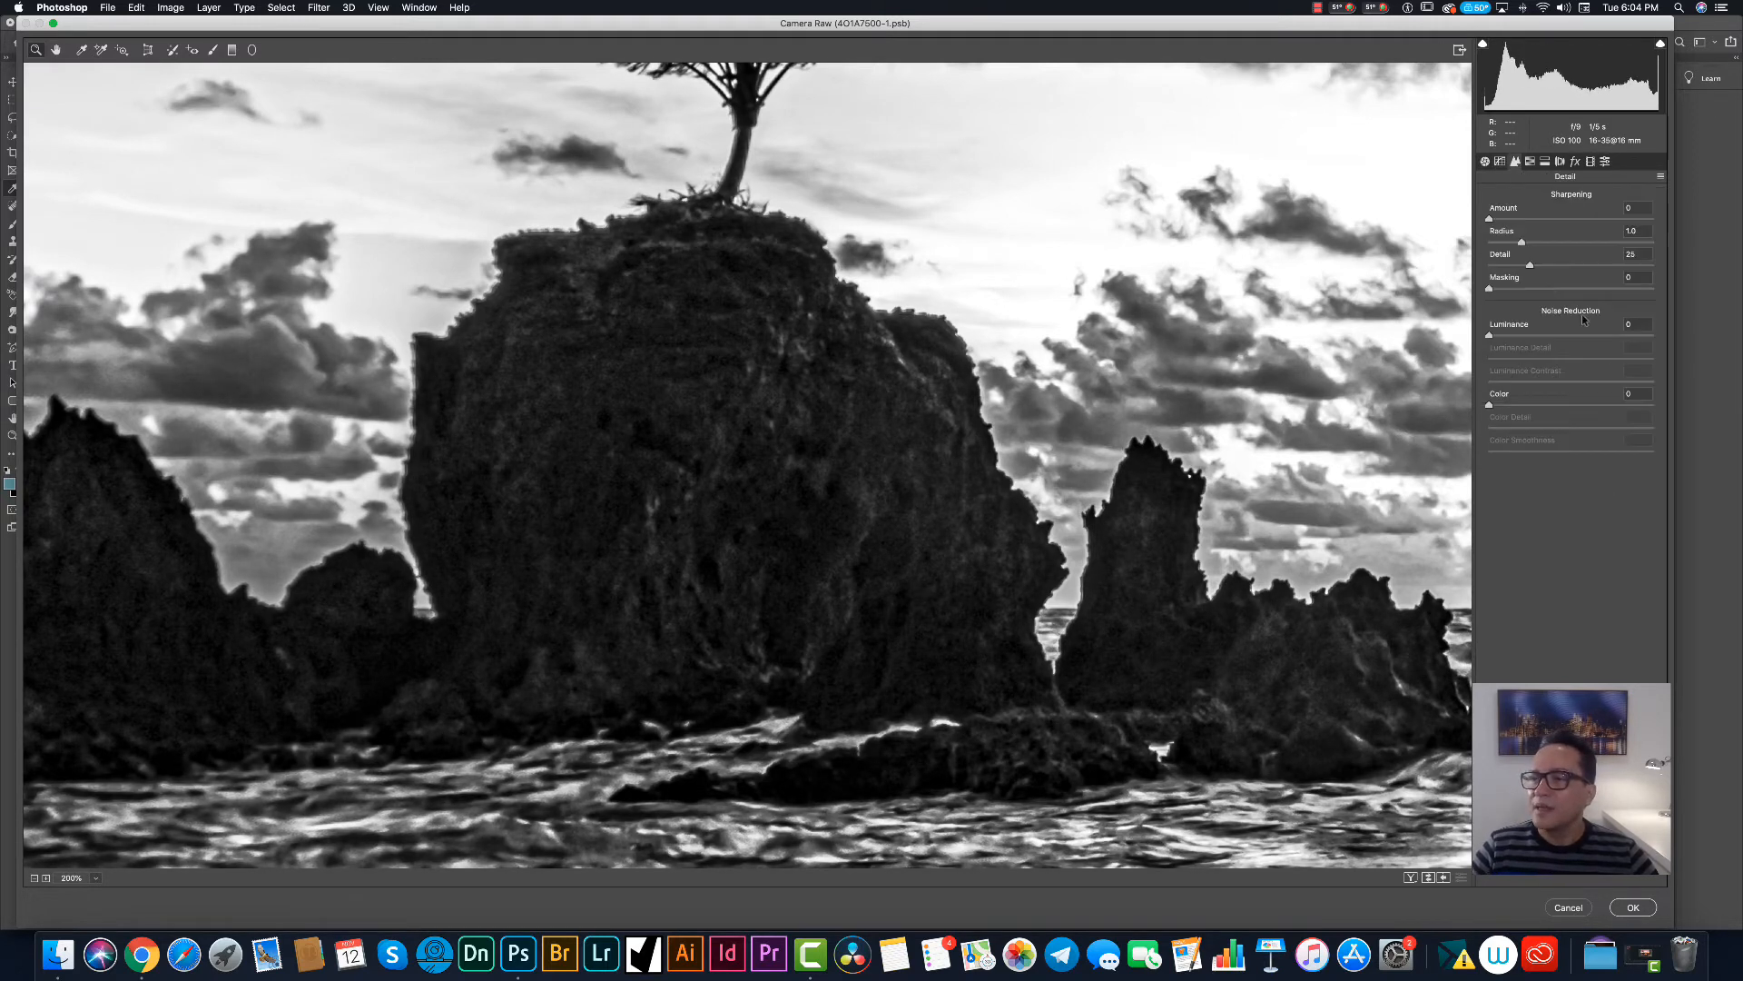
{"action": "left_click", "coordinate": [1556, 404]}
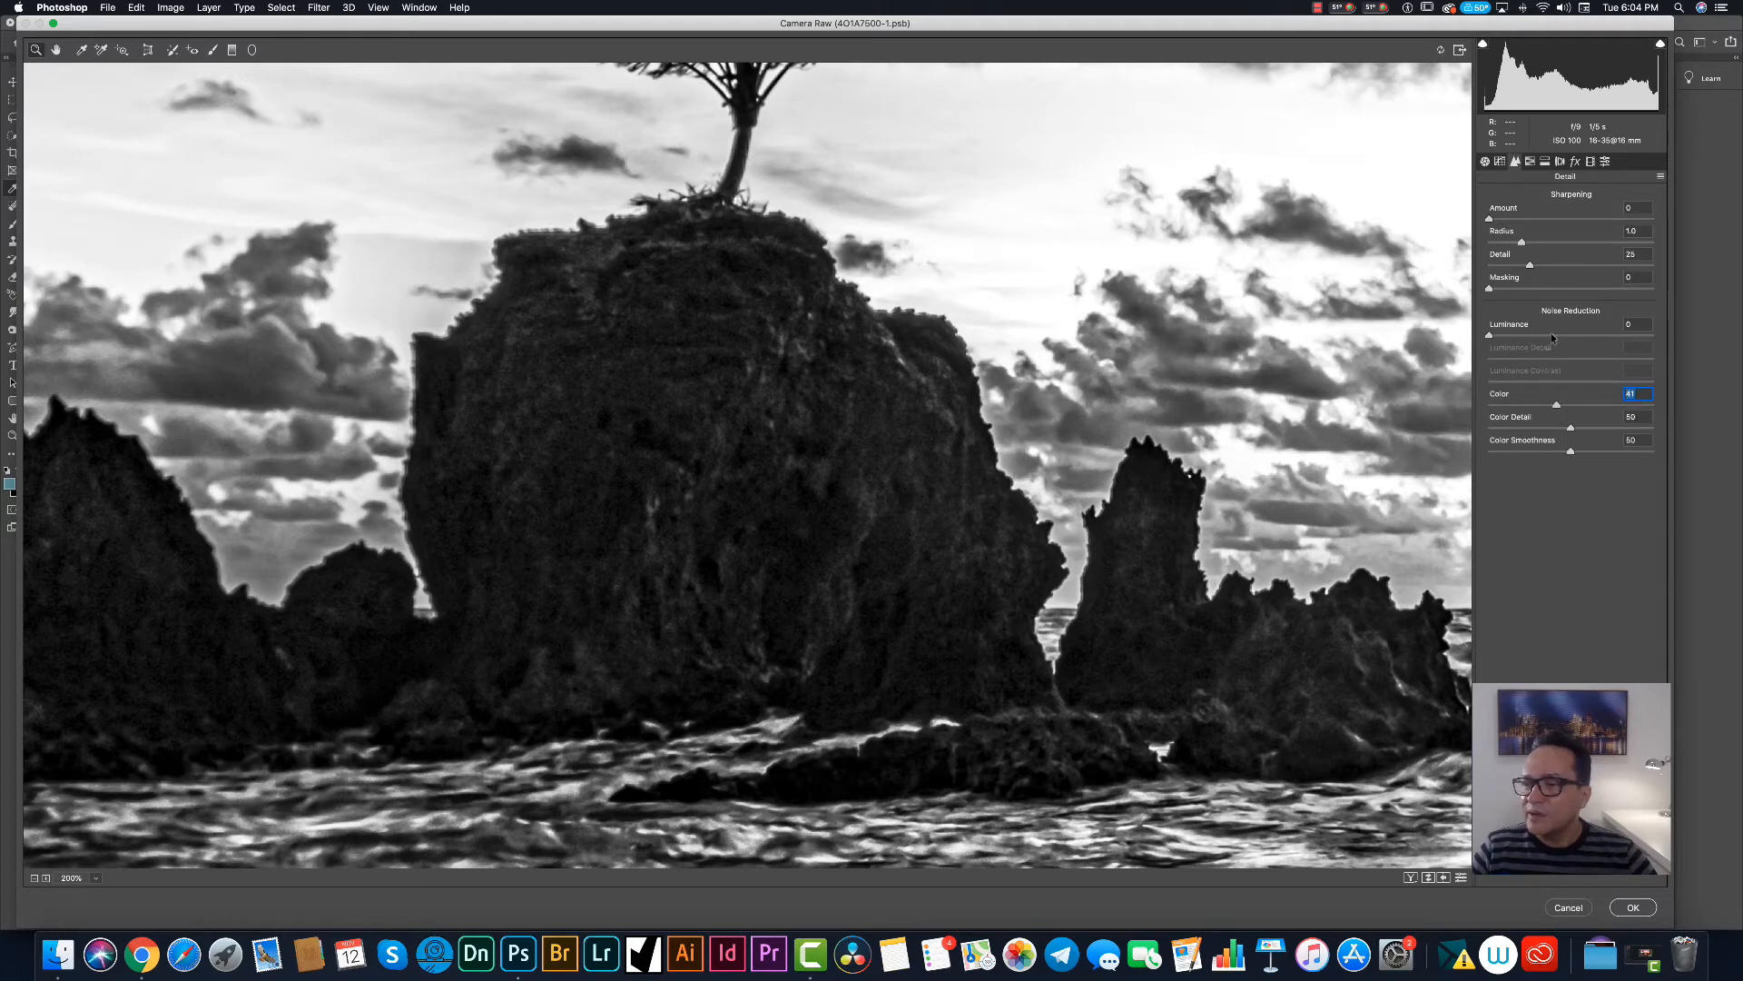
{"action": "left_click", "coordinate": [1549, 334]}
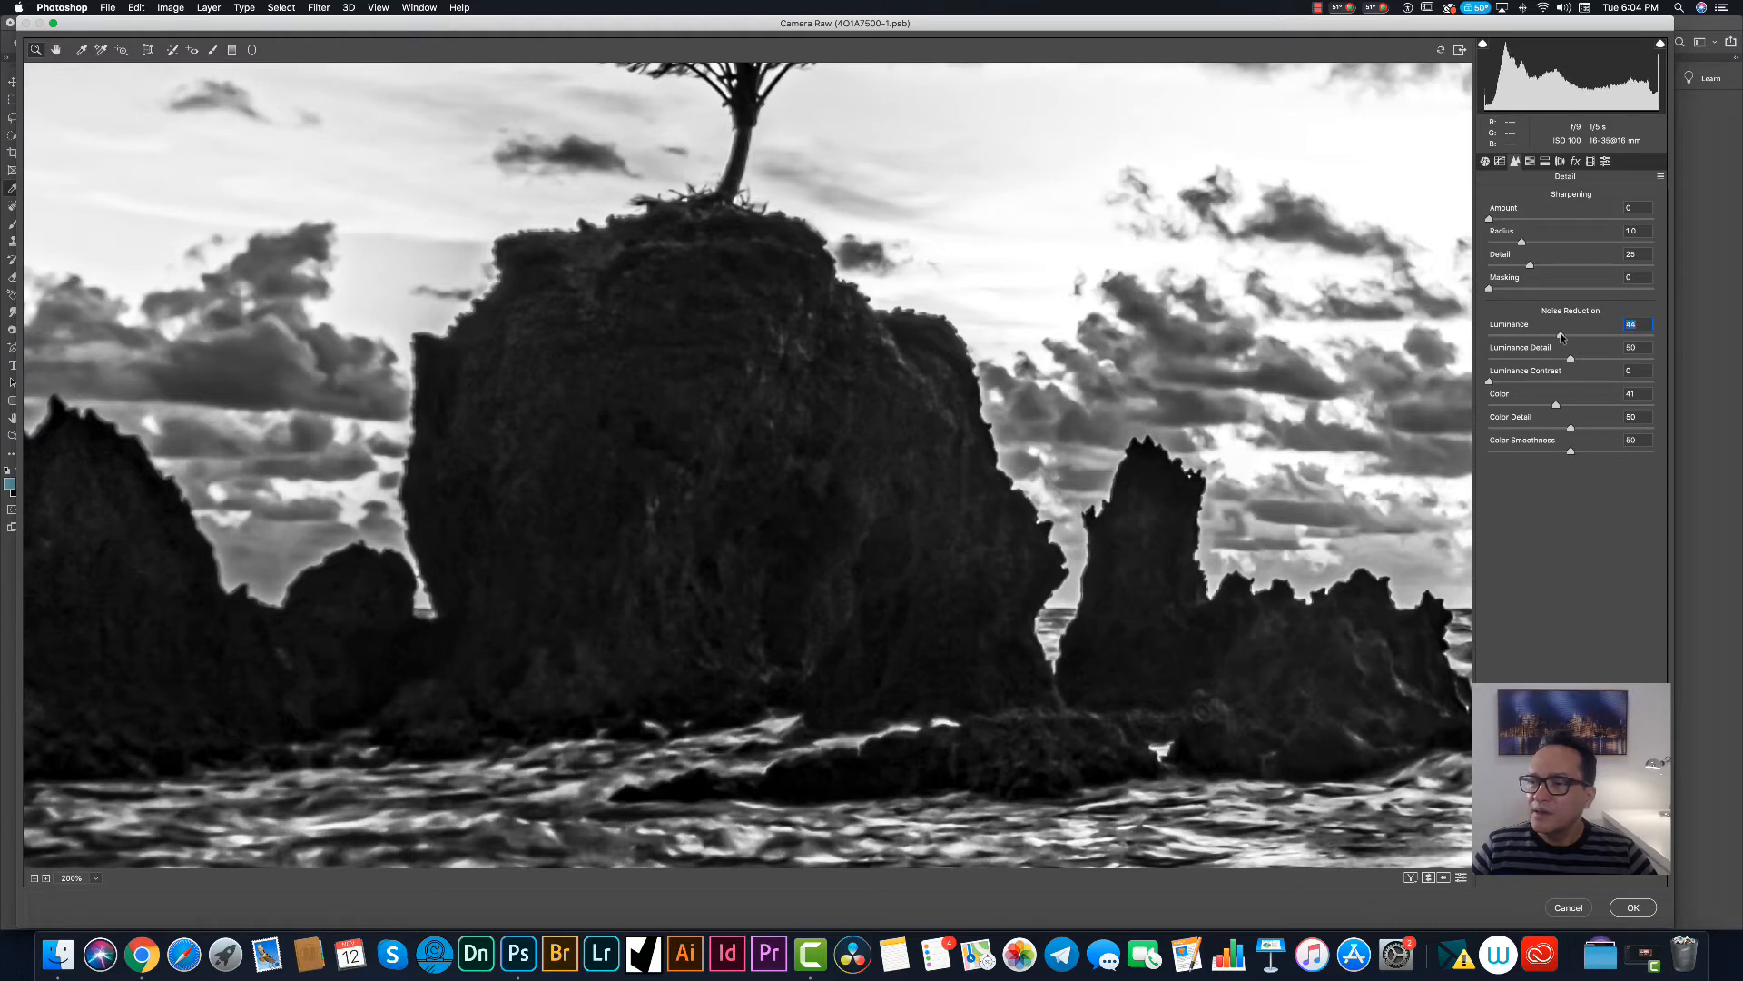
{"action": "left_click", "coordinate": [1584, 451]}
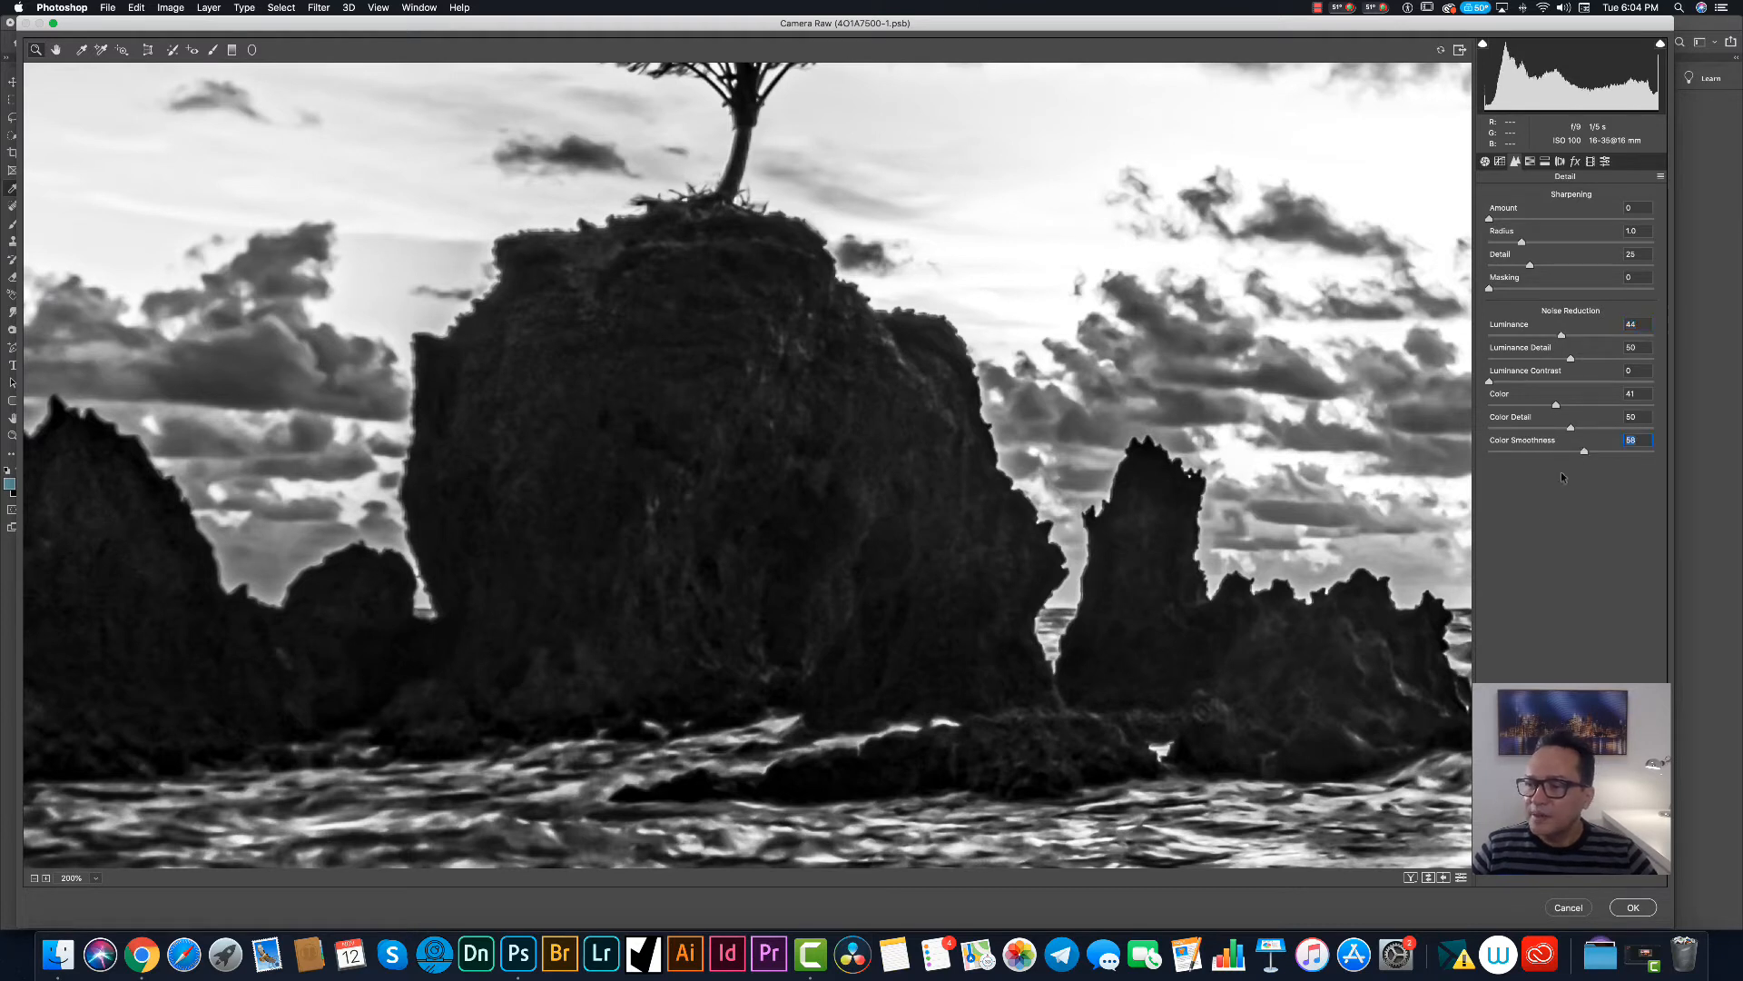
Adjust the Black & White Mix to Reds about -45, Oranges +23 and Yellows +4.
{"action": "left_click", "coordinate": [1532, 164]}
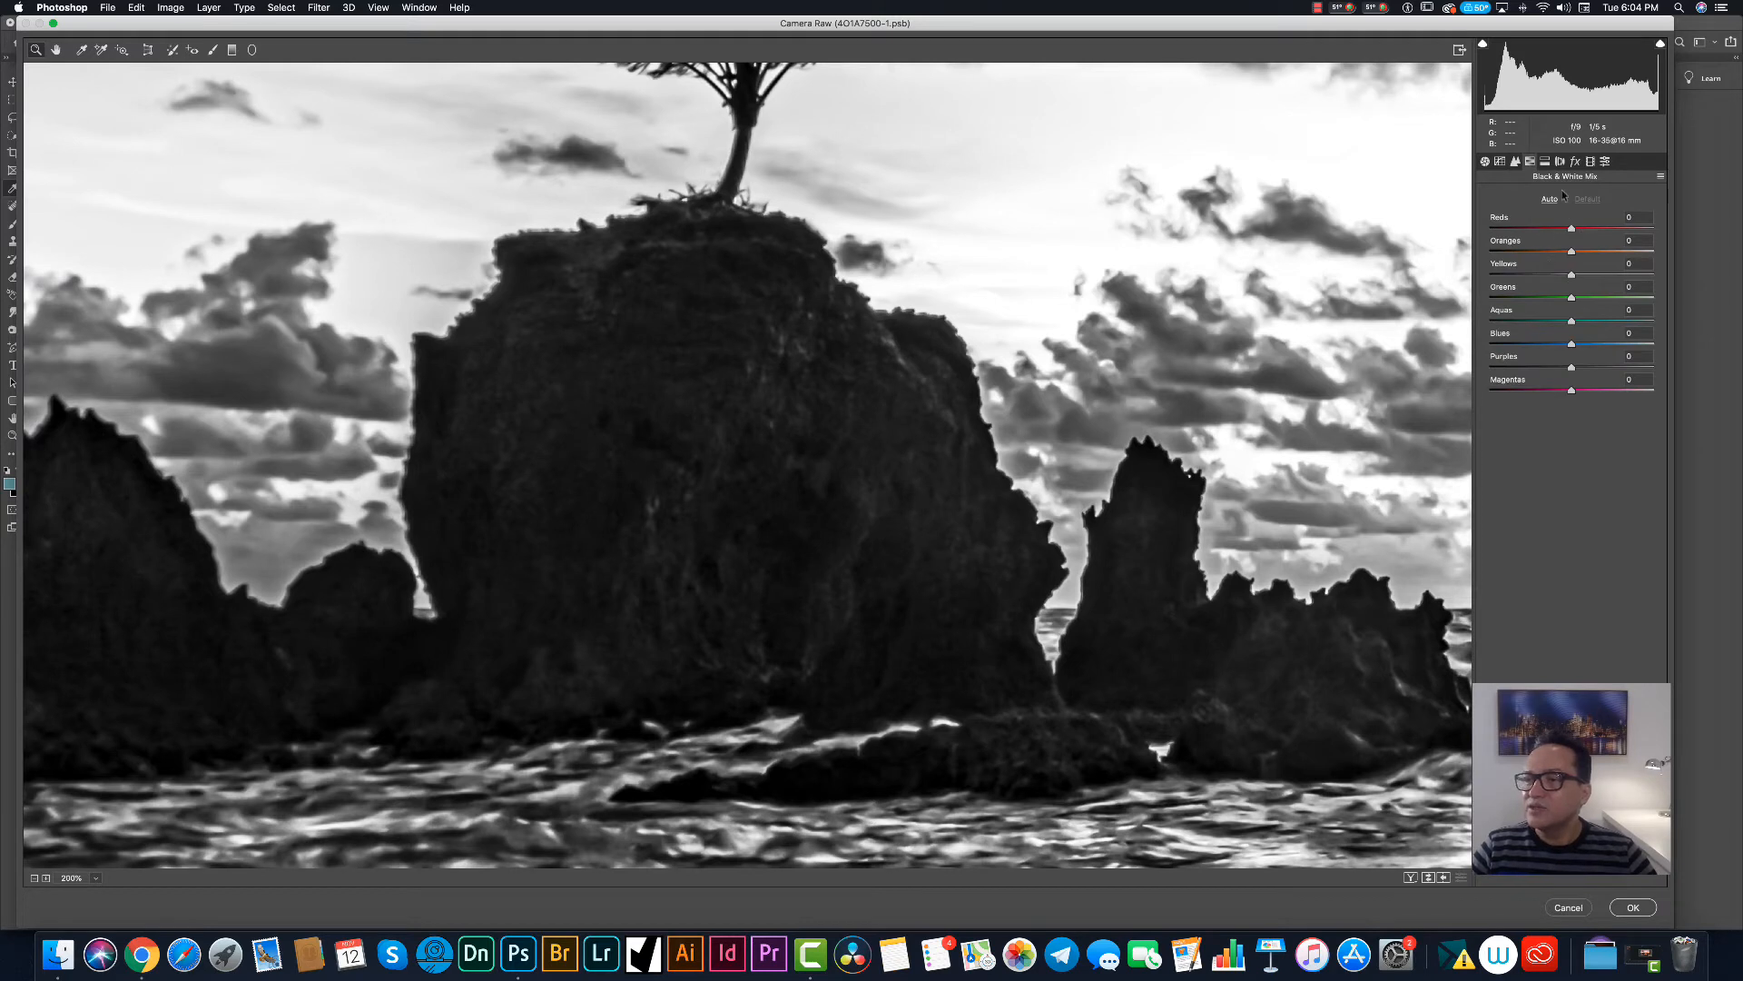
{"action": "left_click", "coordinate": [1601, 251]}
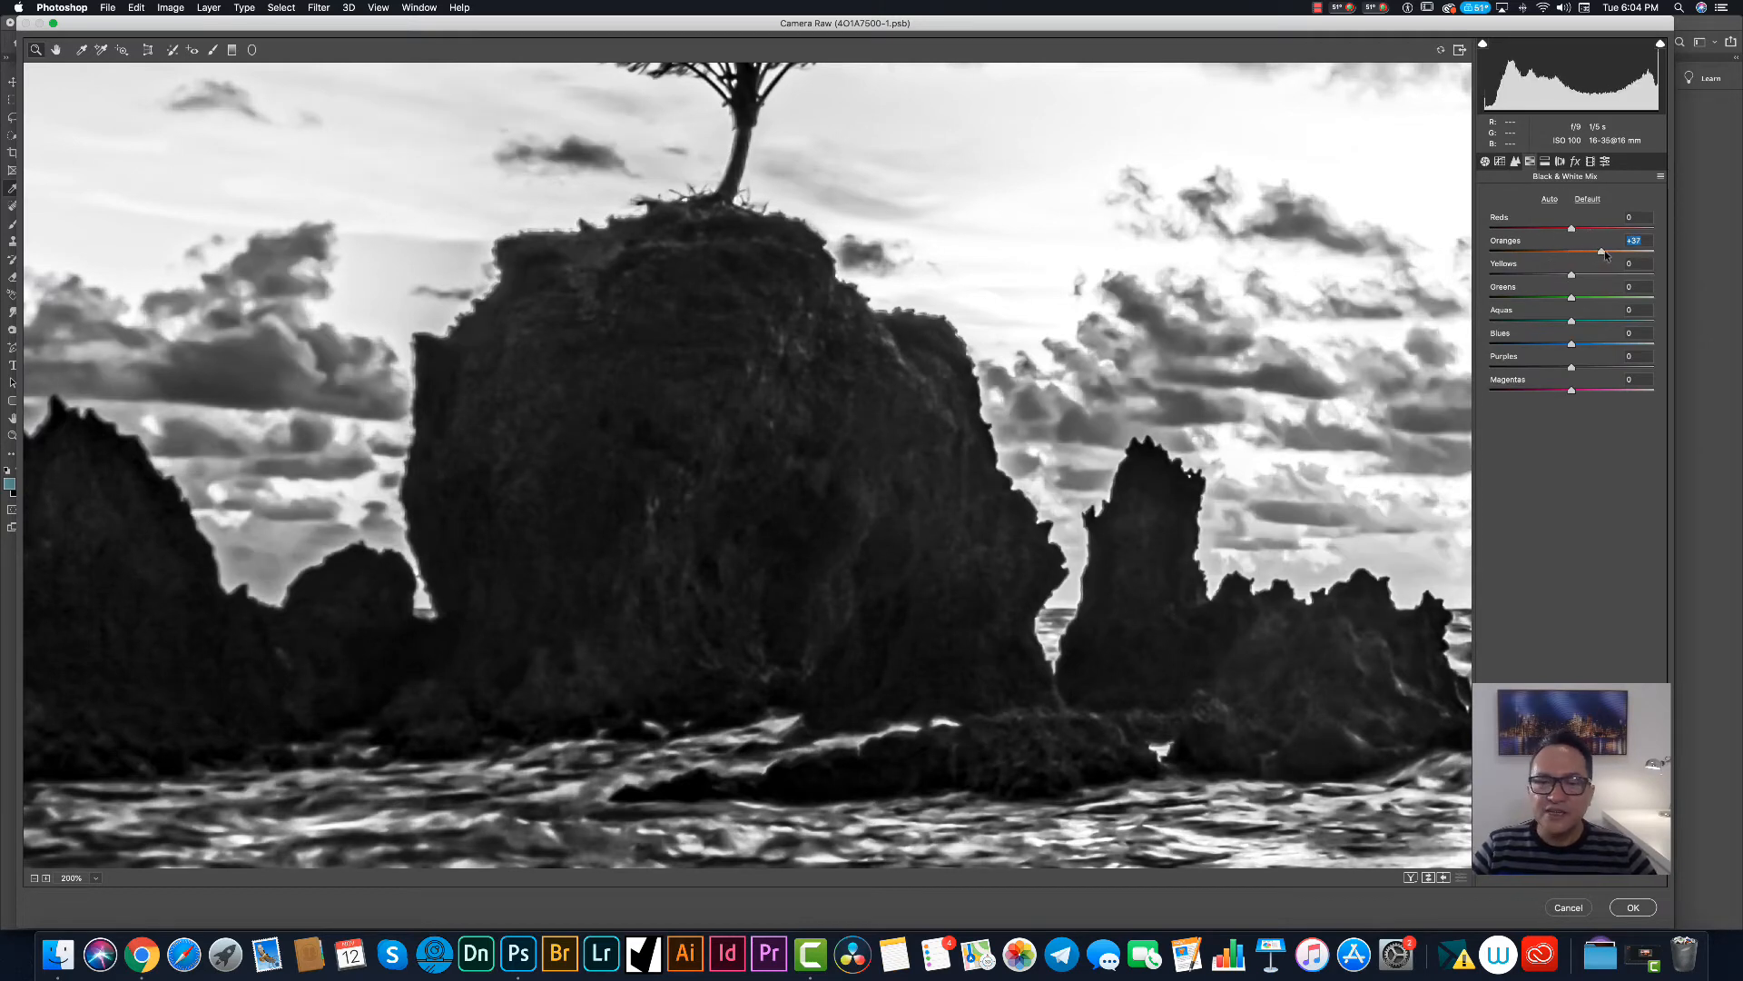
{"action": "left_click", "coordinate": [1591, 253]}
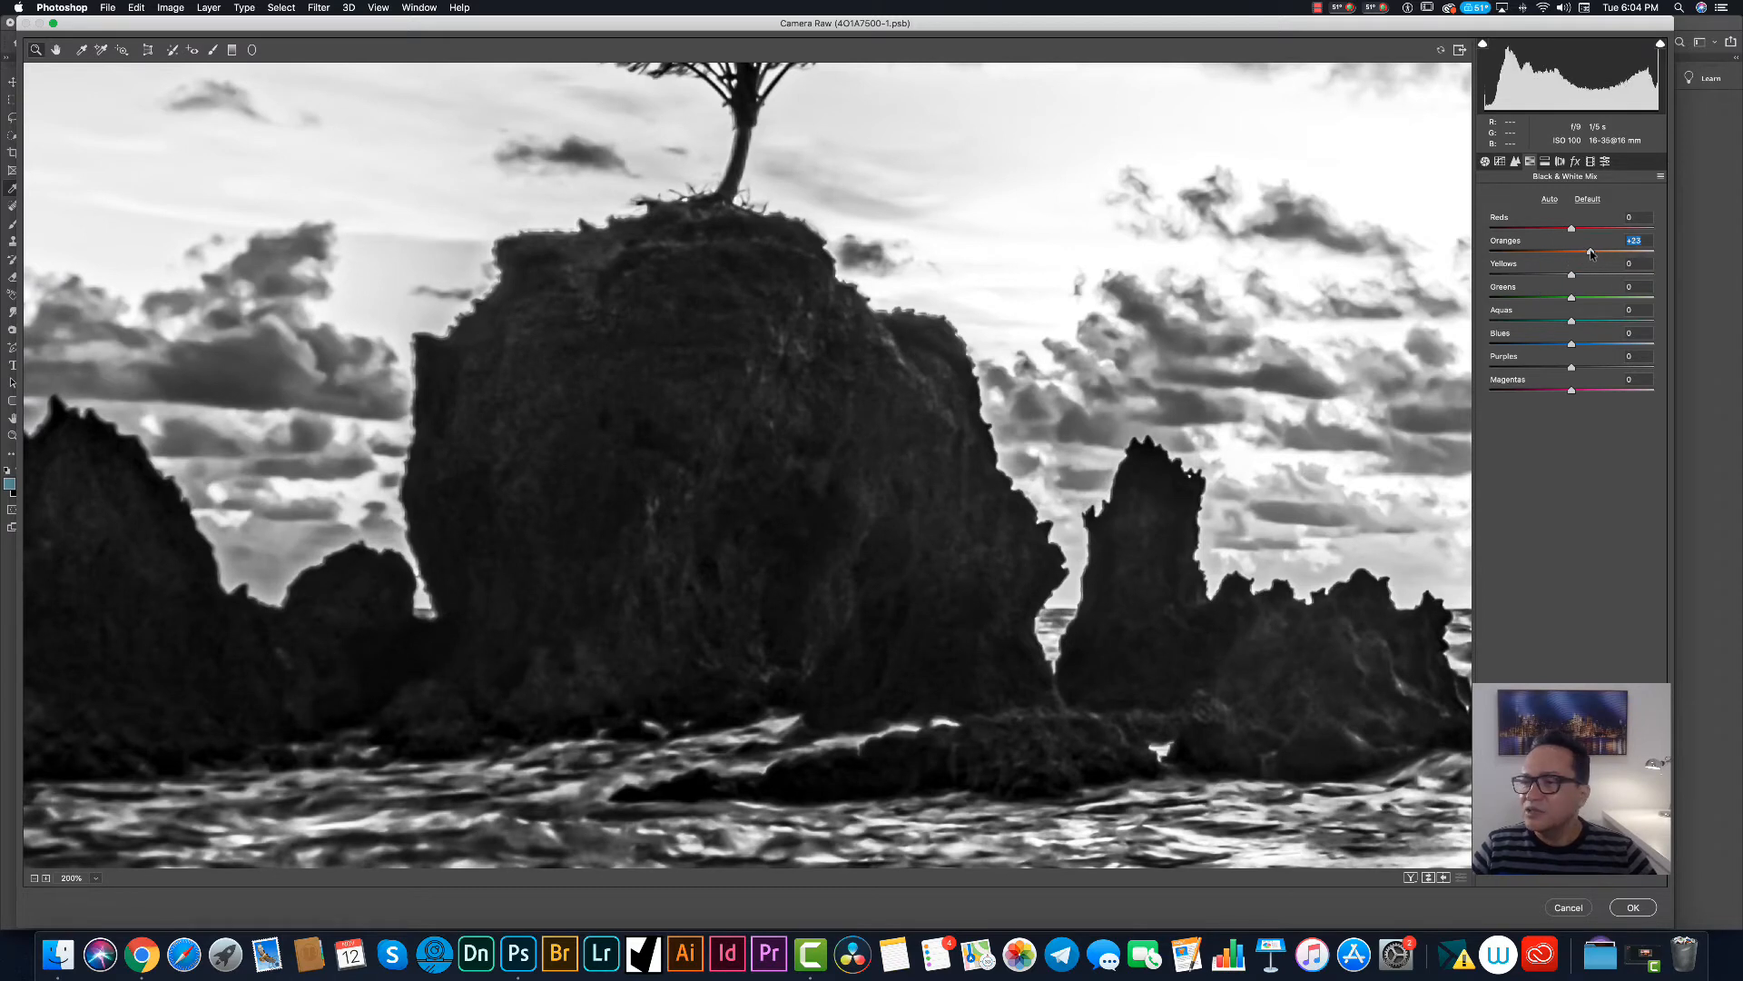
{"action": "left_click", "coordinate": [1542, 229]}
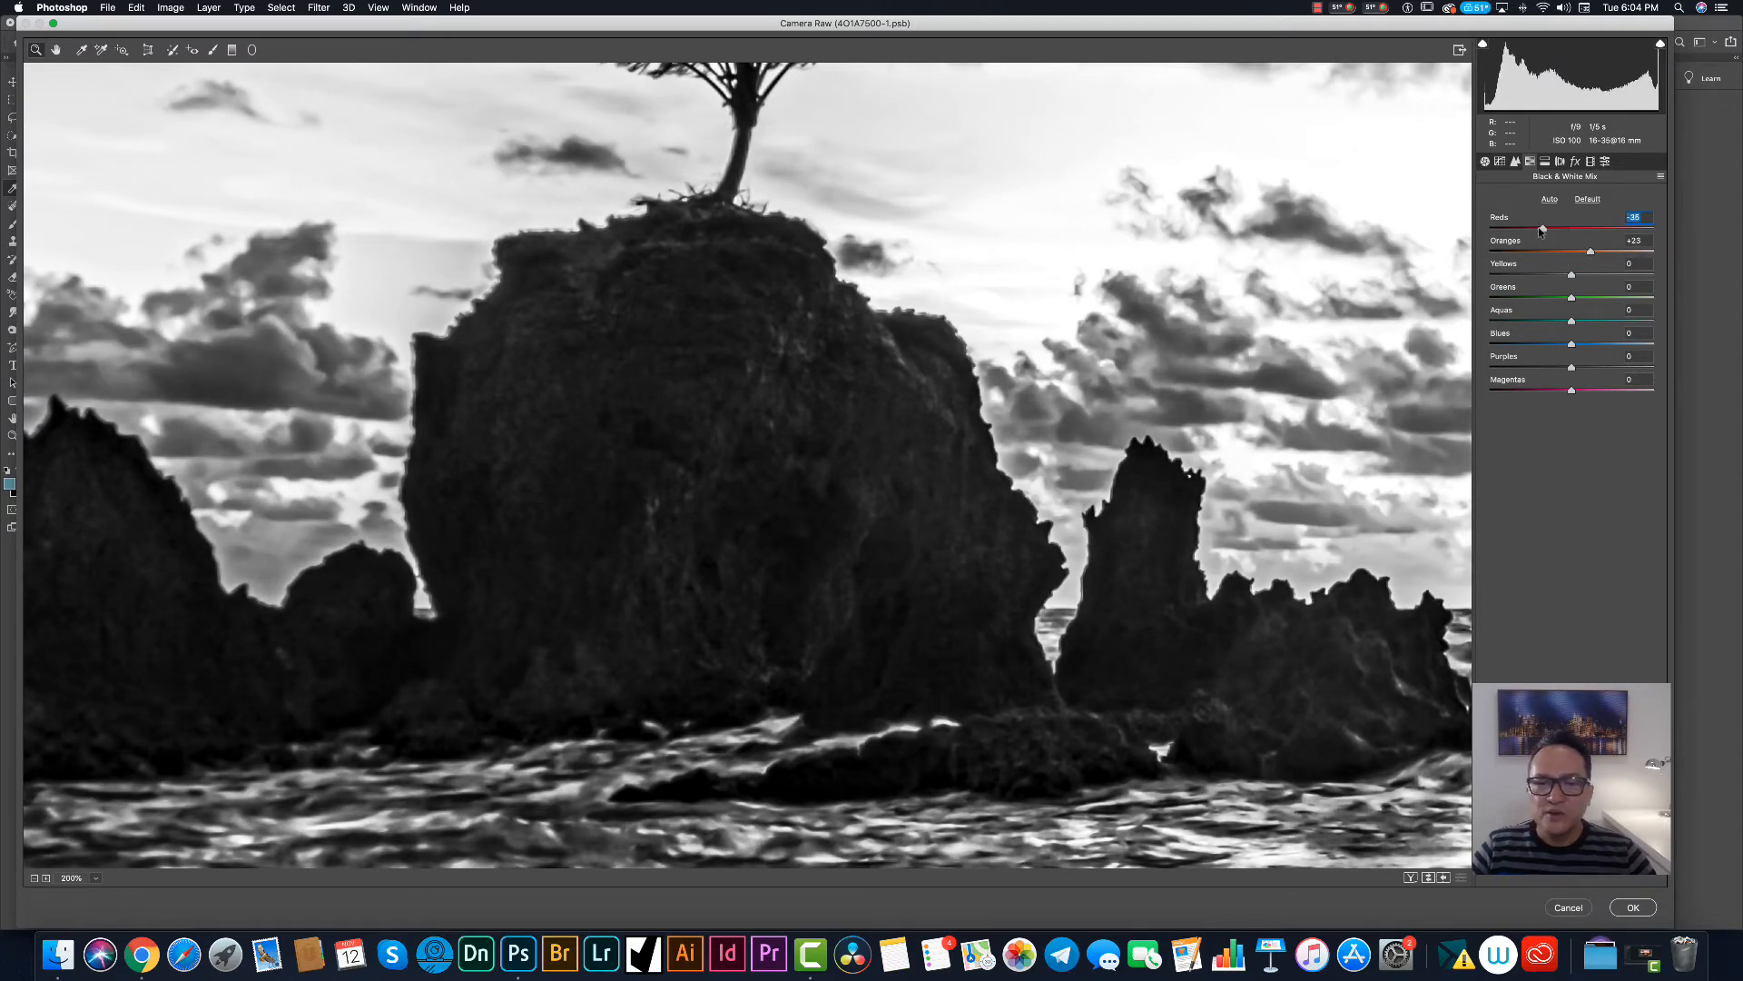
{"action": "left_click", "coordinate": [1535, 228]}
{"action": "left_click", "coordinate": [1589, 276]}
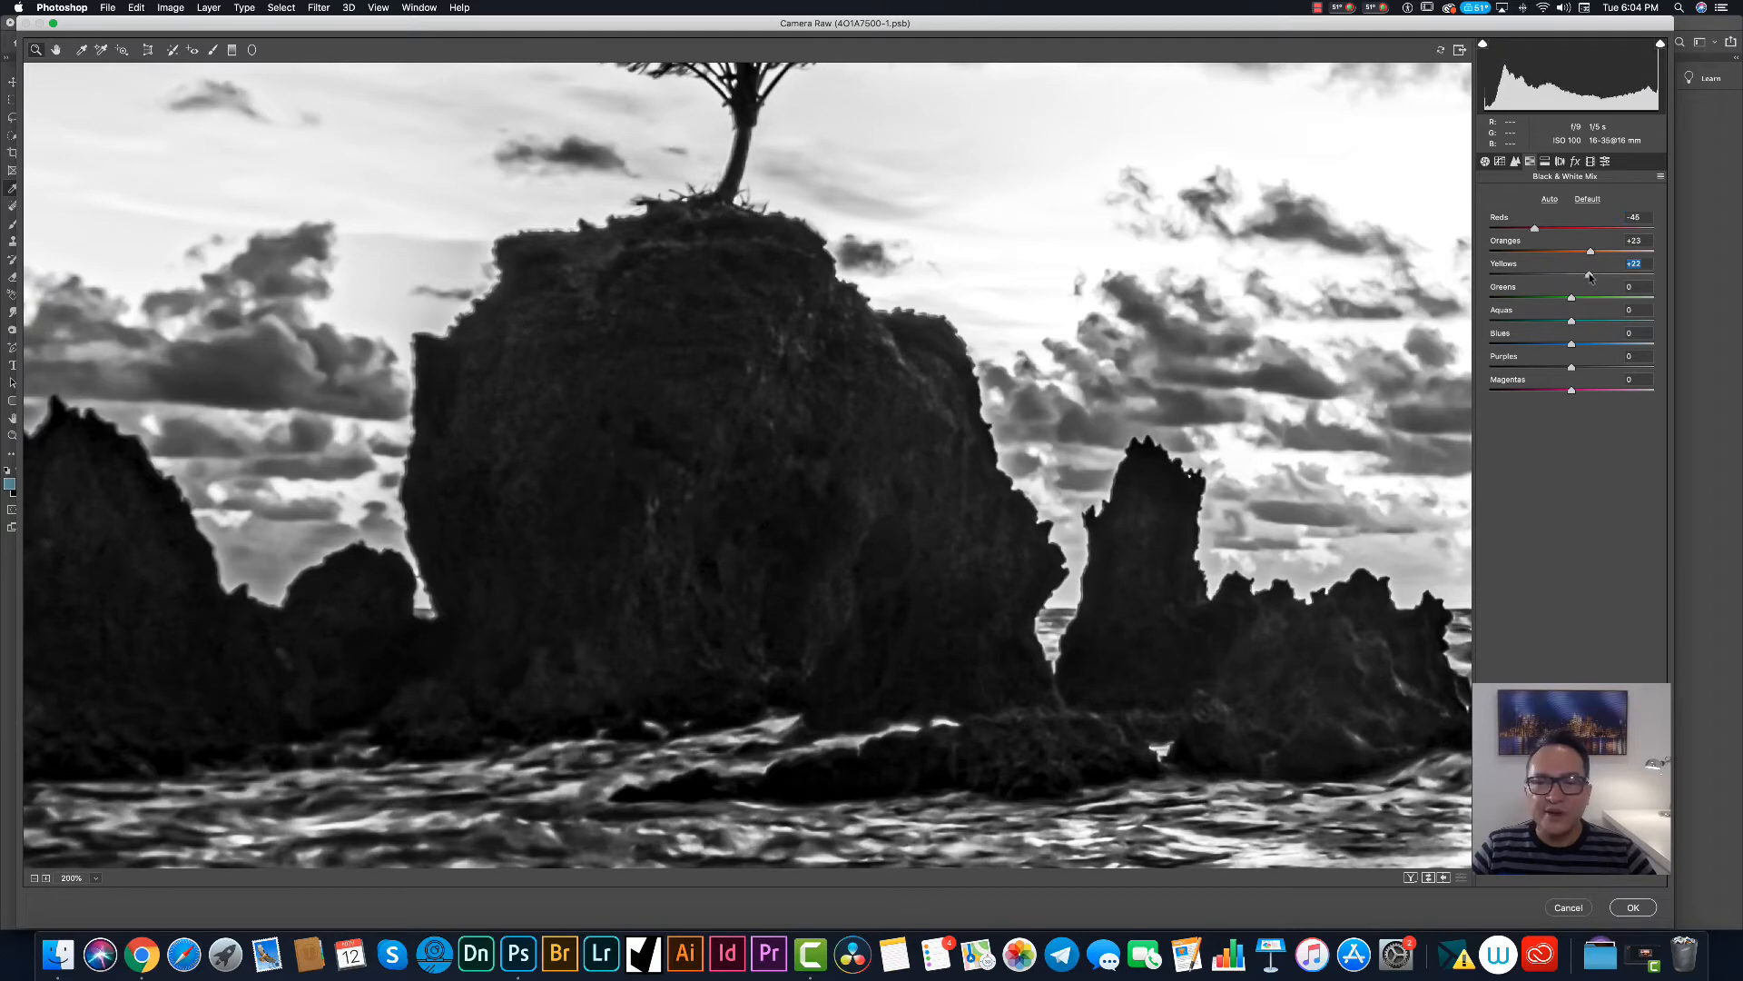
{"action": "type", "text": "4"}
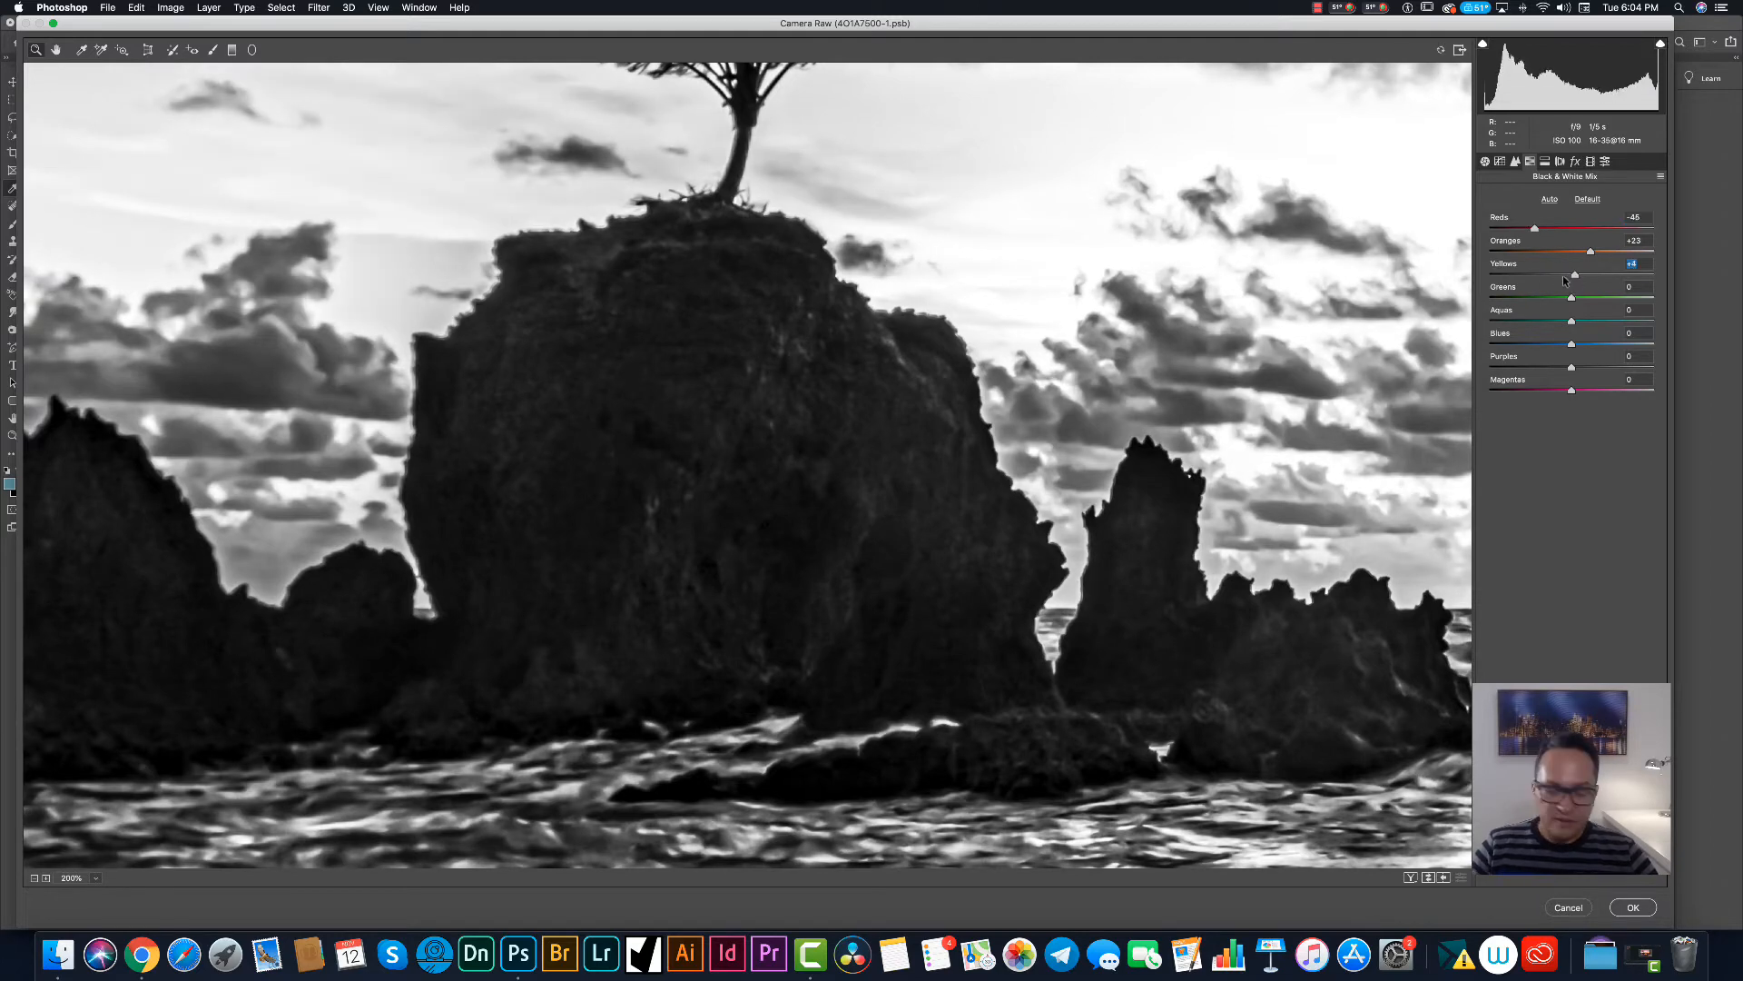
{"action": "key", "text": "super+0"}
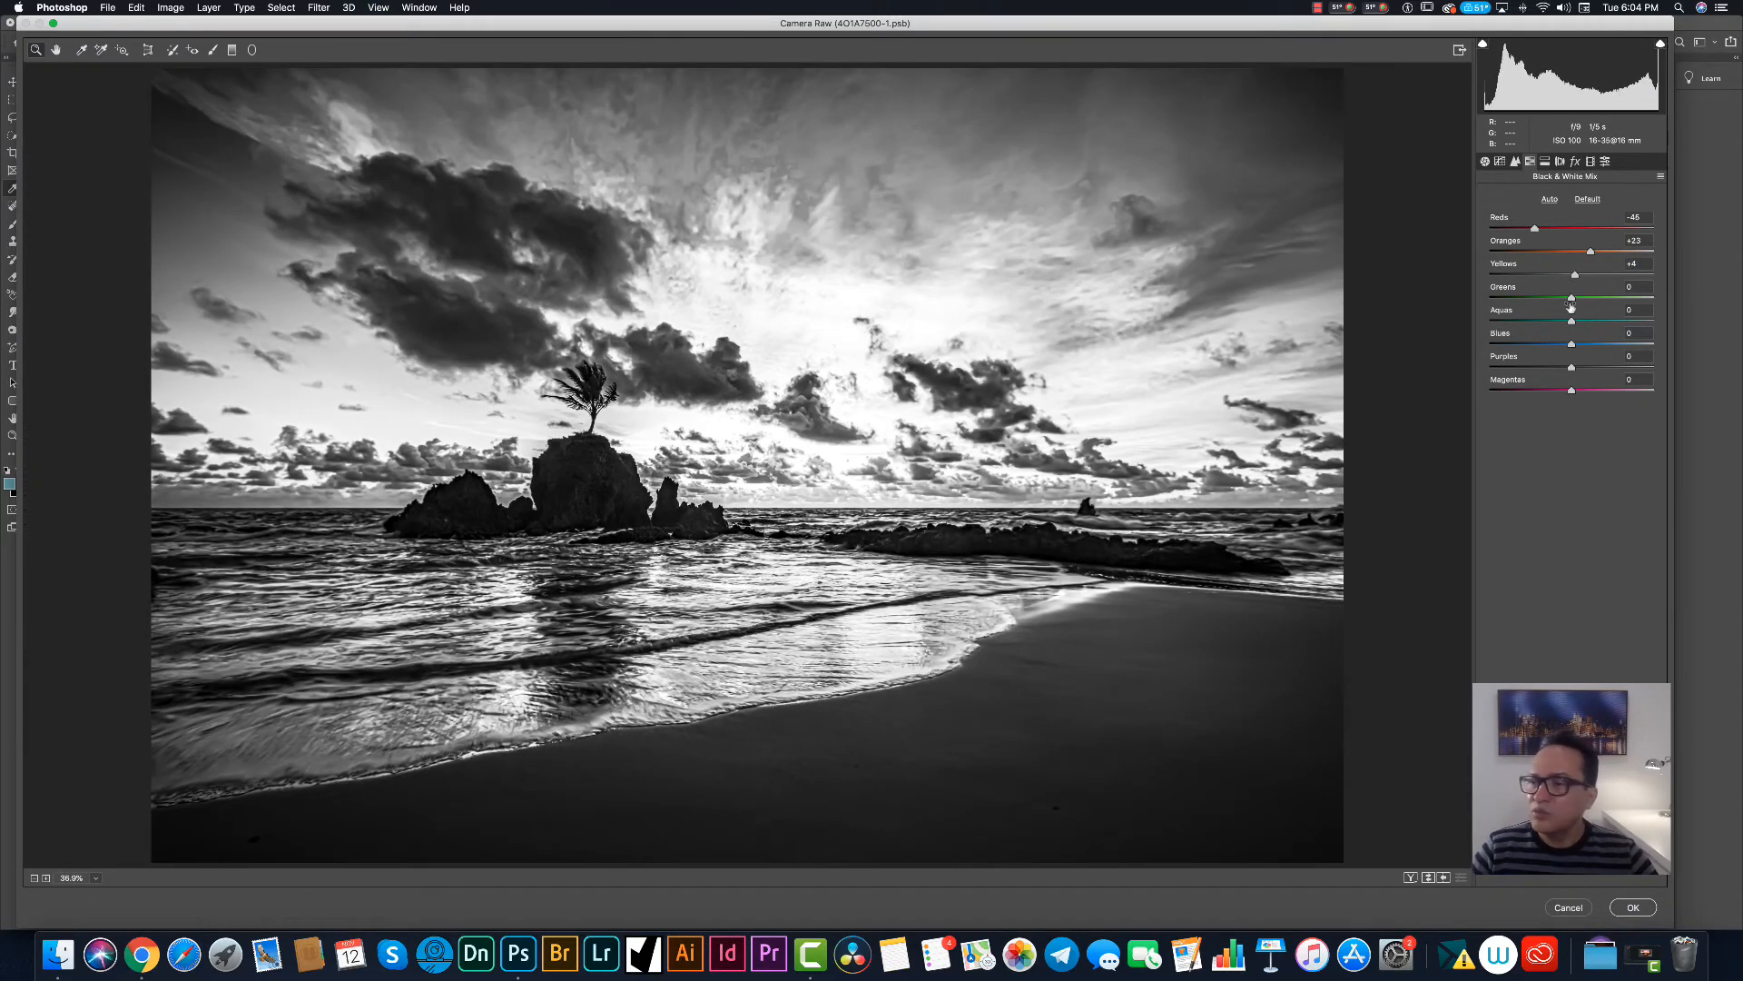
Darken the bright sky in the Black & White Mix with Yellows -18 and Oranges about -2.
{"action": "mouse_move", "coordinate": [1553, 277]}
{"action": "left_mouse_down"}
{"action": "mouse_move", "coordinate": [1537, 262]}
{"action": "mouse_move", "coordinate": [1527, 276]}
{"action": "mouse_move", "coordinate": [1556, 249]}
{"action": "left_mouse_up"}
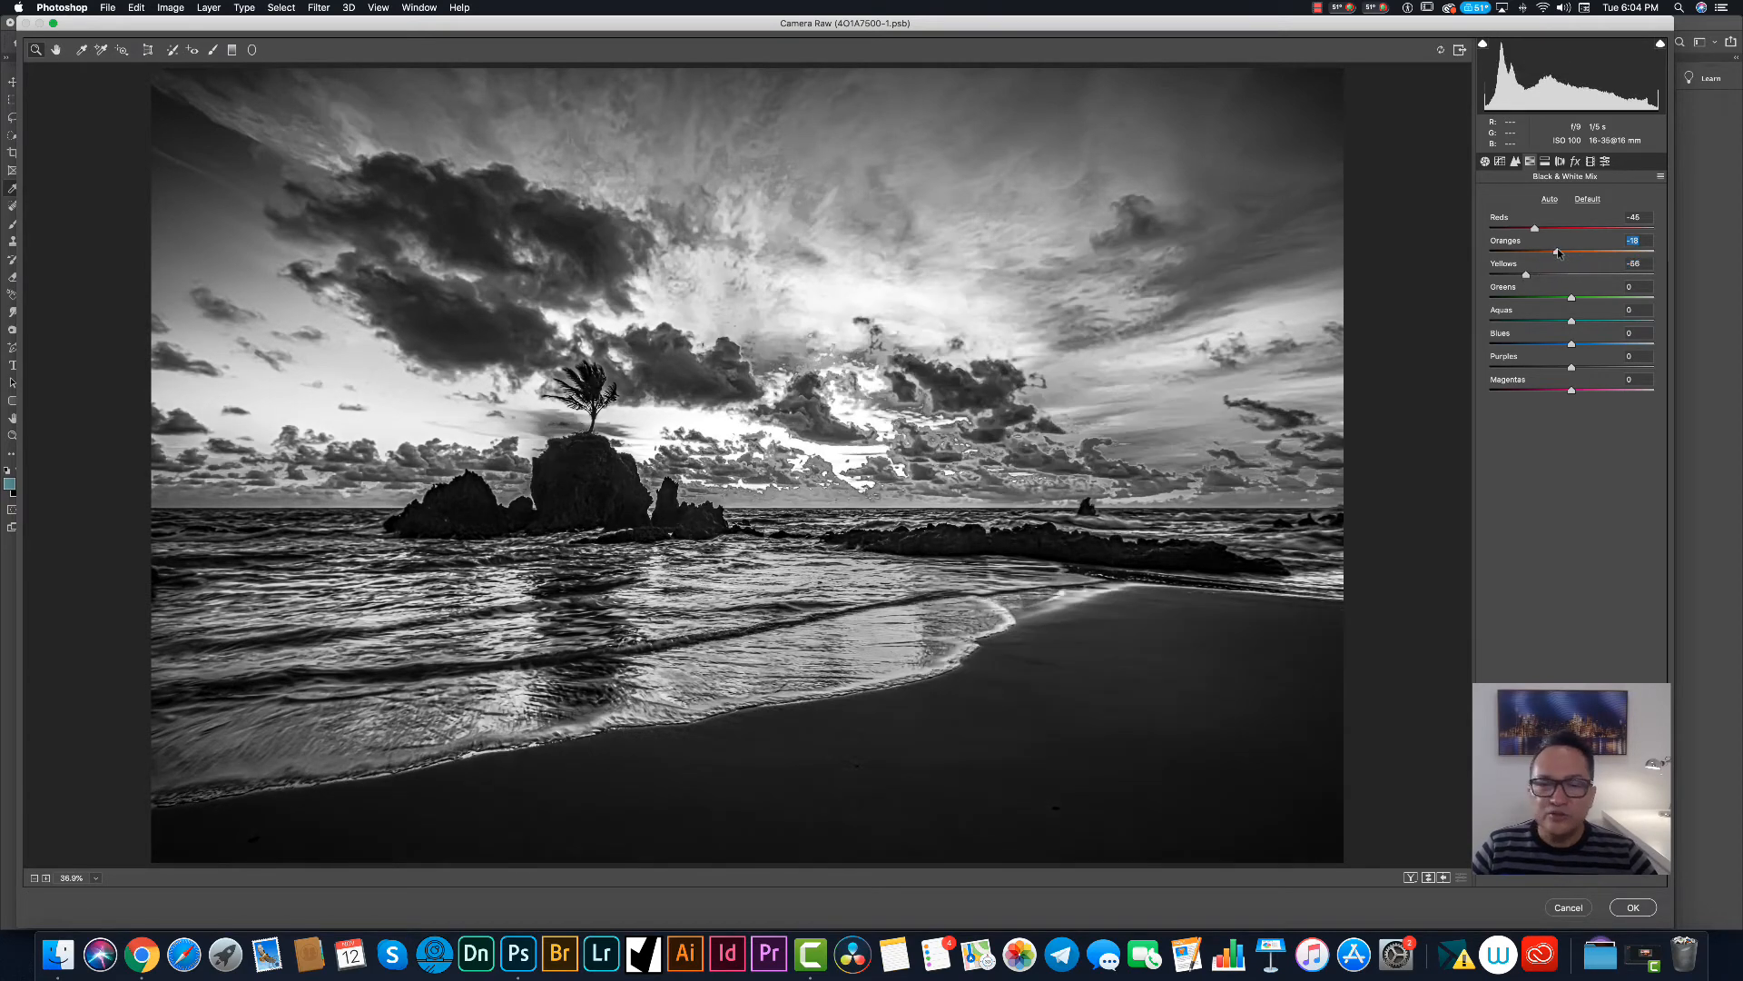
{"action": "left_click", "coordinate": [1555, 274]}
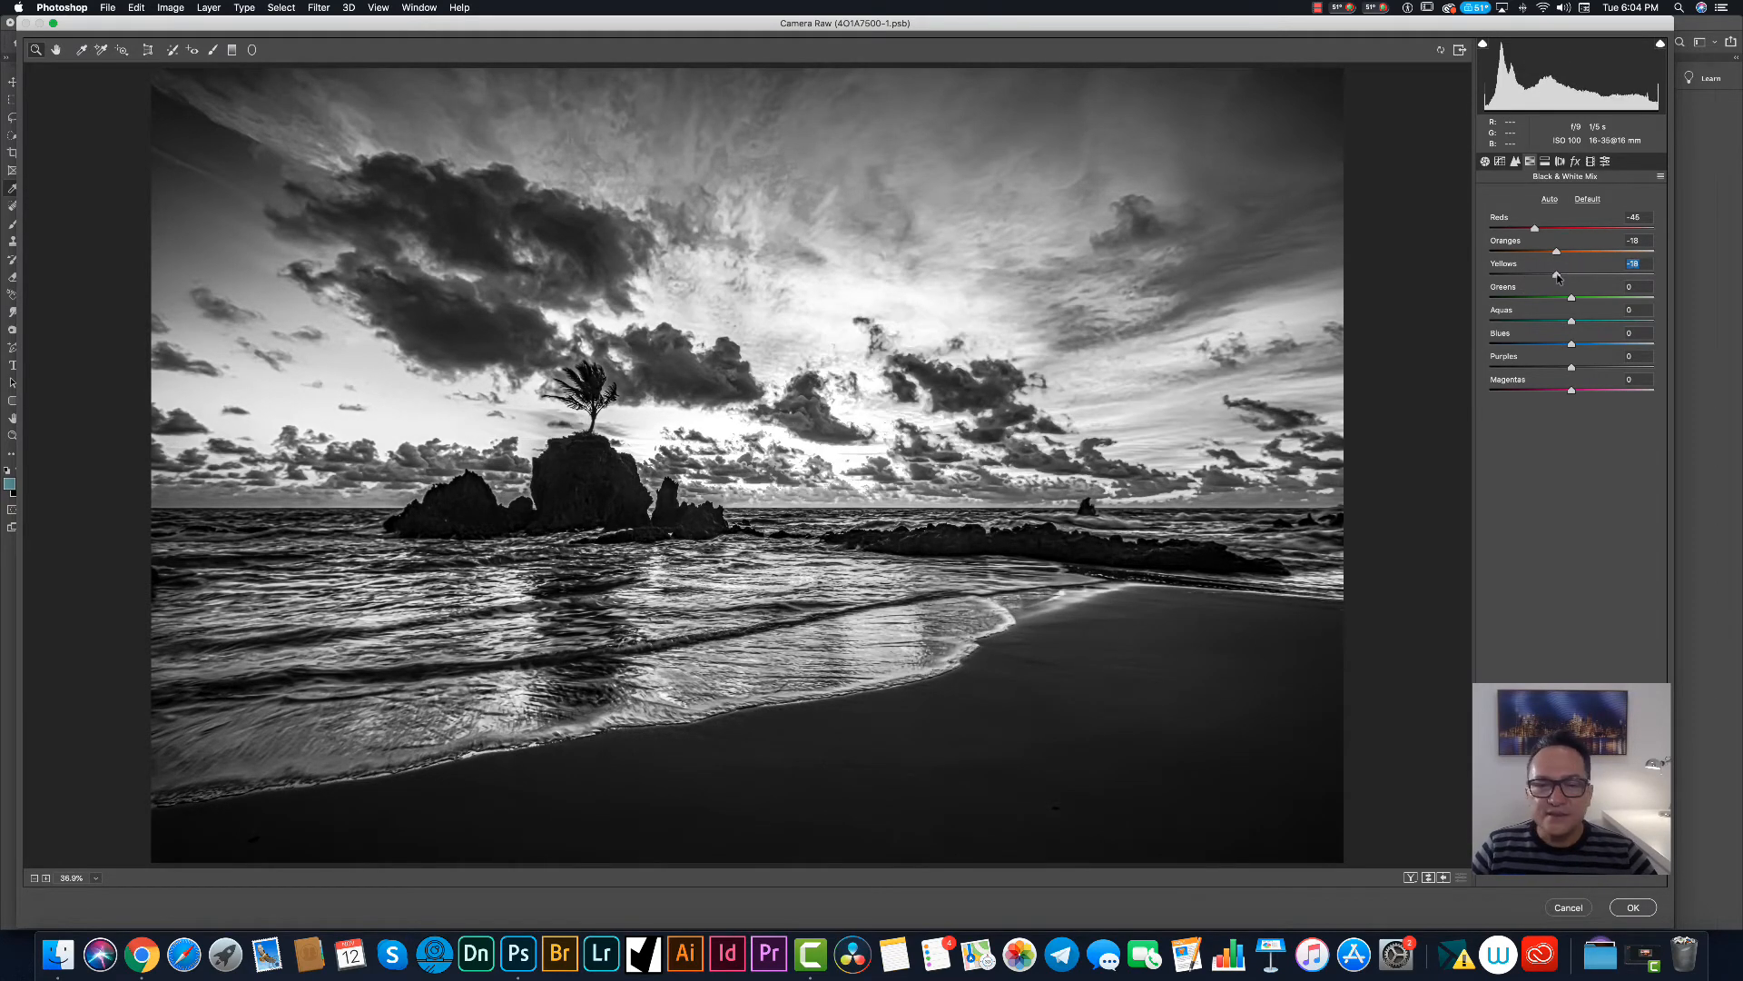
{"action": "left_click", "coordinate": [1570, 252]}
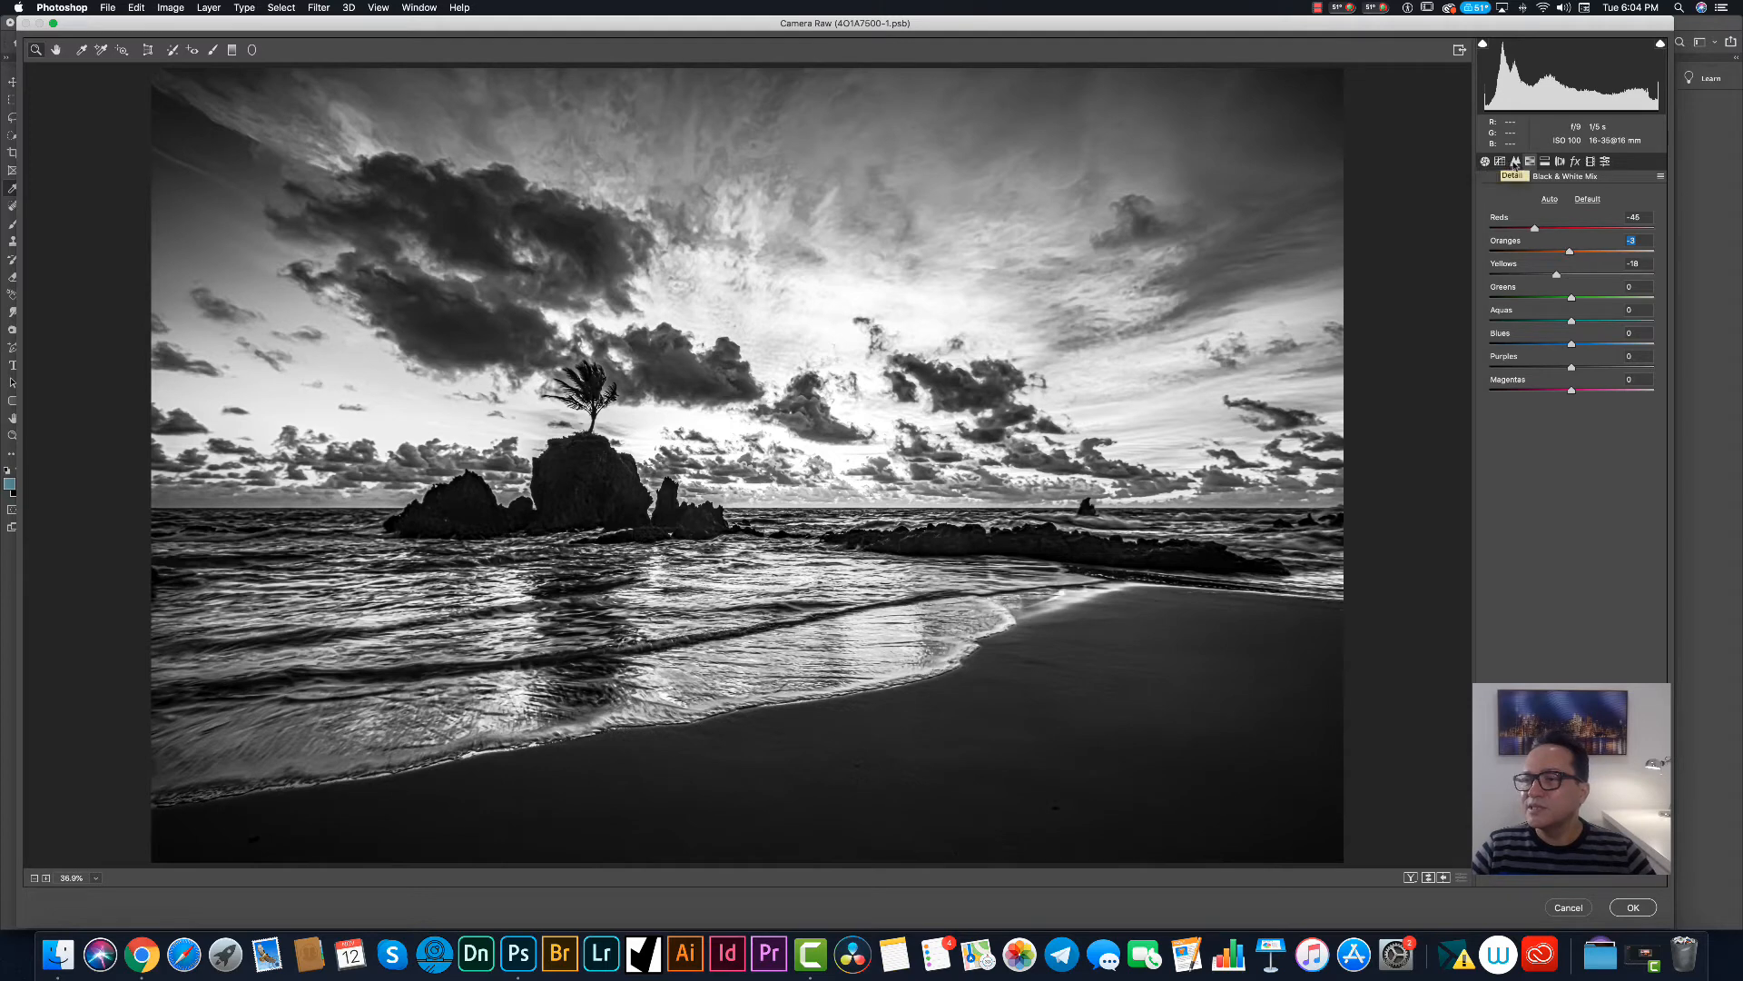
Set the sharpening Amount to about 41 and apply the Camera Raw adjustments to the Luminosity layer.
{"action": "left_click", "coordinate": [1516, 161]}
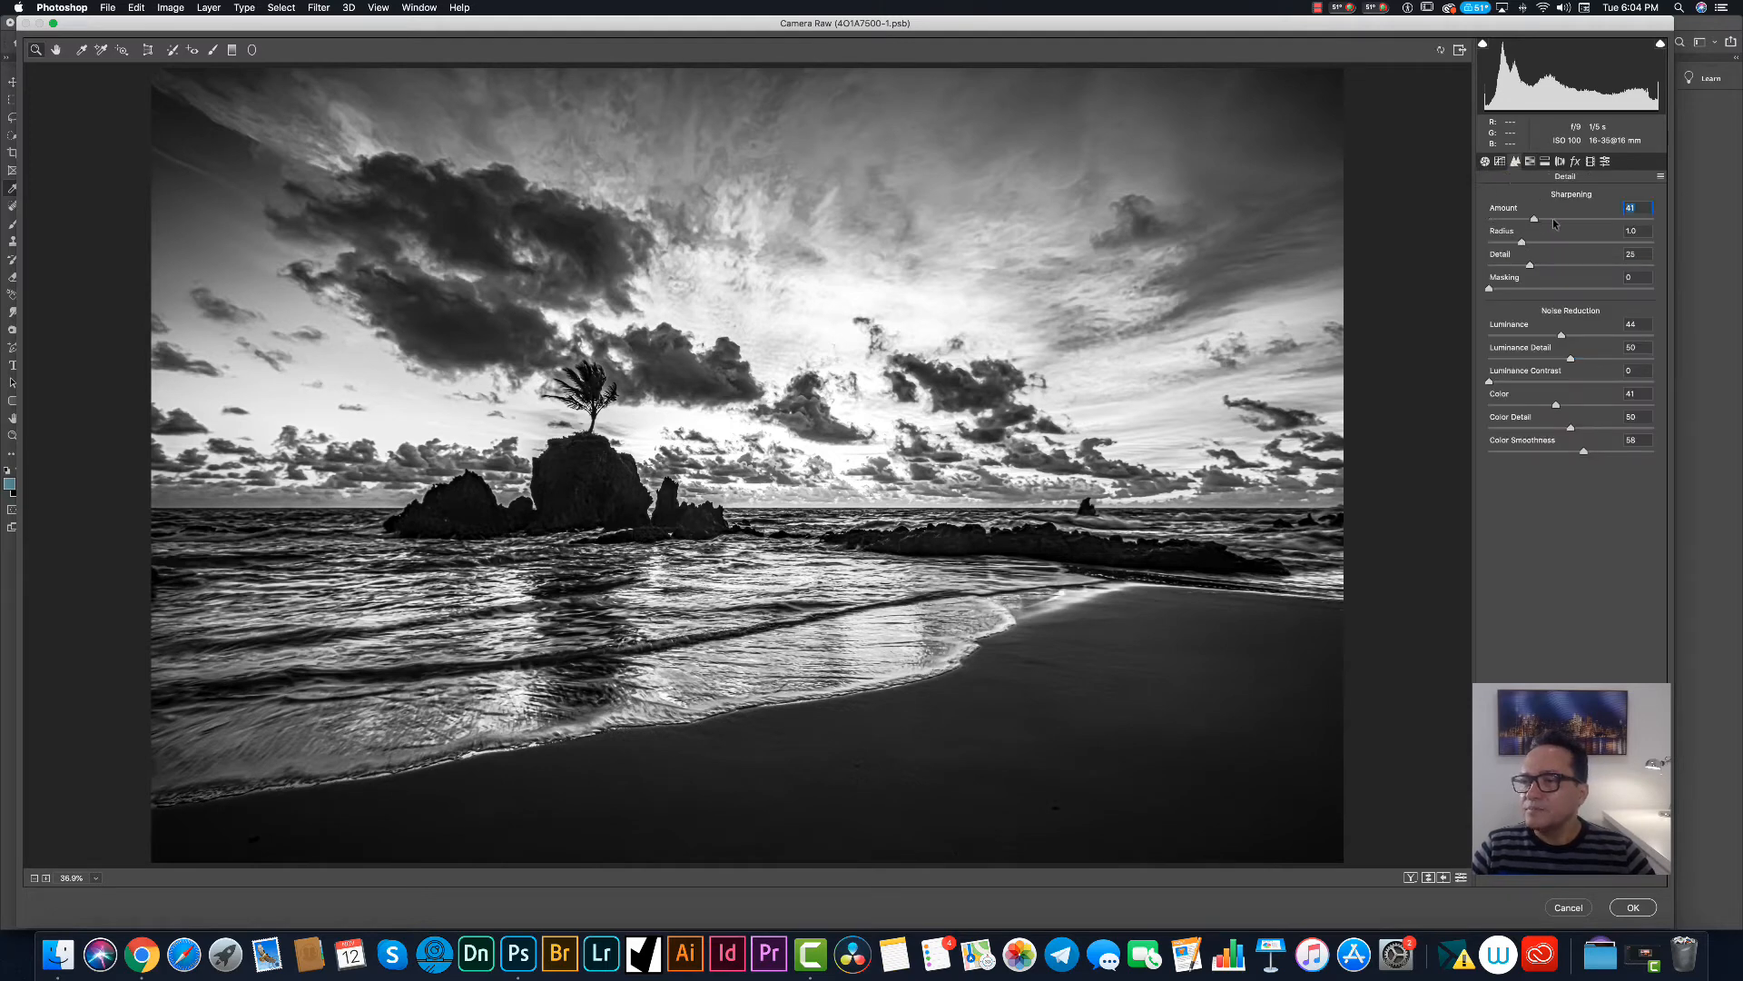
{"action": "left_click", "coordinate": [1554, 221]}
{"action": "left_click", "coordinate": [1501, 163]}
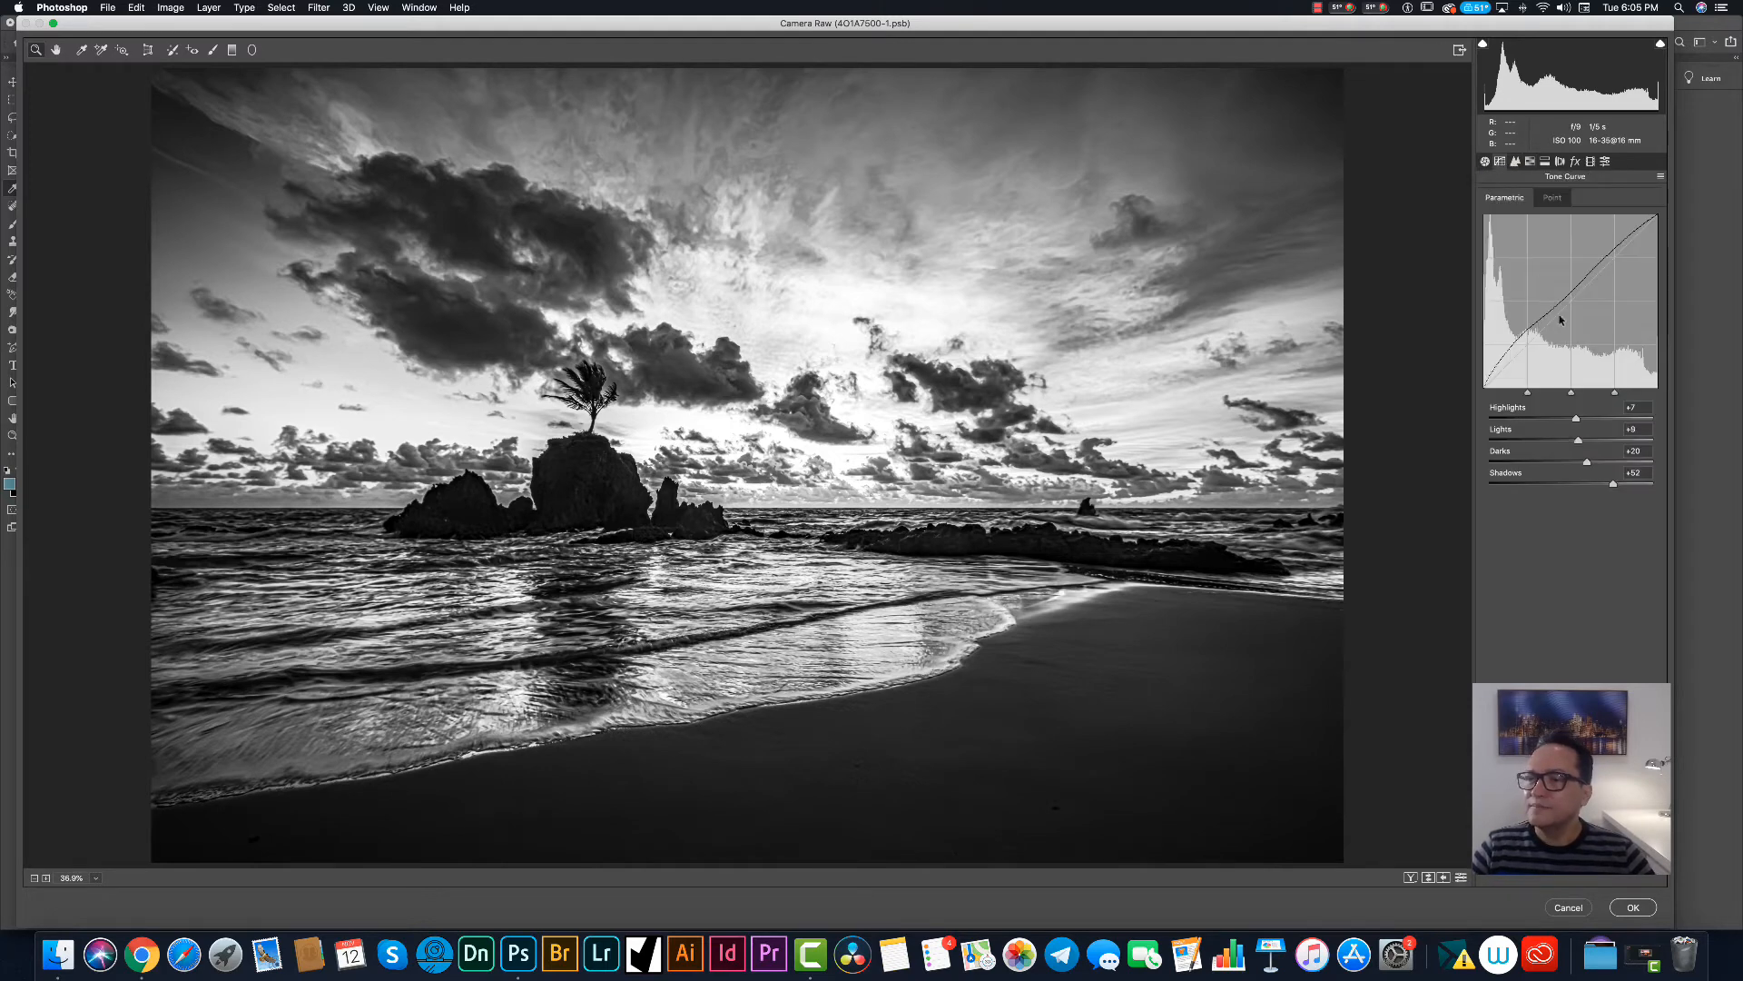
{"action": "left_click", "coordinate": [1486, 162]}
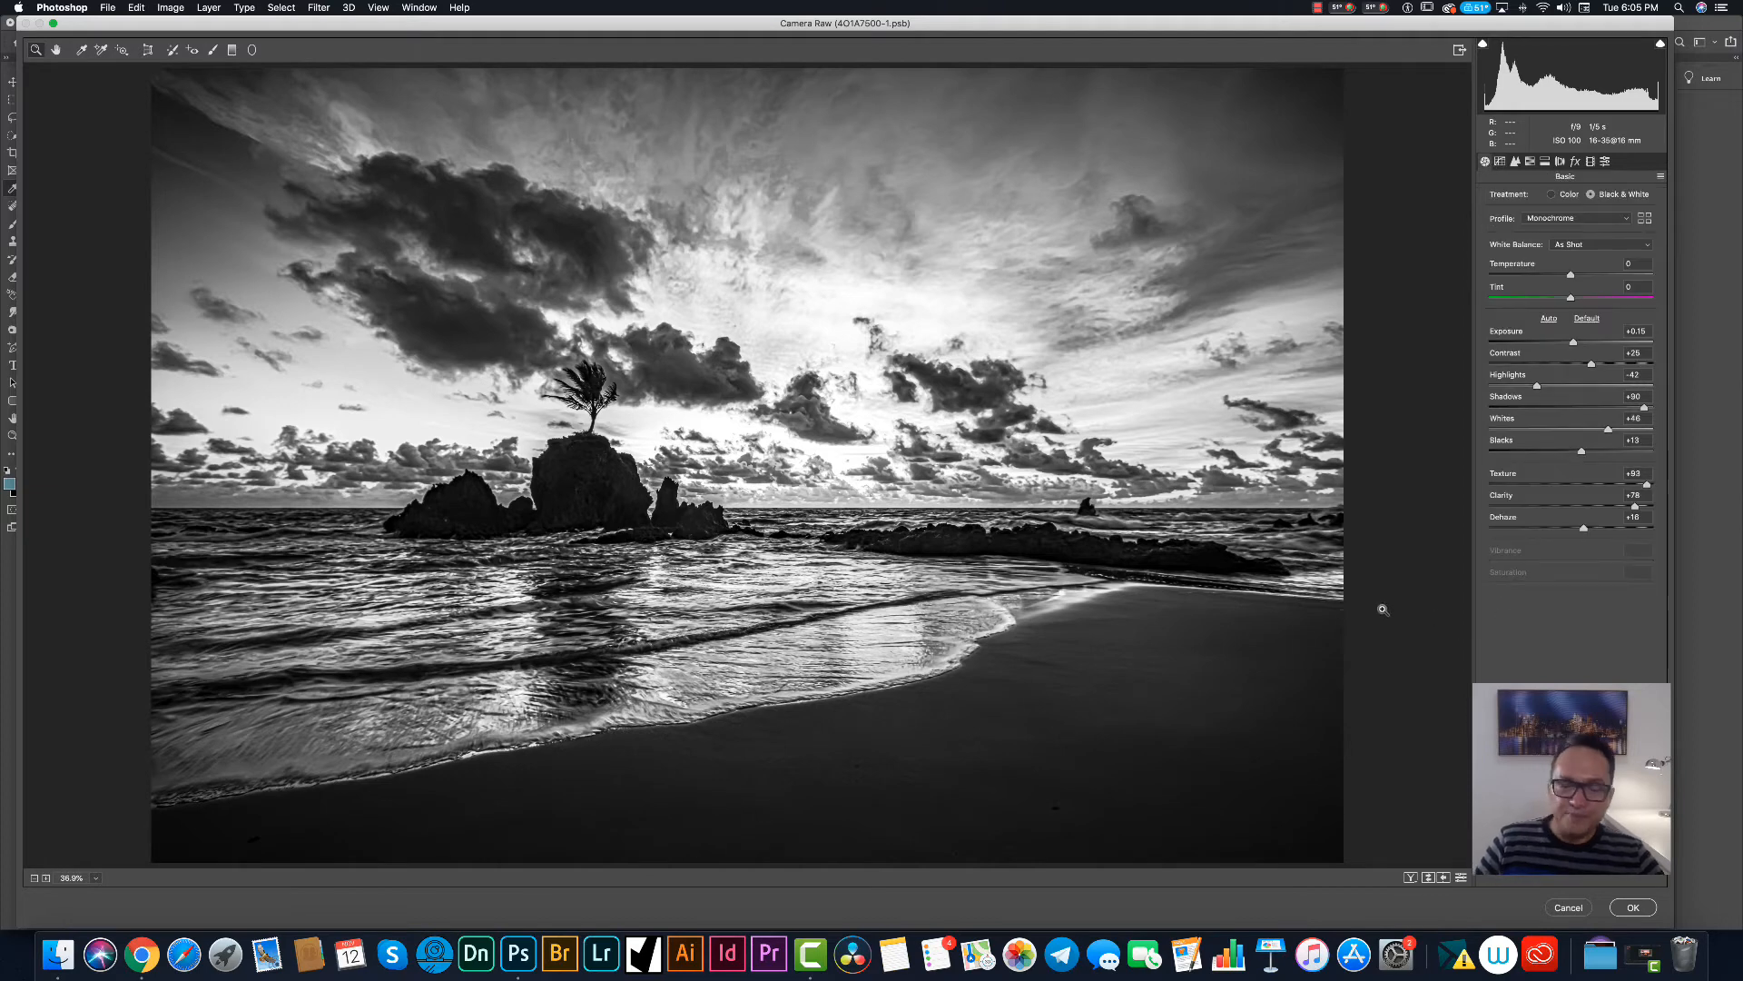
{"action": "left_click", "coordinate": [1635, 908]}
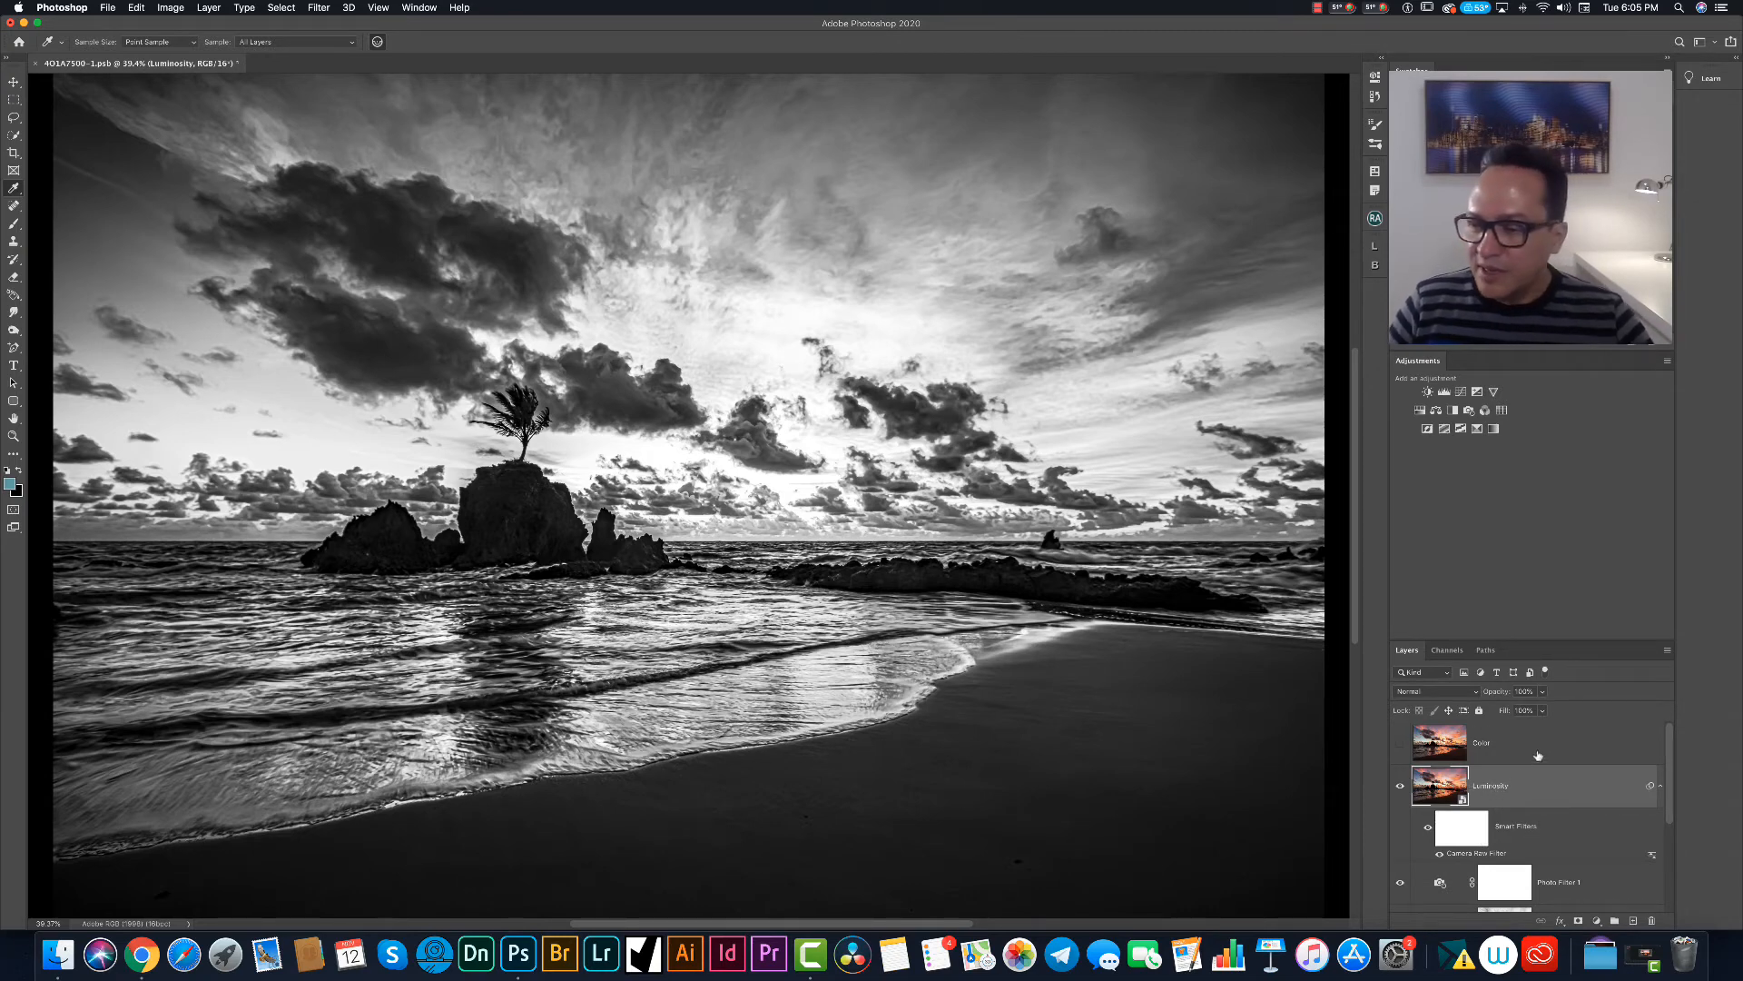
Set the Luminosity layer's blend mode to Luminosity and its opacity to 70%.
{"action": "left_click", "coordinate": [1471, 697]}
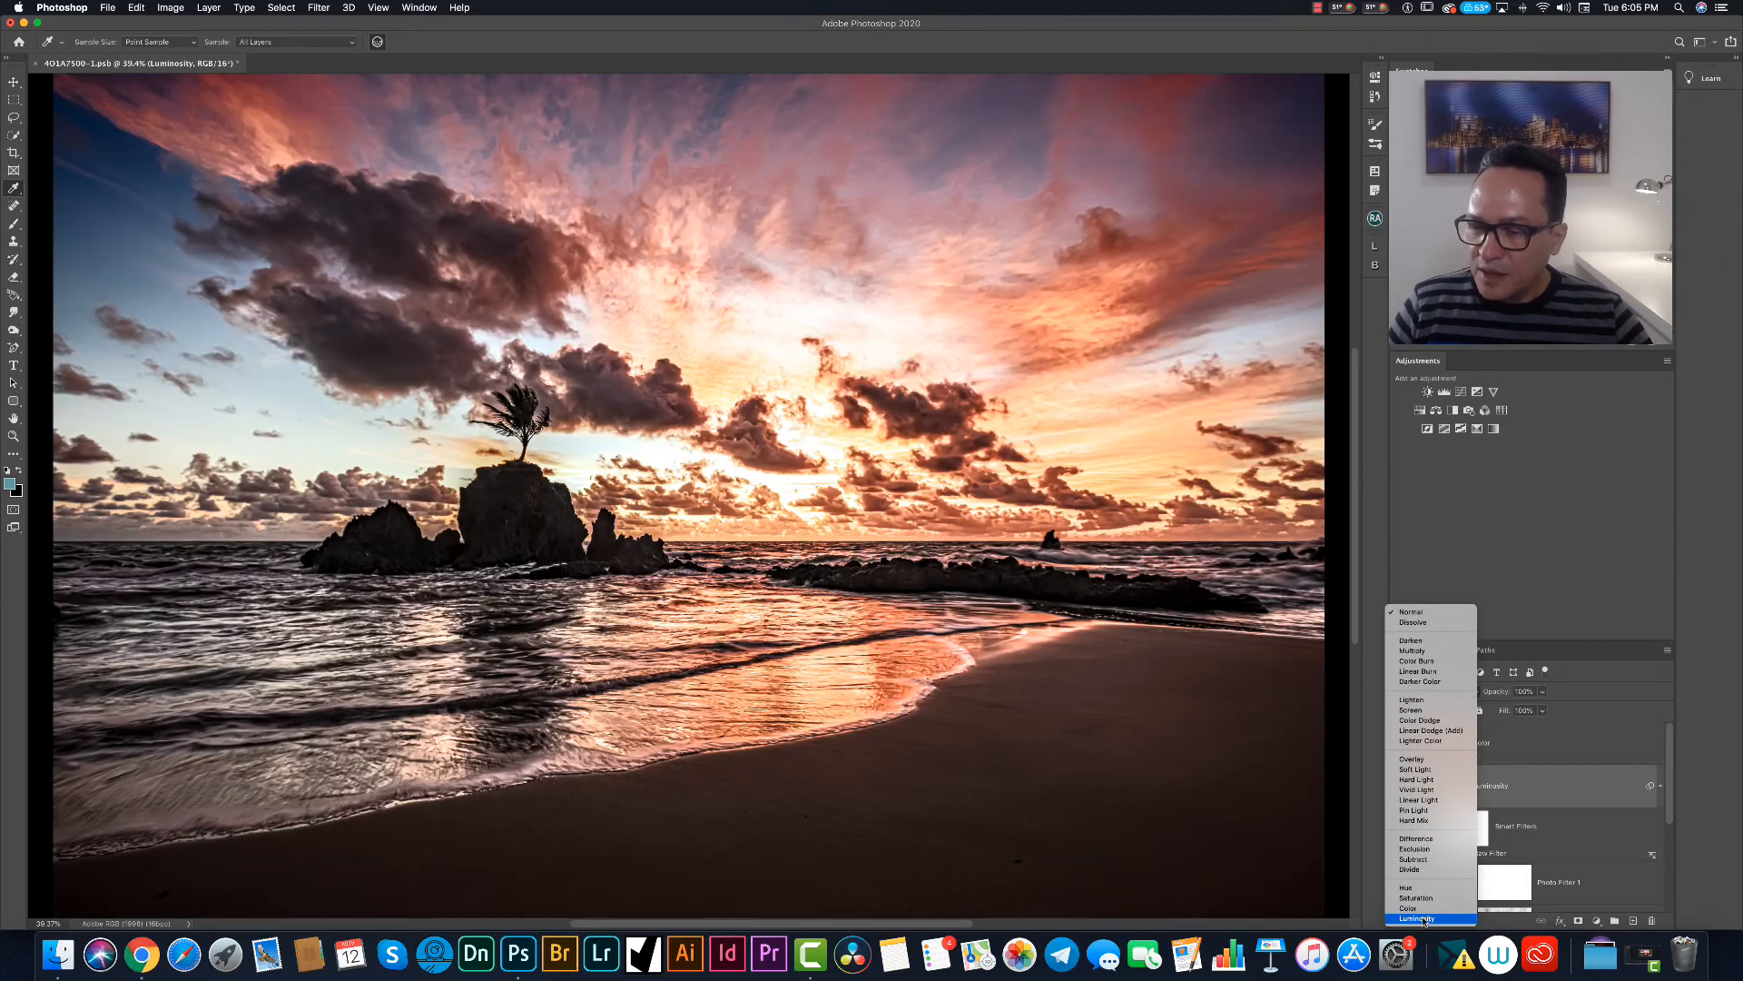
{"action": "left_click", "coordinate": [1424, 919]}
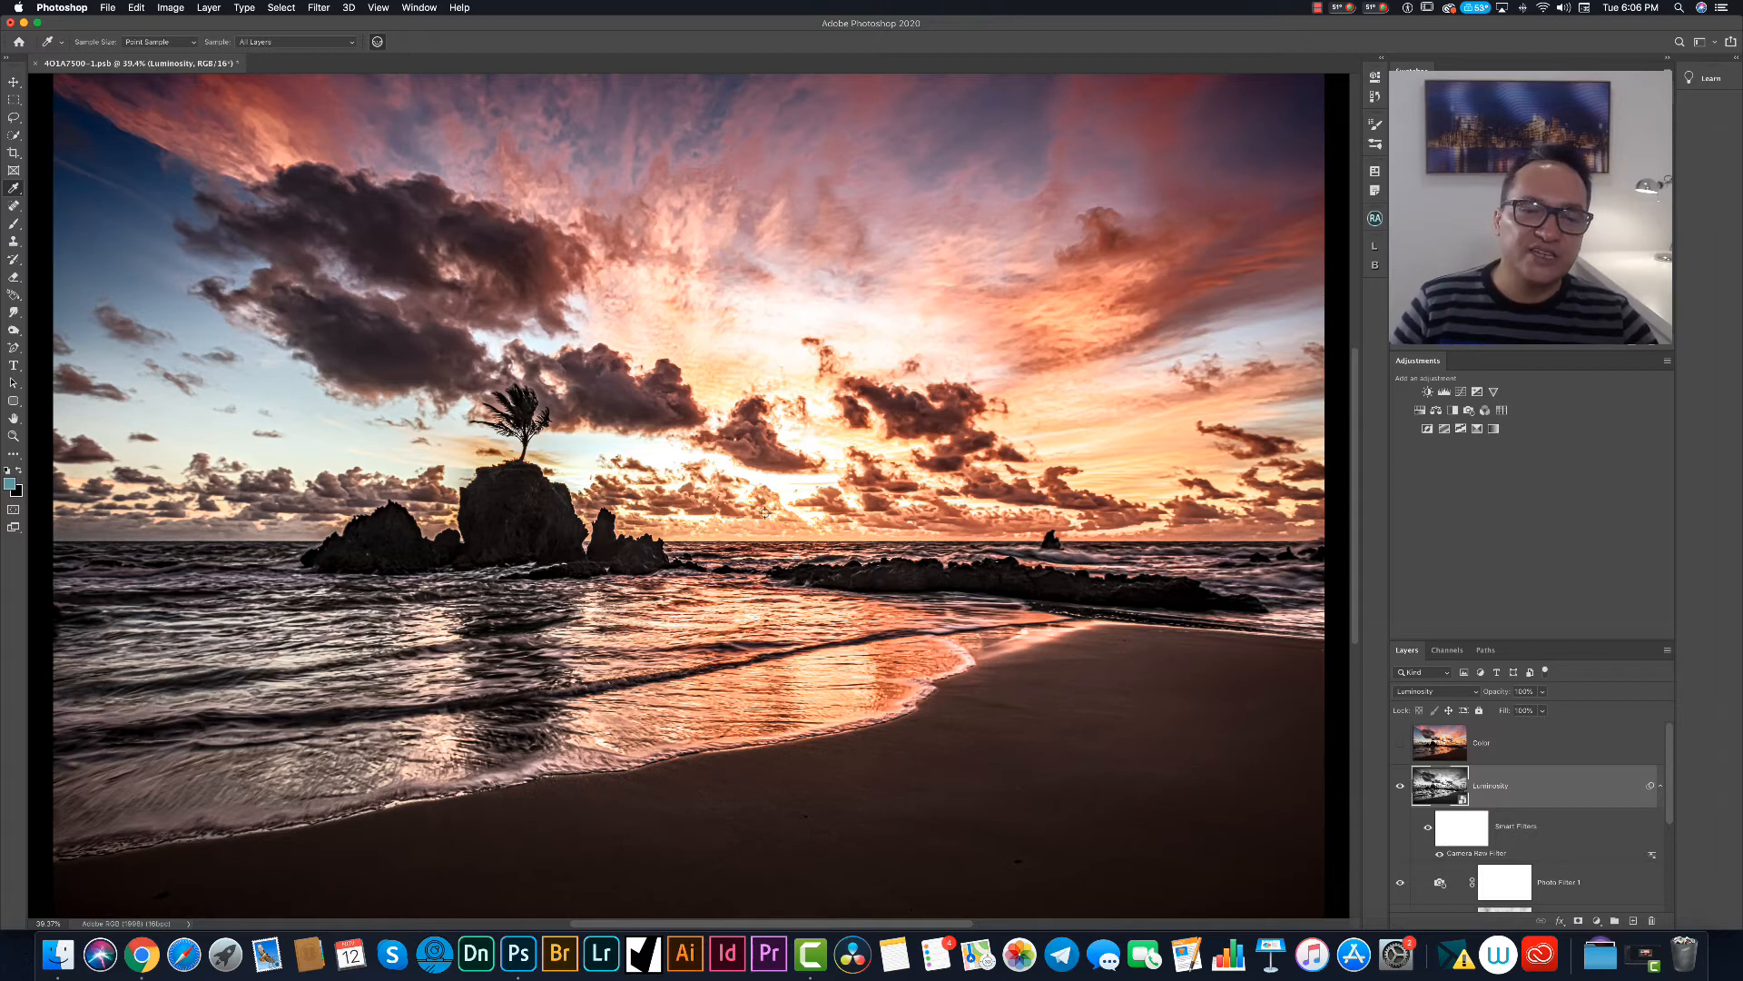
{"action": "left_click", "coordinate": [1542, 693]}
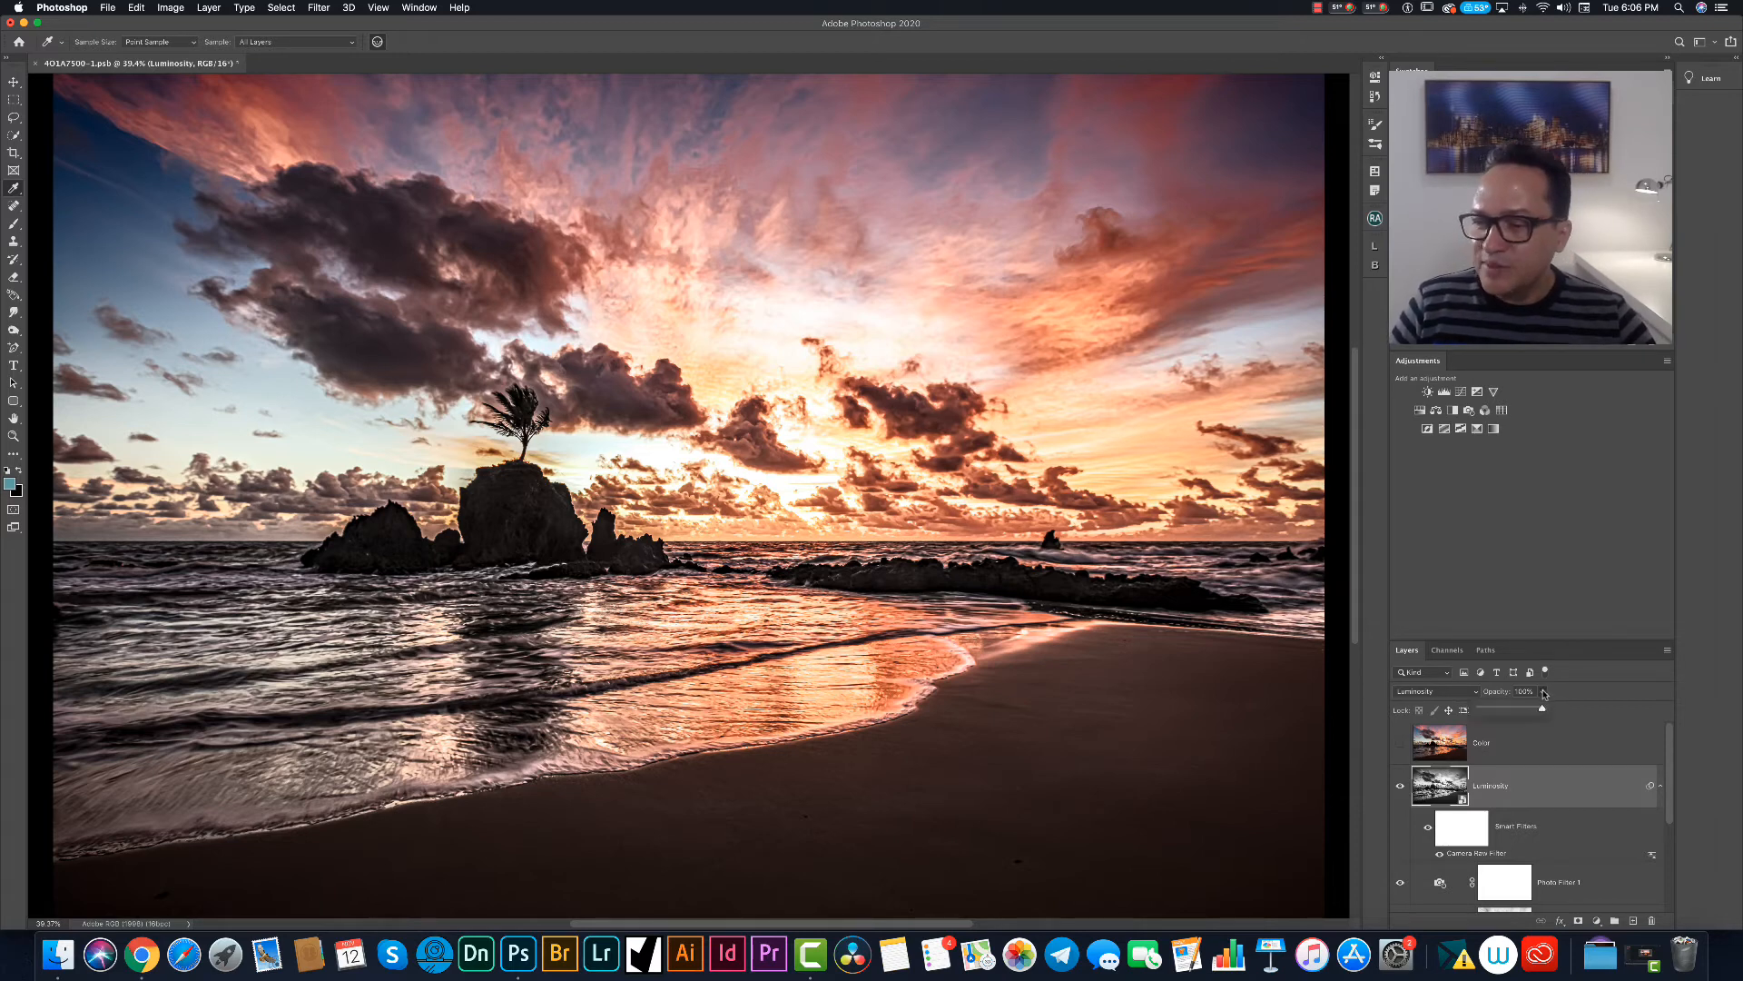
{"action": "left_click_drag", "start_coordinate": [1540, 711], "coordinate": [1526, 711]}
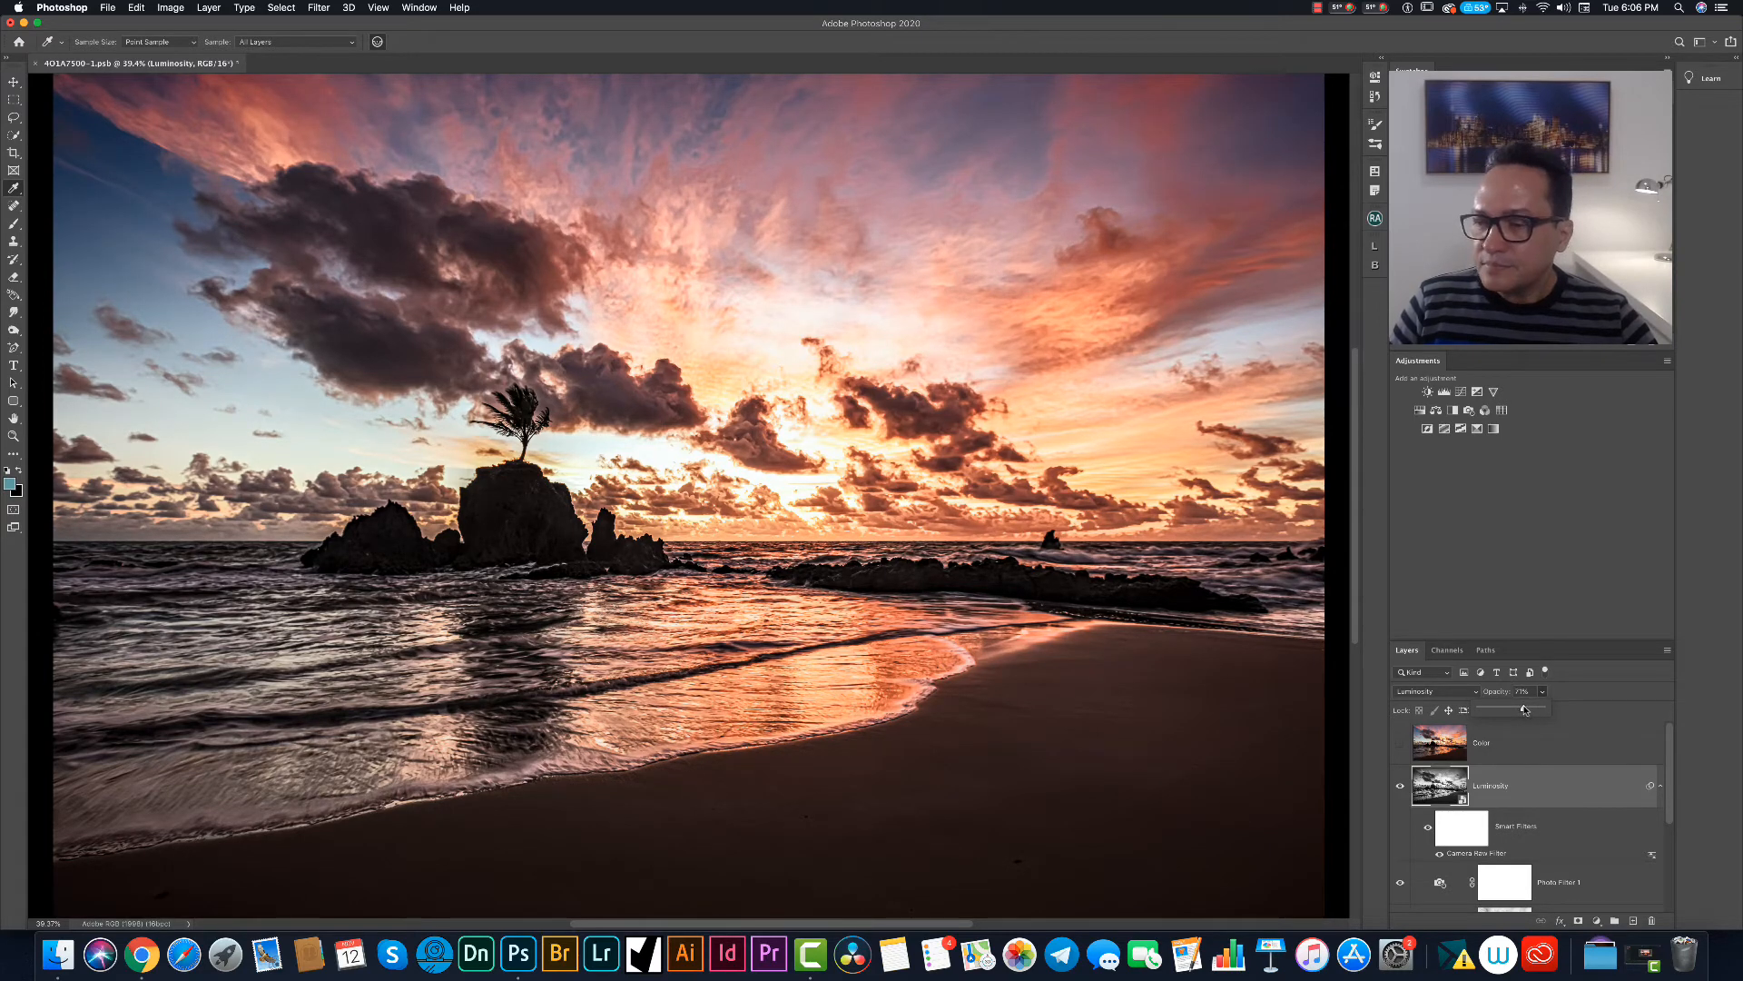
{"action": "left_click", "coordinate": [1478, 711]}
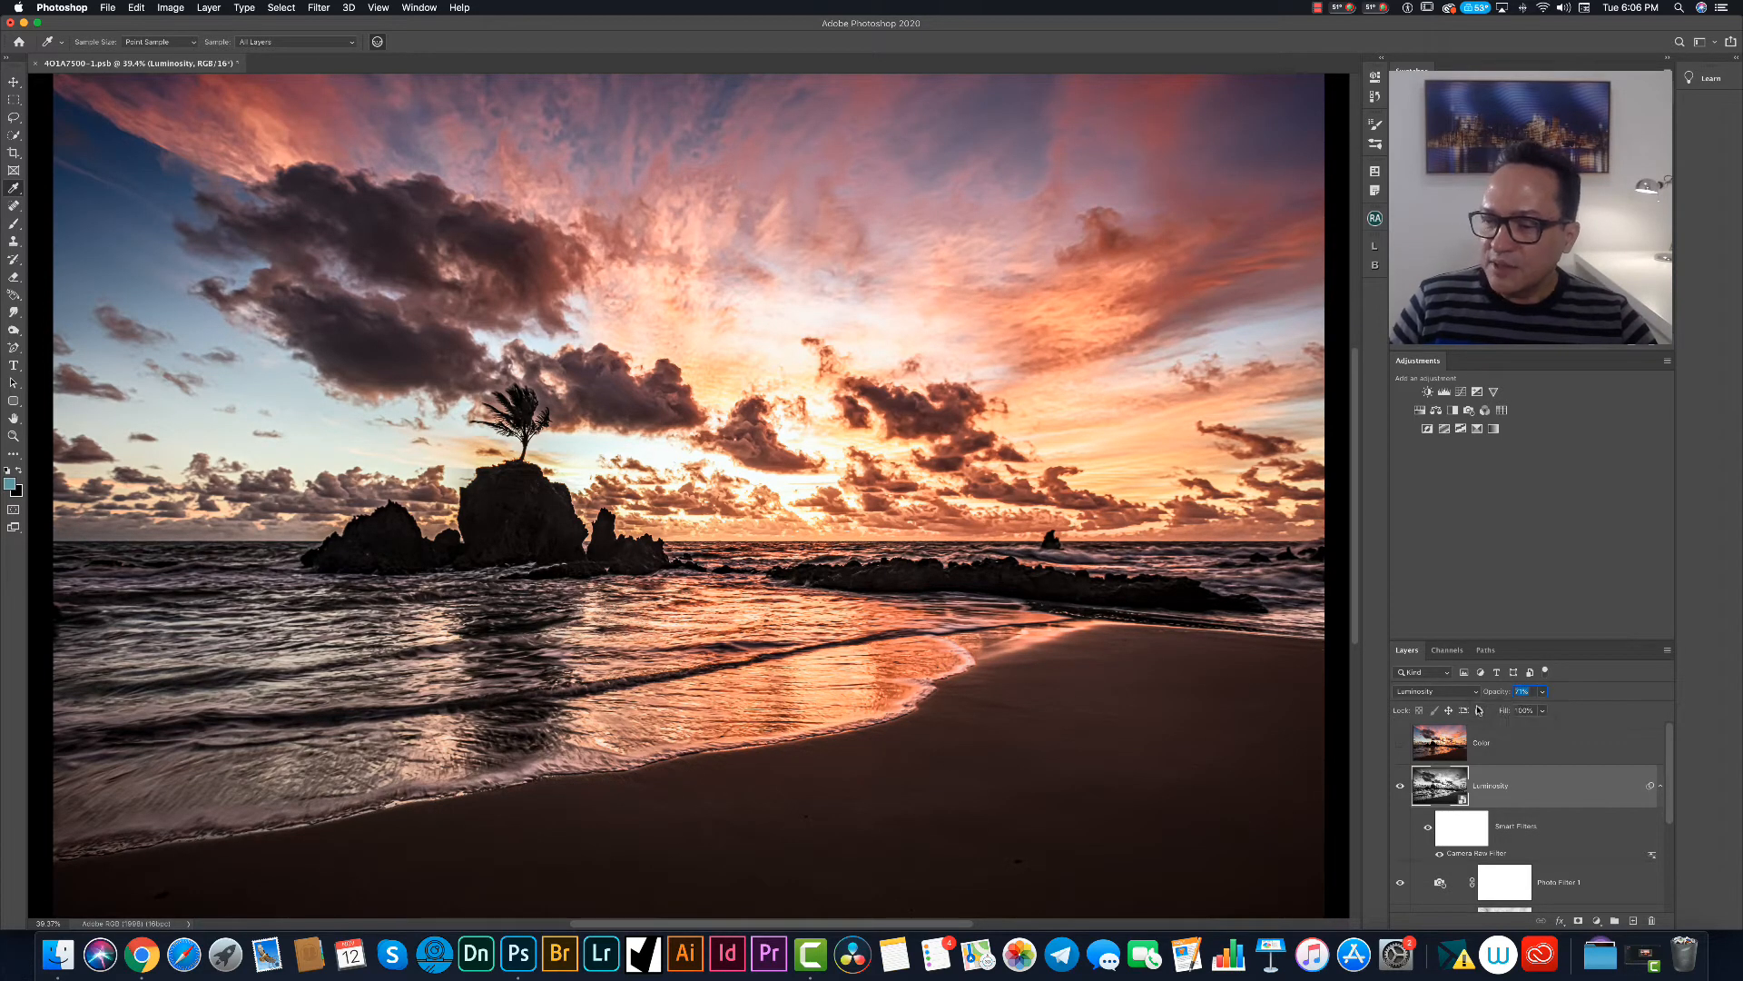
{"action": "type", "text": "70"}
{"action": "key", "text": "Return"}
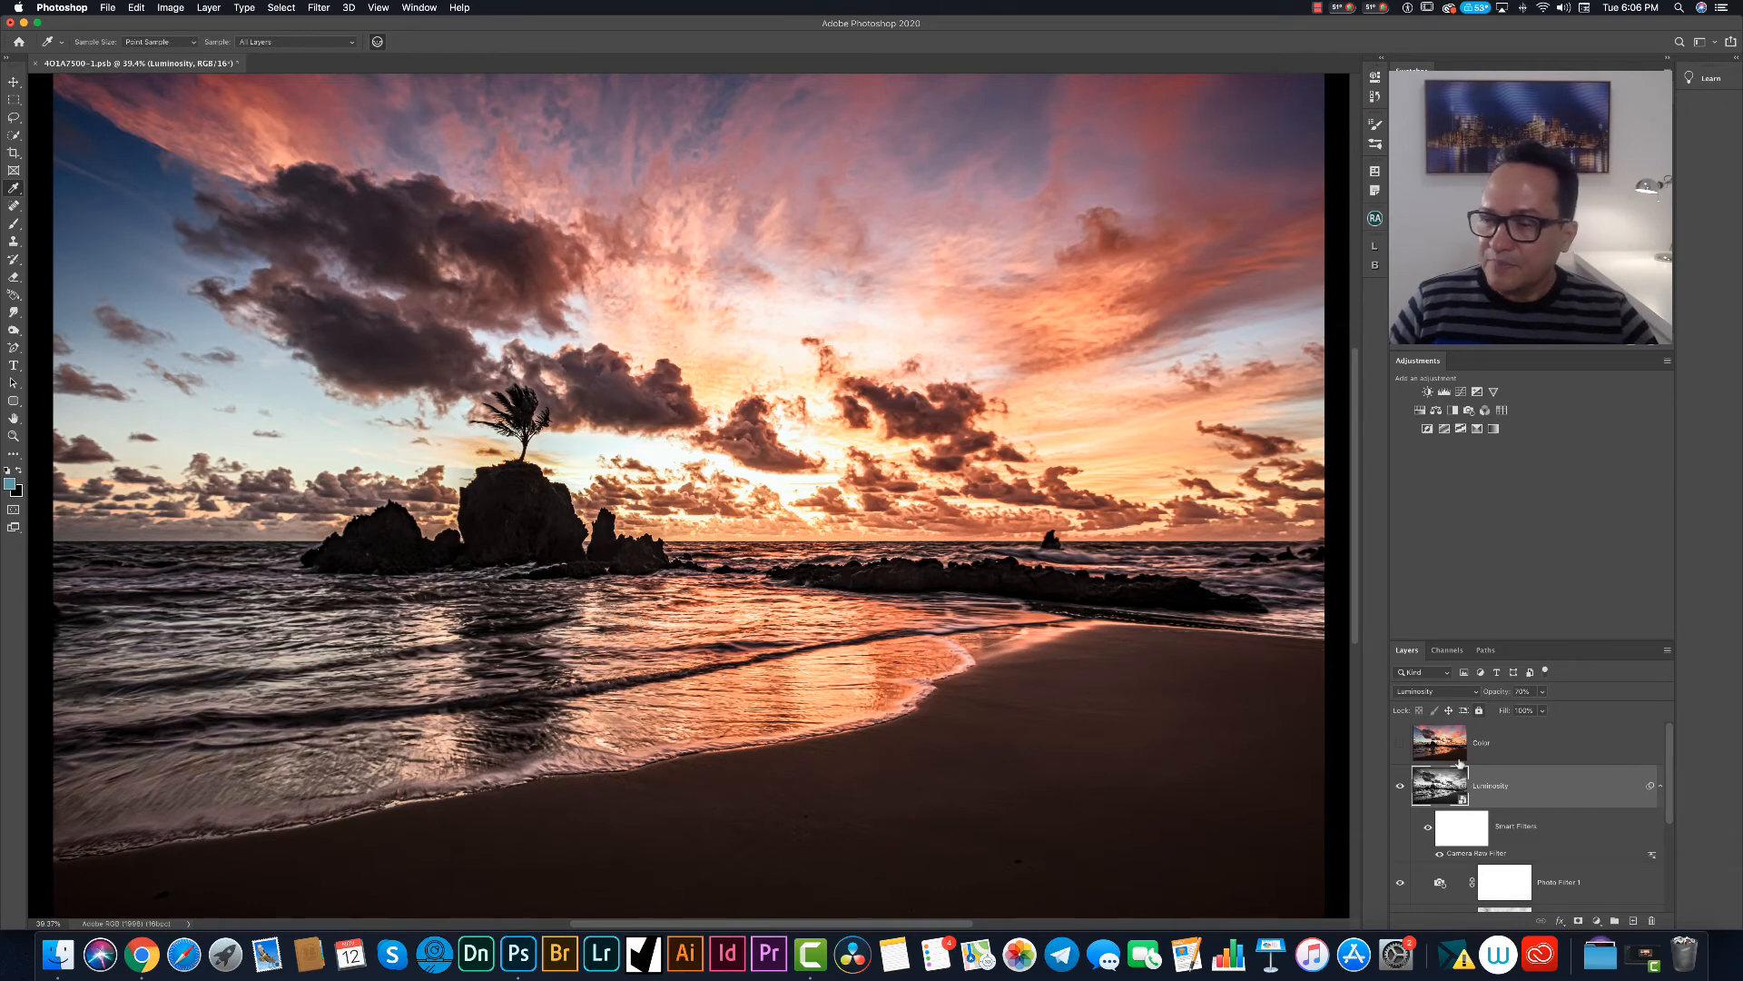
Make the Color layer visible and convert it for Smart Filters.
{"action": "left_click", "coordinate": [1476, 750]}
{"action": "left_click", "coordinate": [1400, 743]}
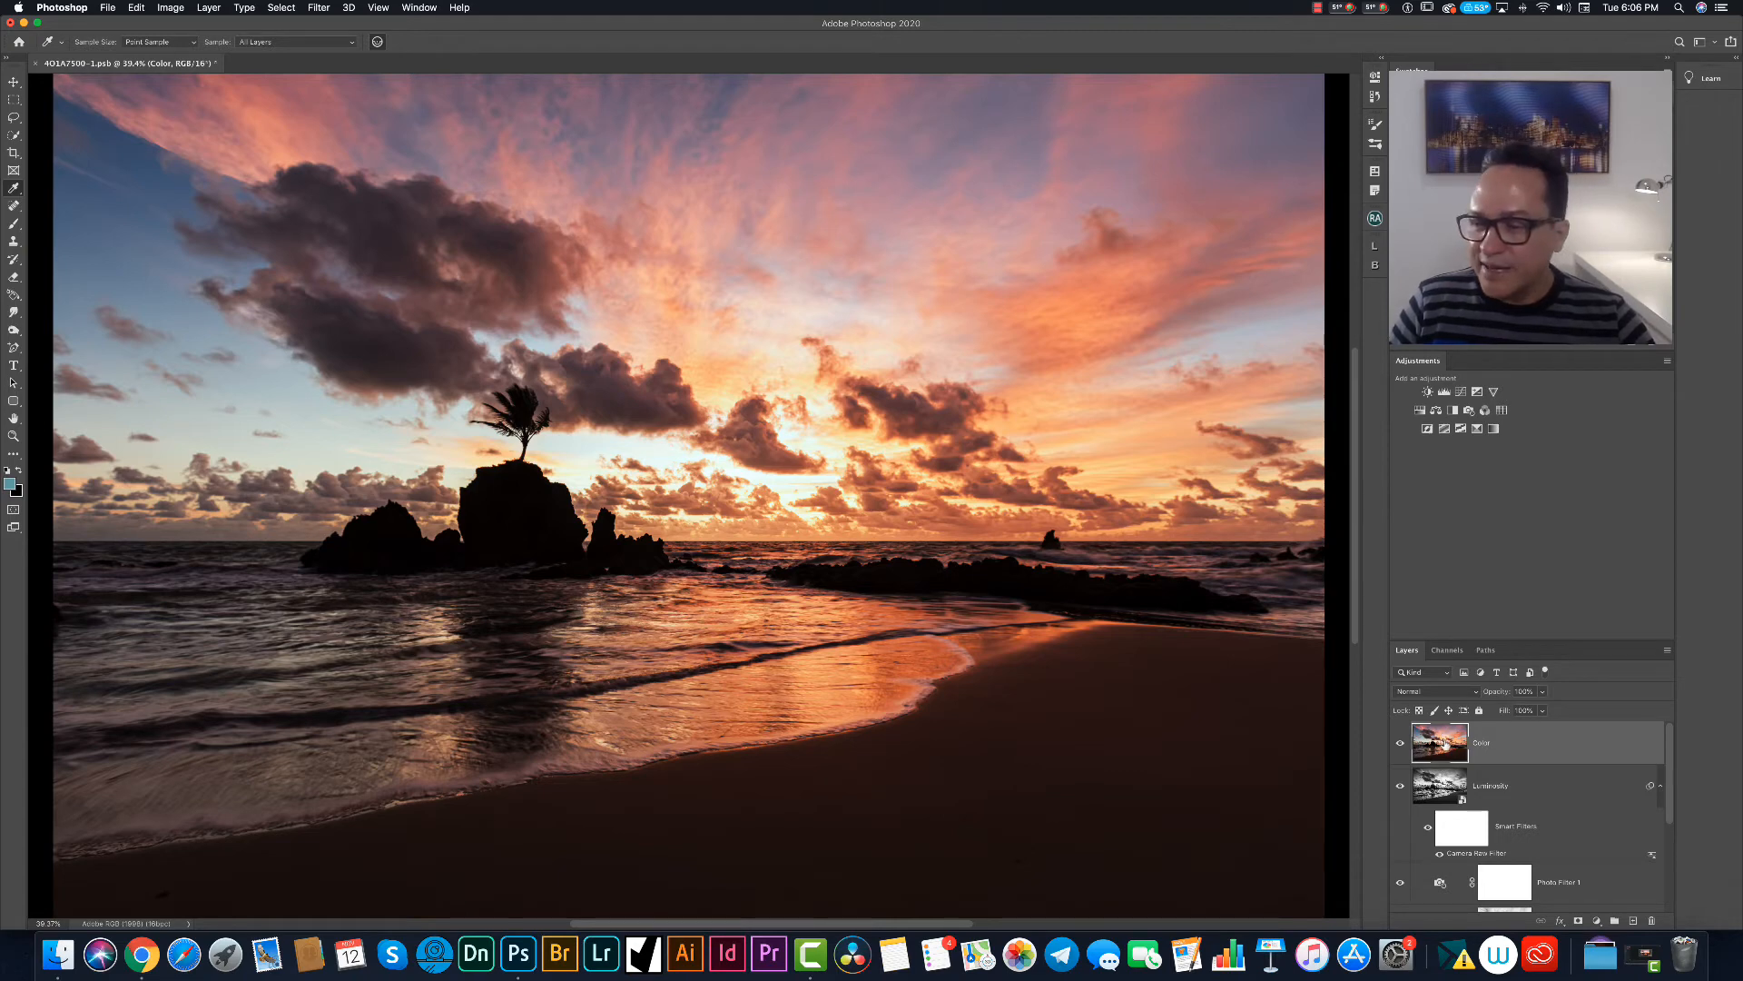
{"action": "left_click", "coordinate": [319, 8]}
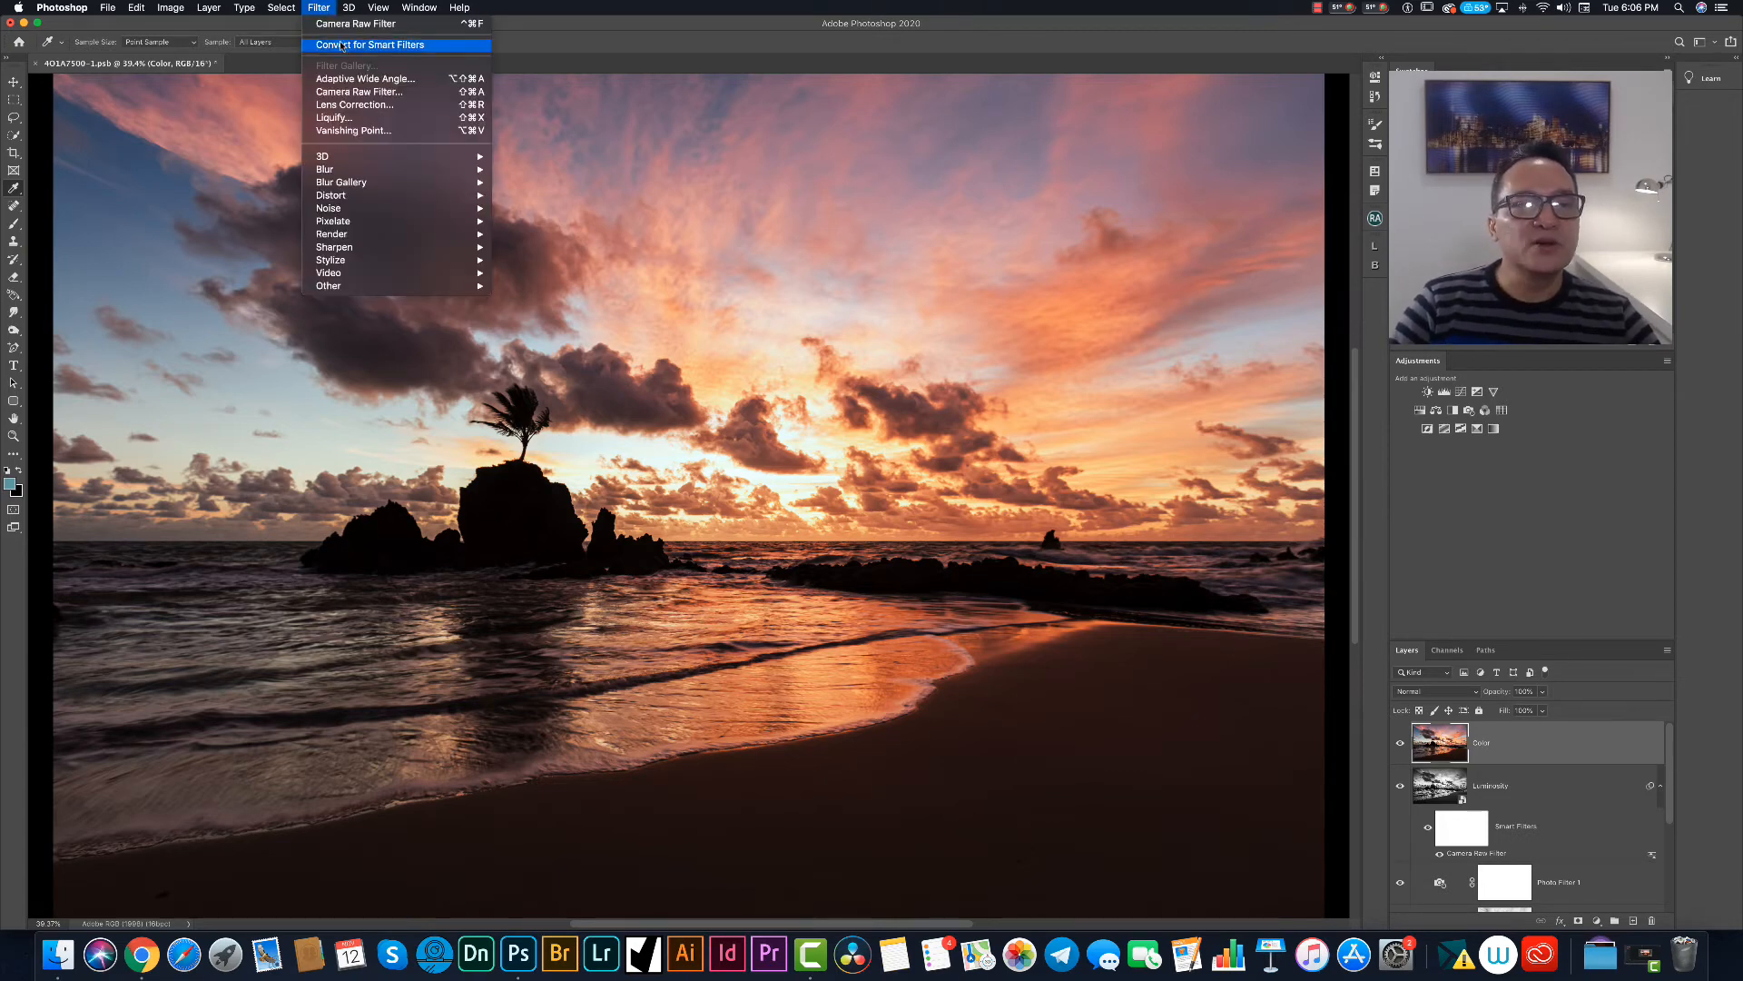
{"action": "left_click", "coordinate": [342, 45]}
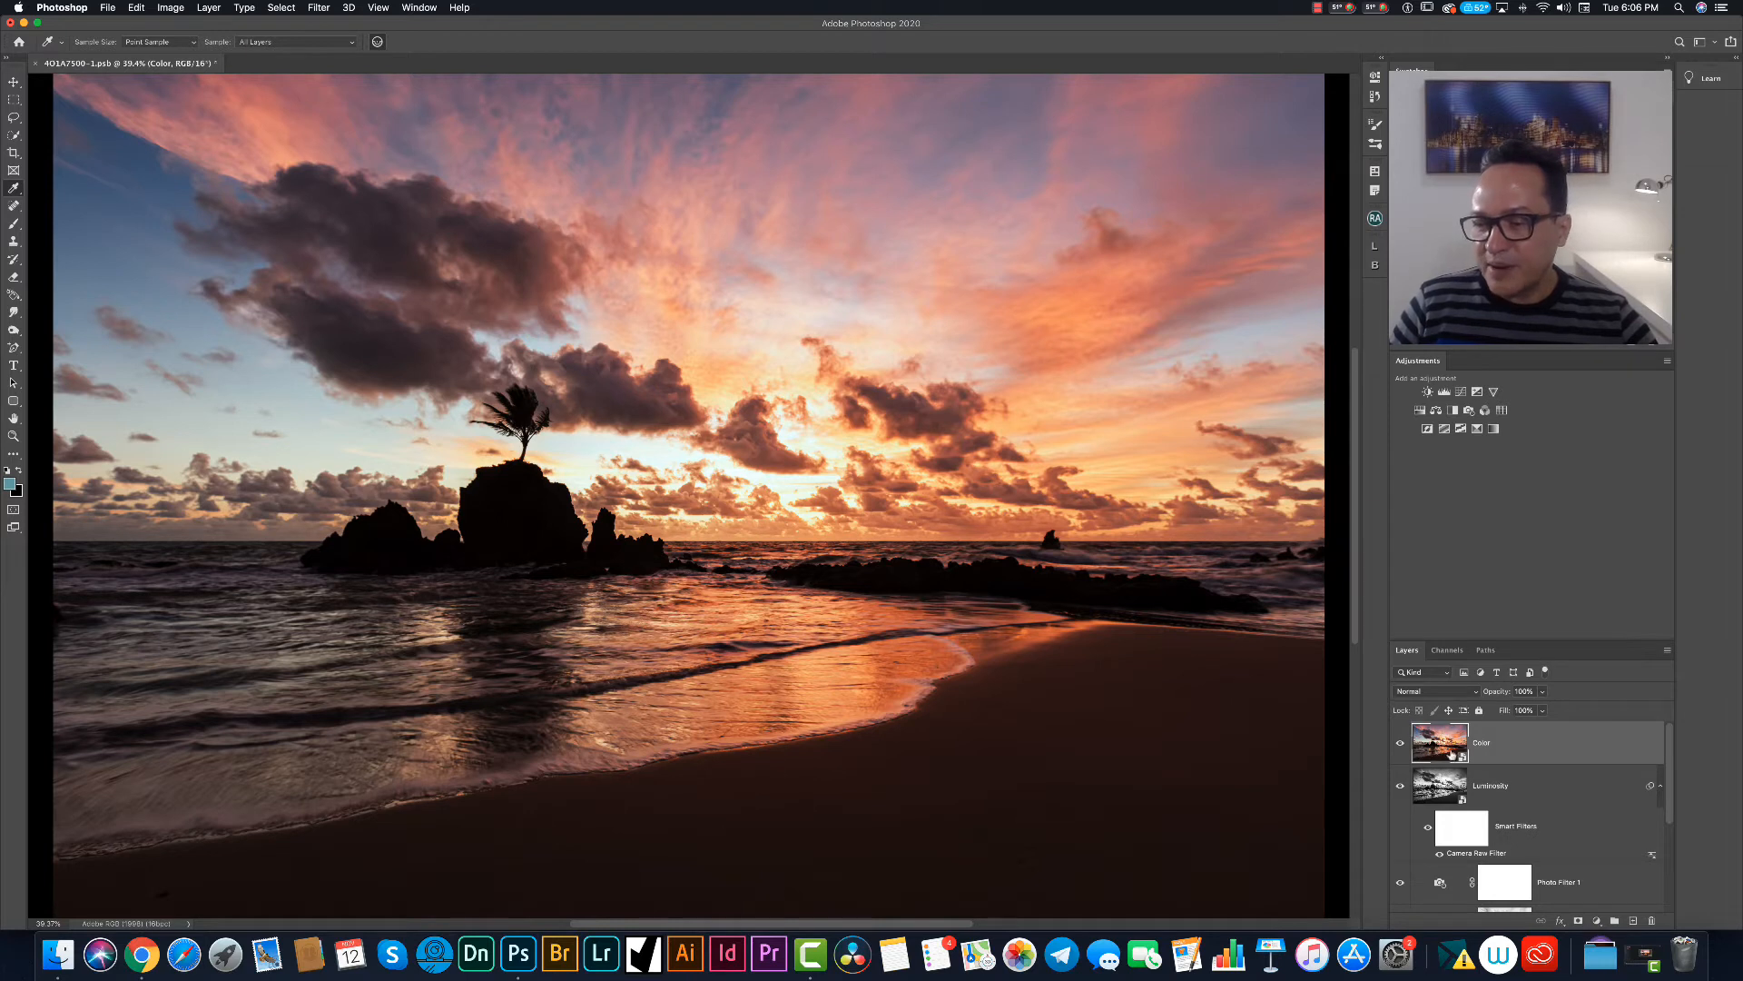
Start a Camera Raw filter on the Color layer with Shadows +34, Saturation -10, Vibrance +19 and Dehaze about +35.
{"action": "left_click", "coordinate": [319, 8]}
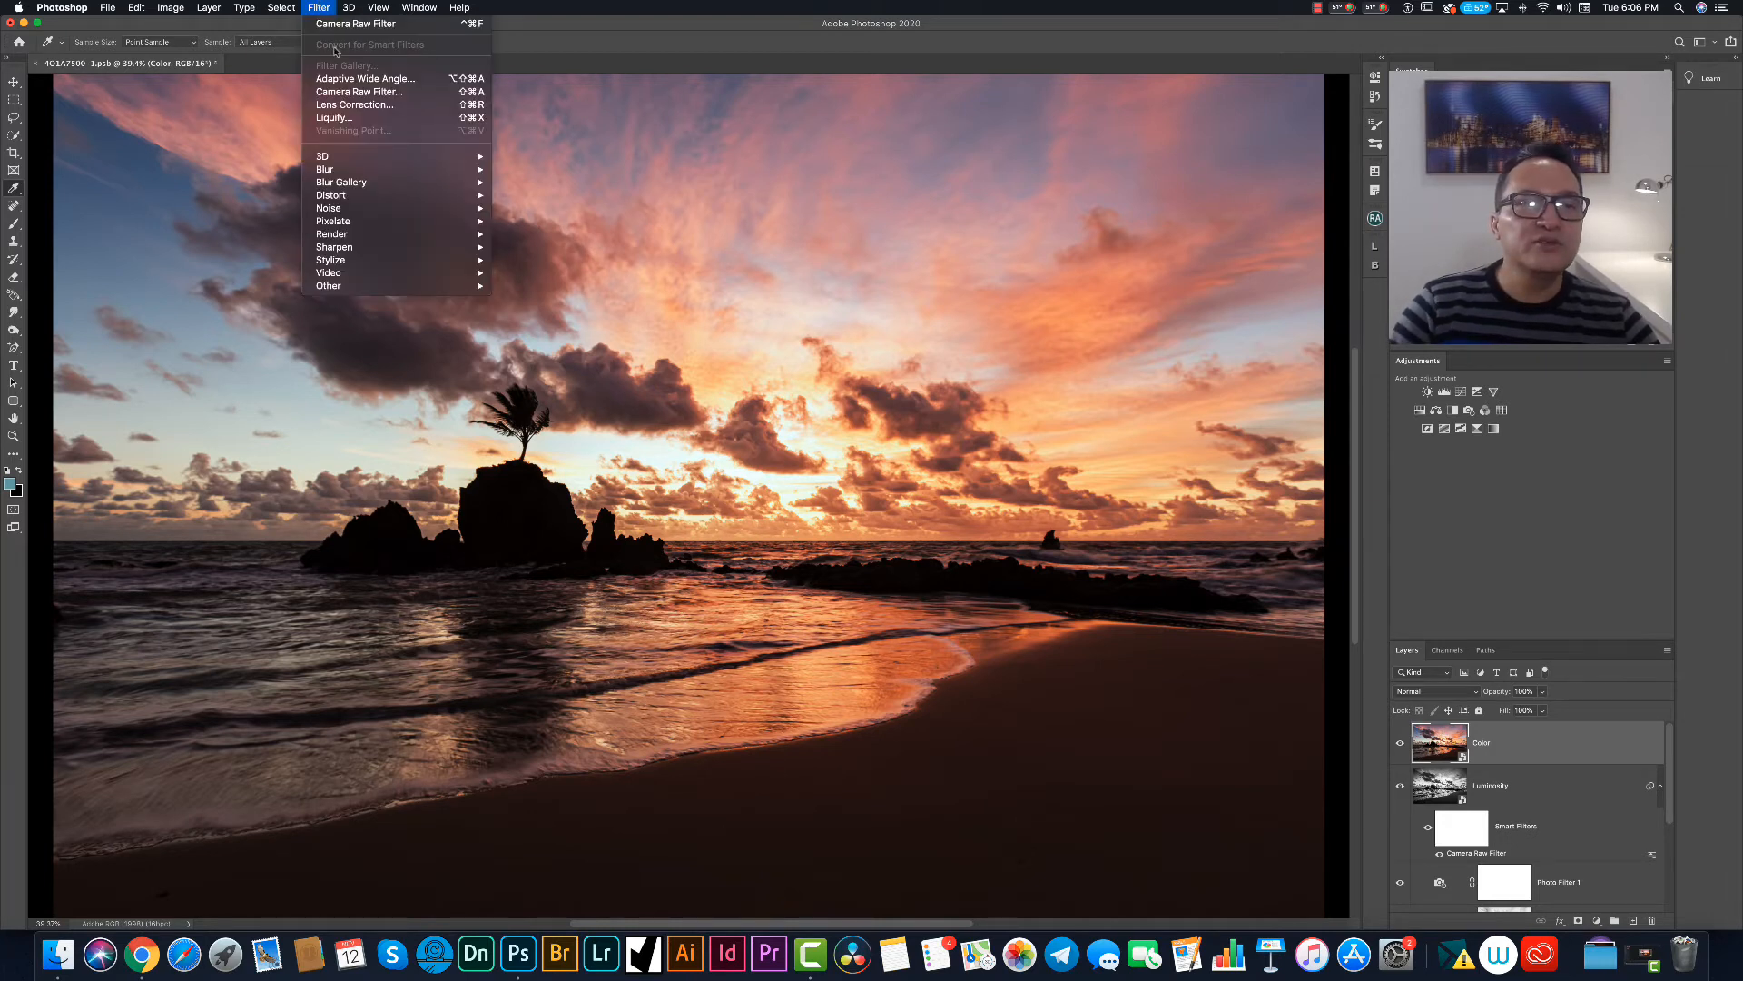
{"action": "left_click", "coordinate": [350, 92]}
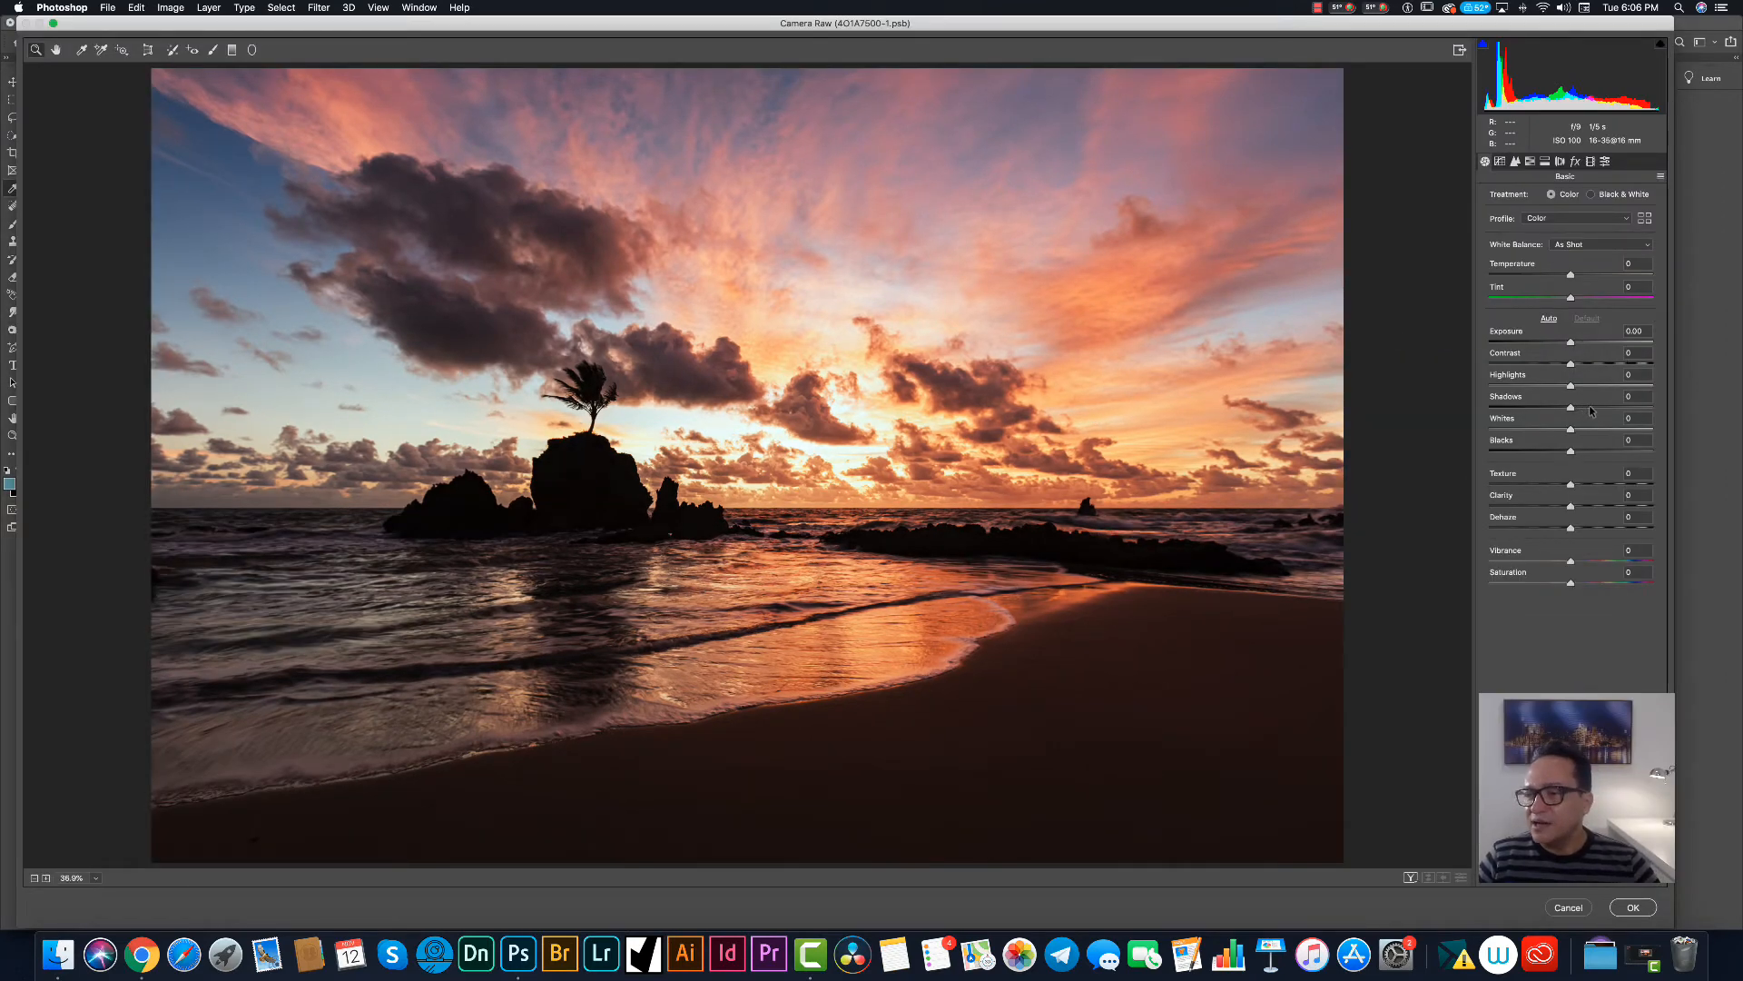
{"action": "left_click_drag", "start_coordinate": [1591, 408], "coordinate": [1599, 406]}
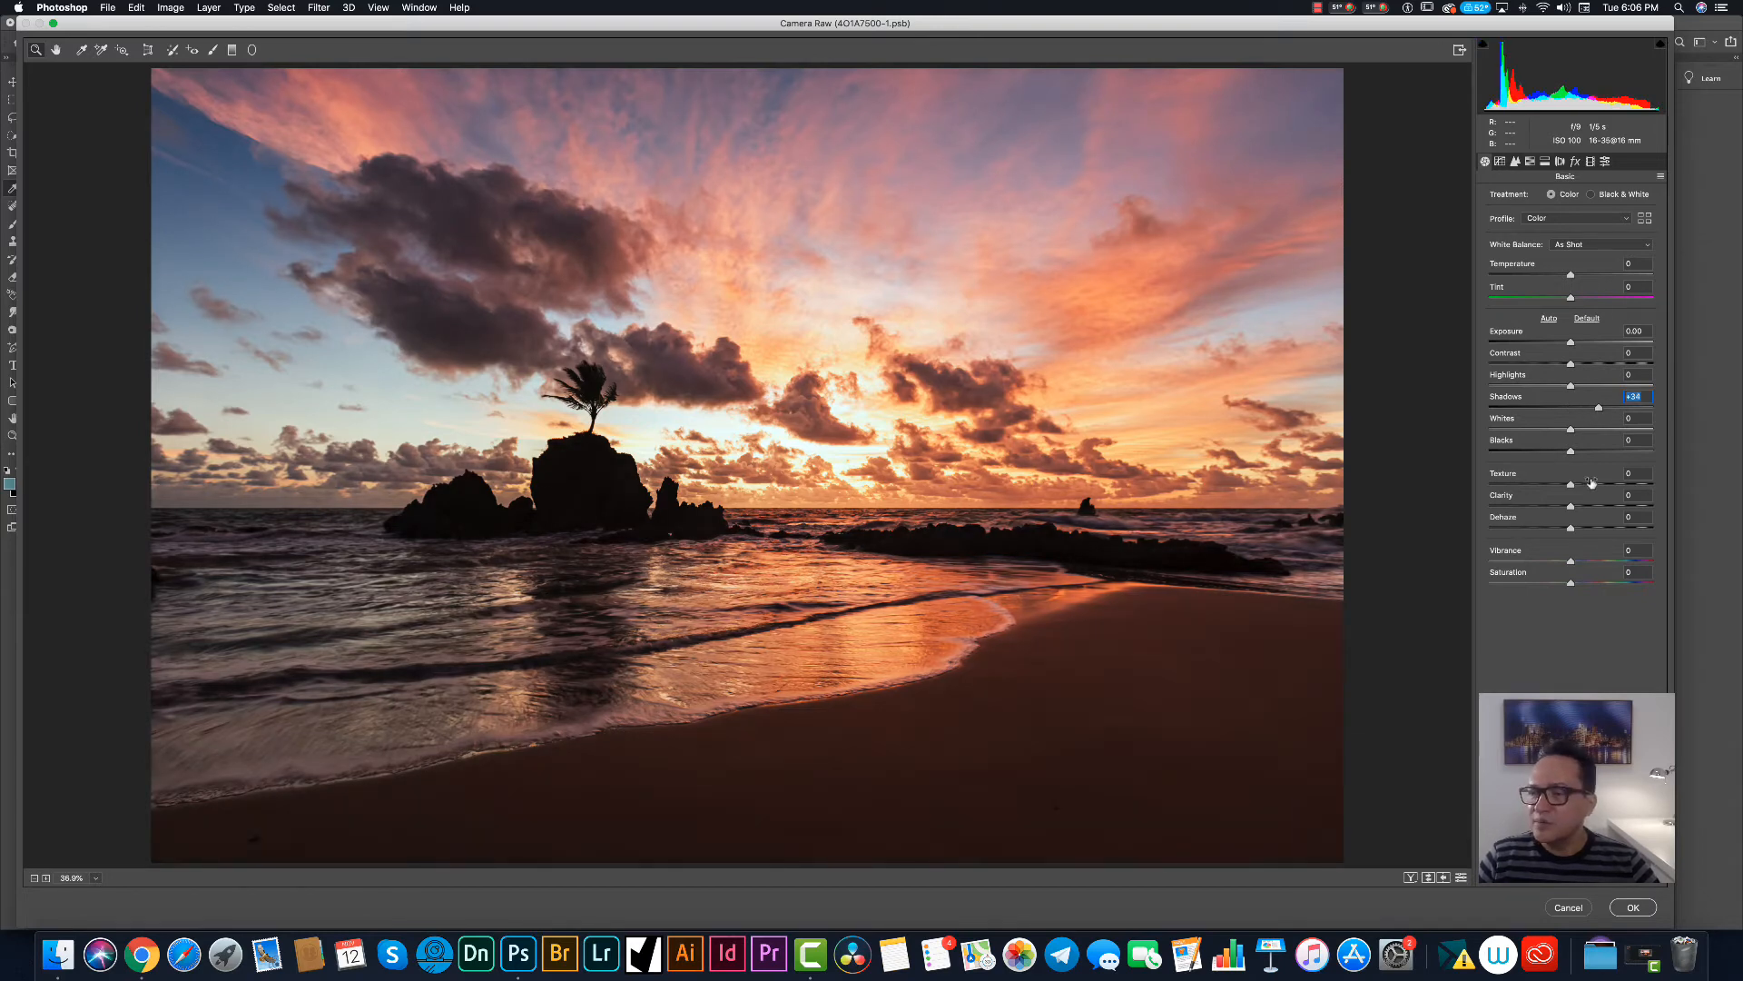
{"action": "left_click_drag", "start_coordinate": [1562, 585], "coordinate": [1562, 584]}
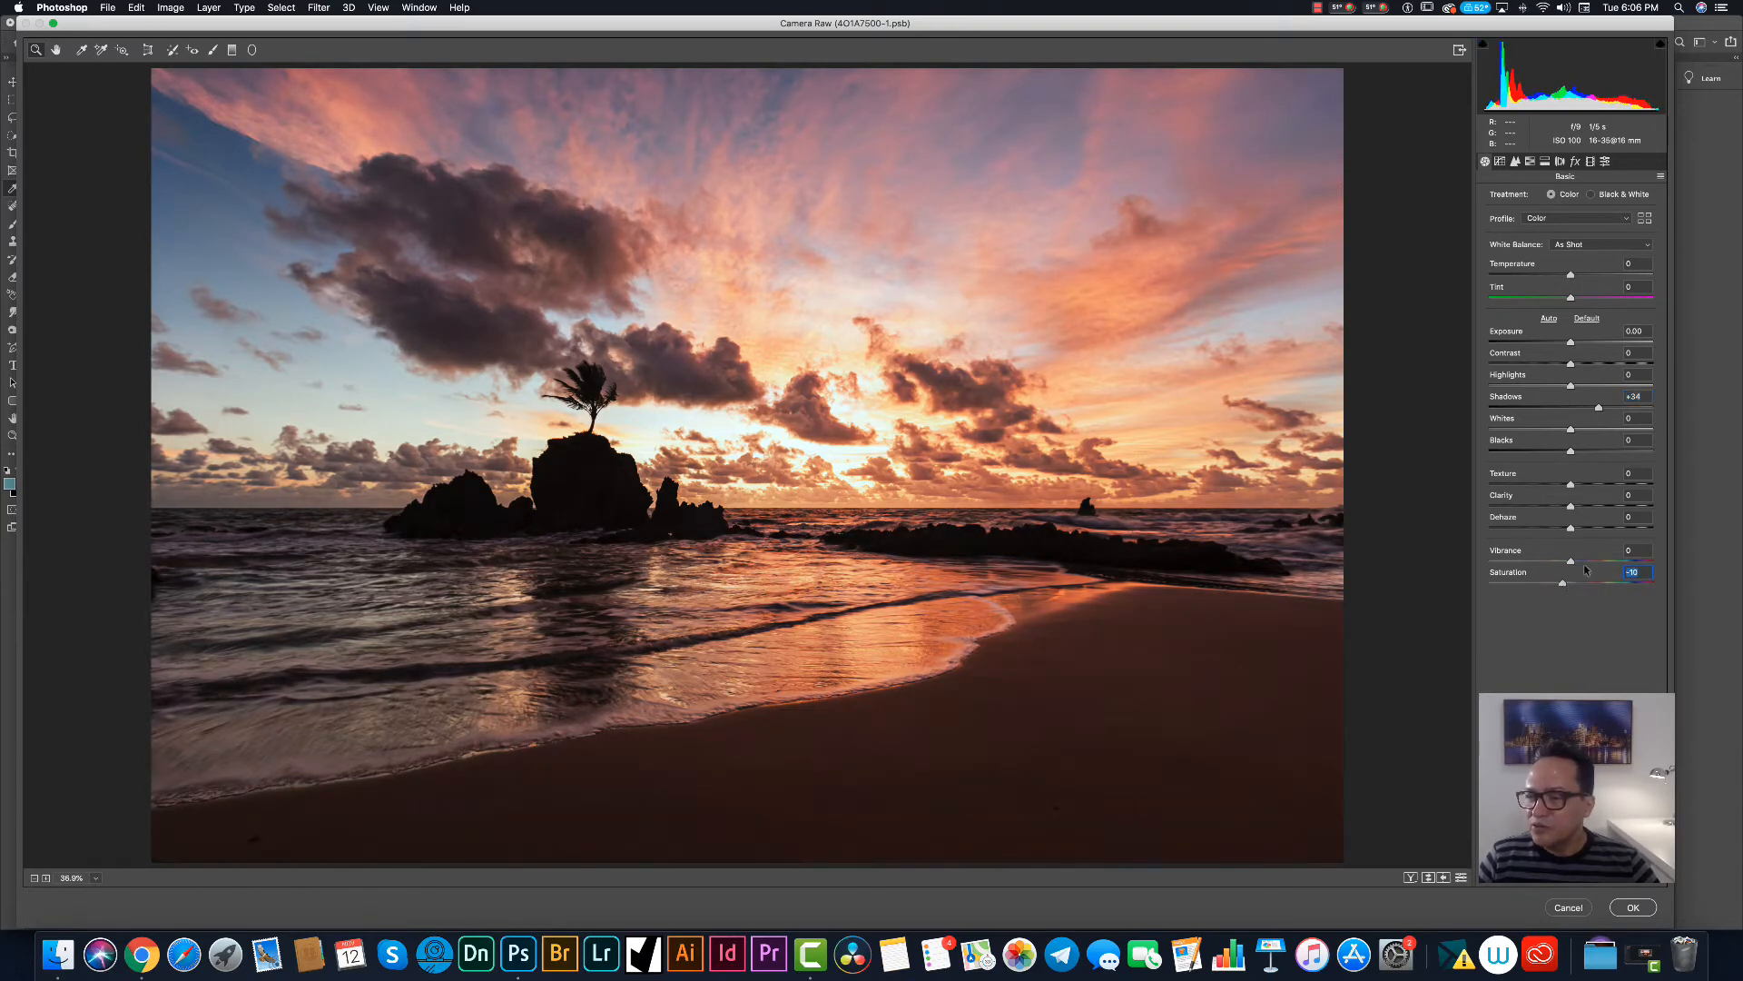
{"action": "left_click", "coordinate": [1586, 561]}
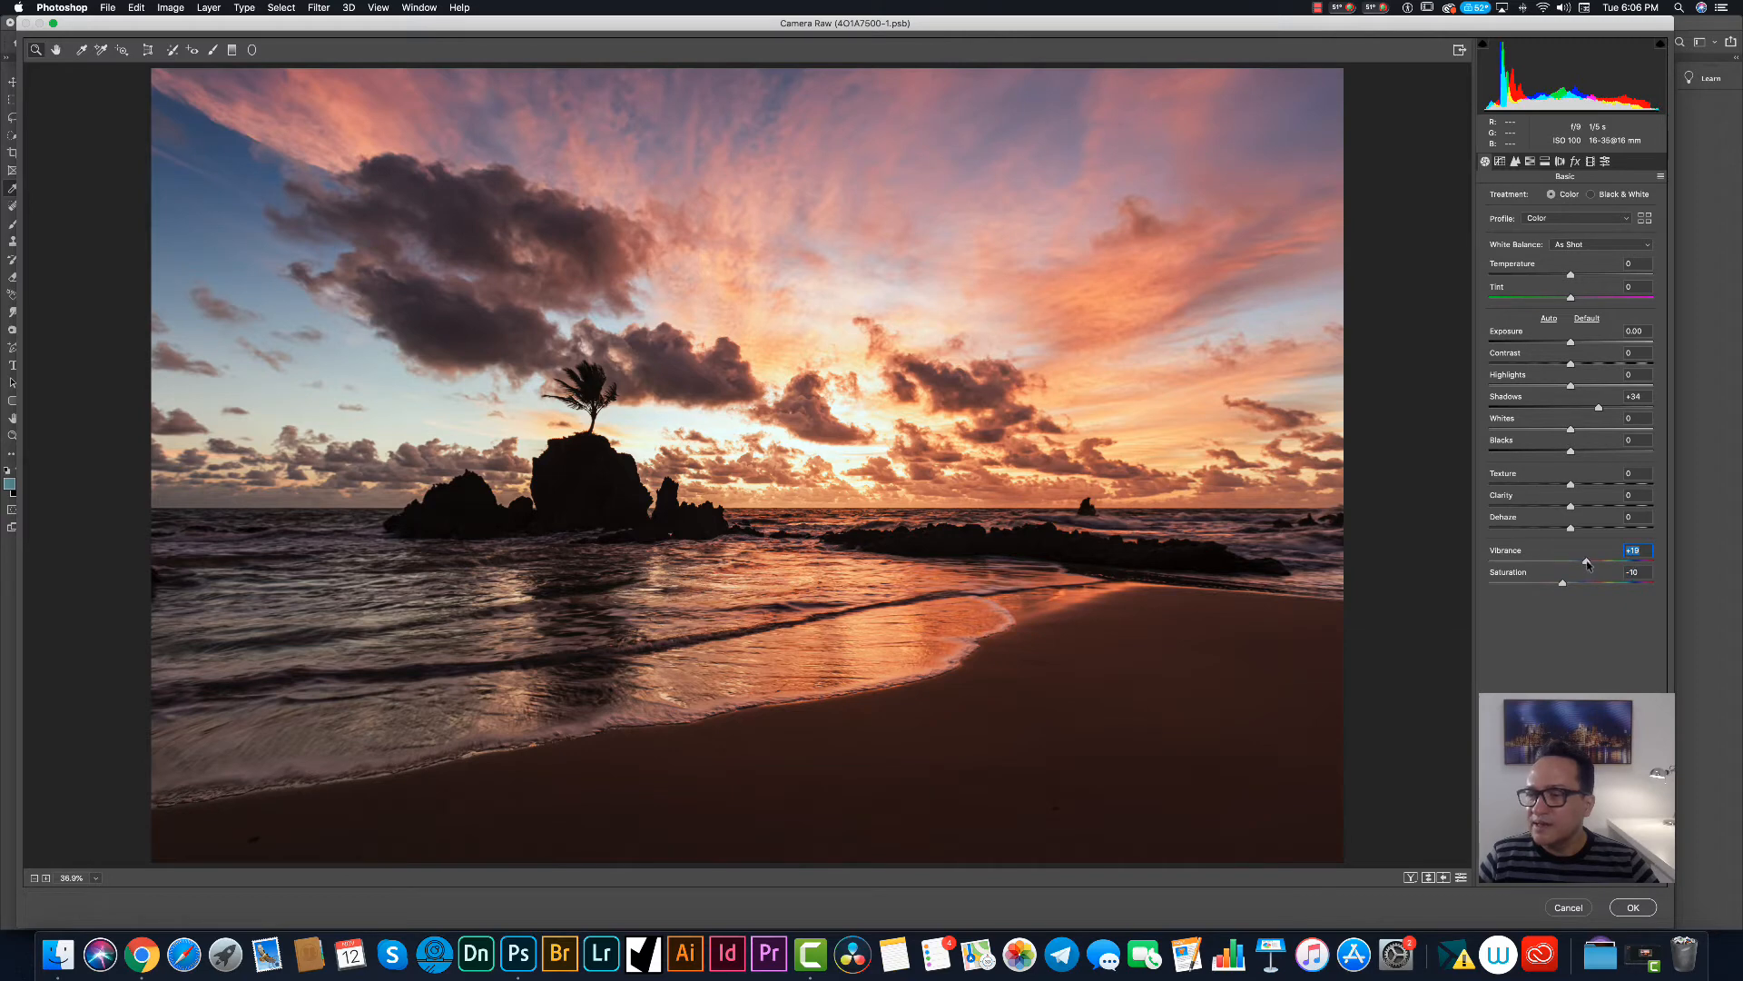
{"action": "left_click", "coordinate": [1589, 527]}
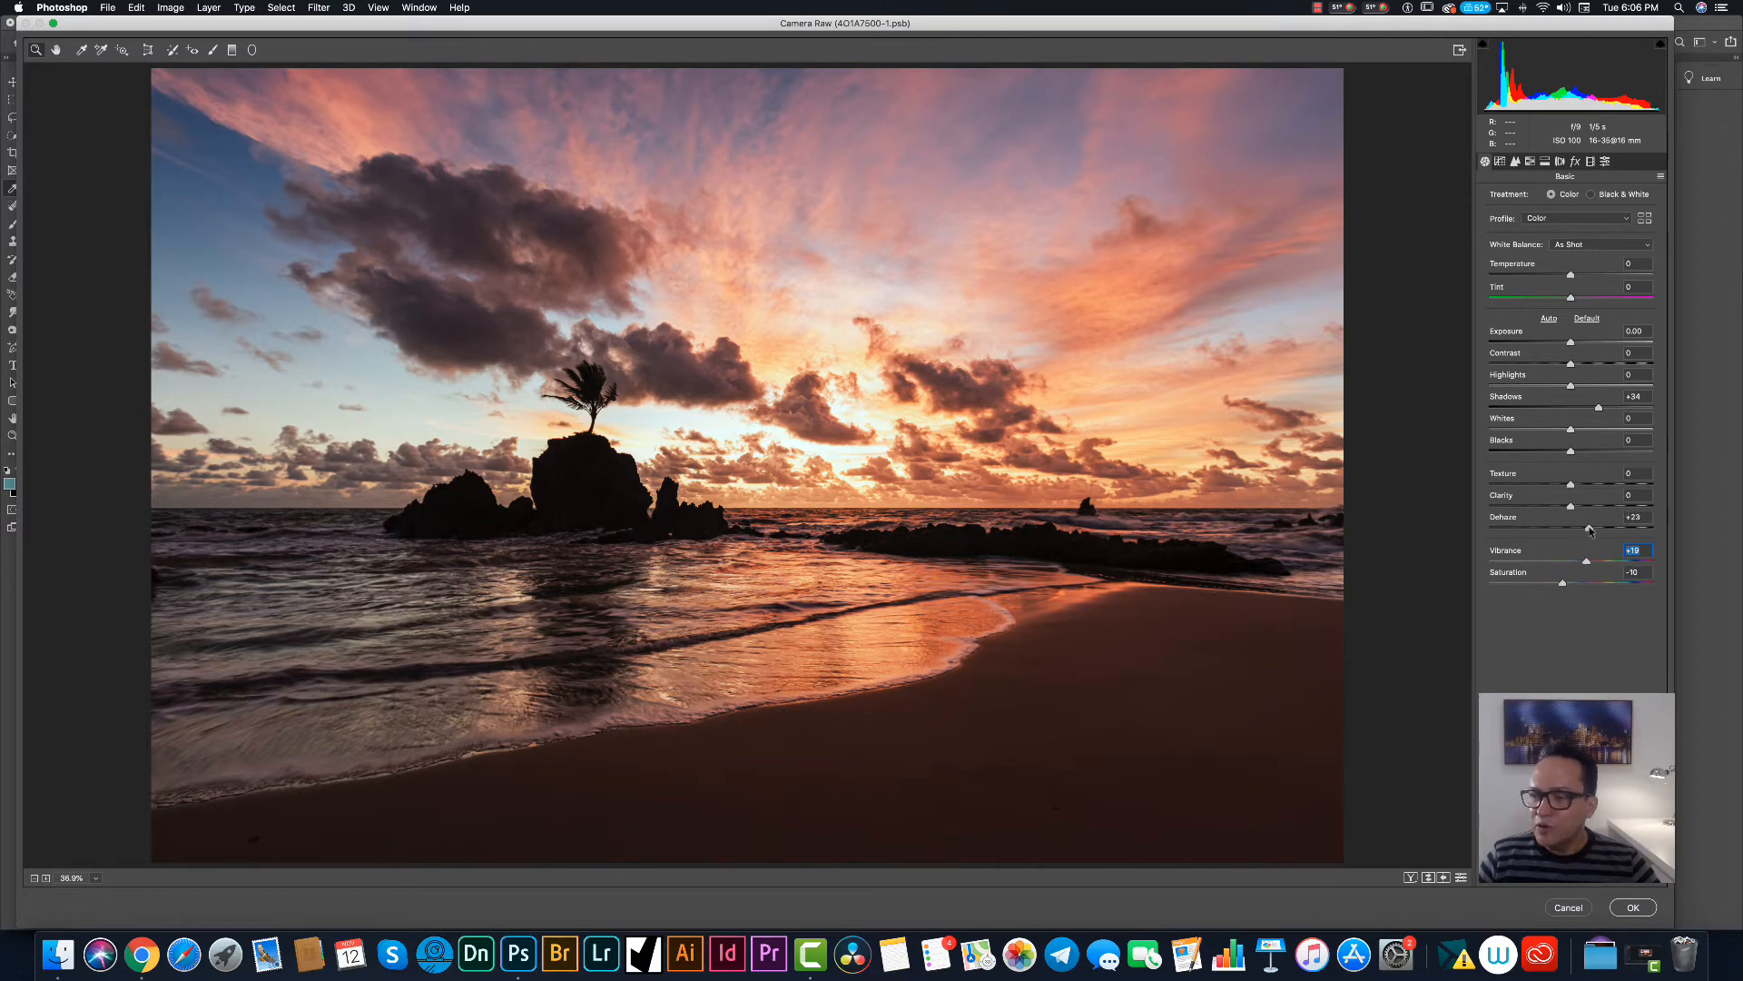
{"action": "left_click", "coordinate": [1600, 528]}
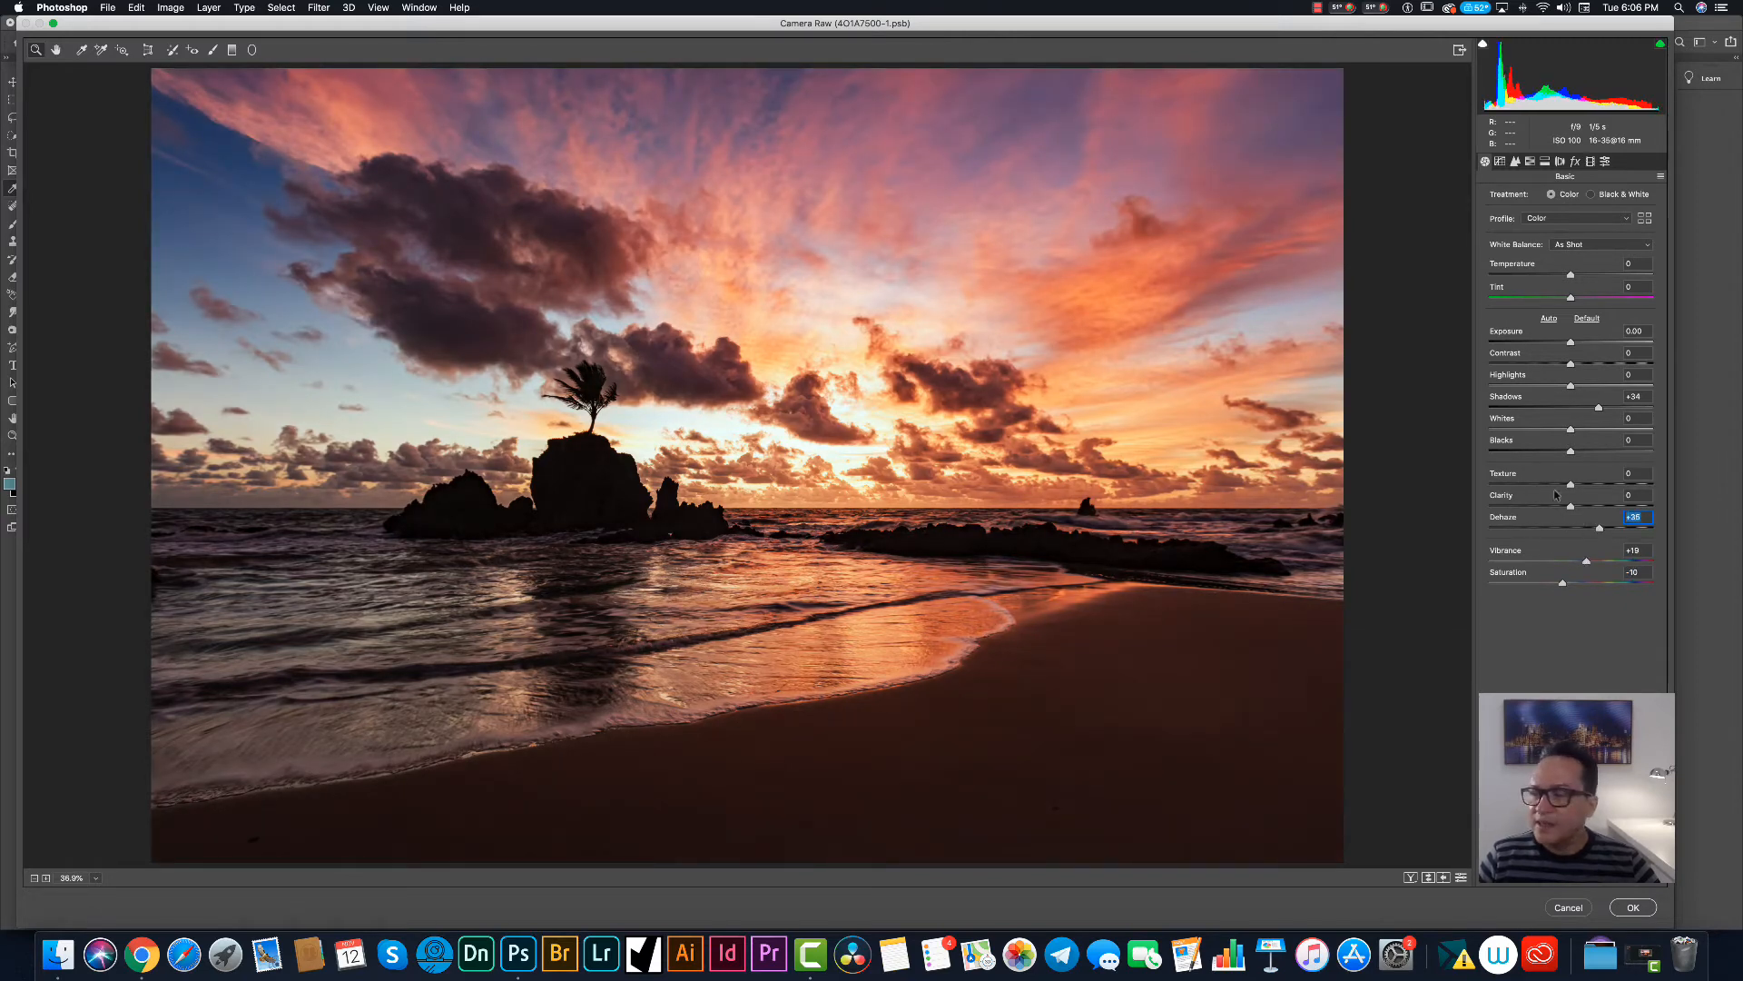
Refine the tones in the Basic adjustments with Highlights -80, Shadows +48, Clarity +17, Blacks +40 and Contrast +13.
{"action": "left_click", "coordinate": [1515, 385]}
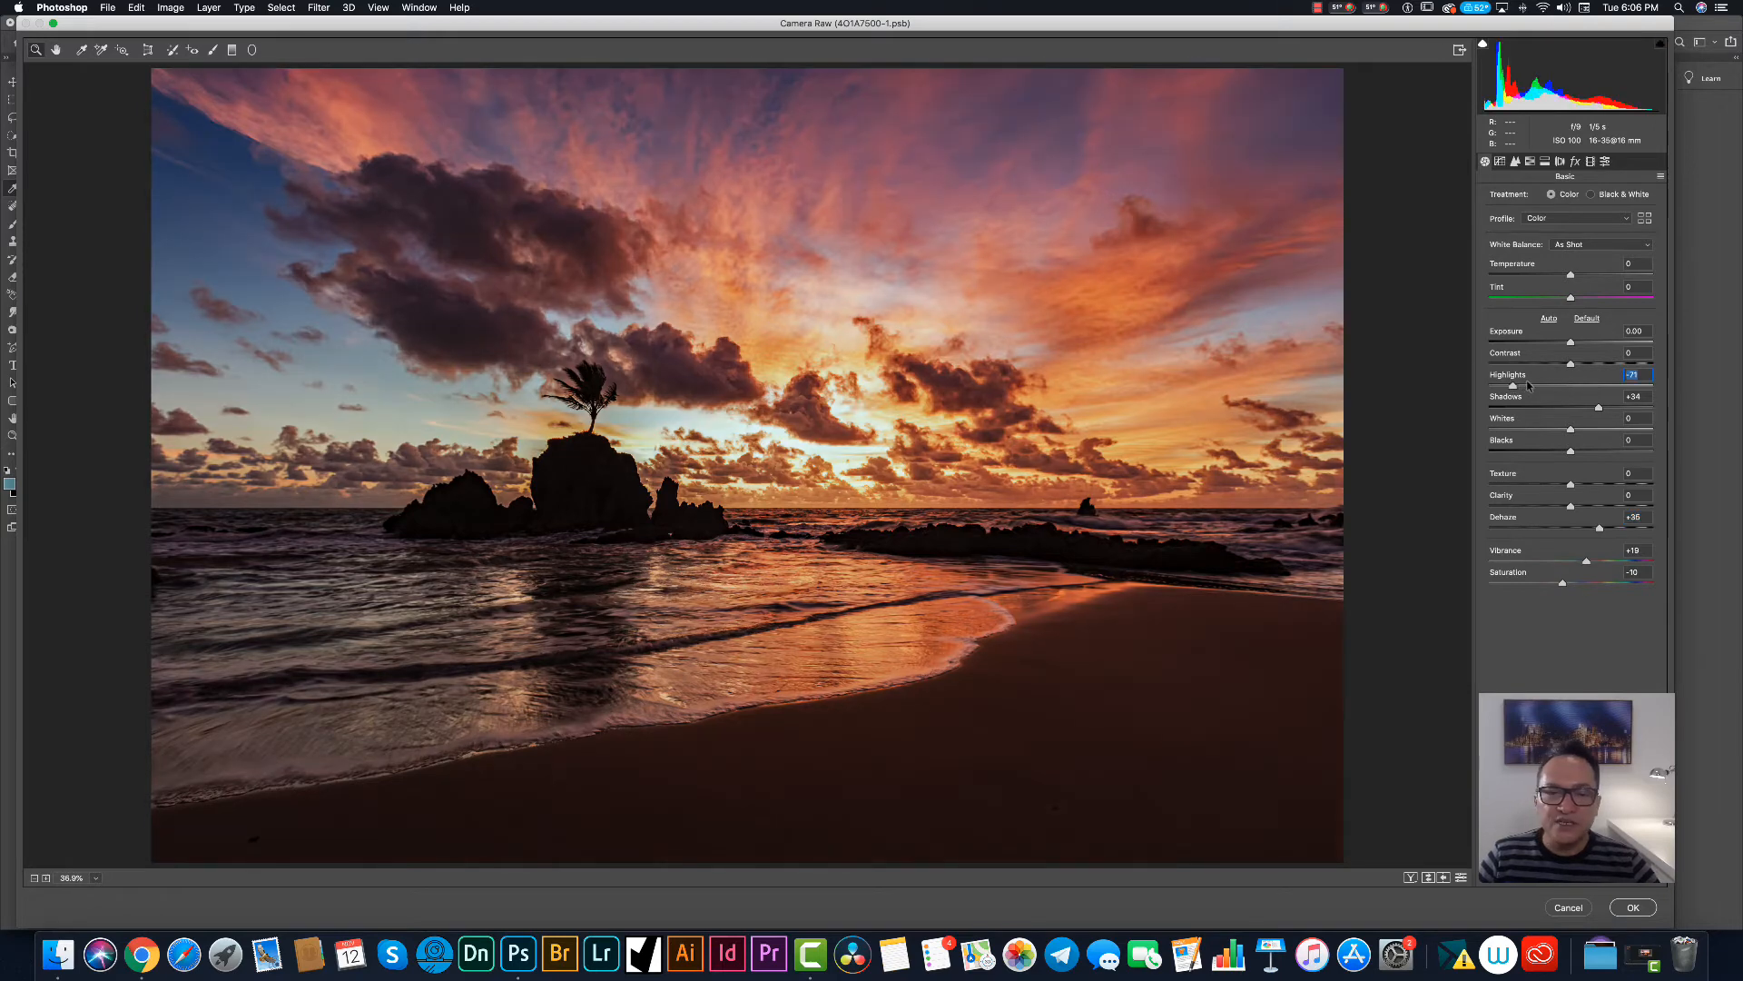
{"action": "left_click_drag", "start_coordinate": [1512, 386], "coordinate": [1507, 386]}
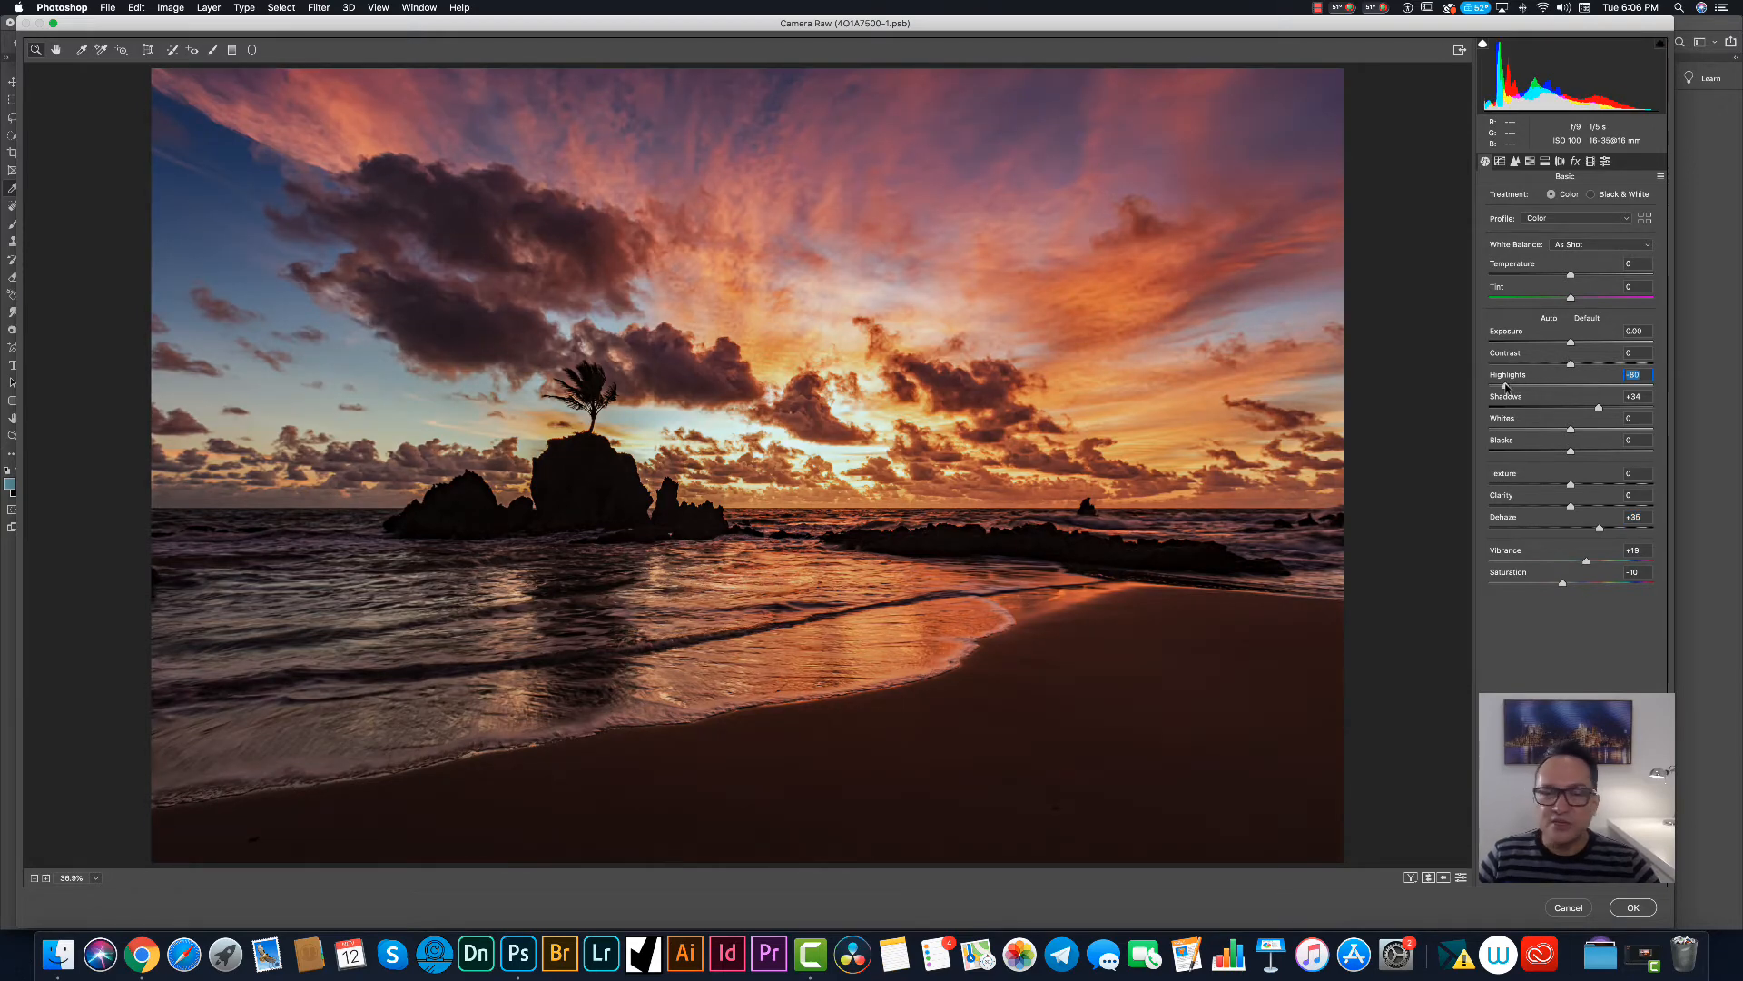
{"action": "left_click", "coordinate": [1611, 408]}
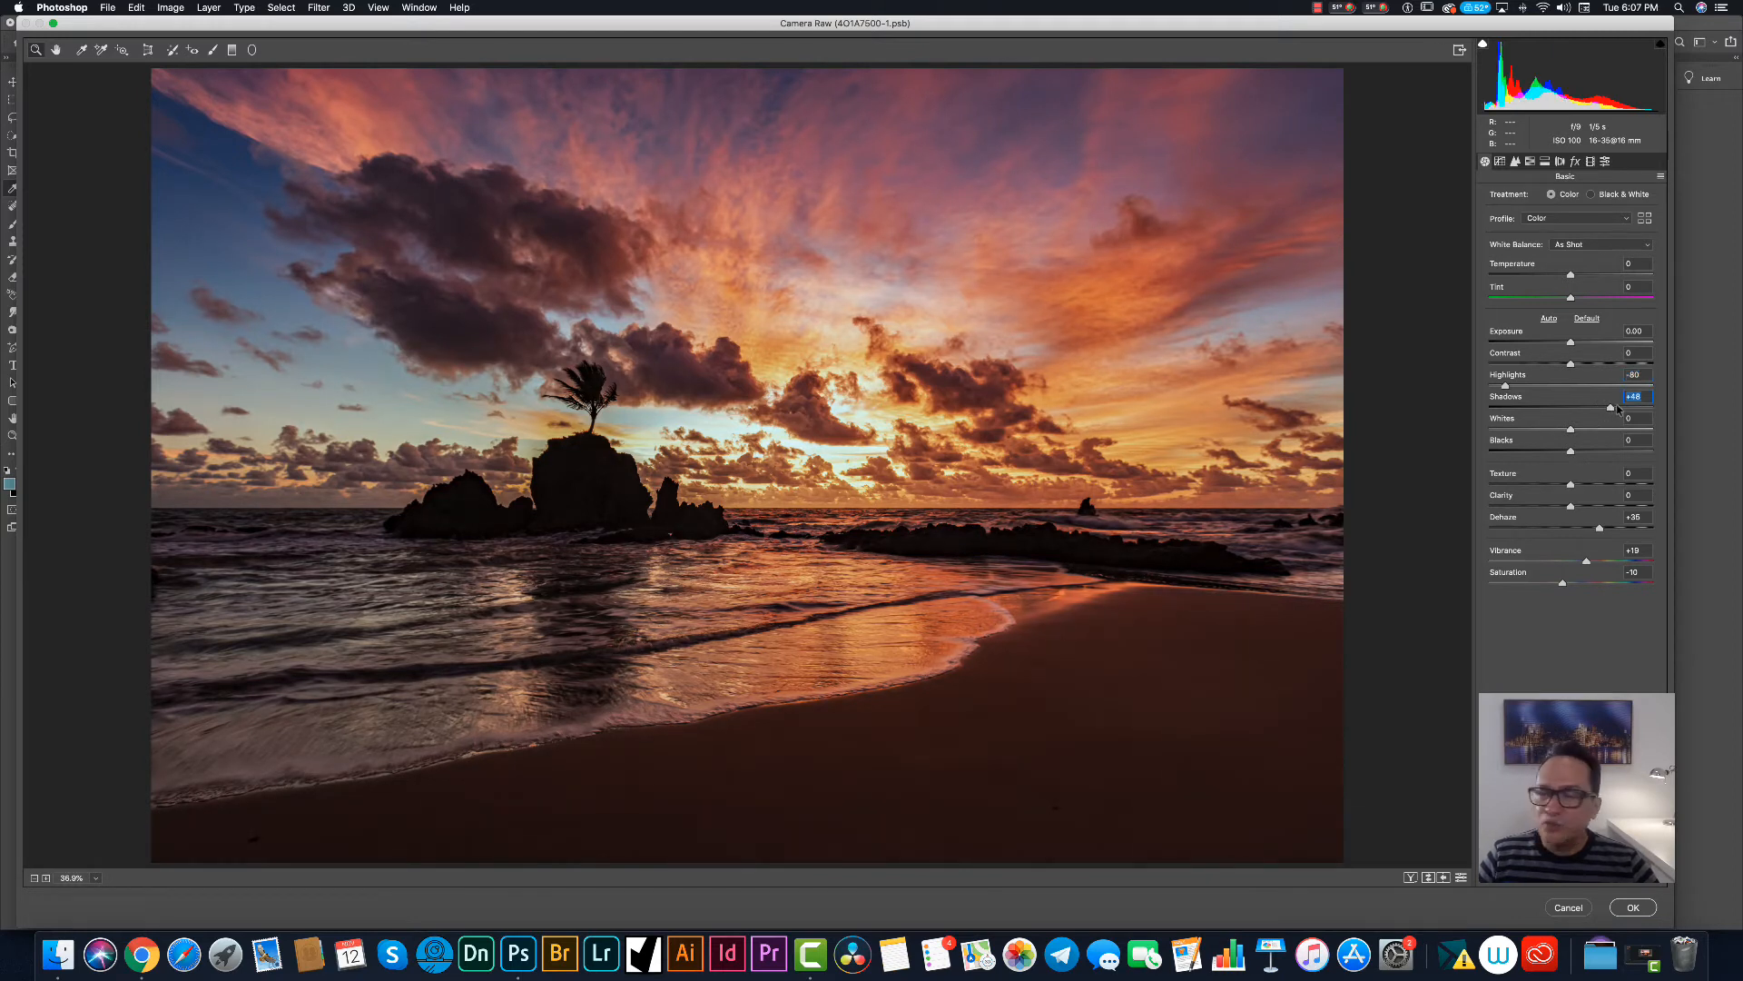
{"action": "left_click", "coordinate": [1585, 508]}
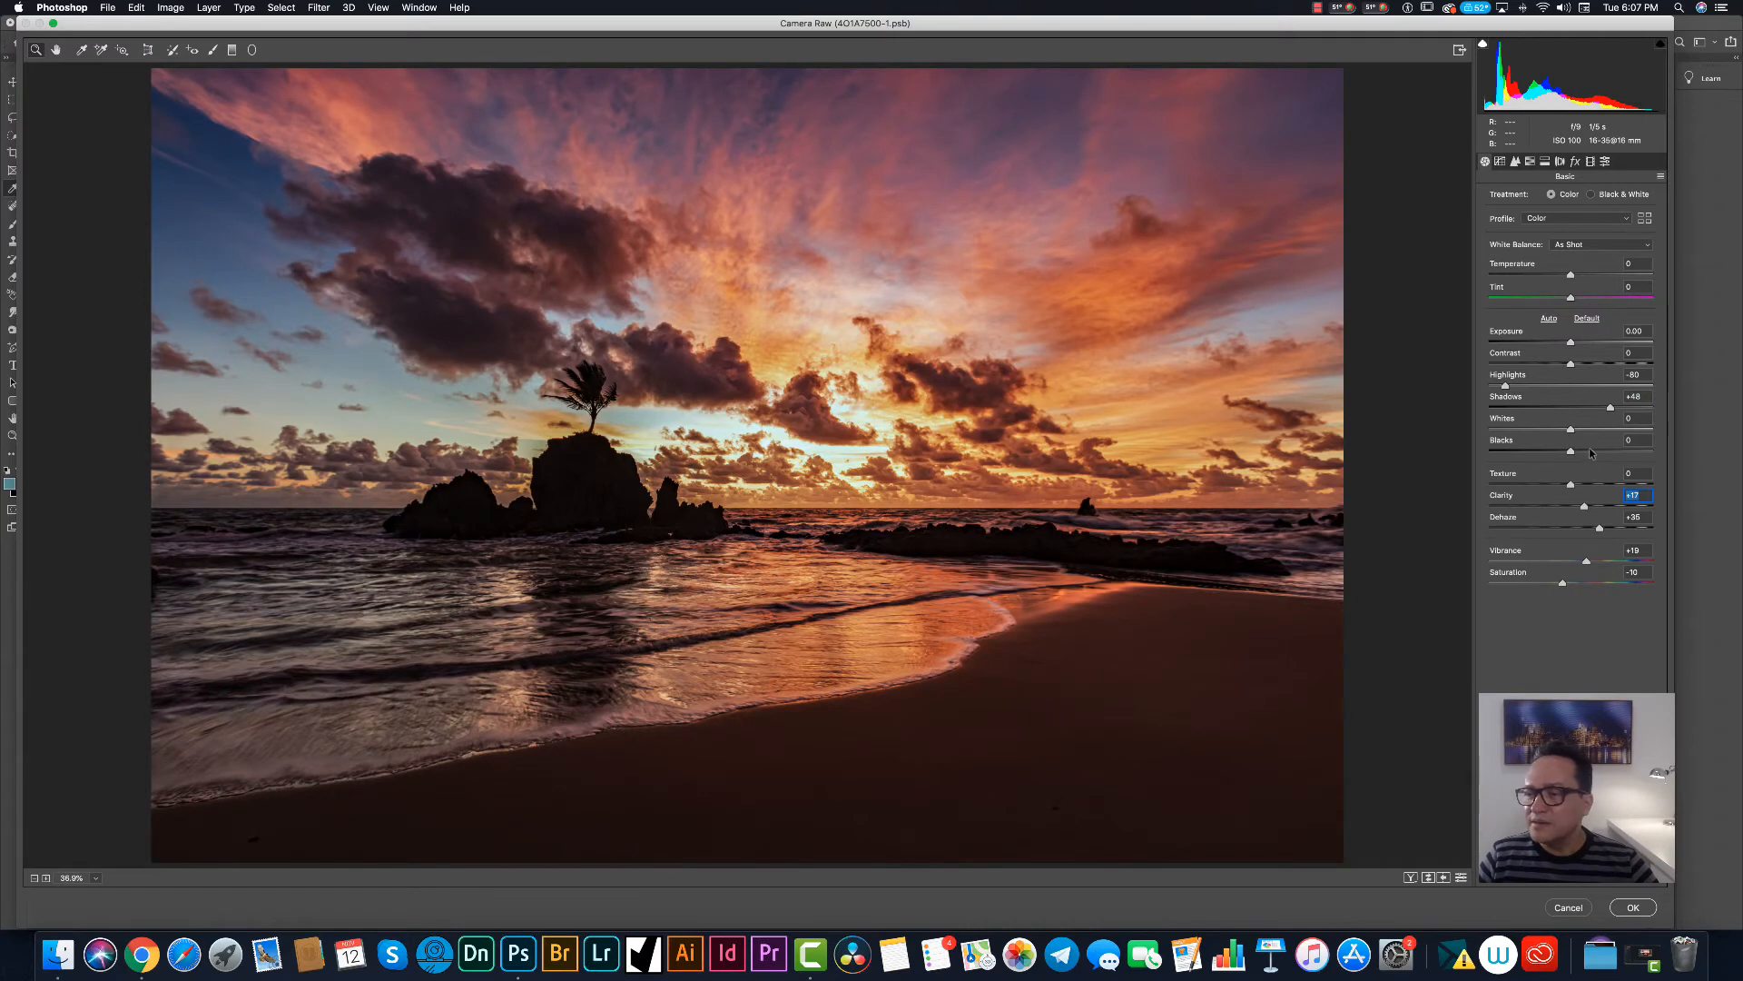
{"action": "left_click_drag", "start_coordinate": [1591, 454], "coordinate": [1605, 452]}
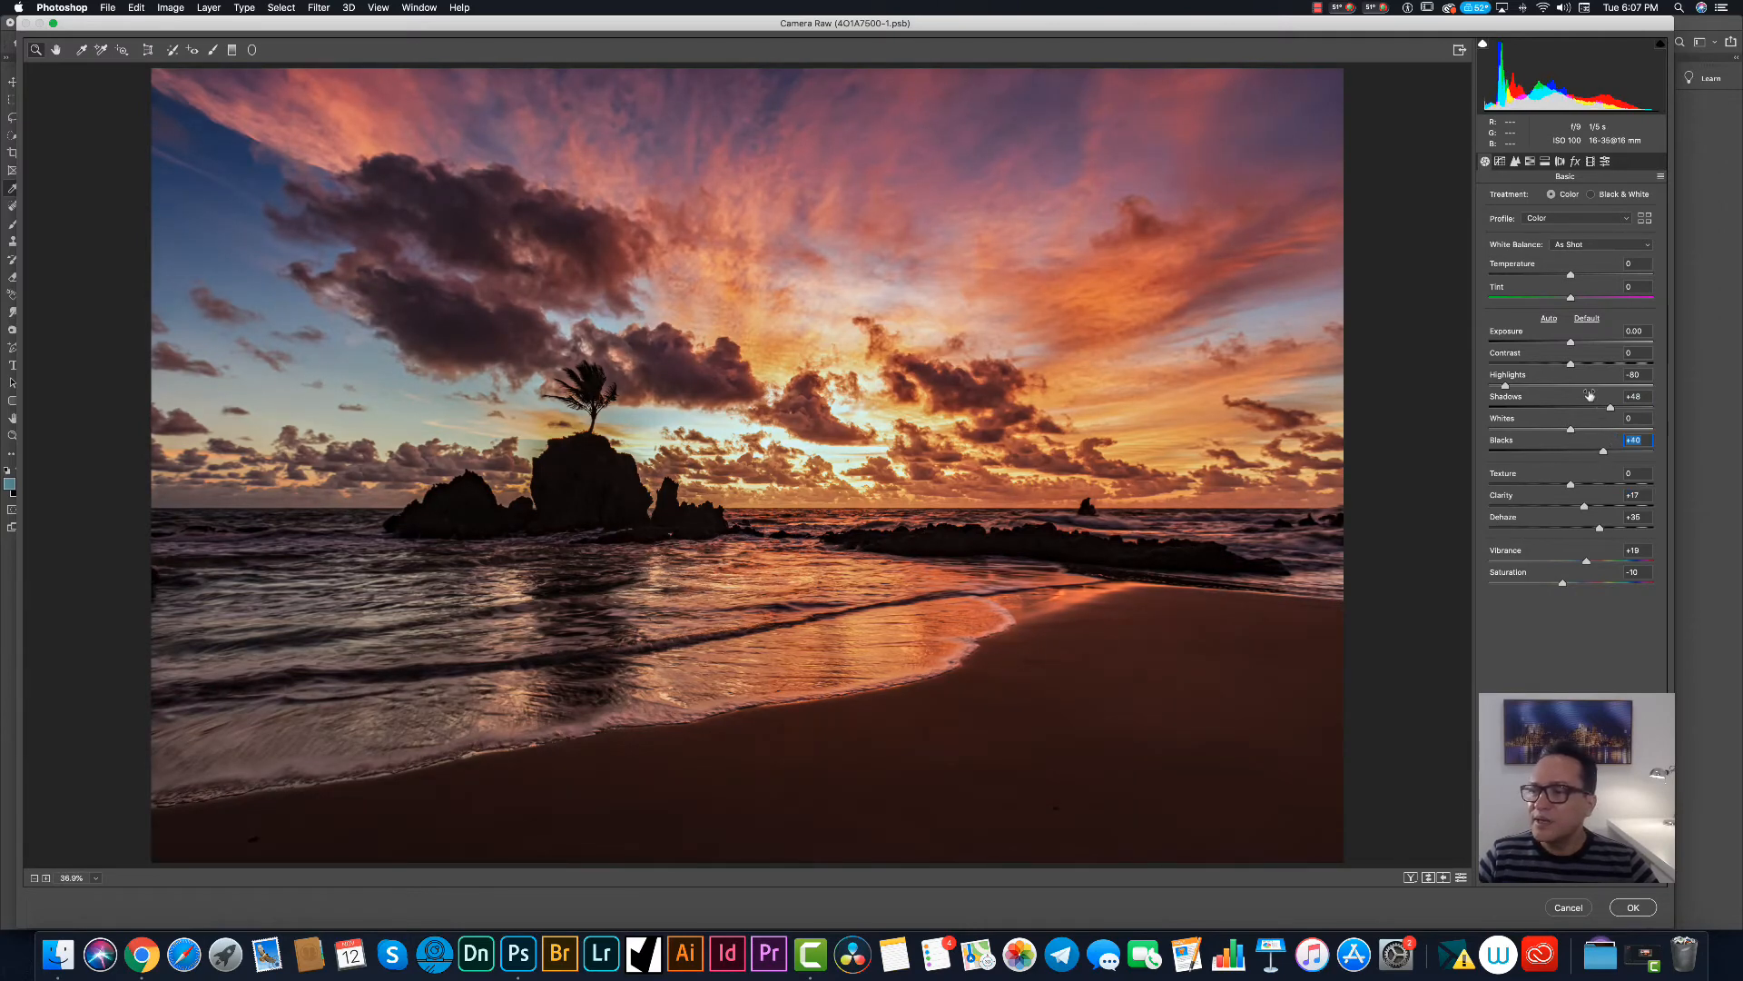
{"action": "left_click", "coordinate": [1580, 364]}
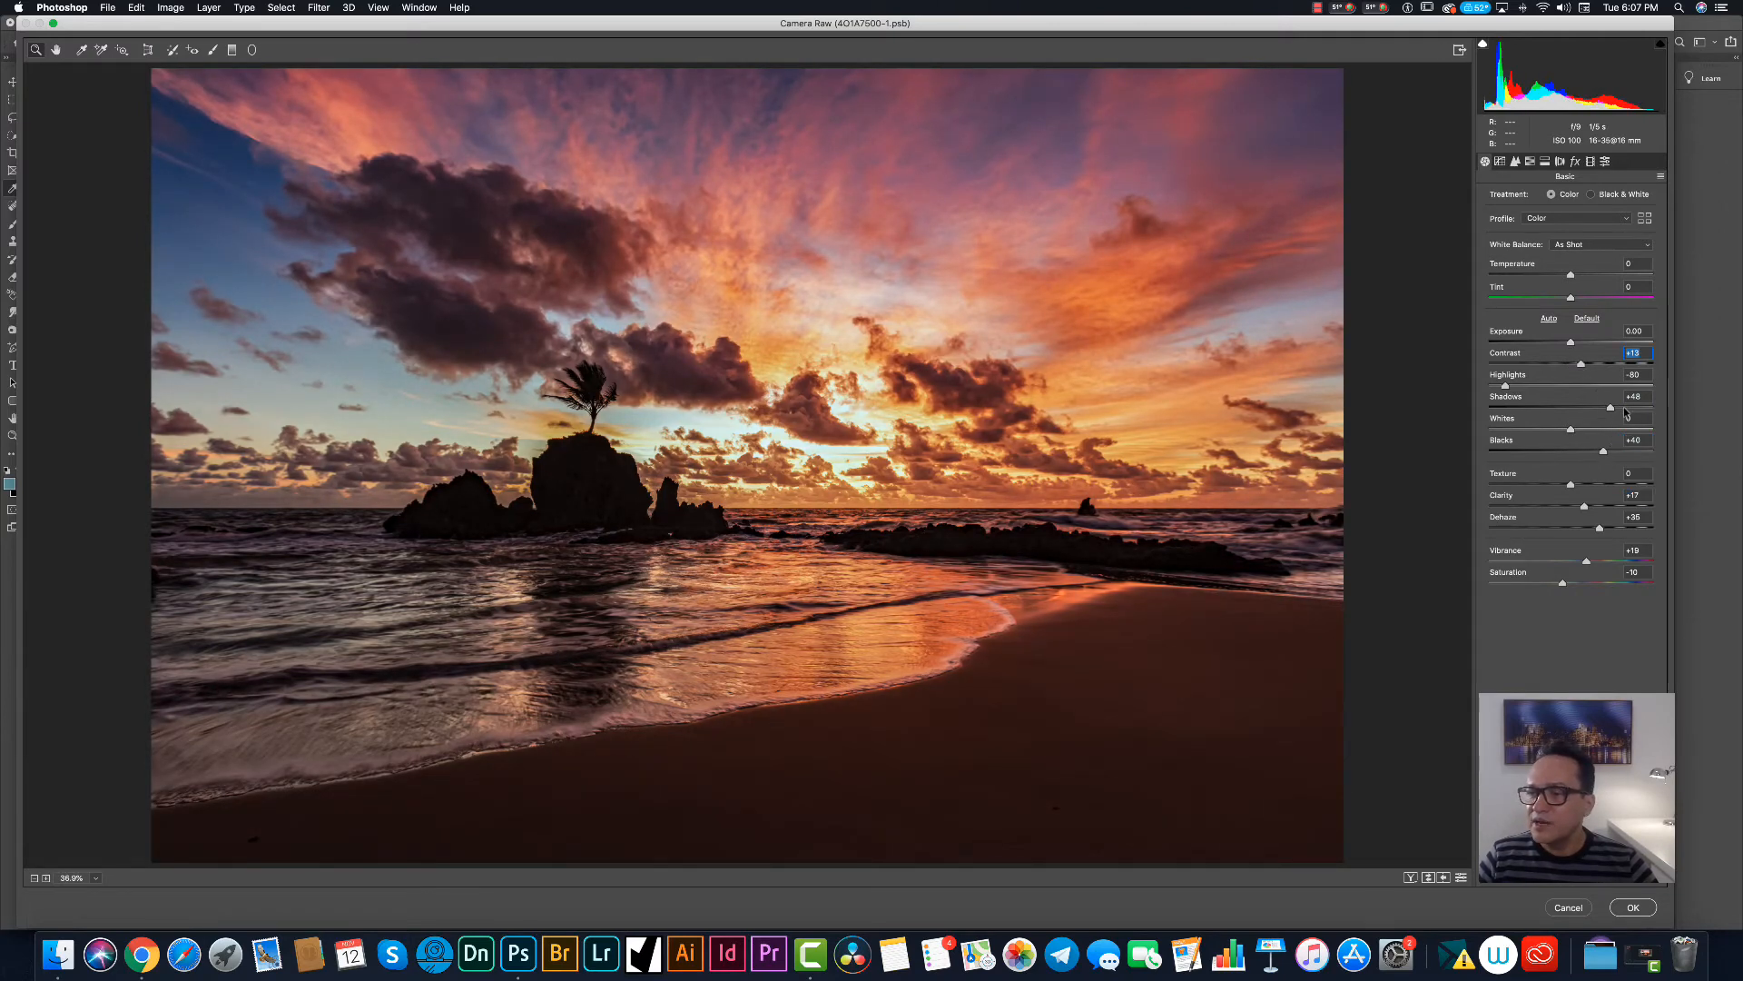
Raise Shadows to about +98, lower Highlights to -91 and reduce Exposure to about -0.30.
{"action": "left_click", "coordinate": [1626, 407]}
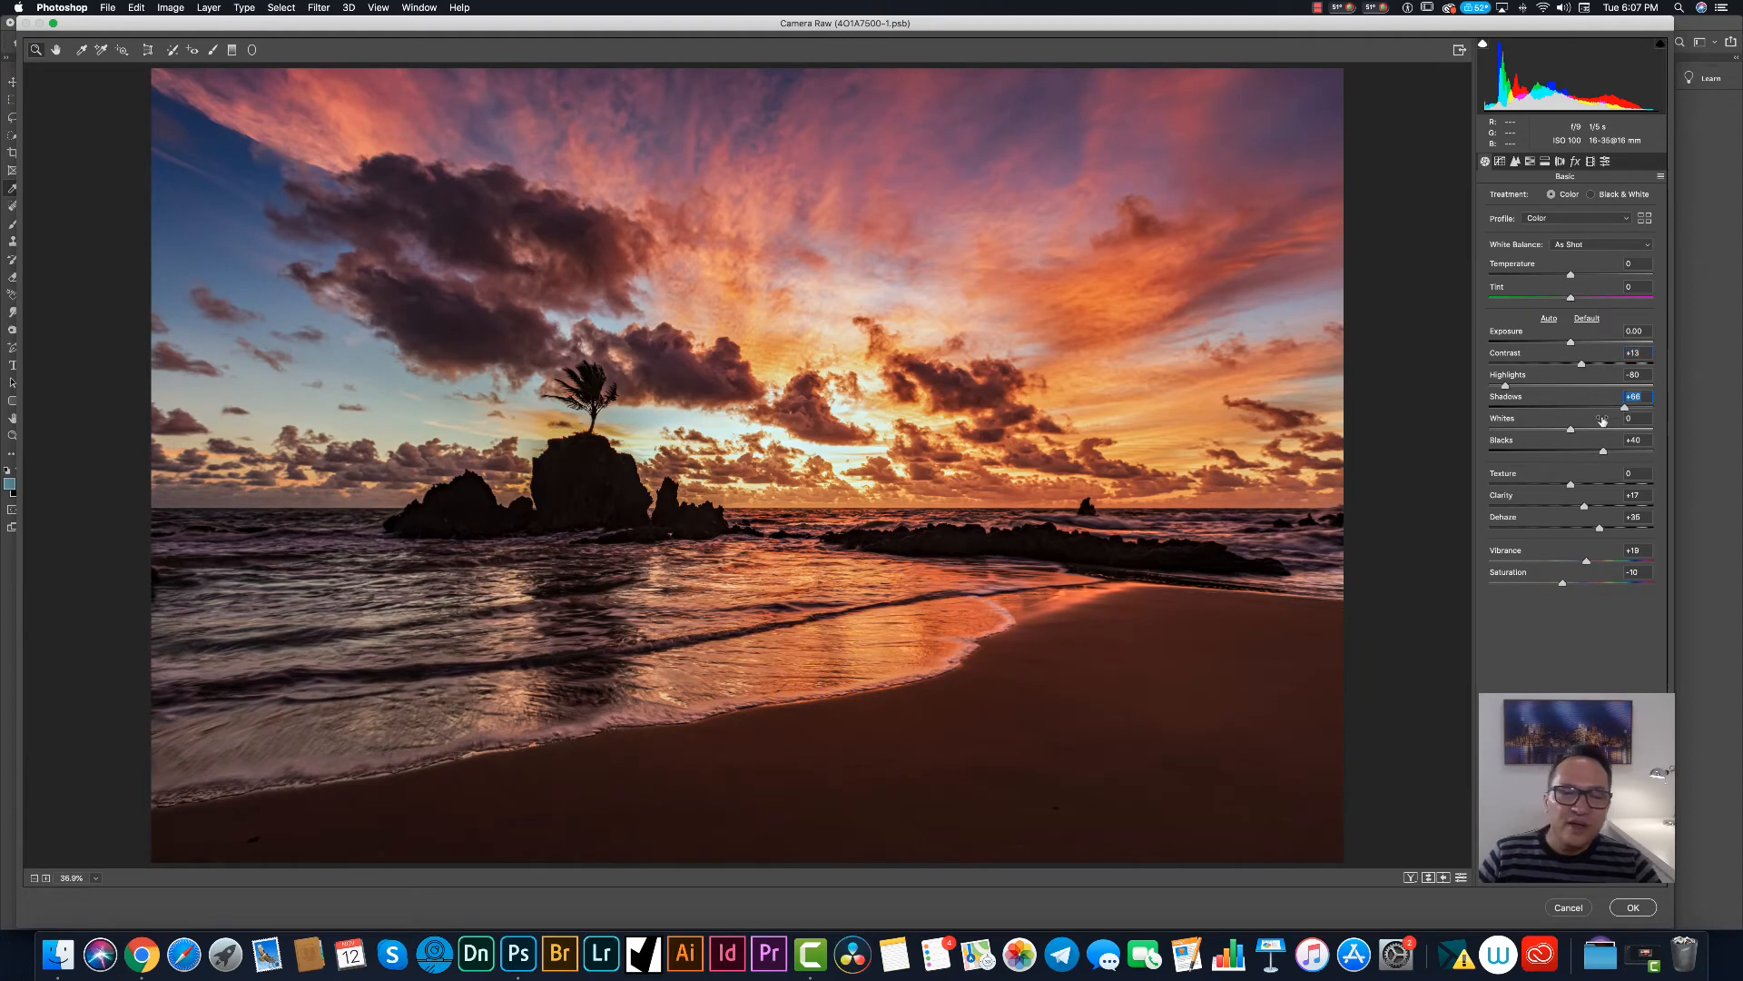
{"action": "left_click", "coordinate": [1644, 408]}
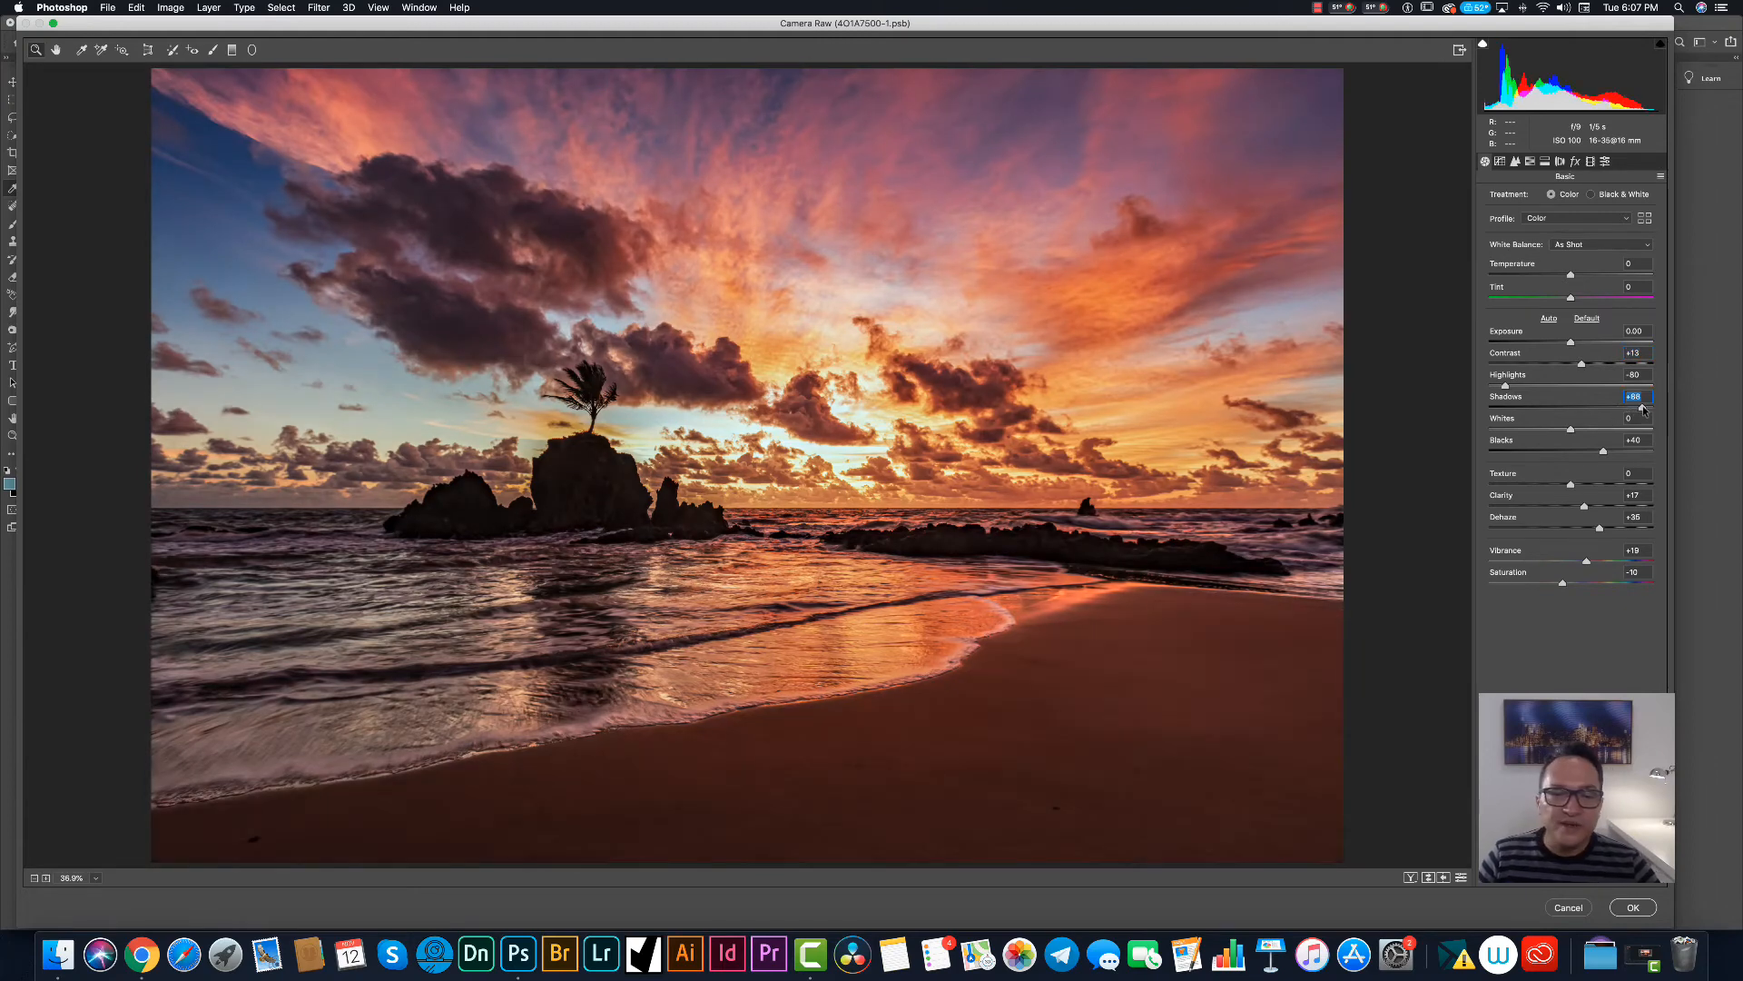
{"action": "left_click", "coordinate": [1653, 409]}
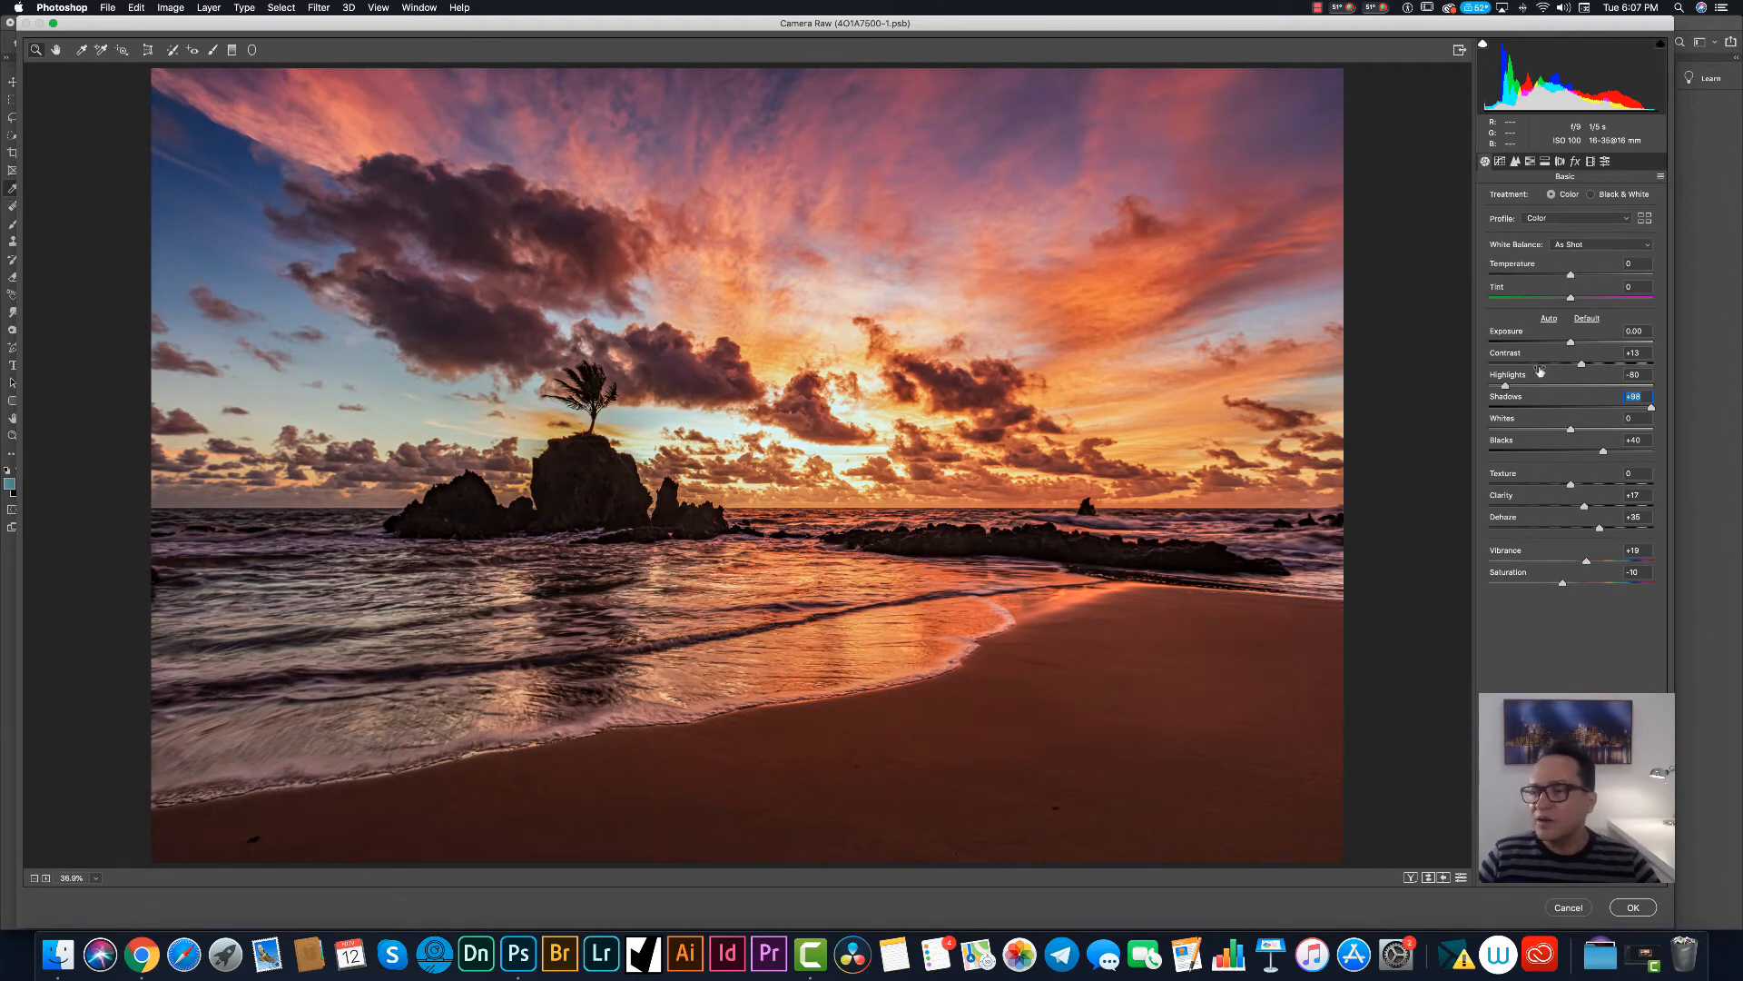
{"action": "left_click", "coordinate": [1496, 386]}
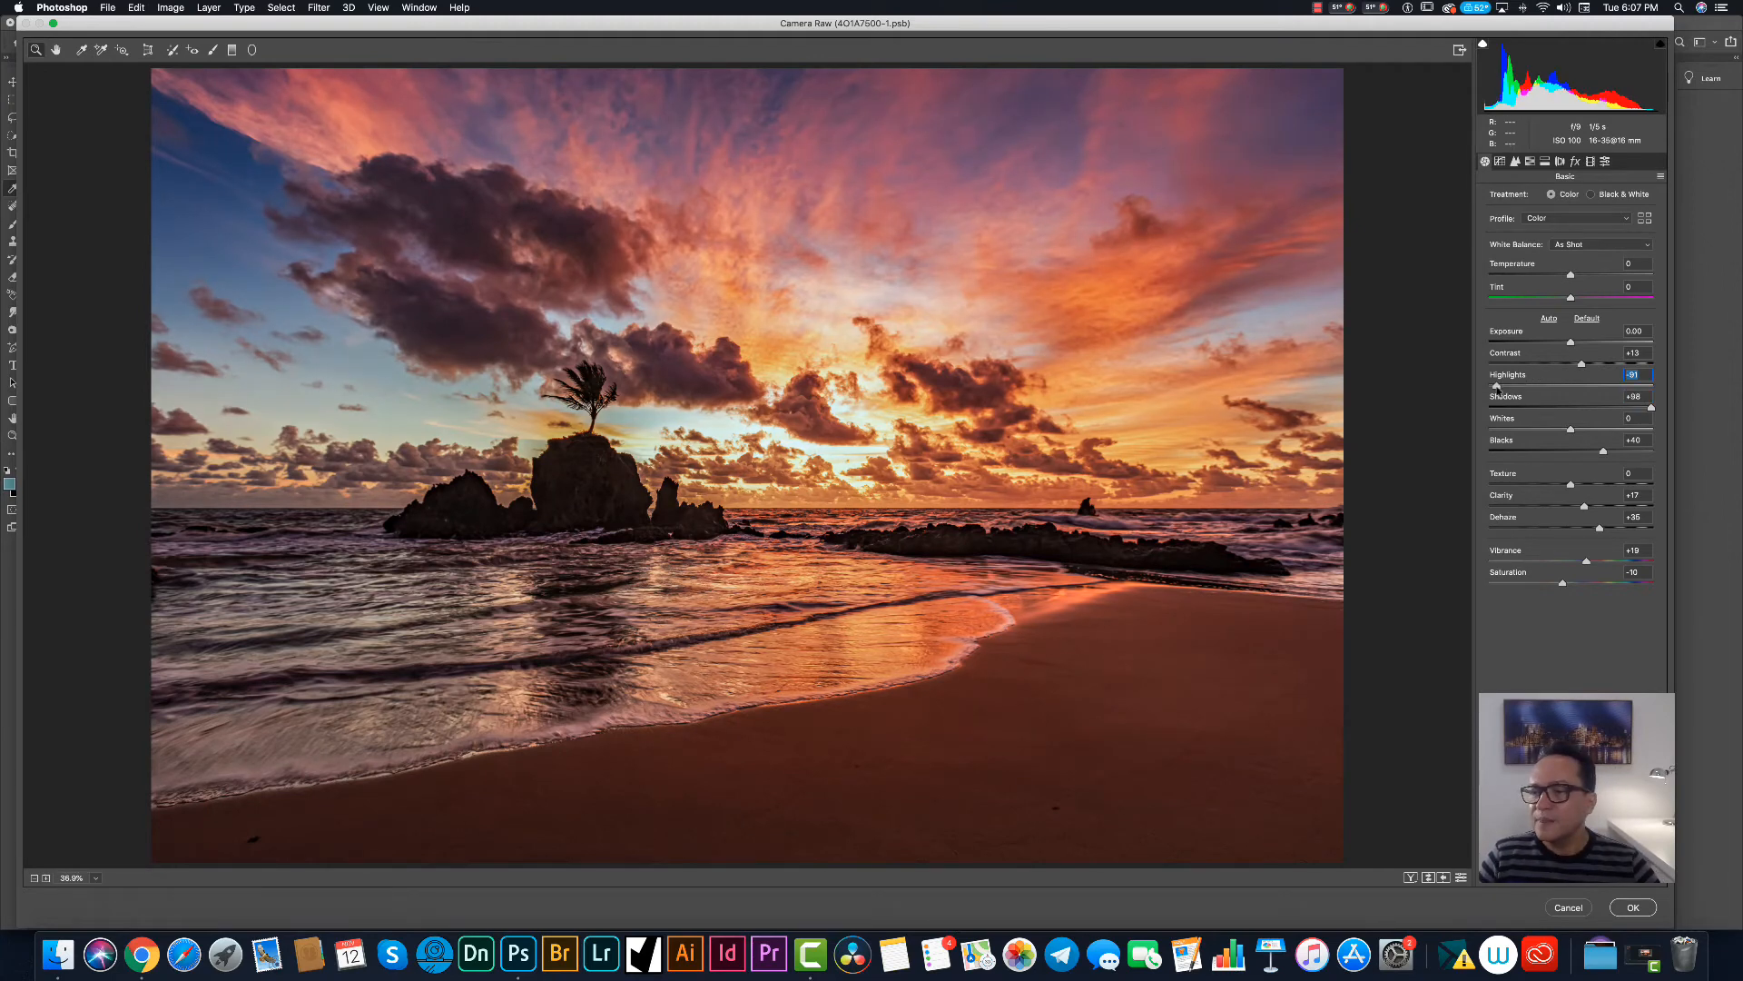
{"action": "left_click", "coordinate": [1568, 342]}
{"action": "left_click_drag", "start_coordinate": [1569, 343], "coordinate": [1565, 342]}
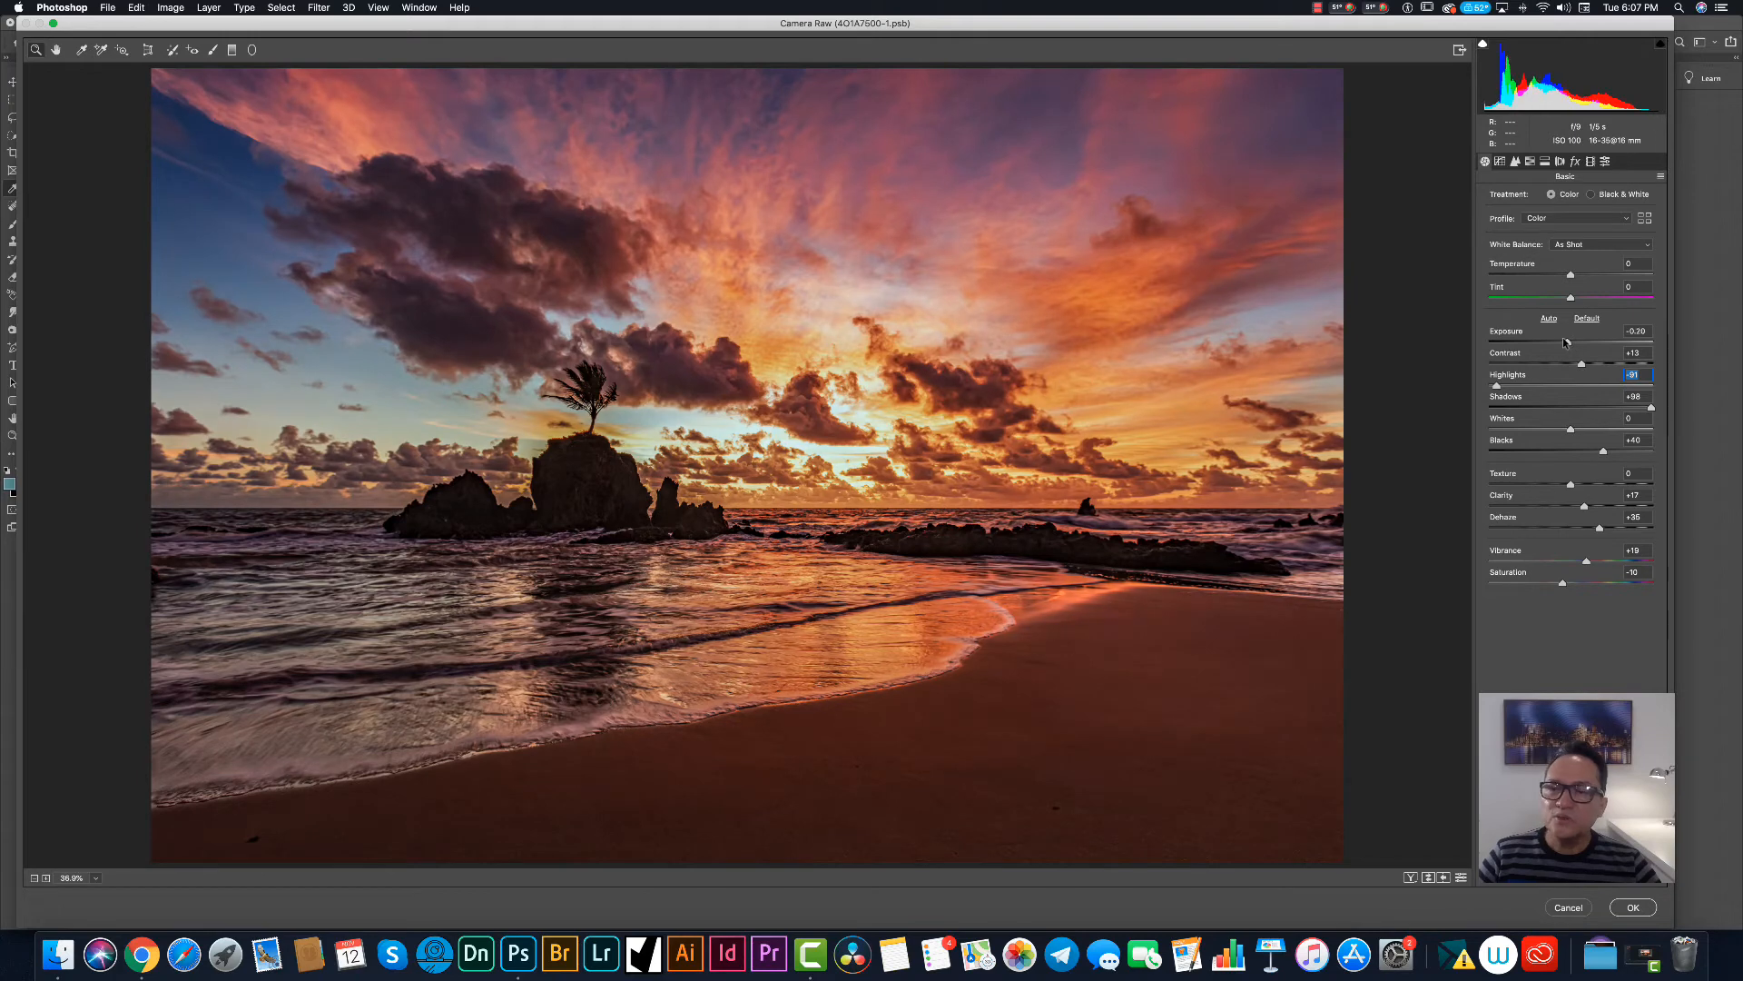
Add a post-crop vignette with Amount about -28 and Feather 87.
{"action": "left_click", "coordinate": [1562, 164]}
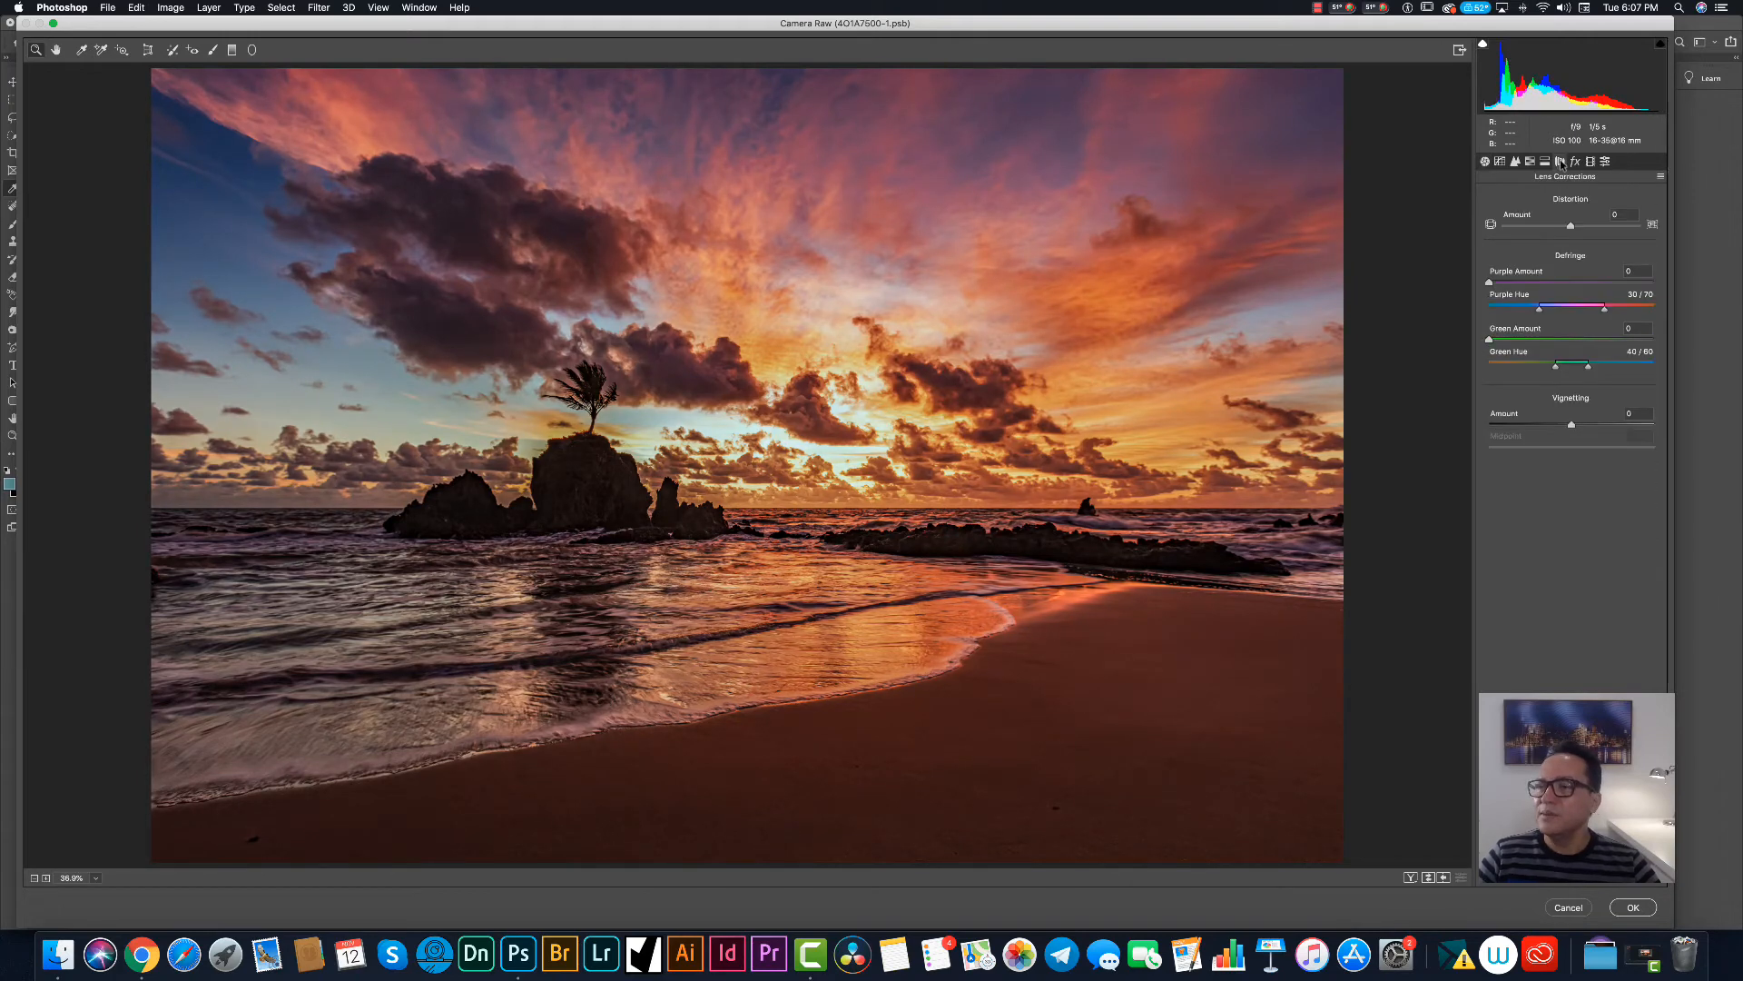
{"action": "left_click", "coordinate": [1576, 161]}
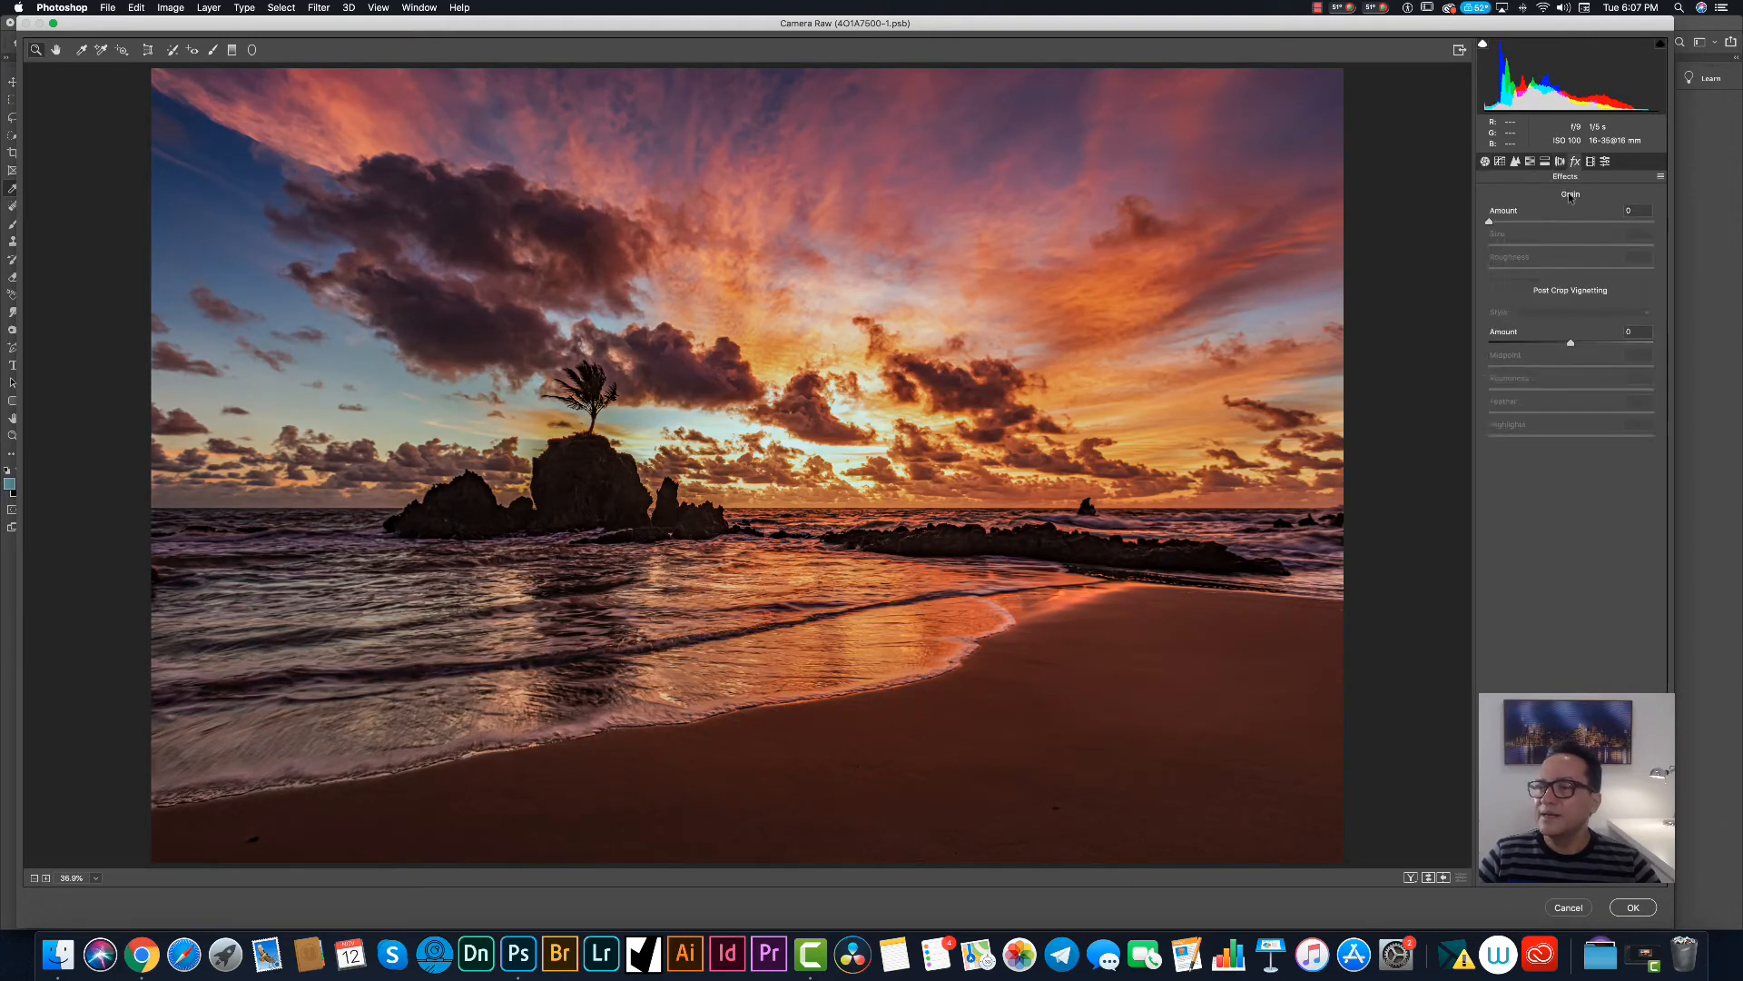
{"action": "left_click", "coordinate": [1551, 343]}
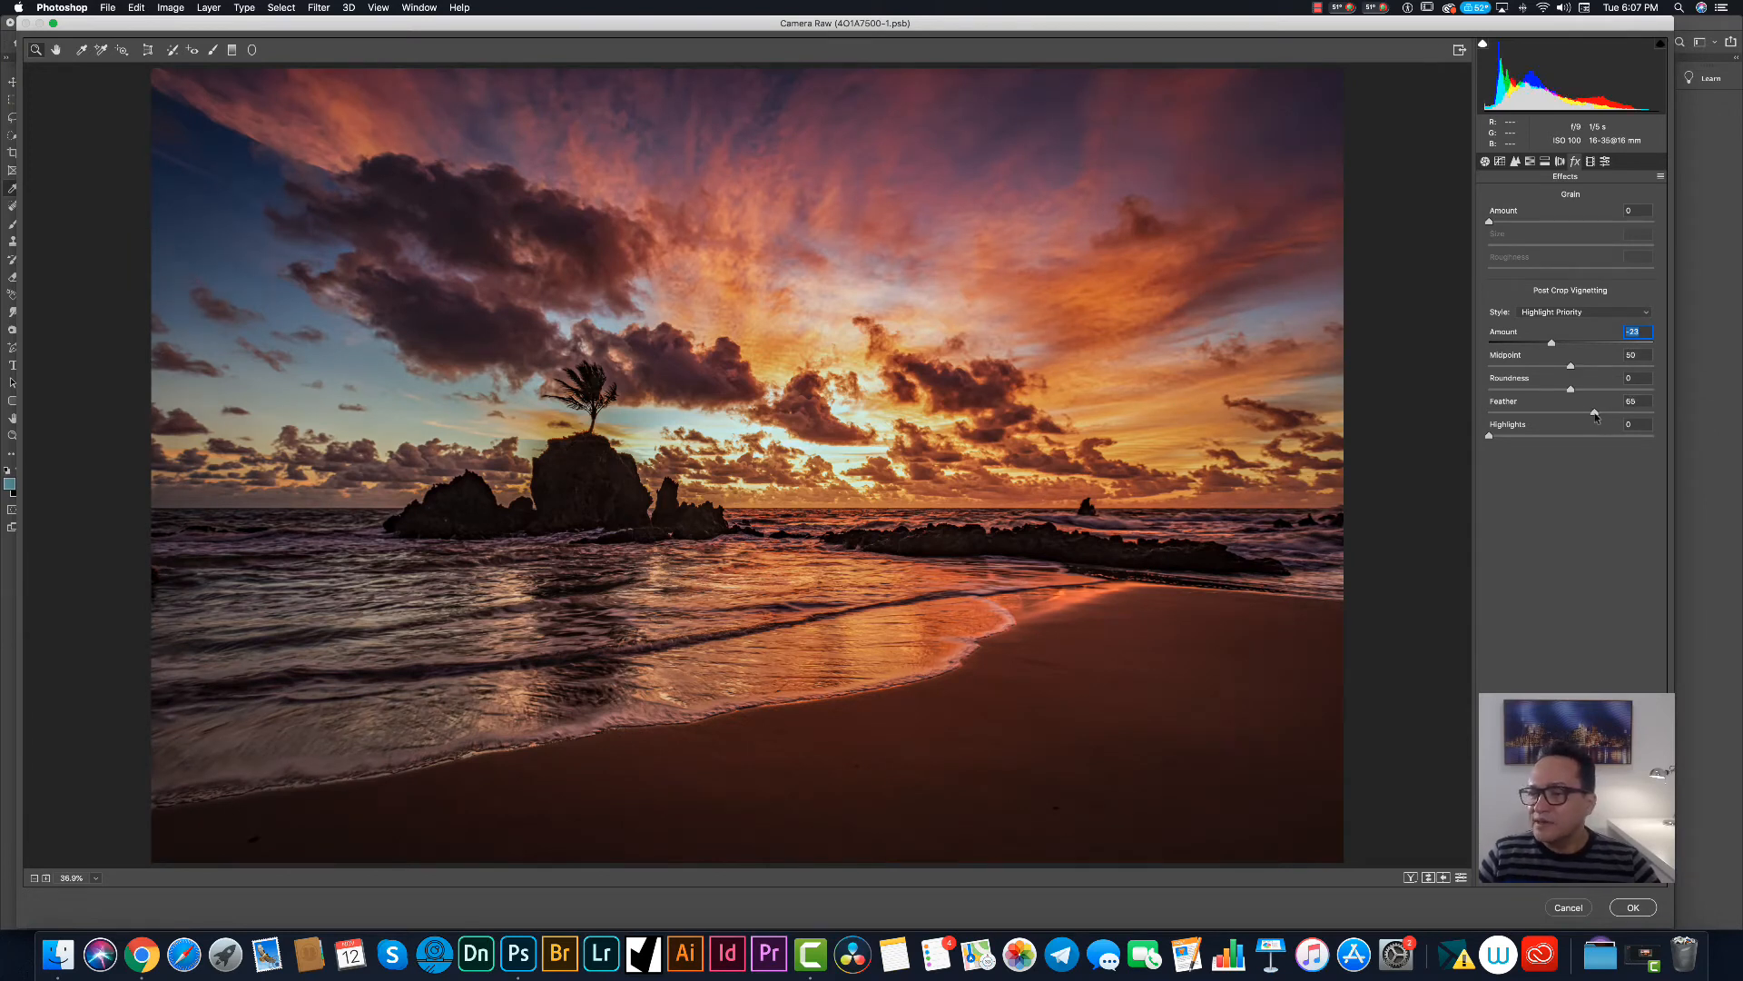
{"action": "left_click", "coordinate": [1606, 413]}
{"action": "left_click_drag", "start_coordinate": [1617, 415], "coordinate": [1620, 413]}
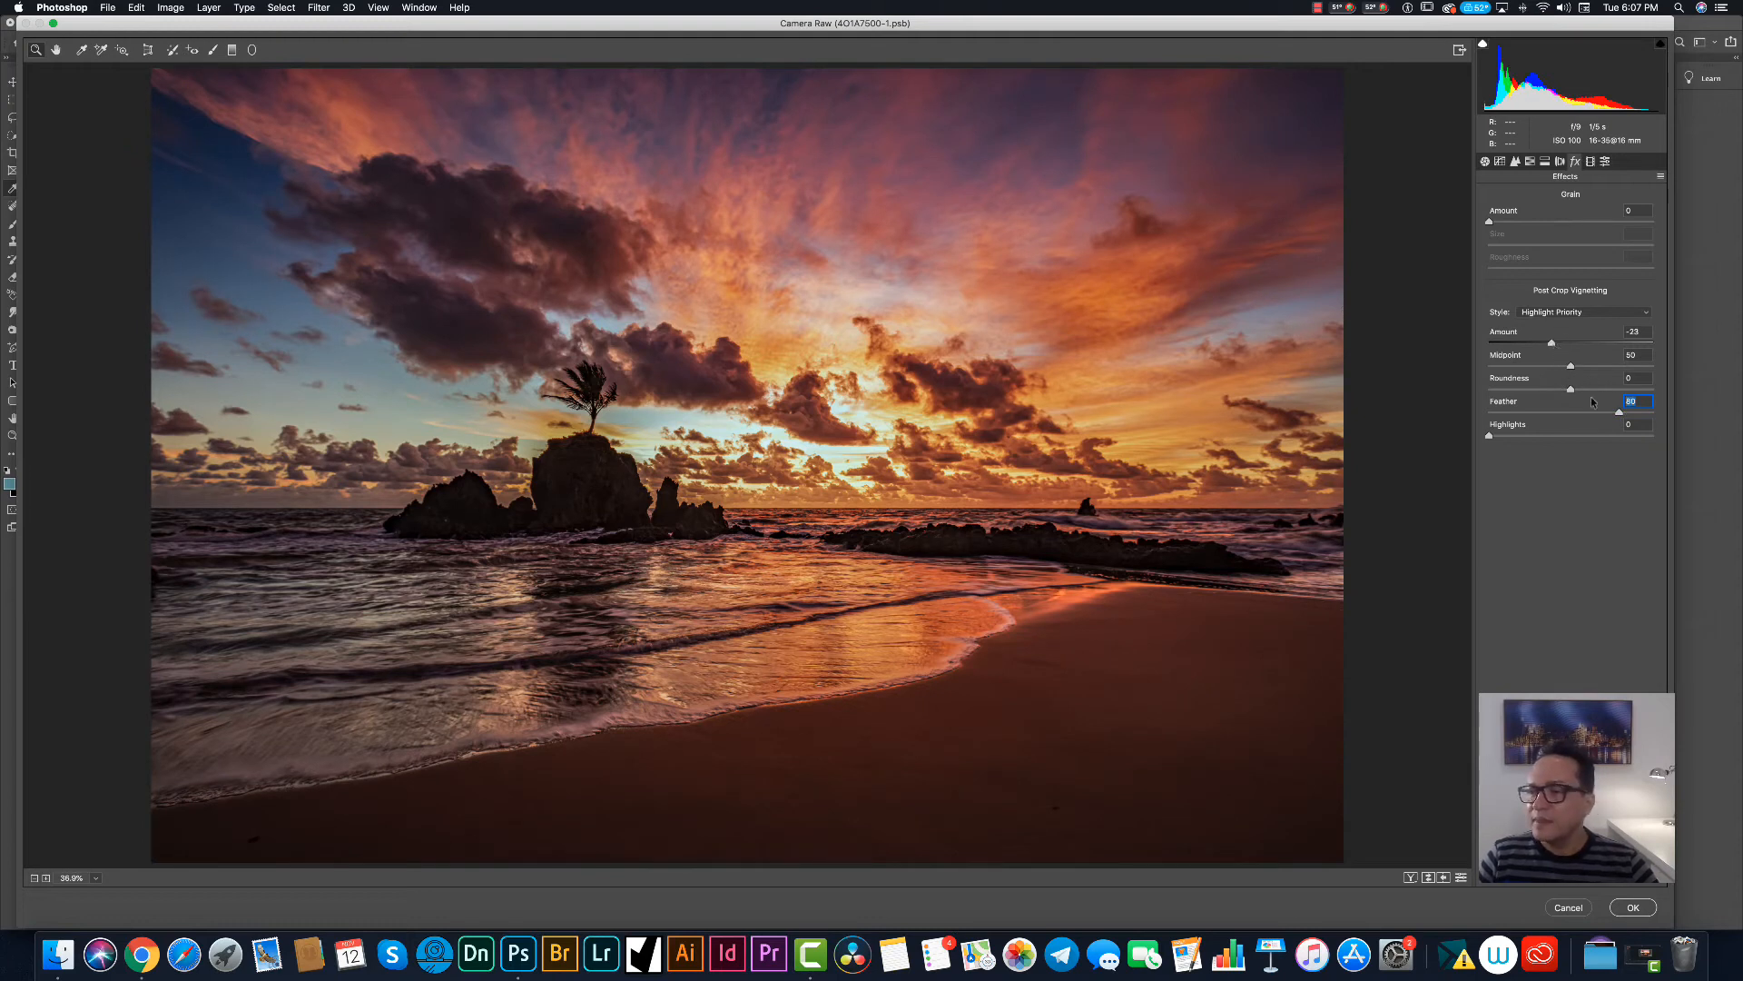
{"action": "left_click", "coordinate": [1632, 413]}
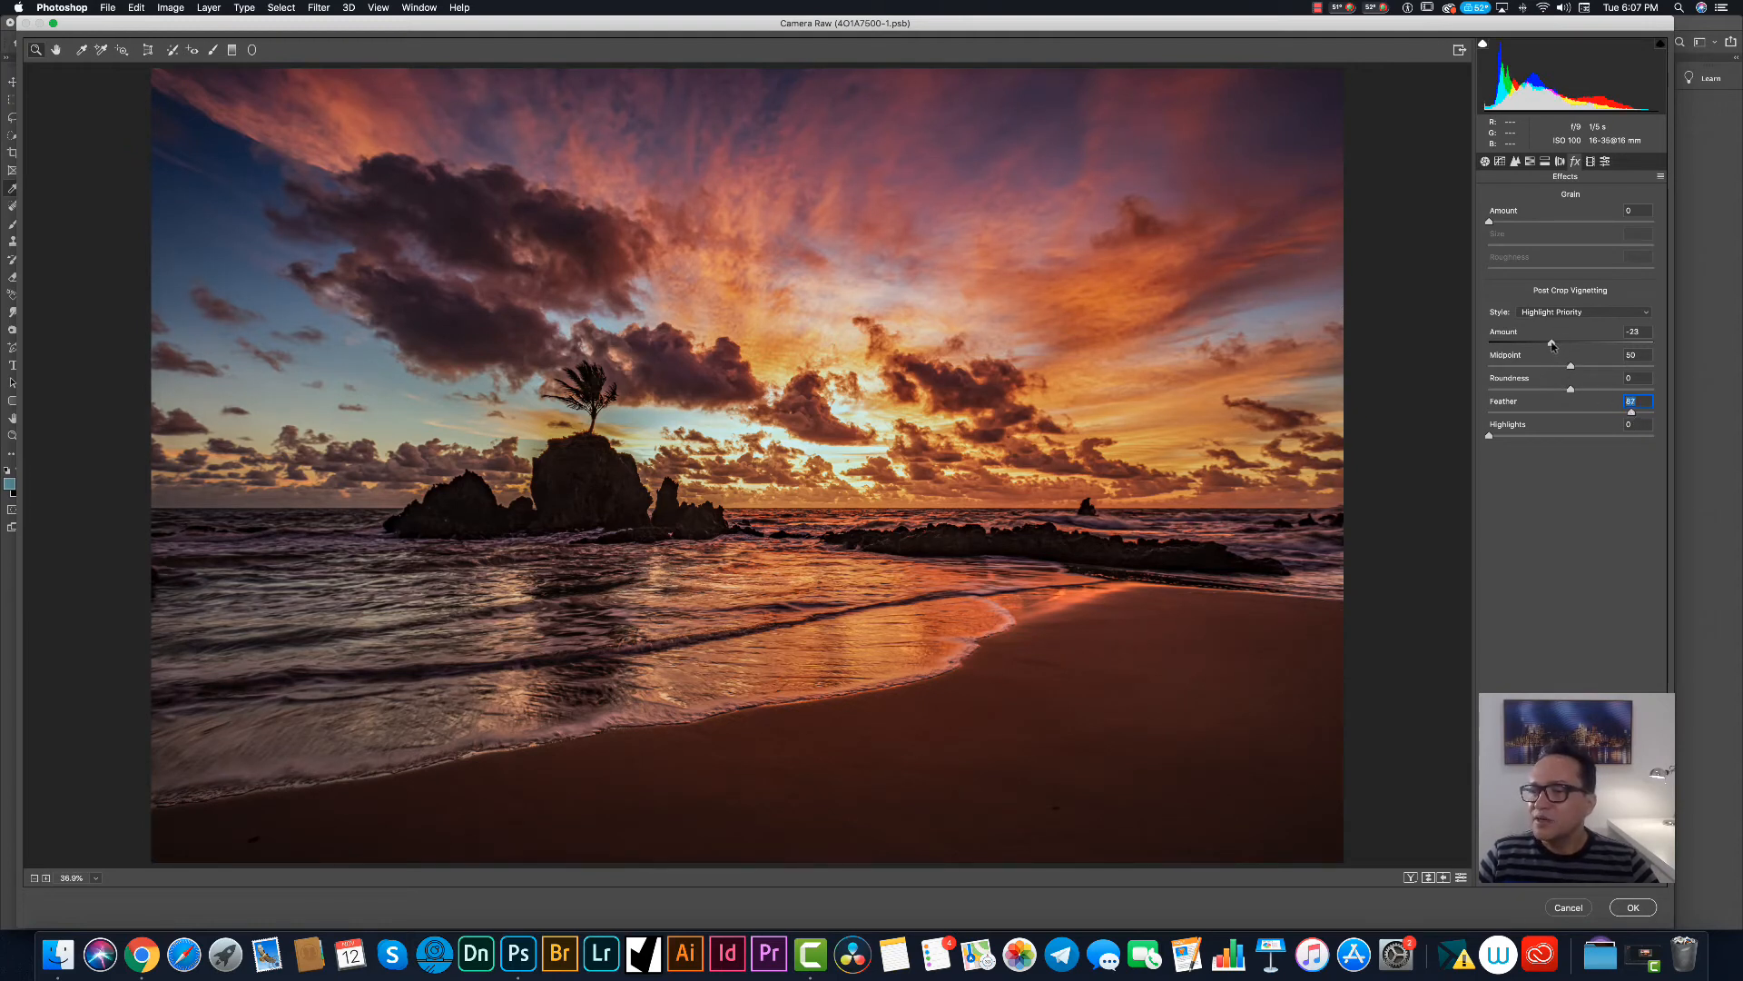
{"action": "left_click_drag", "start_coordinate": [1552, 345], "coordinate": [1548, 346]}
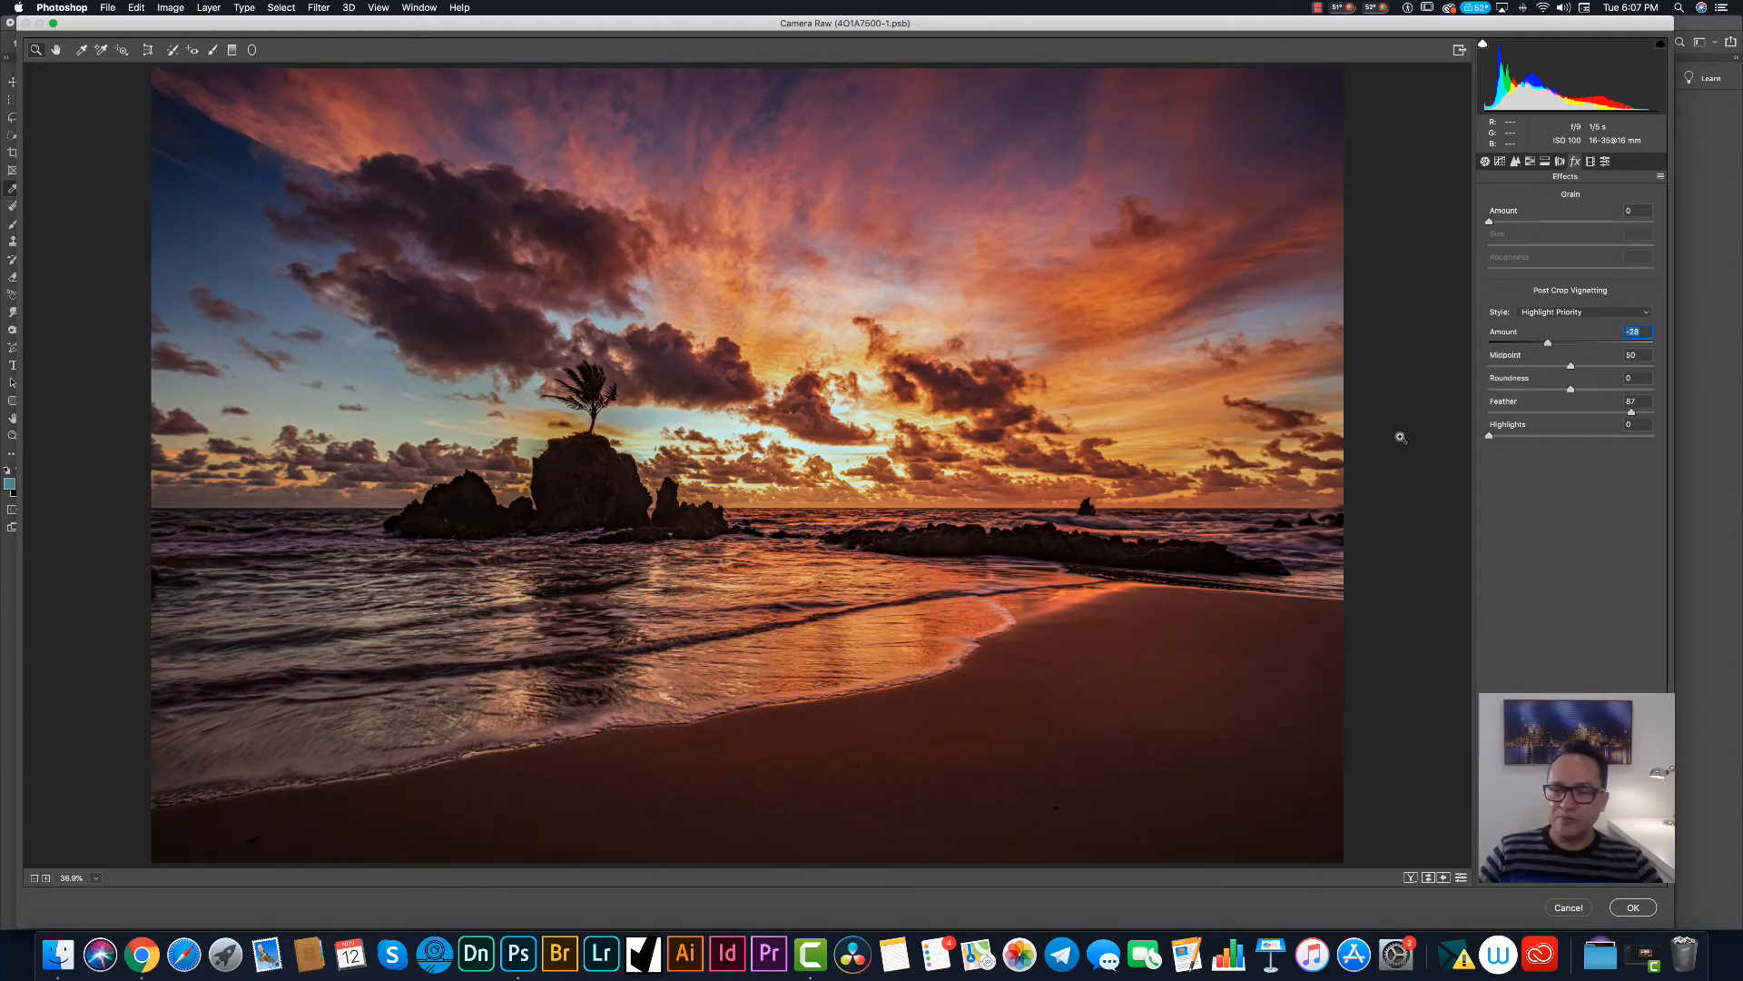
Set the sharpening Amount to about 81 and apply the Camera Raw adjustments to the Color layer.
{"action": "left_click", "coordinate": [1500, 163]}
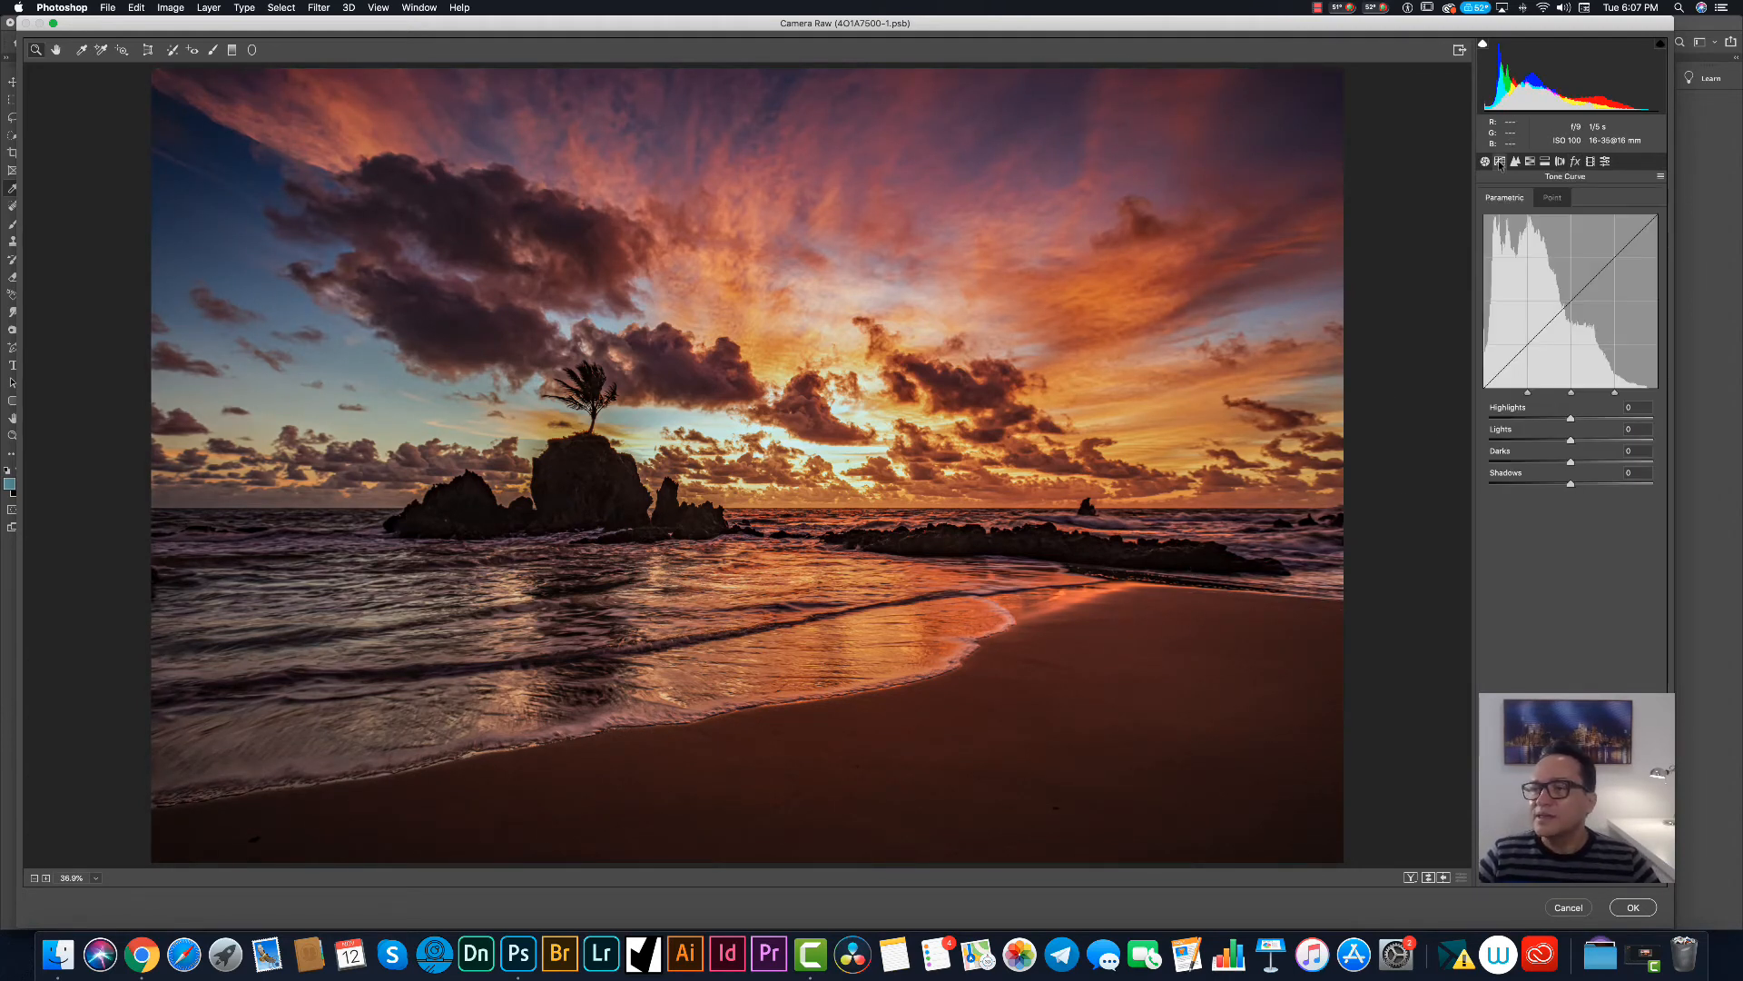
{"action": "left_click", "coordinate": [1515, 162]}
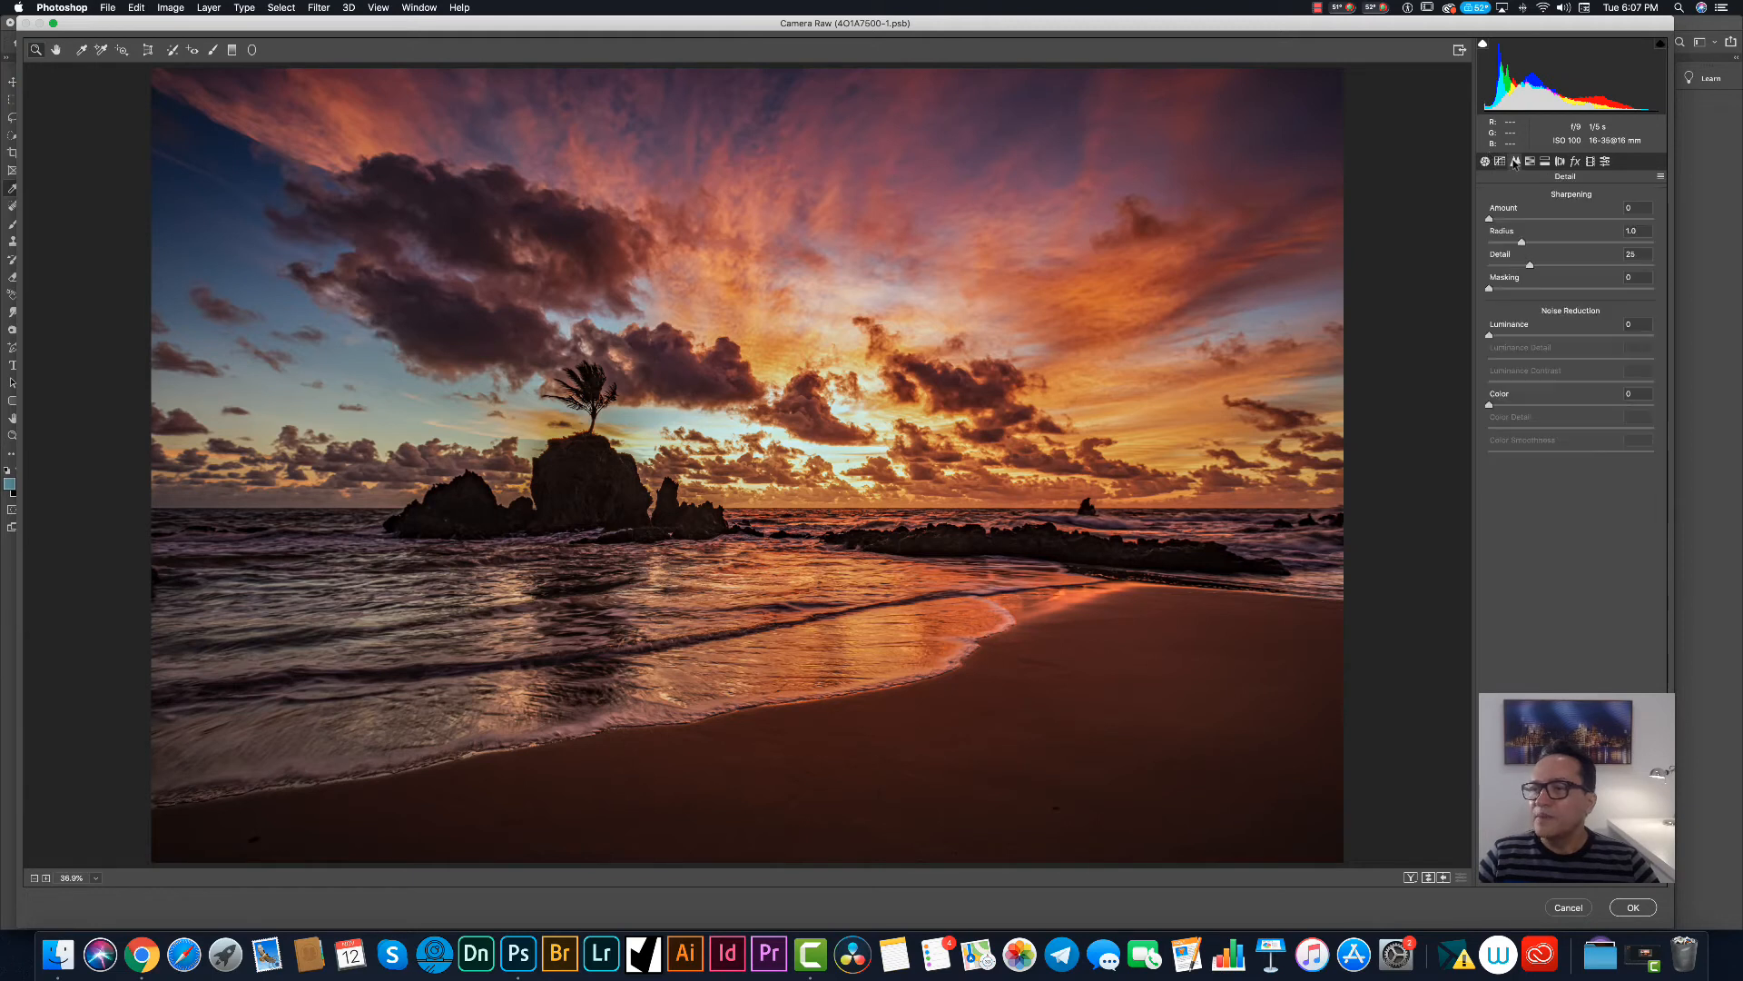
{"action": "left_click", "coordinate": [1554, 219]}
{"action": "left_click_drag", "start_coordinate": [1567, 221], "coordinate": [1577, 220]}
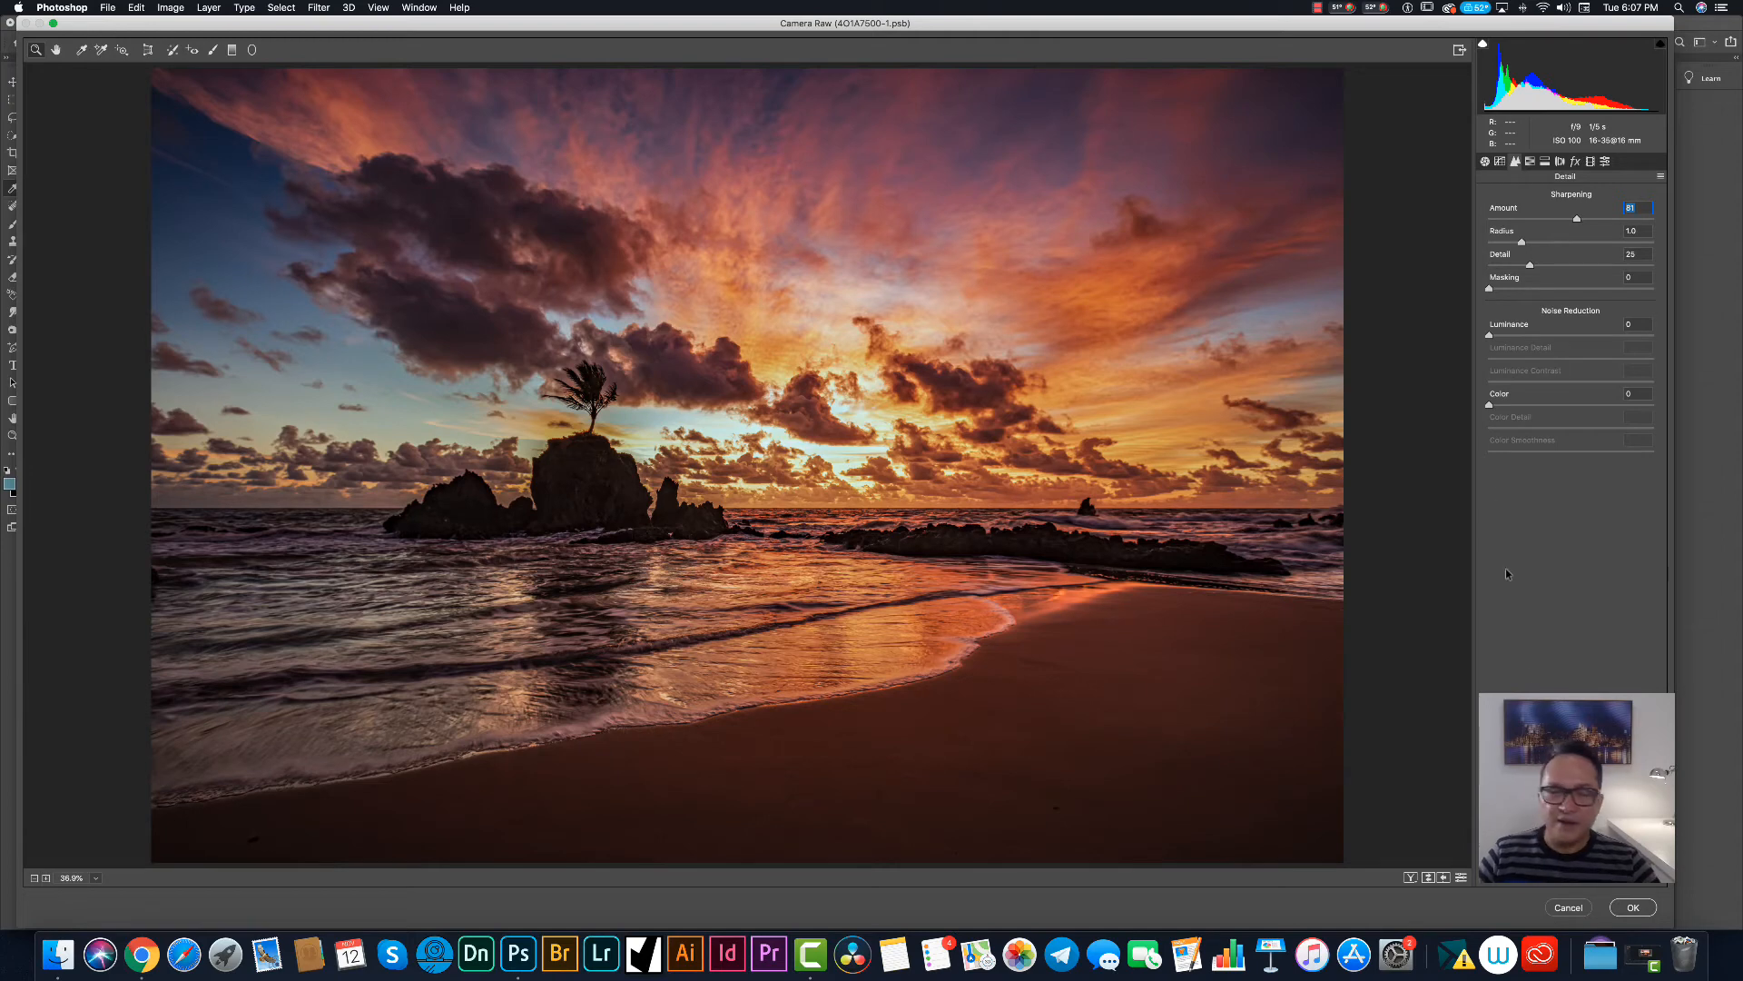
{"action": "left_click", "coordinate": [1632, 907]}
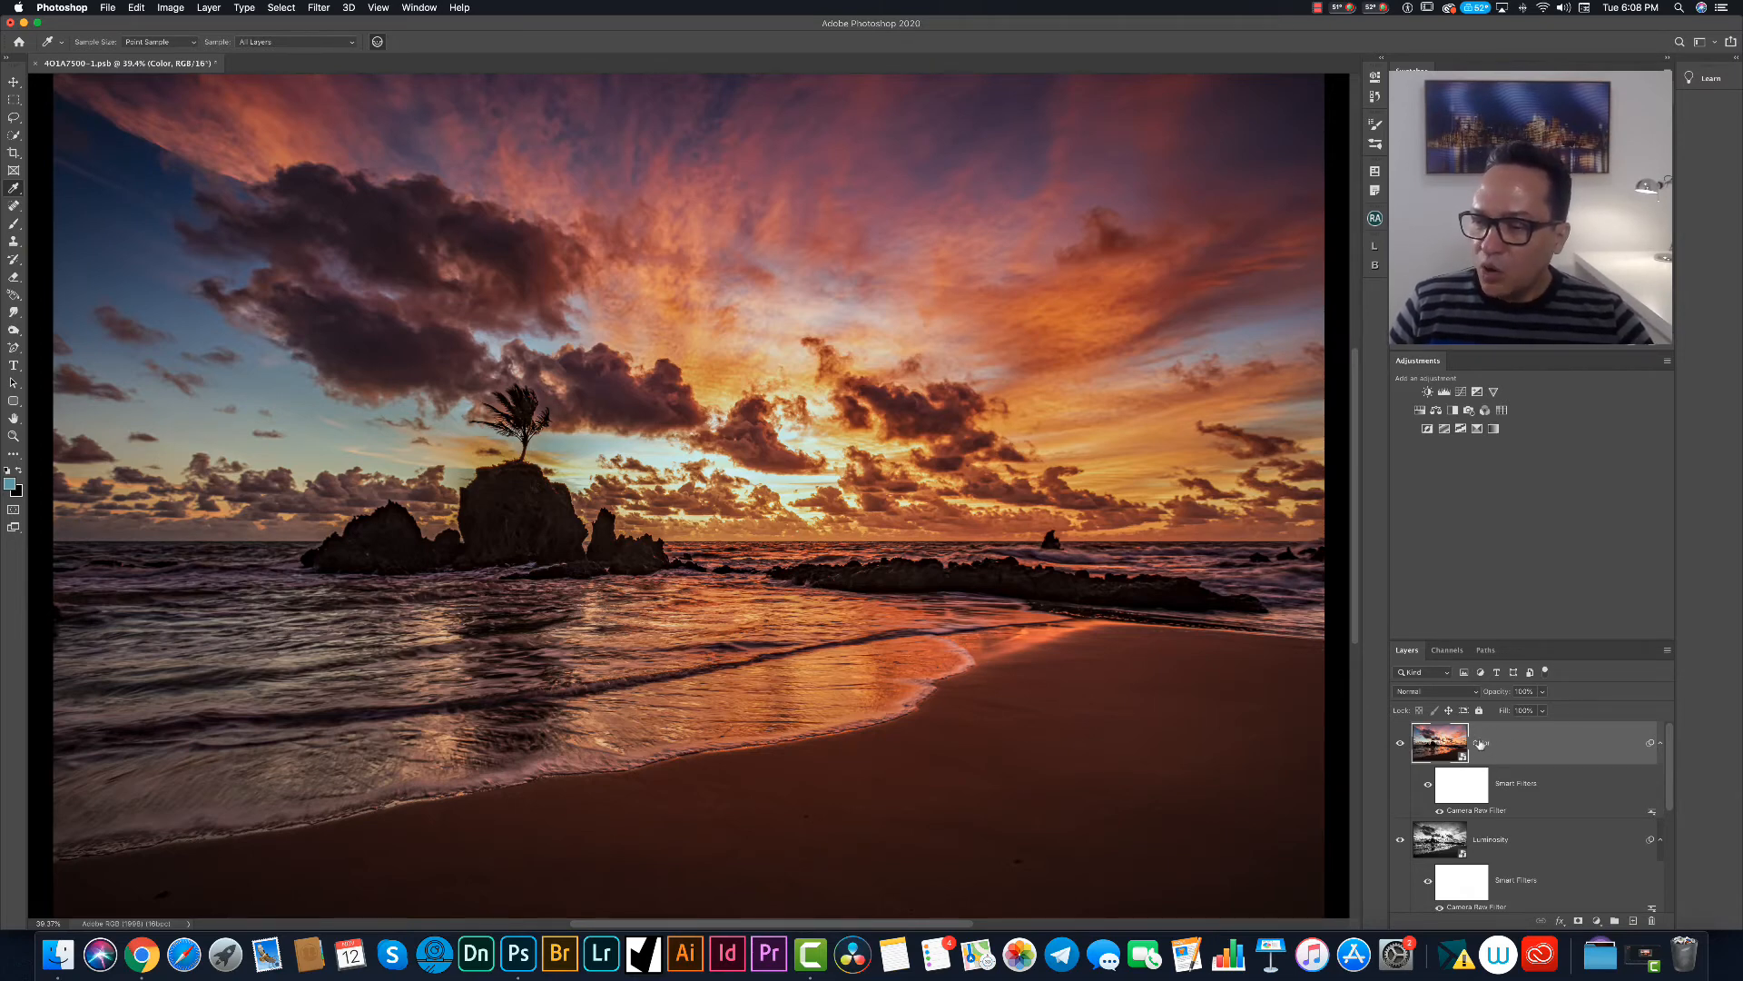
Set the Color layer's blend mode to Color and its opacity to about 36%.
{"action": "left_click", "coordinate": [1475, 694]}
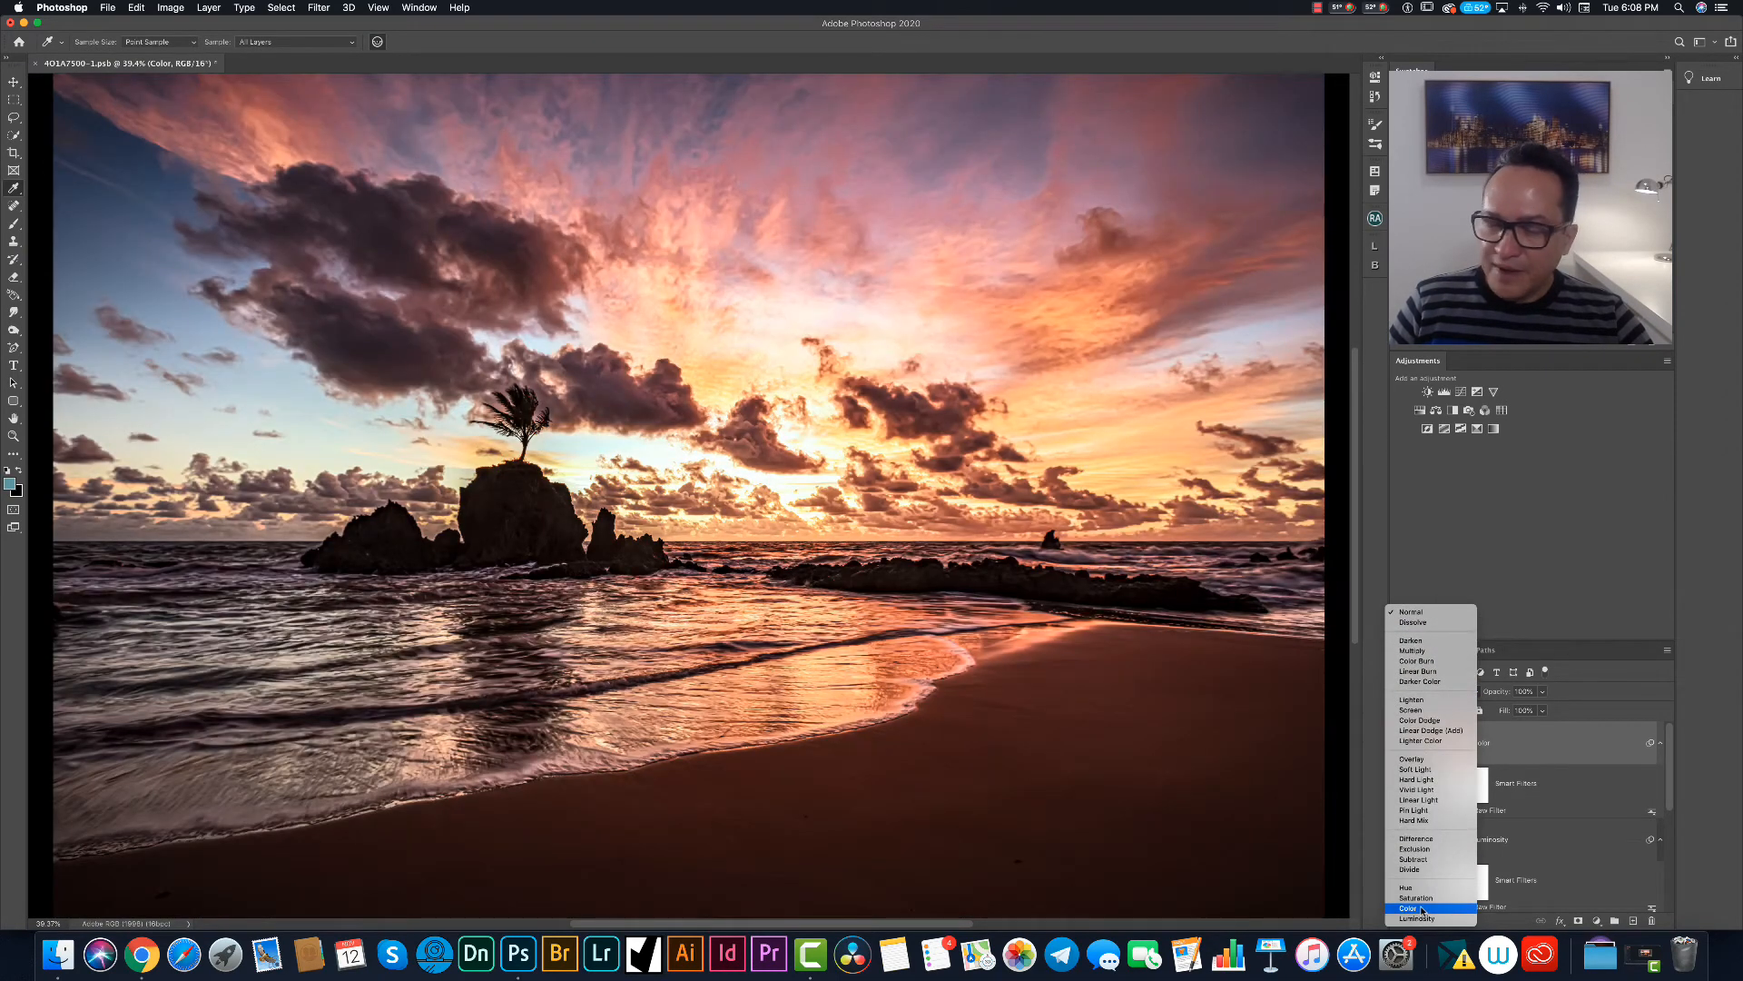
{"action": "left_click", "coordinate": [1422, 909]}
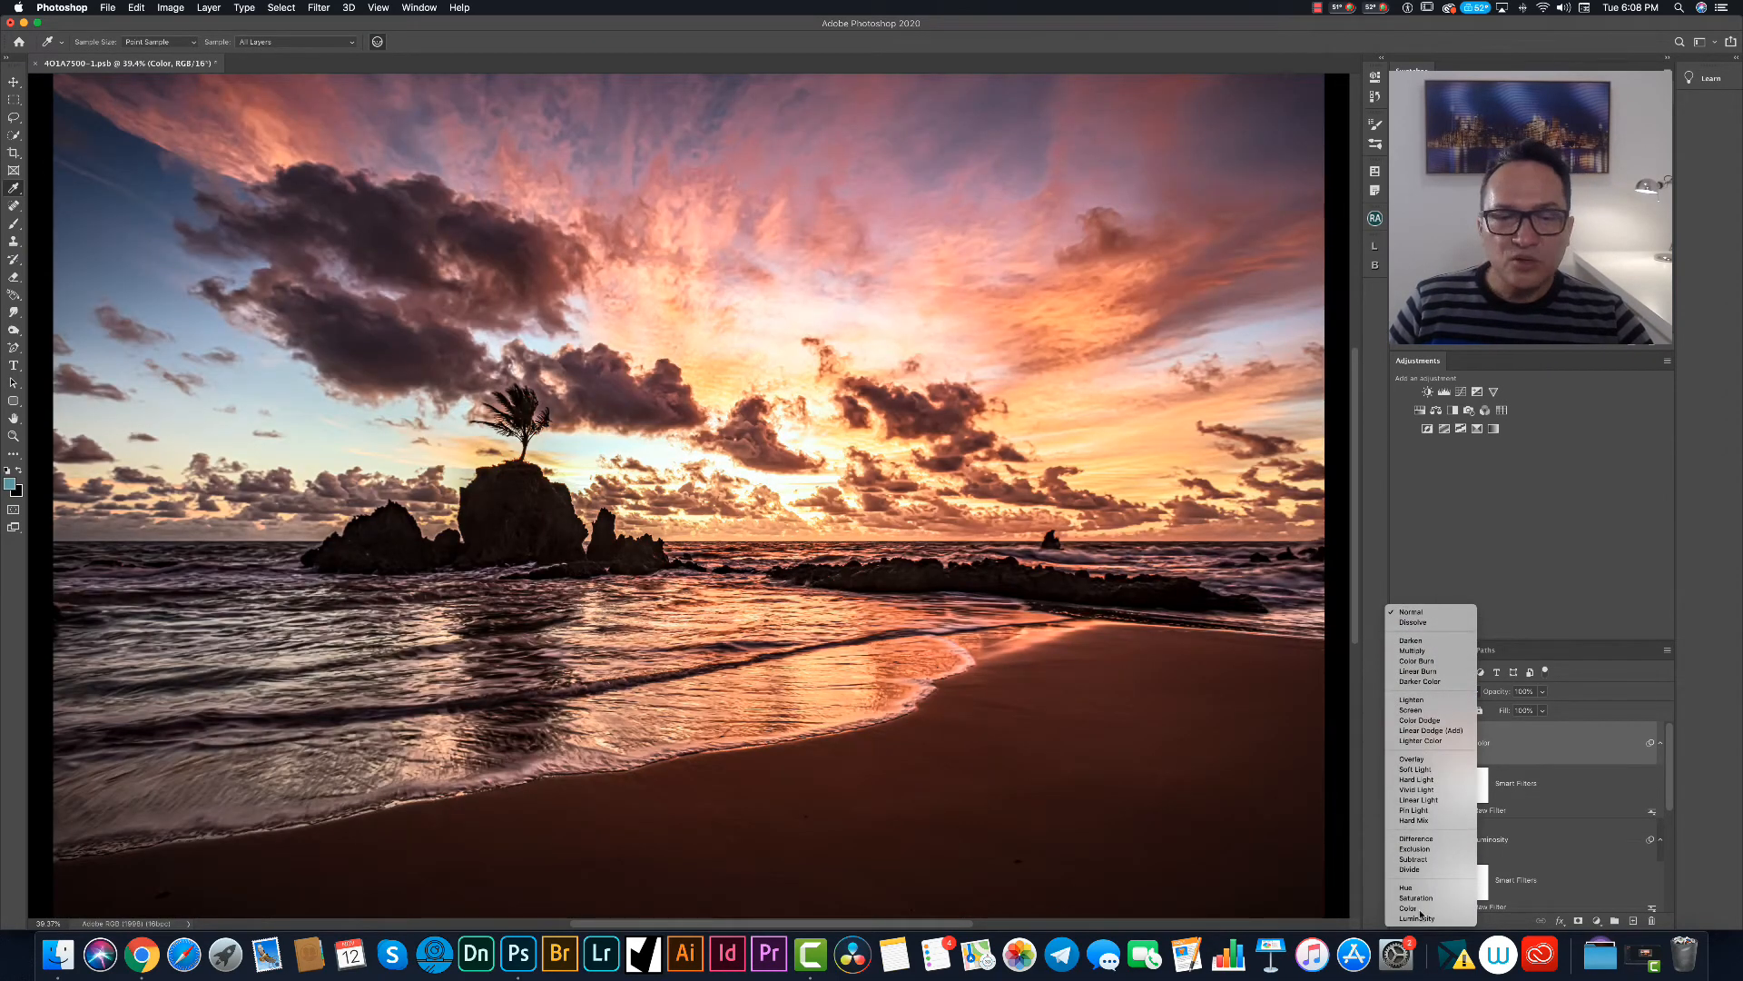
{"action": "left_click", "coordinate": [1542, 692]}
{"action": "left_click_drag", "start_coordinate": [1542, 712], "coordinate": [1507, 713]}
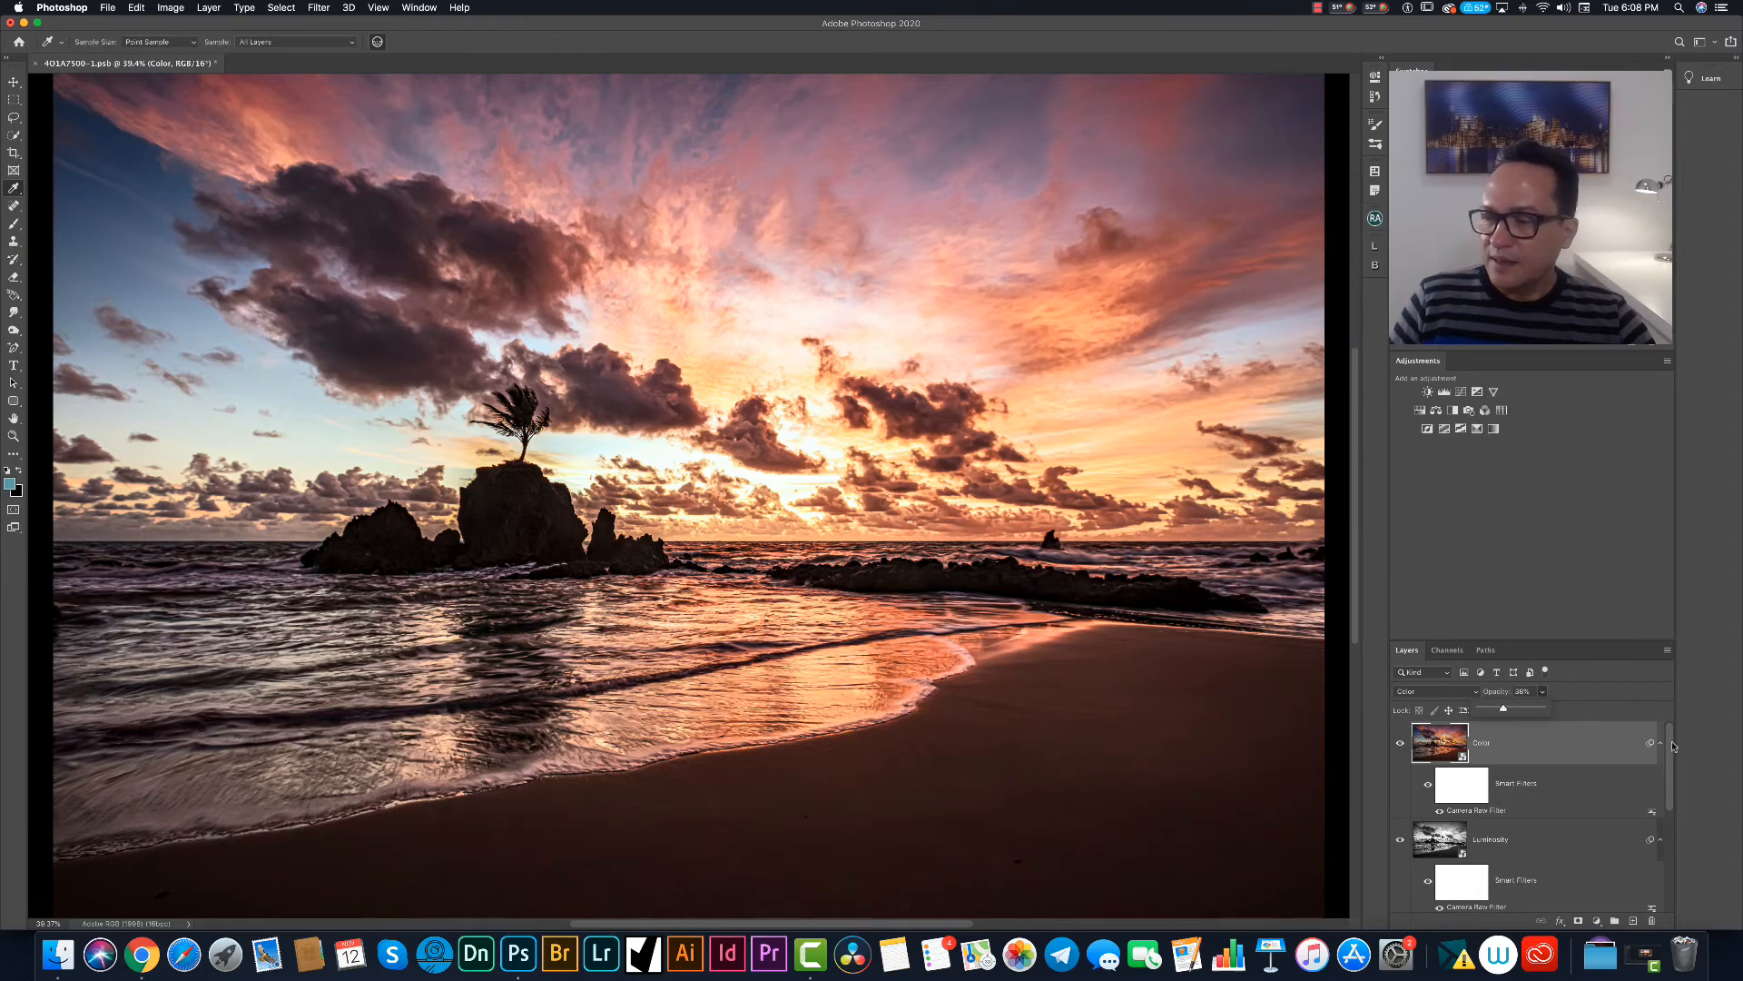
Compare the original bottom image layer on its own with the full edited layer stack.
{"action": "left_click_drag", "start_coordinate": [1670, 747], "coordinate": [1679, 851]}
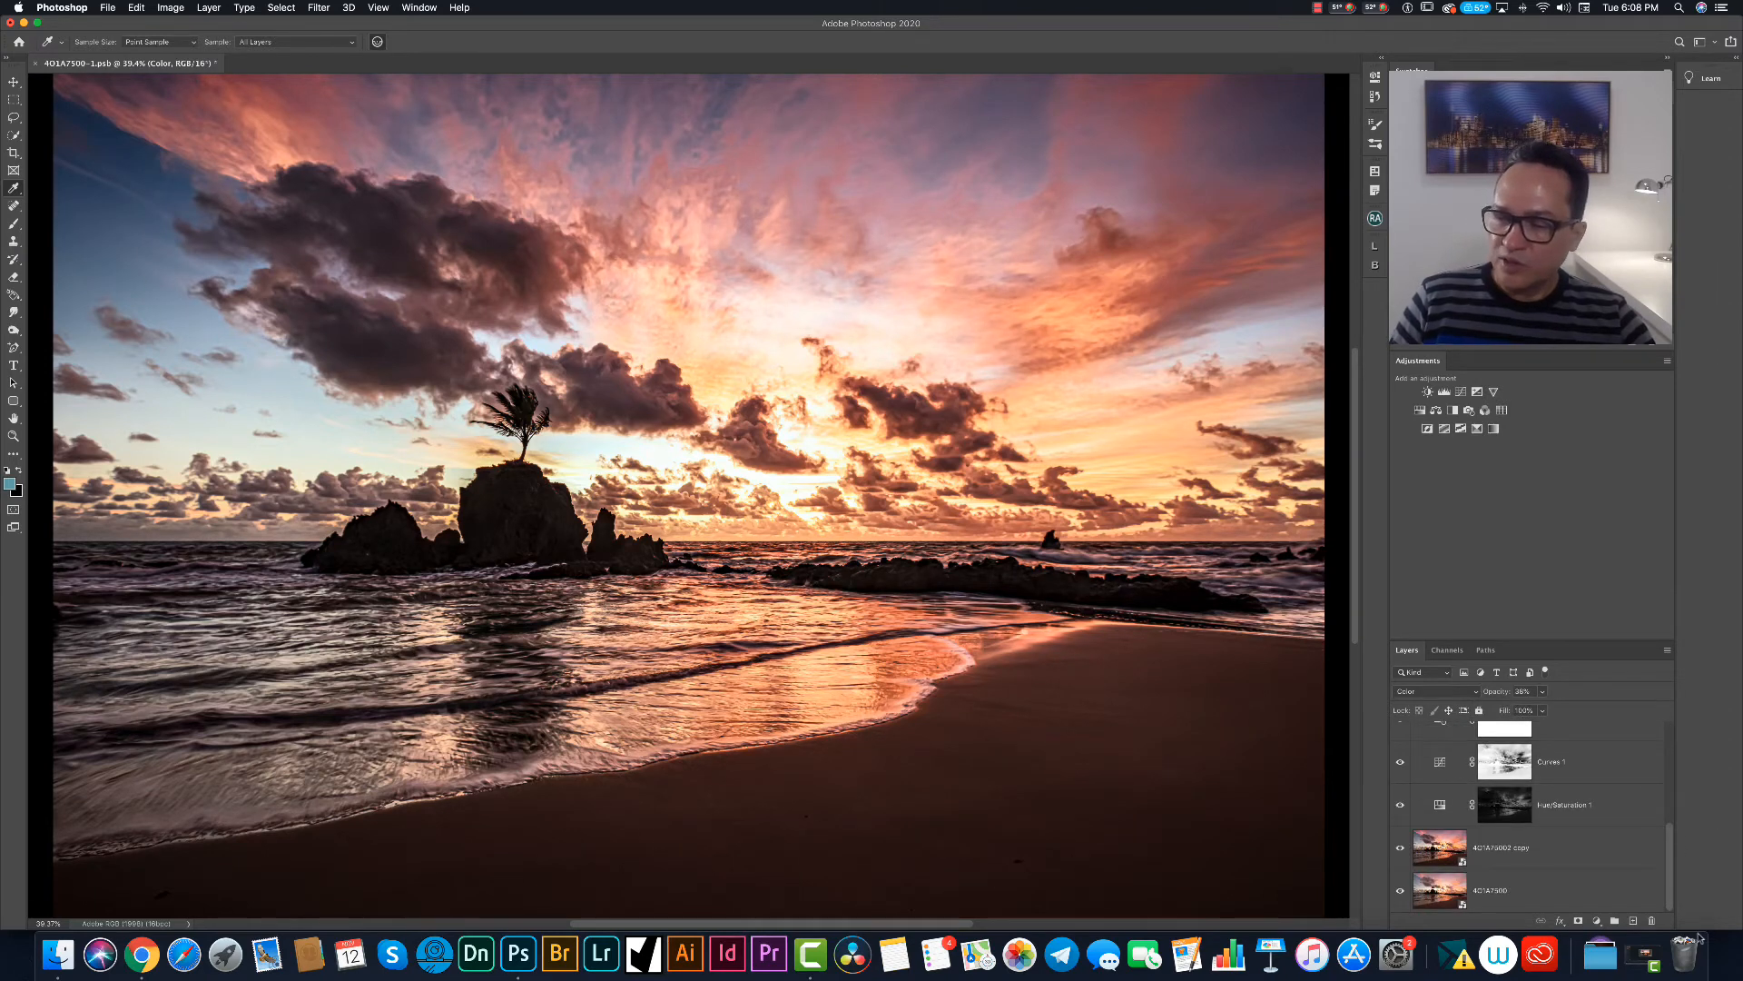
{"action": "left_click", "coordinate": [1401, 891], "text": "alt"}
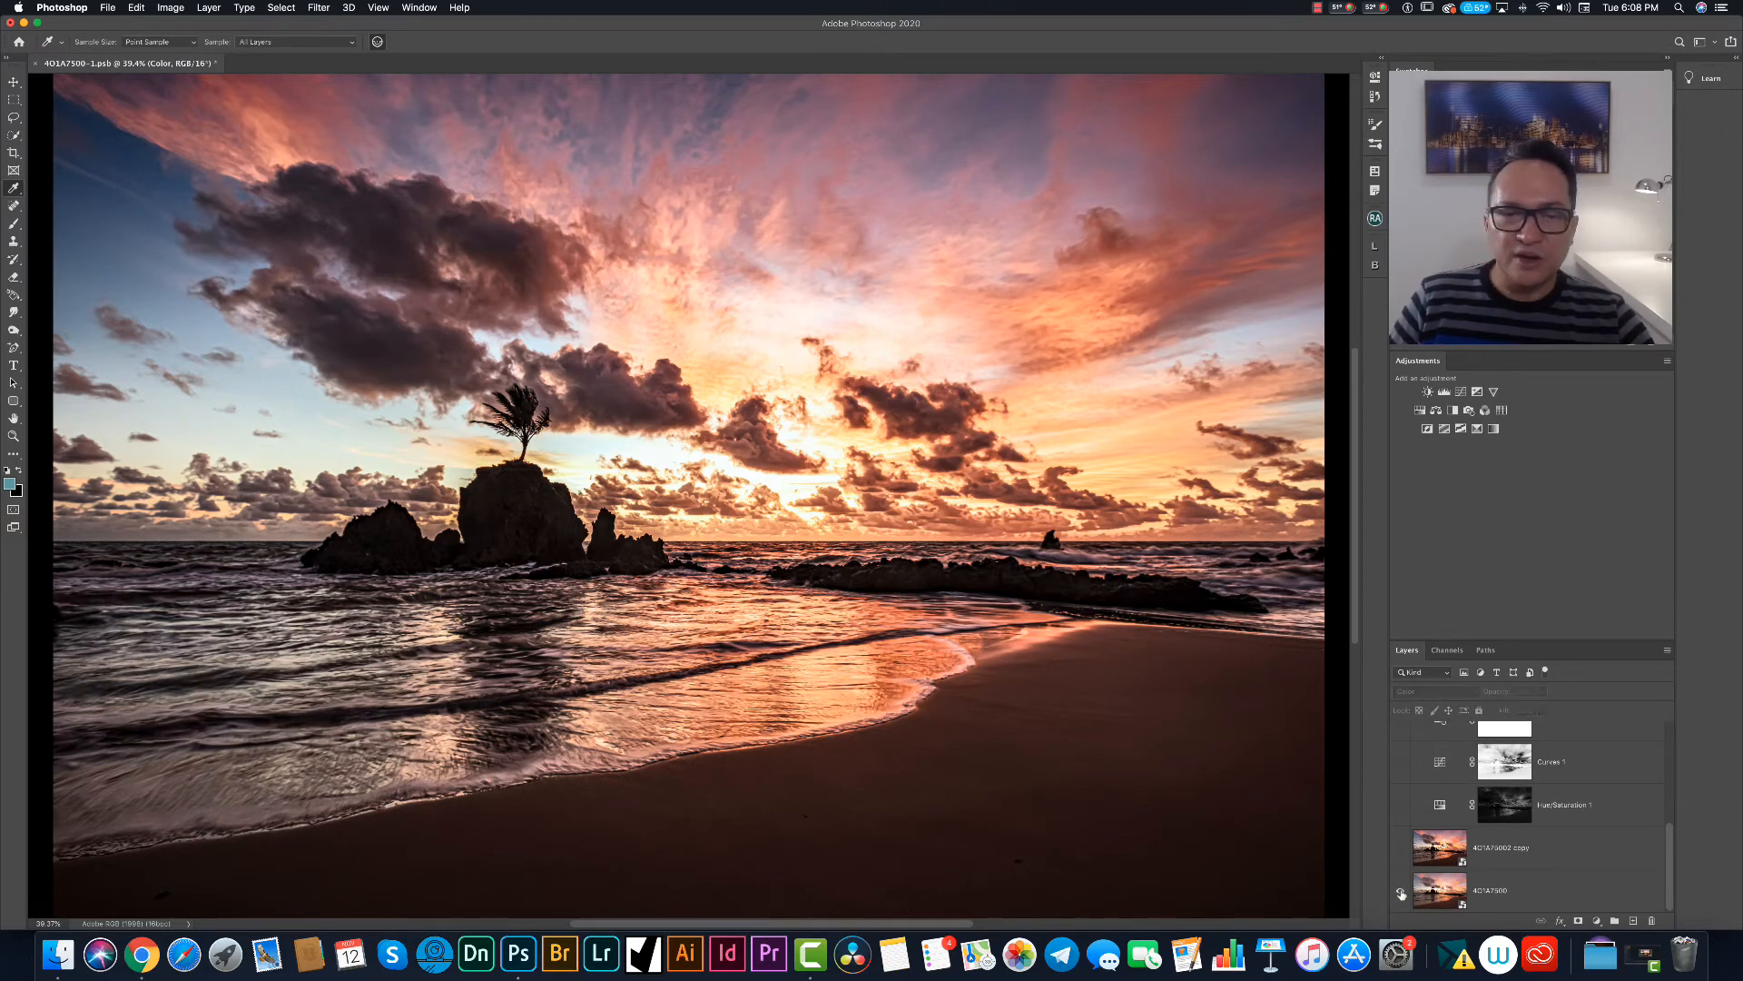
{"action": "left_click", "coordinate": [1400, 892], "text": "alt"}
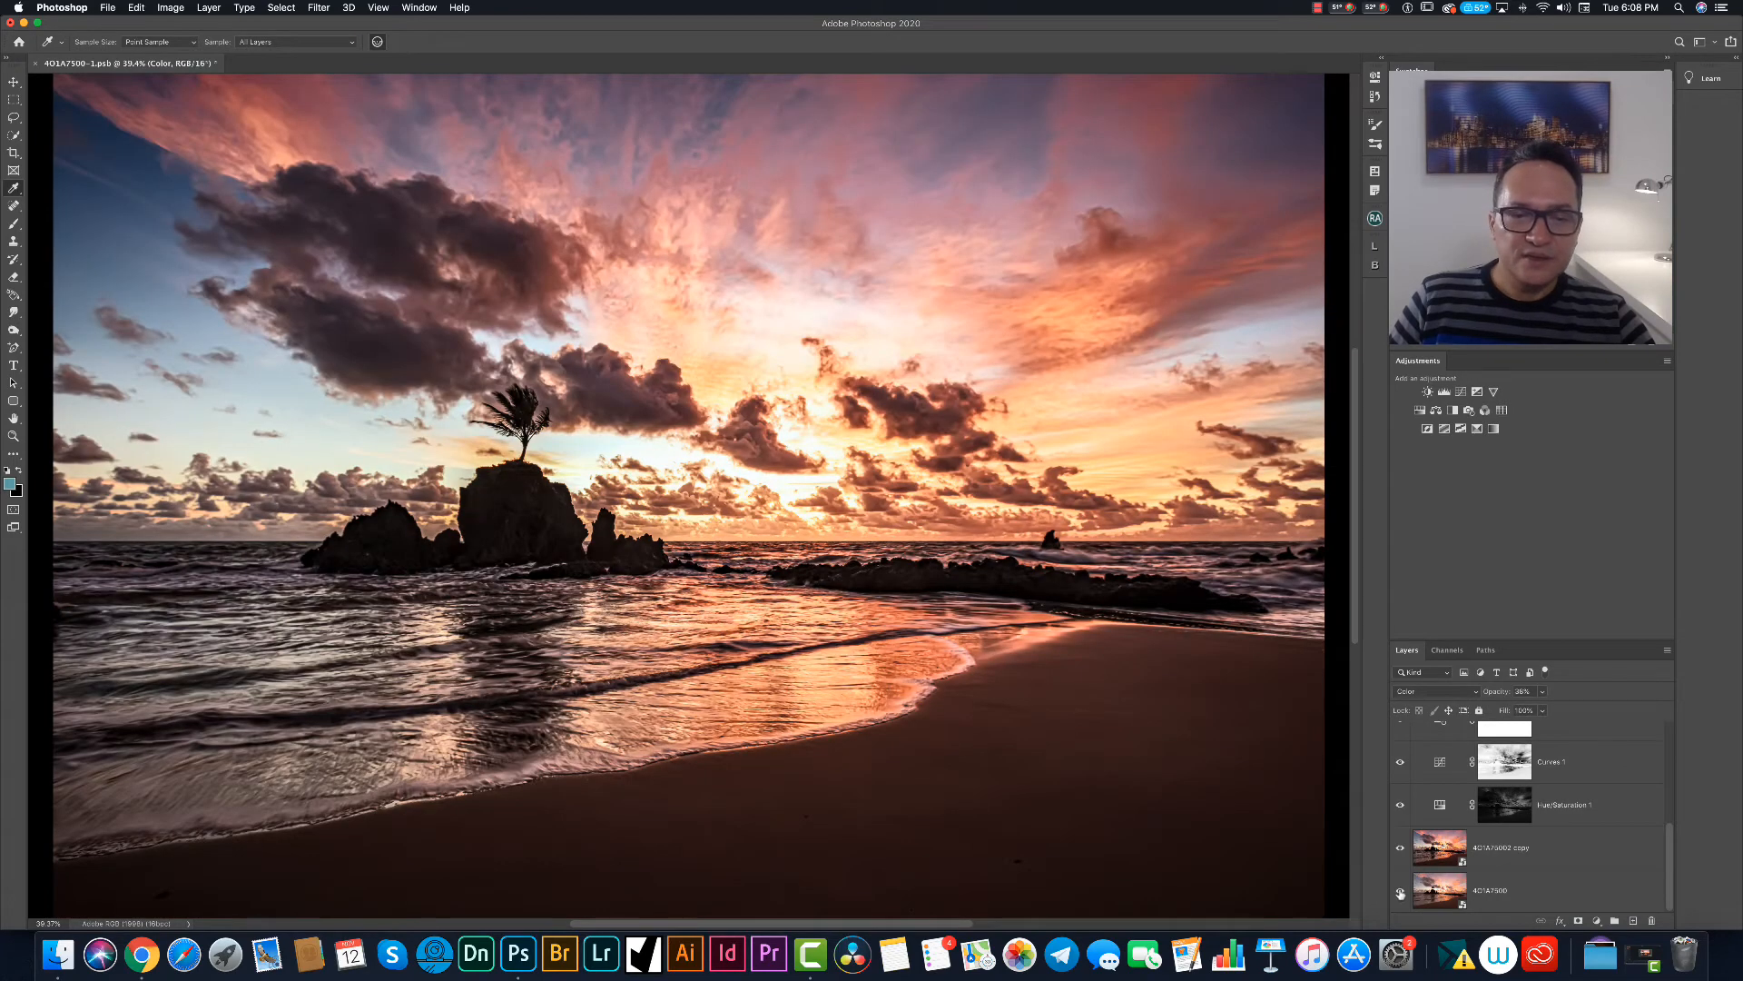
{"action": "left_click", "coordinate": [1401, 892], "text": "alt"}
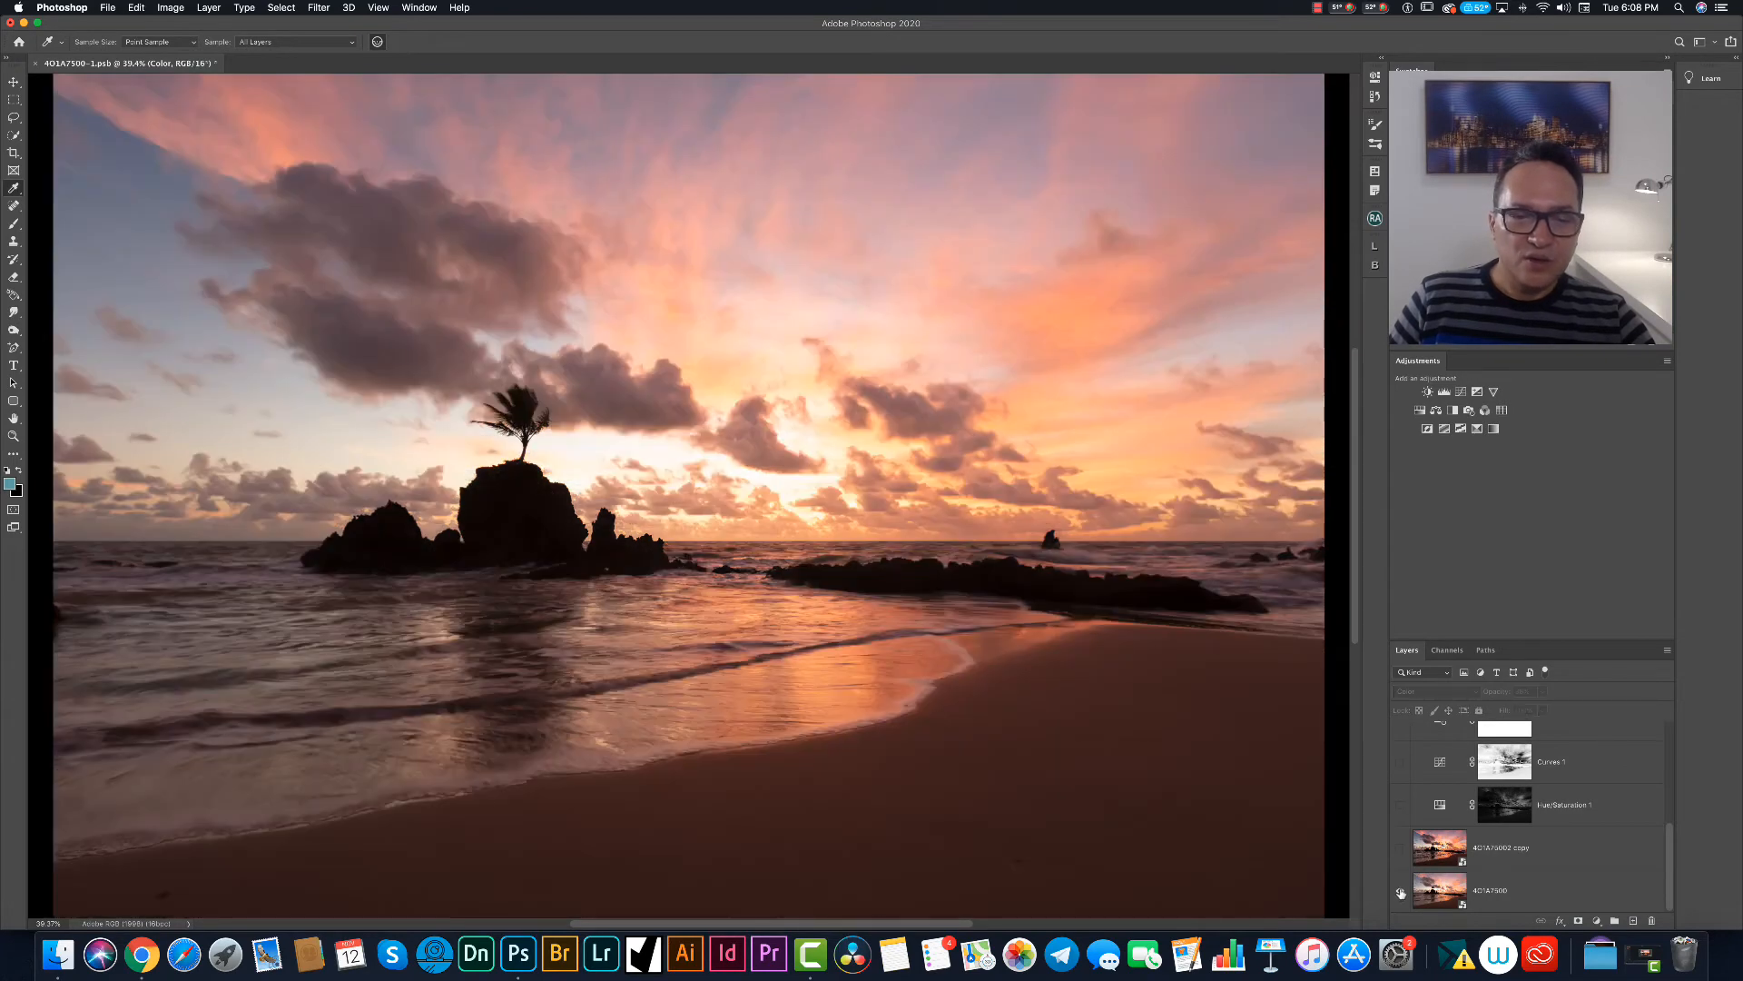
{"action": "left_click", "coordinate": [1400, 892], "text": "alt"}
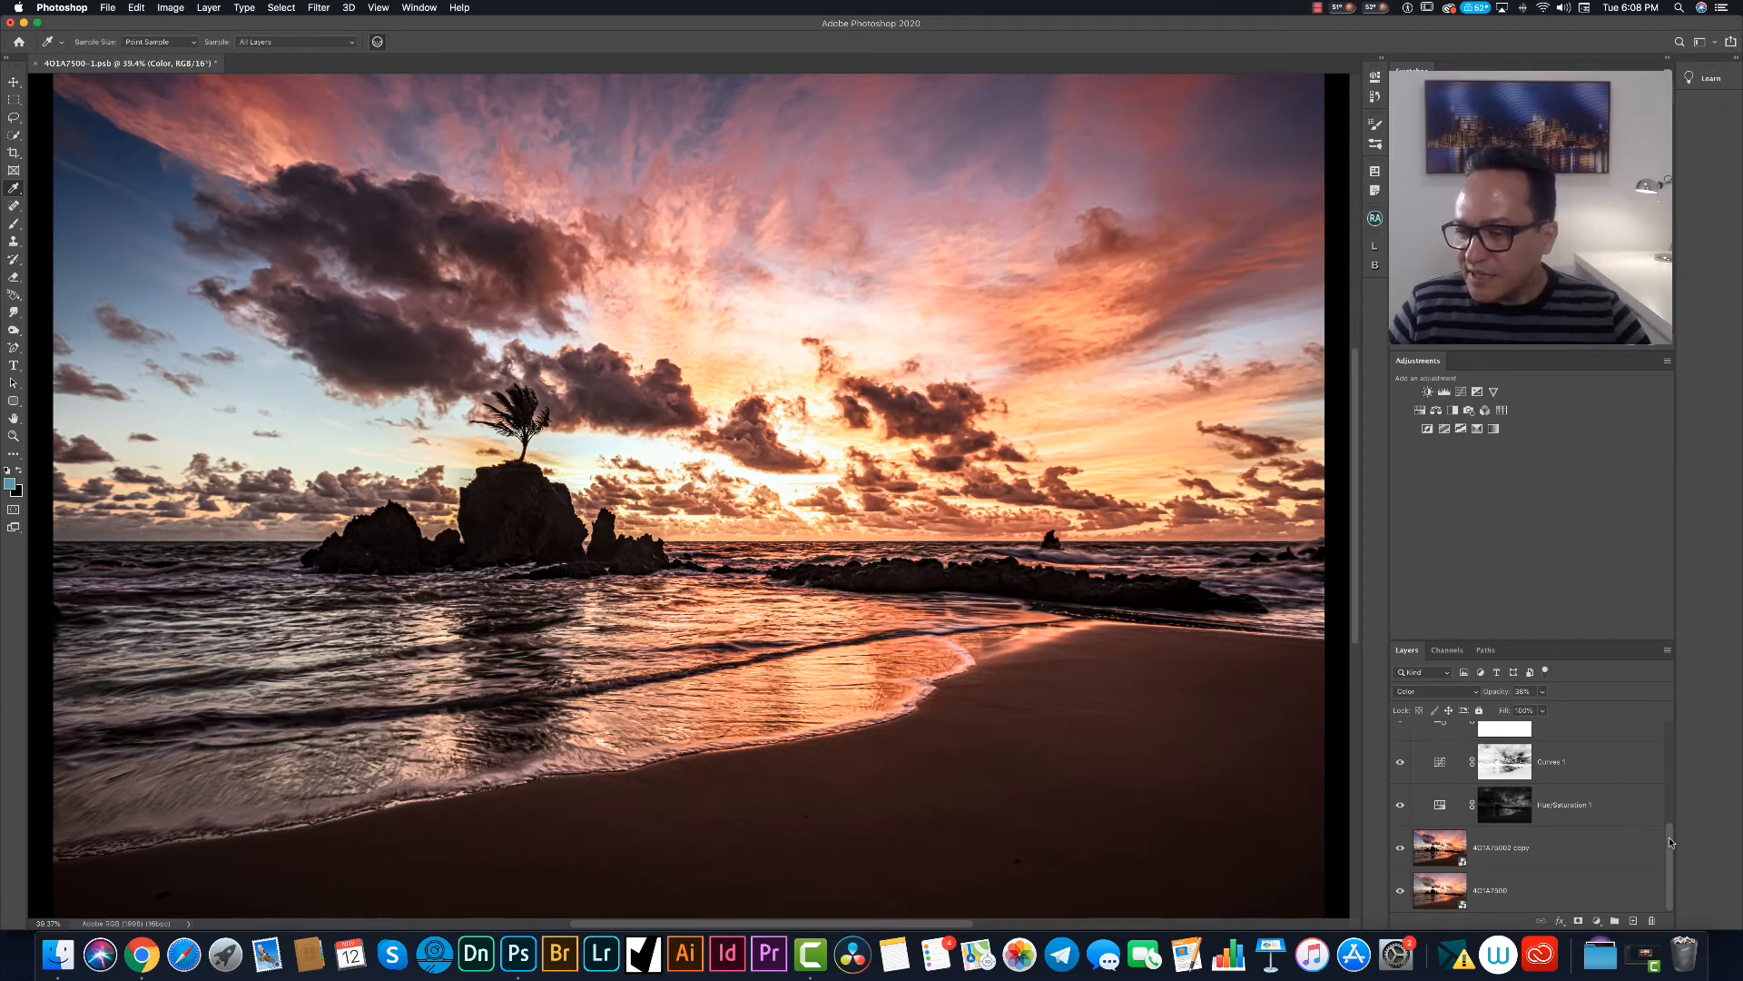
{"action": "left_click_drag", "start_coordinate": [1669, 841], "coordinate": [1669, 819]}
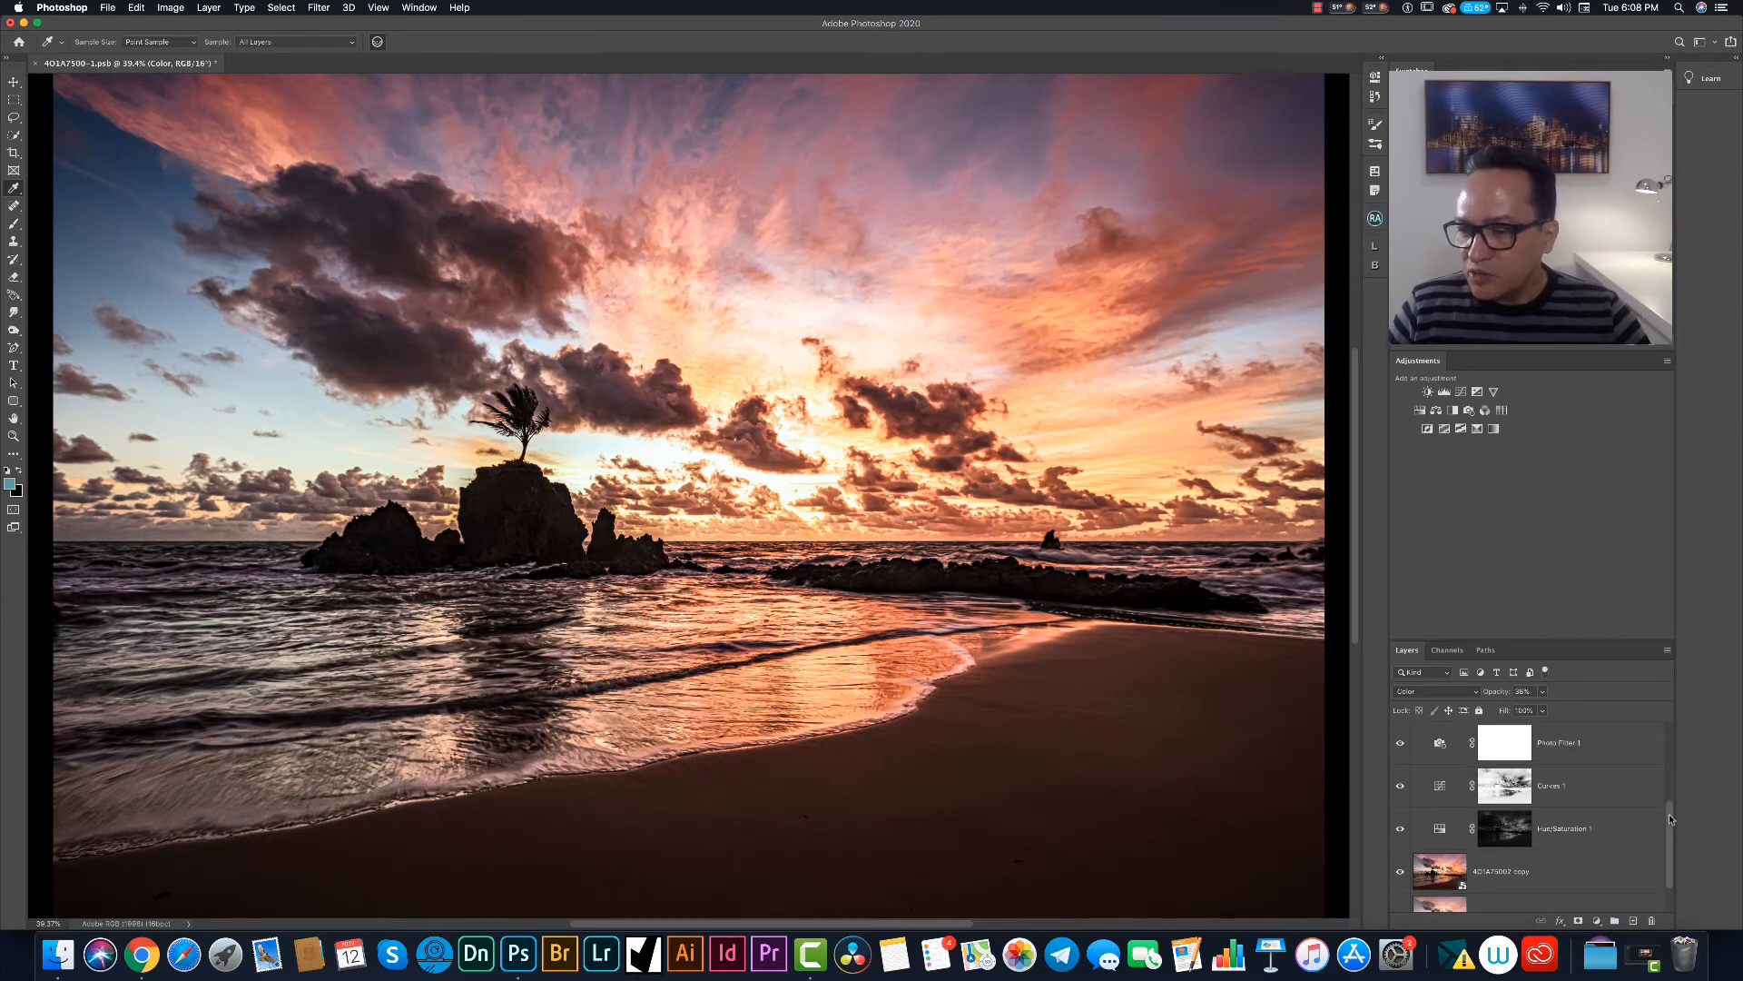
{"action": "double_click", "coordinate": [1440, 743]}
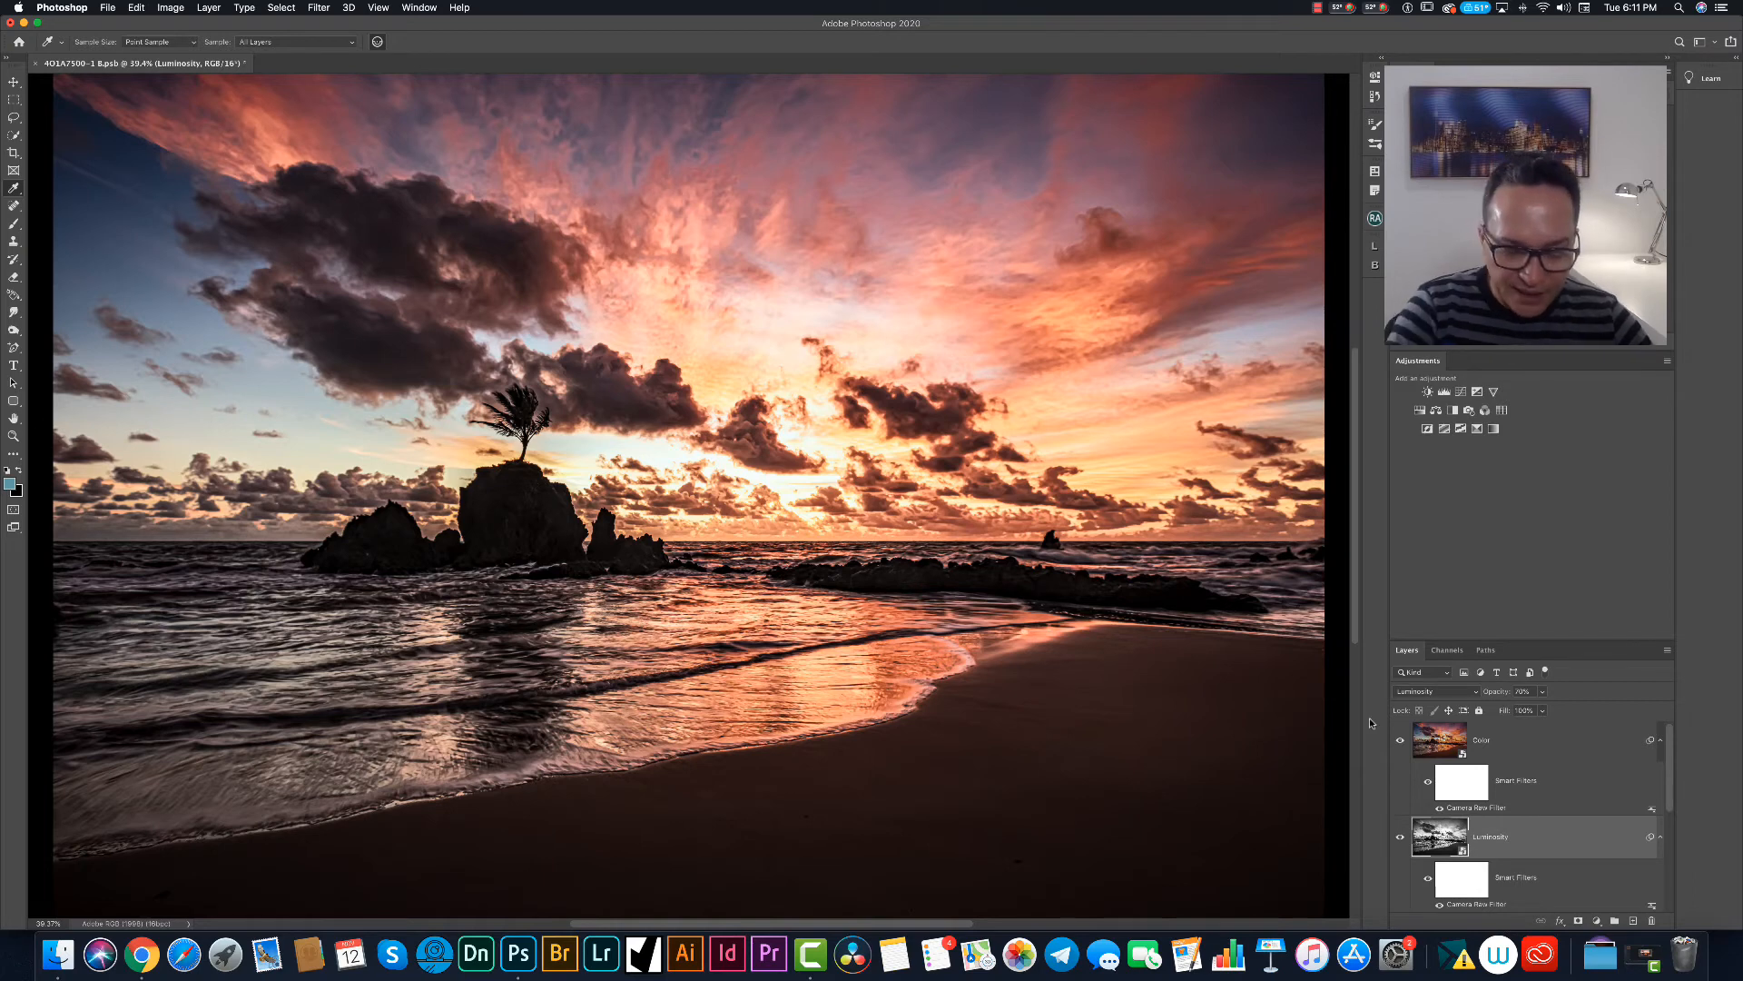
Add a new empty layer above Luminosity and set up the Brush tool with pure red (ff0000) as the foreground color.
{"action": "key", "text": "alt+shift+super+n"}
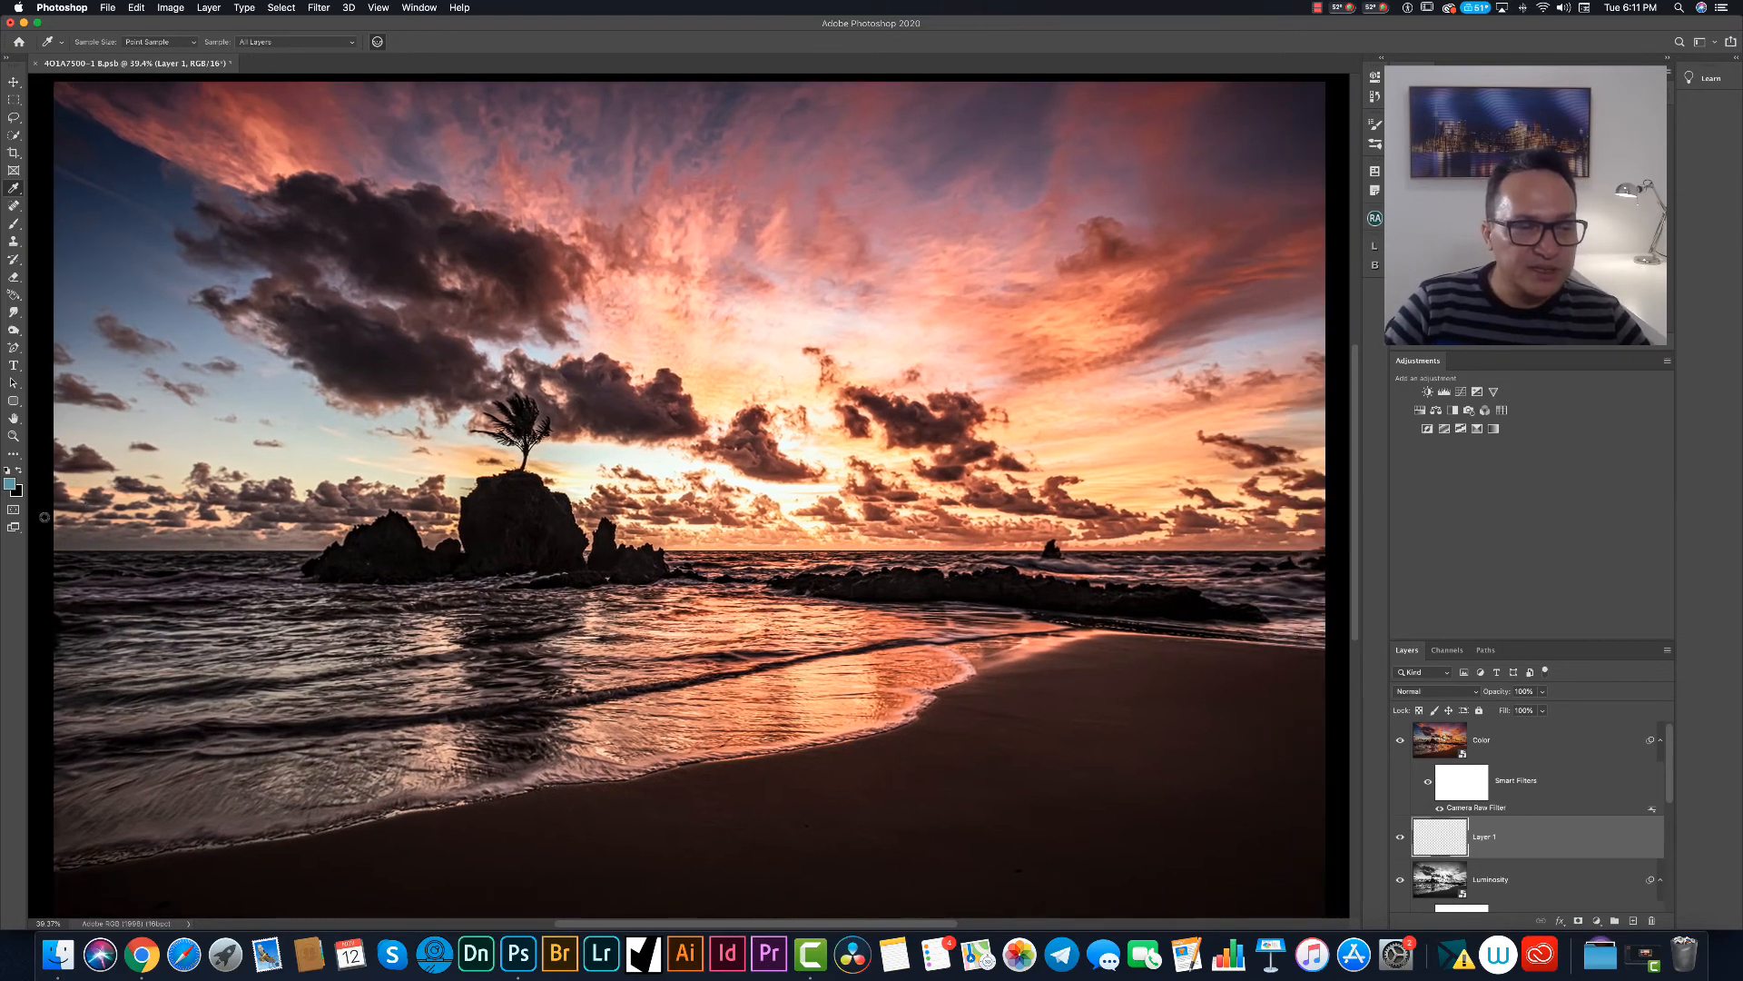
{"action": "key", "text": "d"}
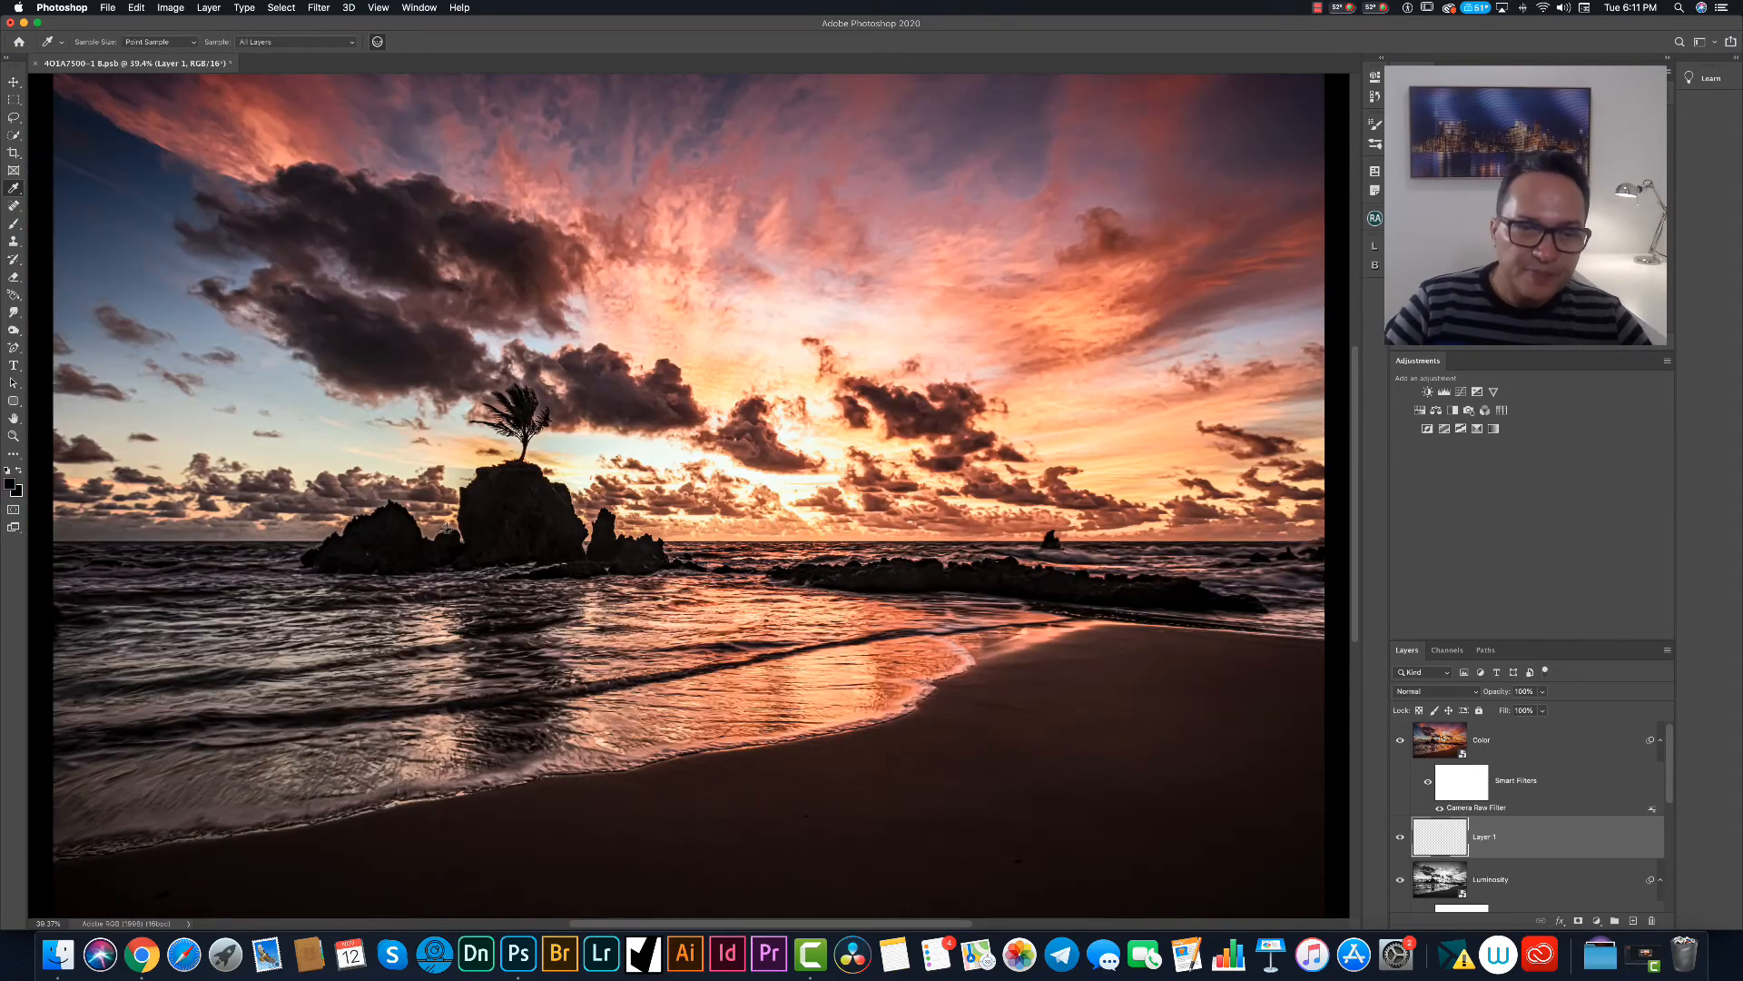
{"action": "key", "text": "b"}
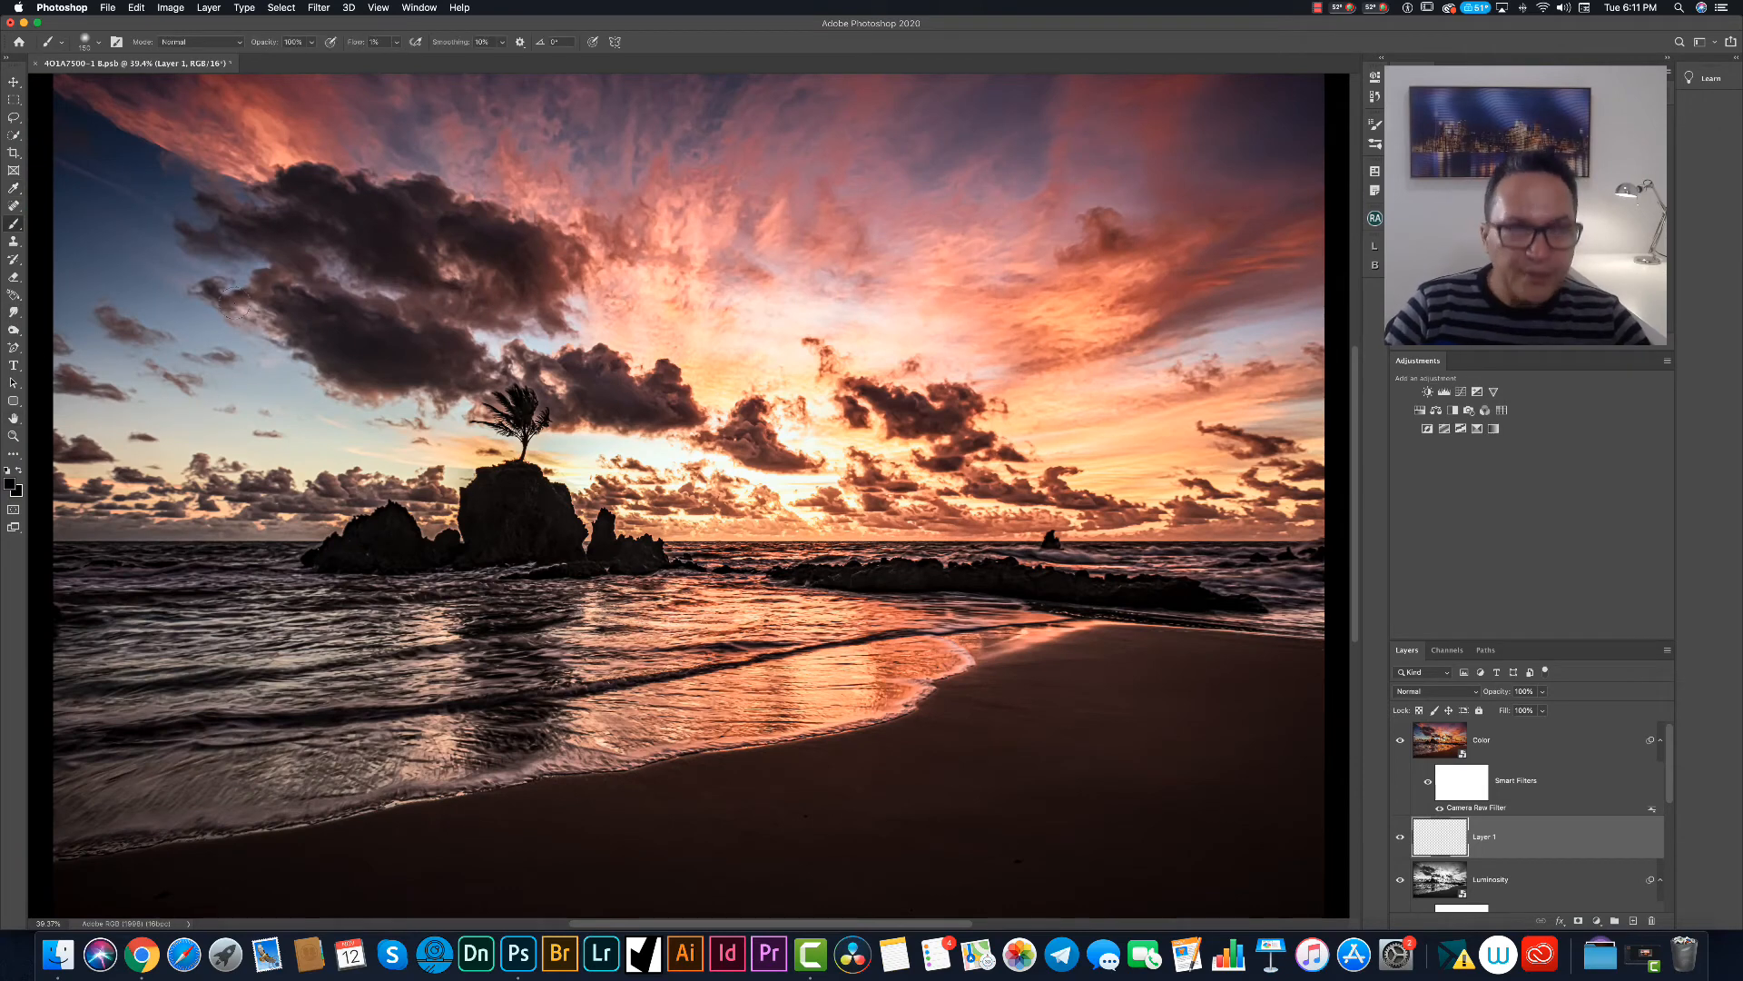
{"action": "left_click", "coordinate": [396, 42]}
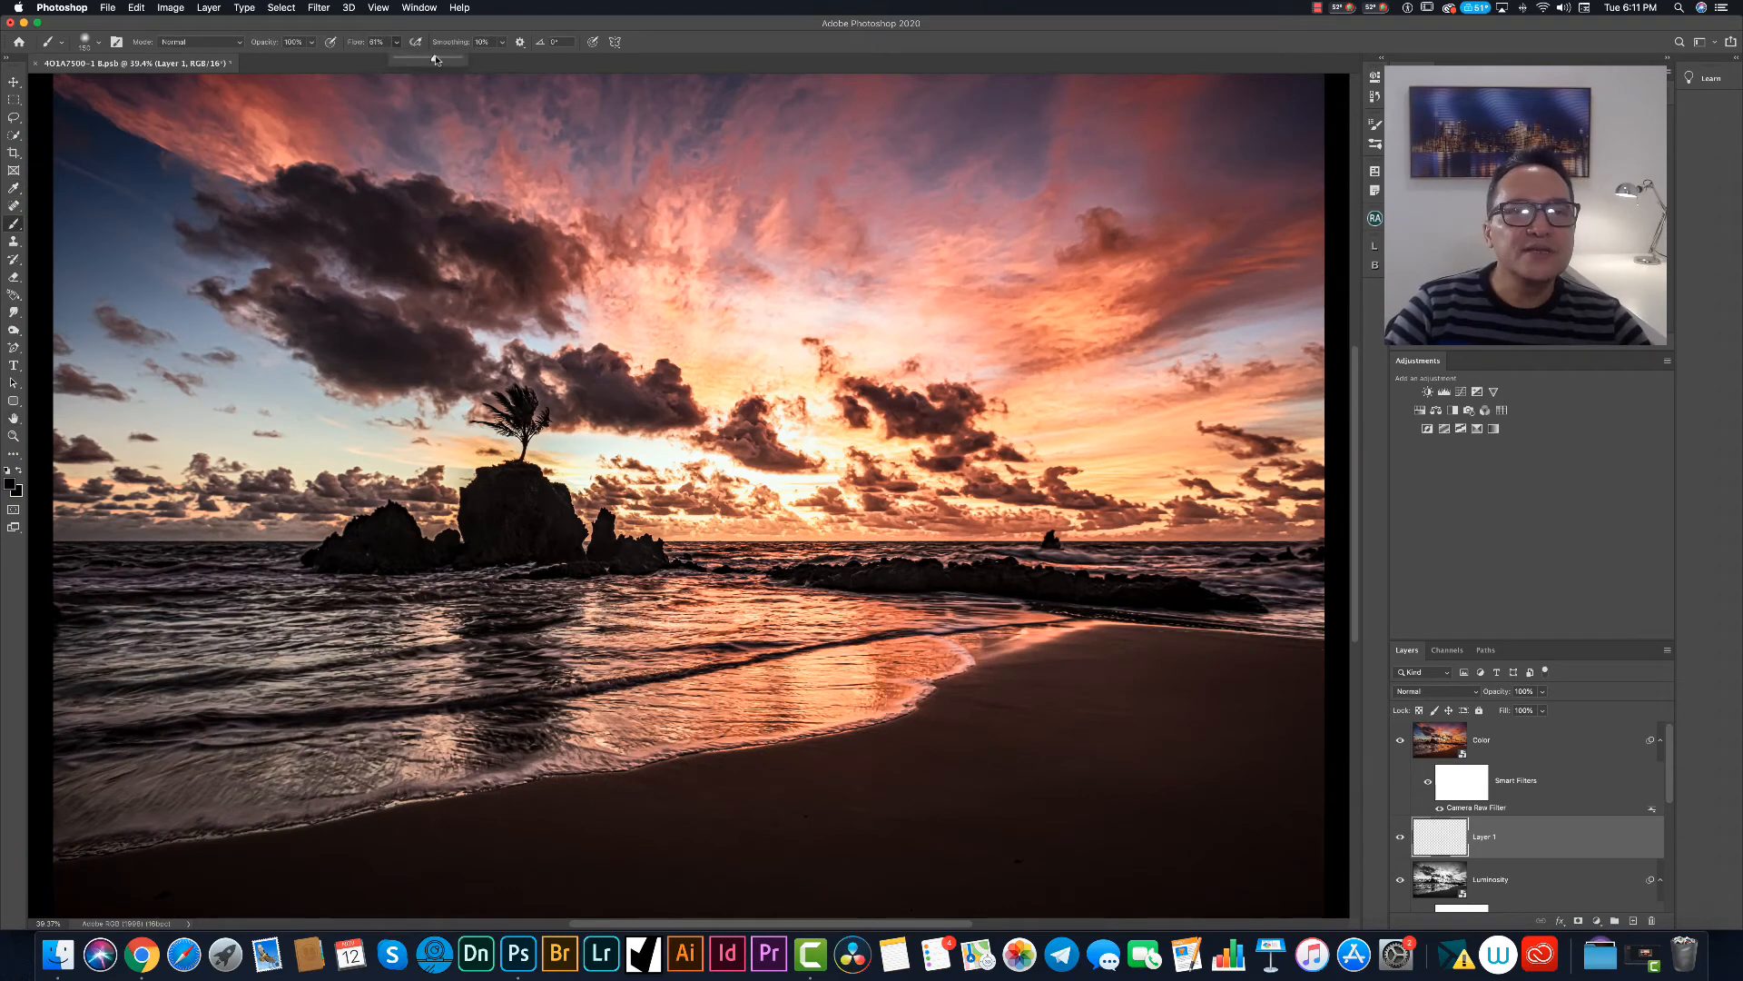
{"action": "left_click", "coordinate": [11, 483]}
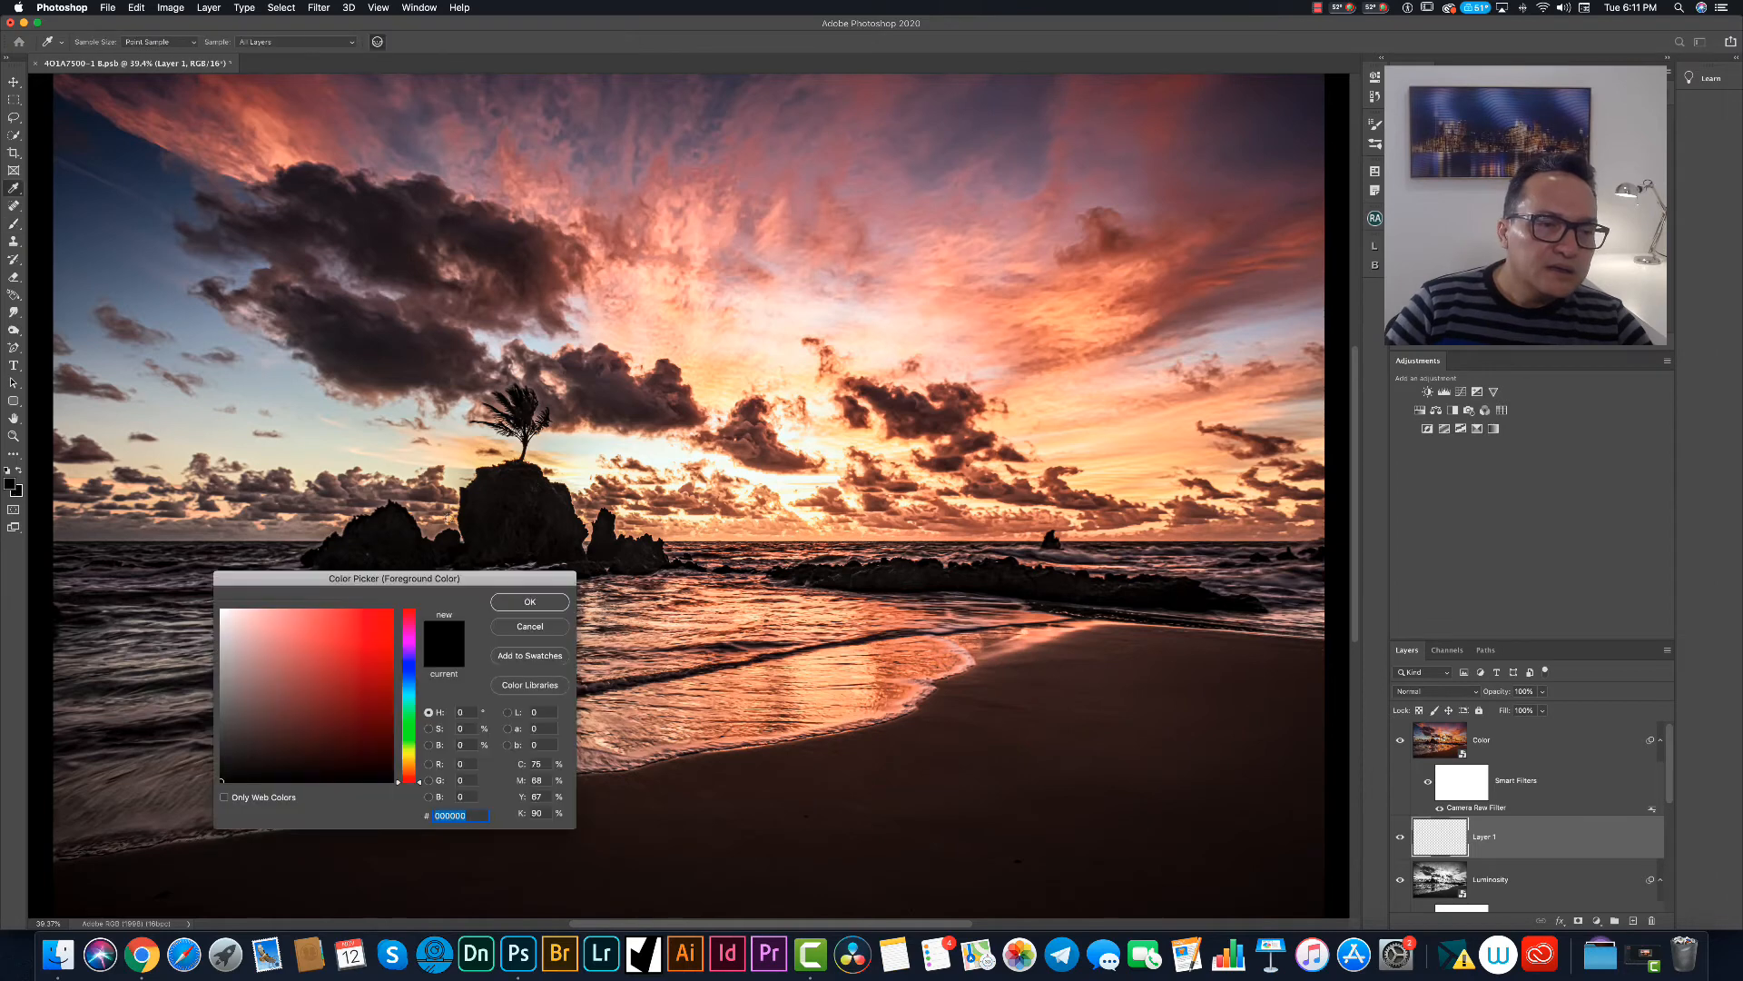
{"action": "type", "text": "ff0000"}
{"action": "key", "text": "Return"}
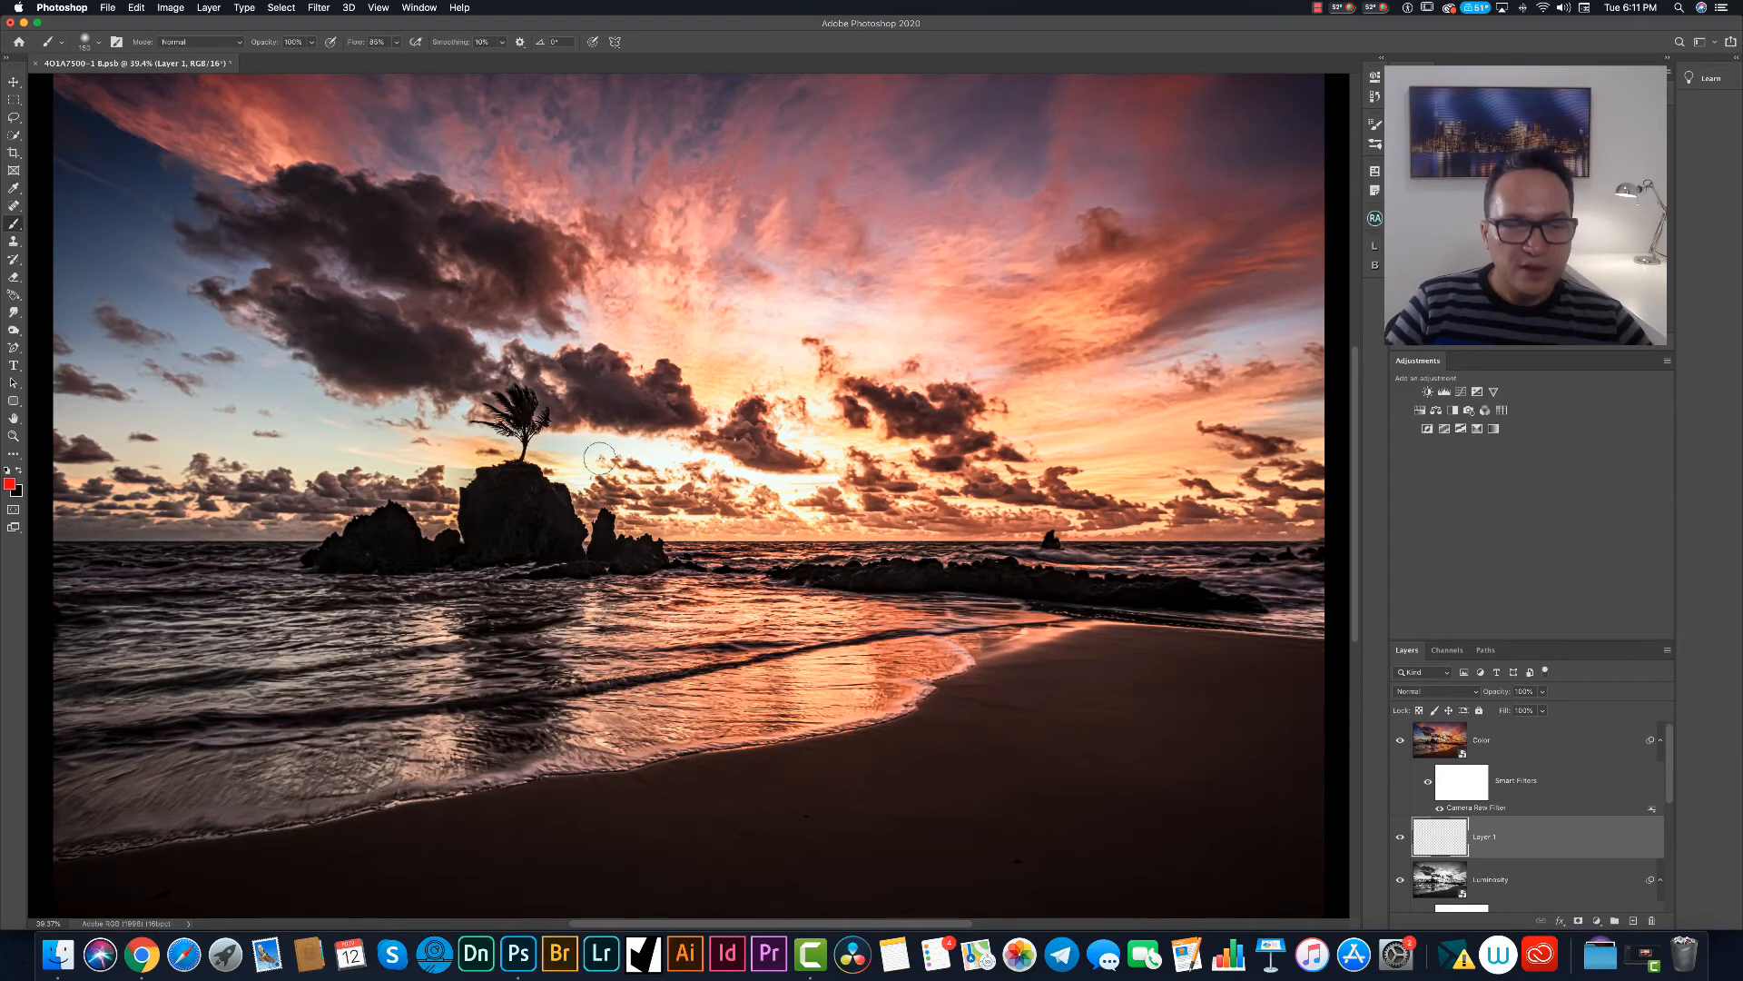
Set the brush flow to 100% and paint a red outline around the bright sky along the horizon, from the palm tree past the sun.
{"action": "left_click", "coordinate": [396, 43]}
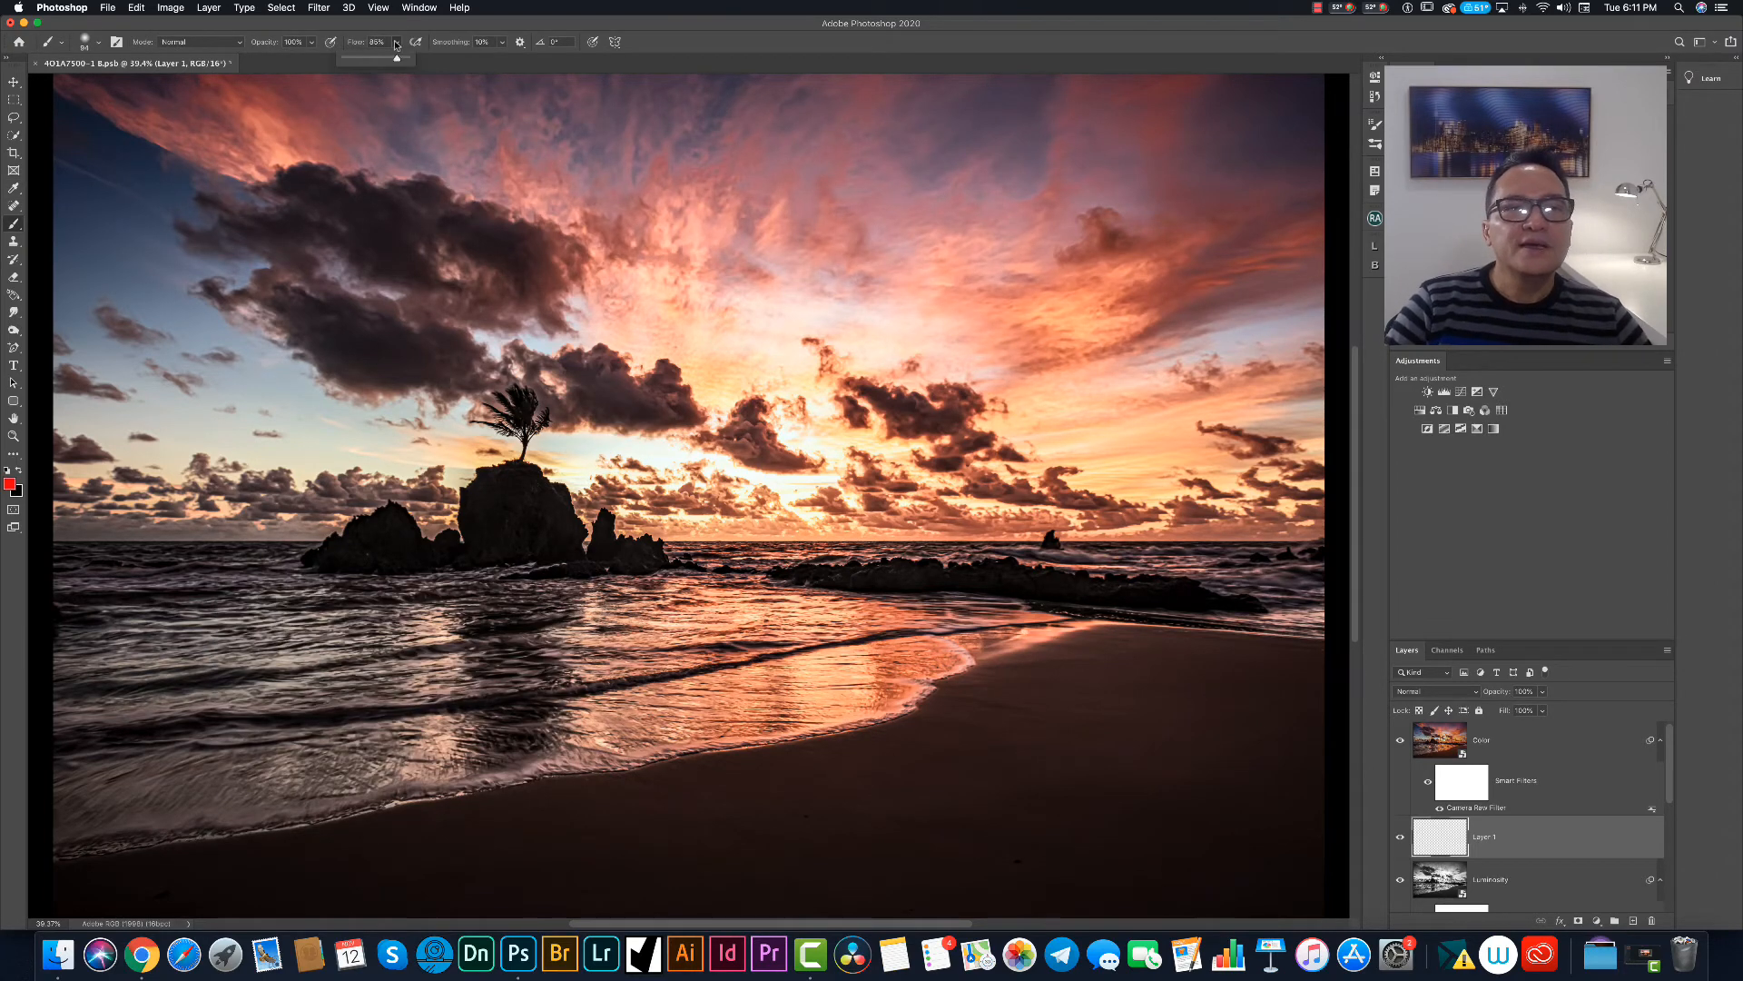
{"action": "left_click_drag", "start_coordinate": [399, 60], "coordinate": [464, 113]}
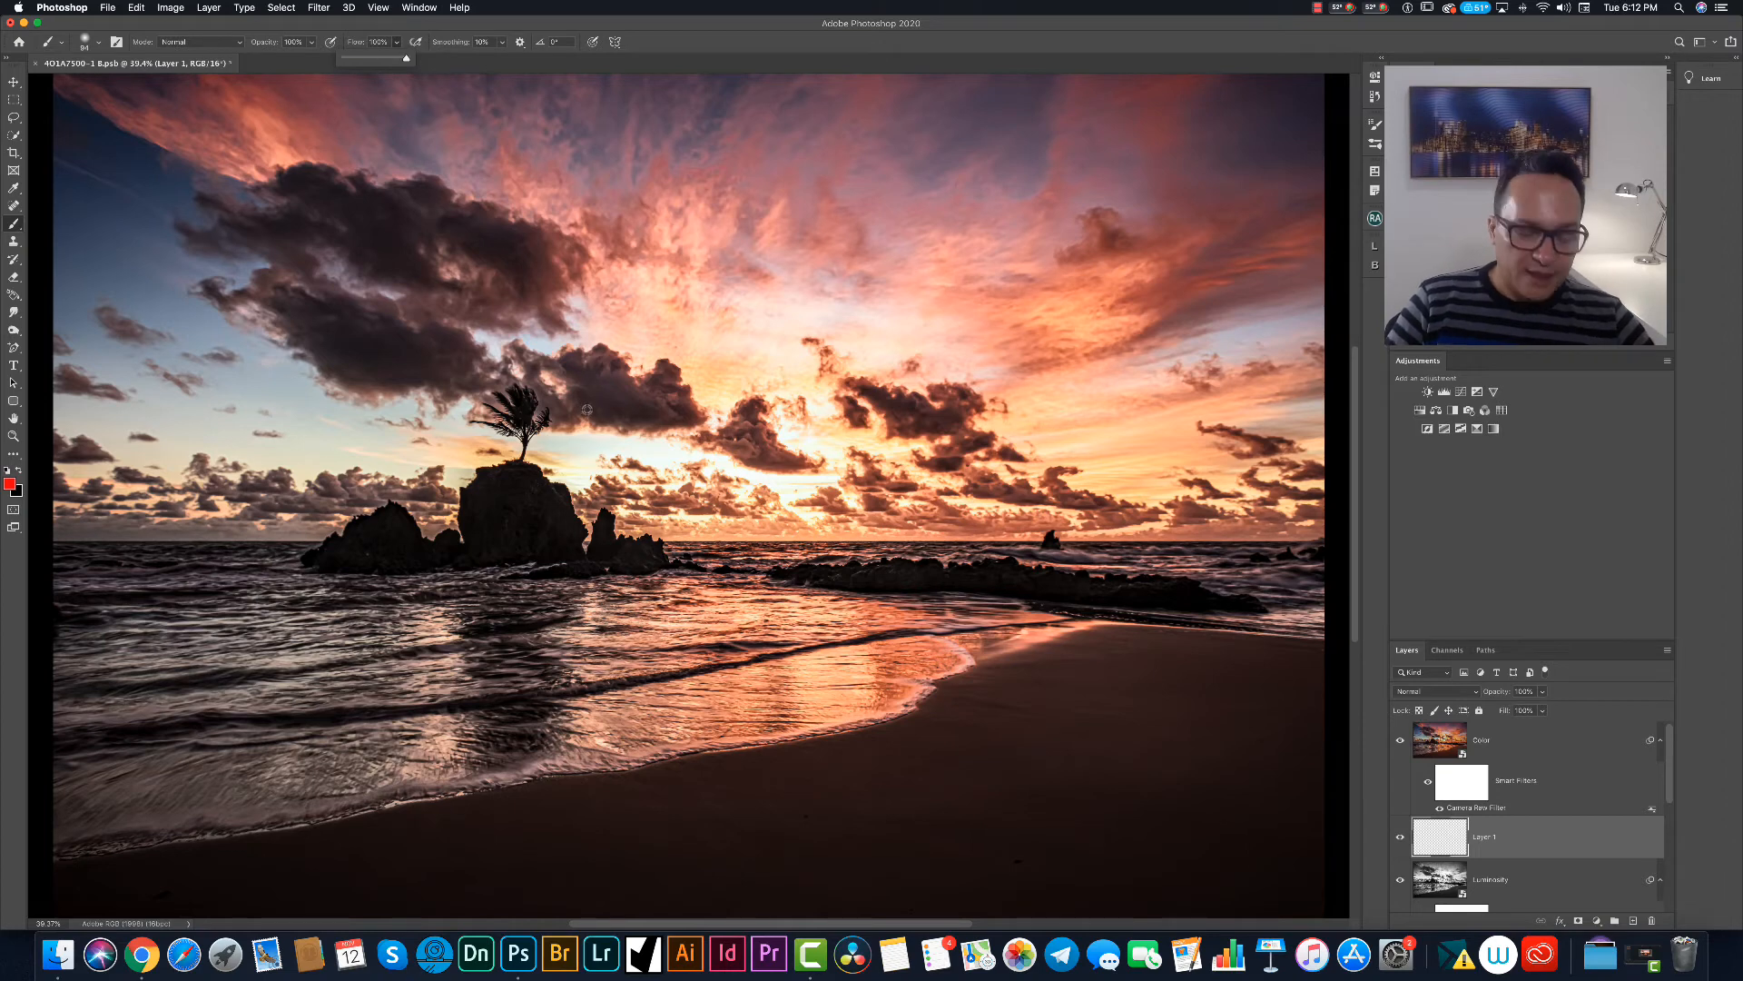
{"action": "mouse_move", "coordinate": [585, 418]}
{"action": "left_mouse_down"}
{"action": "mouse_move", "coordinate": [559, 528]}
{"action": "mouse_move", "coordinate": [918, 513]}
{"action": "mouse_move", "coordinate": [921, 449]}
{"action": "mouse_move", "coordinate": [822, 391]}
{"action": "mouse_move", "coordinate": [621, 408]}
{"action": "left_mouse_up"}
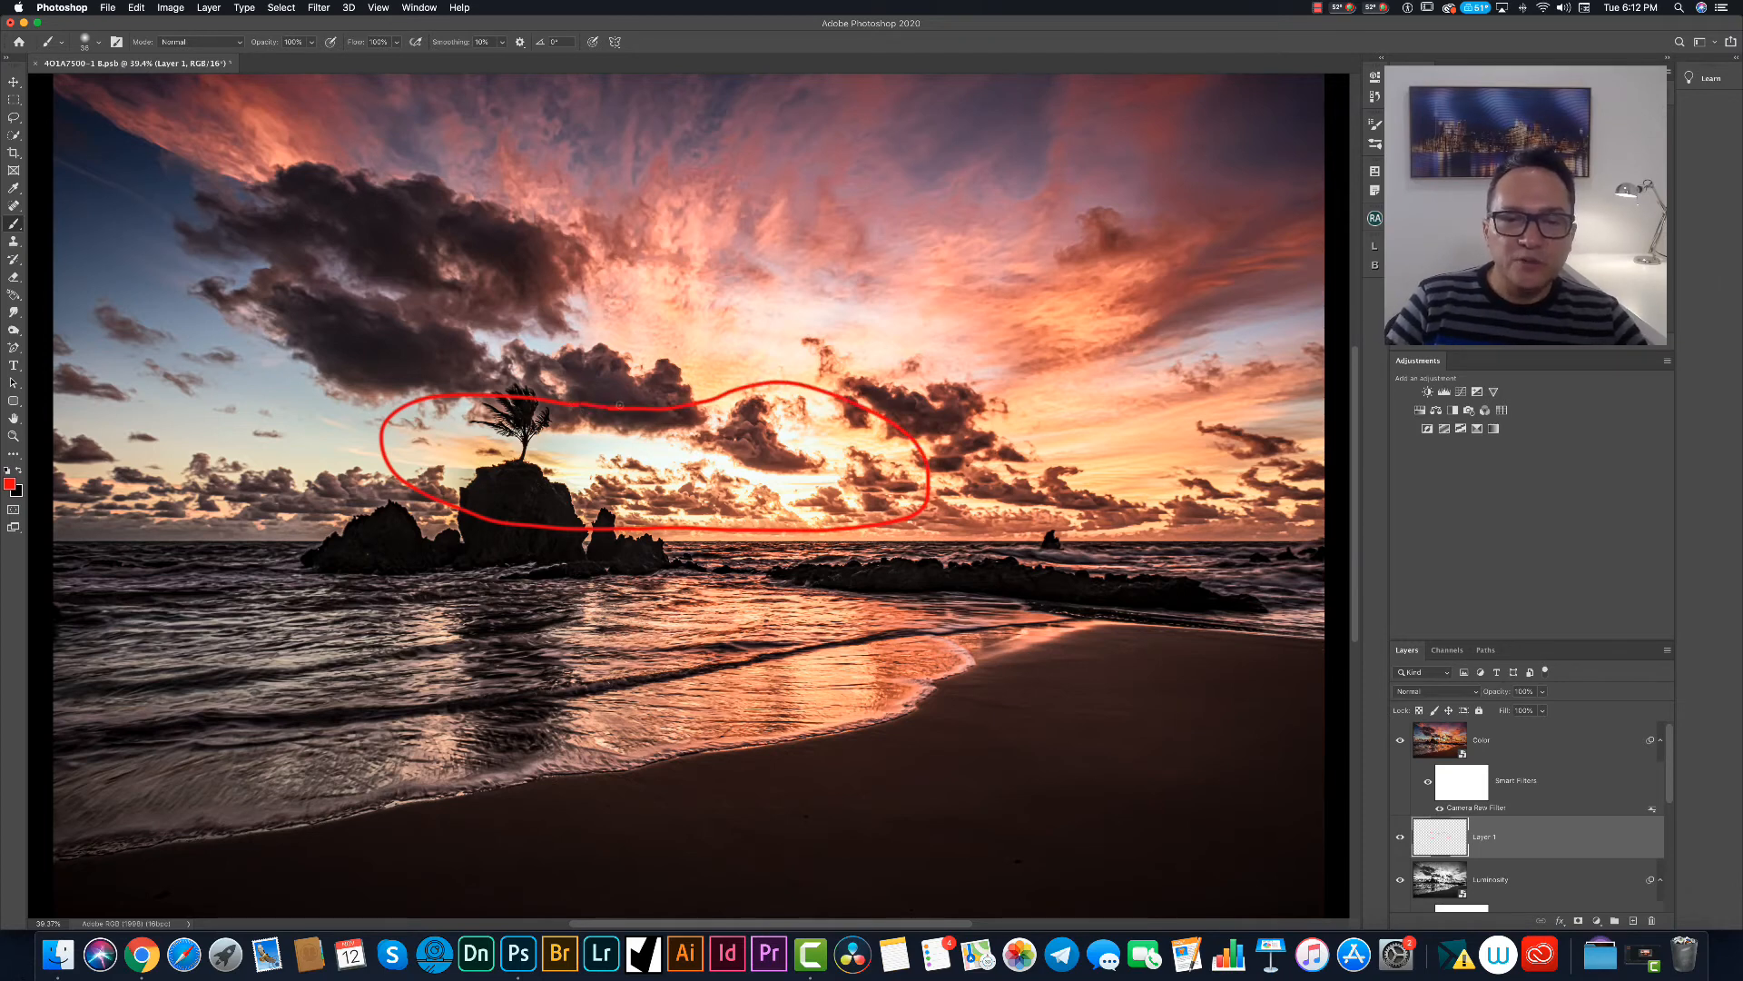
{"action": "scroll", "coordinate": [619, 405], "scroll_direction": "down", "scroll_amount": 5}
{"action": "scroll", "coordinate": [621, 409], "scroll_direction": "up", "scroll_amount": 5}
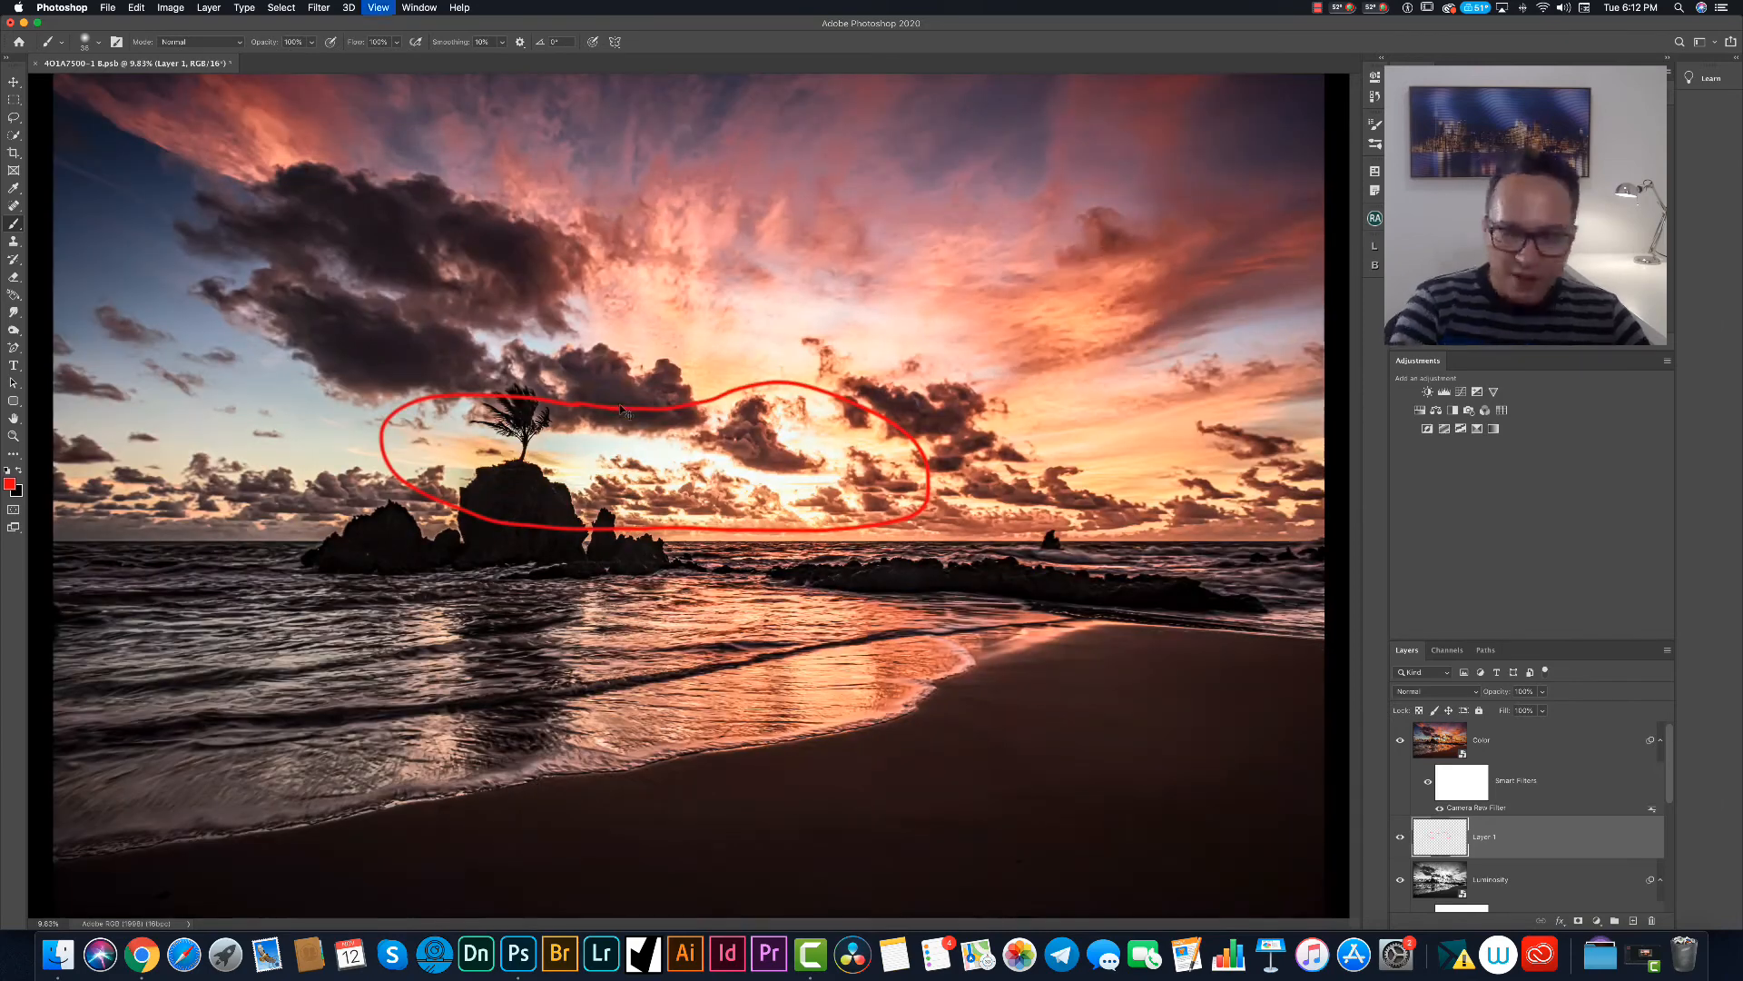
{"action": "scroll", "coordinate": [817, 554], "scroll_direction": "left", "scroll_amount": 5}
{"action": "scroll", "coordinate": [761, 533], "scroll_direction": "right", "scroll_amount": 5}
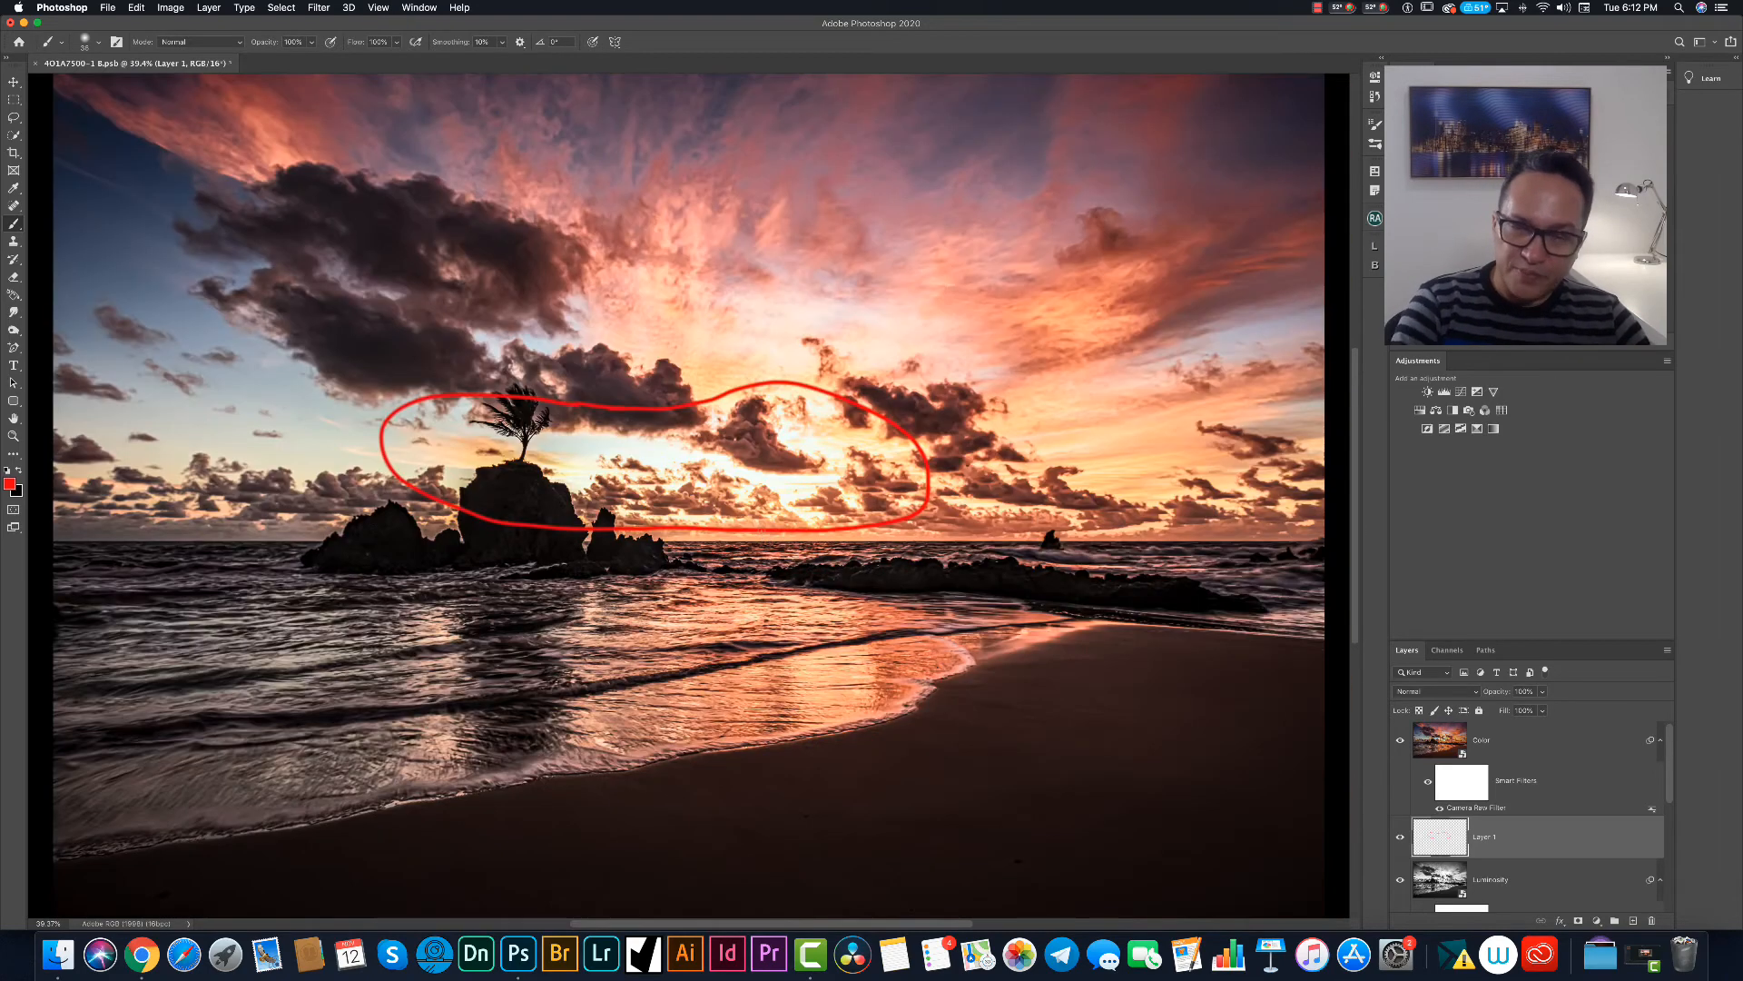
{"action": "left_click", "coordinate": [690, 495]}
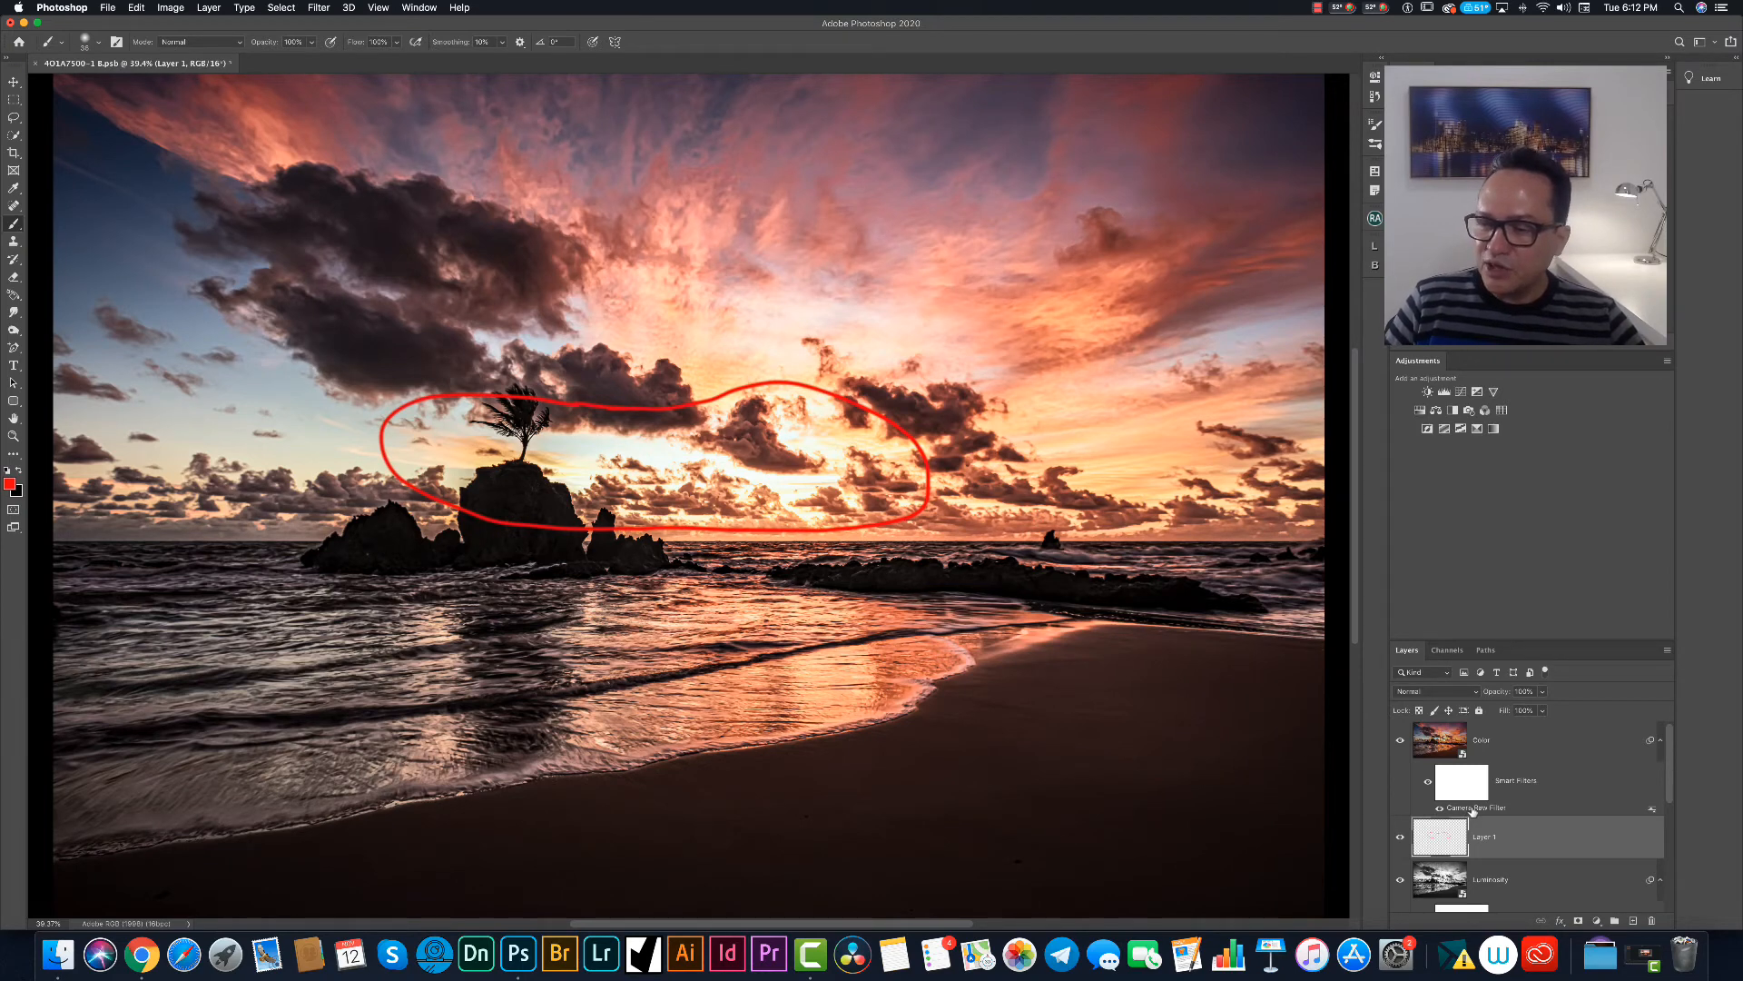
Reopen the Luminosity layer's Camera Raw filter and set Exposure to -1.05, Highlights to about -70 and Whites to about +20.
{"action": "scroll", "coordinate": [1666, 761], "scroll_direction": "up", "scroll_amount": 1}
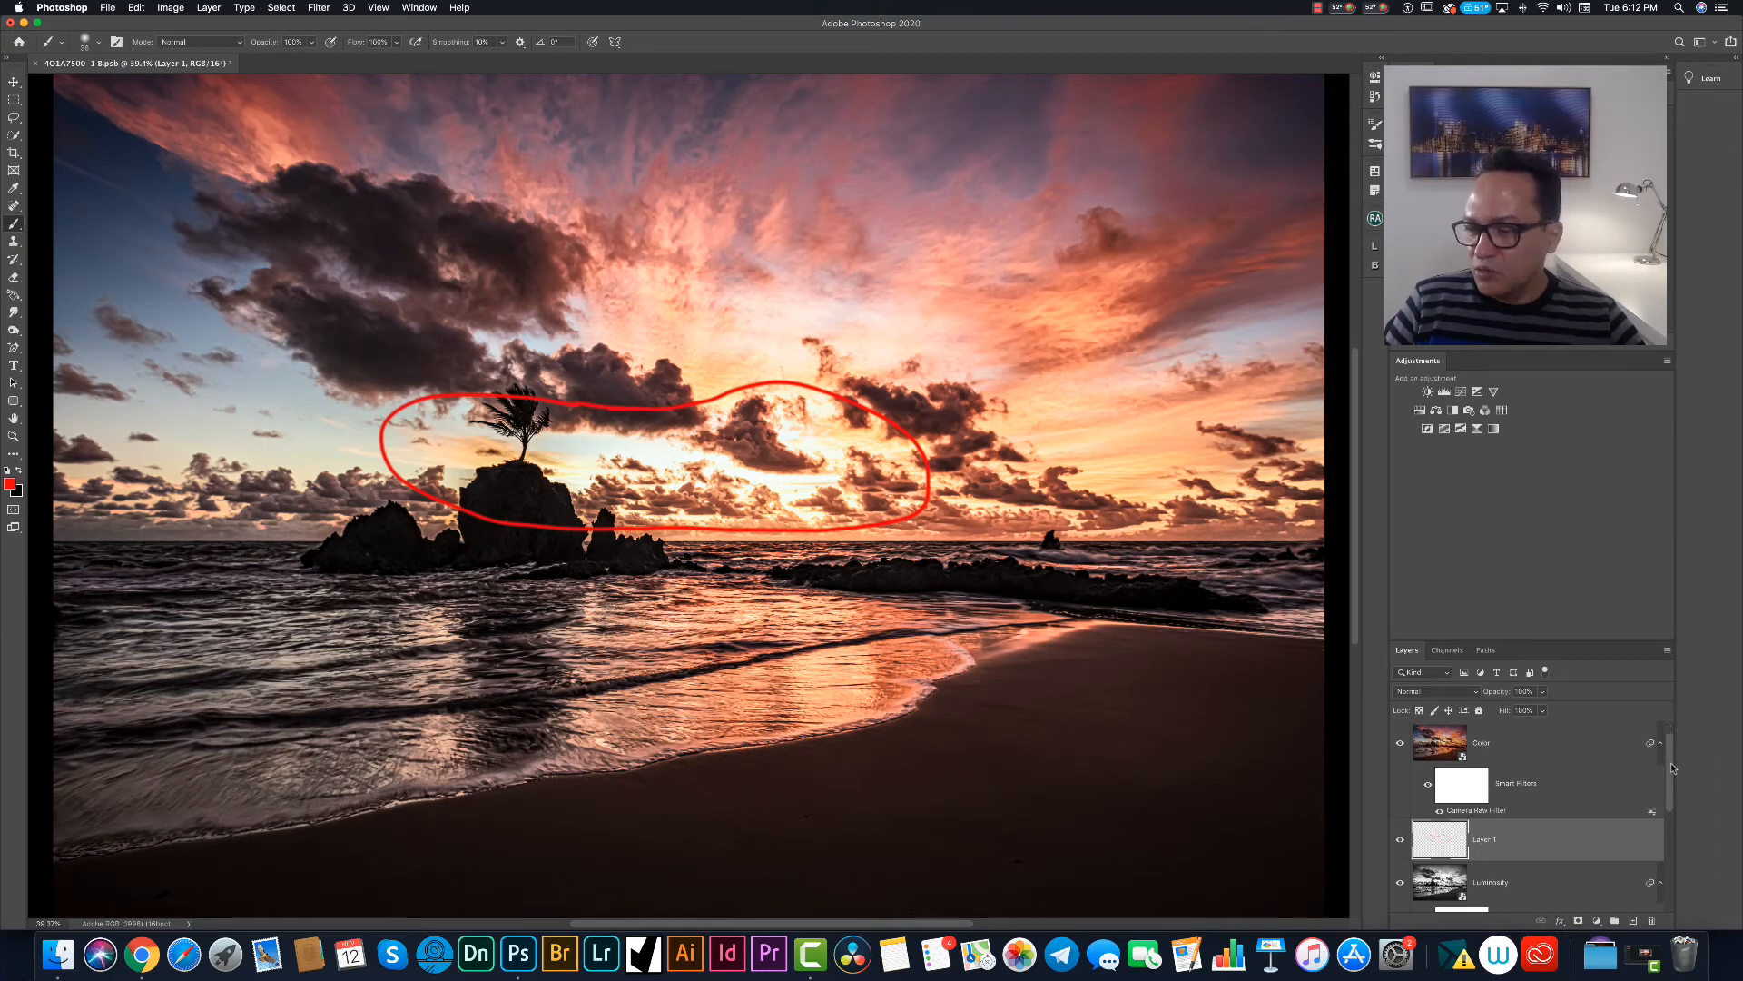
{"action": "scroll", "coordinate": [1673, 768], "scroll_direction": "down", "scroll_amount": 3}
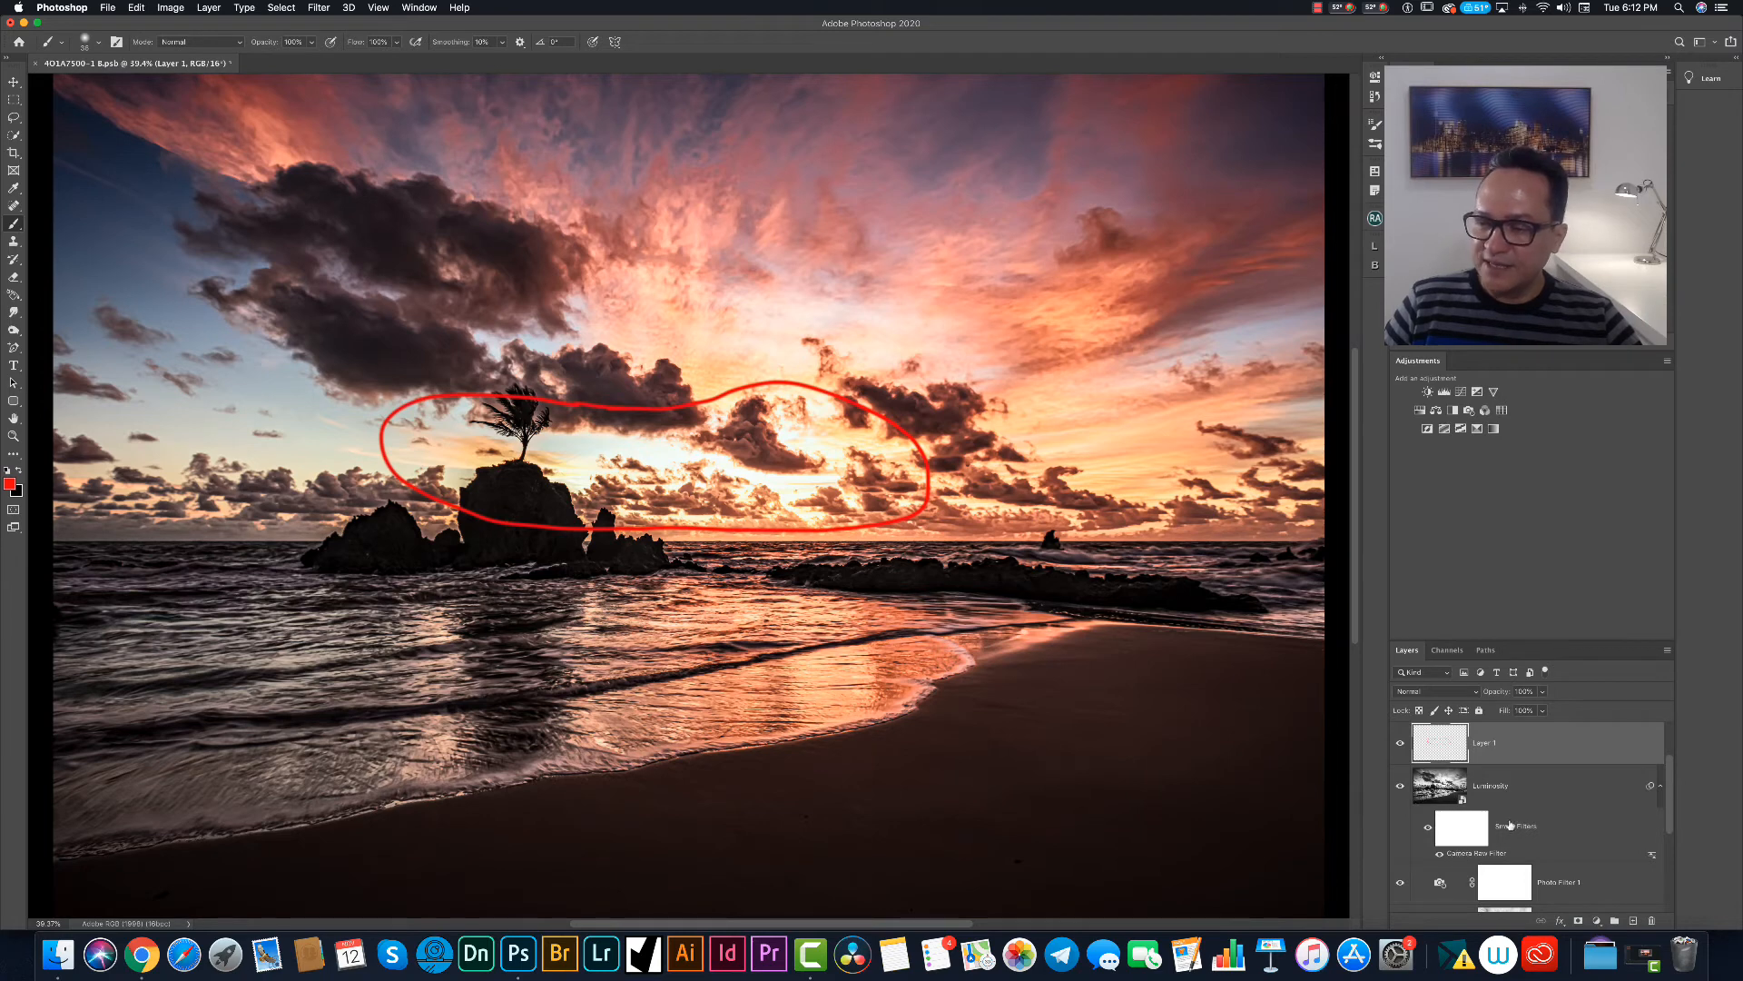
{"action": "left_click", "coordinate": [1503, 788]}
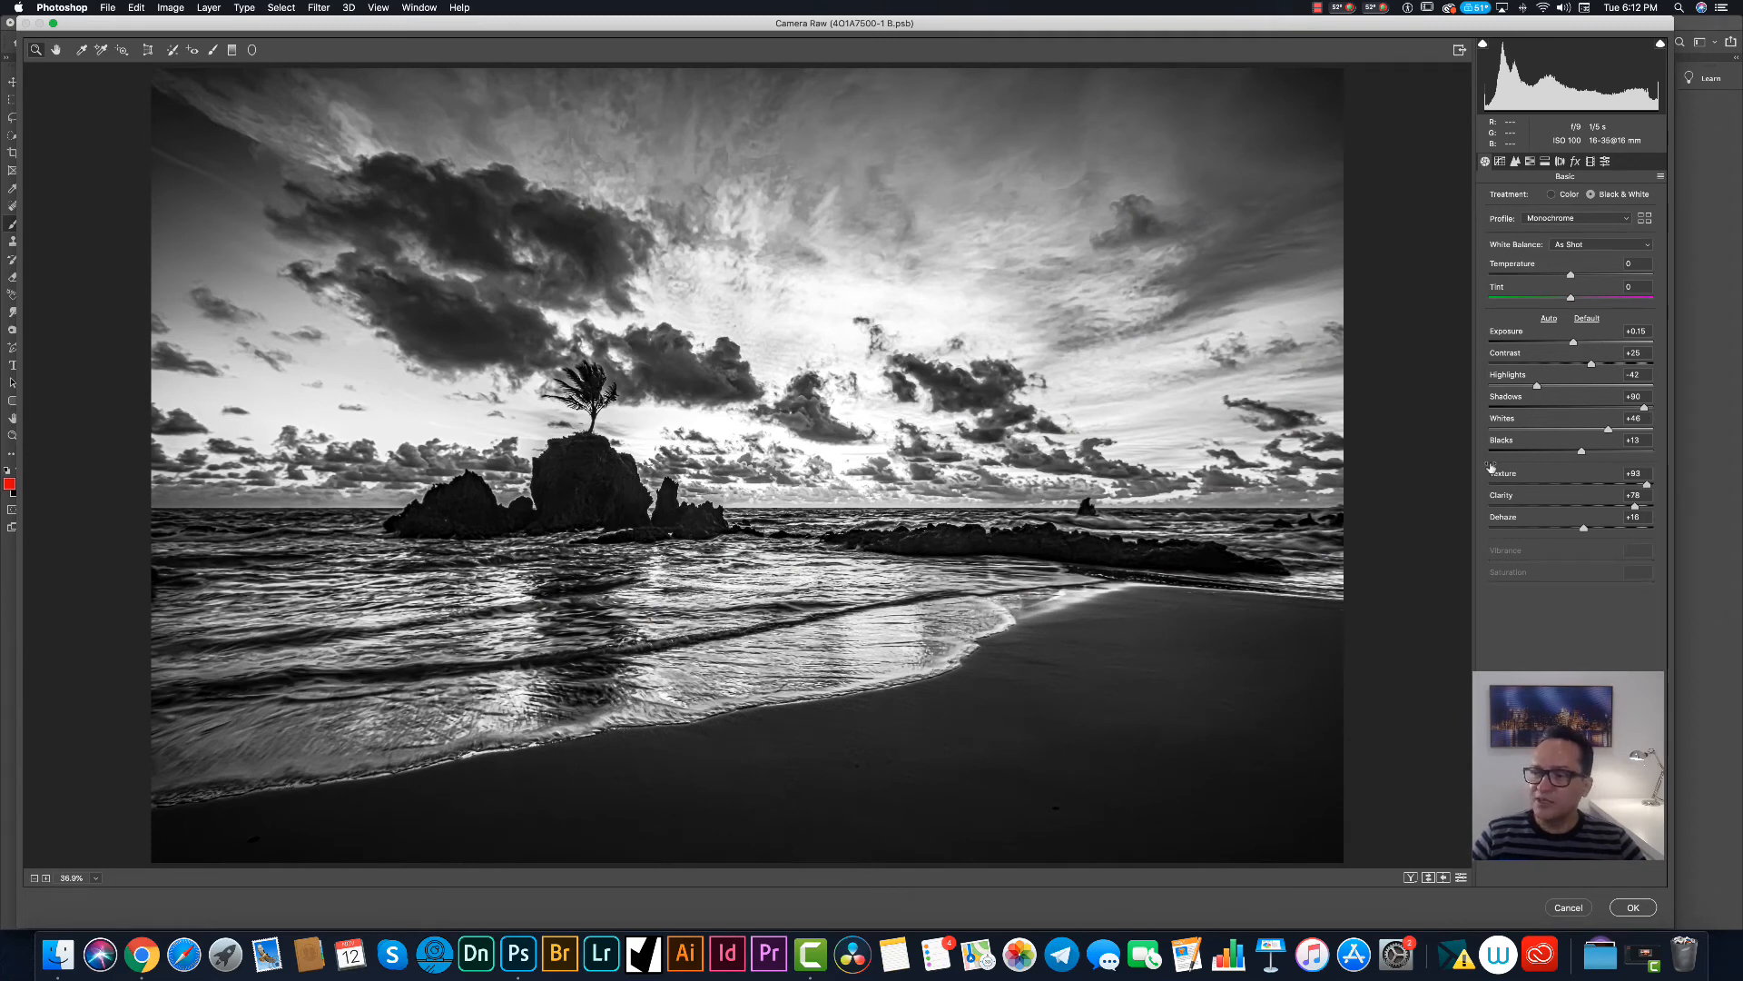
{"action": "left_click_drag", "start_coordinate": [1574, 343], "coordinate": [1514, 387]}
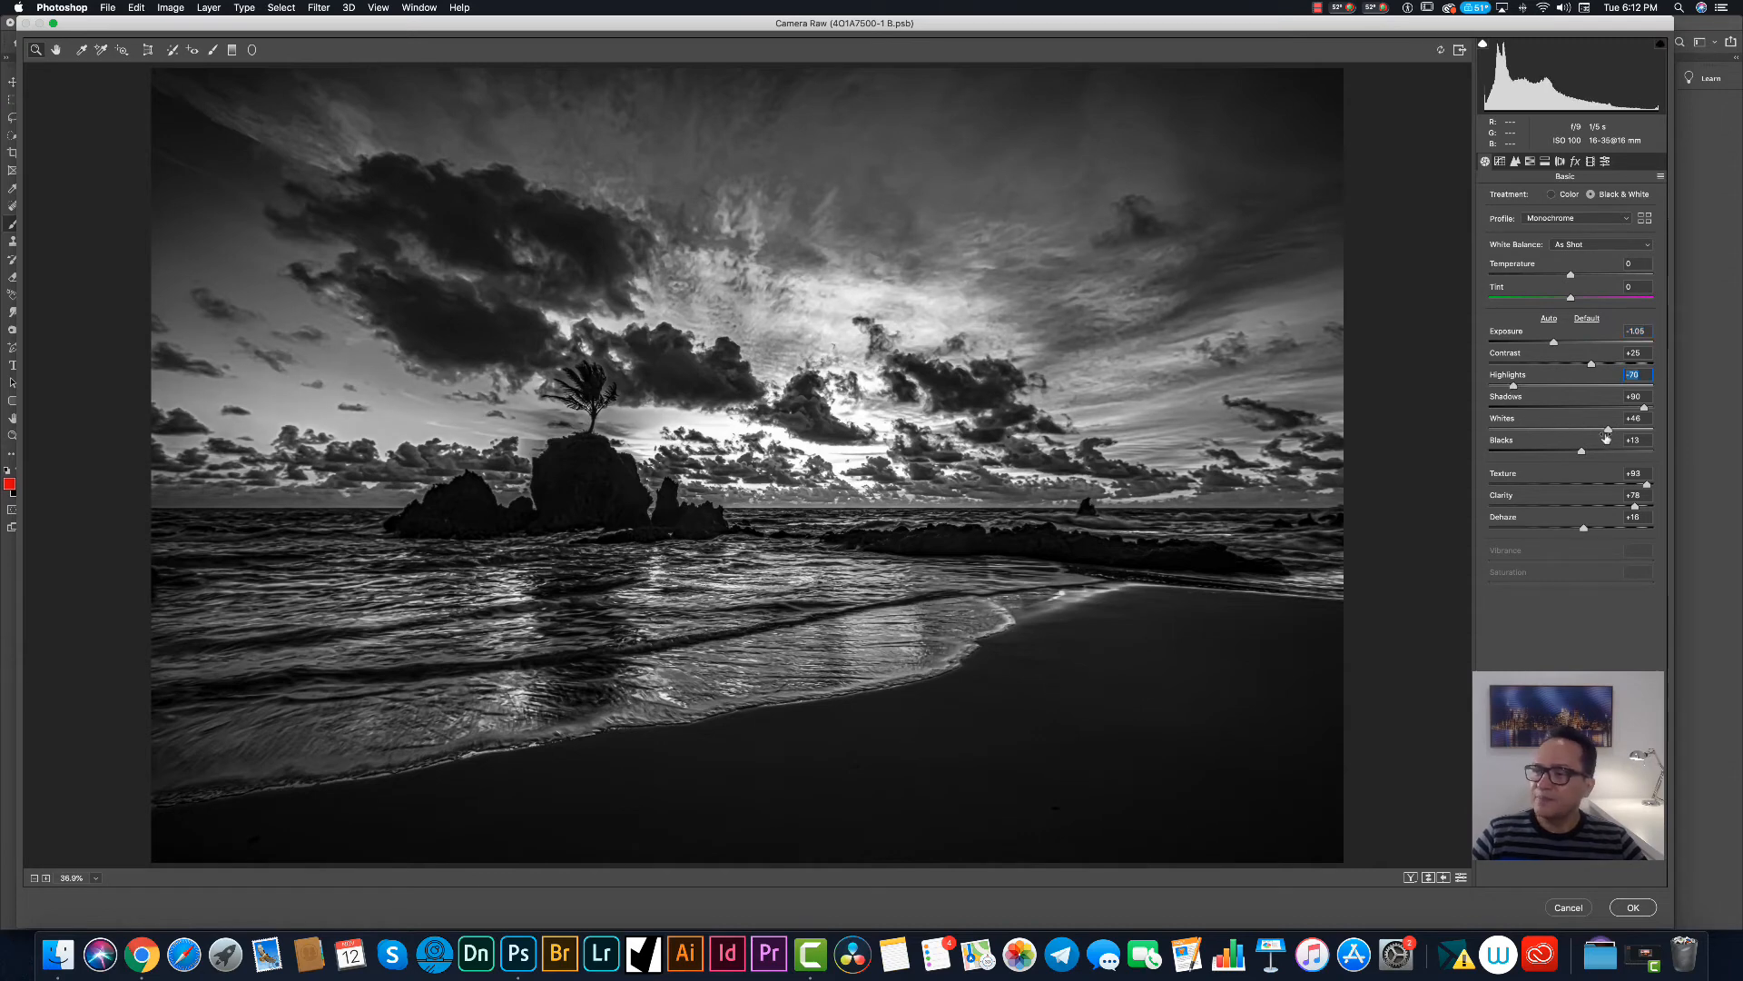
{"action": "left_click_drag", "start_coordinate": [1607, 432], "coordinate": [1580, 436]}
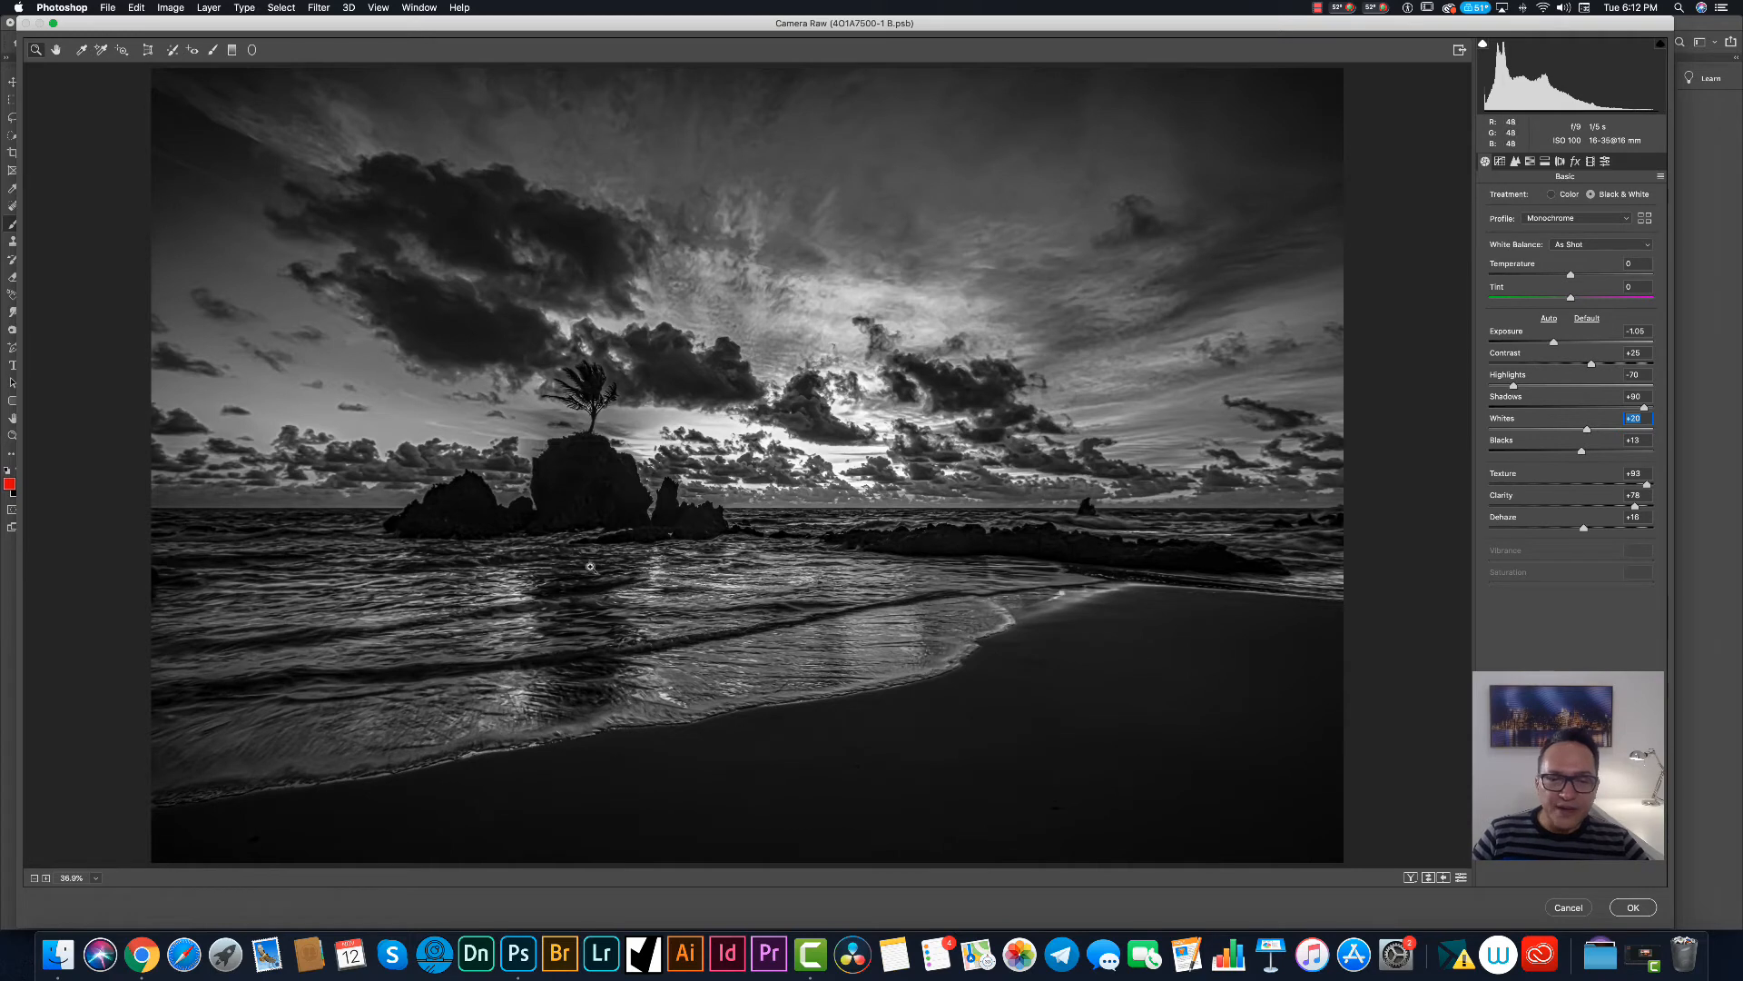
Add a brightening radial filter over the water at the foot of the palm rock and reshape it into a nearly round ellipse.
{"action": "left_click", "coordinate": [253, 50]}
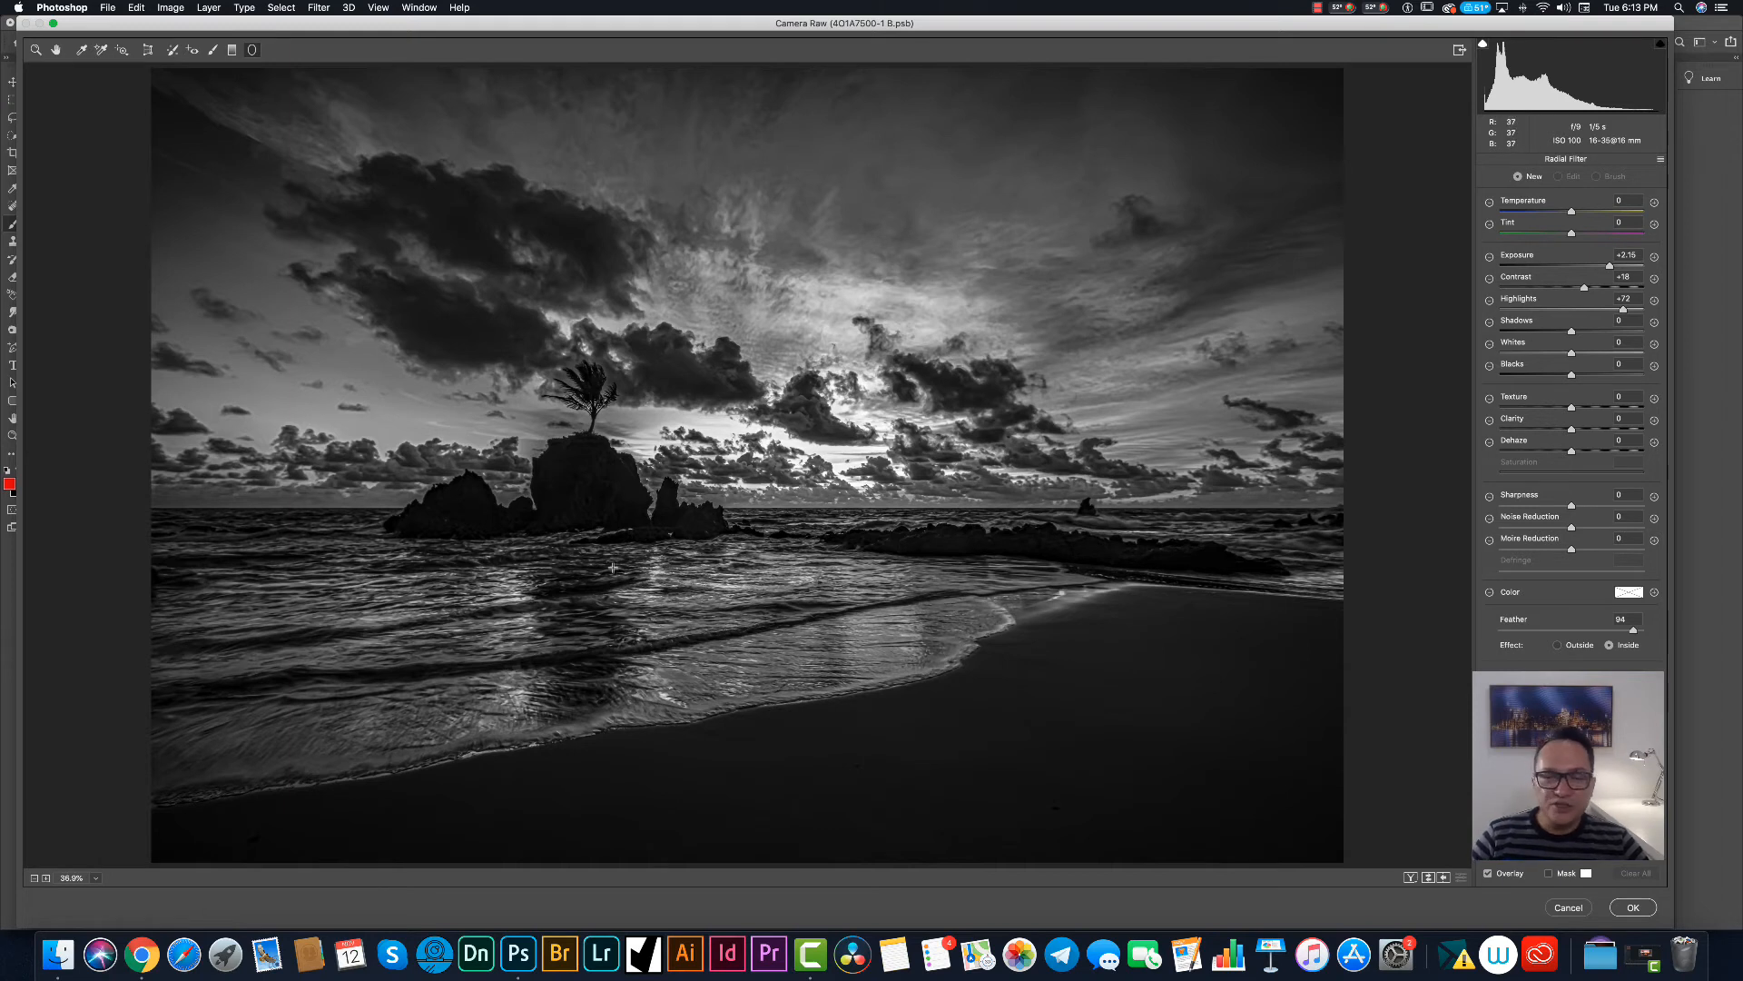
{"action": "left_click_drag", "start_coordinate": [573, 512], "coordinate": [601, 566]}
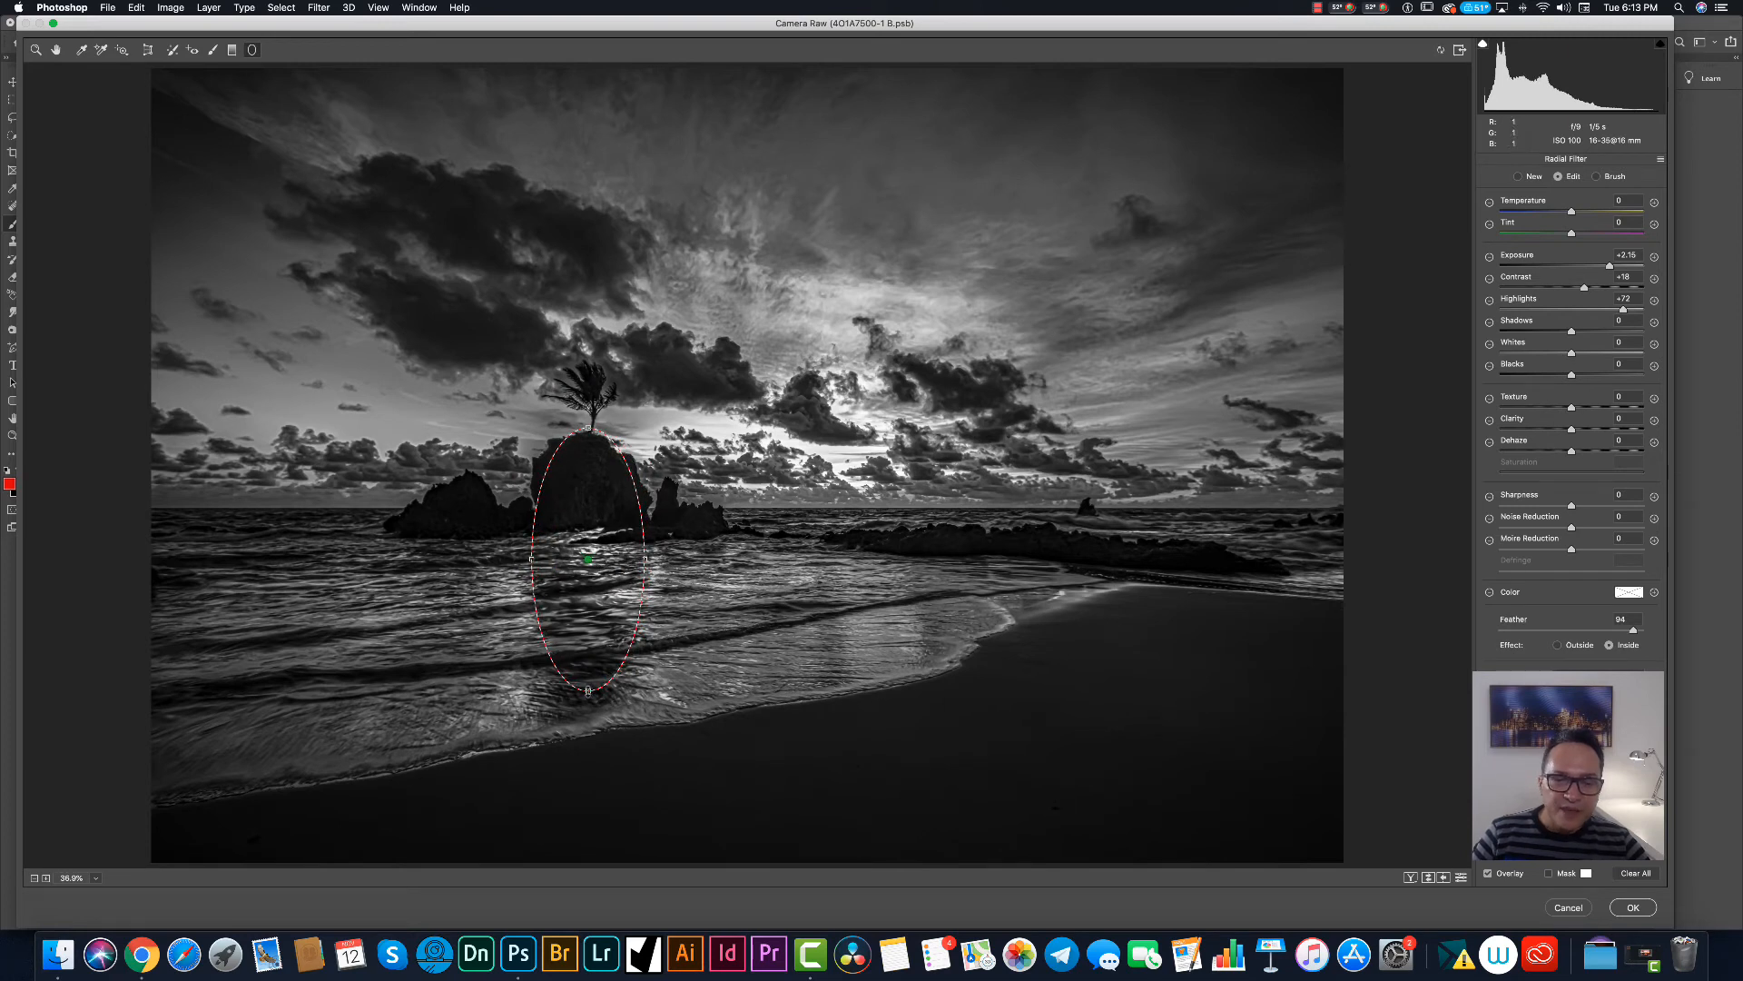
{"action": "mouse_move", "coordinate": [588, 691]}
{"action": "left_mouse_down"}
{"action": "mouse_move", "coordinate": [588, 641]}
{"action": "mouse_move", "coordinate": [588, 658]}
{"action": "left_mouse_up"}
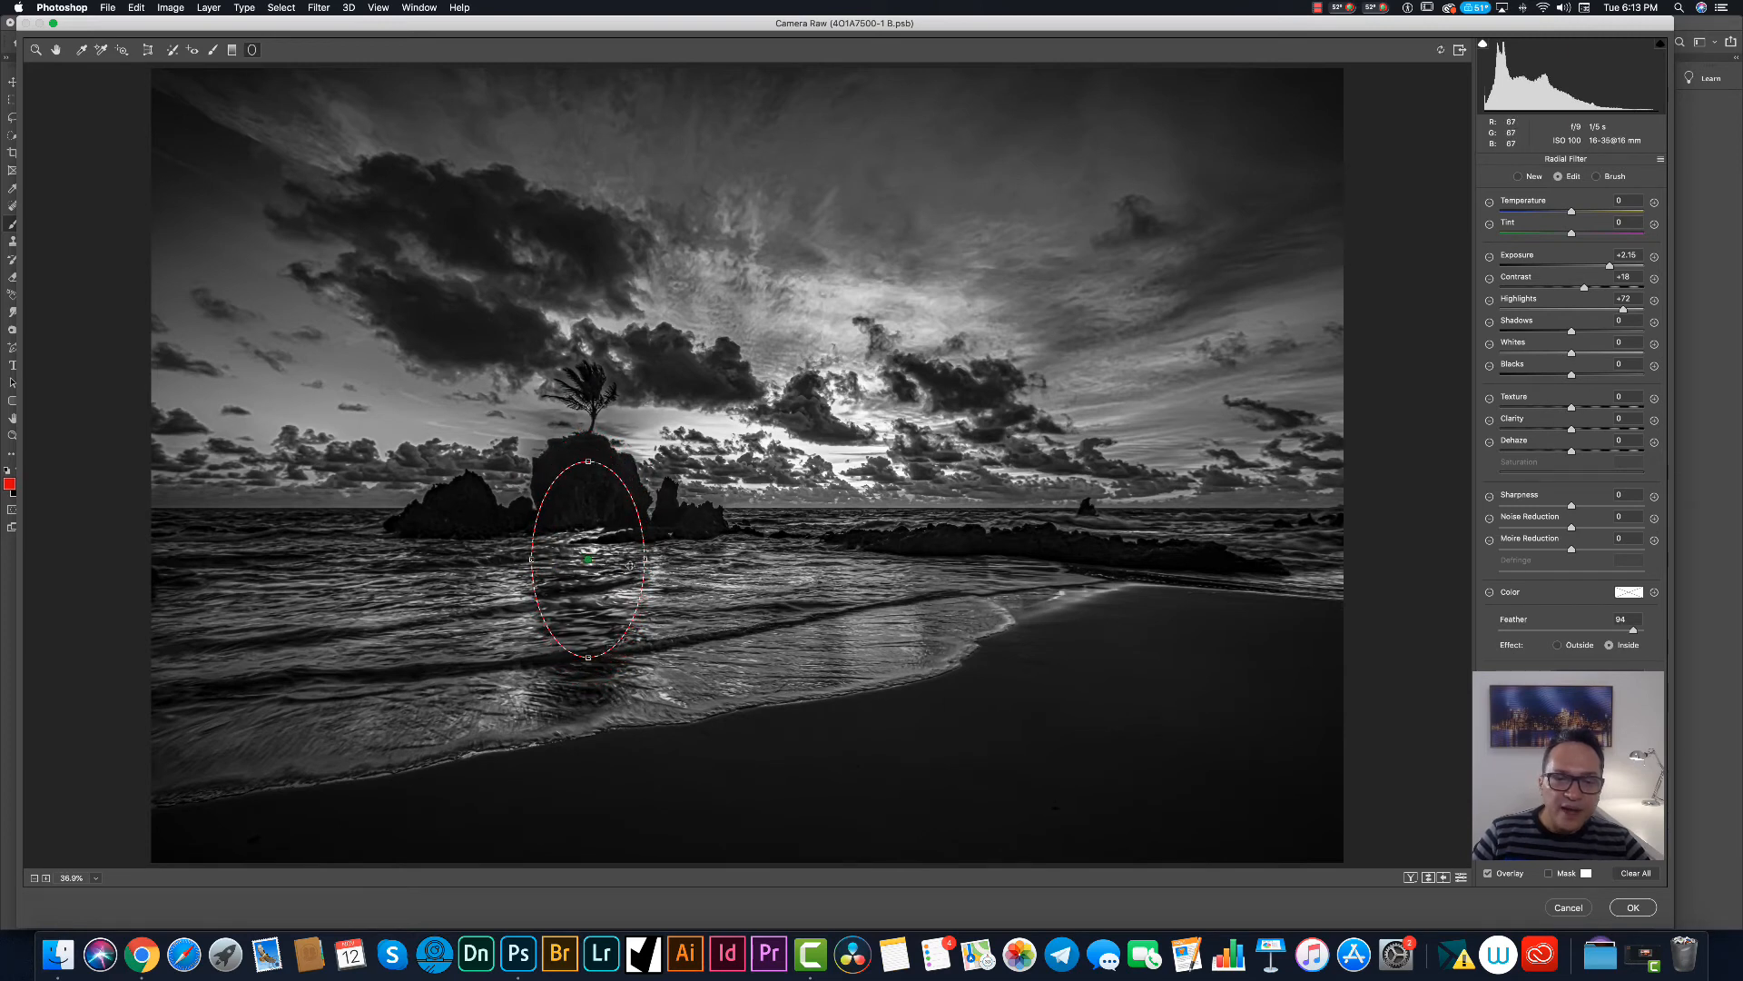
{"action": "mouse_move", "coordinate": [630, 564]}
{"action": "left_mouse_down"}
{"action": "mouse_move", "coordinate": [605, 523]}
{"action": "mouse_move", "coordinate": [671, 533]}
{"action": "mouse_move", "coordinate": [614, 525]}
{"action": "mouse_move", "coordinate": [633, 513]}
{"action": "mouse_move", "coordinate": [632, 554]}
{"action": "left_mouse_up"}
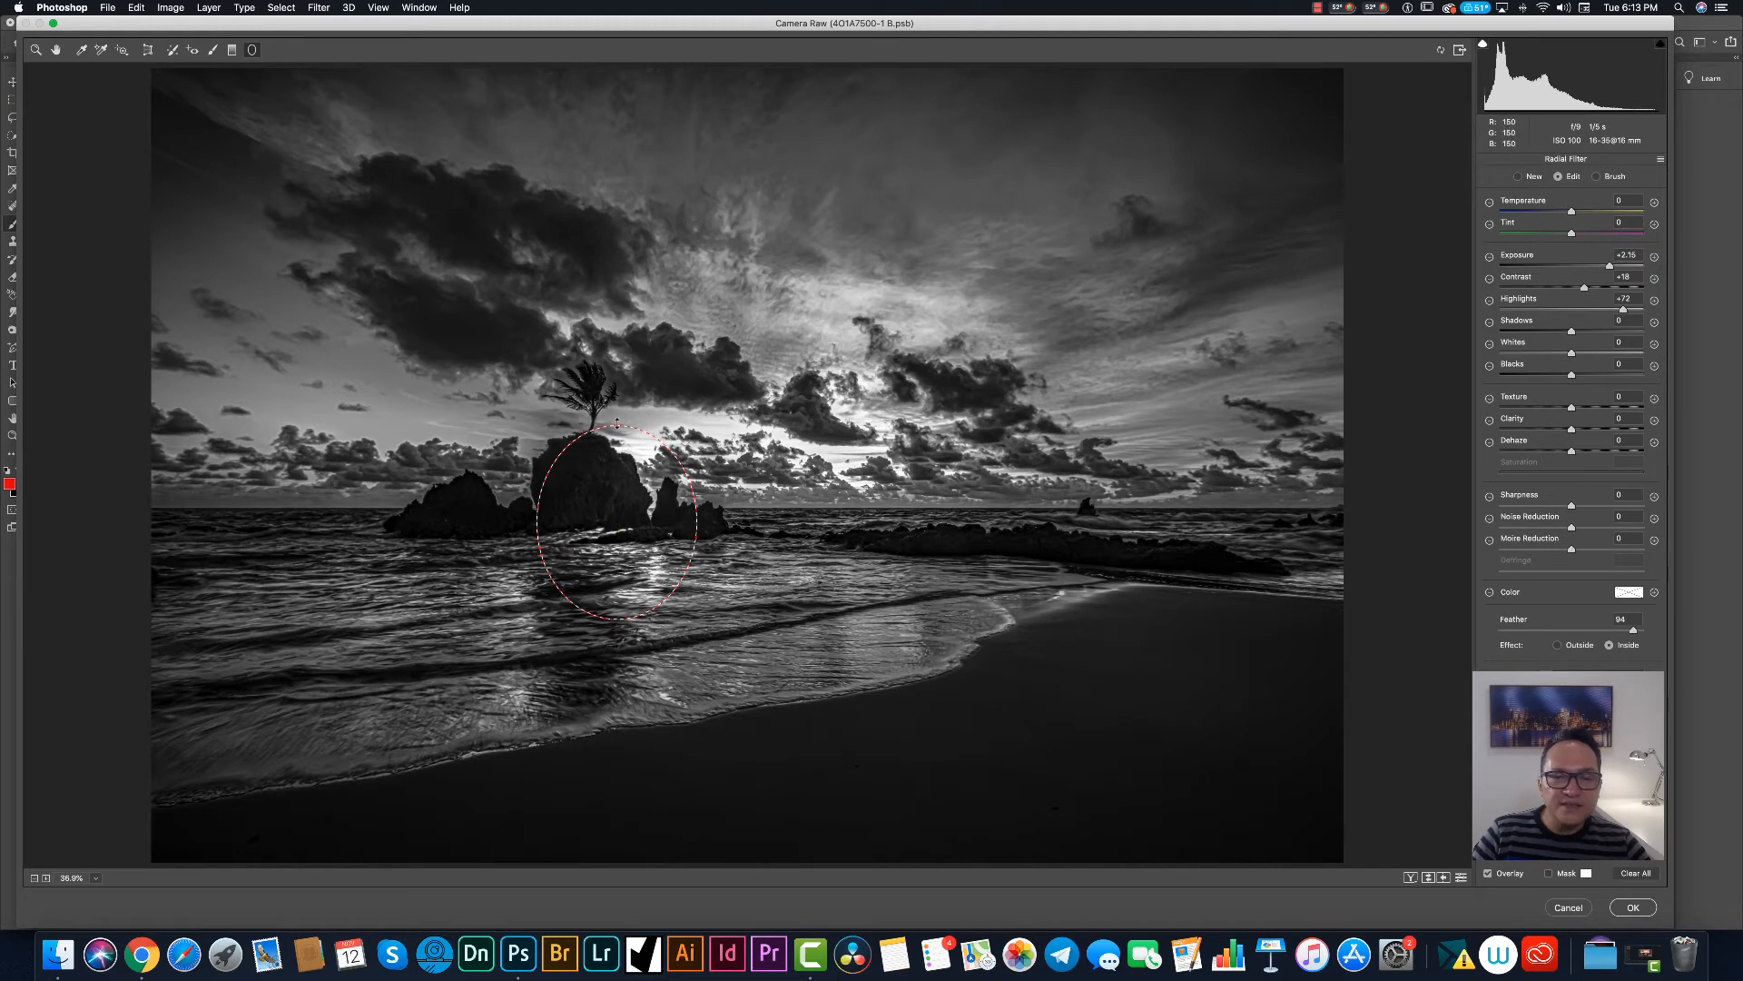
{"action": "left_click_drag", "start_coordinate": [617, 424], "coordinate": [617, 441]}
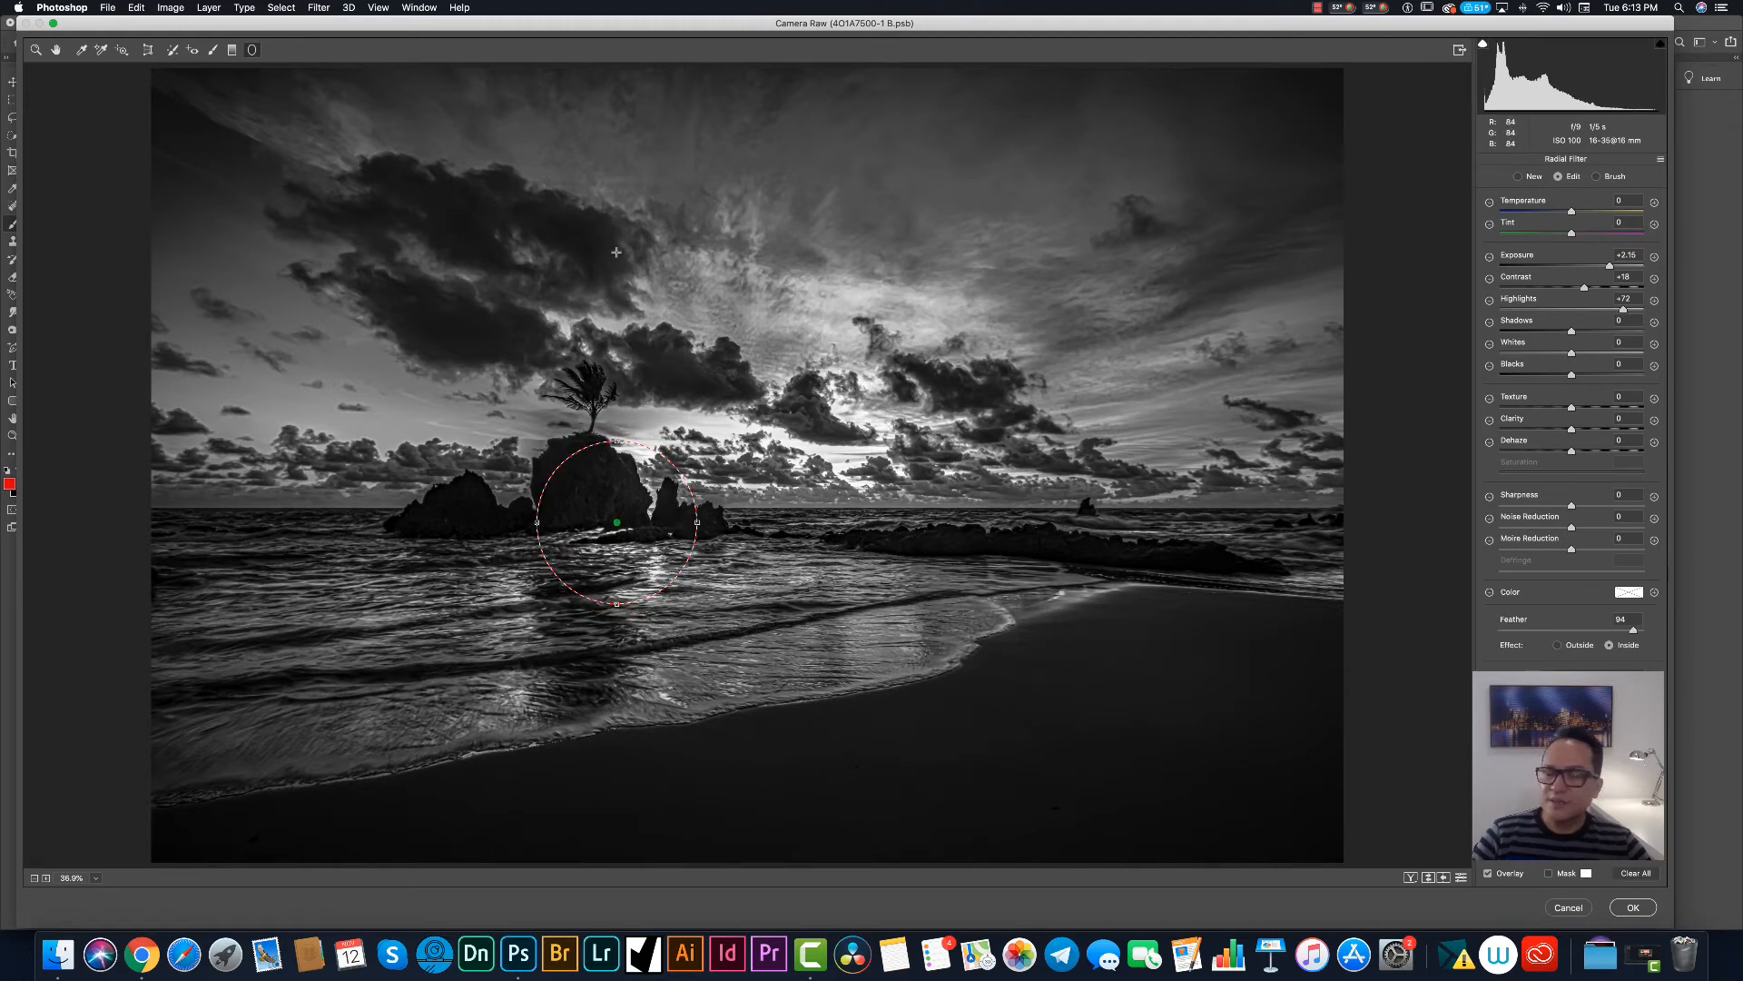
Add a tall, tilted radial filter over the sun's reflection near the shoreline, with Feather 97 and Exposure about +1.10.
{"action": "left_click_drag", "start_coordinate": [768, 558], "coordinate": [820, 639]}
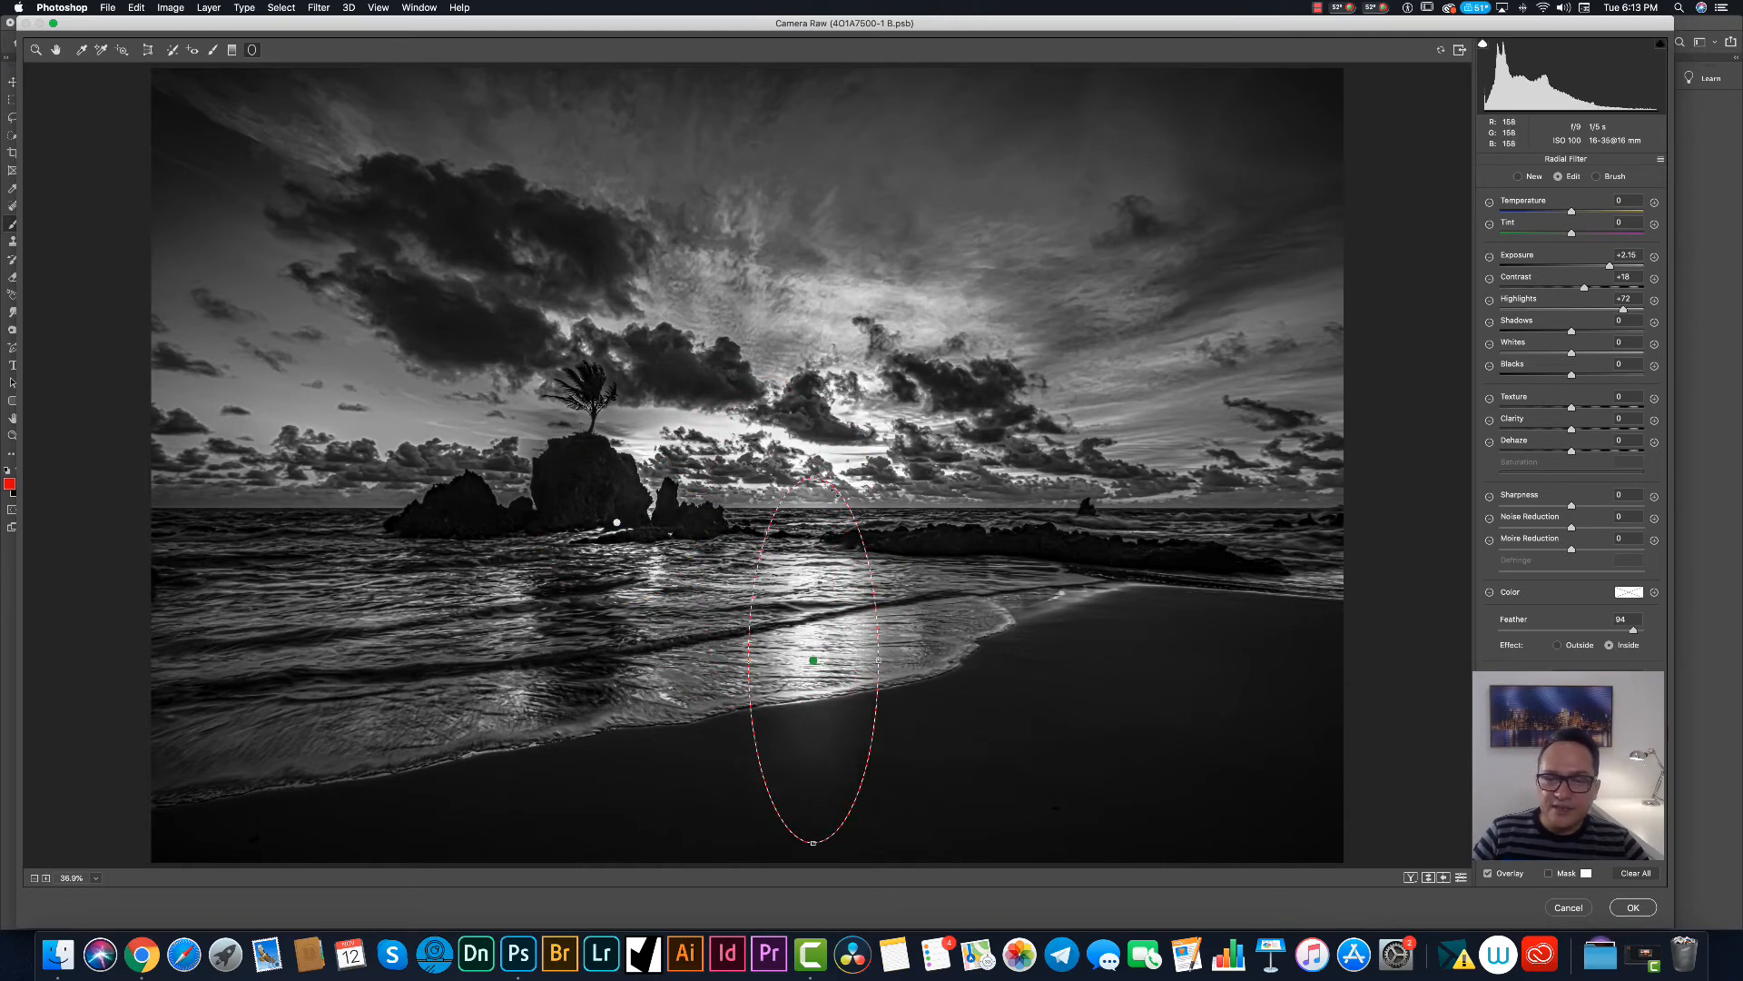
{"action": "left_click_drag", "start_coordinate": [822, 471], "coordinate": [781, 490]}
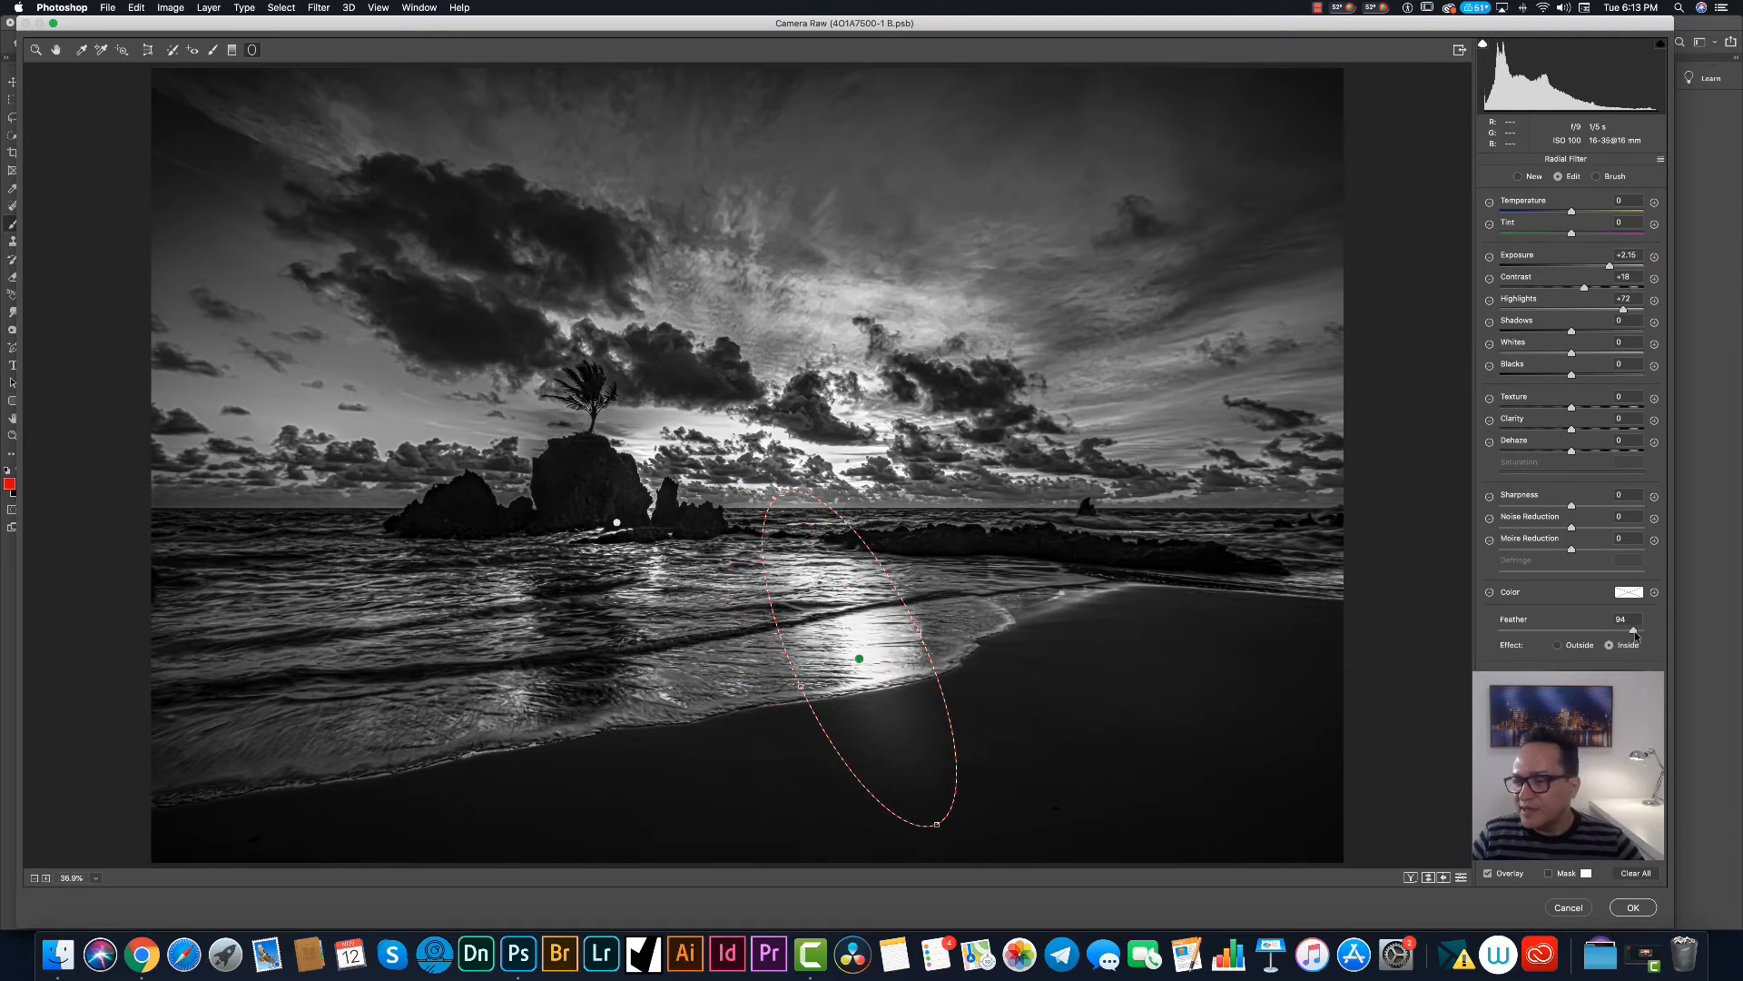
{"action": "left_click", "coordinate": [1639, 632]}
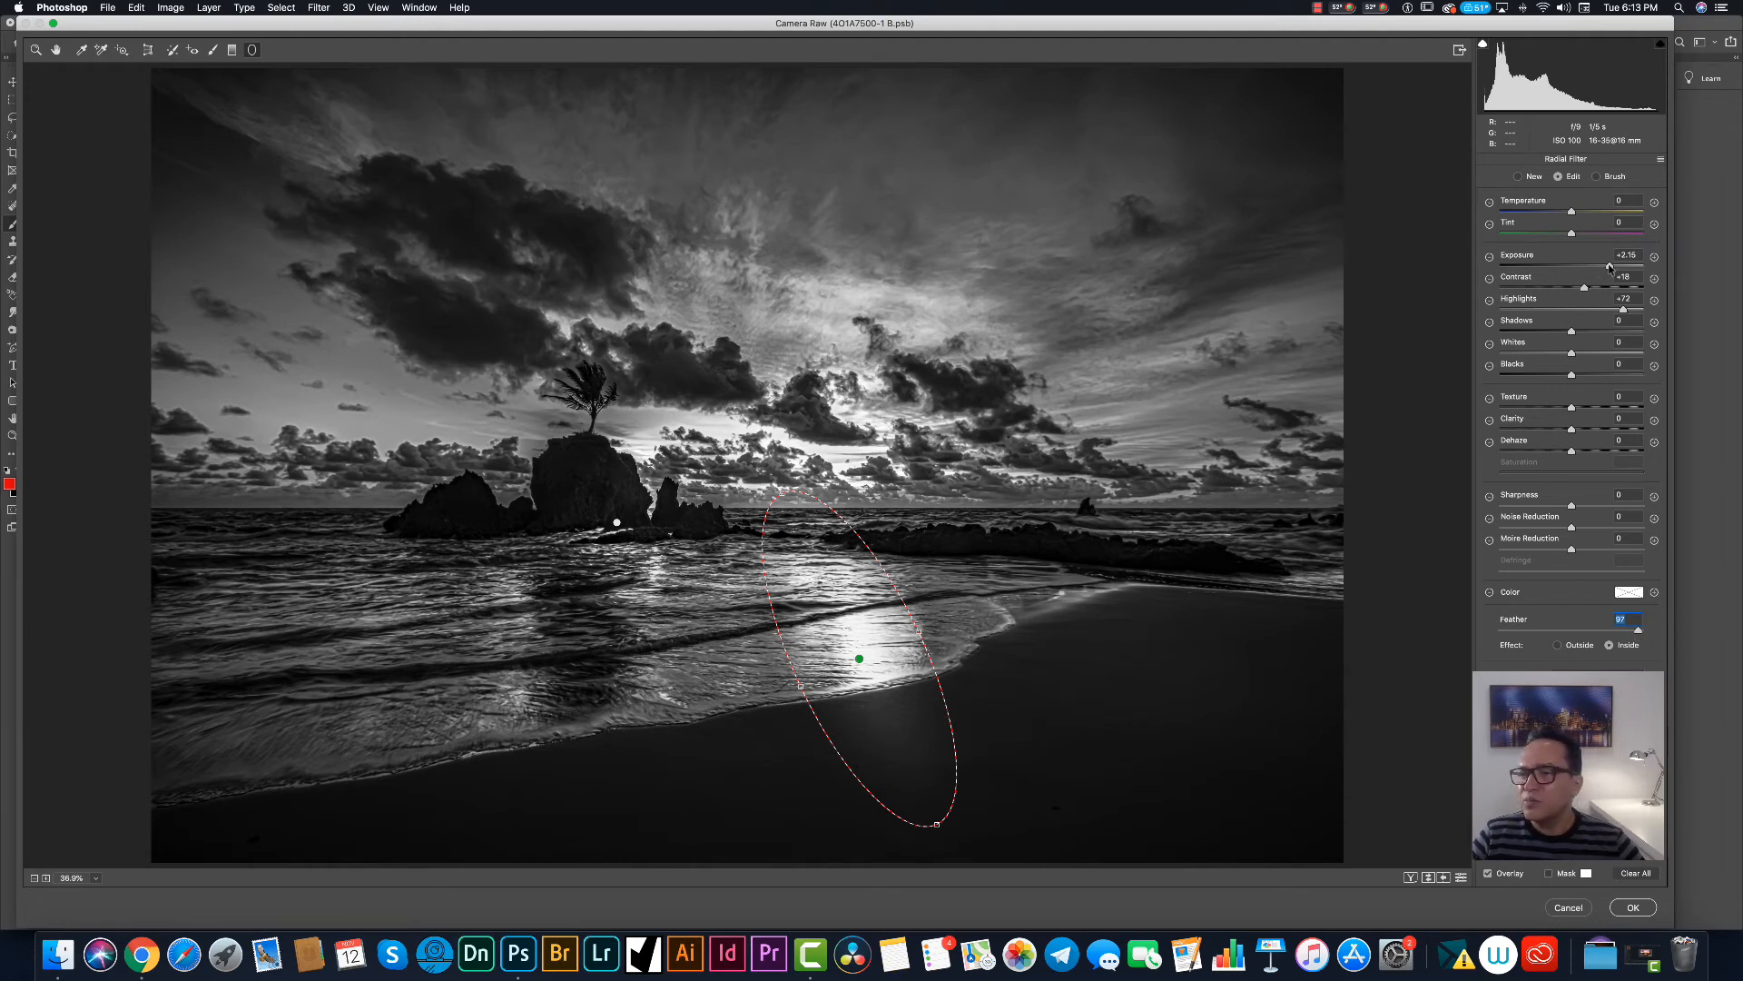
{"action": "left_click_drag", "start_coordinate": [1598, 266], "coordinate": [1590, 269]}
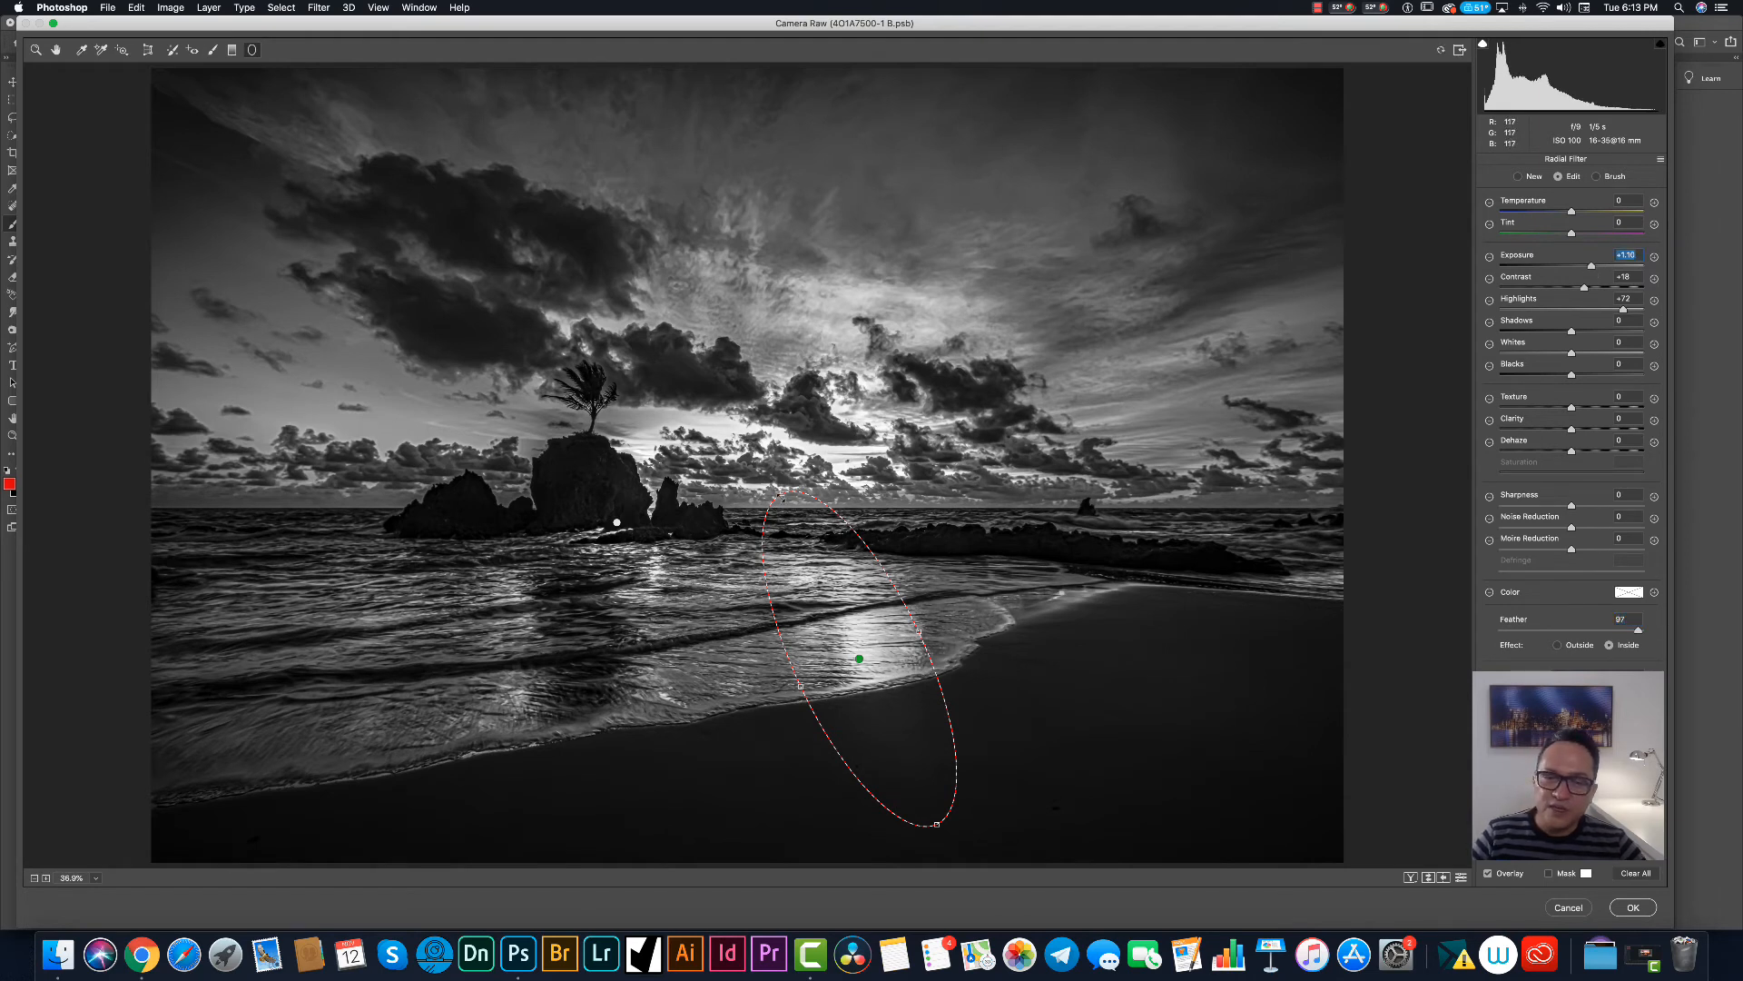
{"action": "left_click_drag", "start_coordinate": [815, 582], "coordinate": [832, 596]}
Duplicate the tilted radial filter over the sun's reflection.
{"action": "right_click", "coordinate": [880, 624]}
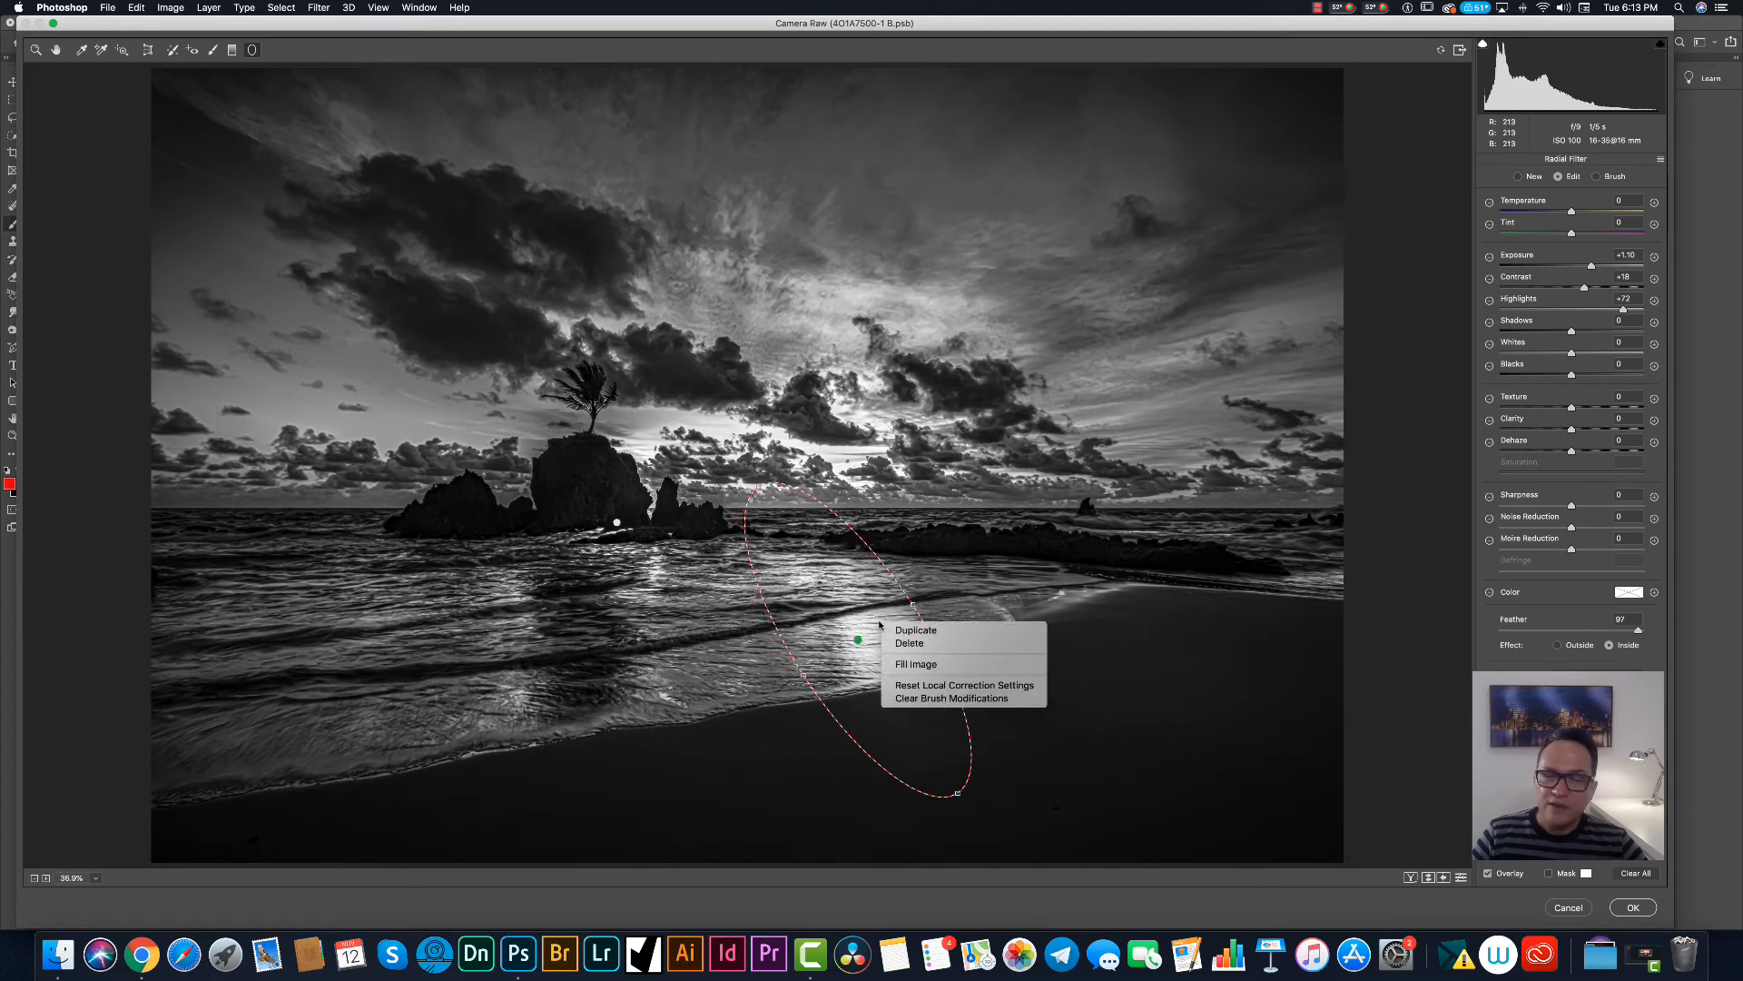
{"action": "left_click", "coordinate": [905, 630]}
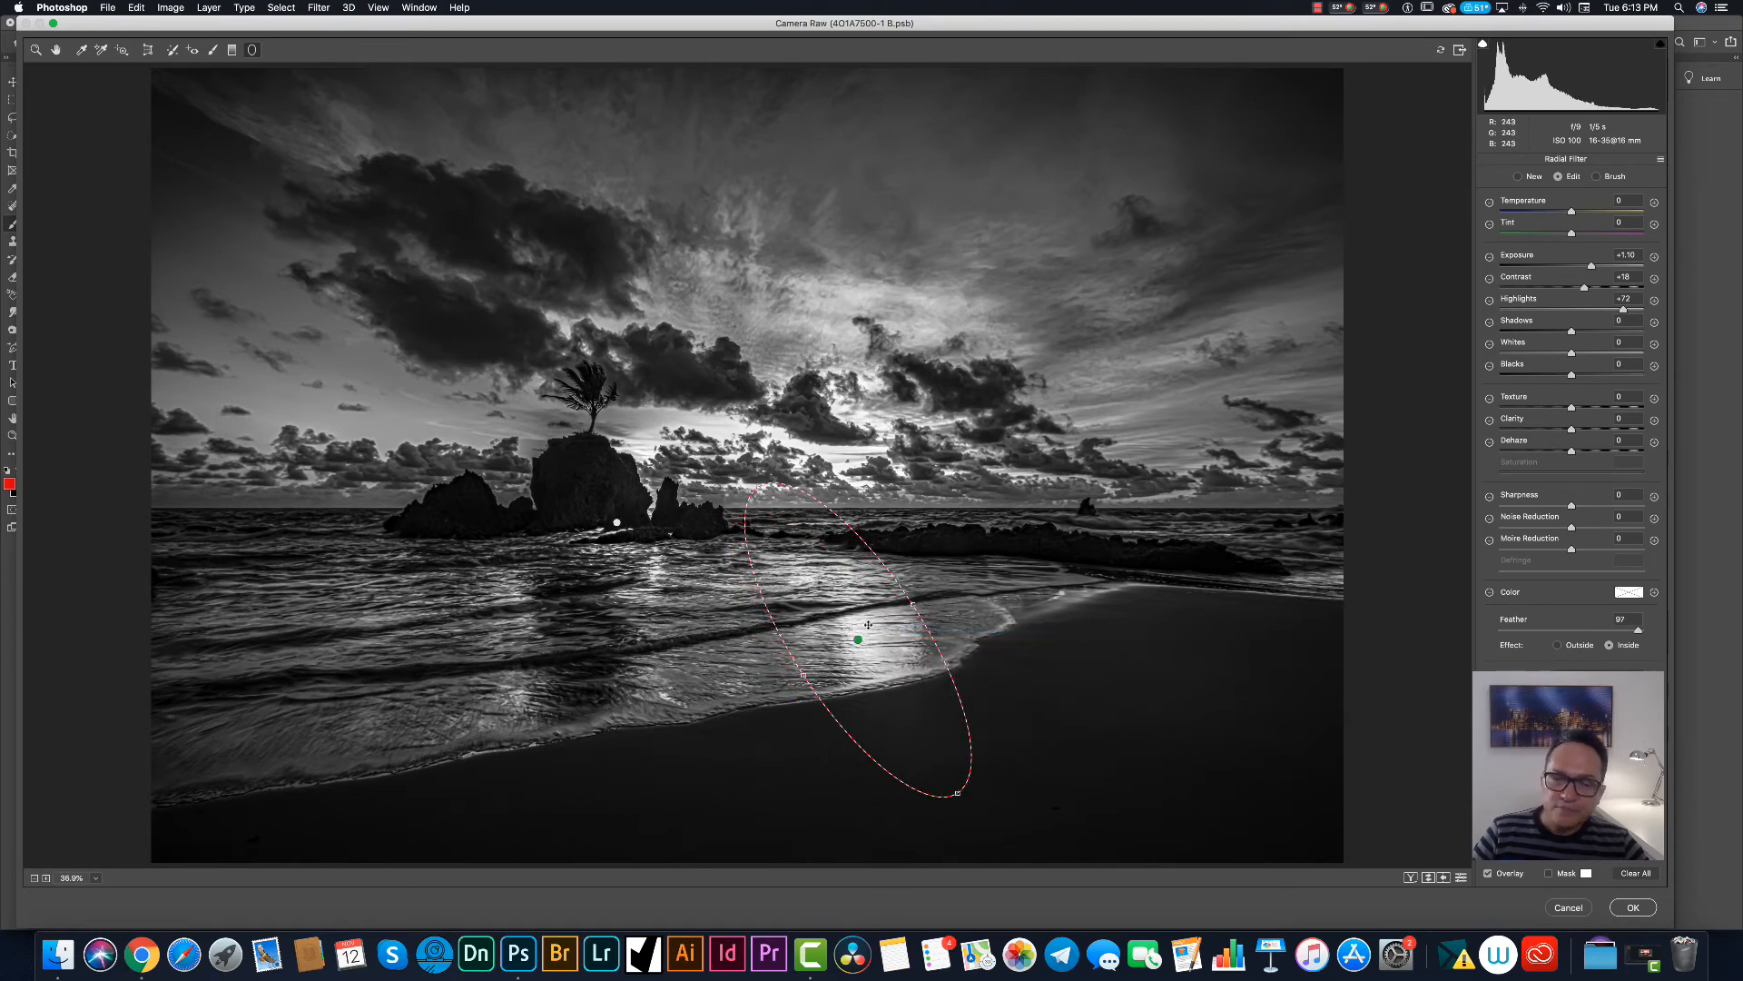
Move the duplicated radial filter over the water between the rocks and the sun's reflection, make it steeper and set Exposure to +1.35.
{"action": "left_click_drag", "start_coordinate": [858, 646], "coordinate": [705, 684]}
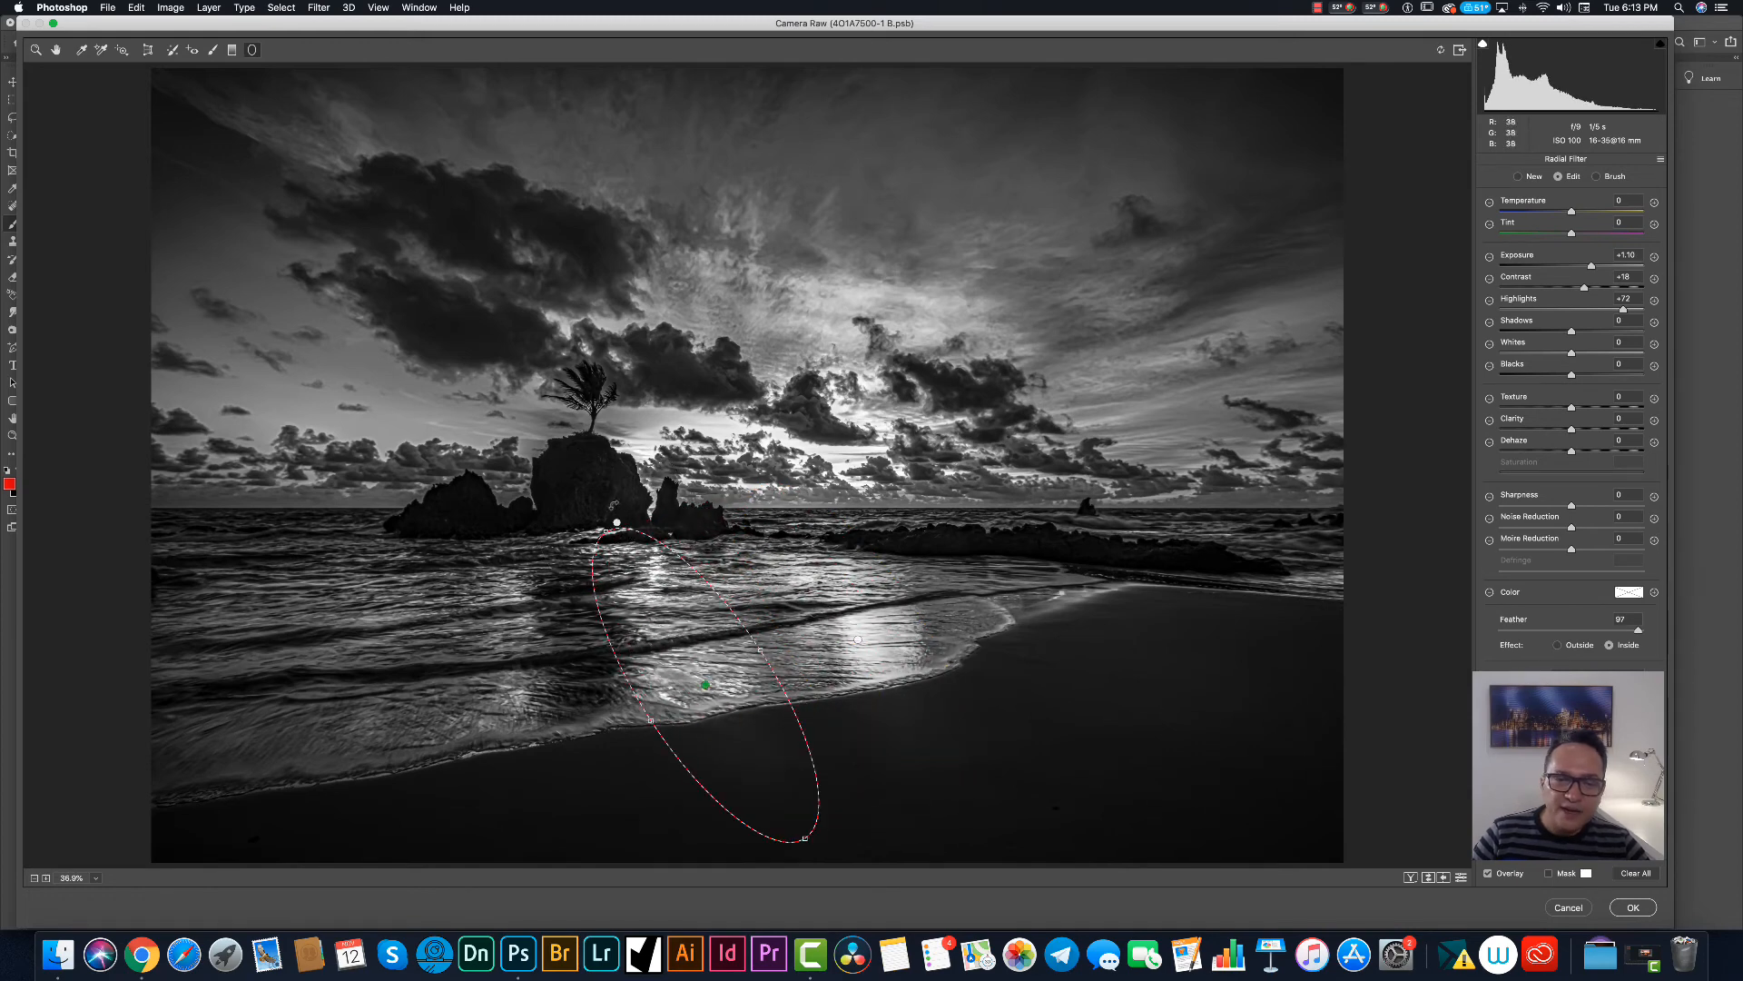
{"action": "left_click_drag", "start_coordinate": [614, 505], "coordinate": [678, 590]}
{"action": "left_click_drag", "start_coordinate": [758, 797], "coordinate": [770, 852]}
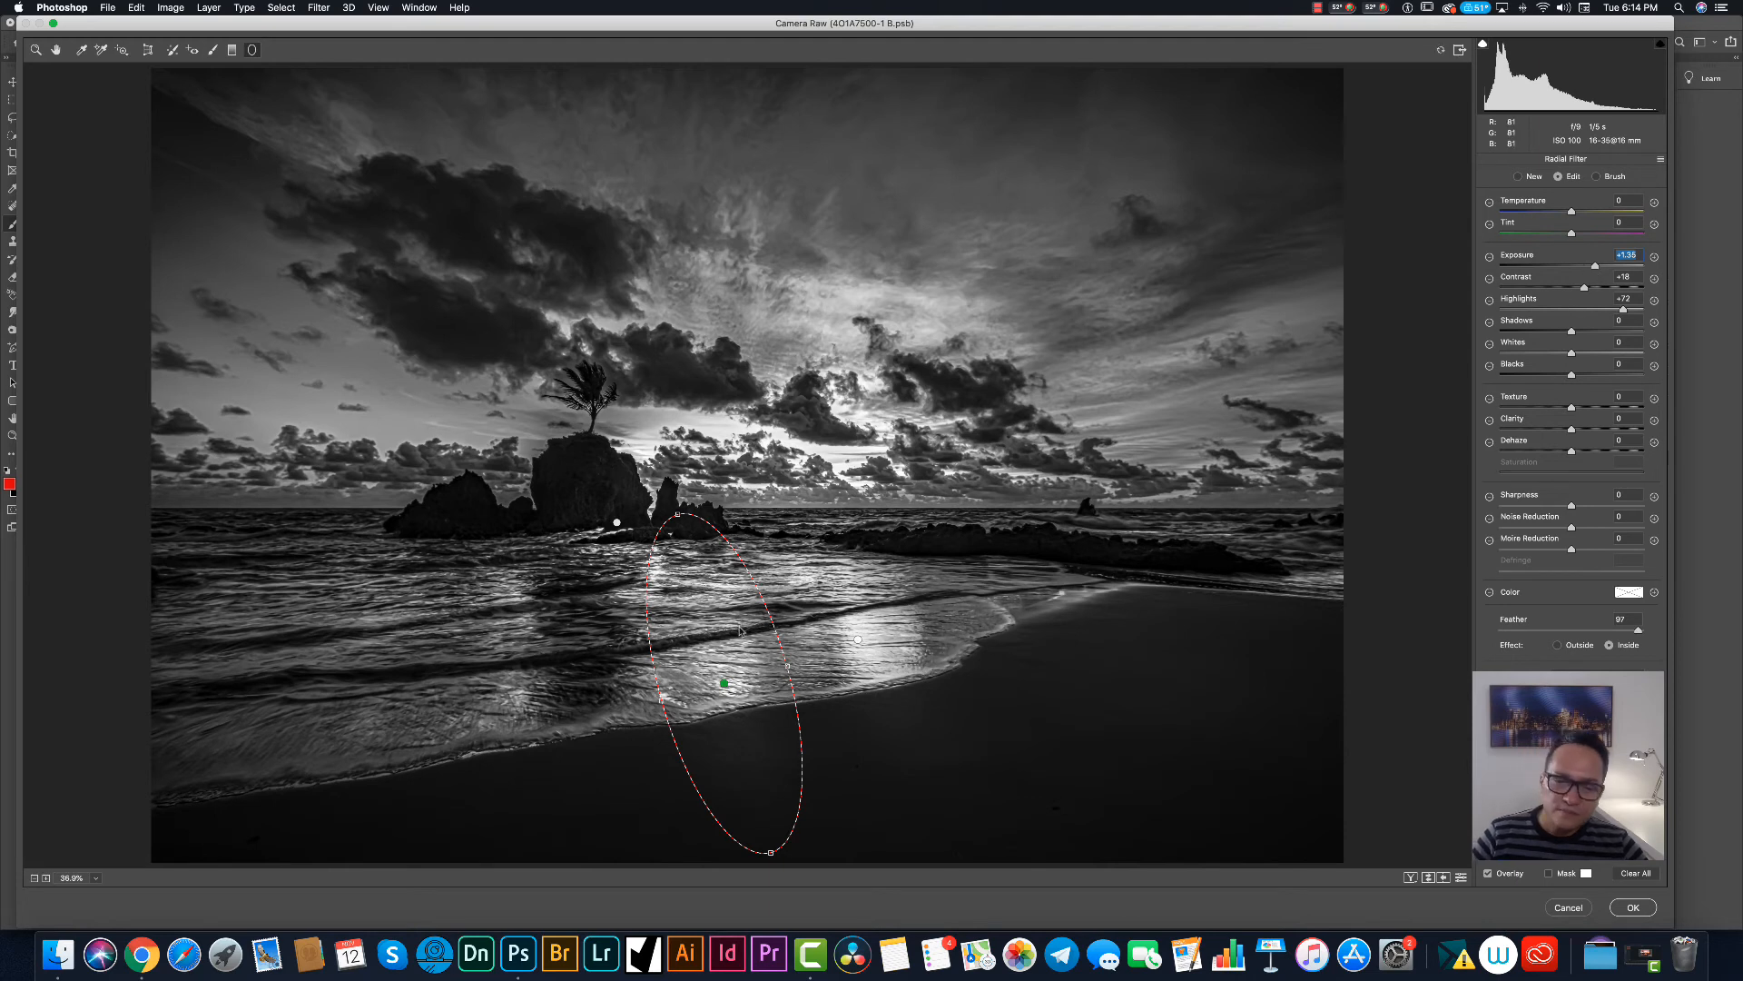
{"action": "left_click_drag", "start_coordinate": [742, 631], "coordinate": [745, 647]}
Lengthen the original tilted radial filter over the sun's reflection and shift it slightly down toward the sand.
{"action": "left_click", "coordinate": [858, 640]}
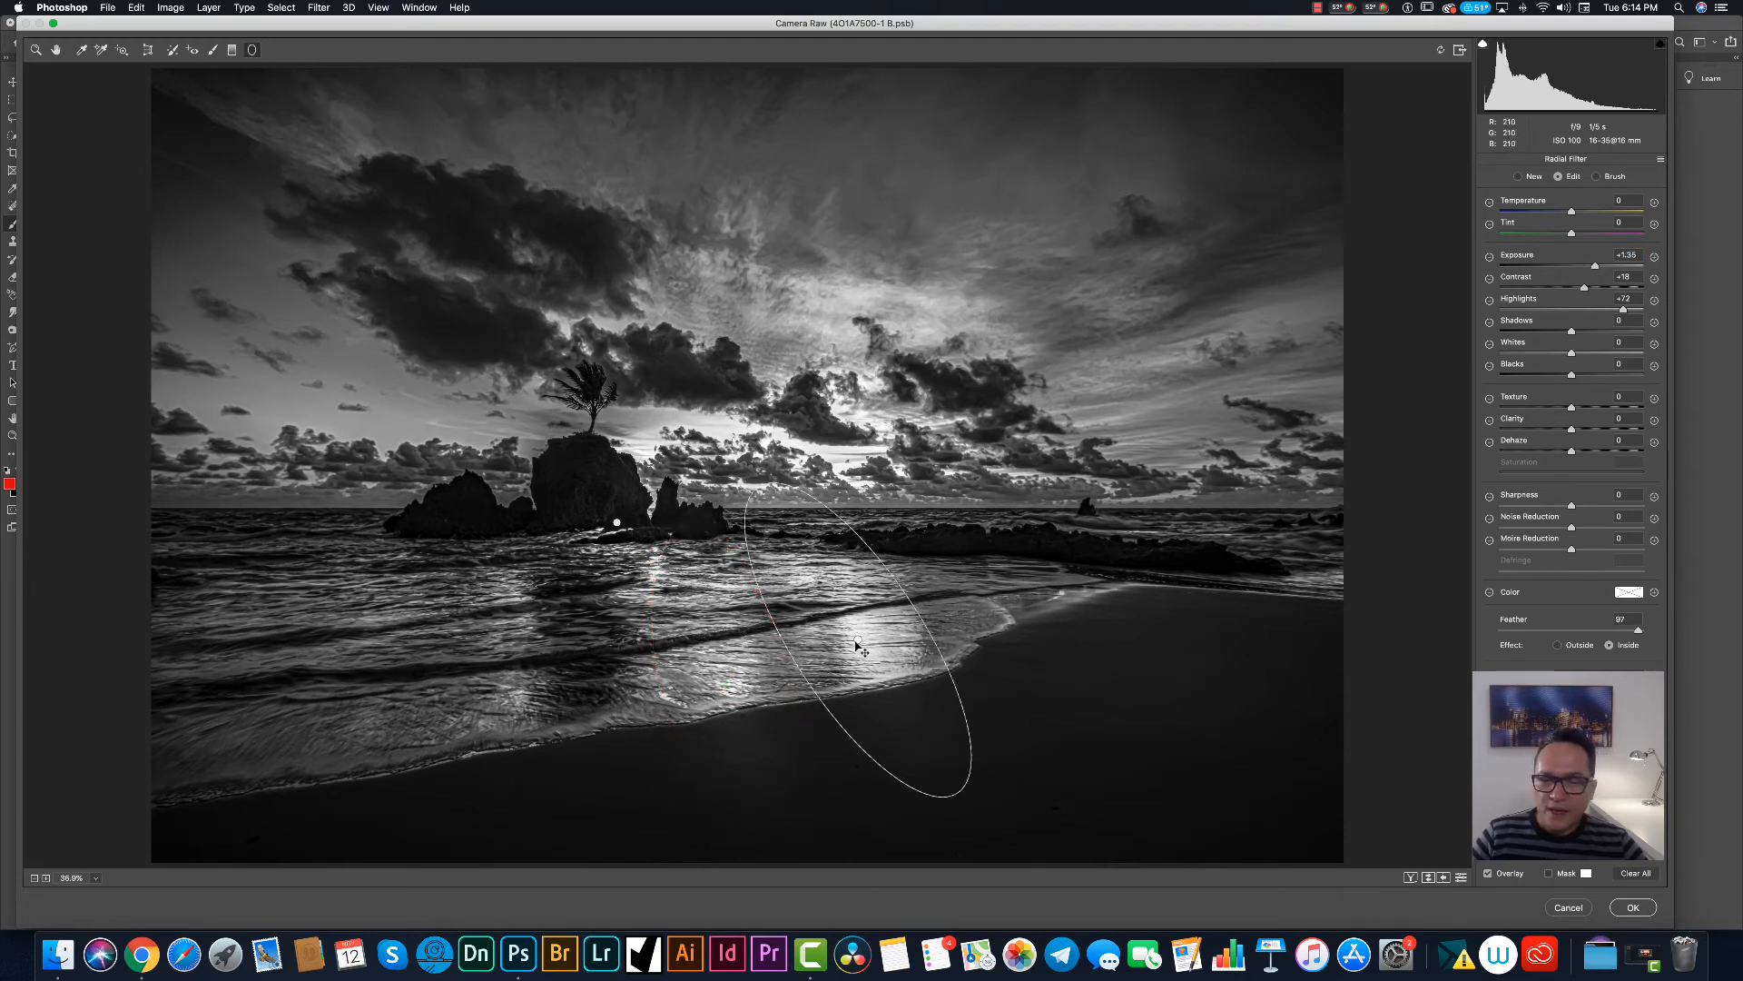
{"action": "left_click_drag", "start_coordinate": [960, 794], "coordinate": [977, 823]}
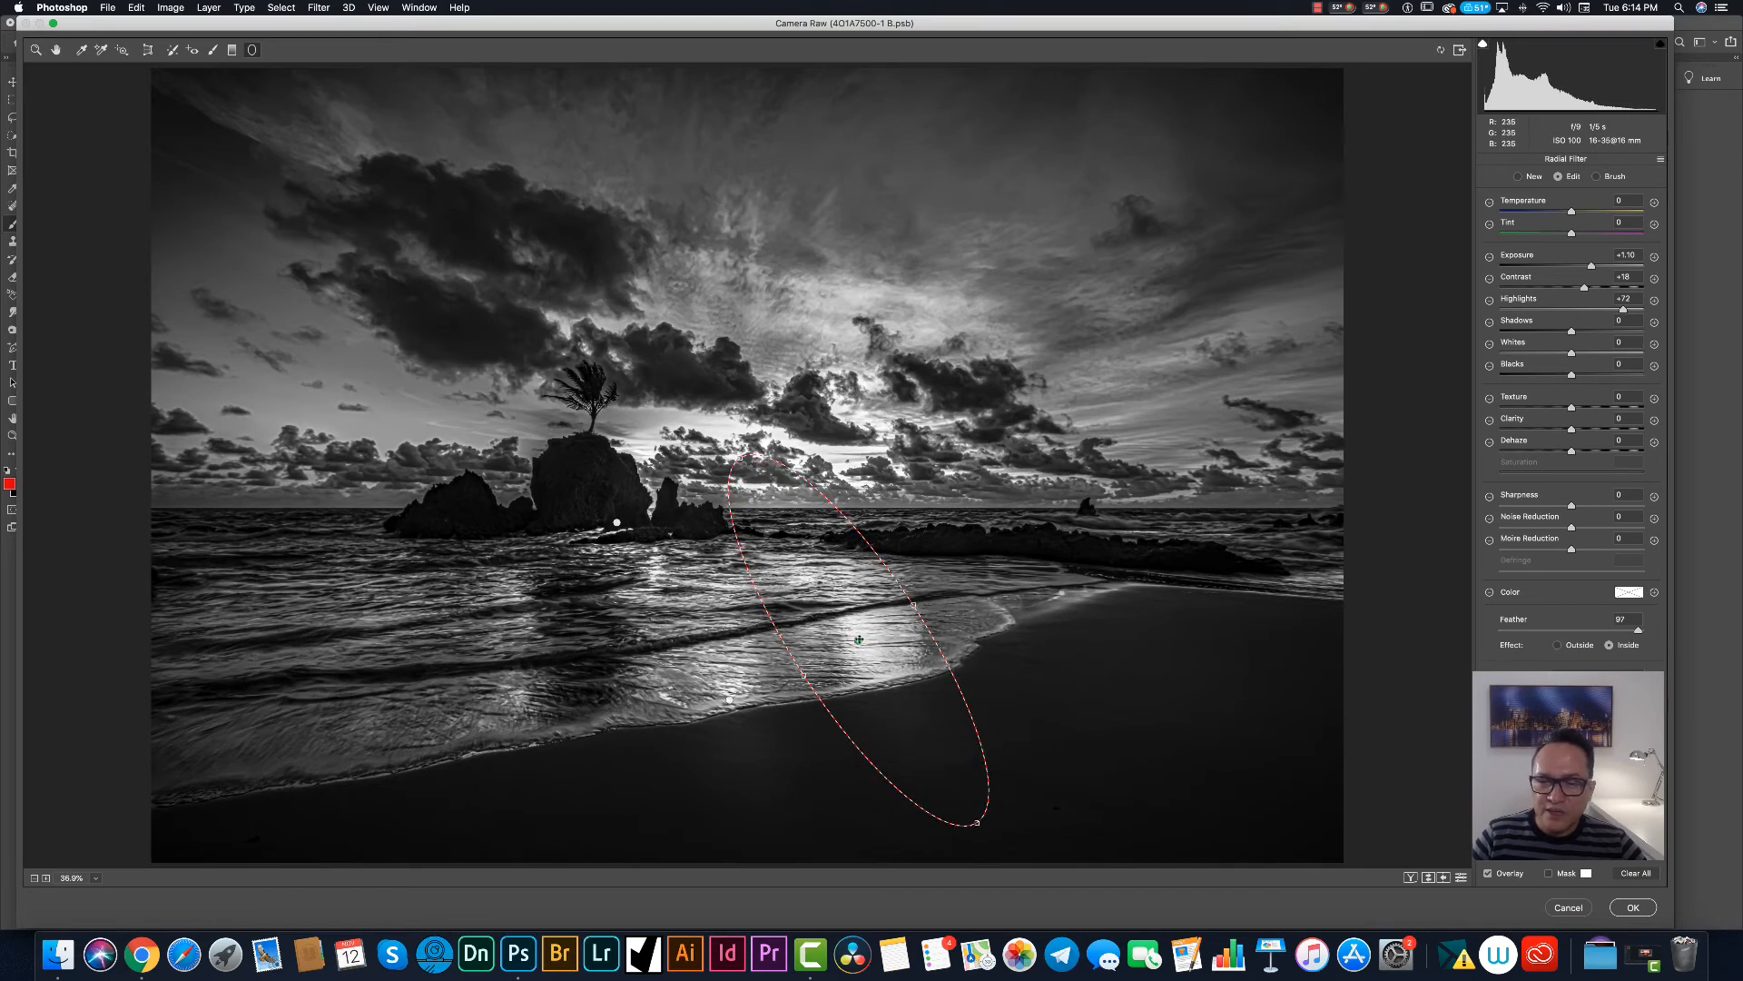
{"action": "left_click_drag", "start_coordinate": [858, 639], "coordinate": [871, 660]}
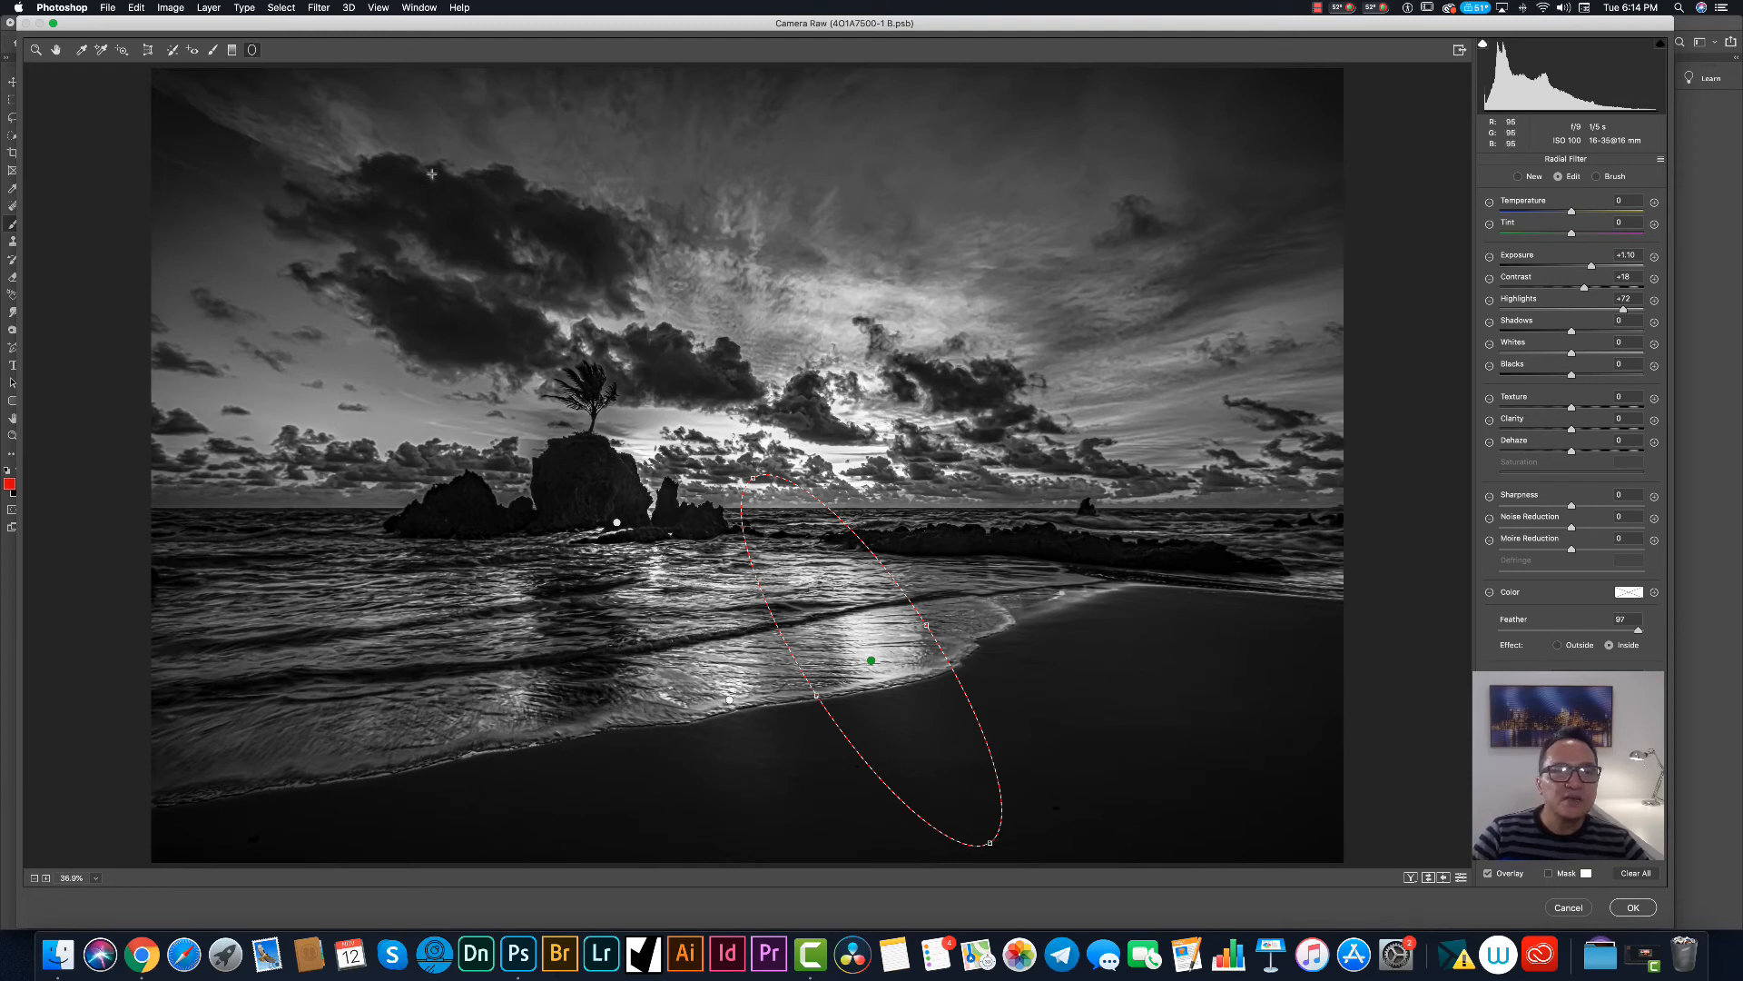
Add a long, flat radial filter, thicken and tilt it slightly, and center it over the low rock reef near the horizon.
{"action": "left_click", "coordinate": [1208, 550]}
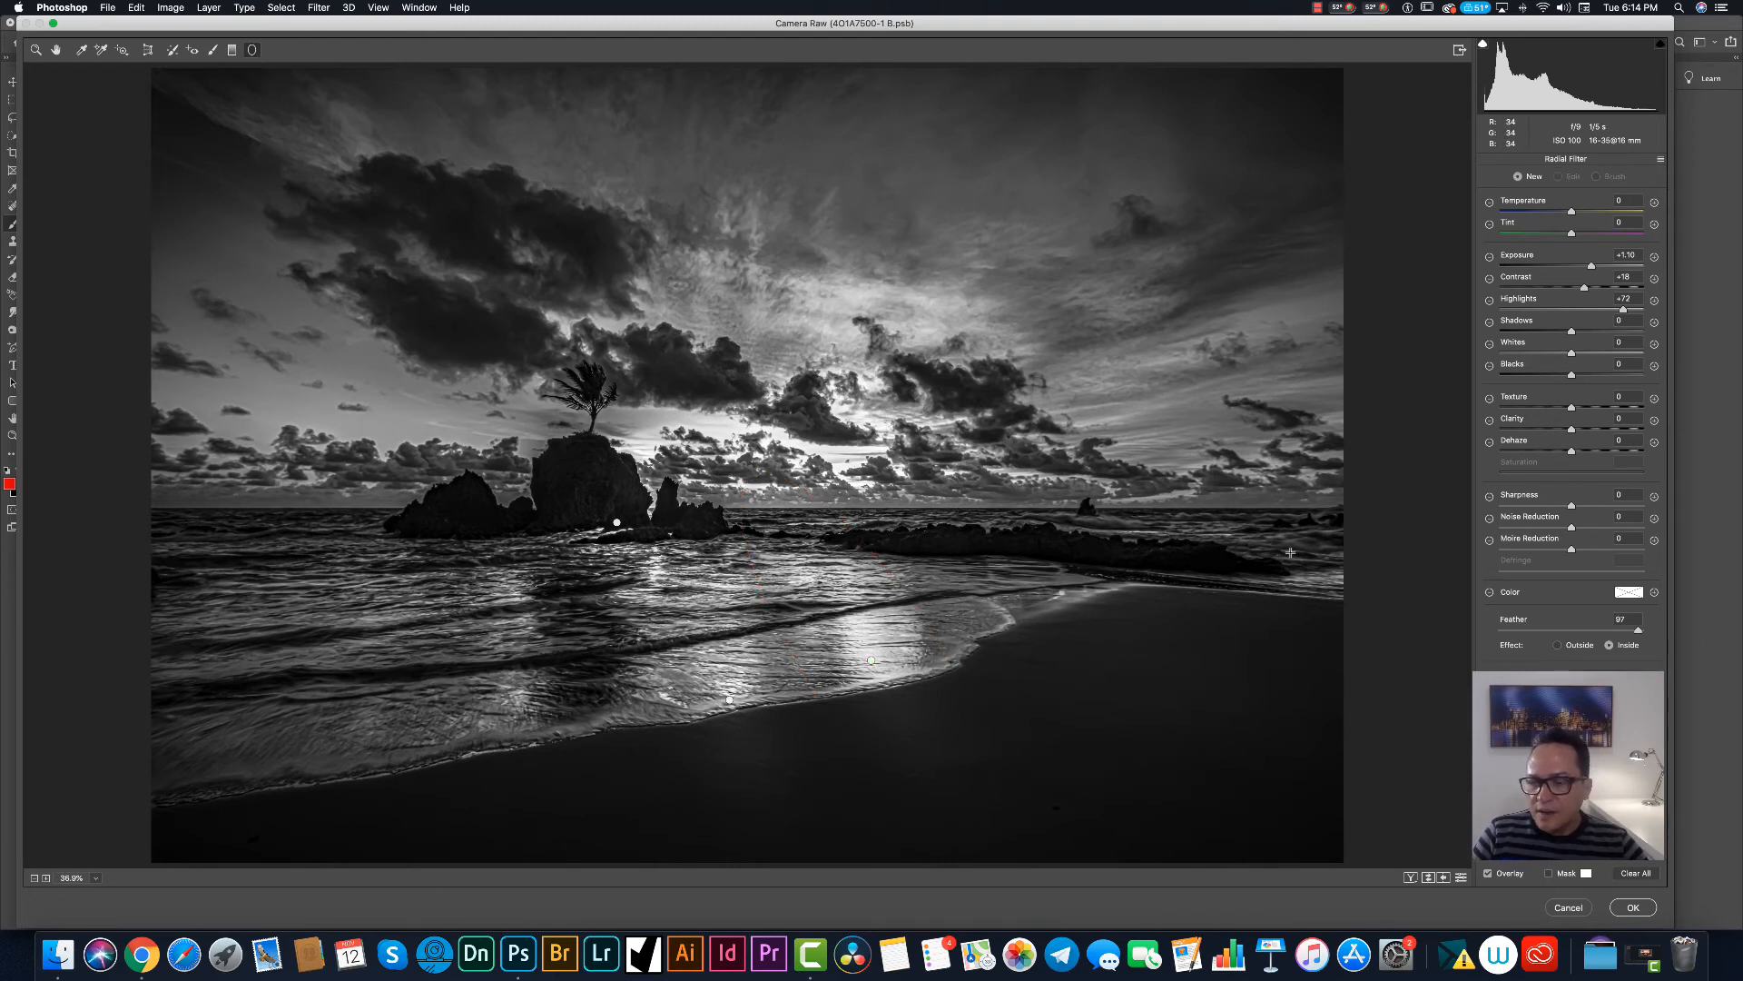
{"action": "left_click_drag", "start_coordinate": [1290, 552], "coordinate": [908, 561]}
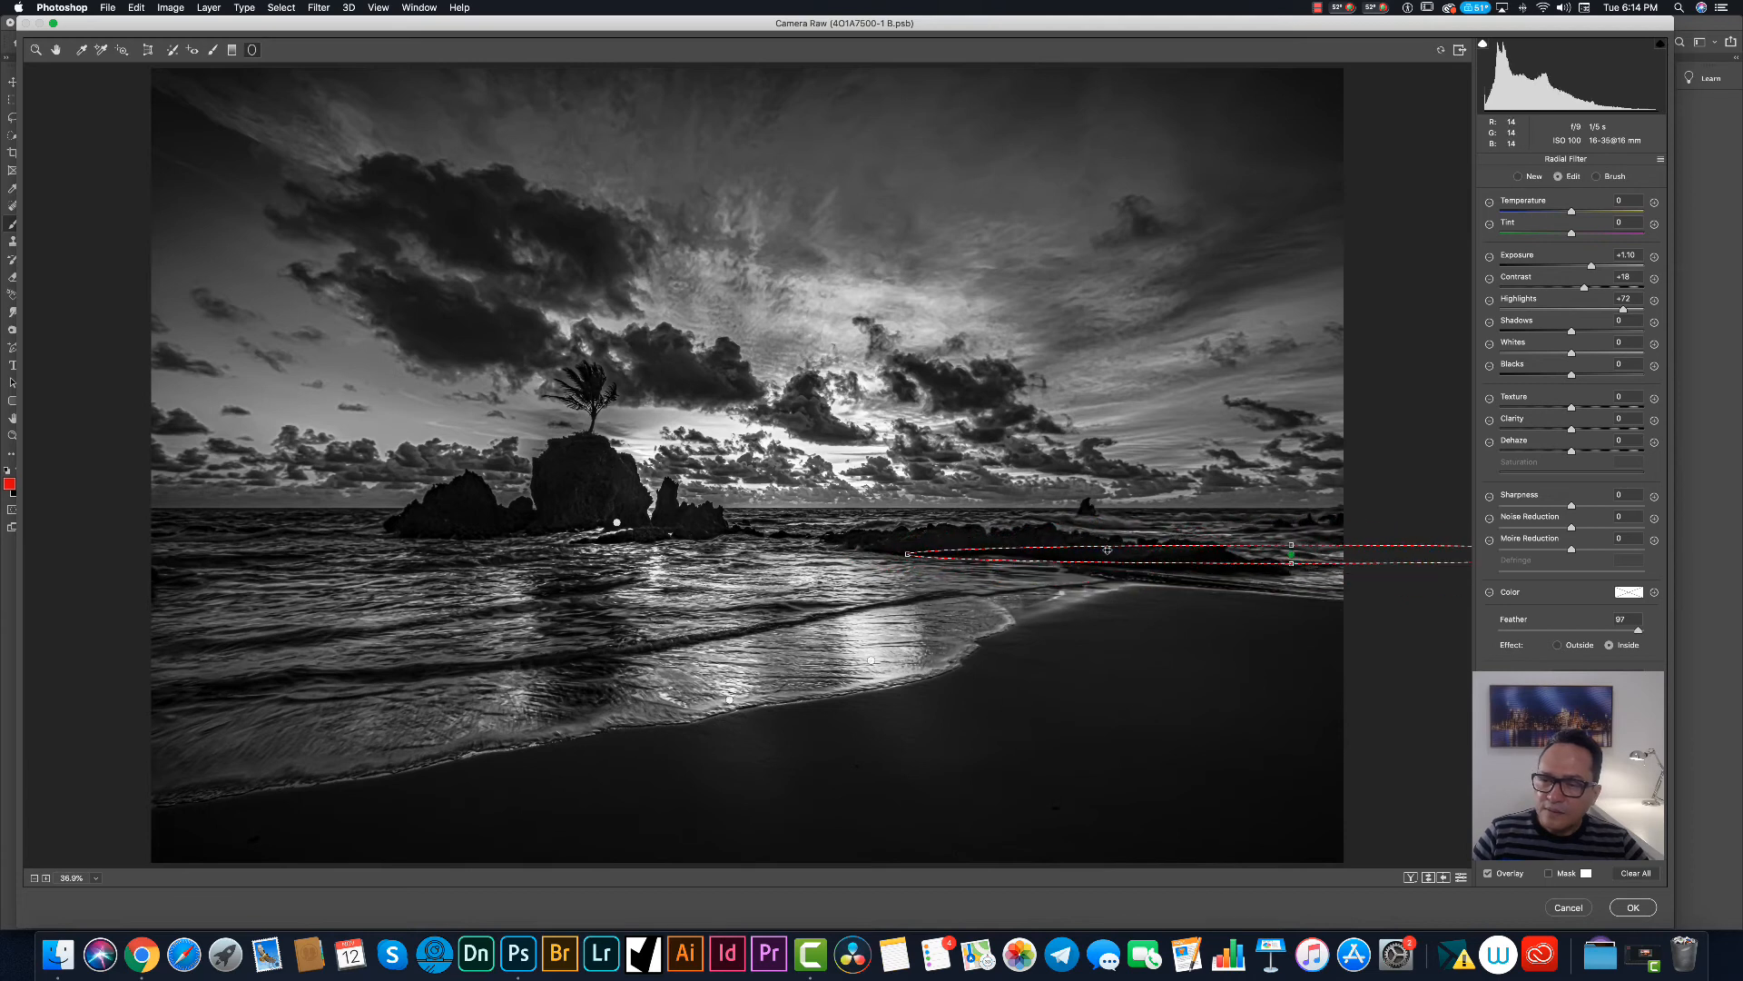
{"action": "left_click_drag", "start_coordinate": [1108, 550], "coordinate": [999, 522]}
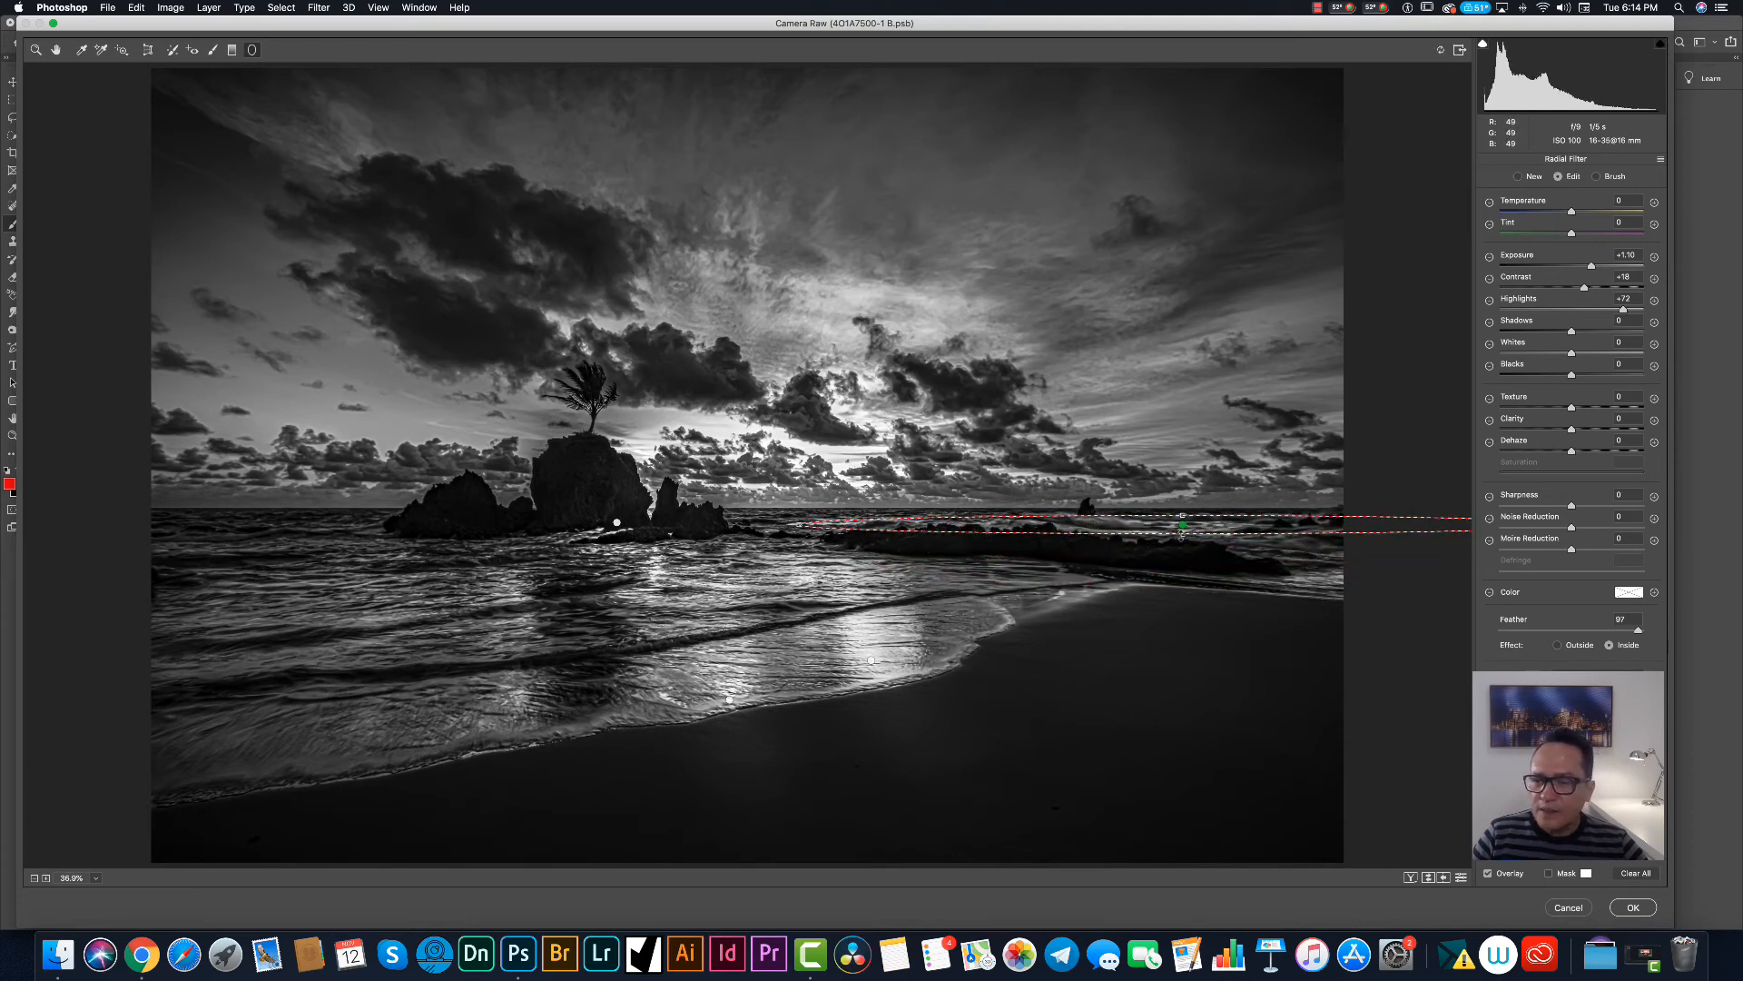
{"action": "left_click_drag", "start_coordinate": [1182, 536], "coordinate": [1182, 546]}
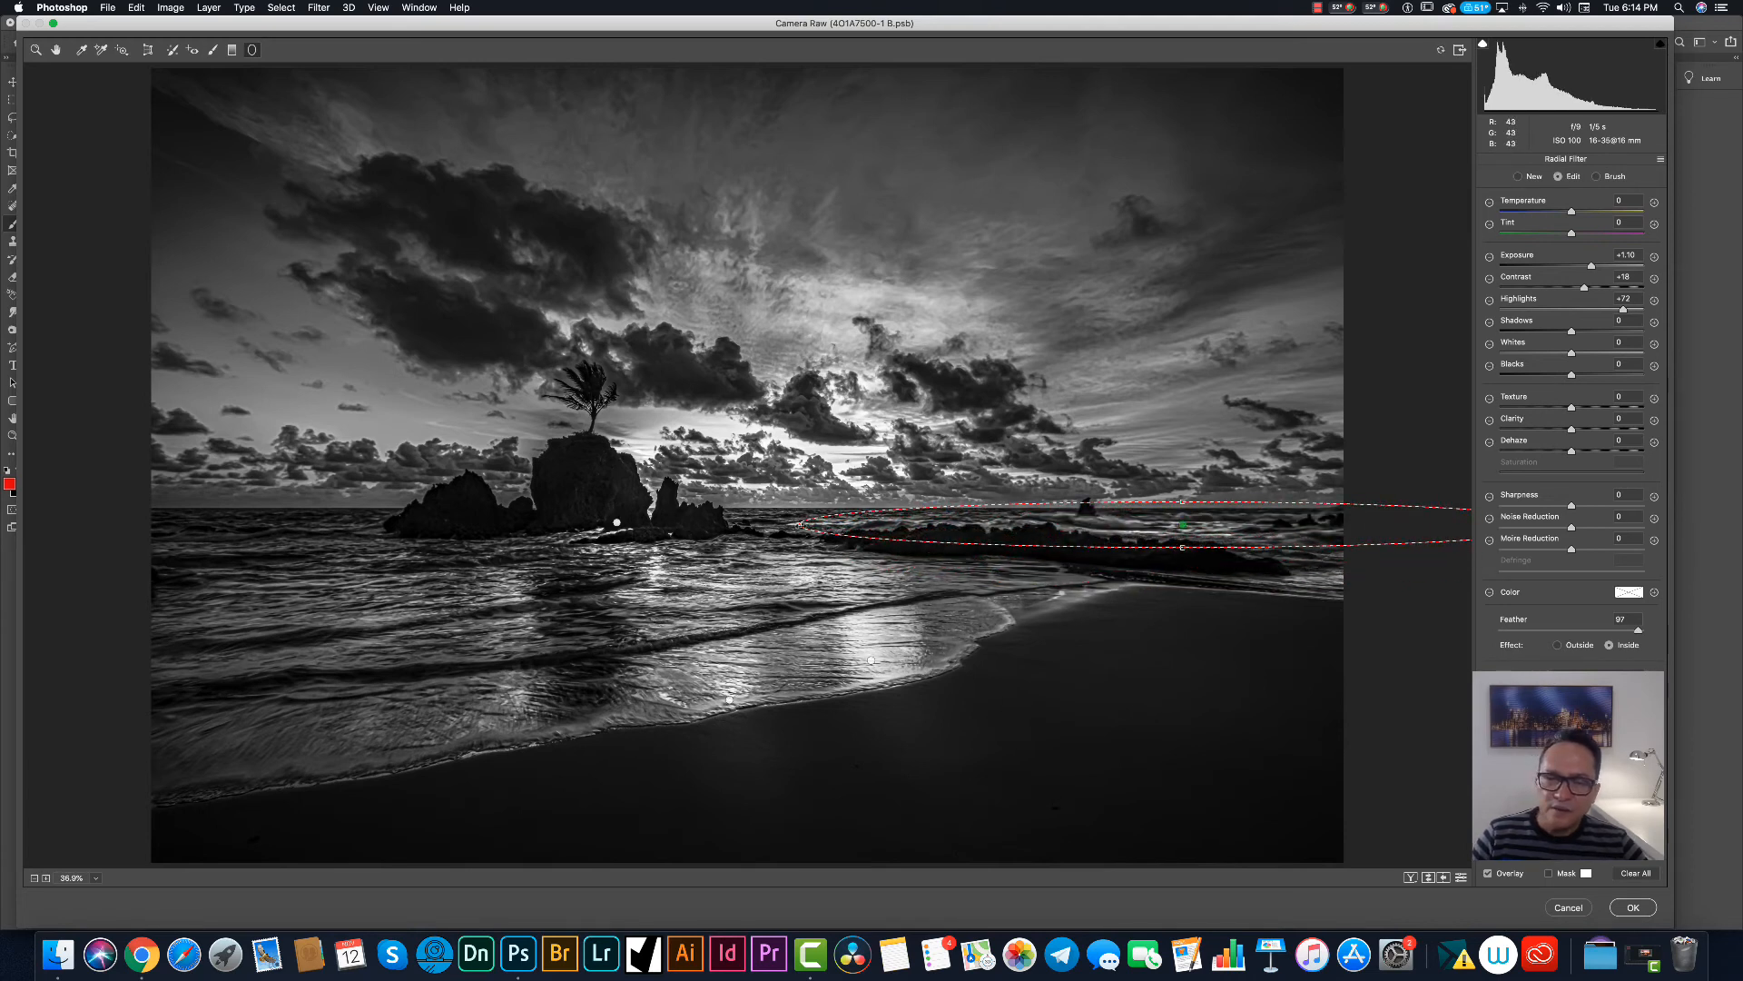
{"action": "left_click_drag", "start_coordinate": [786, 521], "coordinate": [774, 497]}
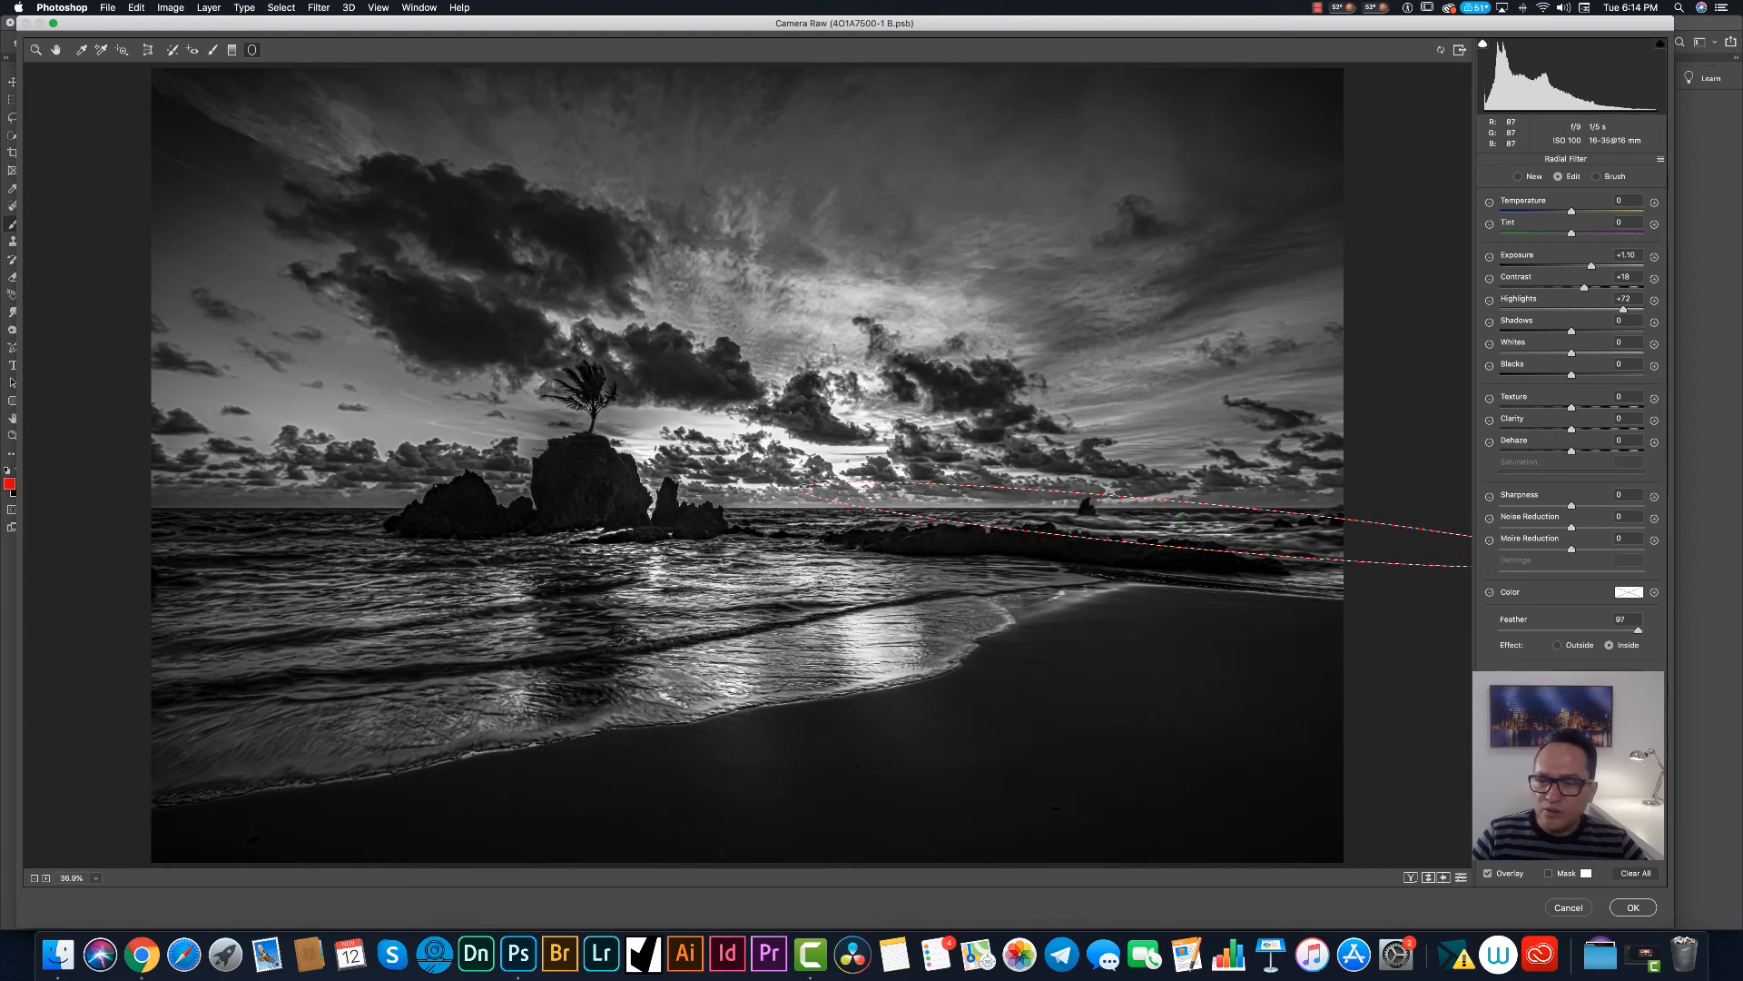
{"action": "left_click_drag", "start_coordinate": [1185, 511], "coordinate": [1059, 548]}
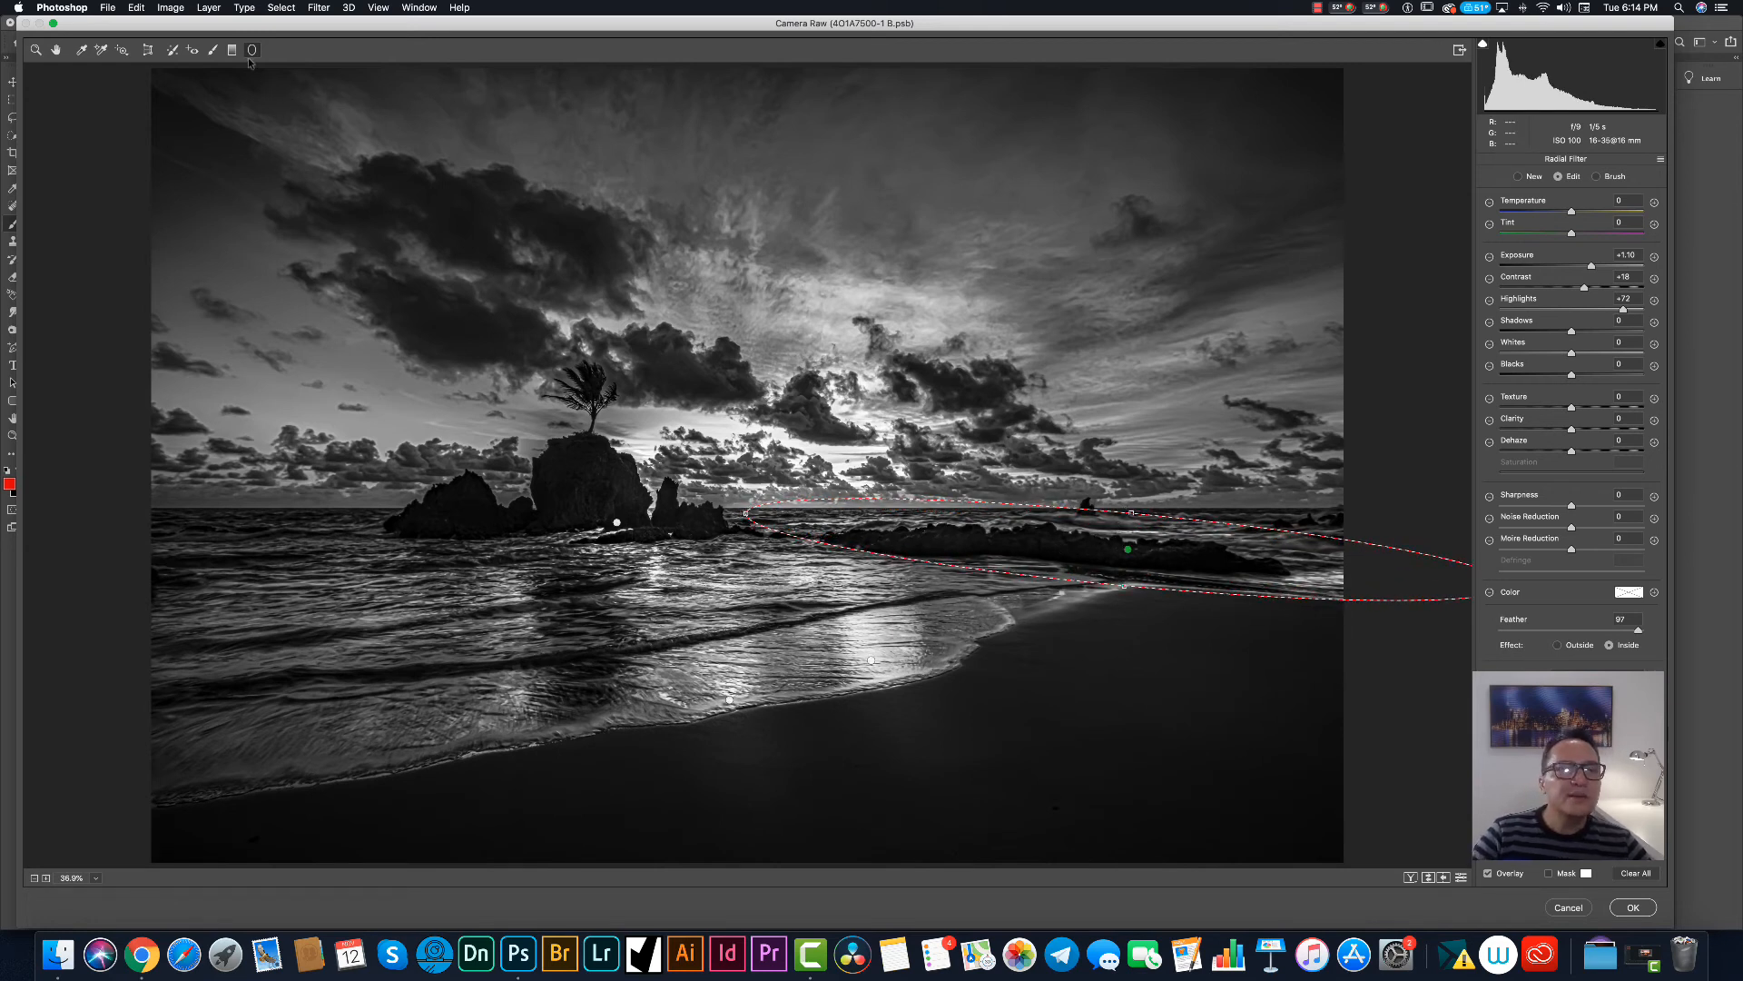
Add a tall, tilted radial filter over the water reflection below the palm rock, and set the middle reflection filter's Highlights to +96.
{"action": "left_click_drag", "start_coordinate": [531, 560], "coordinate": [522, 811]}
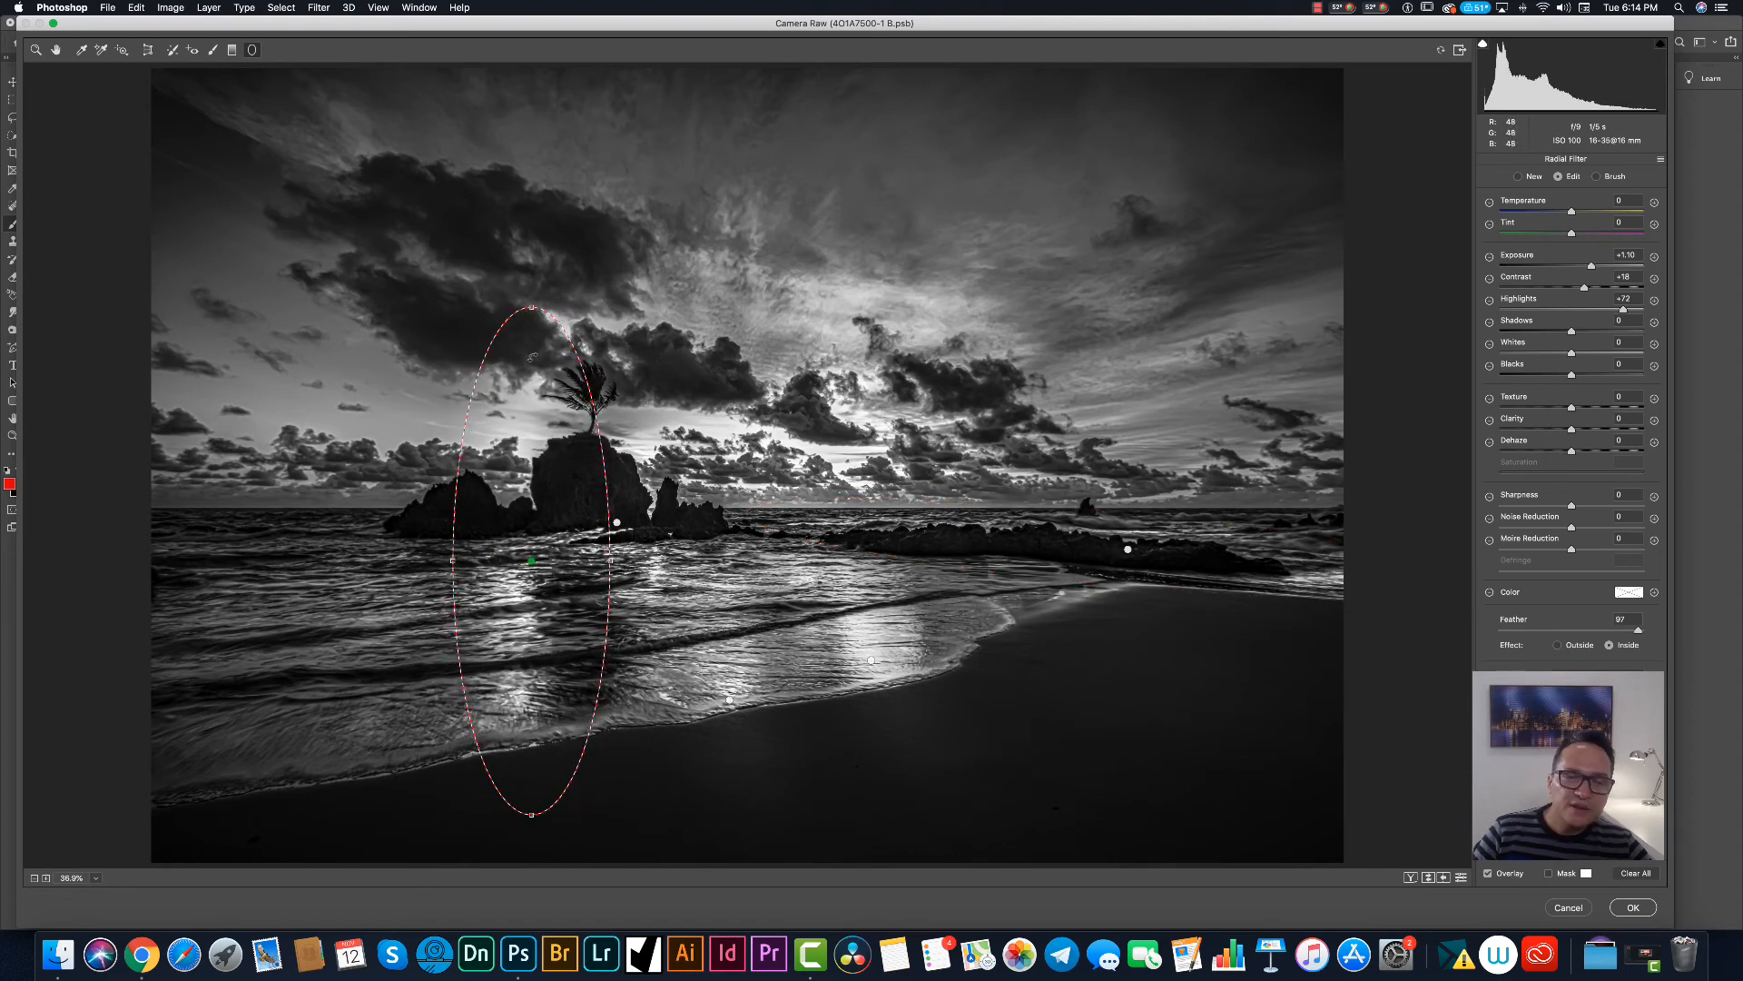
{"action": "left_click_drag", "start_coordinate": [522, 299], "coordinate": [535, 590]}
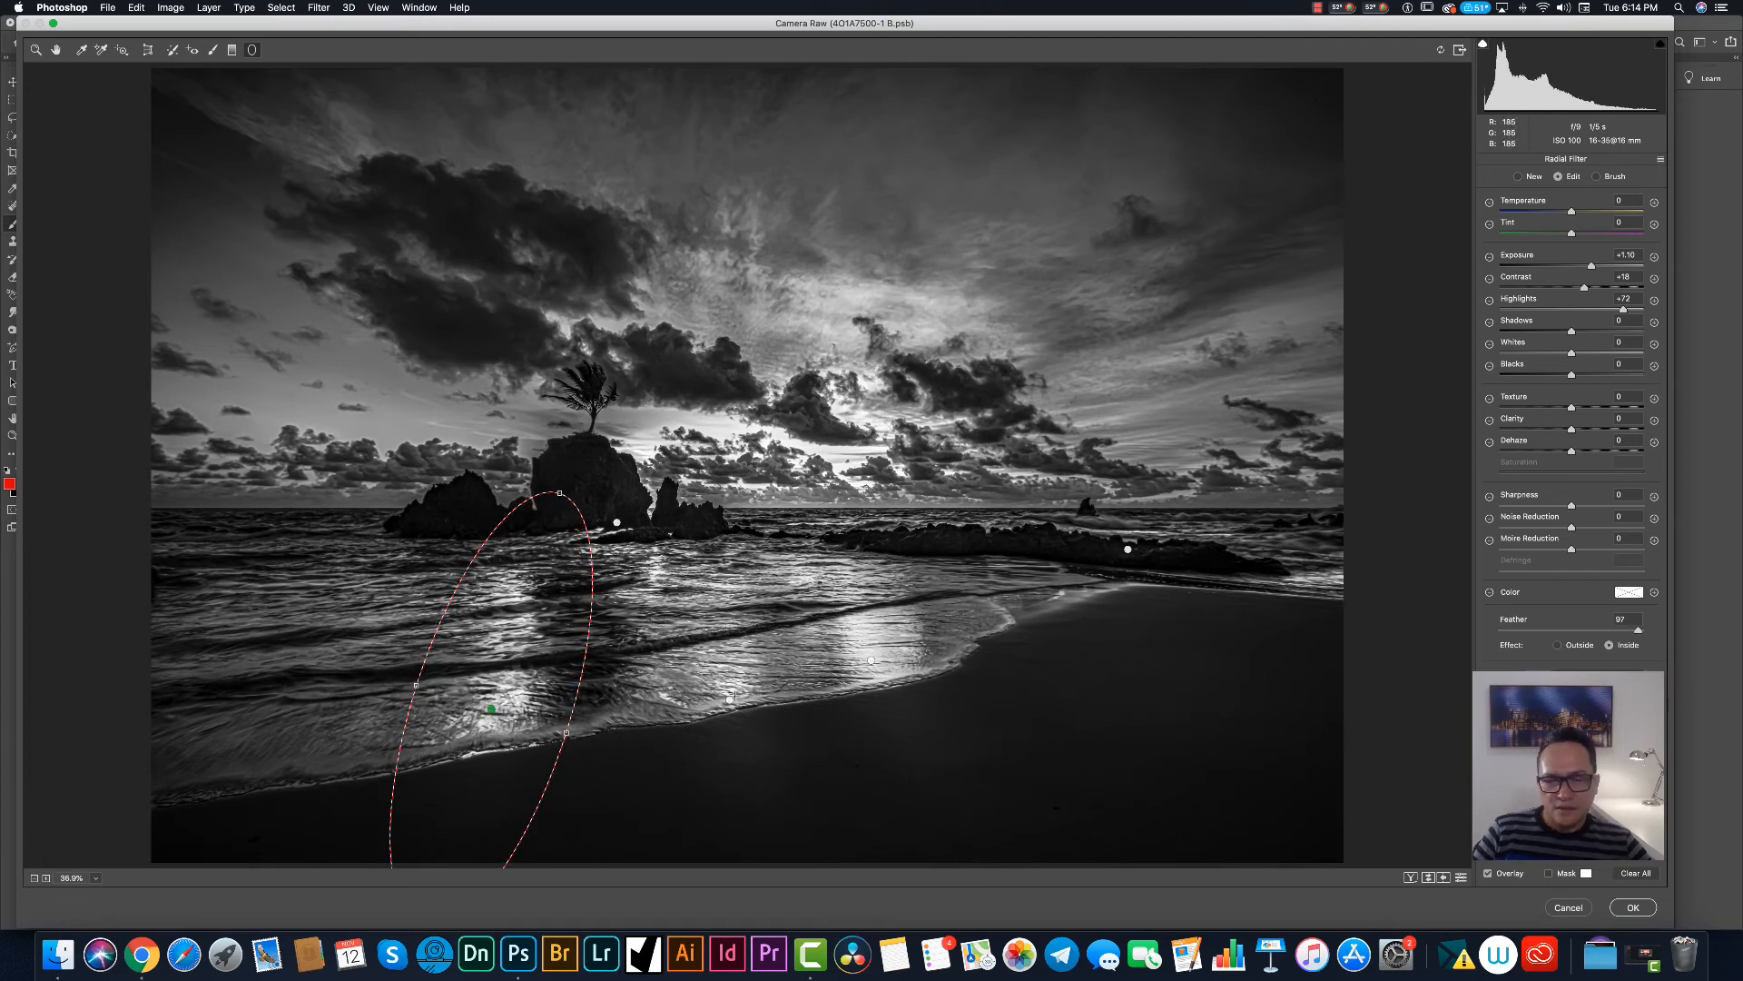
{"action": "left_click_drag", "start_coordinate": [732, 697], "coordinate": [806, 863]}
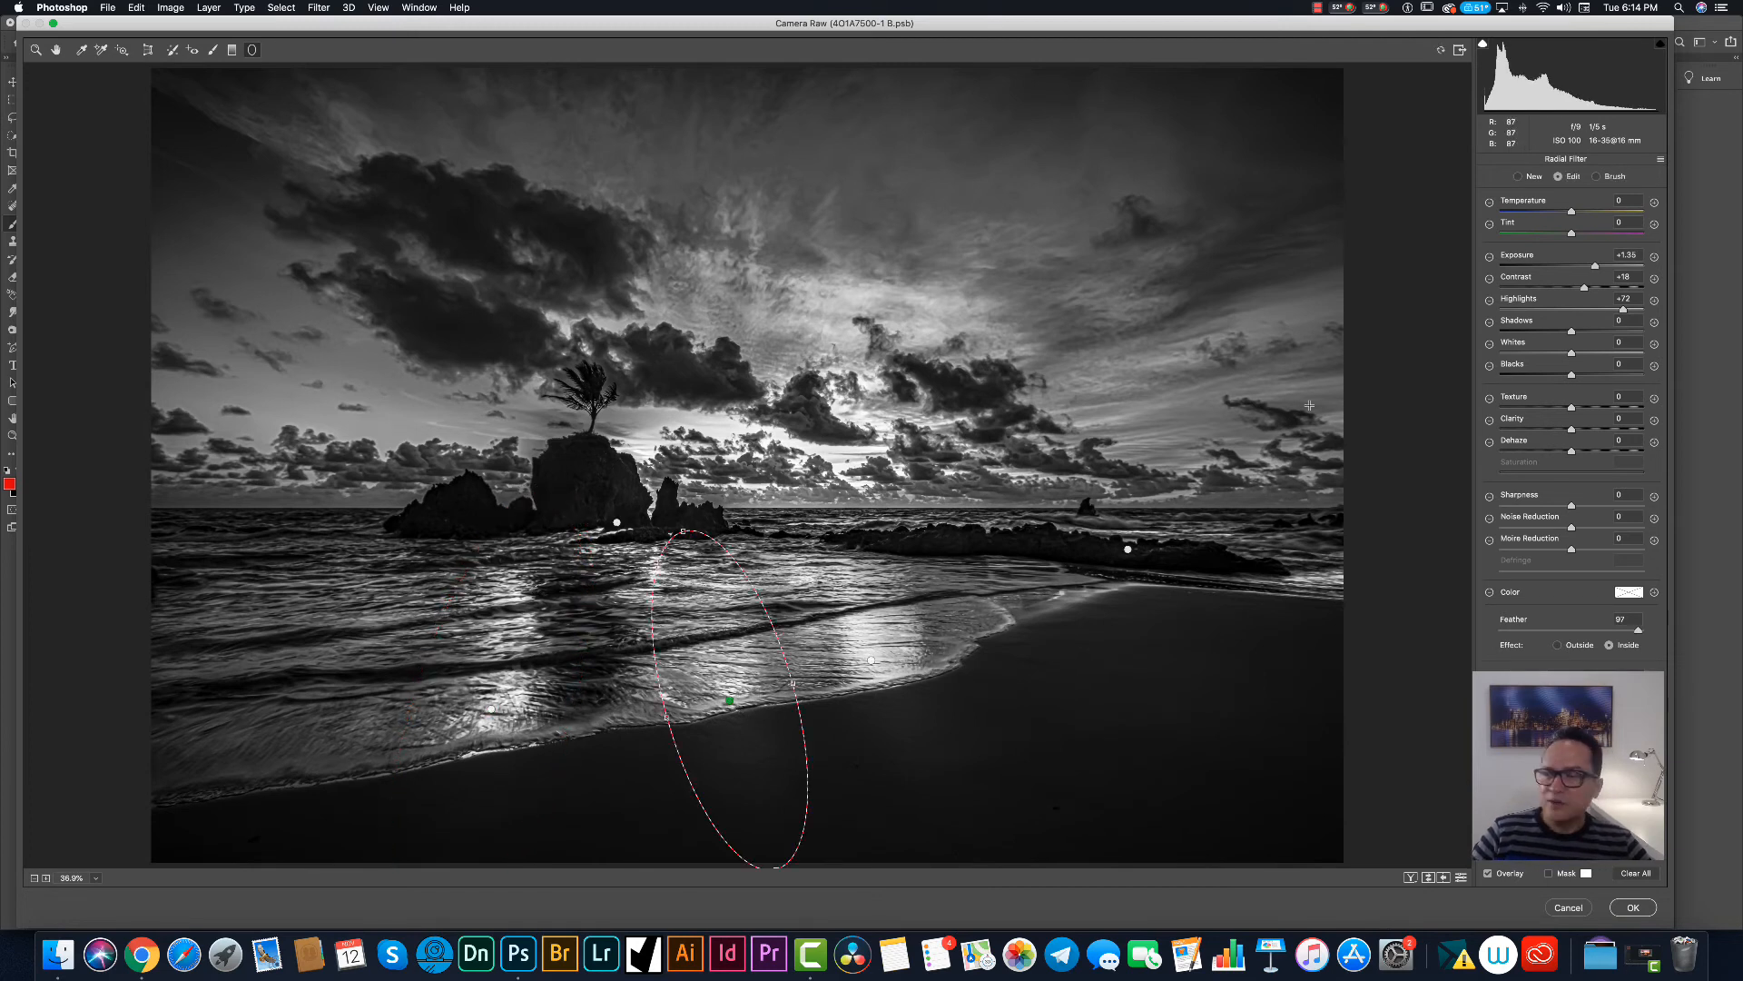
{"action": "left_click", "coordinate": [1641, 310]}
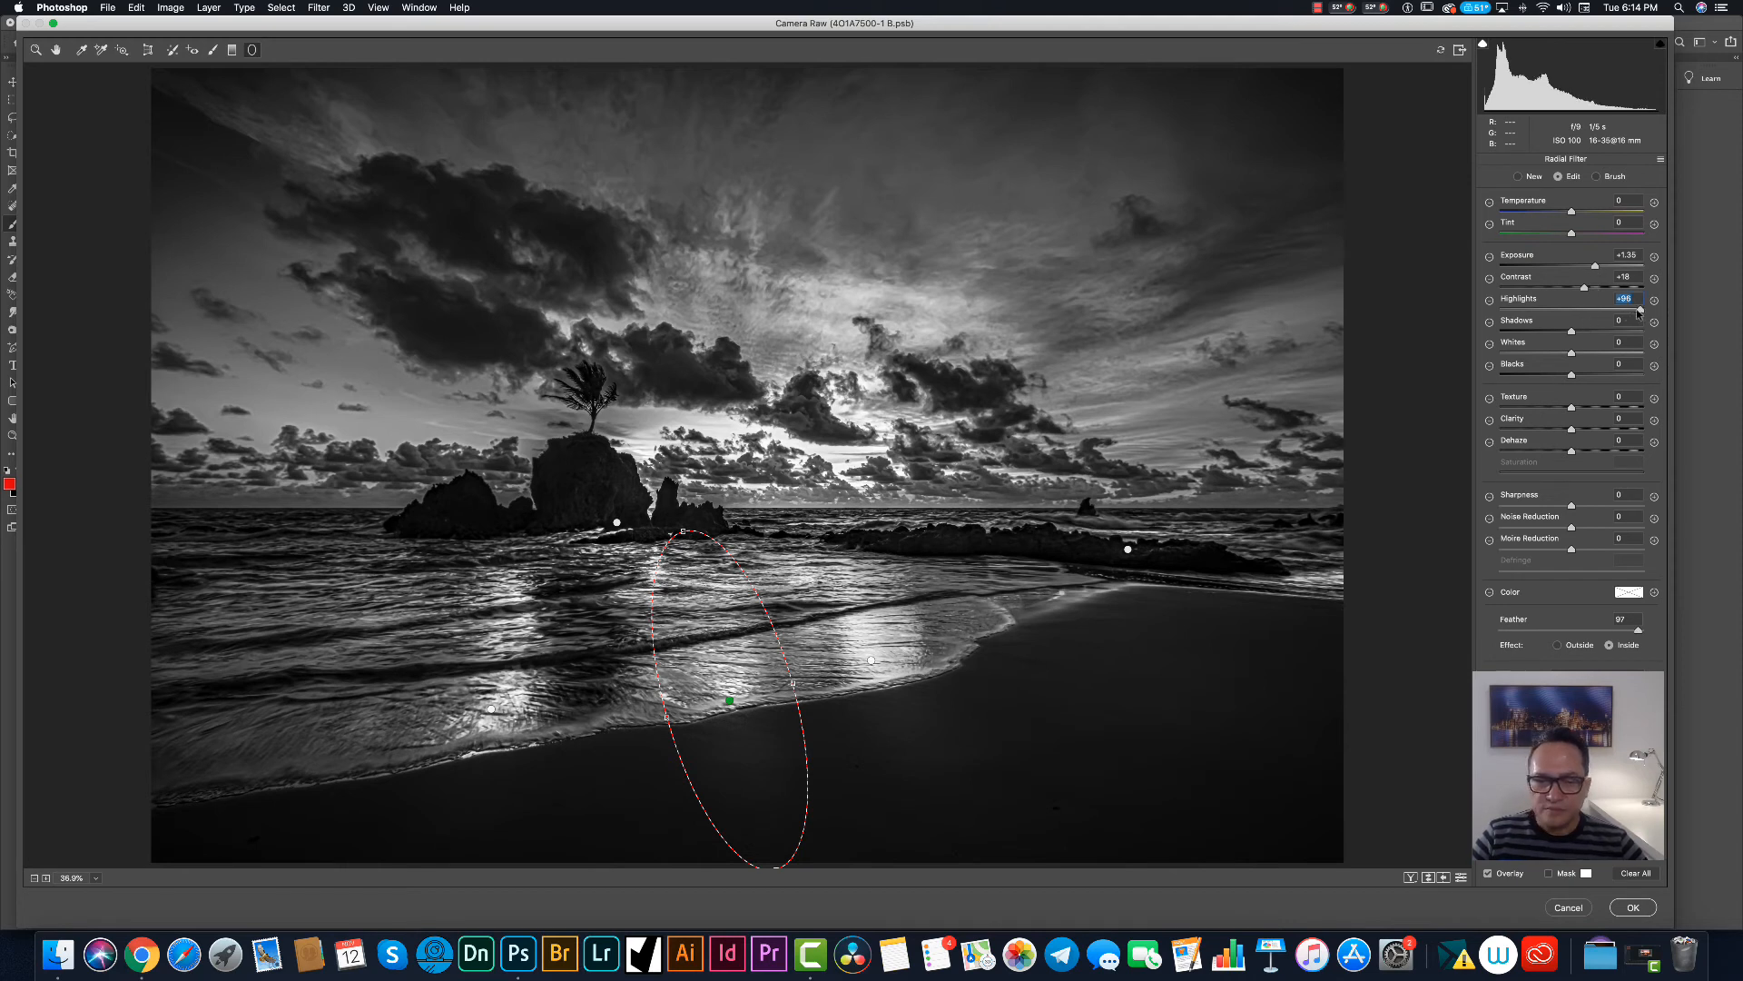
Set the round filter at the palm rock's foot to Exposure +2.45 and Highlights +93, widen it into an ellipse and apply Camera Raw.
{"action": "left_click", "coordinate": [616, 522]}
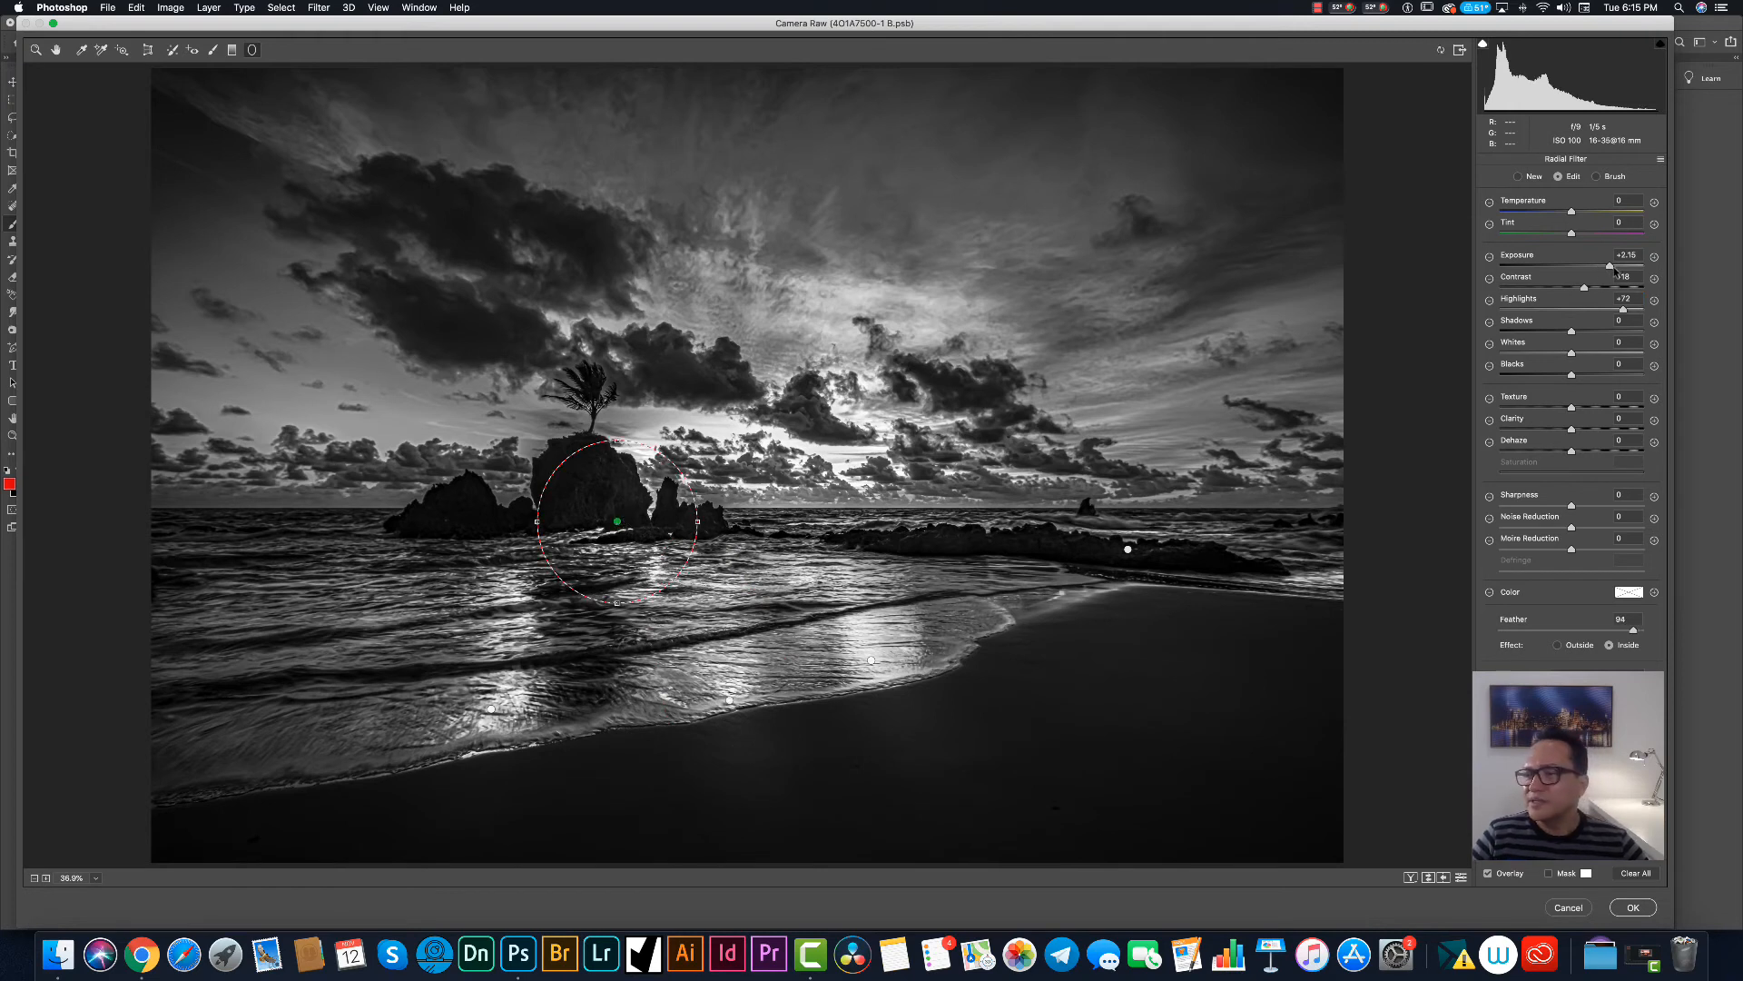
{"action": "left_click_drag", "start_coordinate": [1612, 266], "coordinate": [1641, 313]}
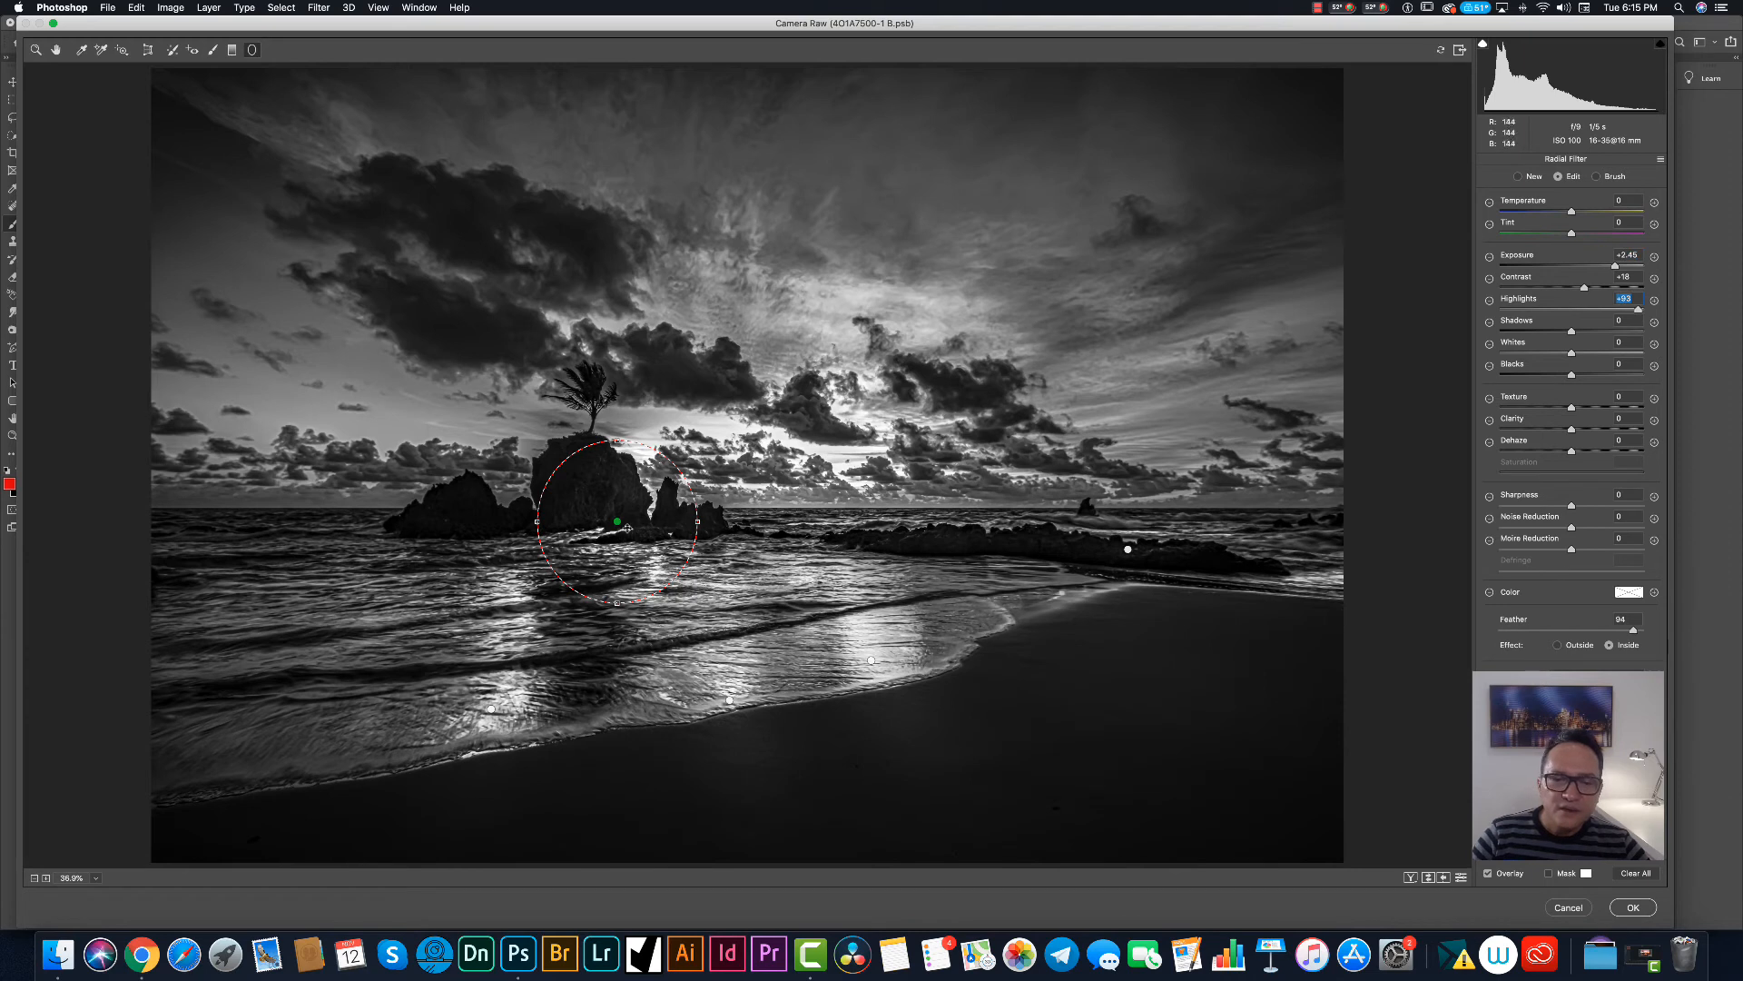
{"action": "left_click_drag", "start_coordinate": [623, 527], "coordinate": [632, 520]}
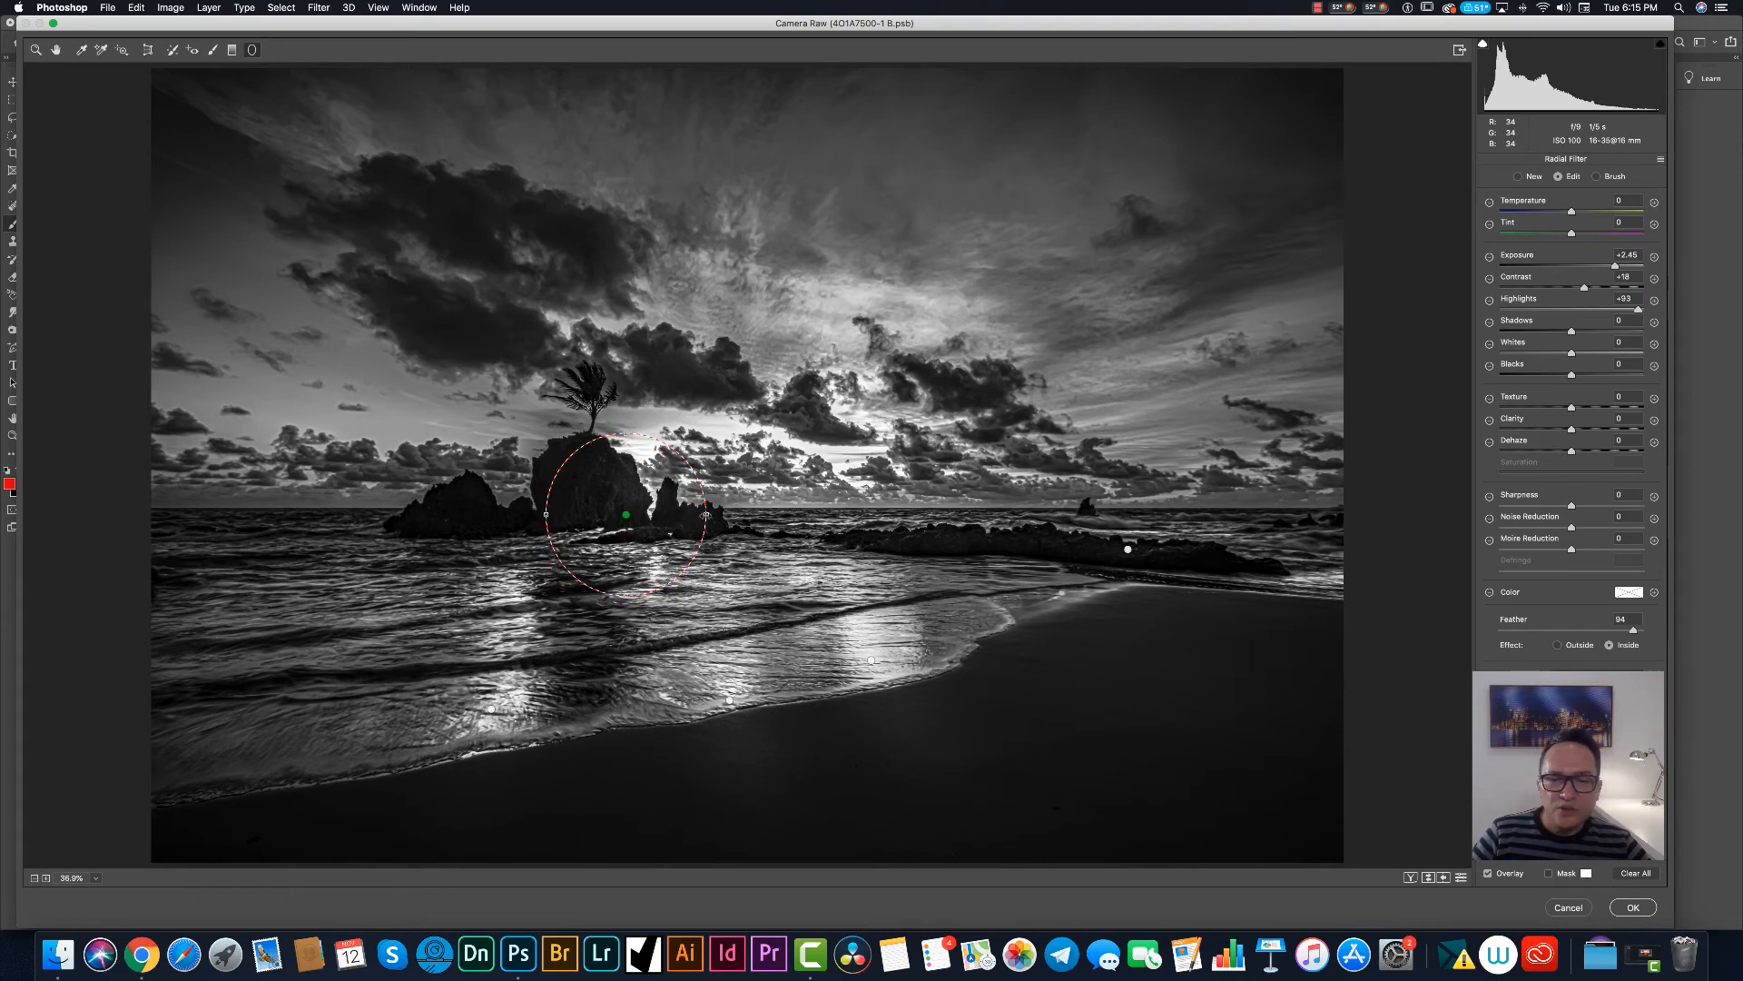
{"action": "left_click_drag", "start_coordinate": [706, 515], "coordinate": [649, 515]}
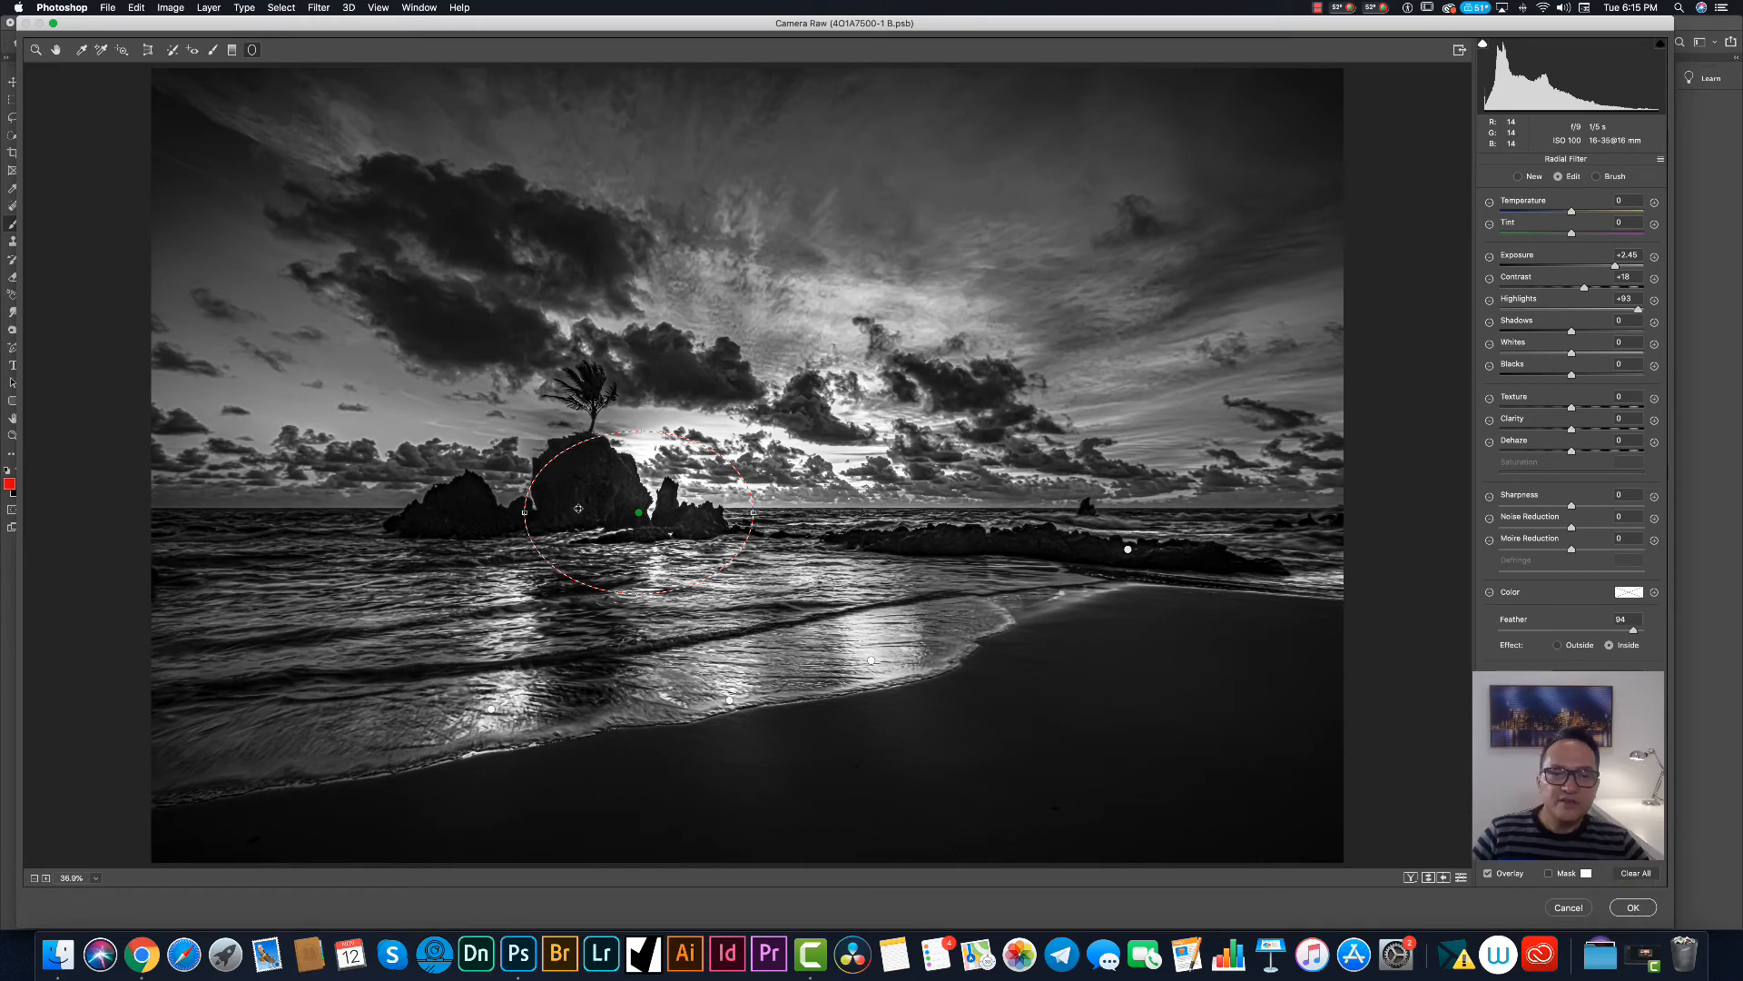
{"action": "left_click", "coordinate": [1634, 908]}
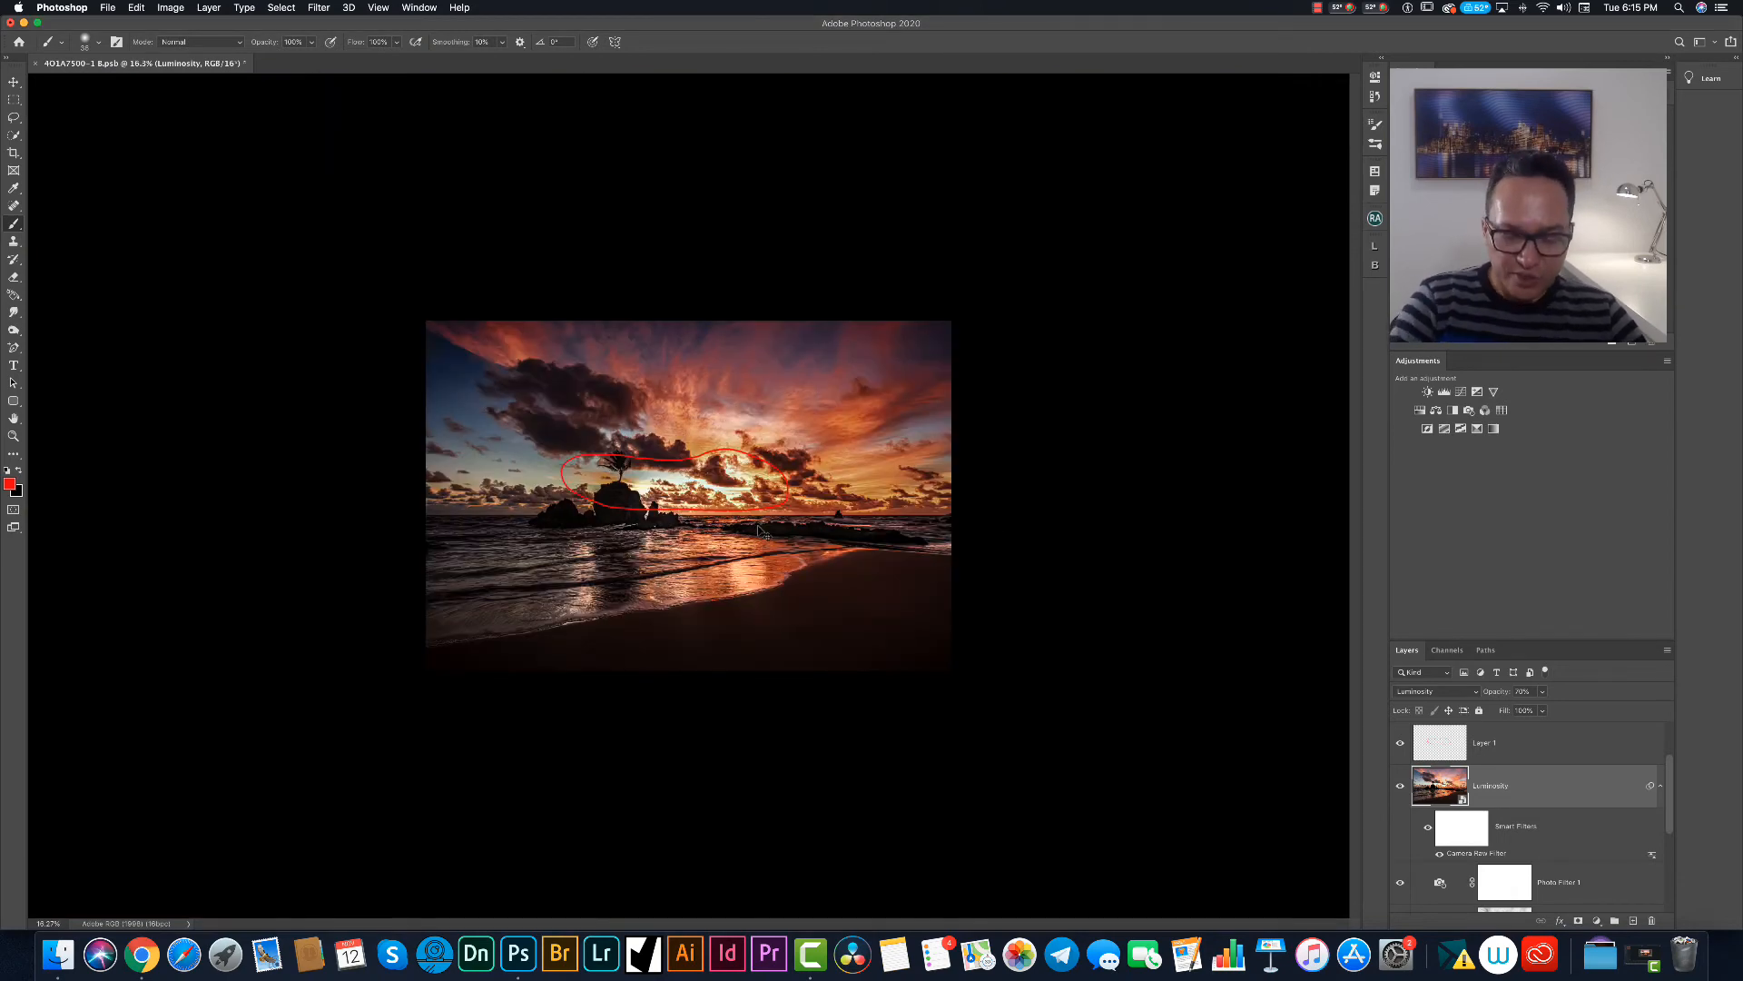
Delete the layer holding the red outline around the bright sky.
{"action": "key", "text": "super+0"}
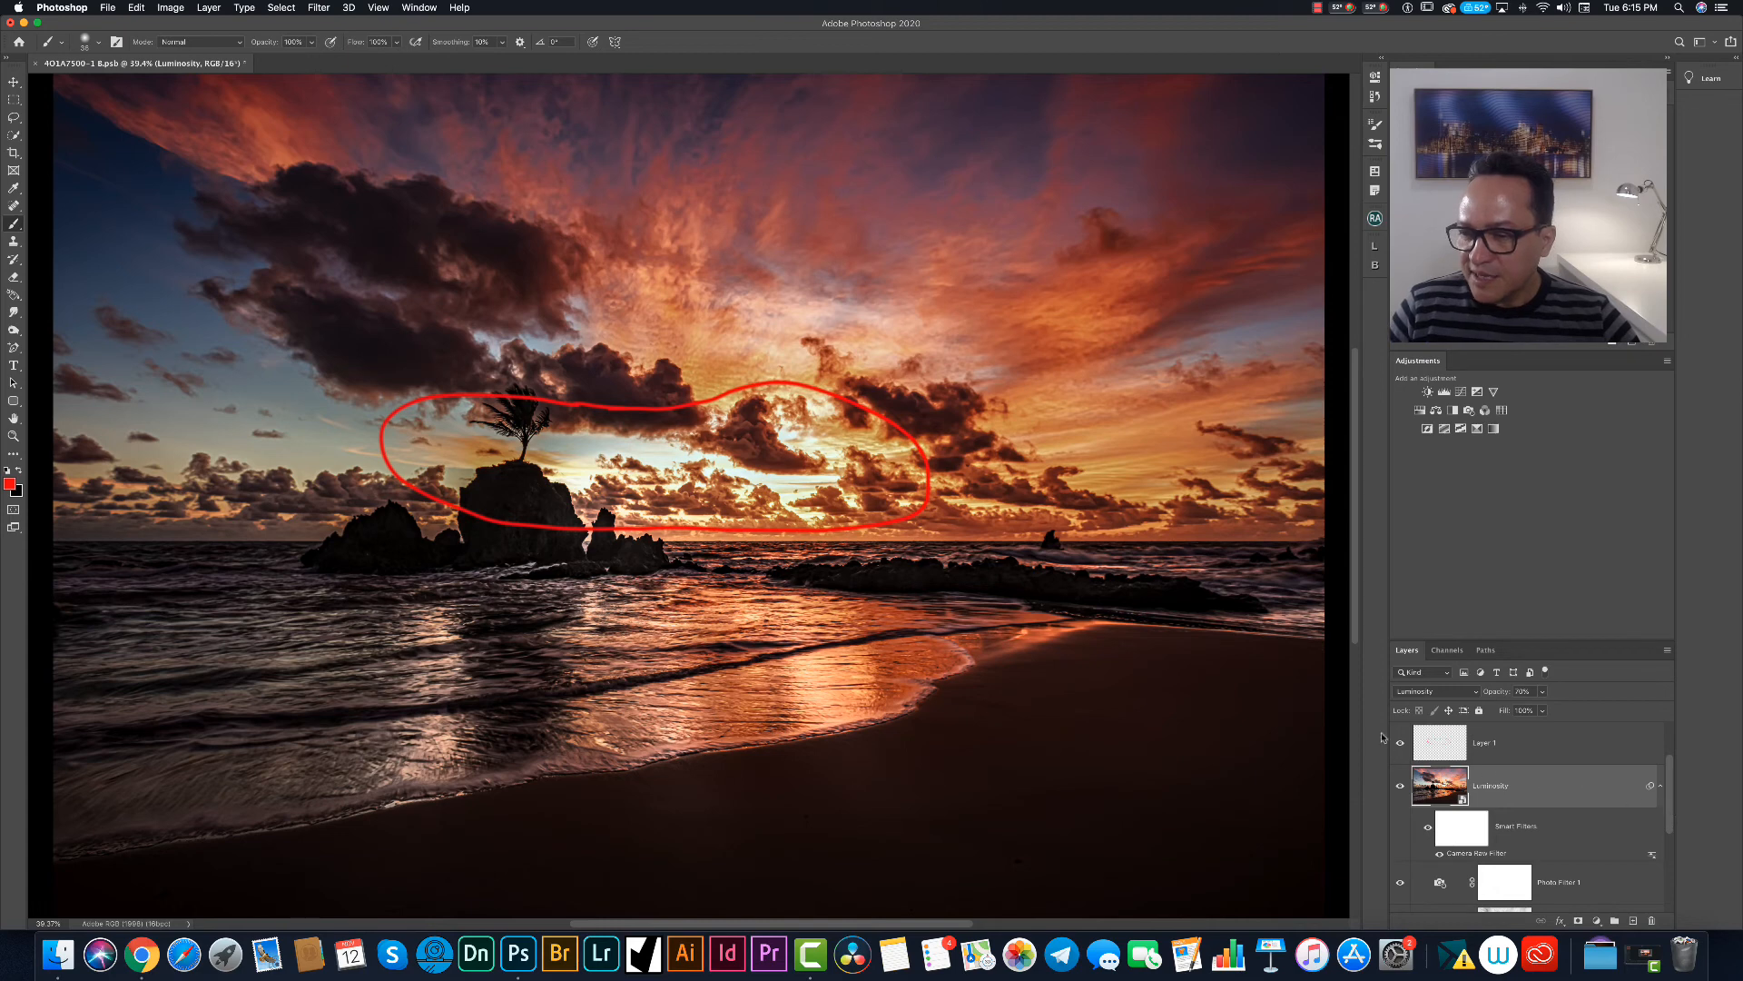
{"action": "left_click", "coordinate": [1512, 753]}
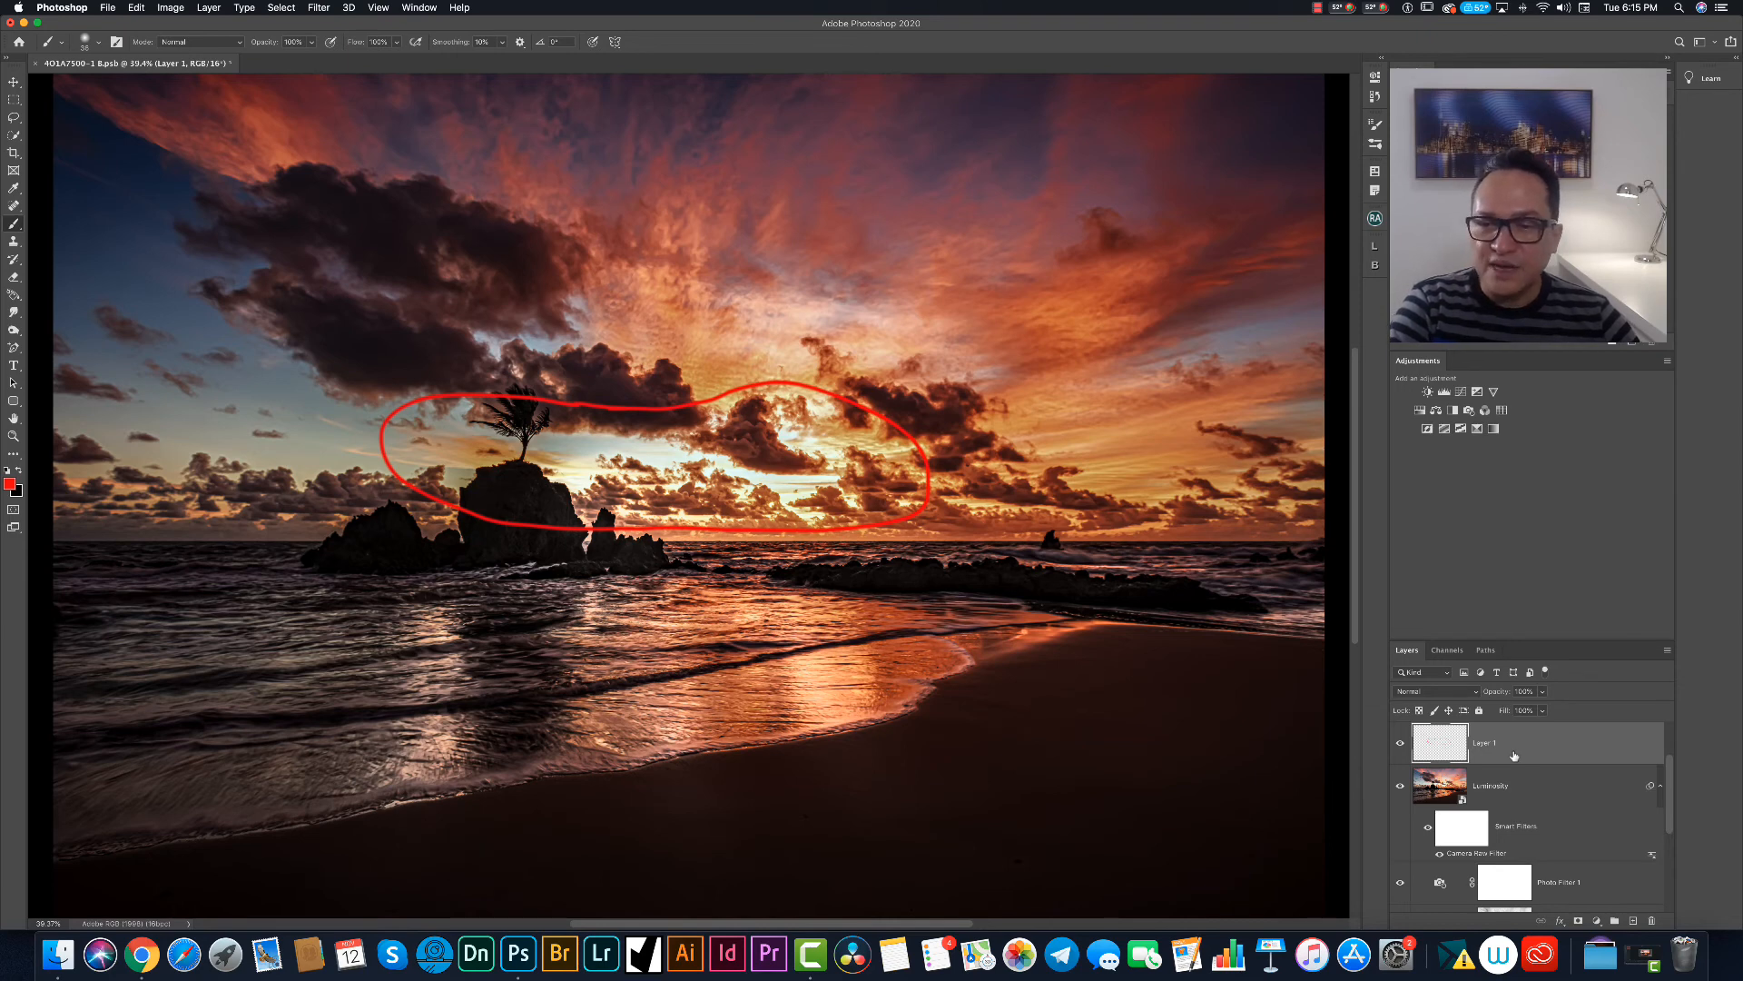
{"action": "key", "text": "Delete"}
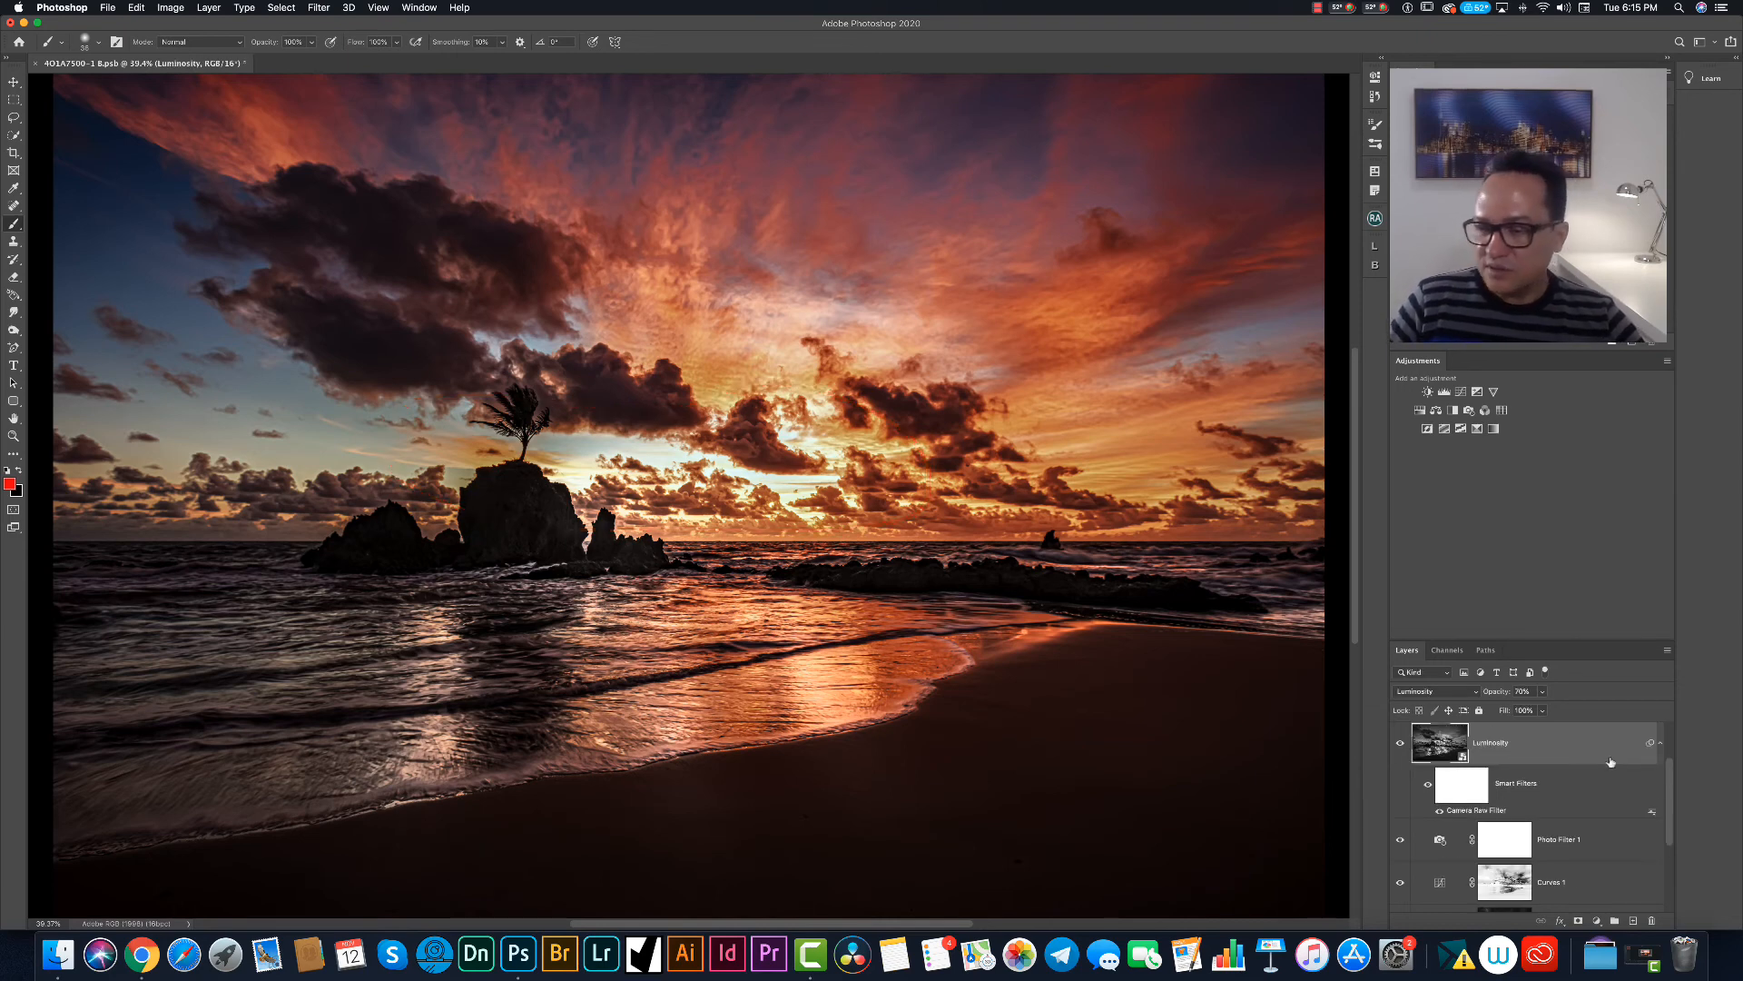
Compare lower opacities for the Luminosity layer, and set its opacity to 100%.
{"action": "left_click", "coordinate": [1542, 691]}
{"action": "left_click_drag", "start_coordinate": [1543, 713], "coordinate": [1532, 711]}
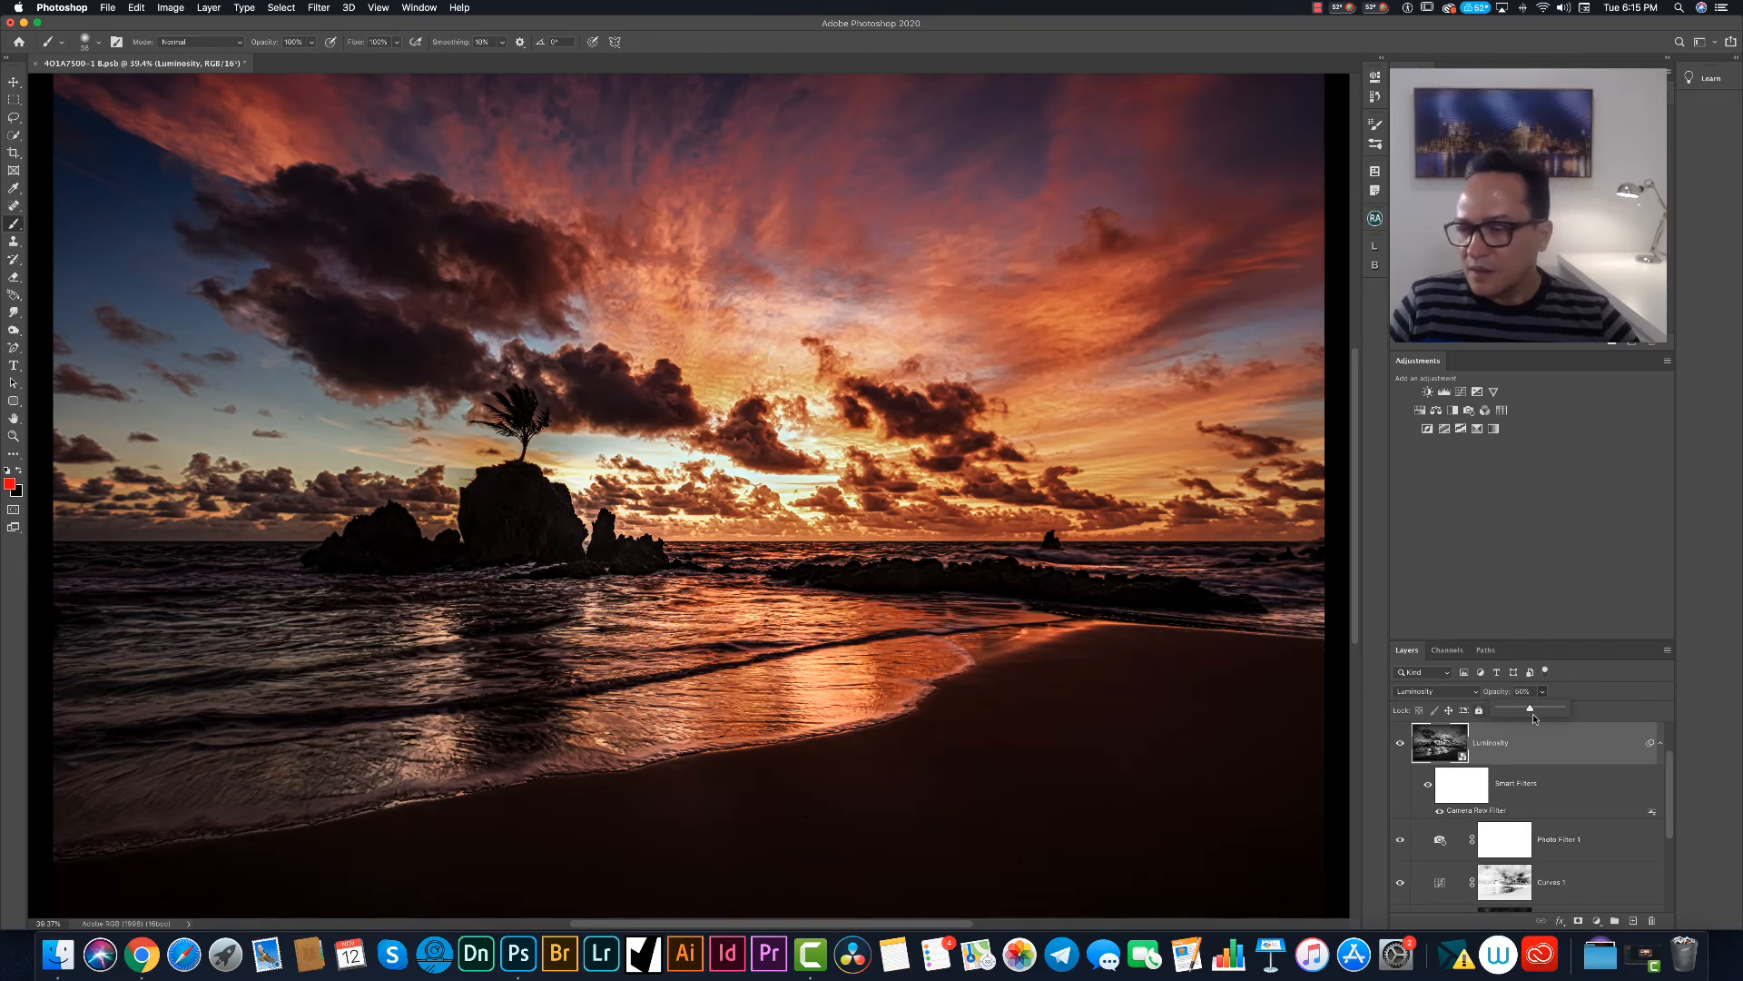
{"action": "left_click_drag", "start_coordinate": [1531, 710], "coordinate": [1541, 712]}
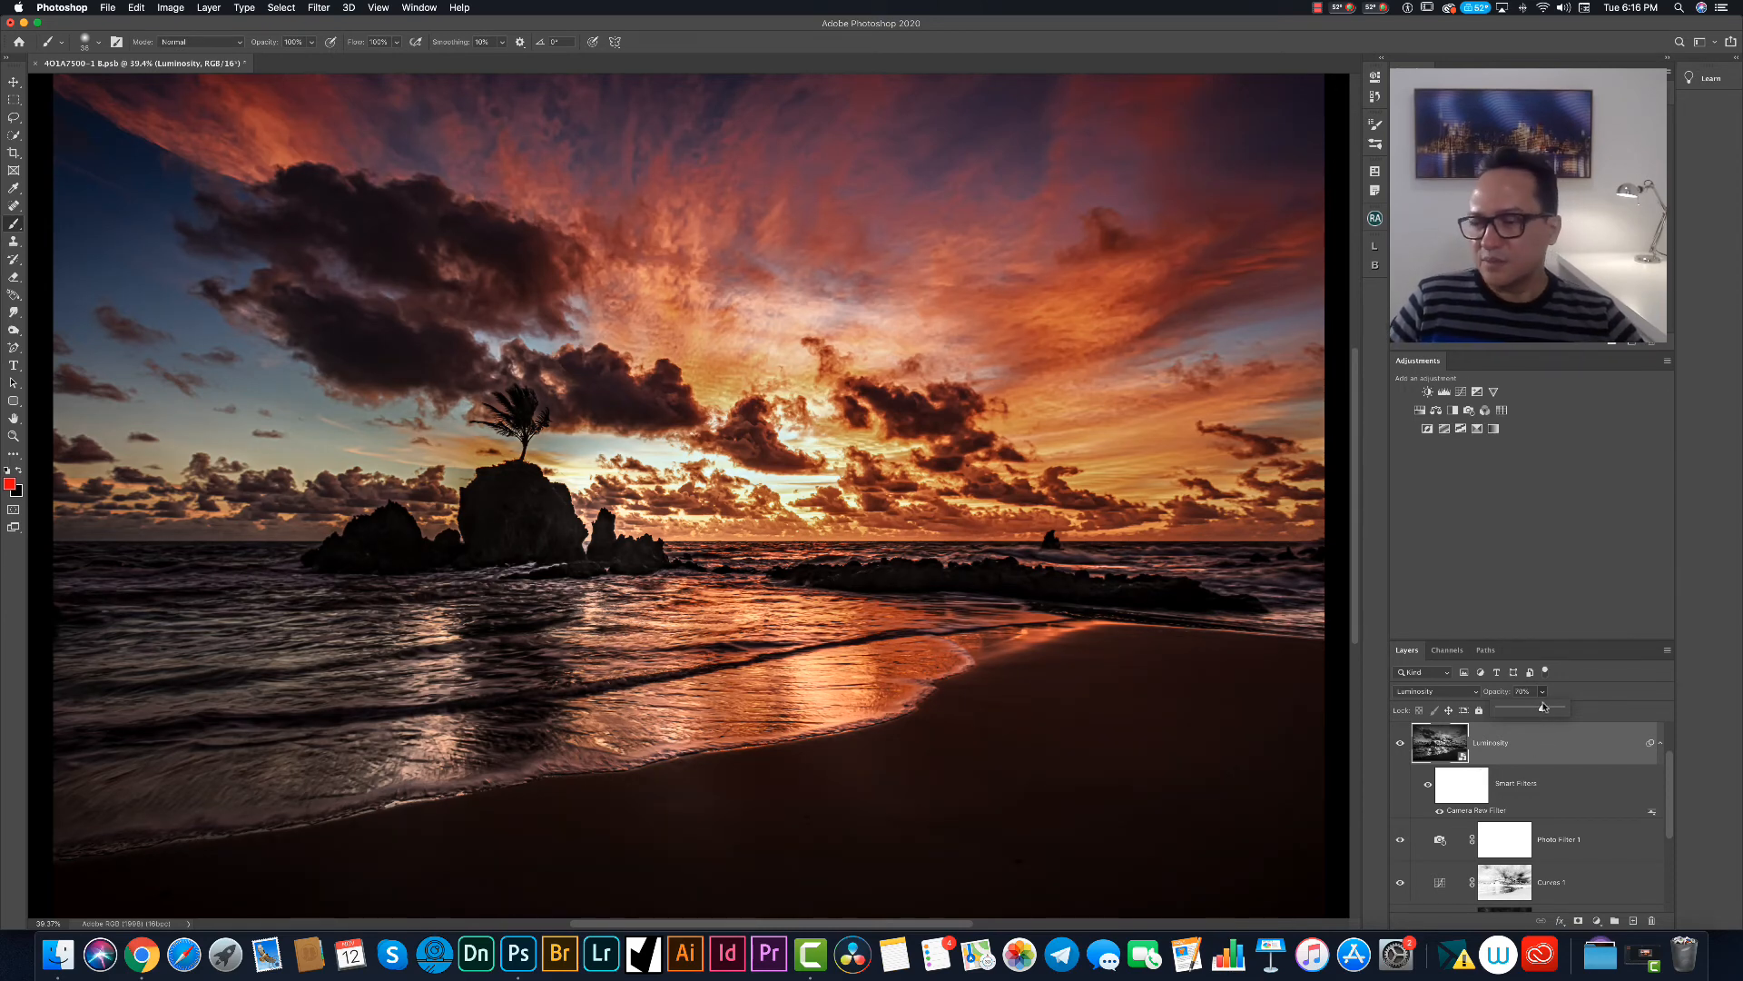
{"action": "key", "text": "Return"}
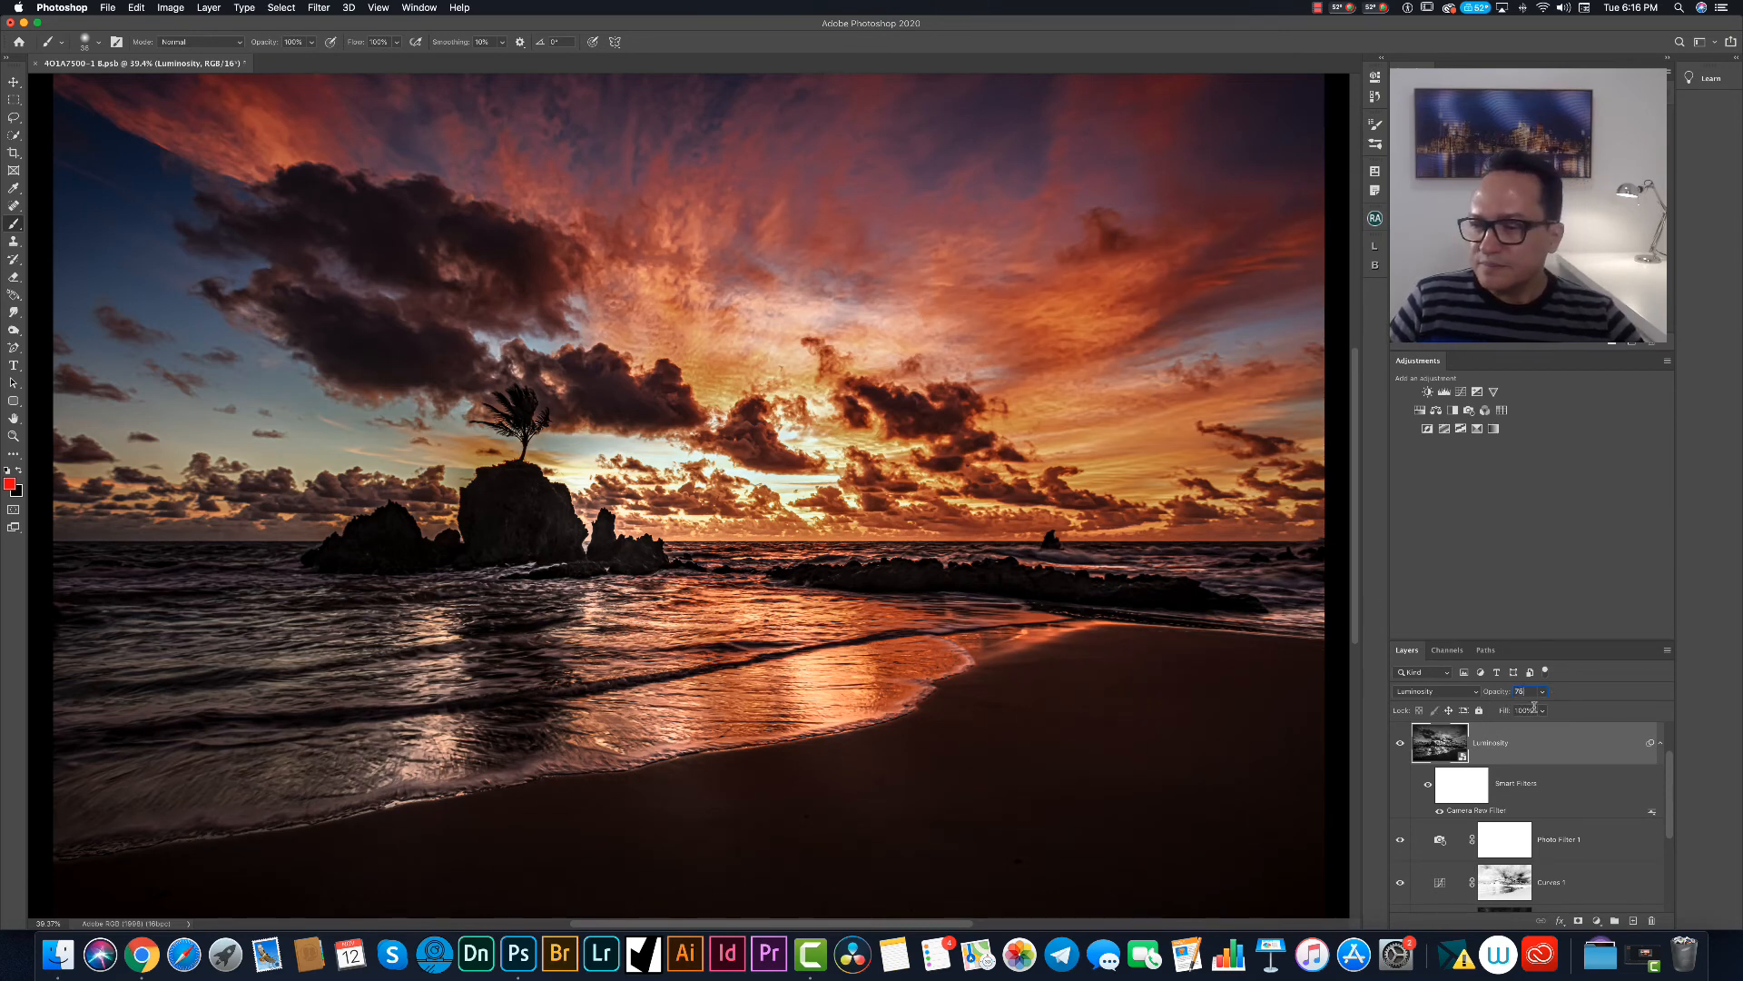
{"action": "left_click_drag", "start_coordinate": [1541, 691], "coordinate": [1562, 712]}
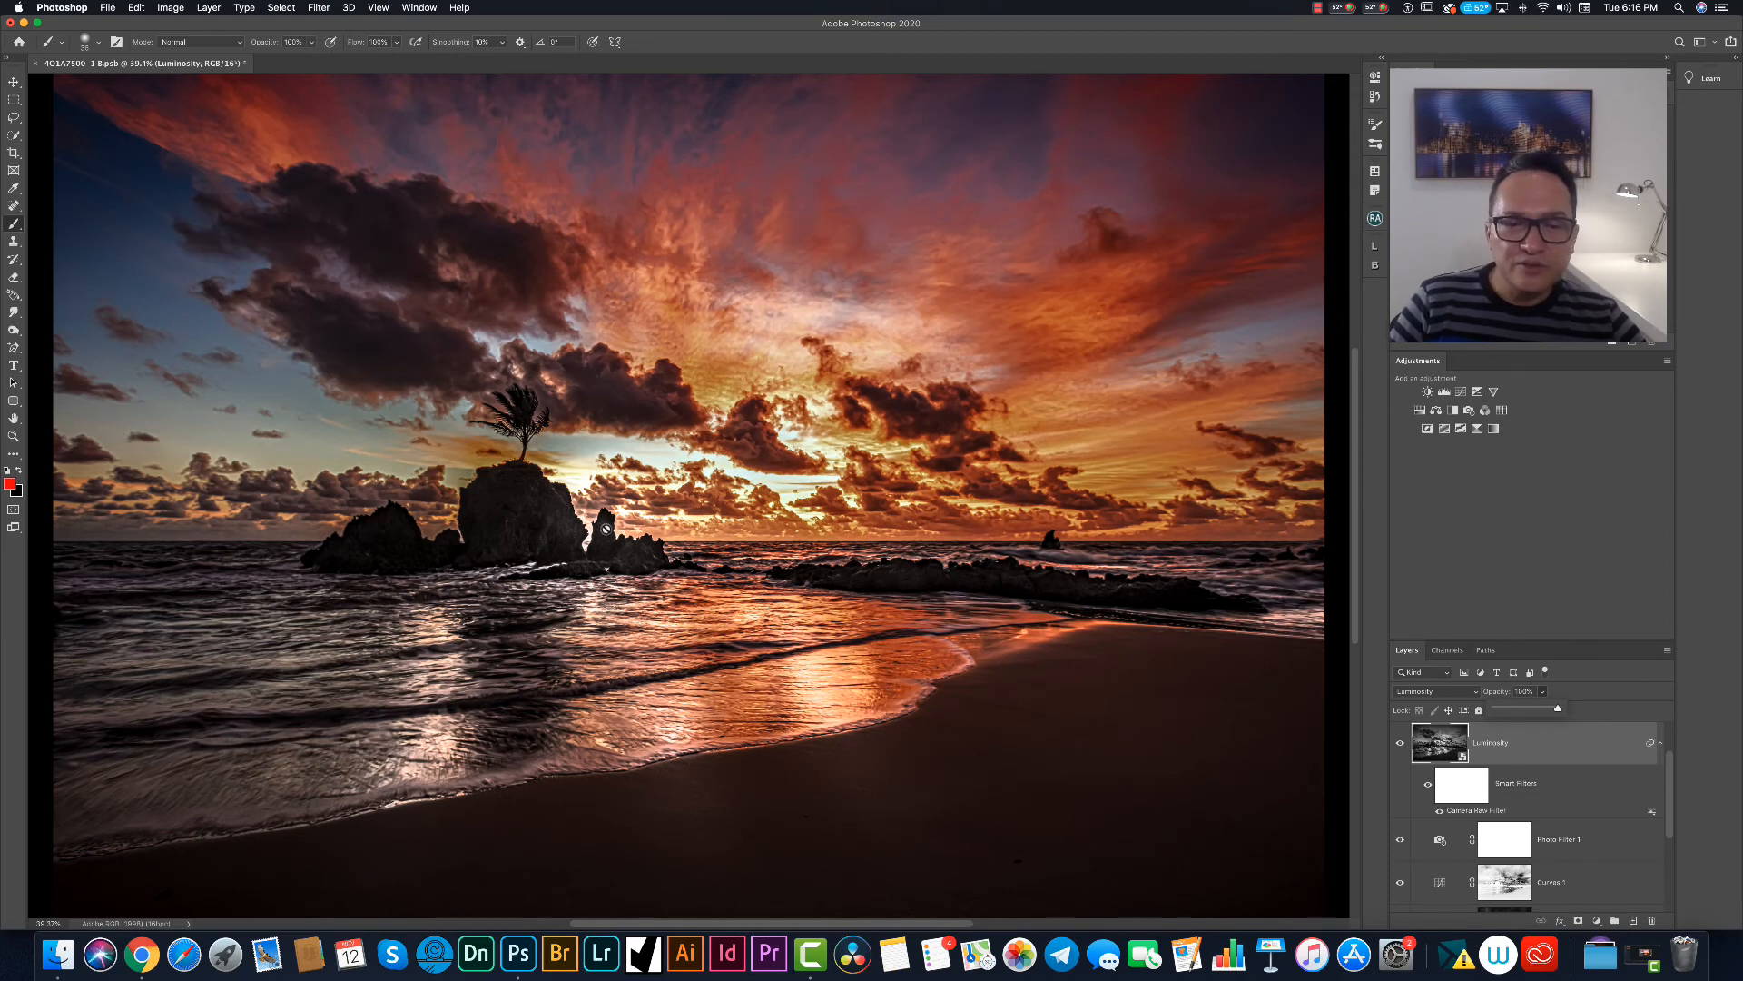
Add a new empty layer above the Color layer and activate the Elliptical Marquee tool.
{"action": "scroll", "coordinate": [1581, 739], "scroll_direction": "up", "scroll_amount": 2}
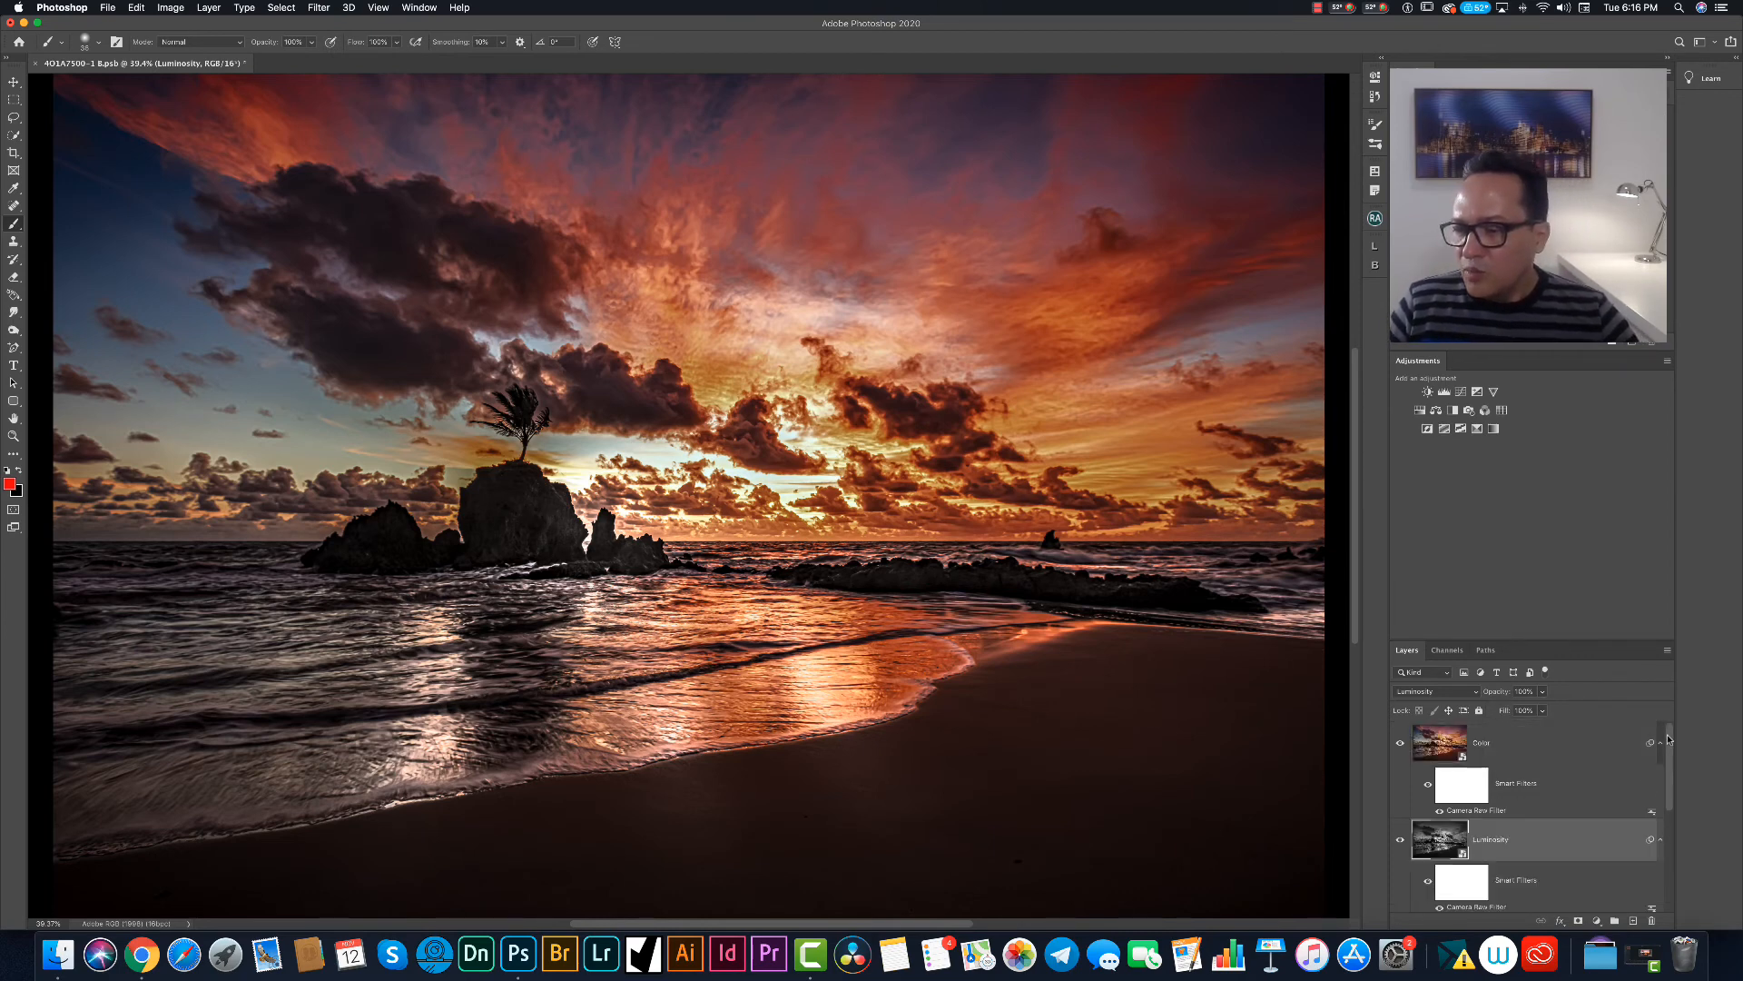
{"action": "left_click", "coordinate": [1518, 747]}
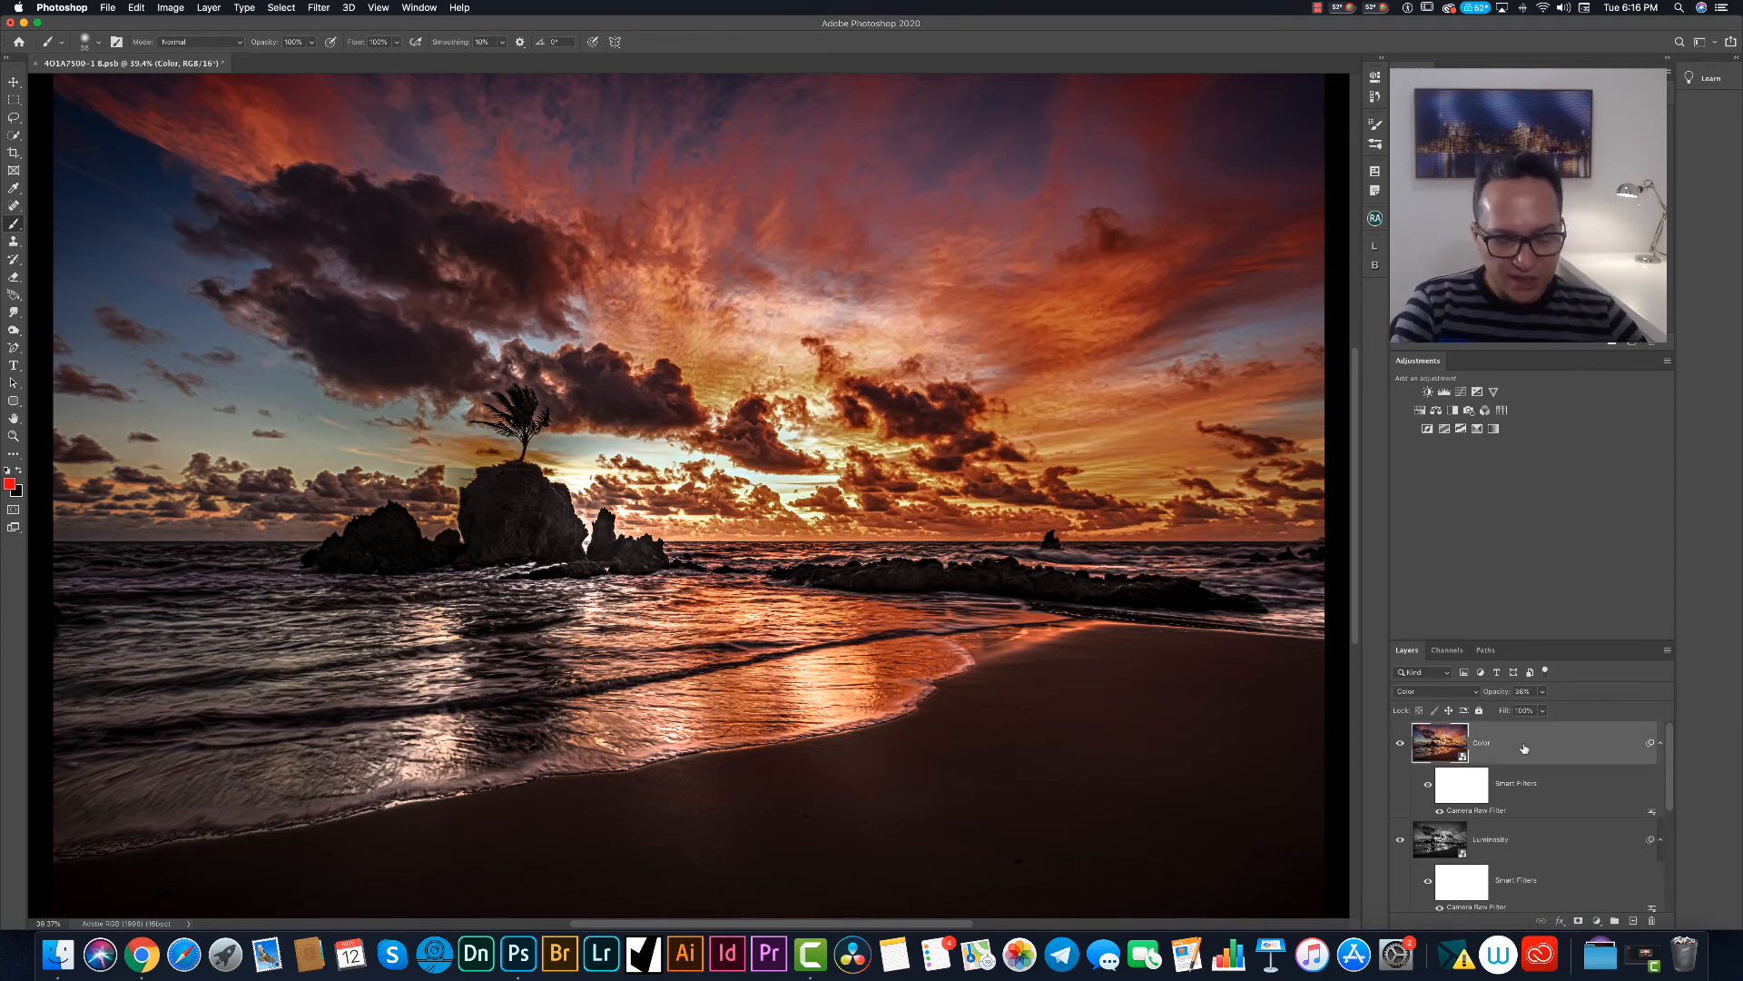
{"action": "key", "text": "super+shift+alt+n"}
{"action": "key", "text": "super+minus"}
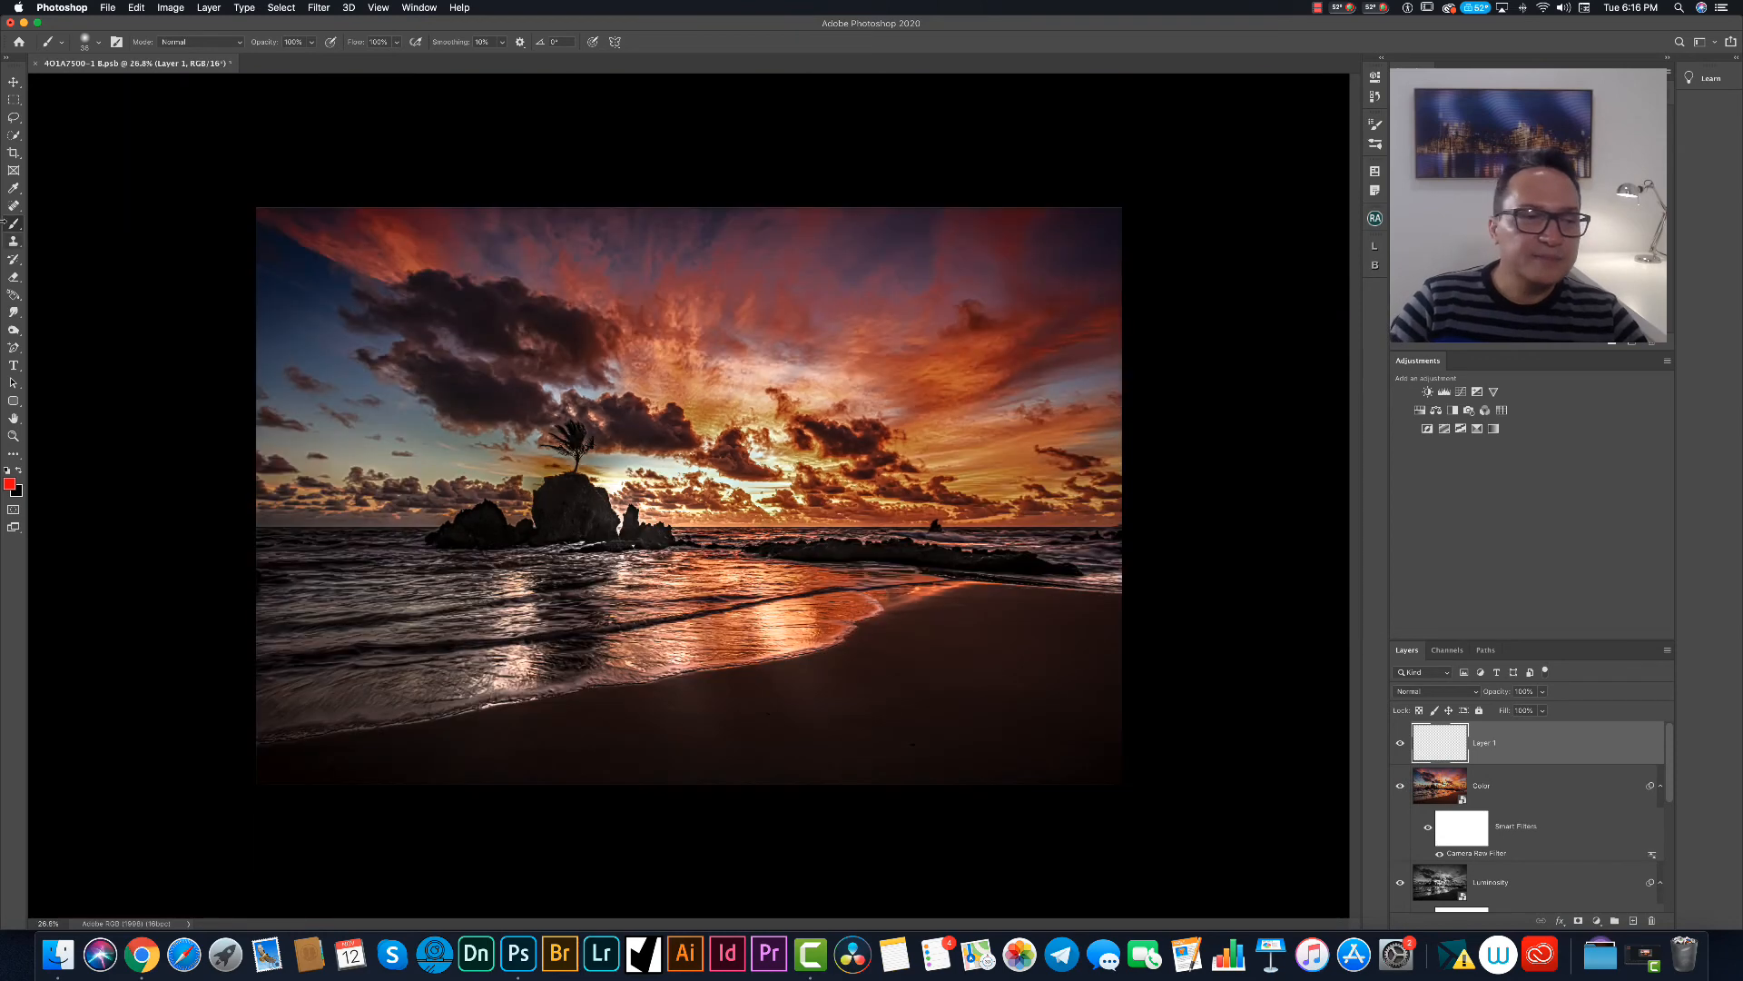
{"action": "key", "text": "super+plus"}
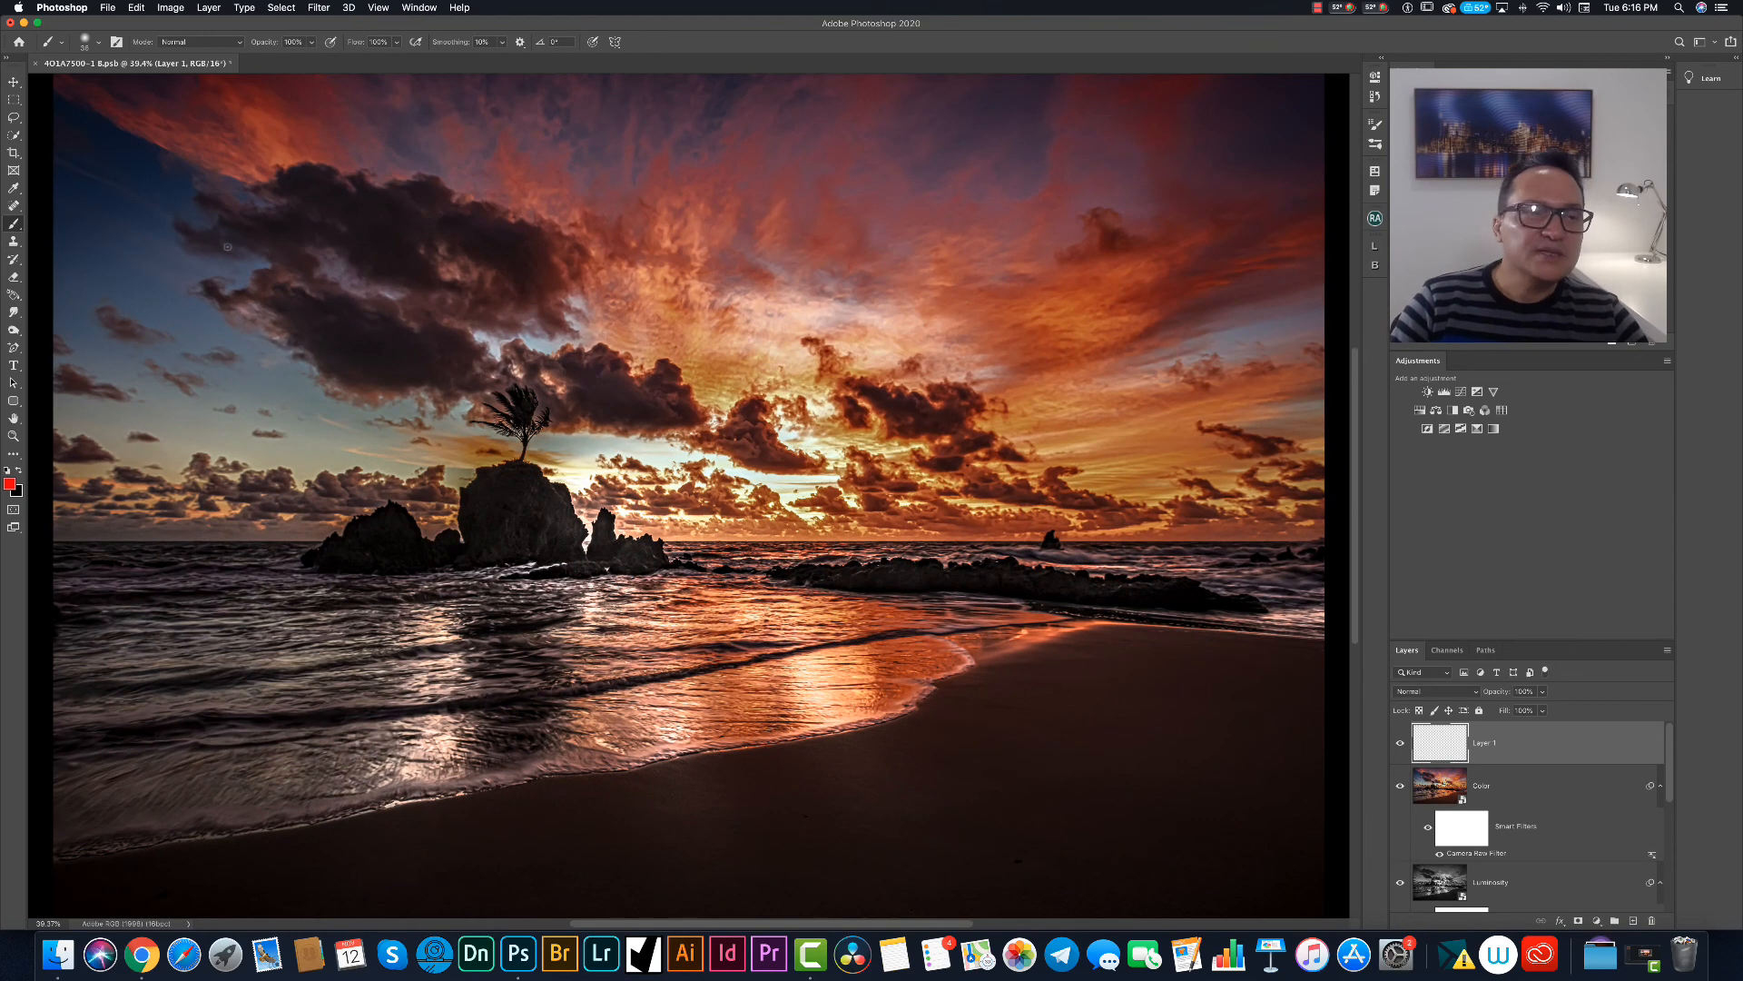
{"action": "left_click", "coordinate": [15, 99]}
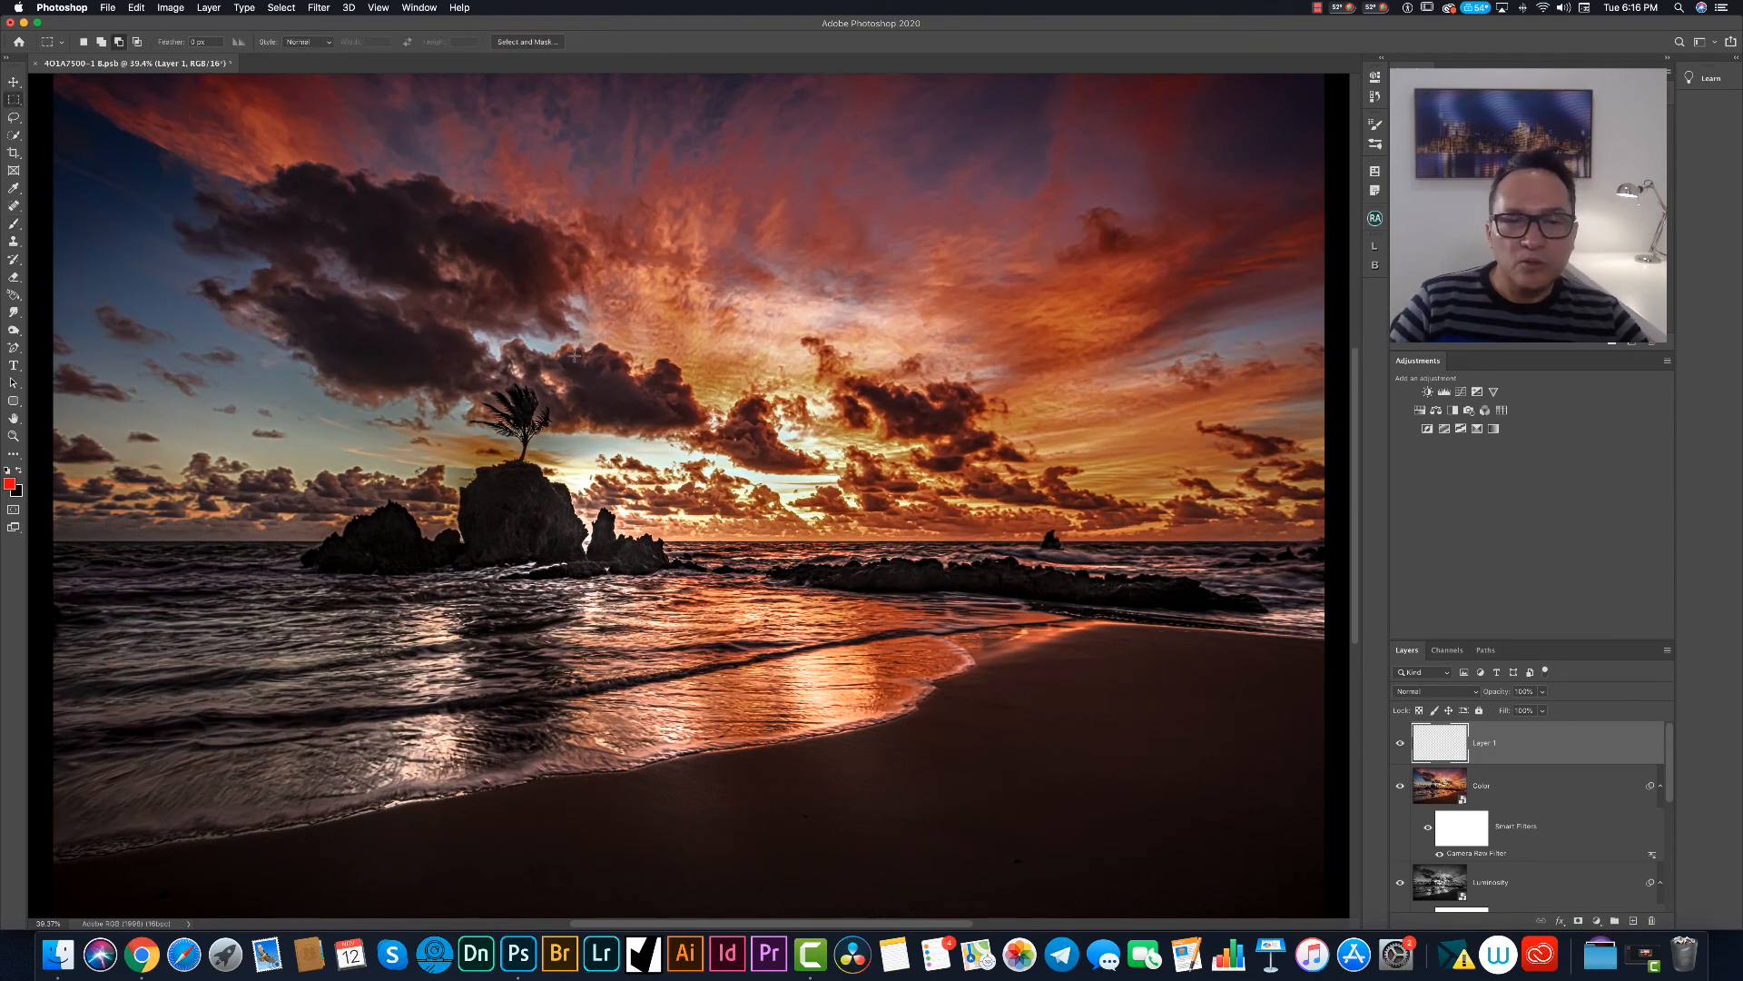
{"action": "left_click", "coordinate": [16, 104]}
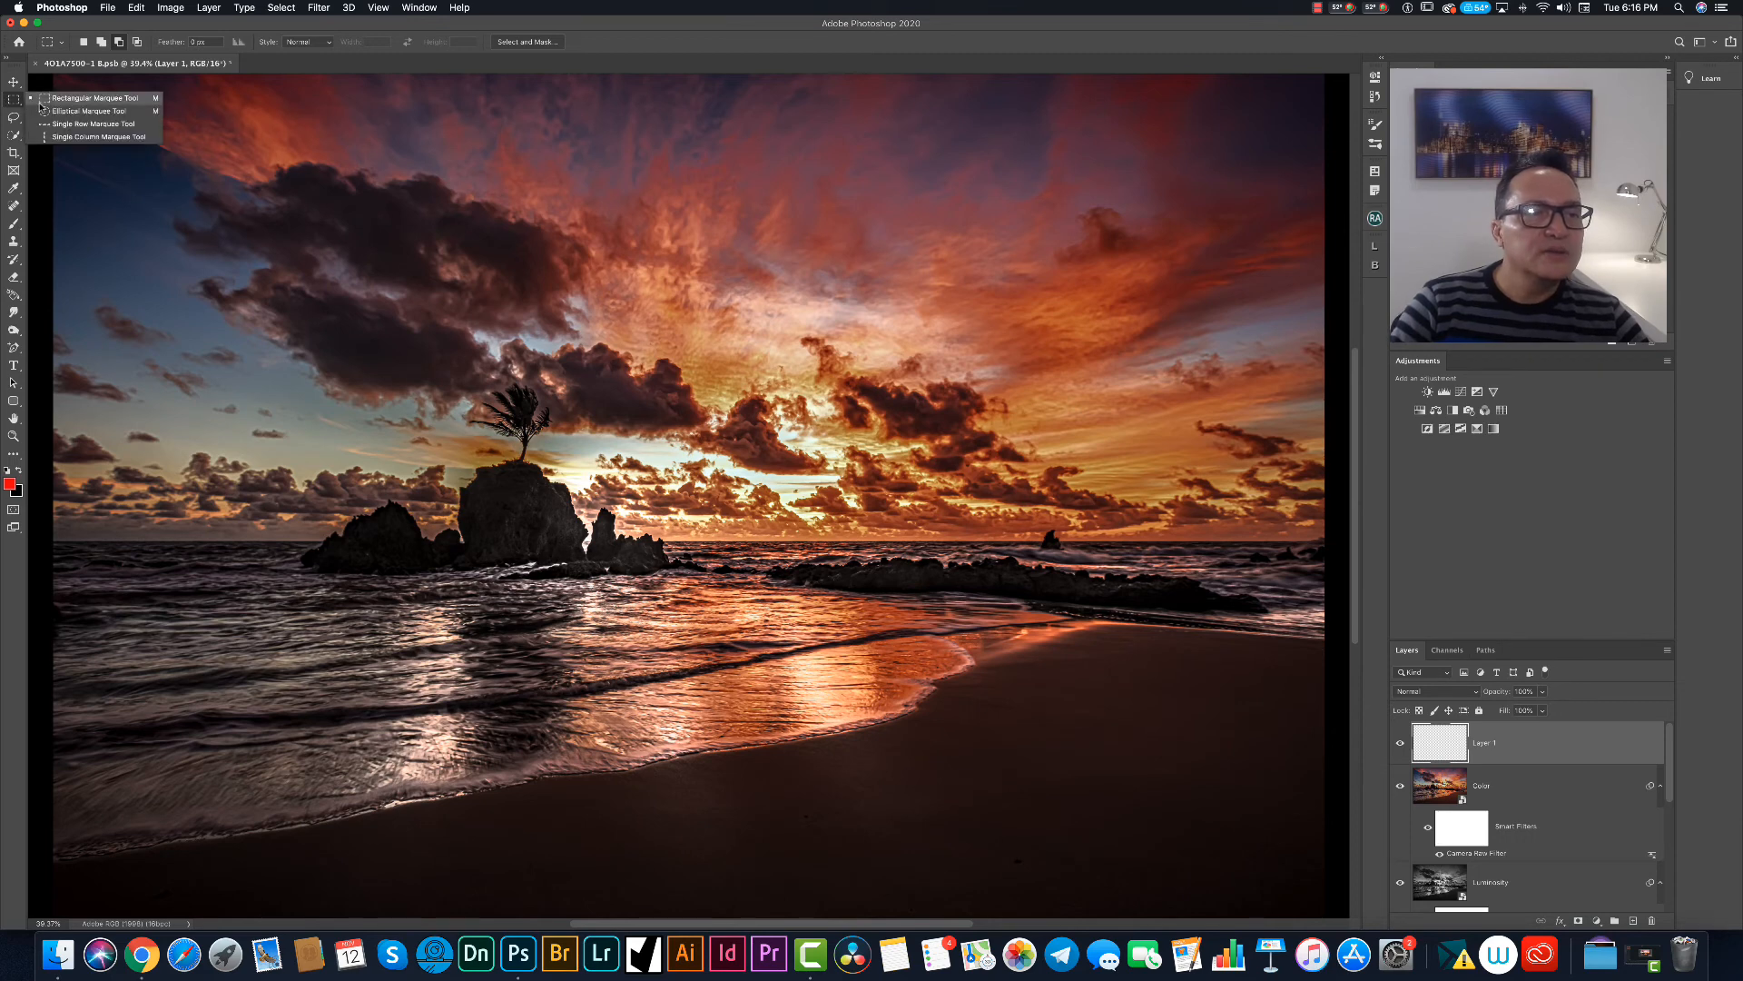
{"action": "left_click", "coordinate": [89, 111]}
{"action": "left_click_drag", "start_coordinate": [520, 414], "coordinate": [901, 749]}
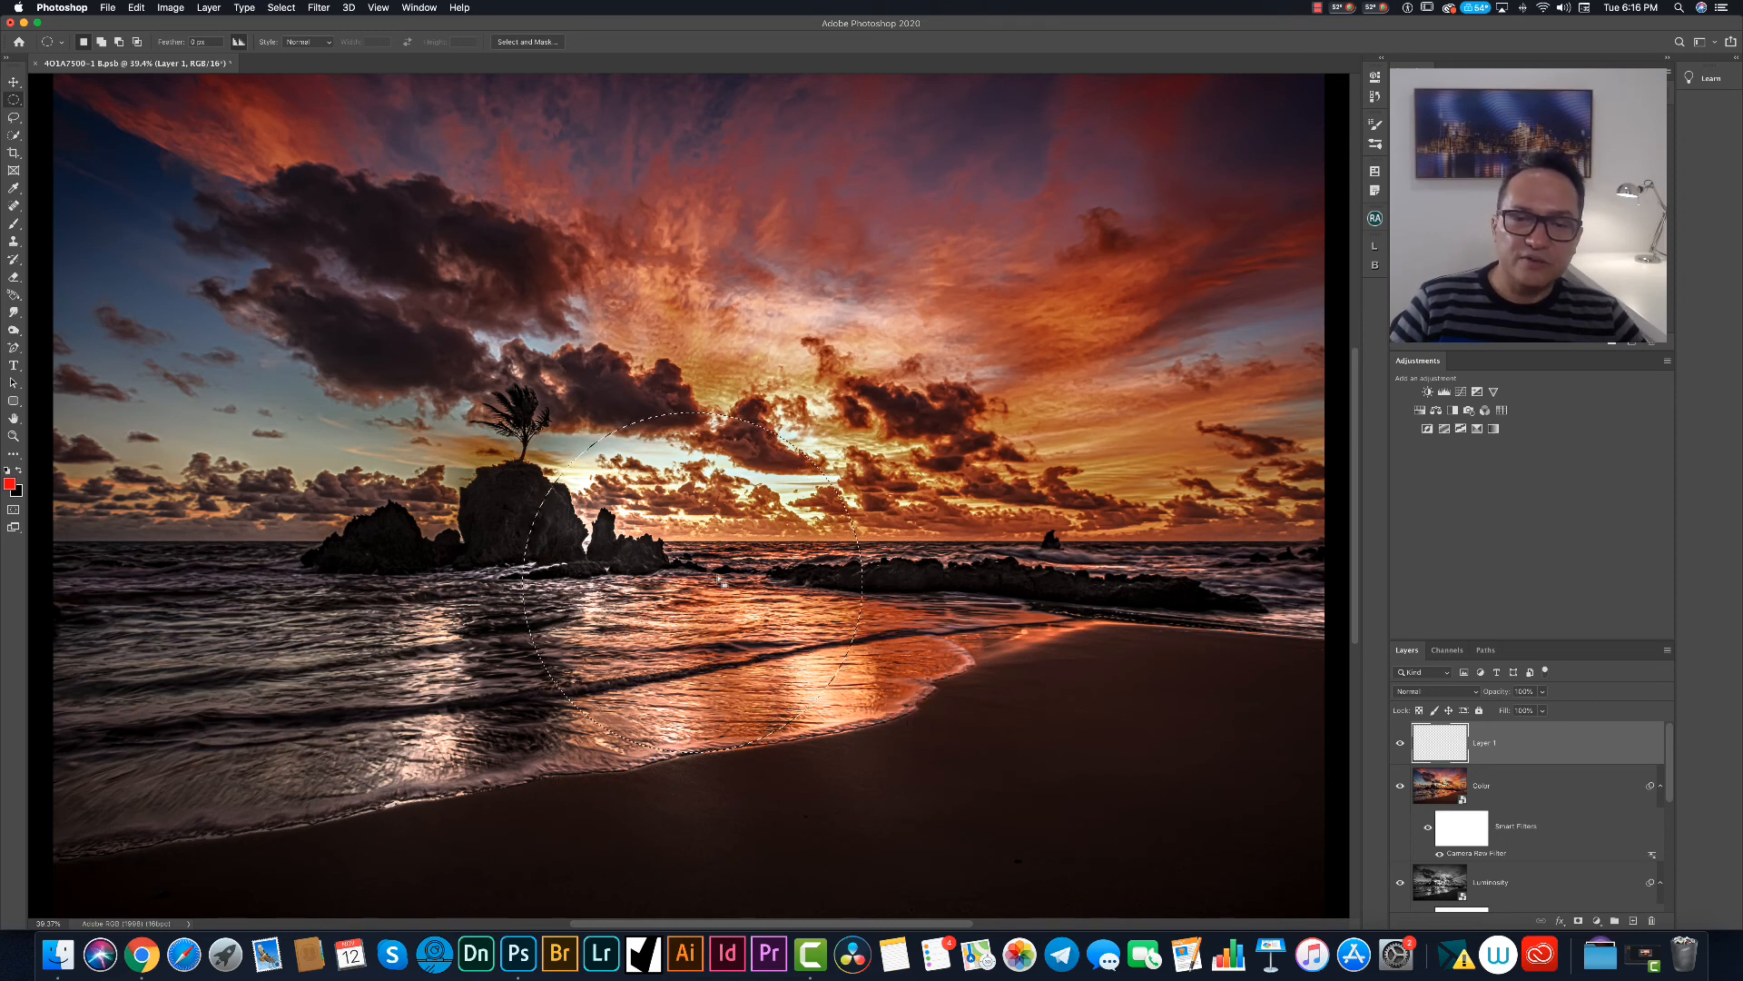
{"action": "left_click_drag", "start_coordinate": [719, 576], "coordinate": [700, 498]}
{"action": "left_click", "coordinate": [699, 499]}
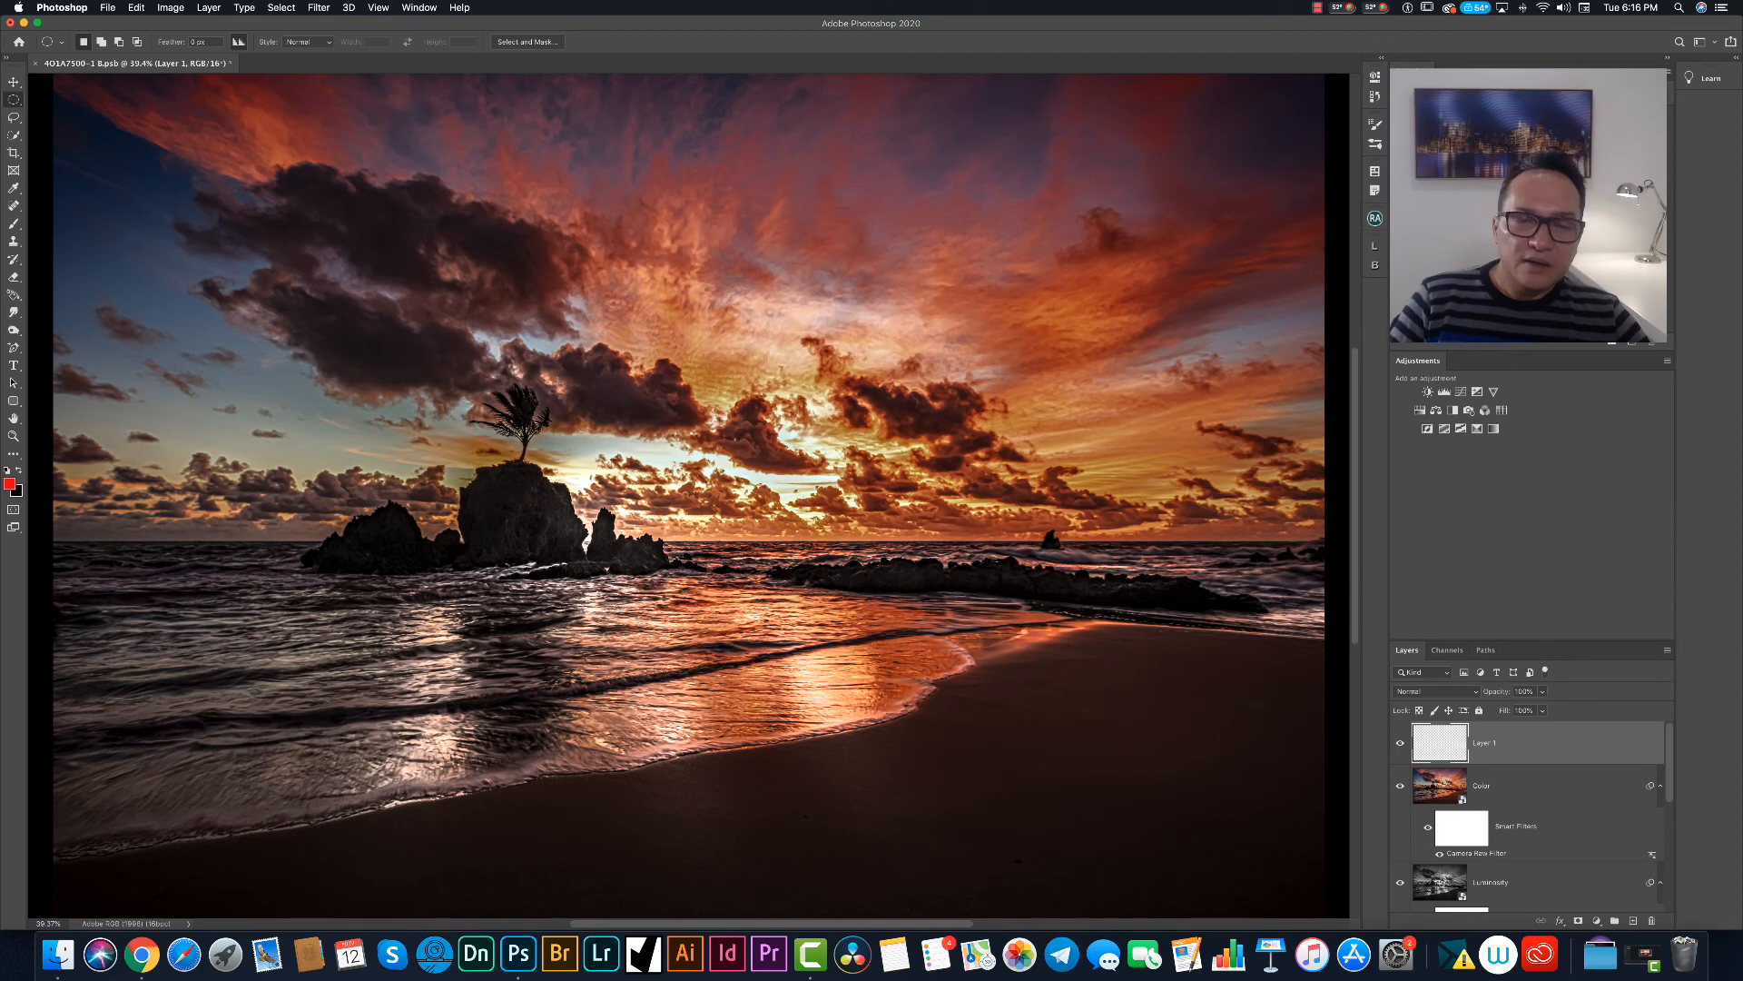
Feather a circular selection around the bright sky beside the palm rock by 650 pixels.
{"action": "key", "text": "super+z"}
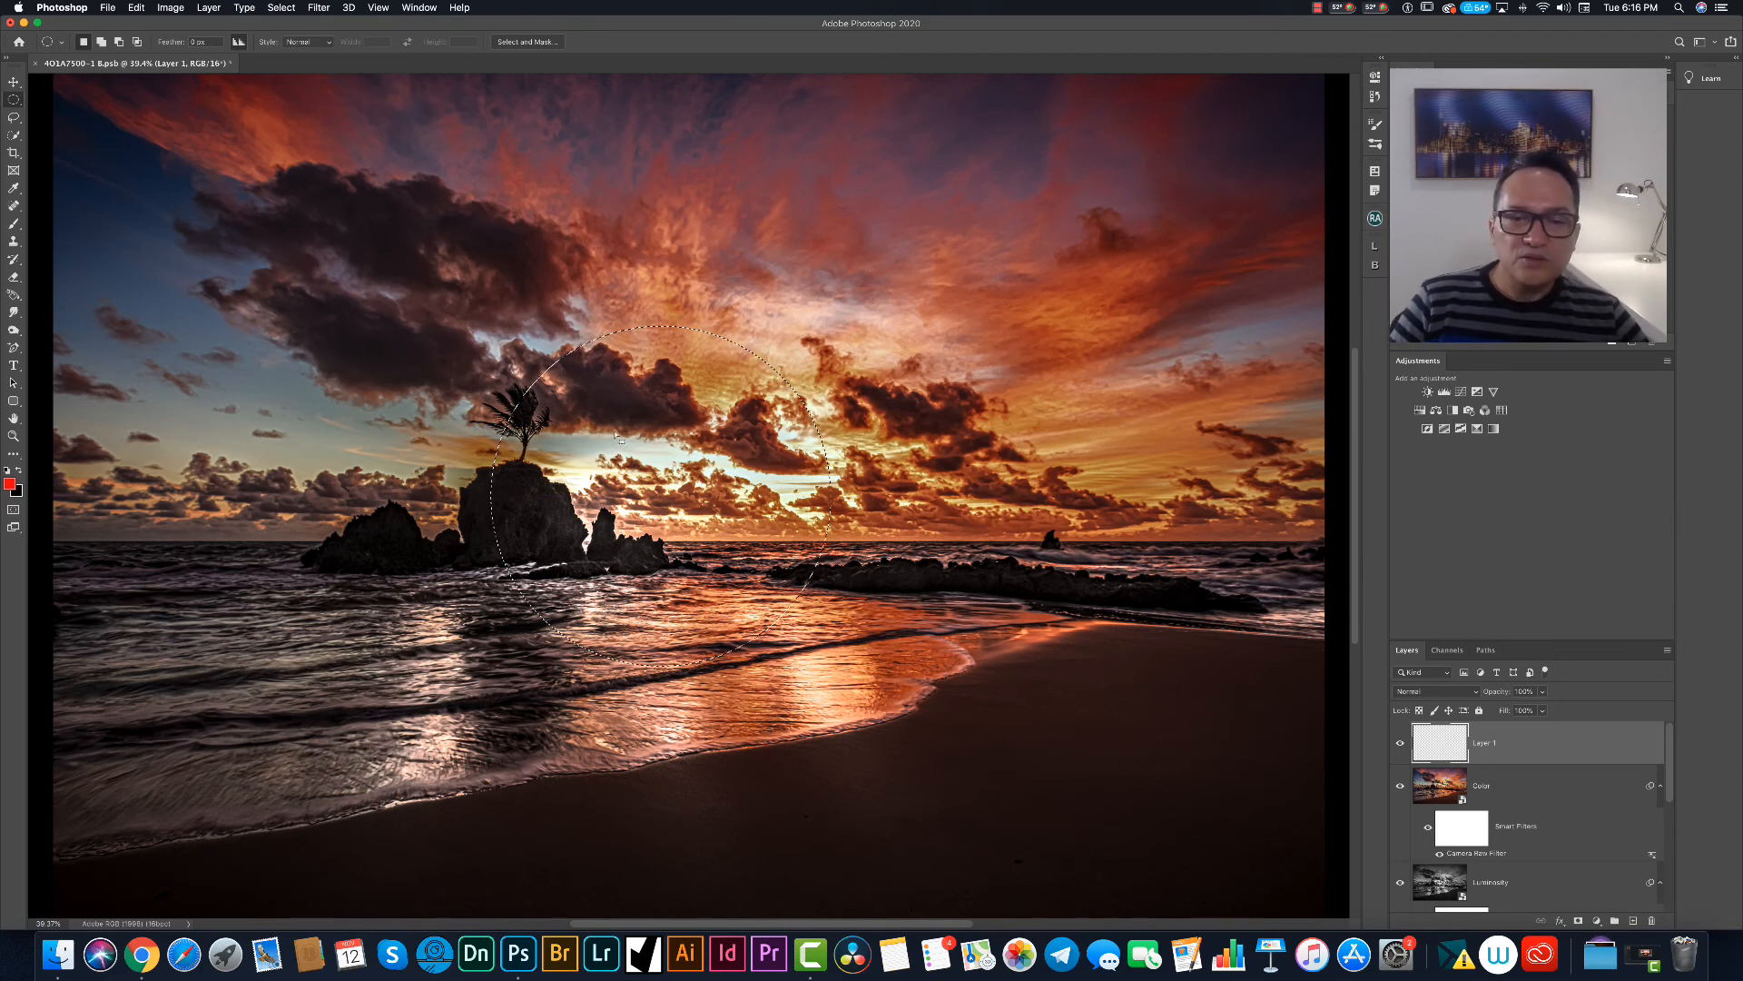
{"action": "right_click", "coordinate": [677, 454]}
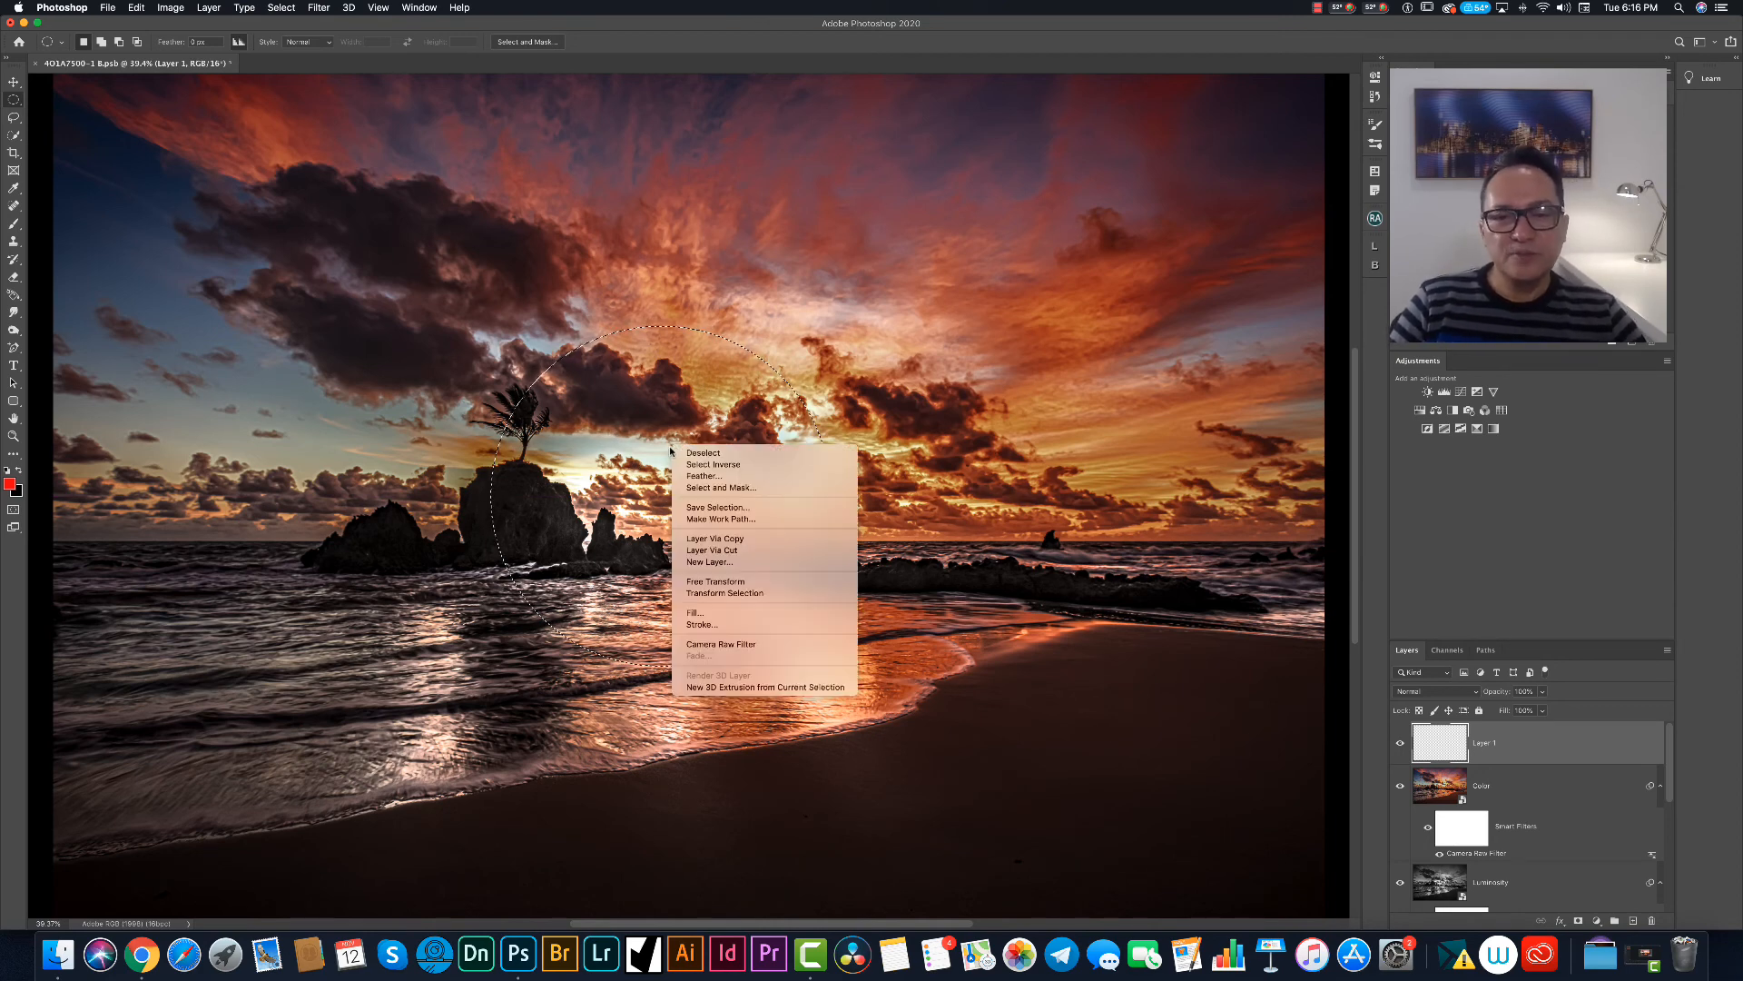
{"action": "left_click", "coordinate": [706, 476]}
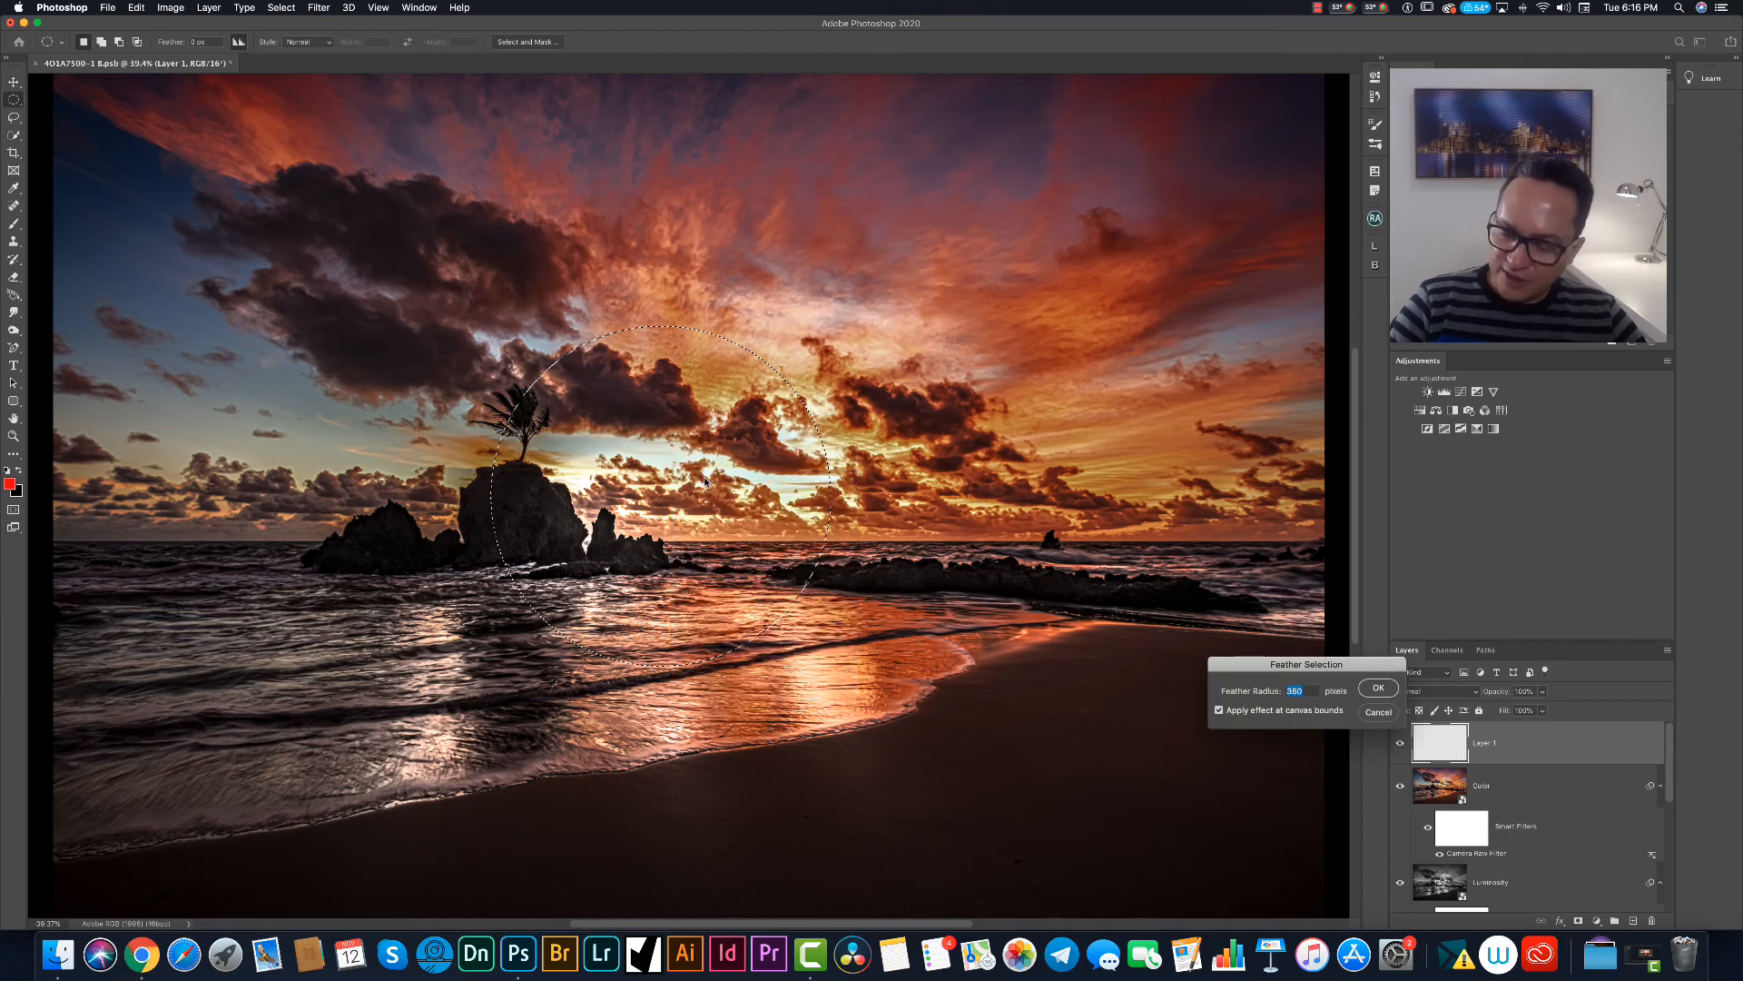
{"action": "type", "text": "650"}
{"action": "key", "text": "Return"}
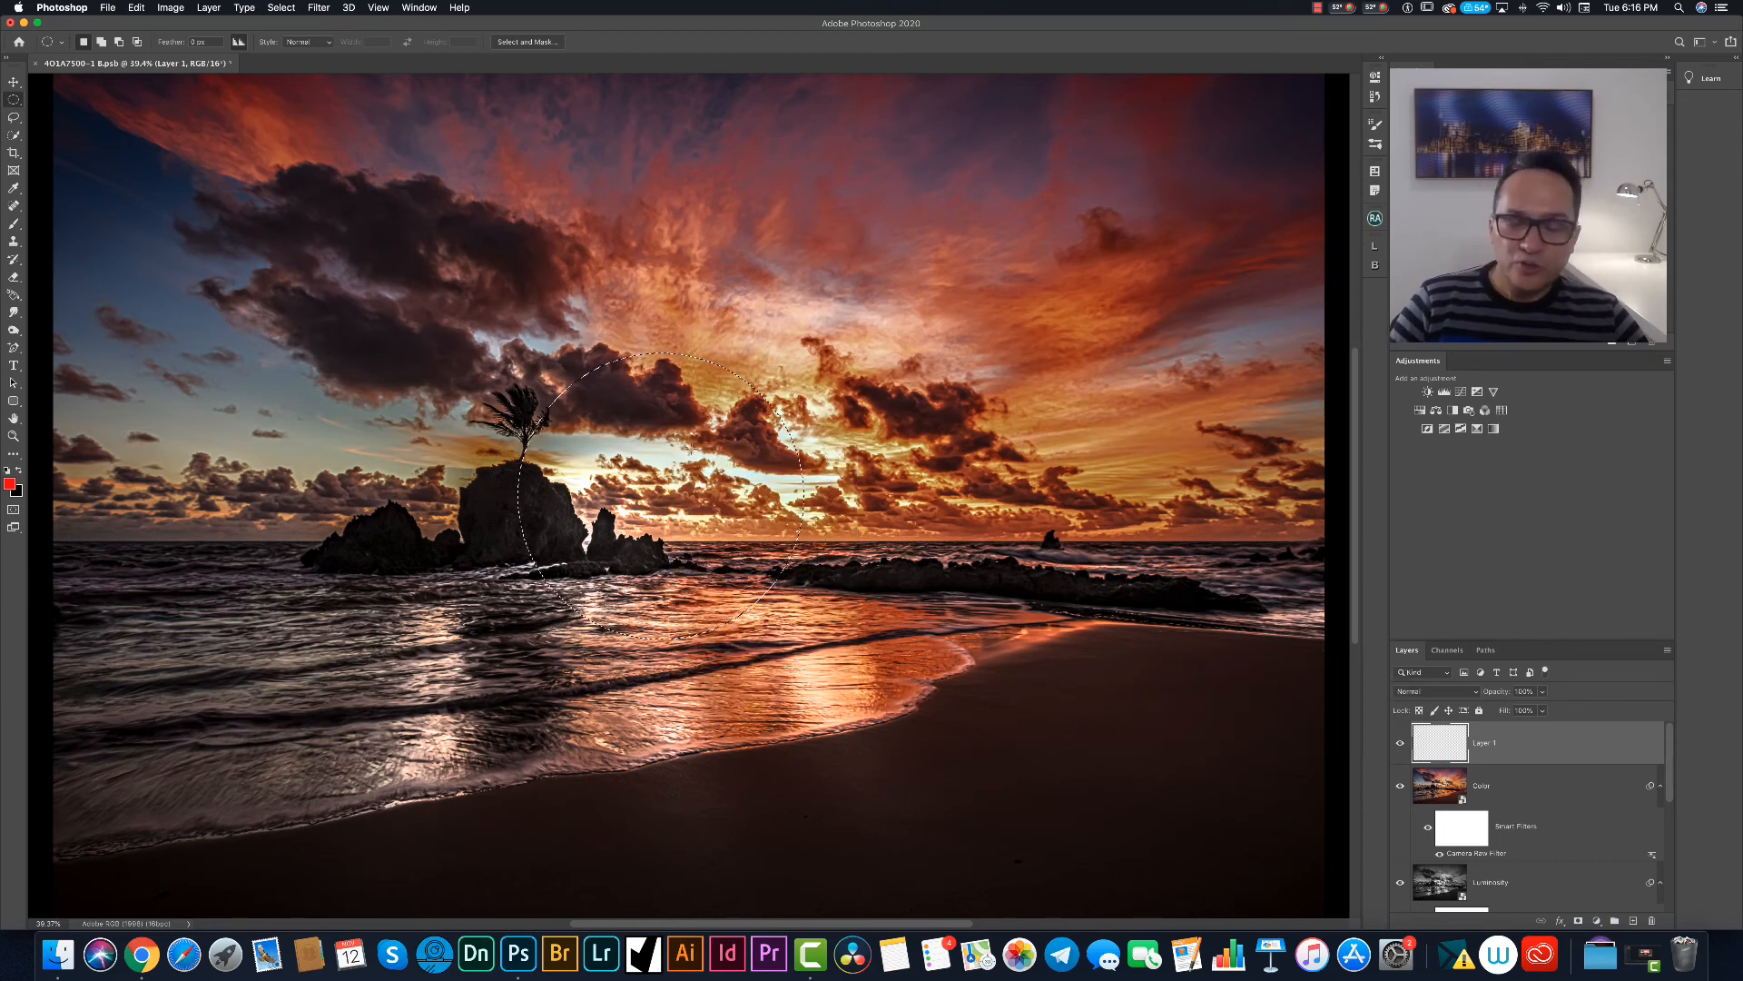
Sample an orange from the sunset sky, fill the feathered selection with it on the empty layer, and deselect.
{"action": "key", "text": "i"}
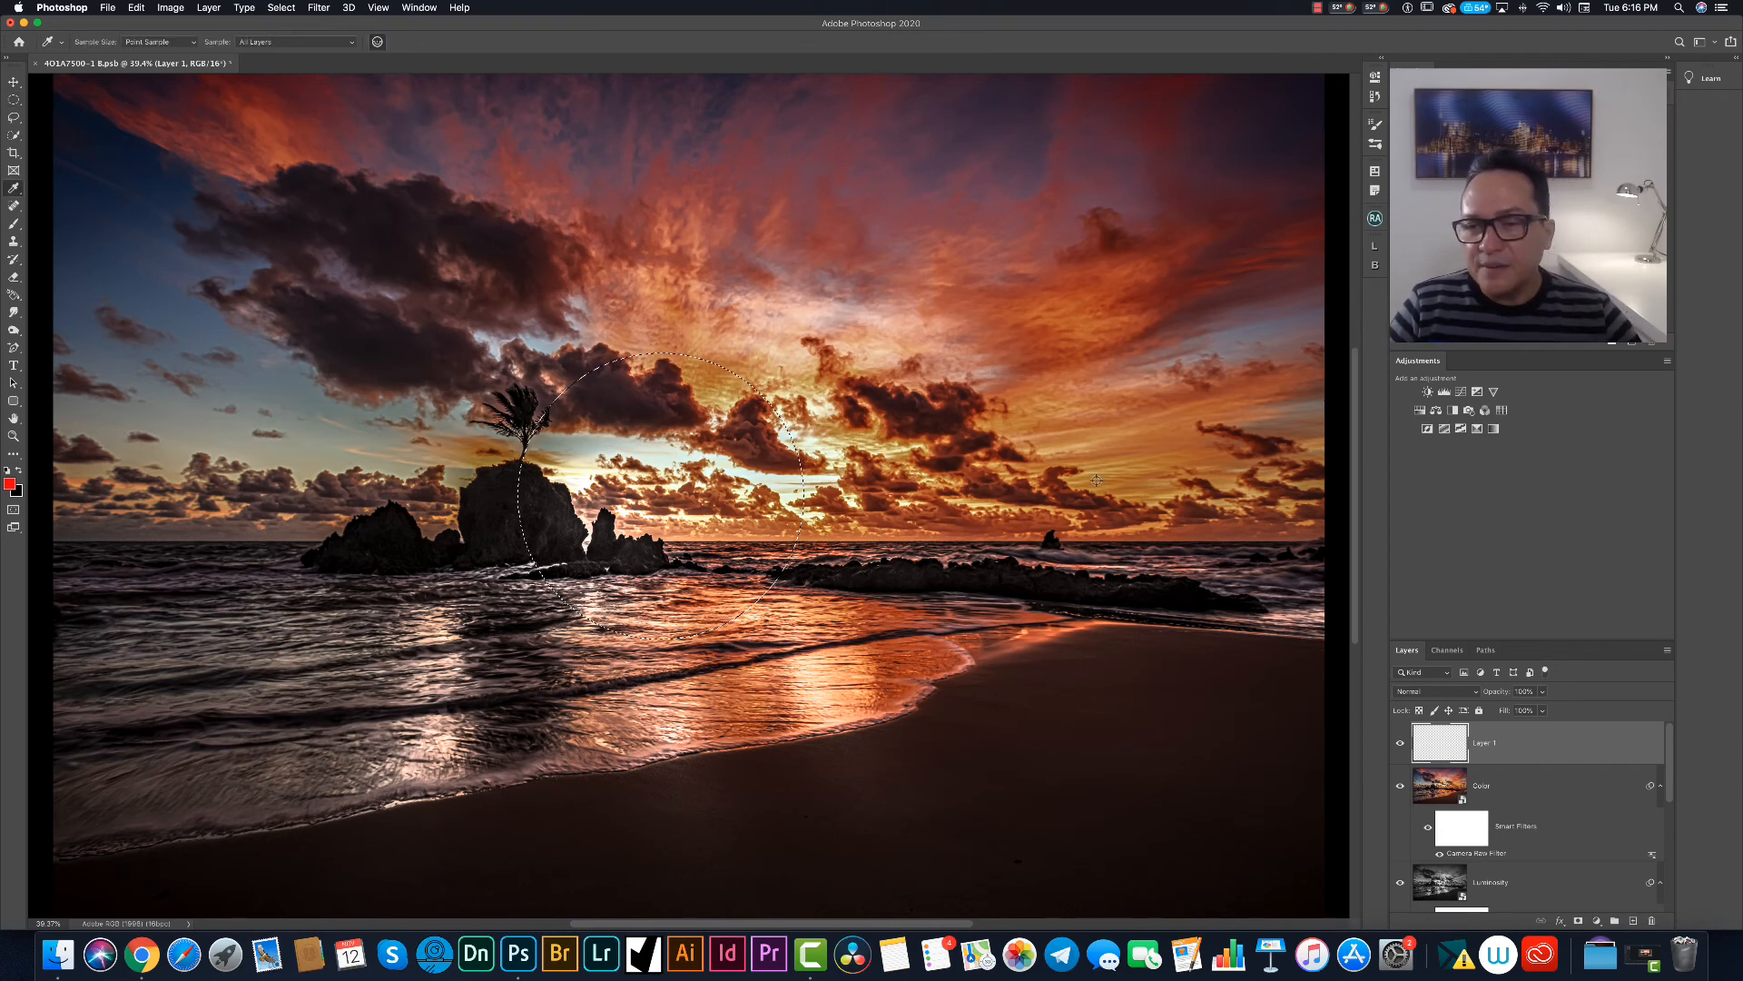
{"action": "left_click", "coordinate": [1058, 444]}
{"action": "left_click", "coordinate": [1055, 442]}
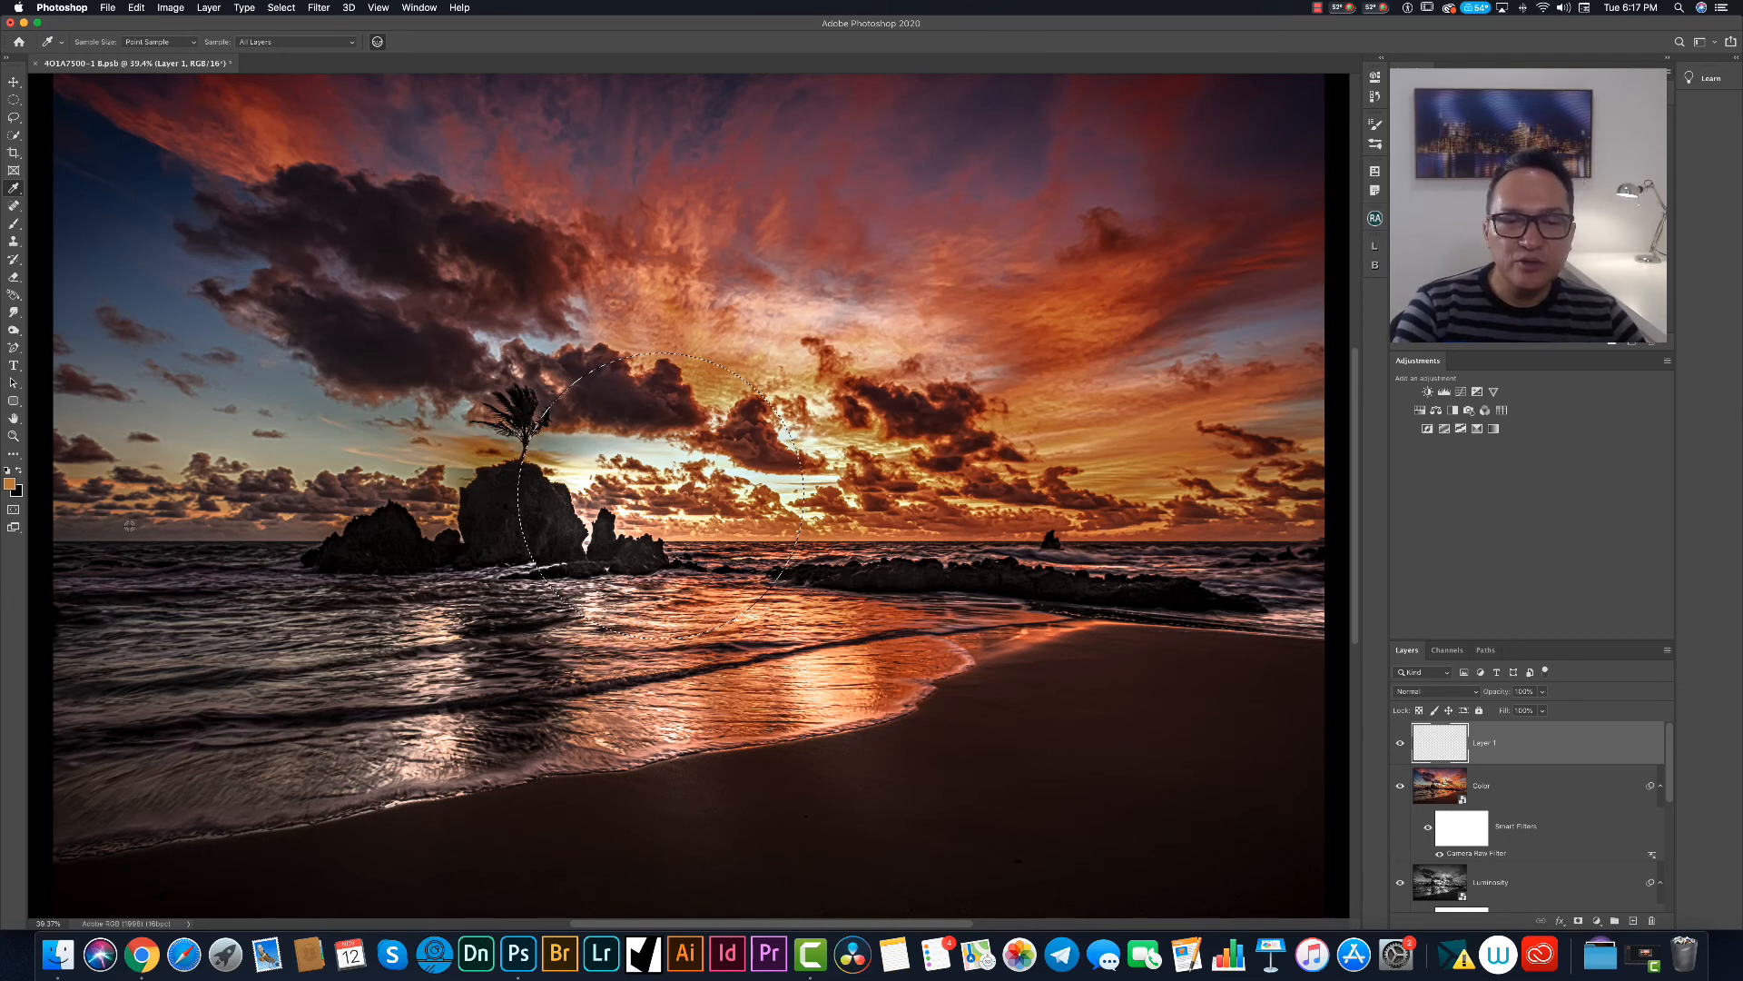
{"action": "key", "text": "alt+BackSpace"}
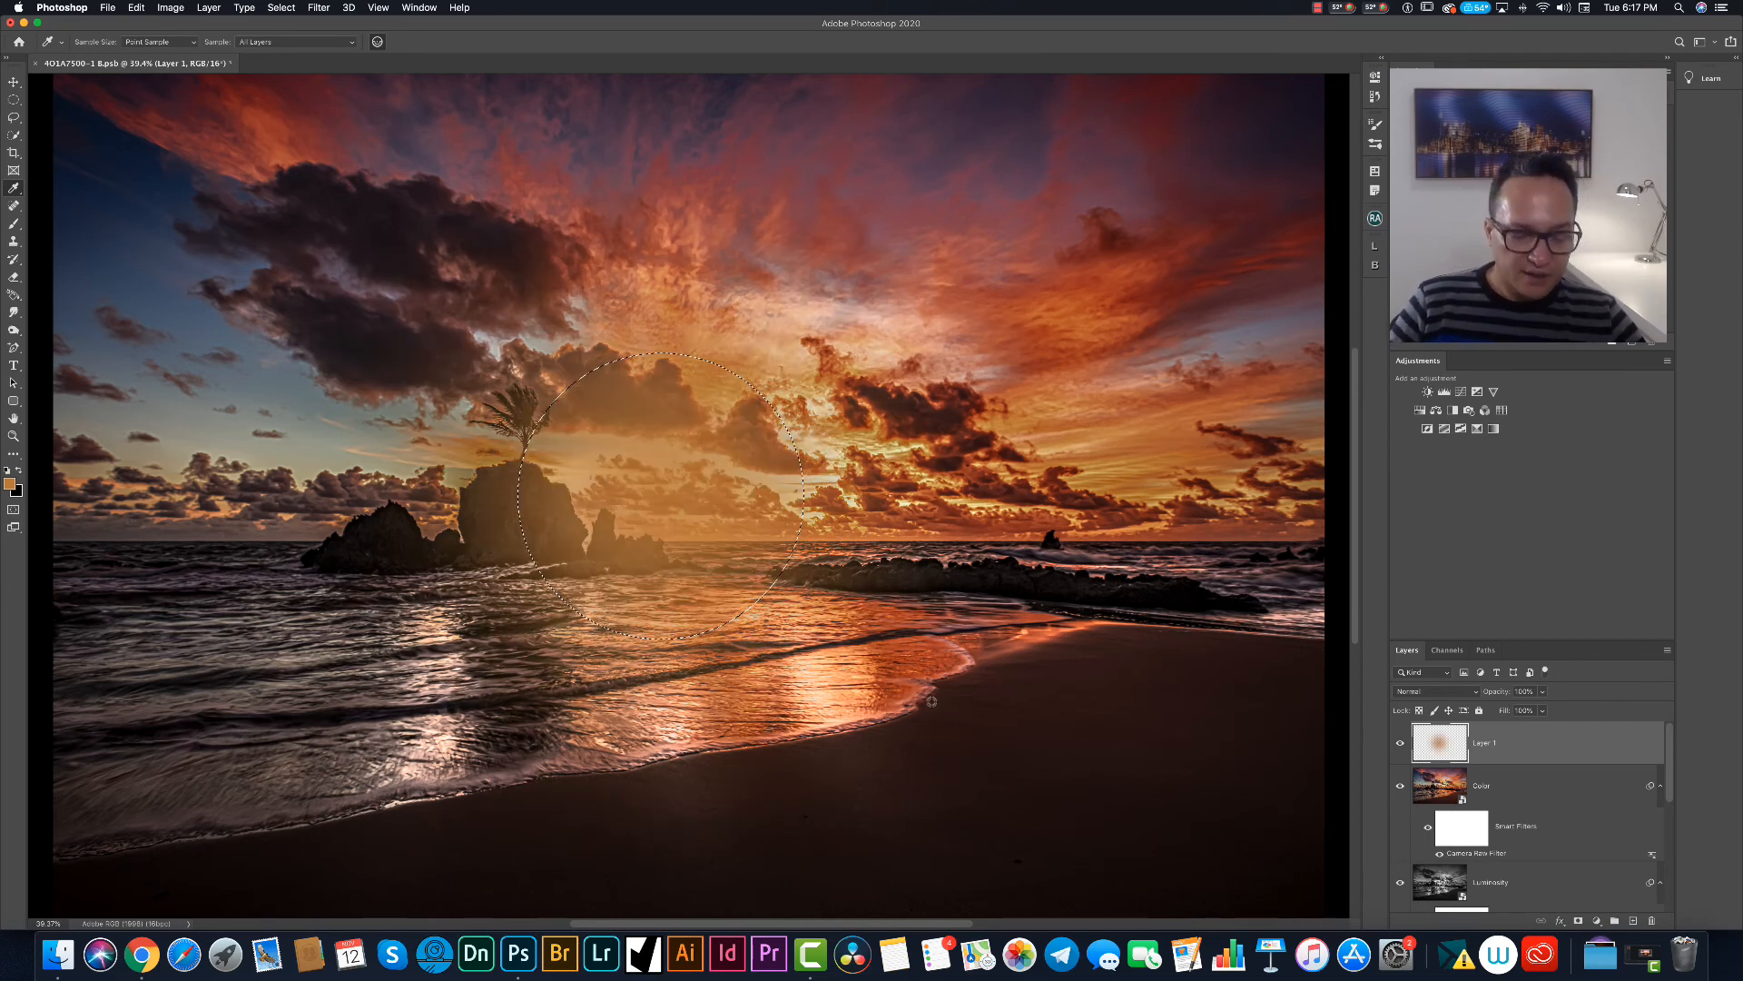
{"action": "key", "text": "super+d"}
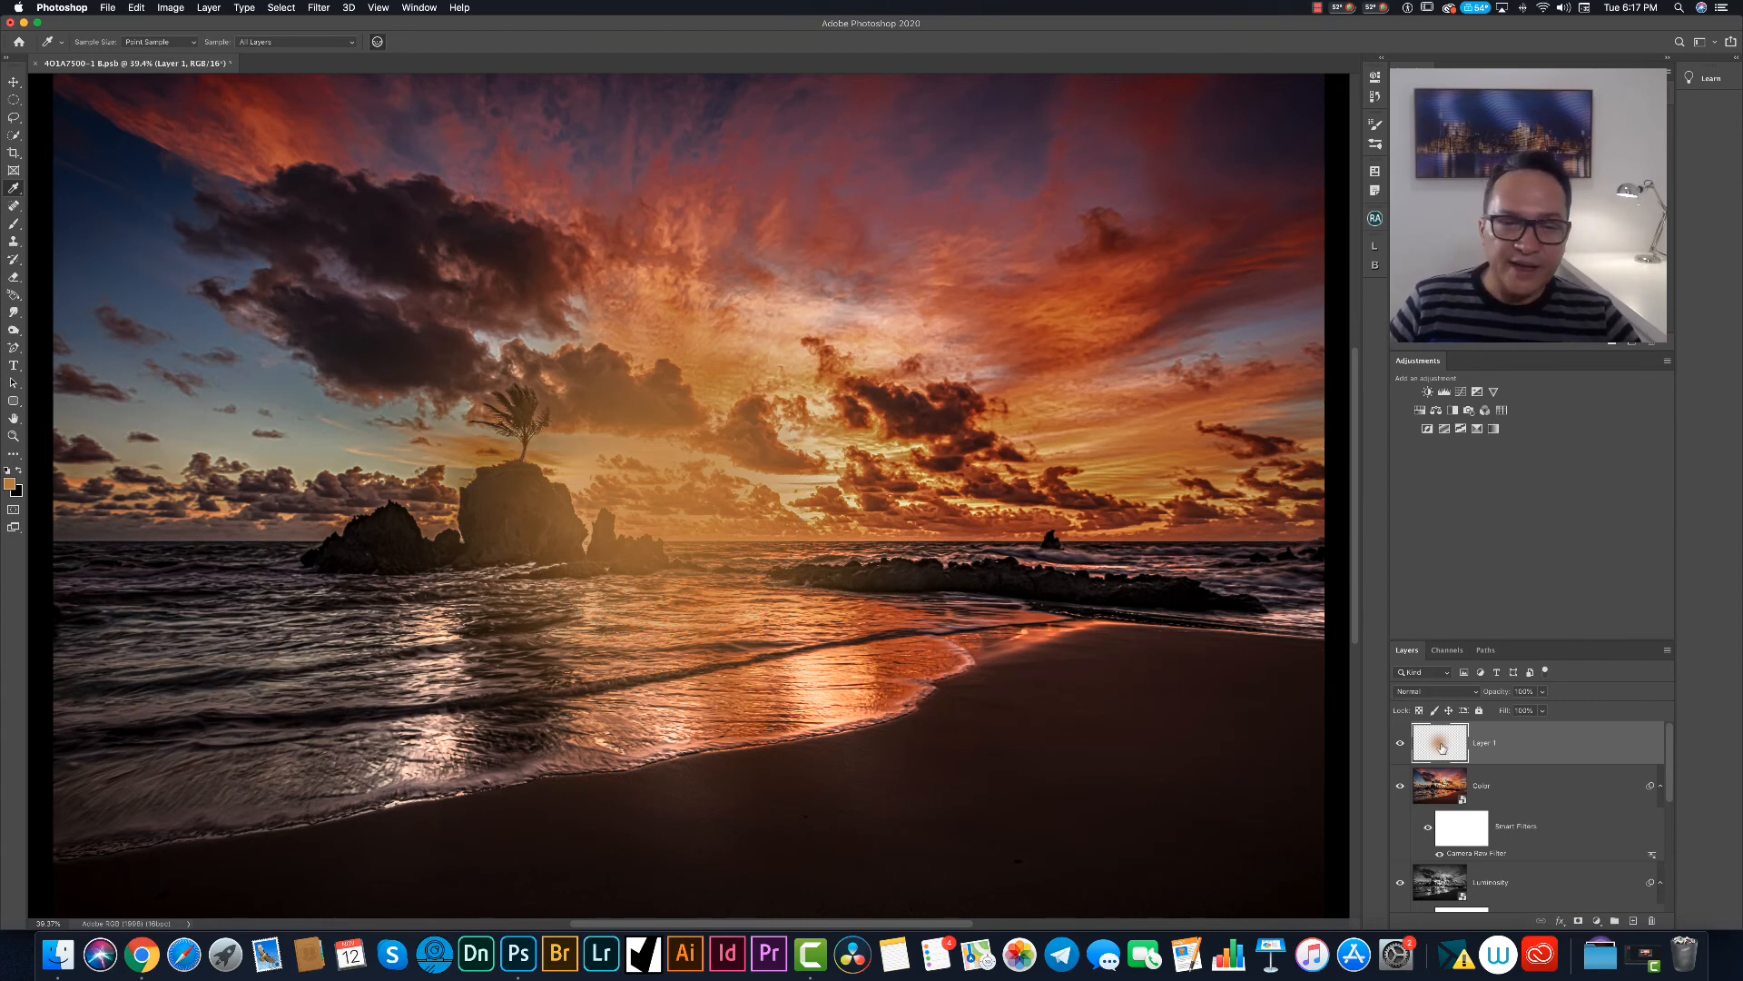
Set the orange glow layer's blend mode to Hard Mix and compare lower opacities, returning the opacity to 100%.
{"action": "left_click", "coordinate": [1456, 694]}
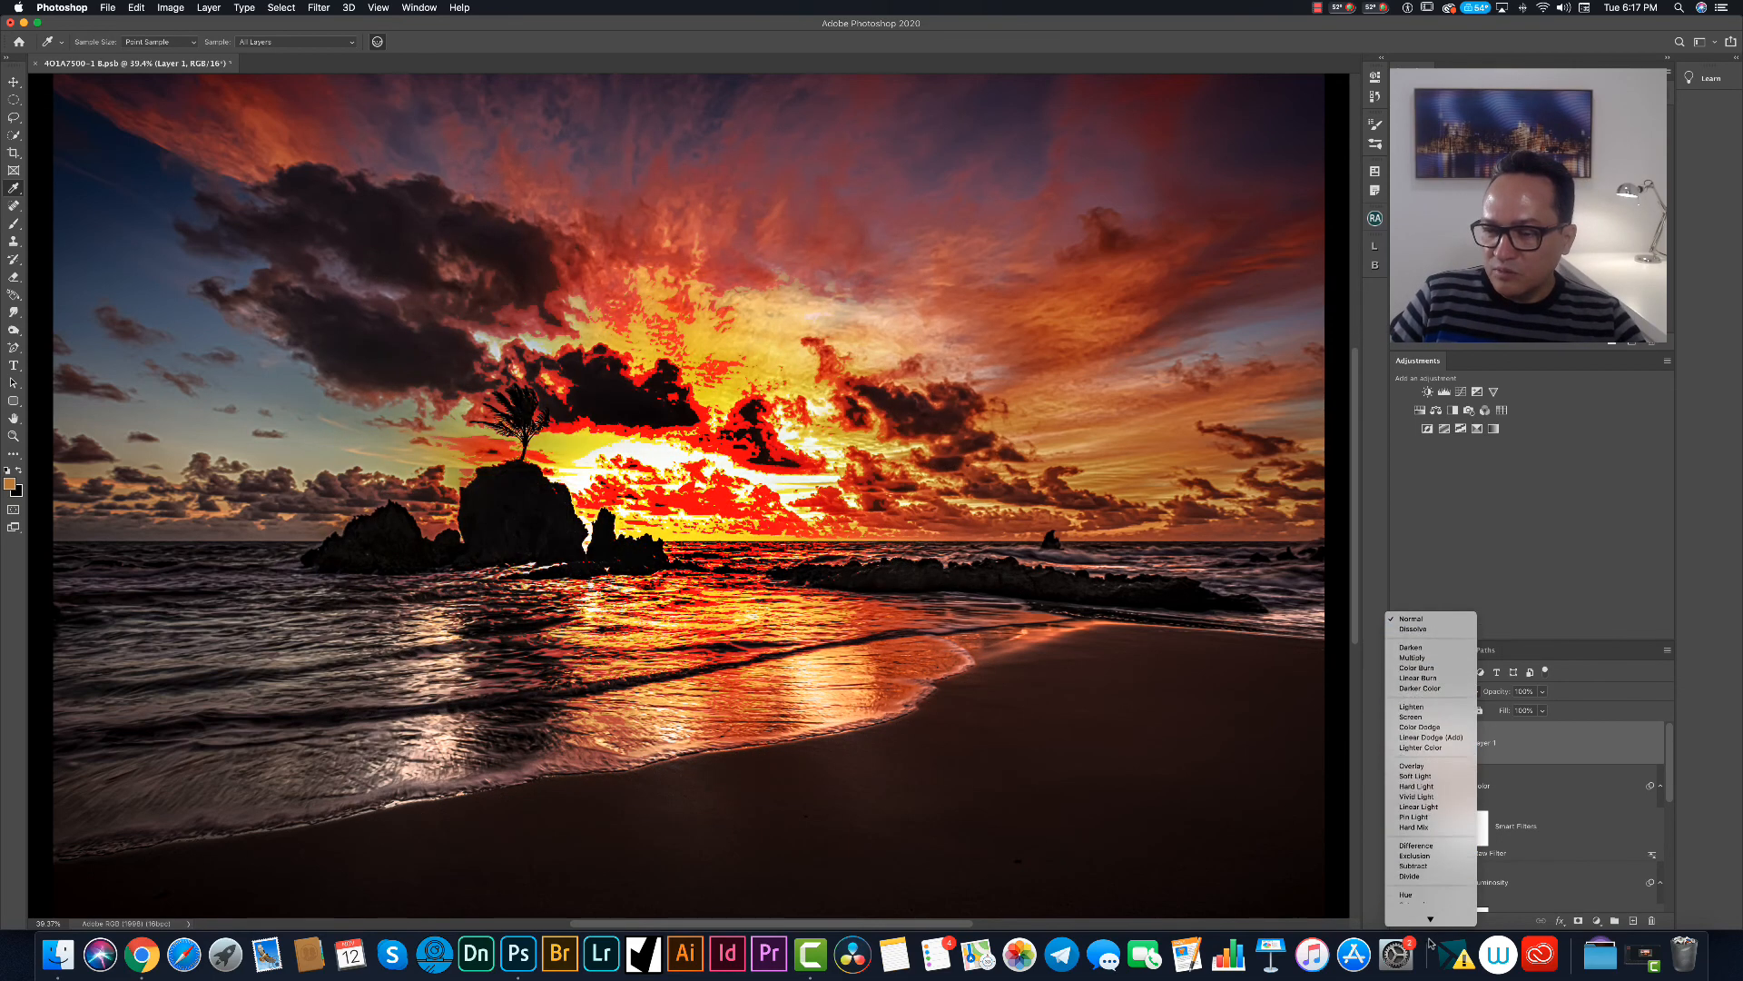
{"action": "left_click", "coordinate": [1425, 822]}
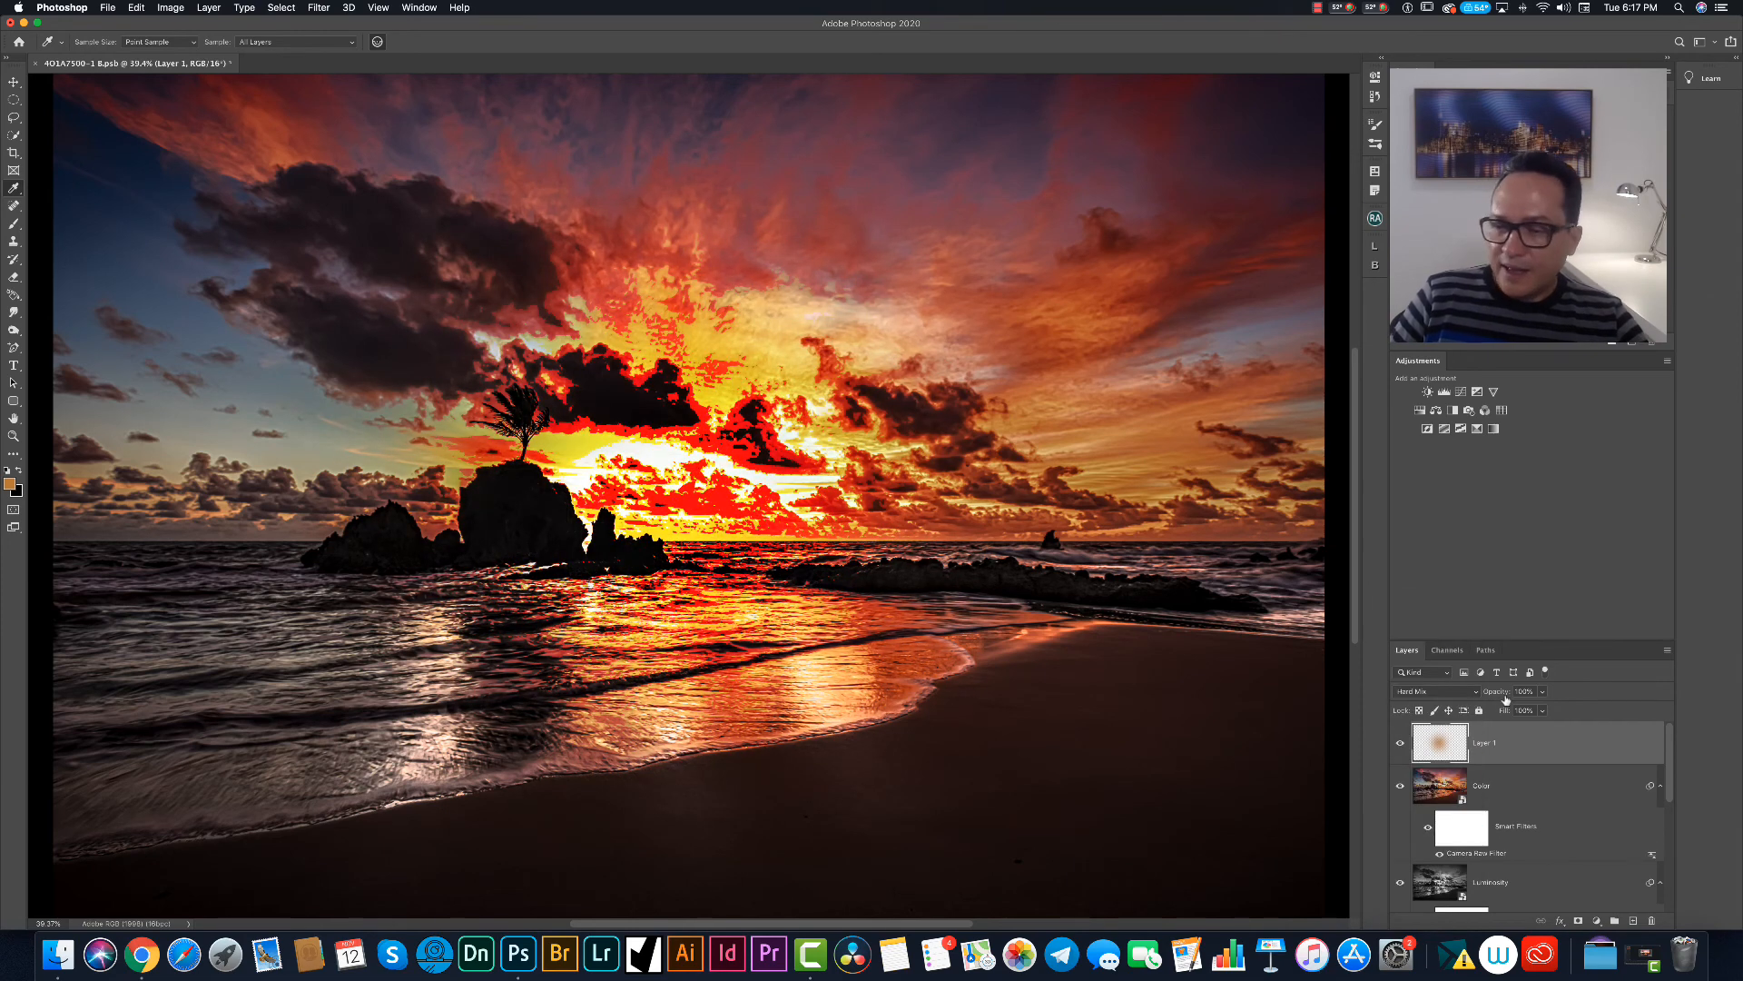
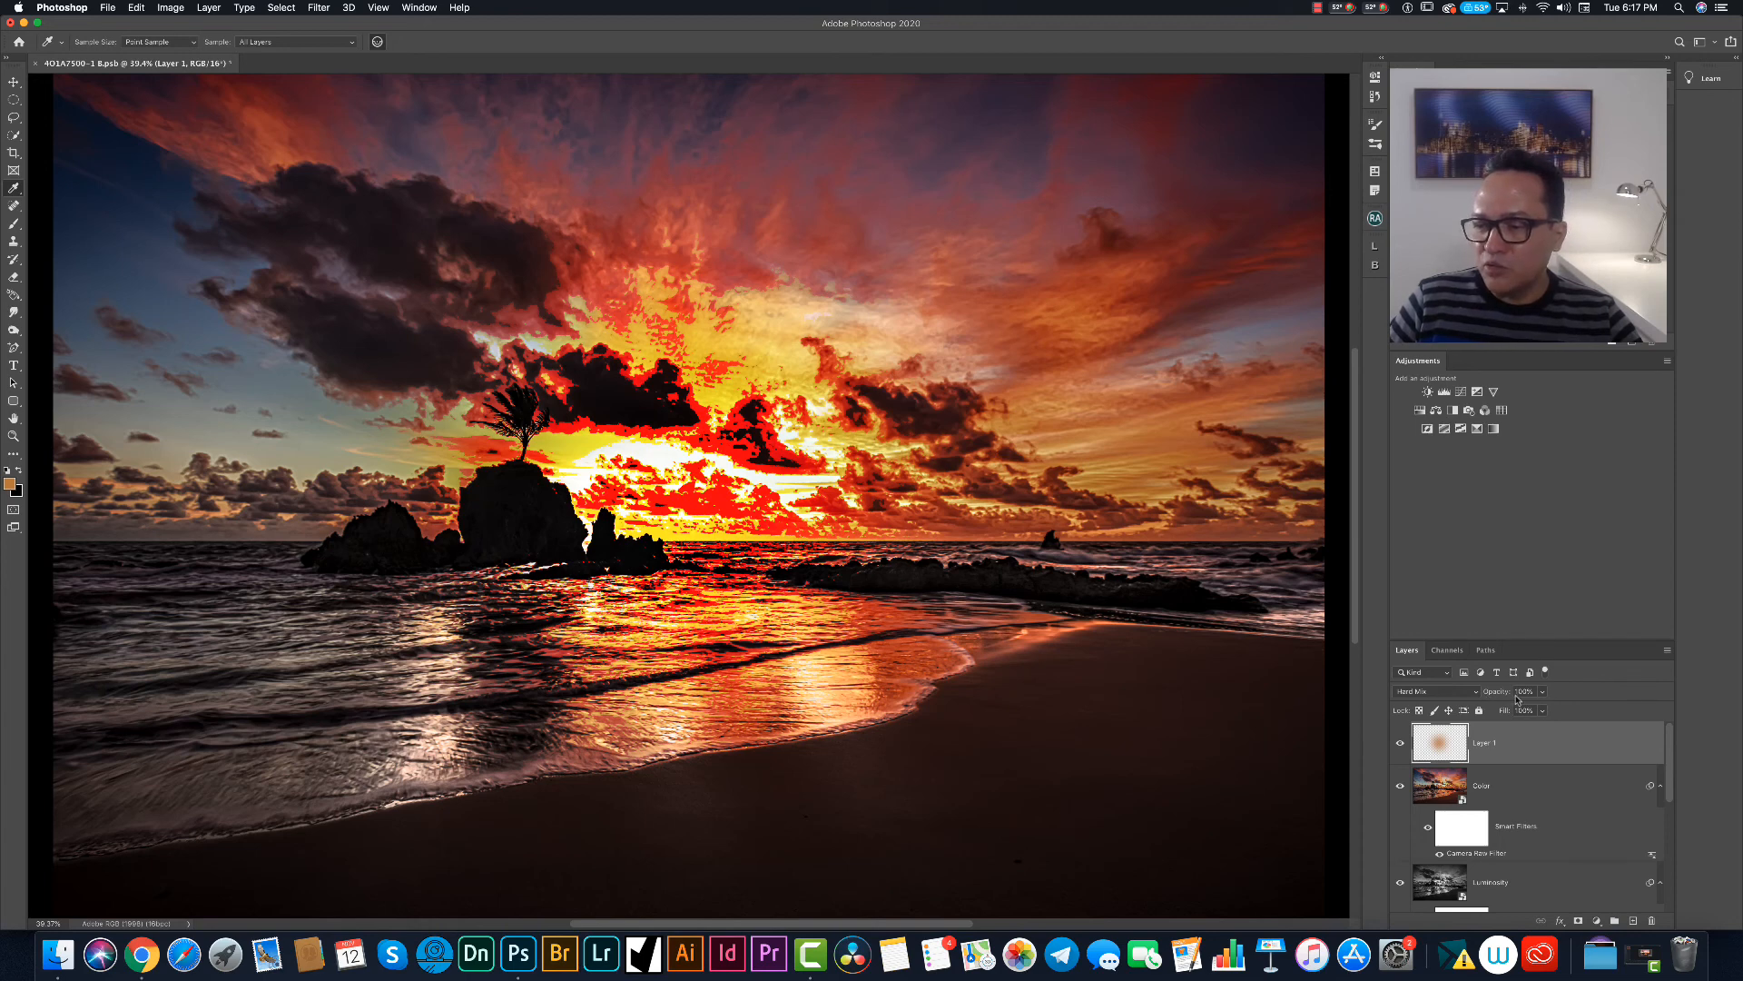
{"action": "left_click", "coordinate": [1541, 693]}
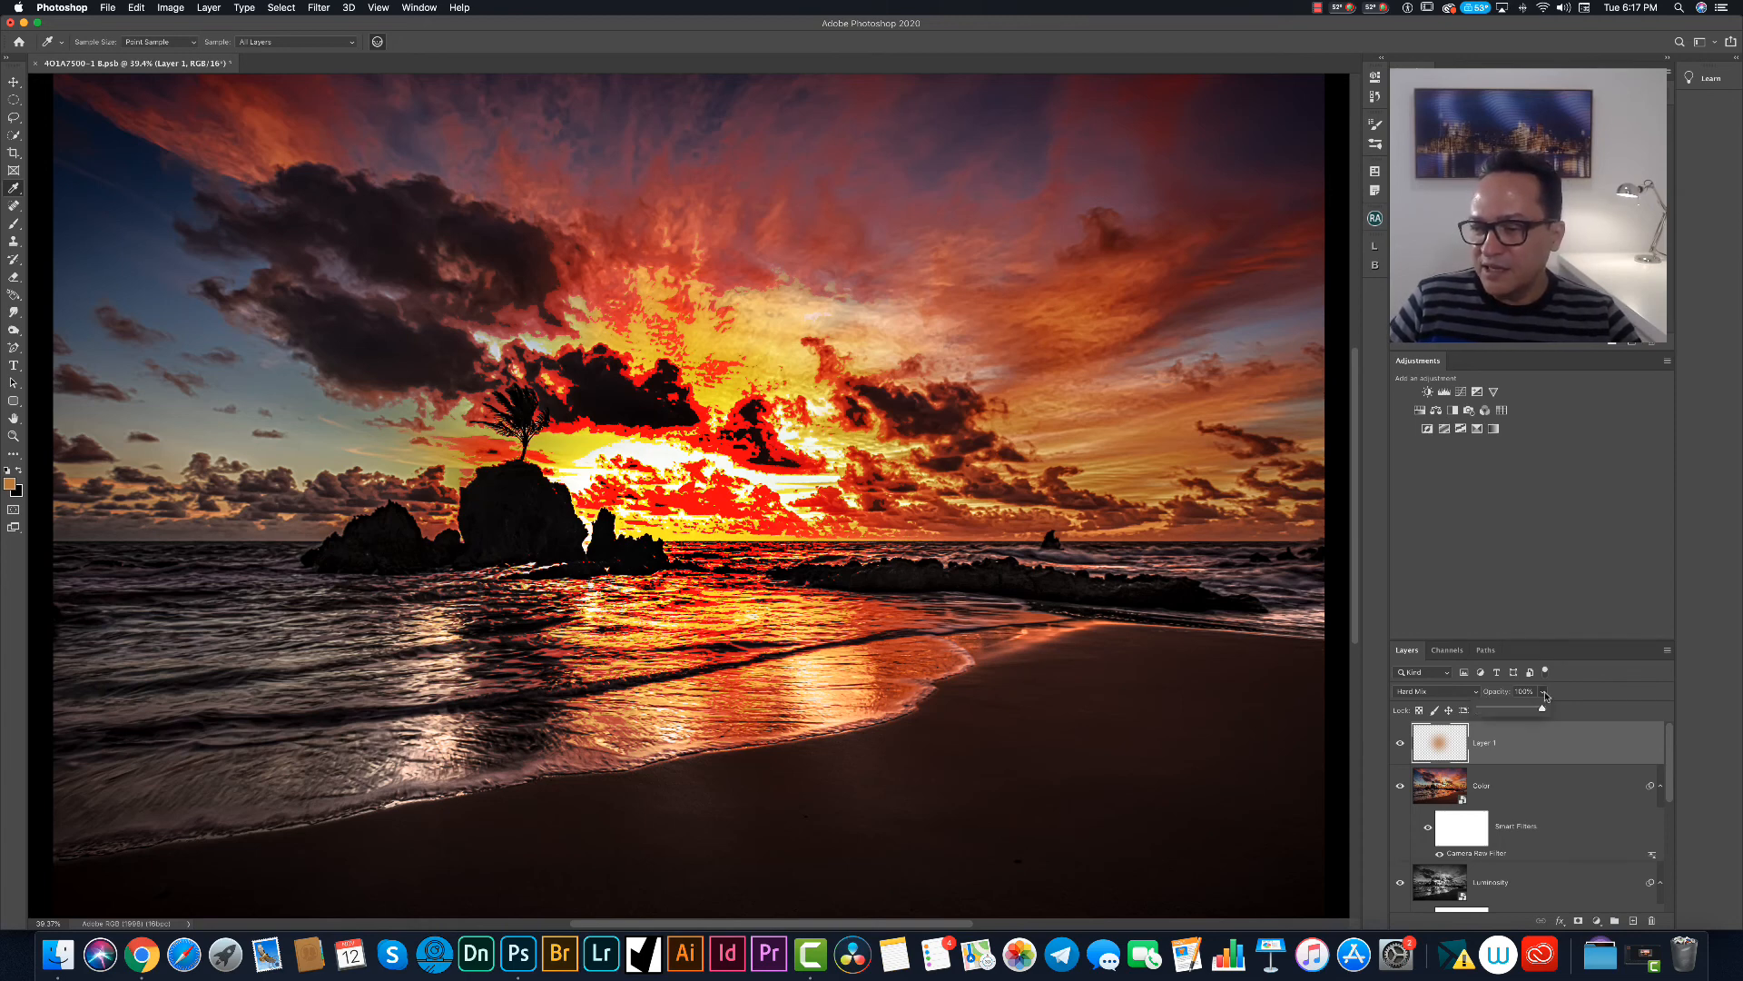
{"action": "left_click_drag", "start_coordinate": [1544, 710], "coordinate": [1490, 714]}
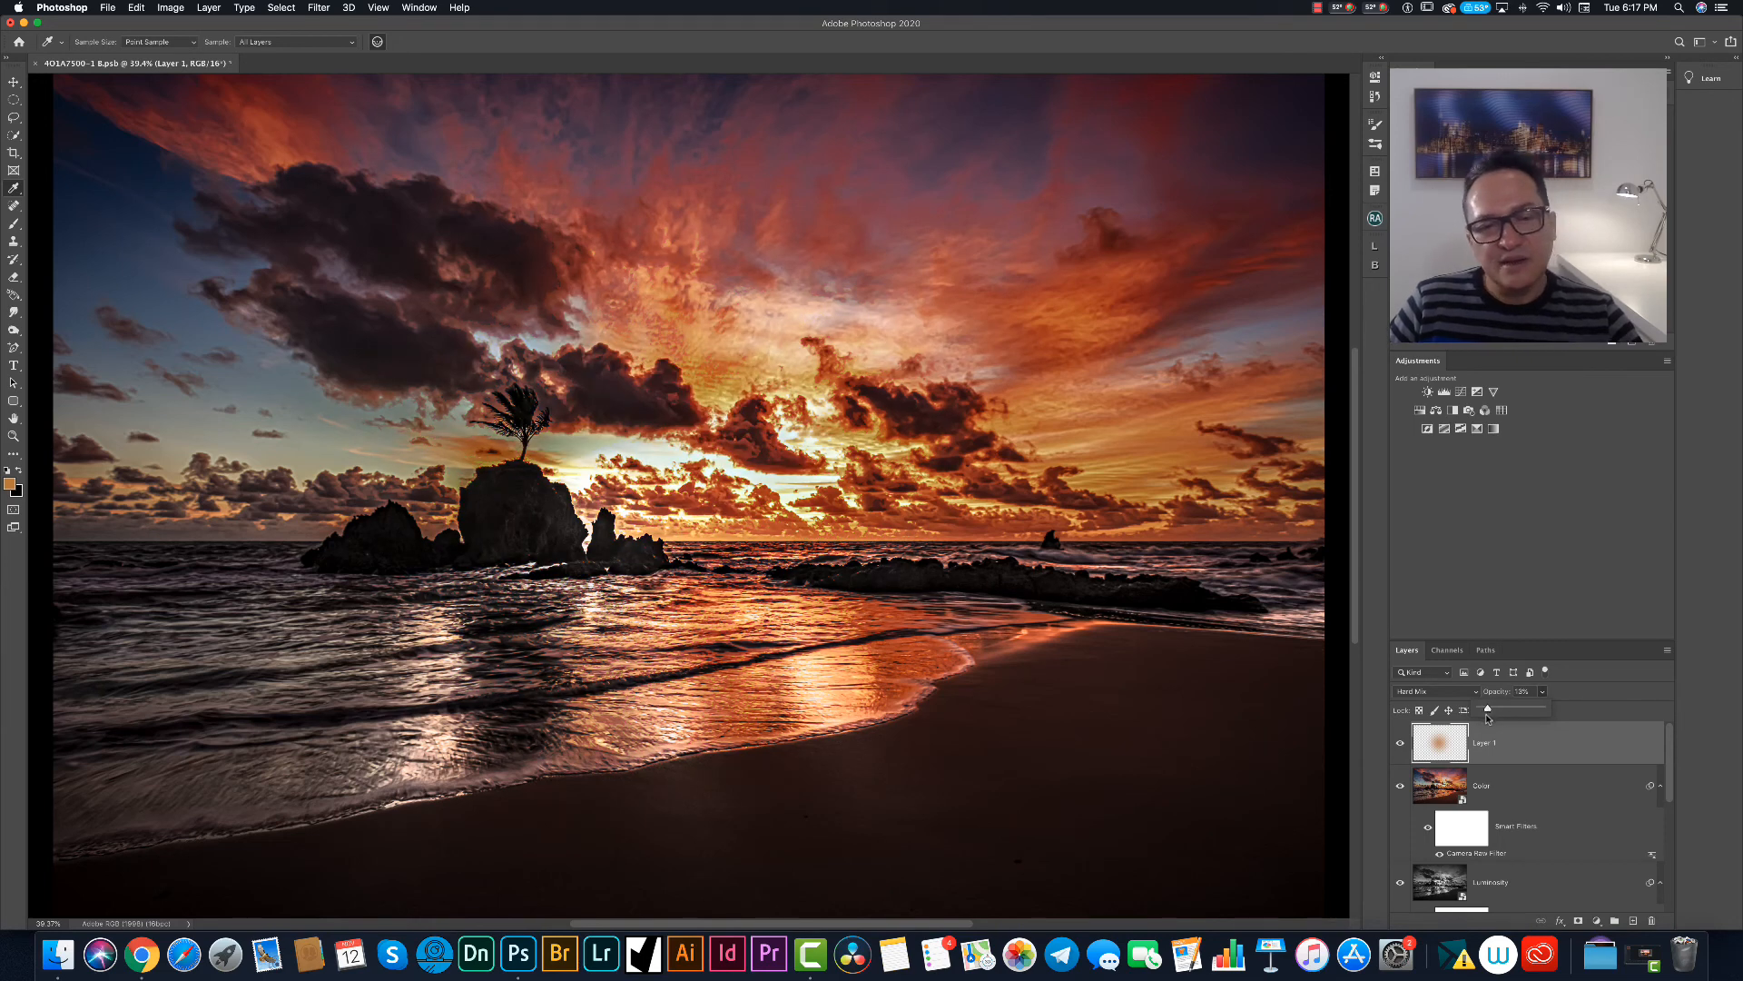
{"action": "left_click_drag", "start_coordinate": [1490, 712], "coordinate": [1509, 714]}
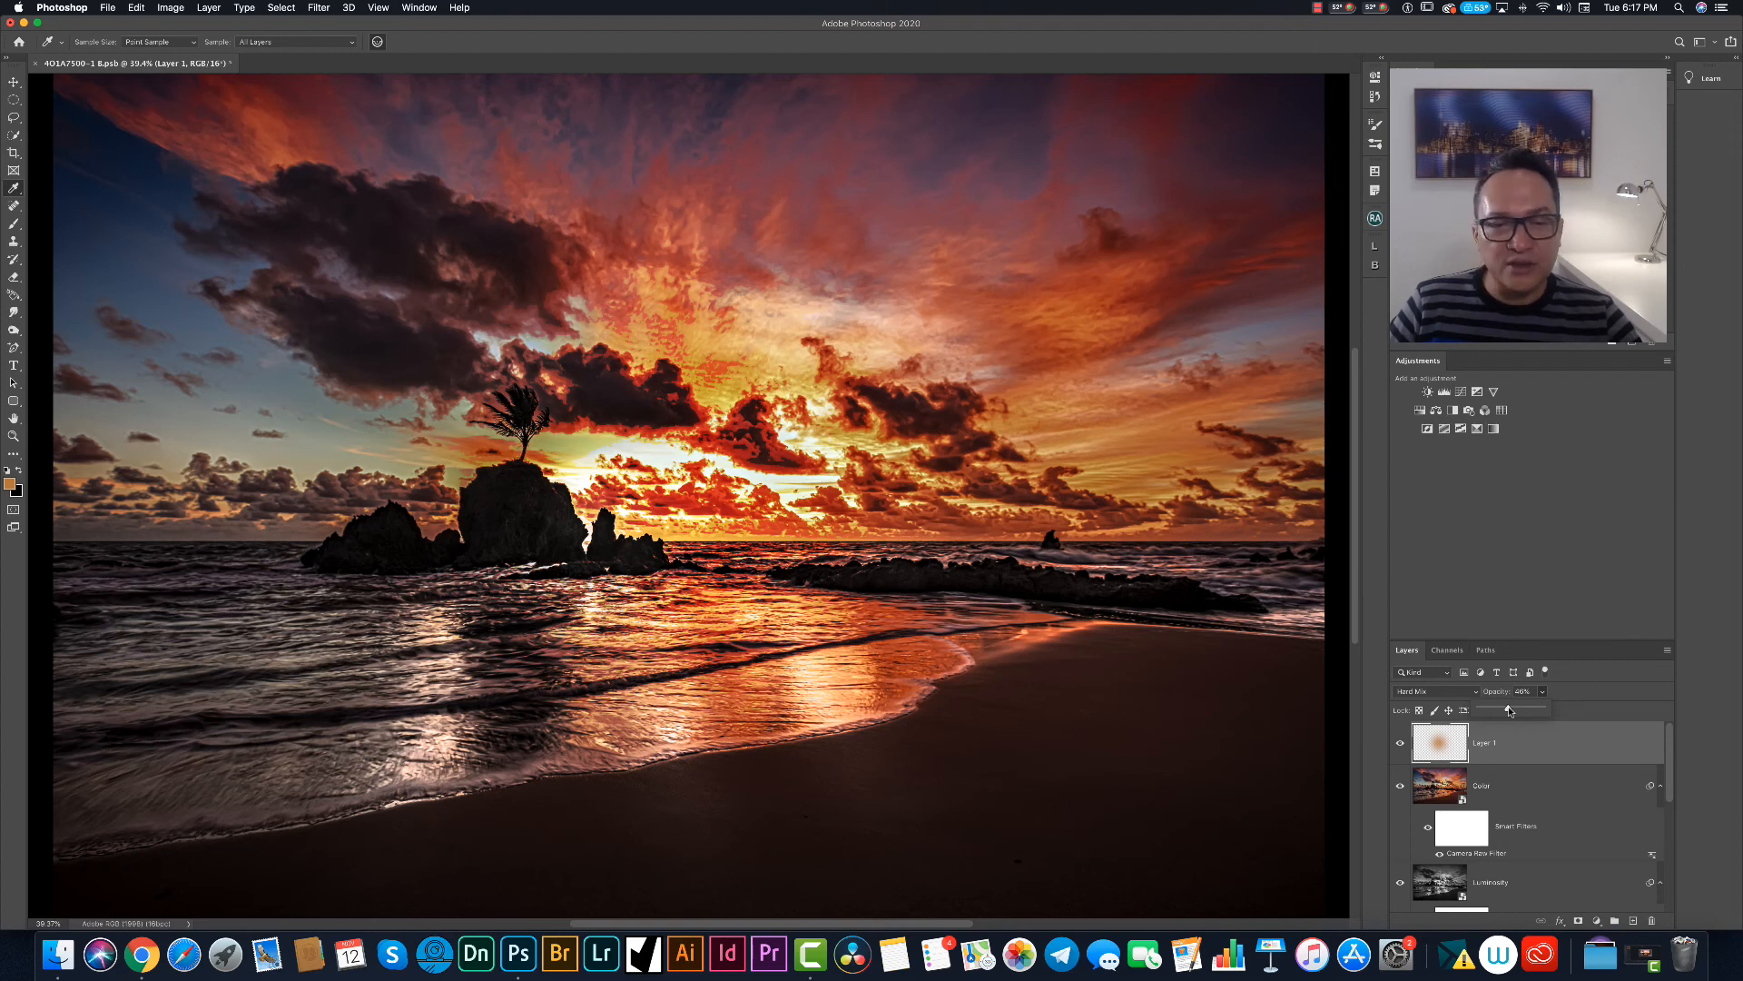
{"action": "left_click_drag", "start_coordinate": [1510, 711], "coordinate": [1569, 711]}
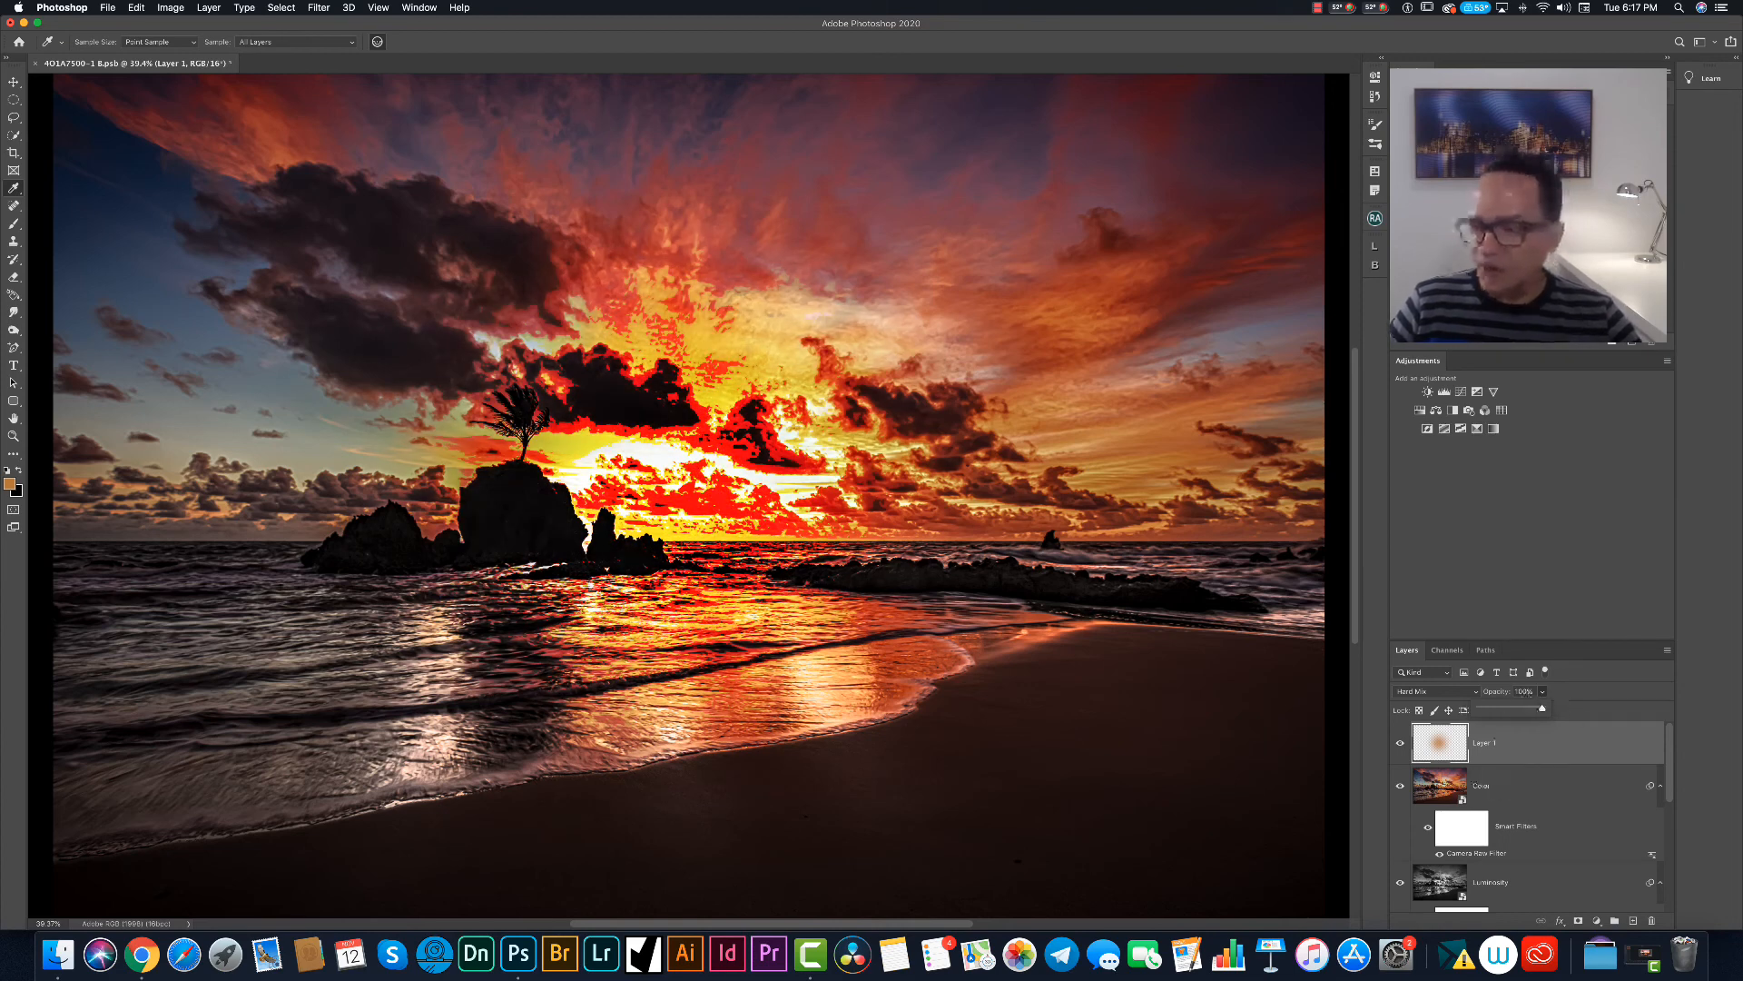
{"action": "left_click", "coordinate": [1570, 718]}
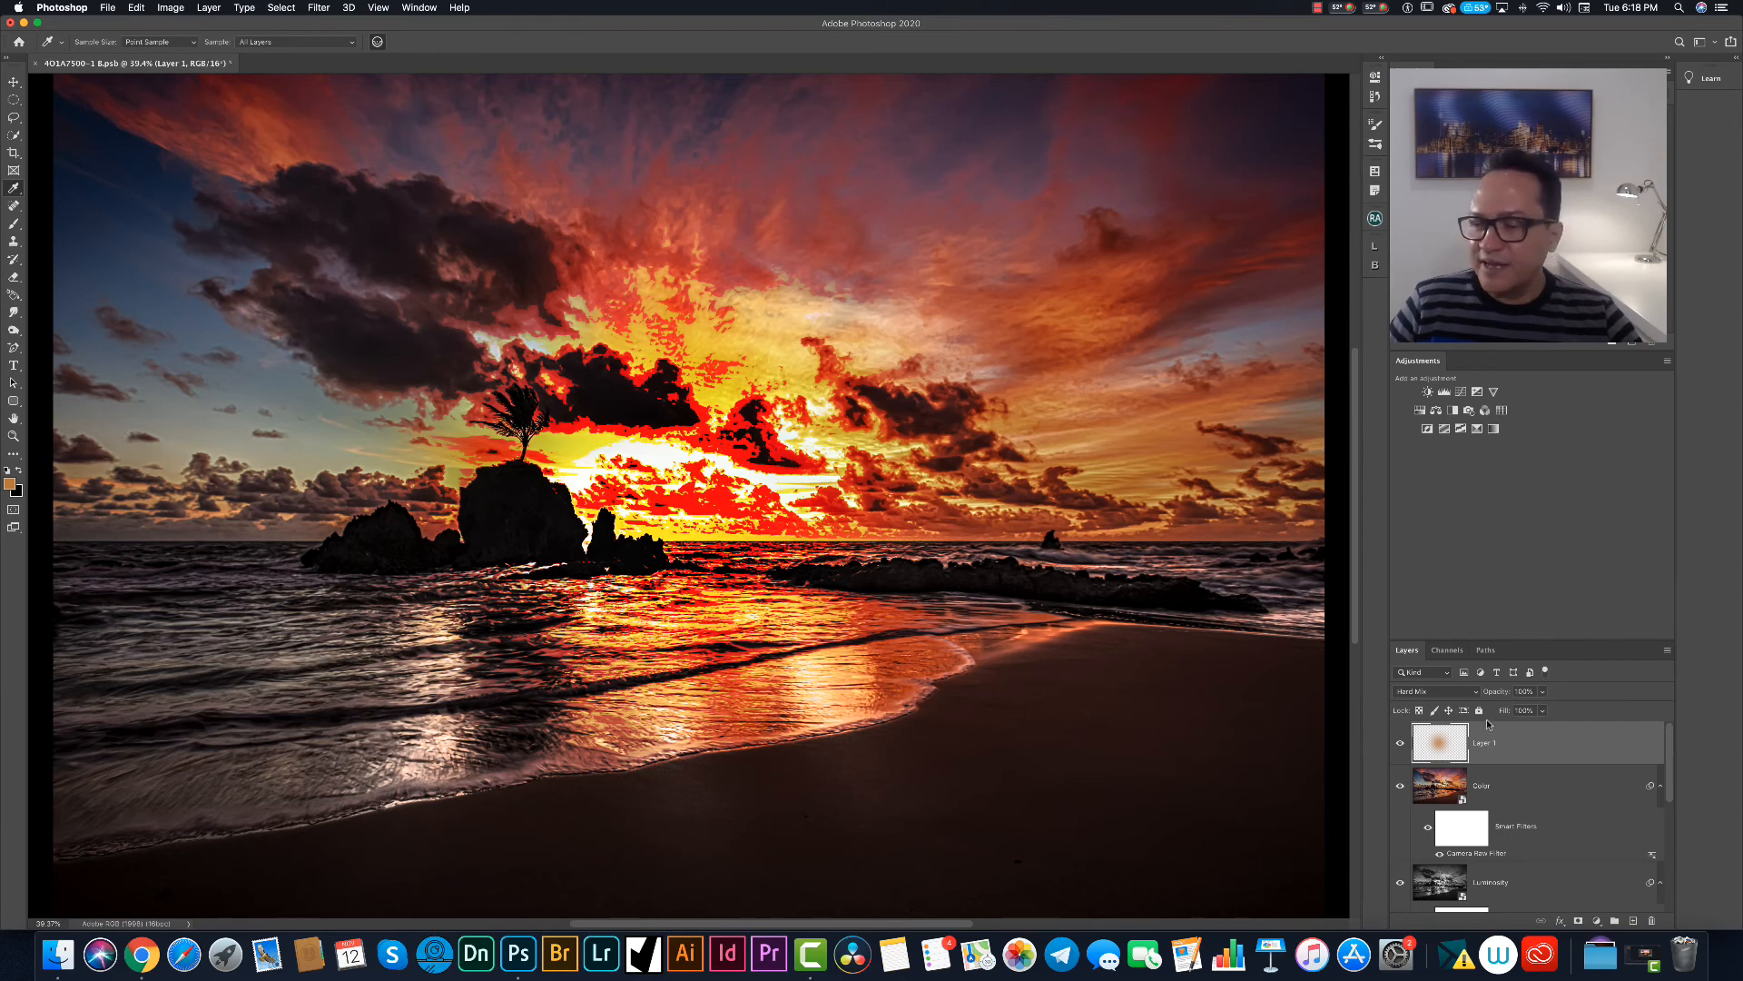
Compare reduced fill with reduced opacity on the Hard Mix glow layer, and set fill to about 15% with opacity at 100%.
{"action": "left_click", "coordinate": [1543, 711]}
{"action": "left_click_drag", "start_coordinate": [1541, 729], "coordinate": [1501, 729]}
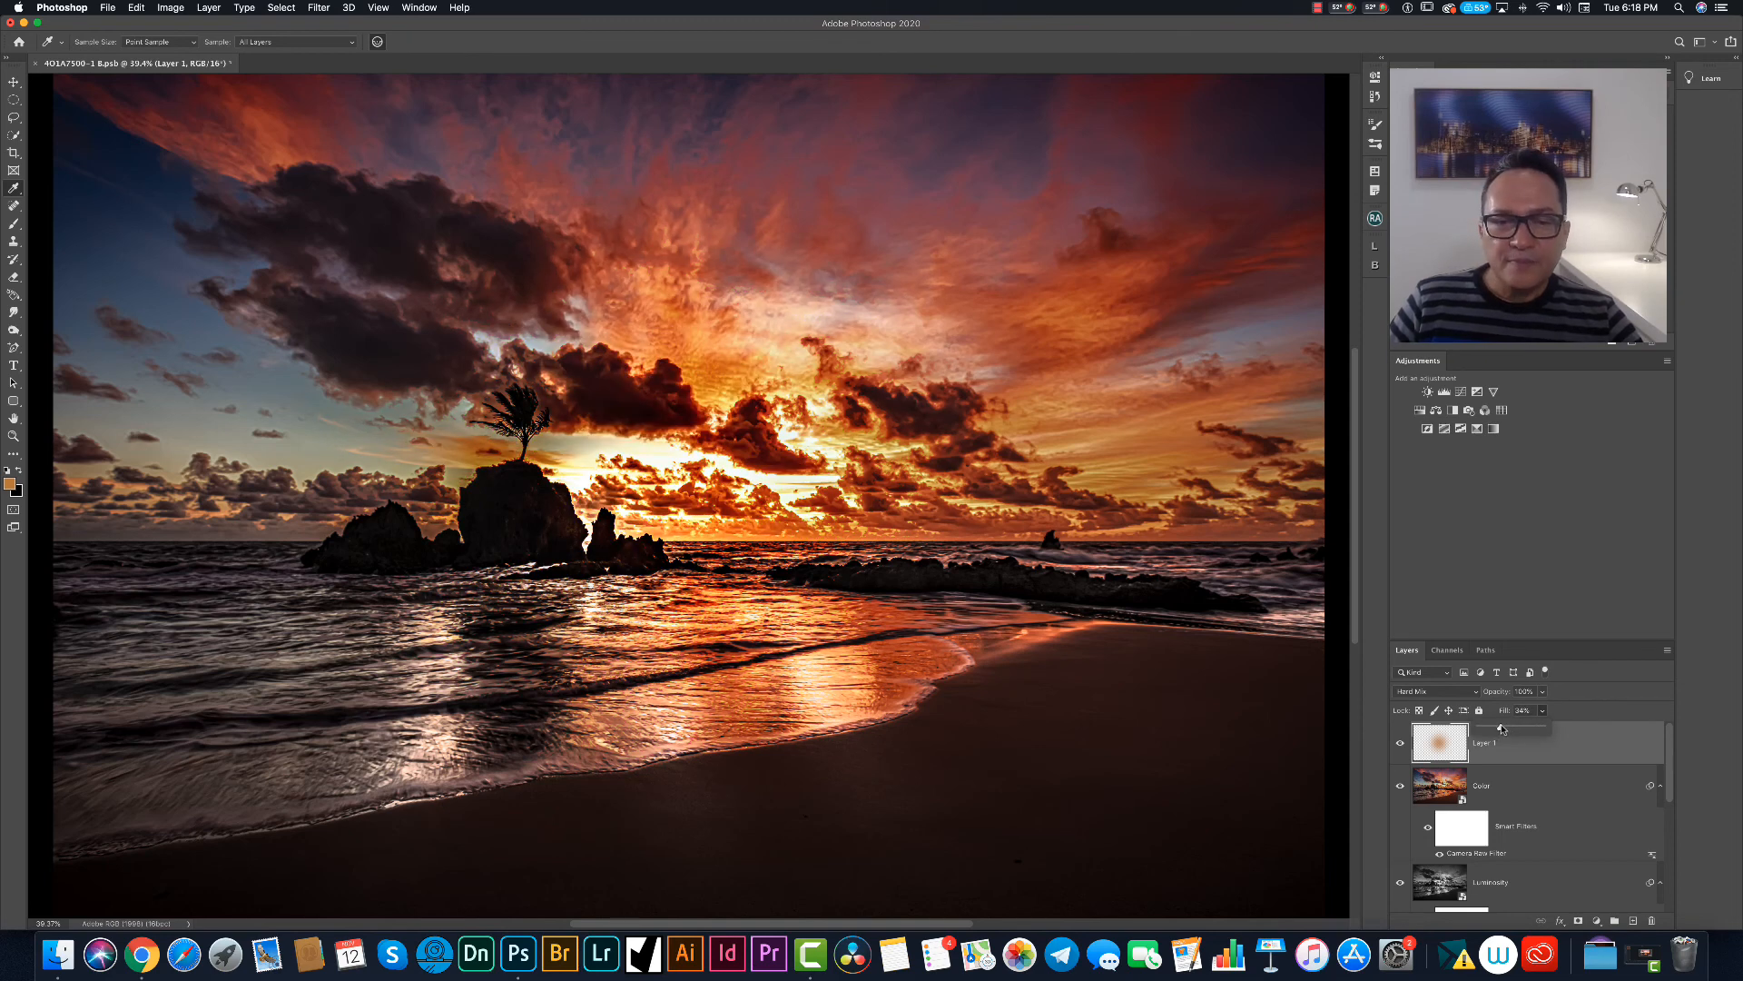
{"action": "left_click_drag", "start_coordinate": [1501, 728], "coordinate": [1489, 732]}
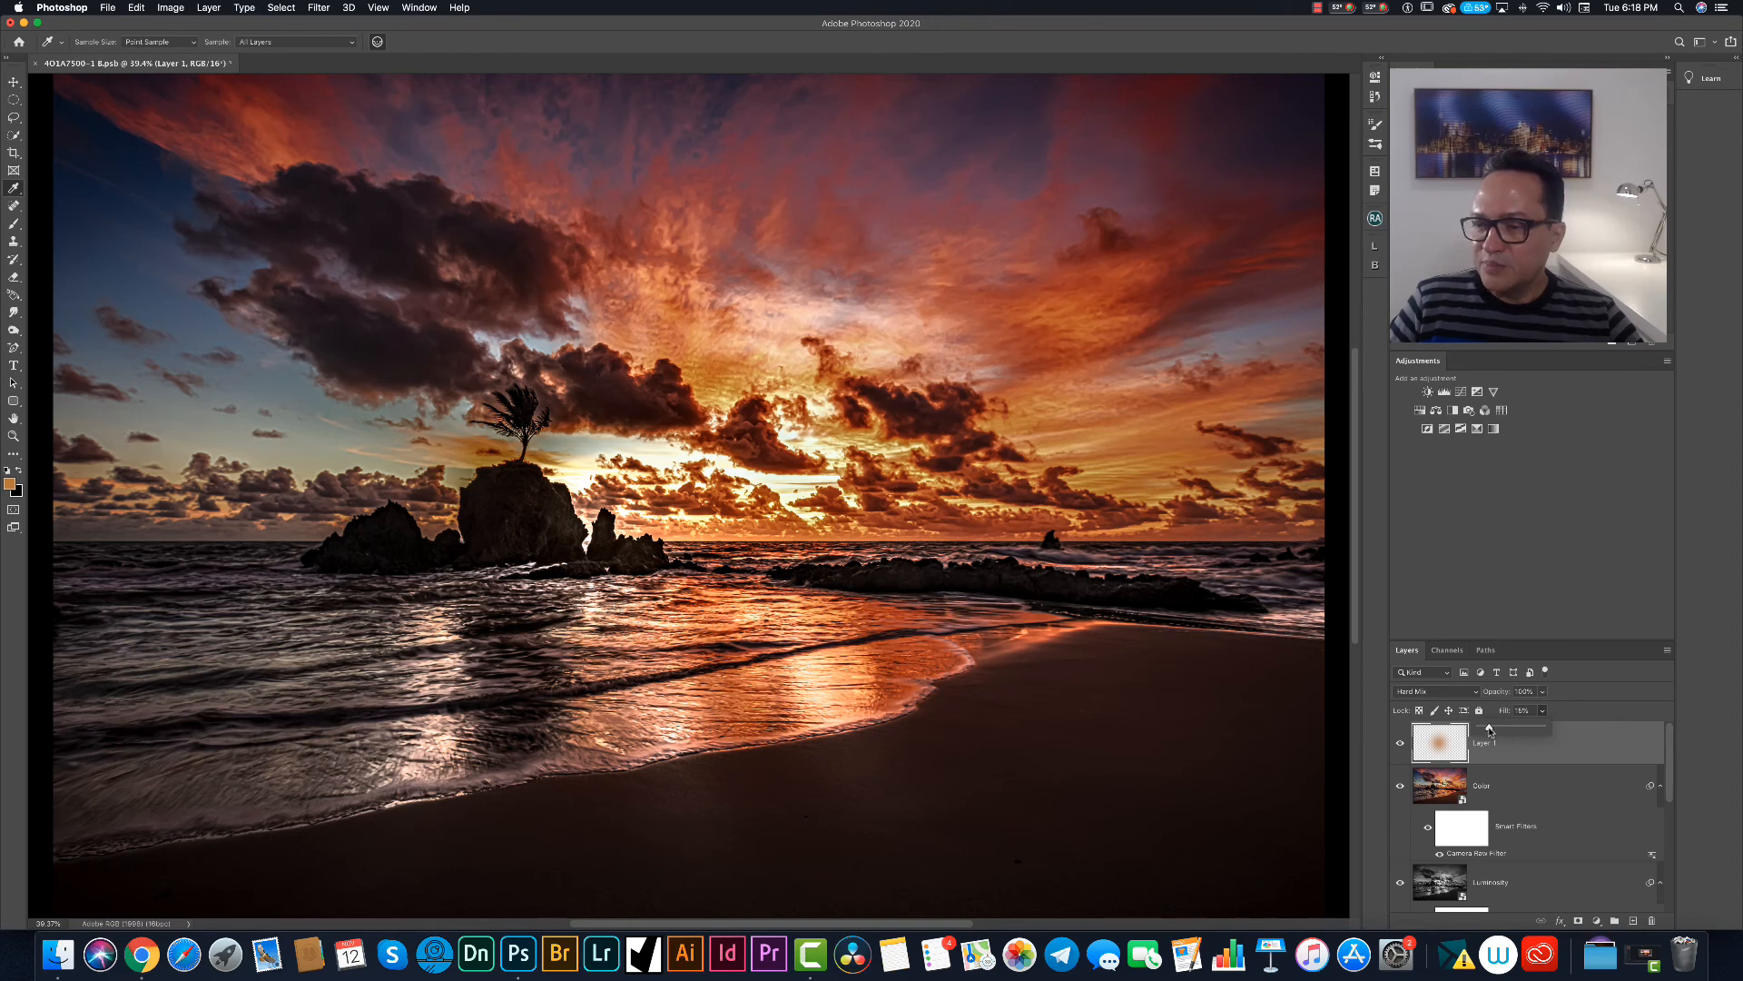
{"action": "mouse_move", "coordinate": [1490, 729]}
{"action": "left_mouse_down"}
{"action": "mouse_move", "coordinate": [1567, 731]}
{"action": "mouse_move", "coordinate": [1501, 715]}
{"action": "left_mouse_up"}
{"action": "left_click", "coordinate": [1543, 691]}
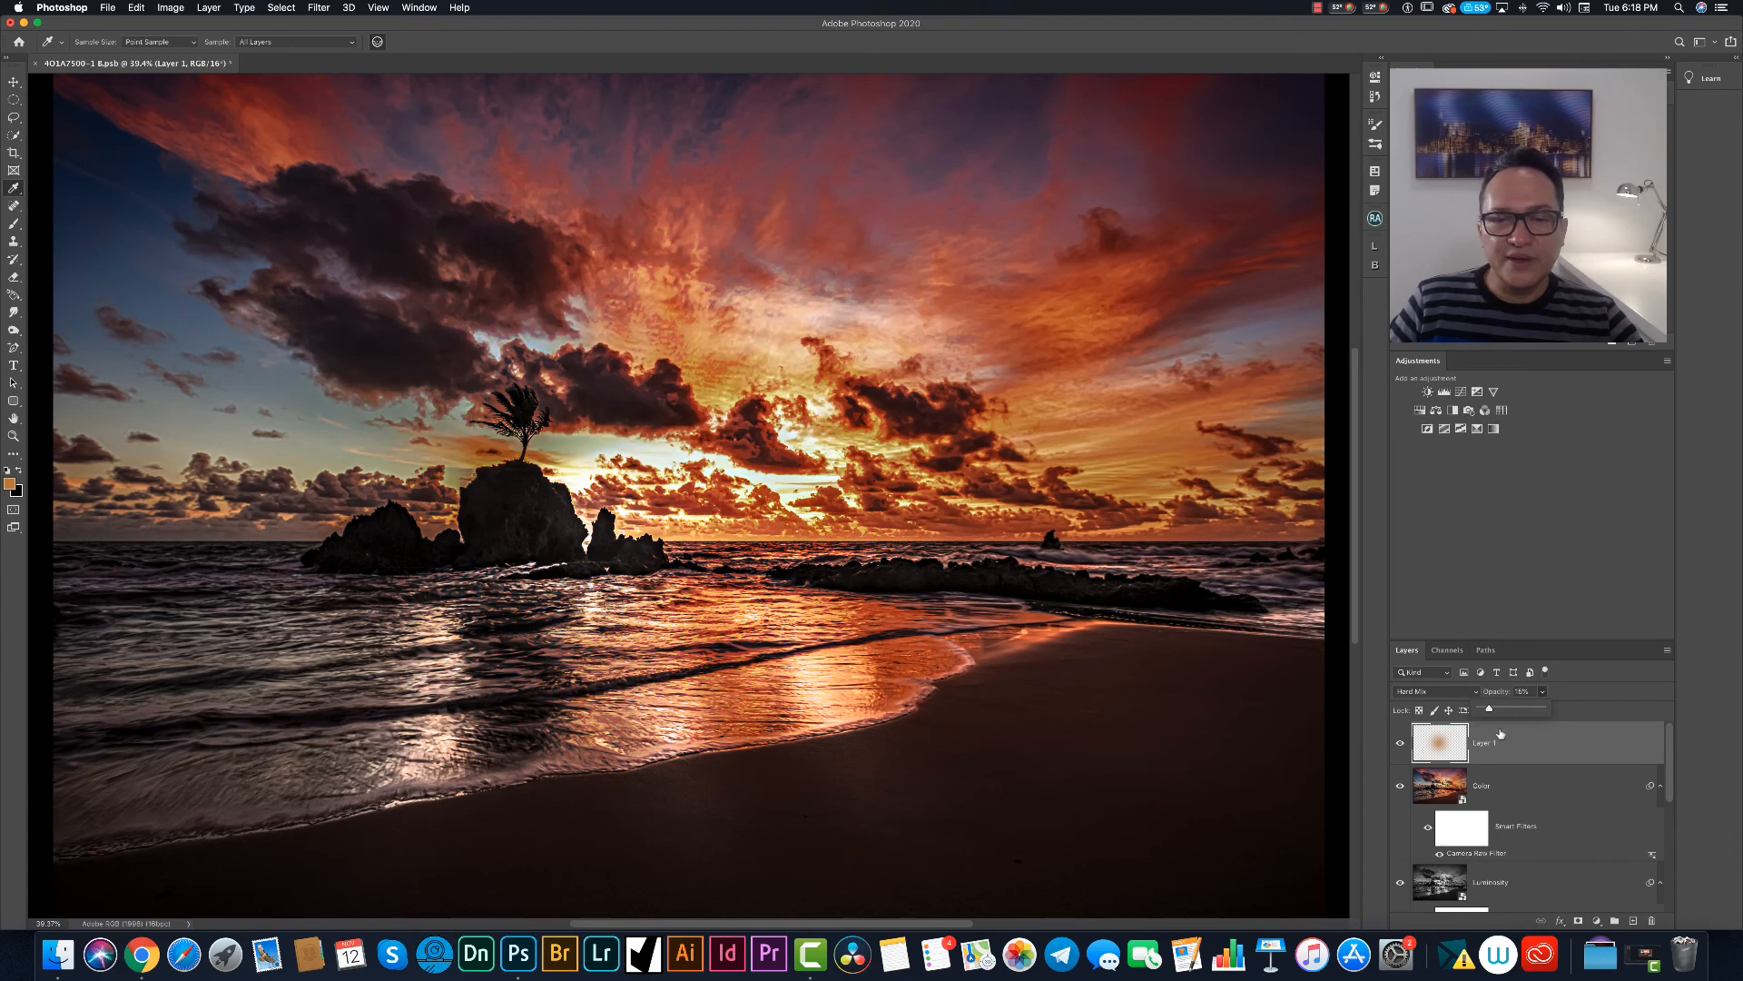
{"action": "mouse_move", "coordinate": [1490, 709]}
{"action": "left_mouse_down"}
{"action": "mouse_move", "coordinate": [1544, 708]}
{"action": "mouse_move", "coordinate": [1496, 739]}
{"action": "left_mouse_up"}
{"action": "left_click", "coordinate": [1543, 710]}
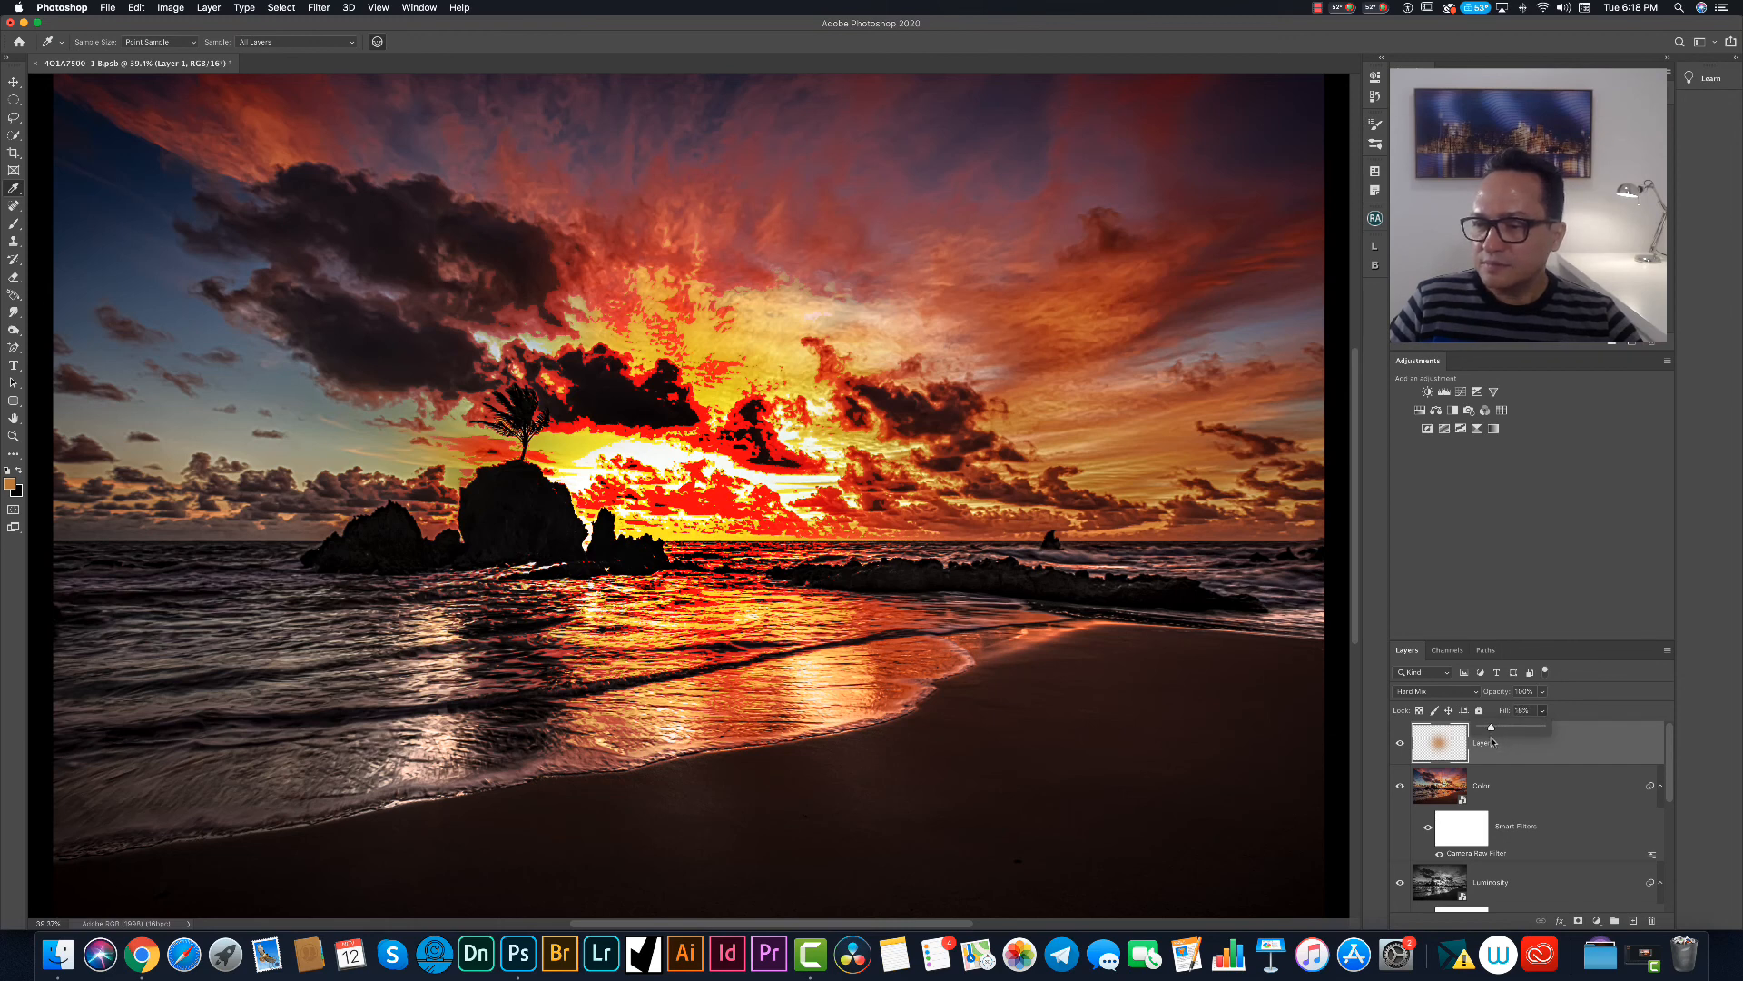
{"action": "left_click_drag", "start_coordinate": [1492, 742], "coordinate": [1494, 742]}
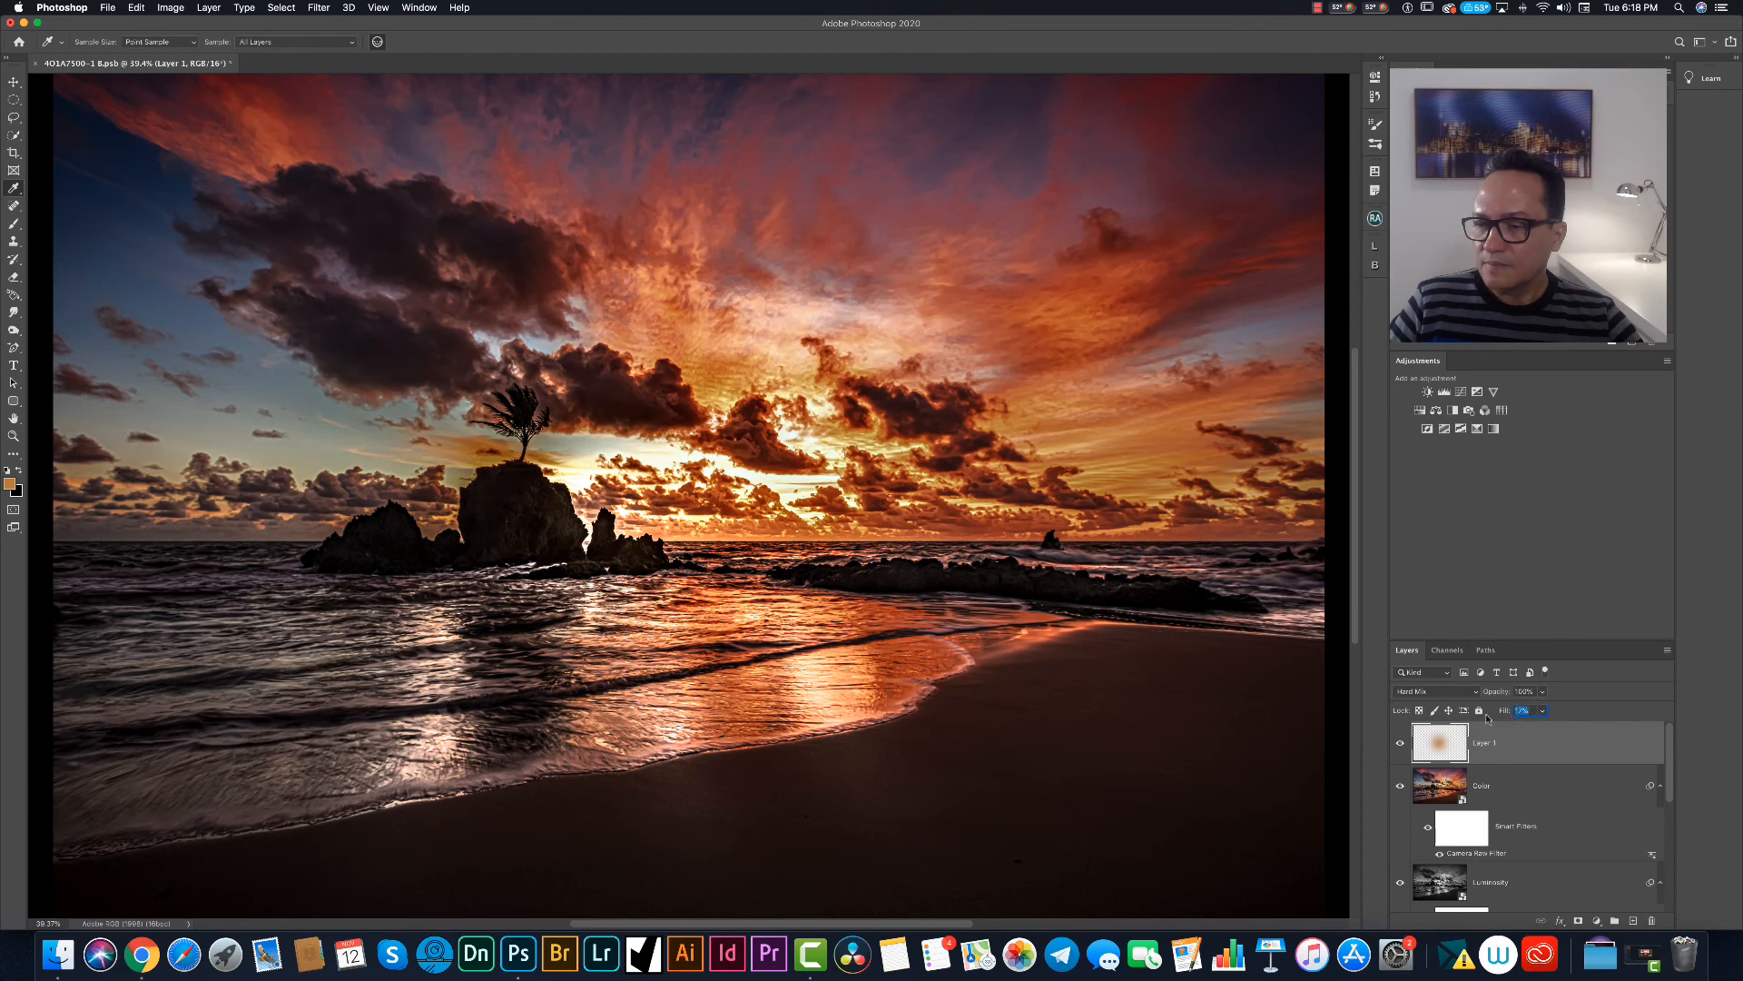
{"action": "key", "text": "Return"}
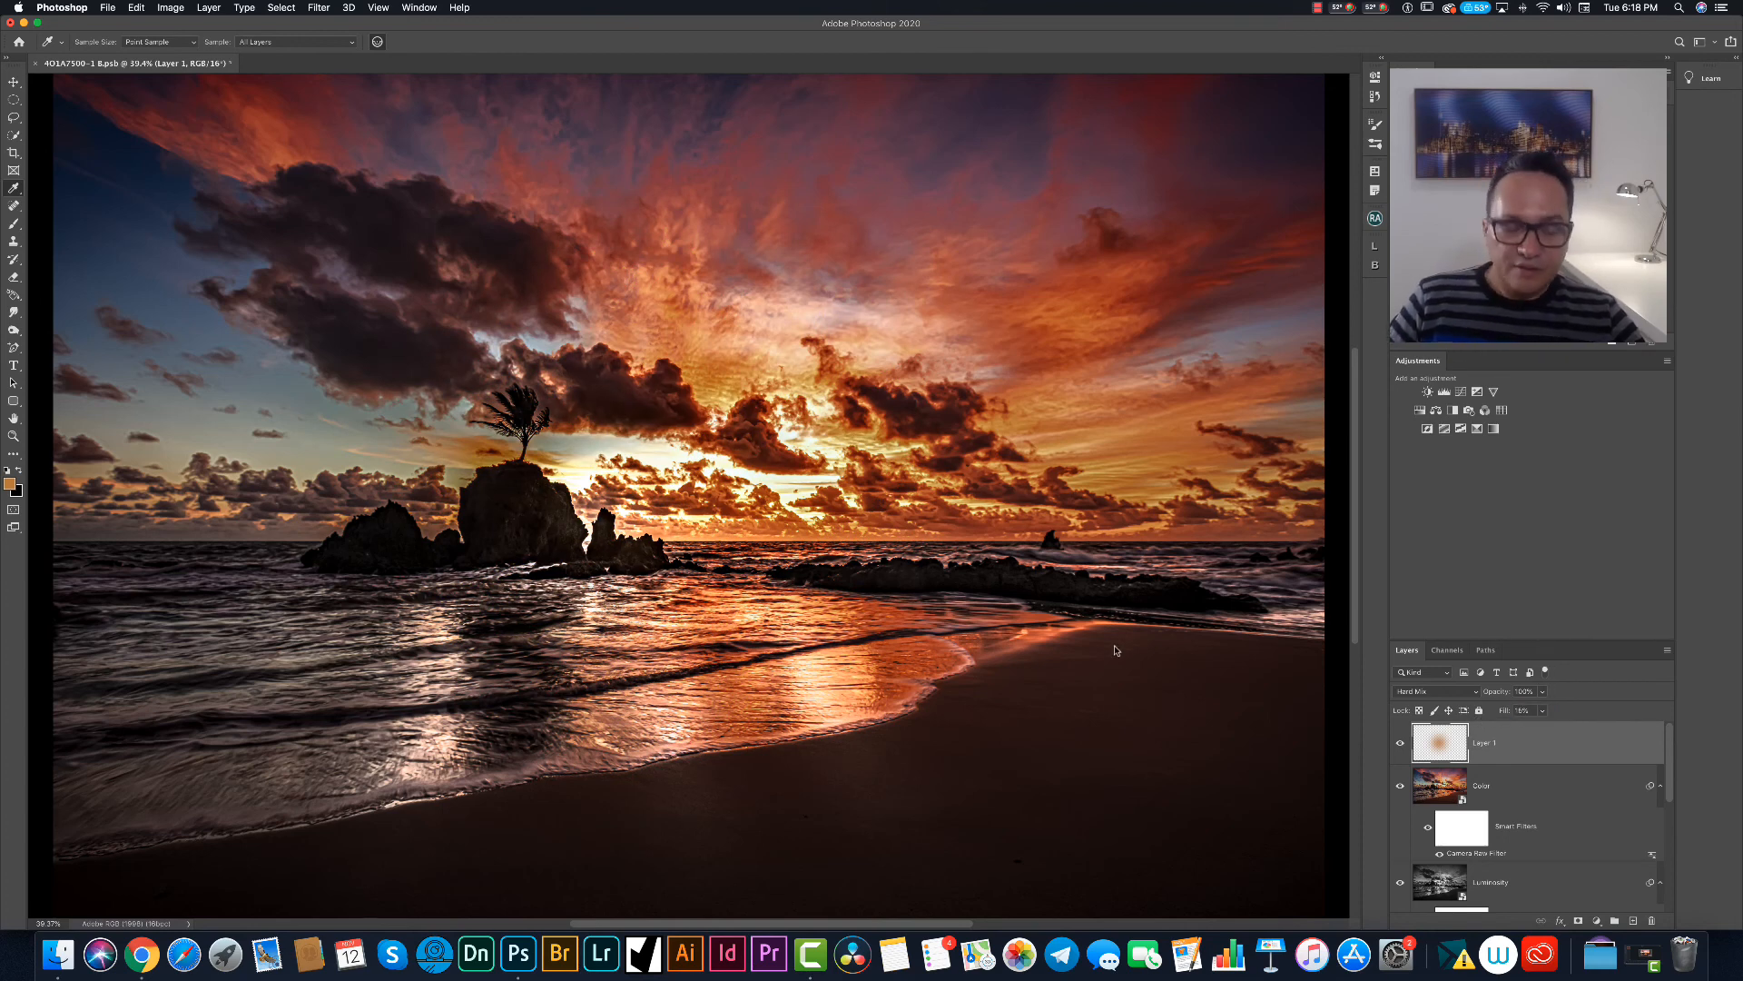
Duplicate the orange glow layer and enlarge the copy around its centre to about 132%.
{"action": "key", "text": "super+j"}
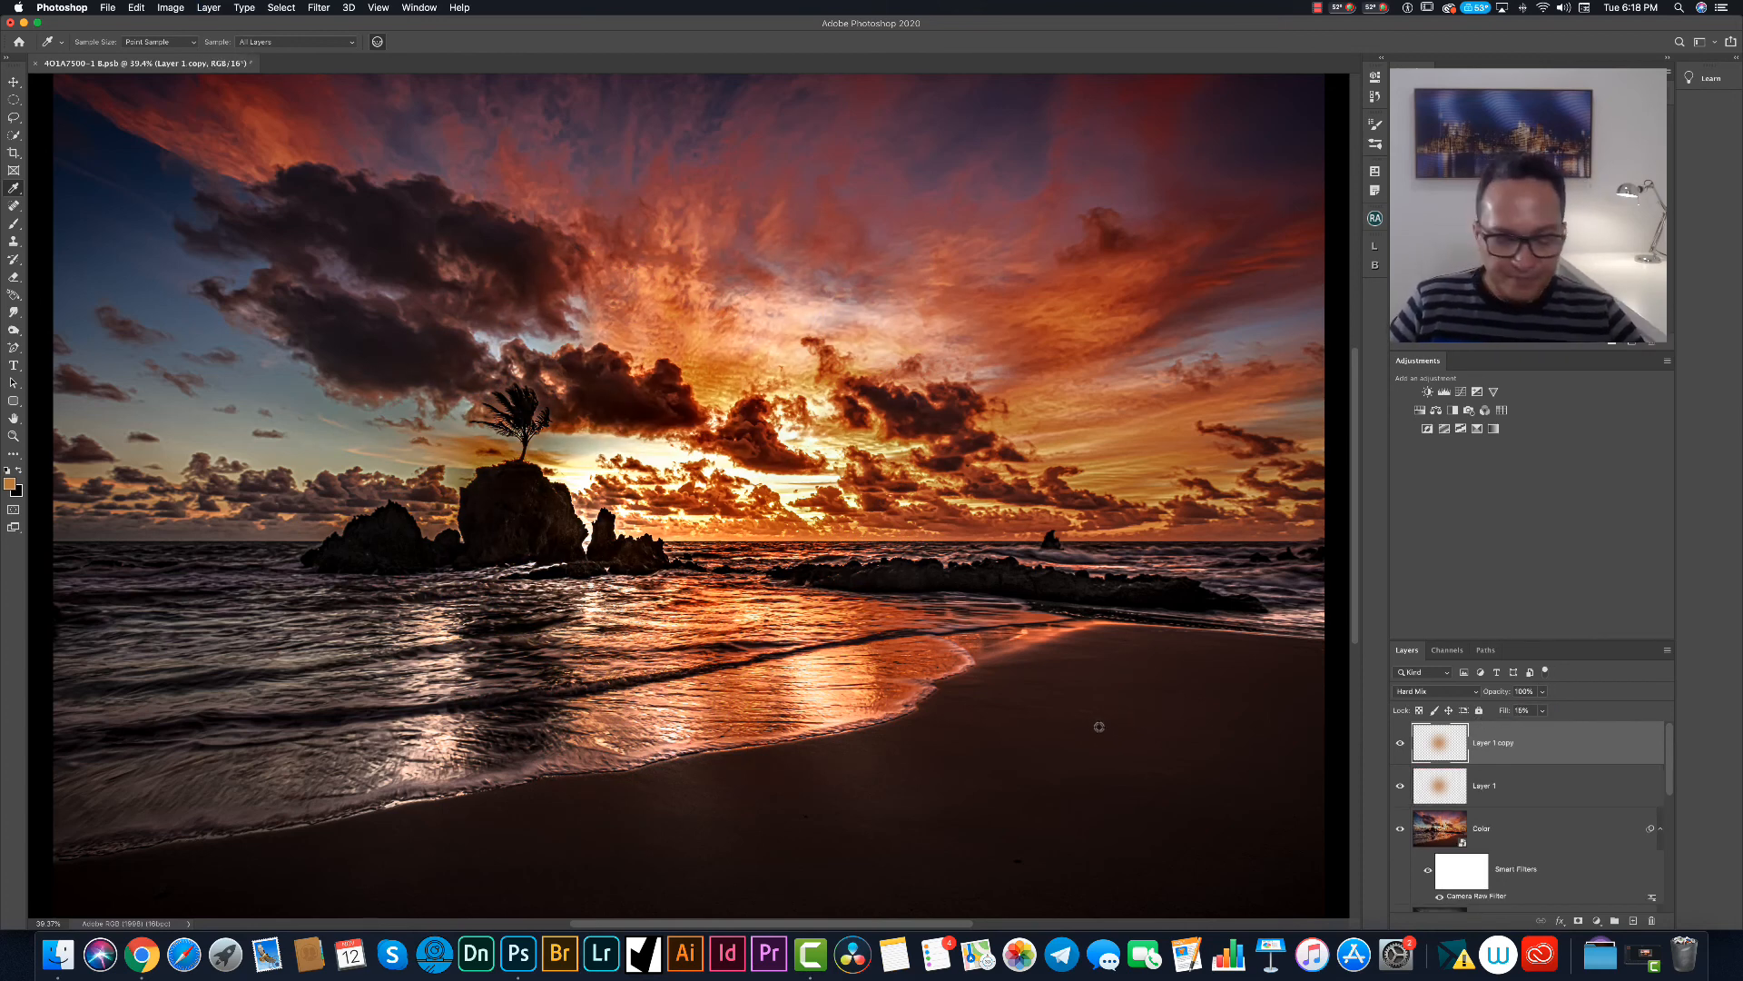
{"action": "key", "text": "super+t"}
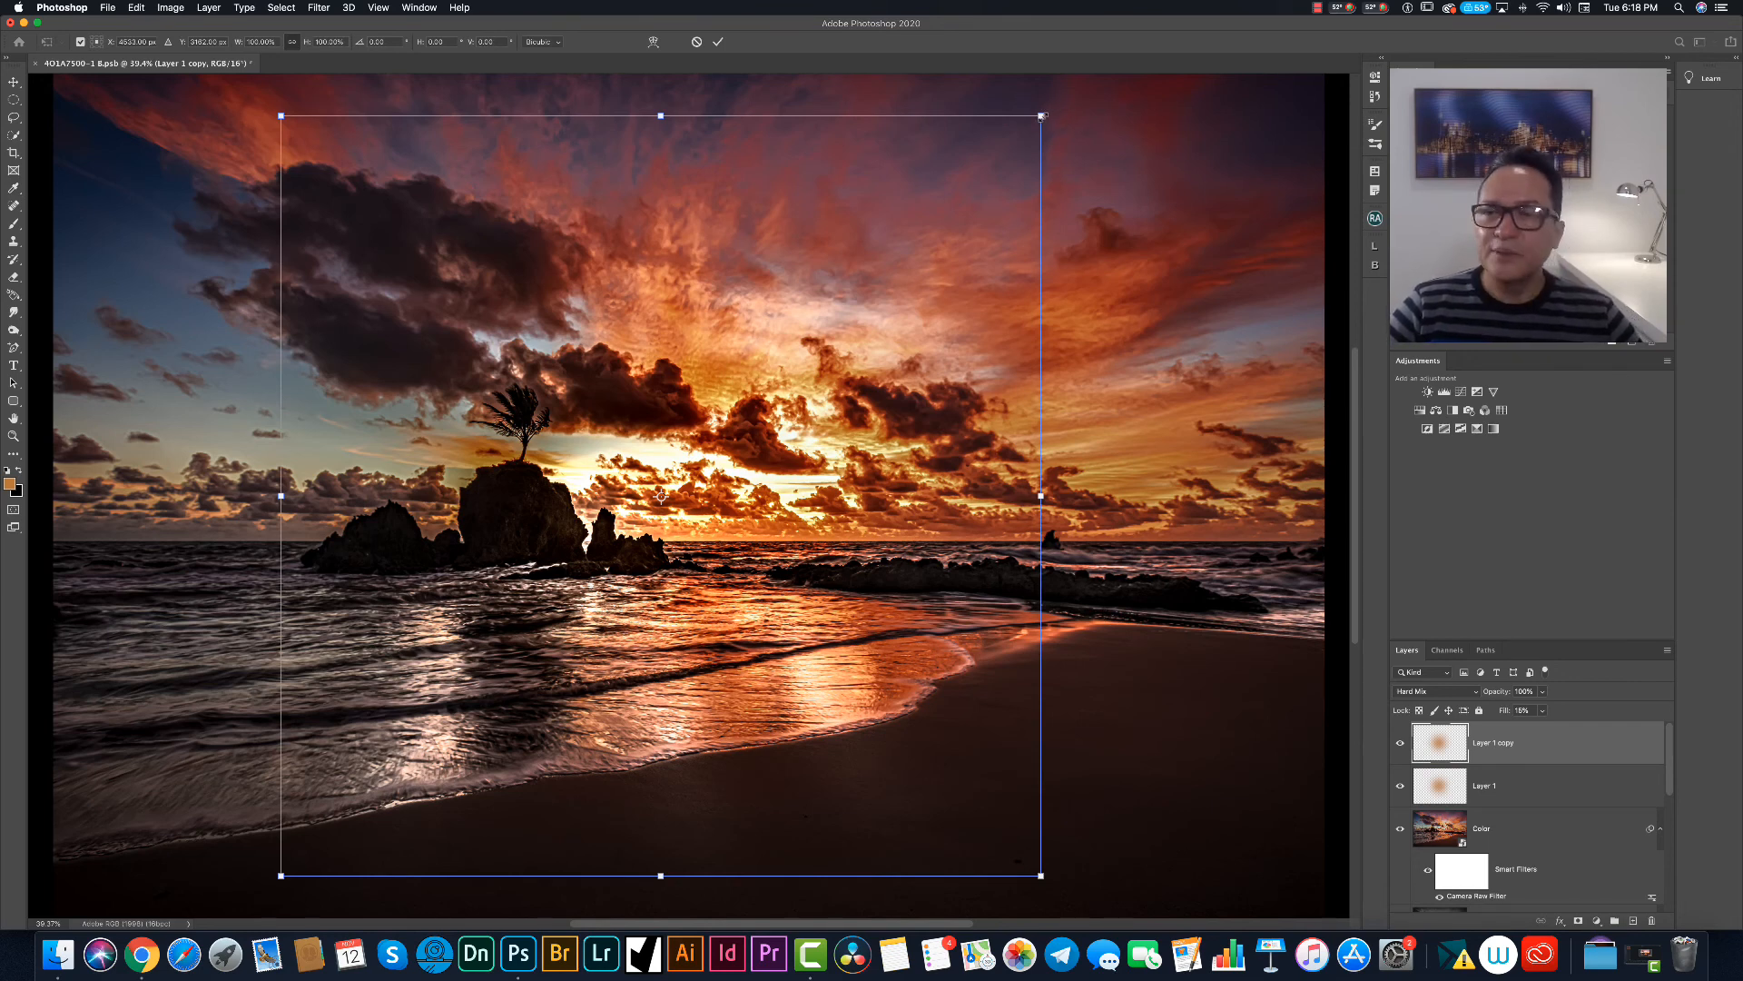
{"action": "left_click_drag", "start_coordinate": [1041, 116], "coordinate": [1118, 91]}
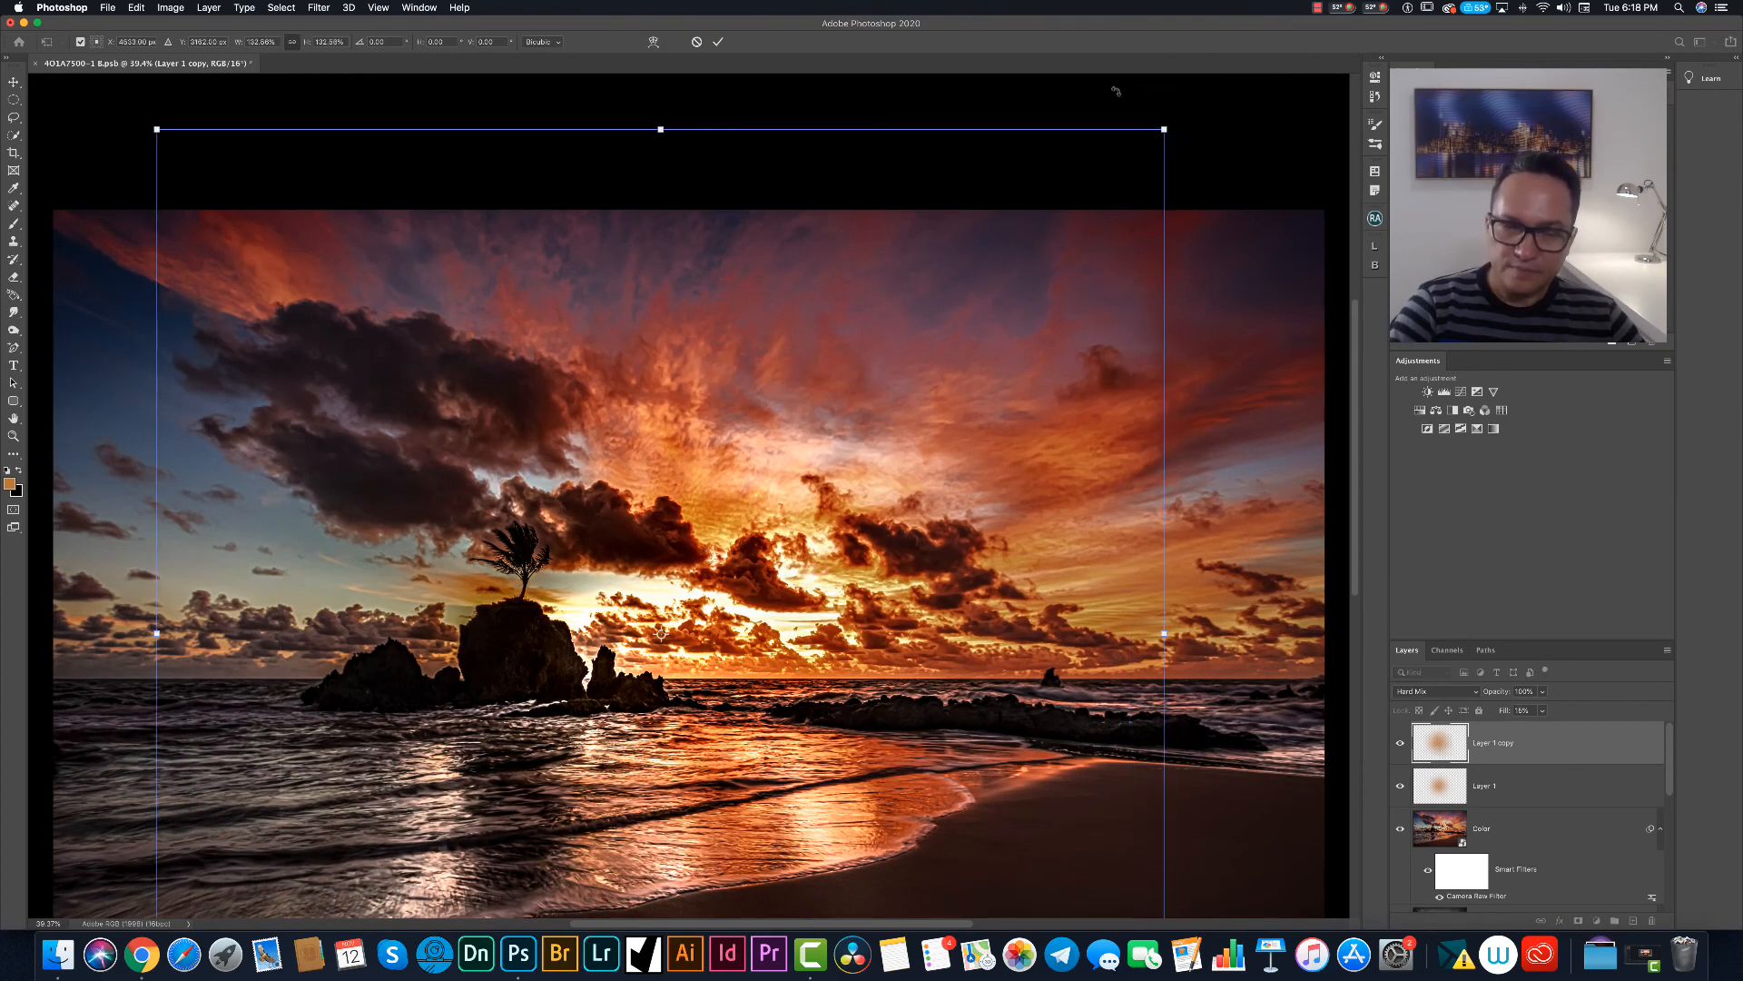
{"action": "key", "text": "Return"}
{"action": "key", "text": "i"}
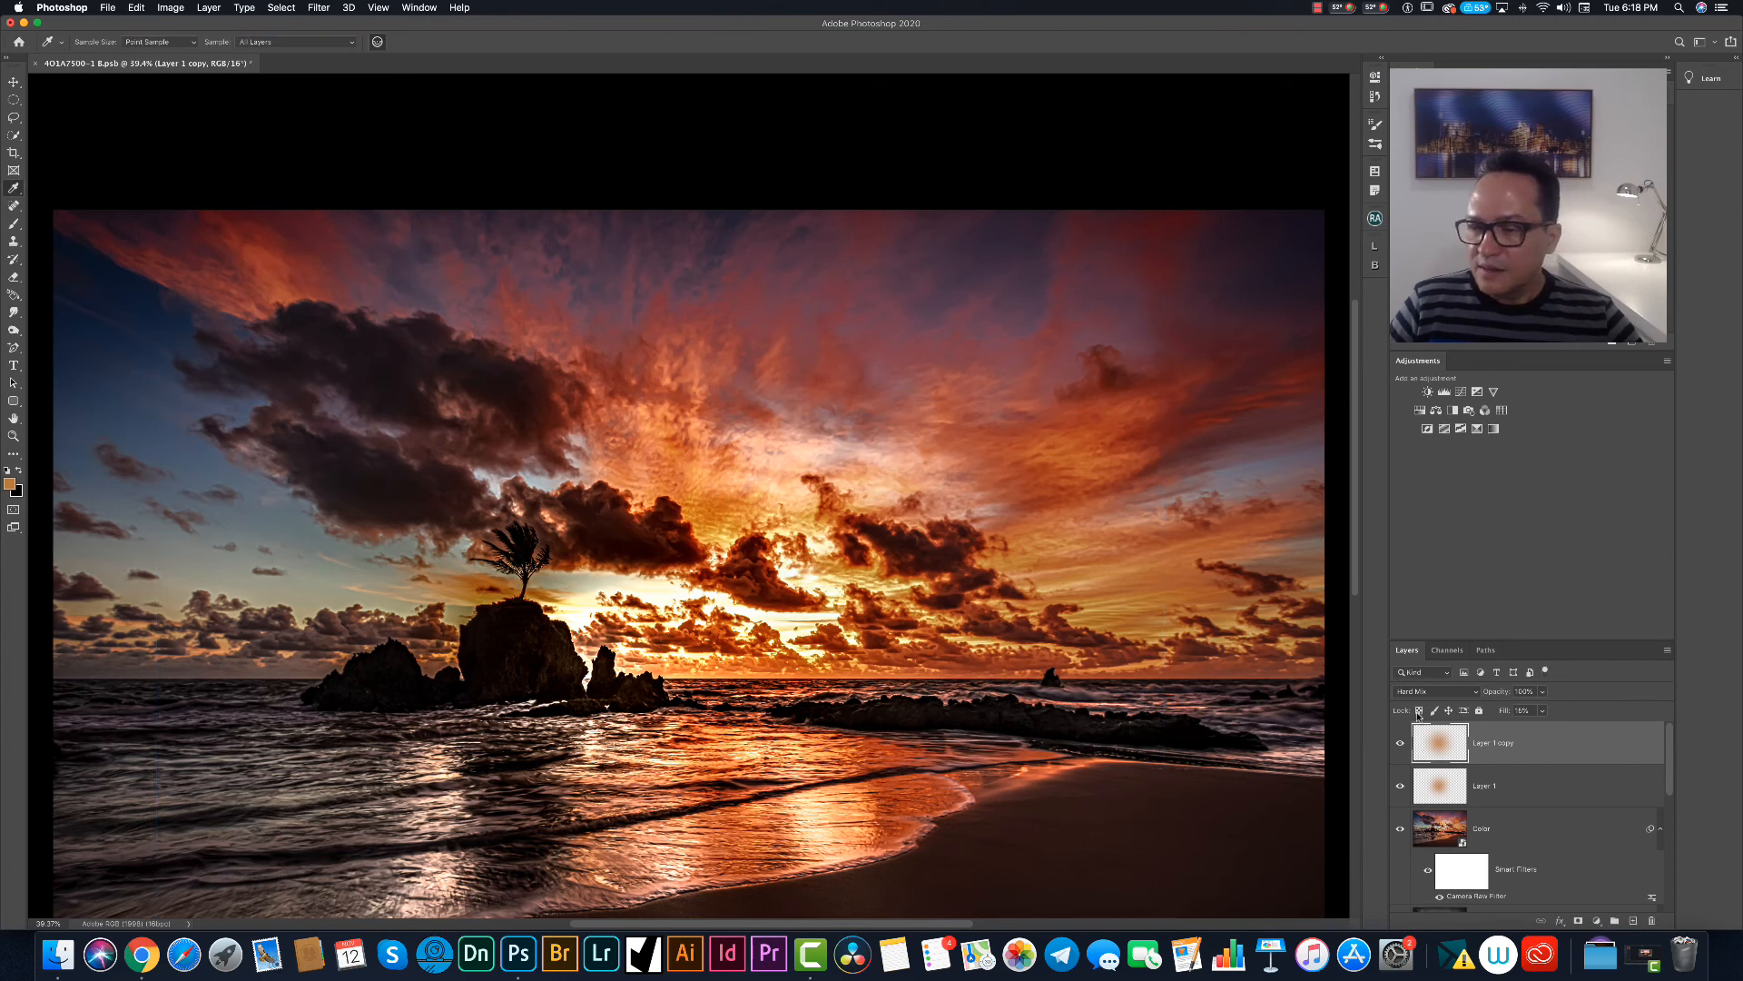
Set the enlarged glow copy's blend mode to Linear Dodge (Add), try 25% fill, and settle on 20% fill.
{"action": "left_click", "coordinate": [1471, 690]}
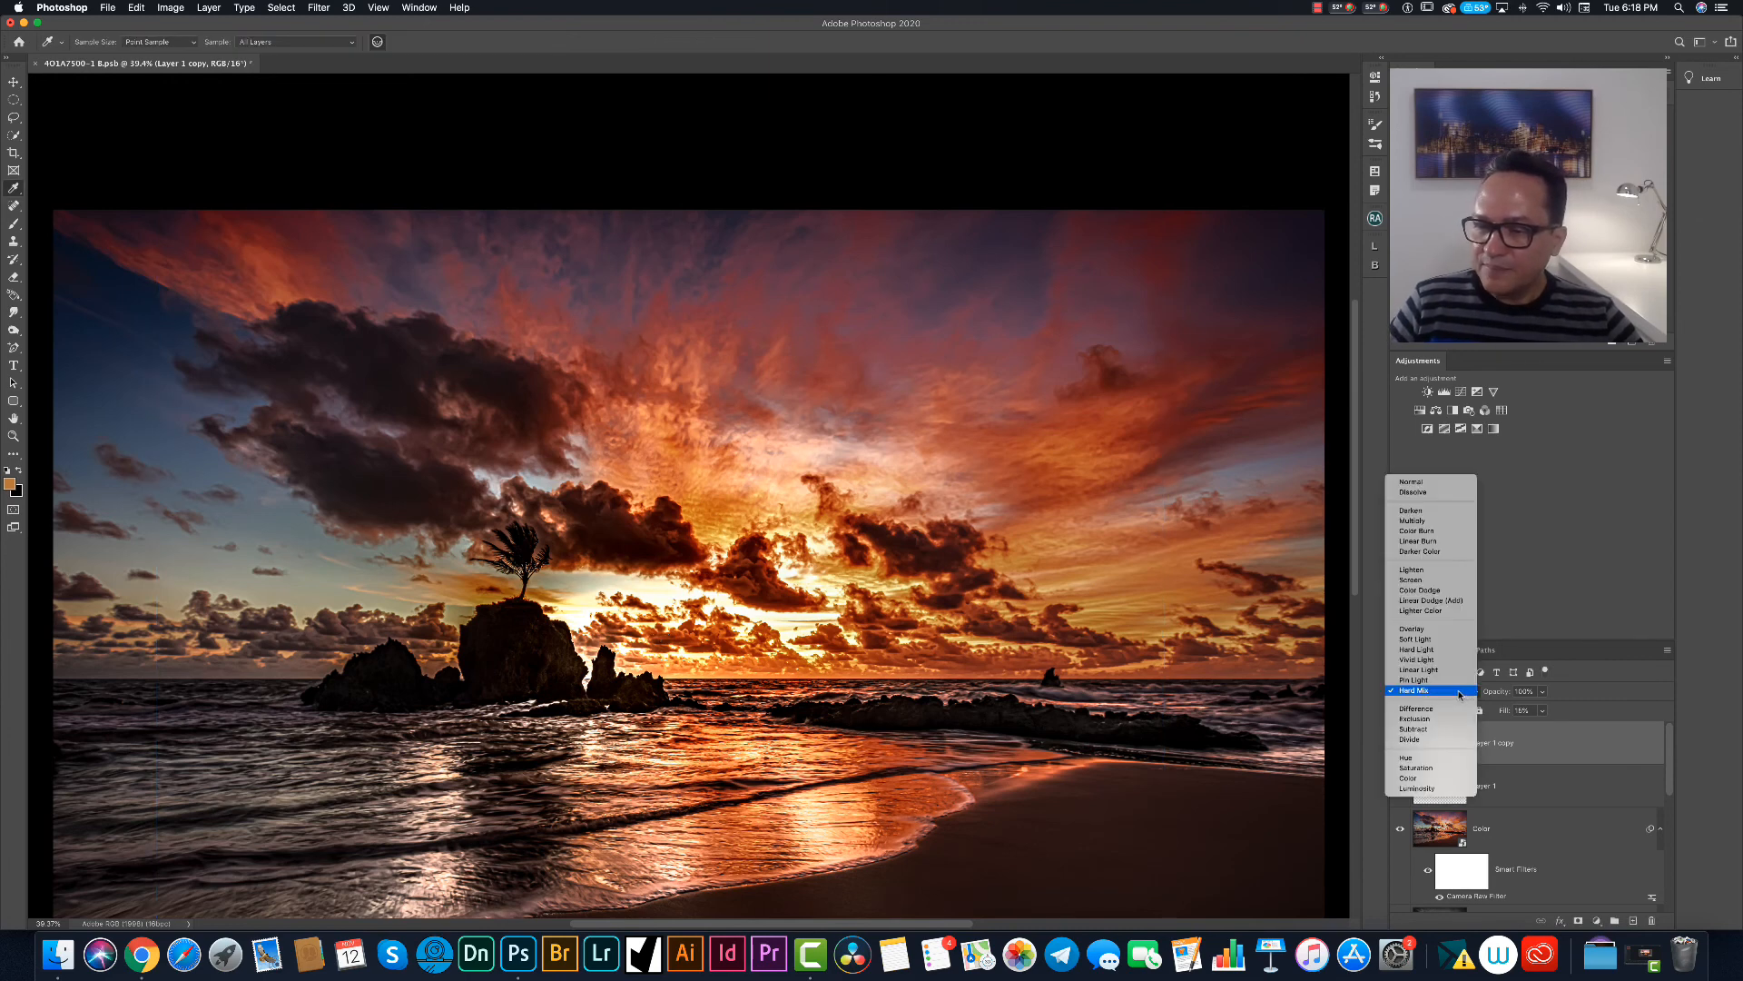
{"action": "left_click", "coordinate": [1452, 601]}
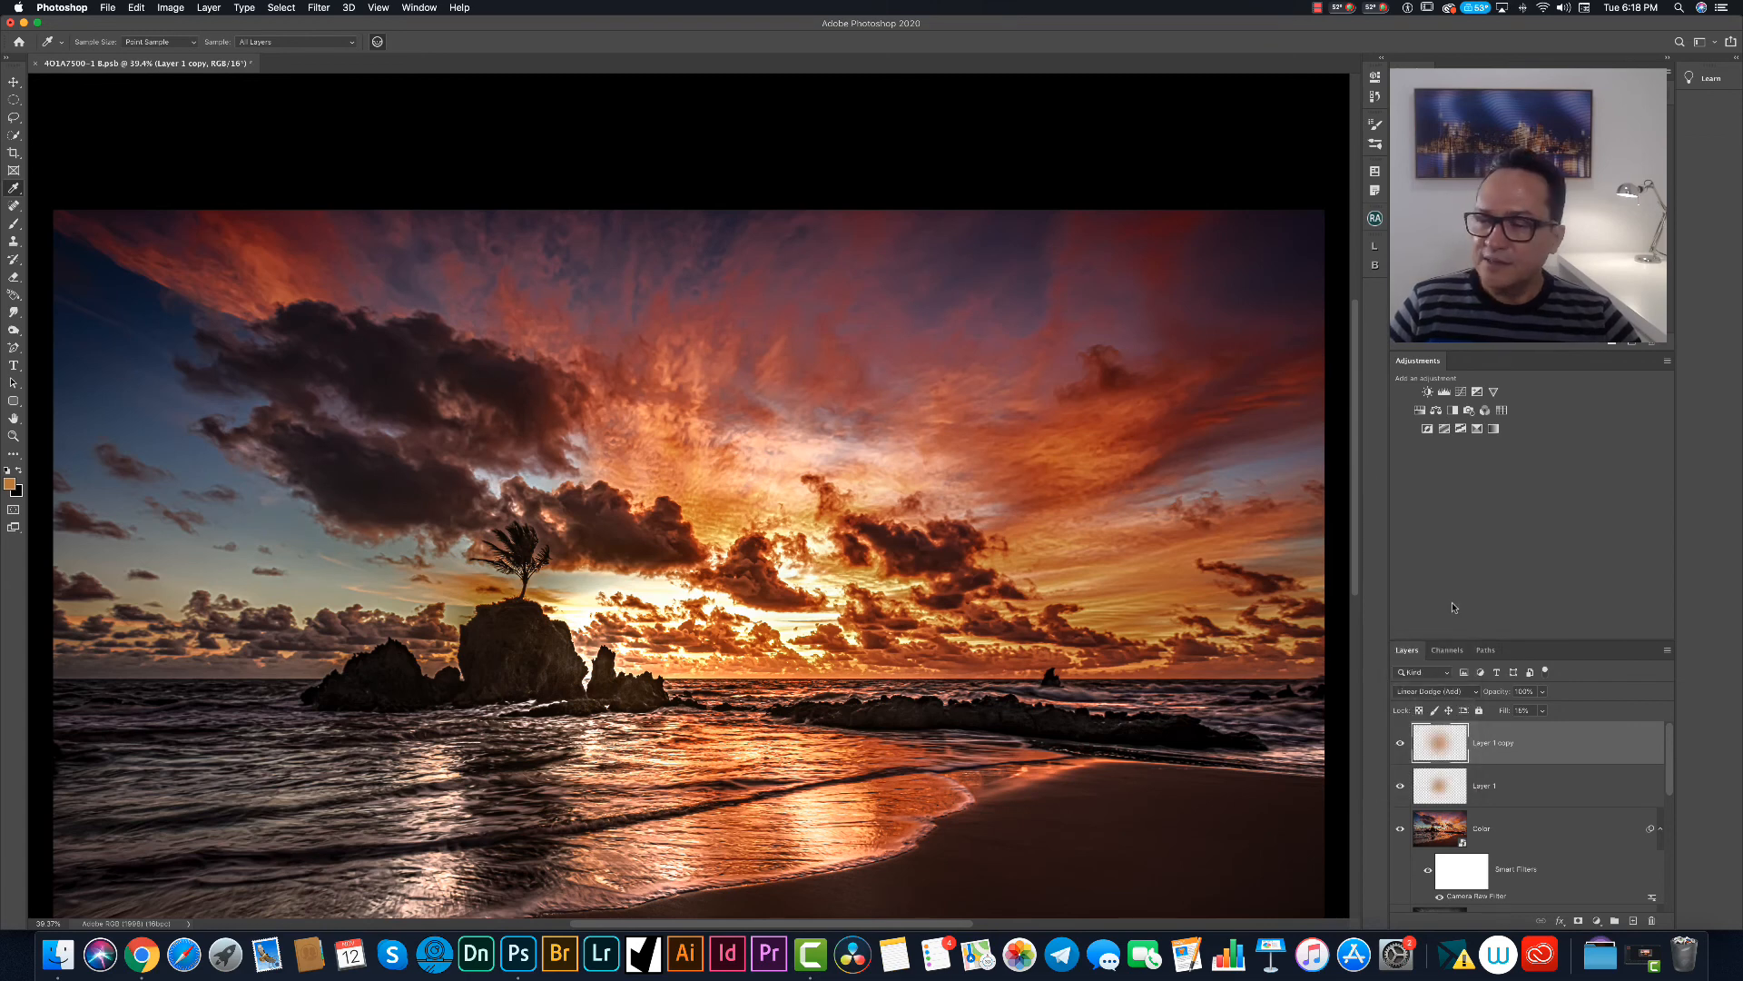
{"action": "left_click", "coordinate": [1542, 710]}
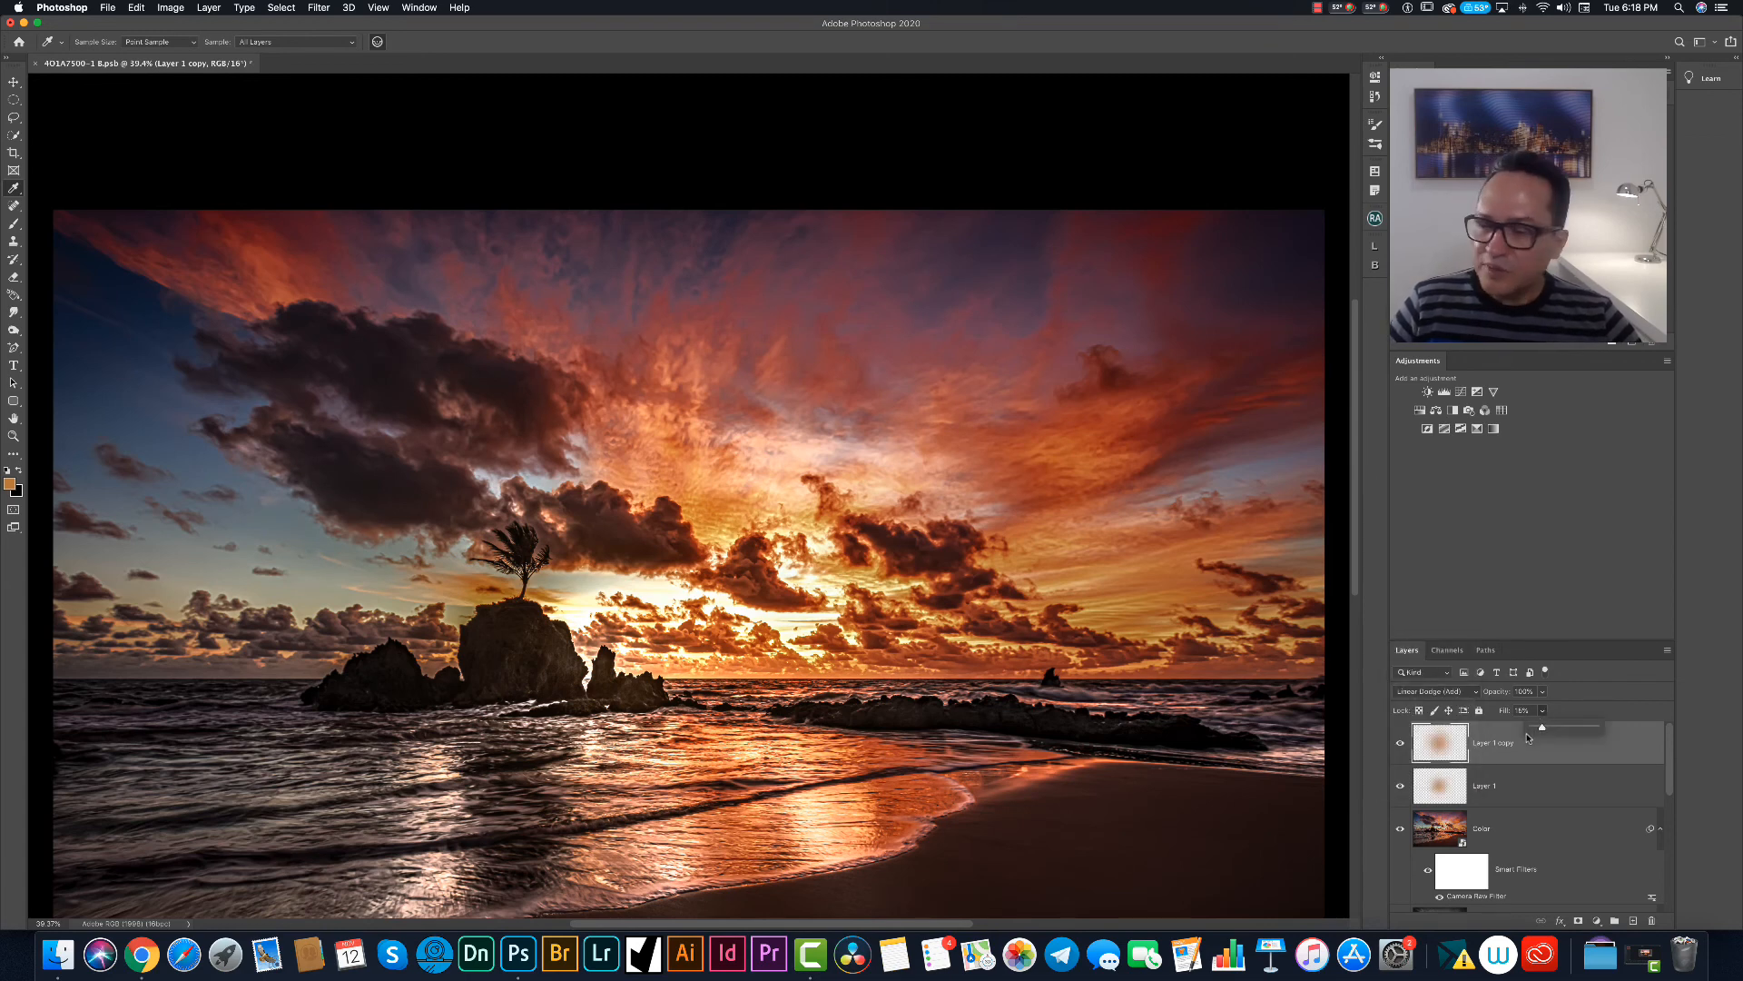
{"action": "left_click_drag", "start_coordinate": [1542, 727], "coordinate": [1553, 730]}
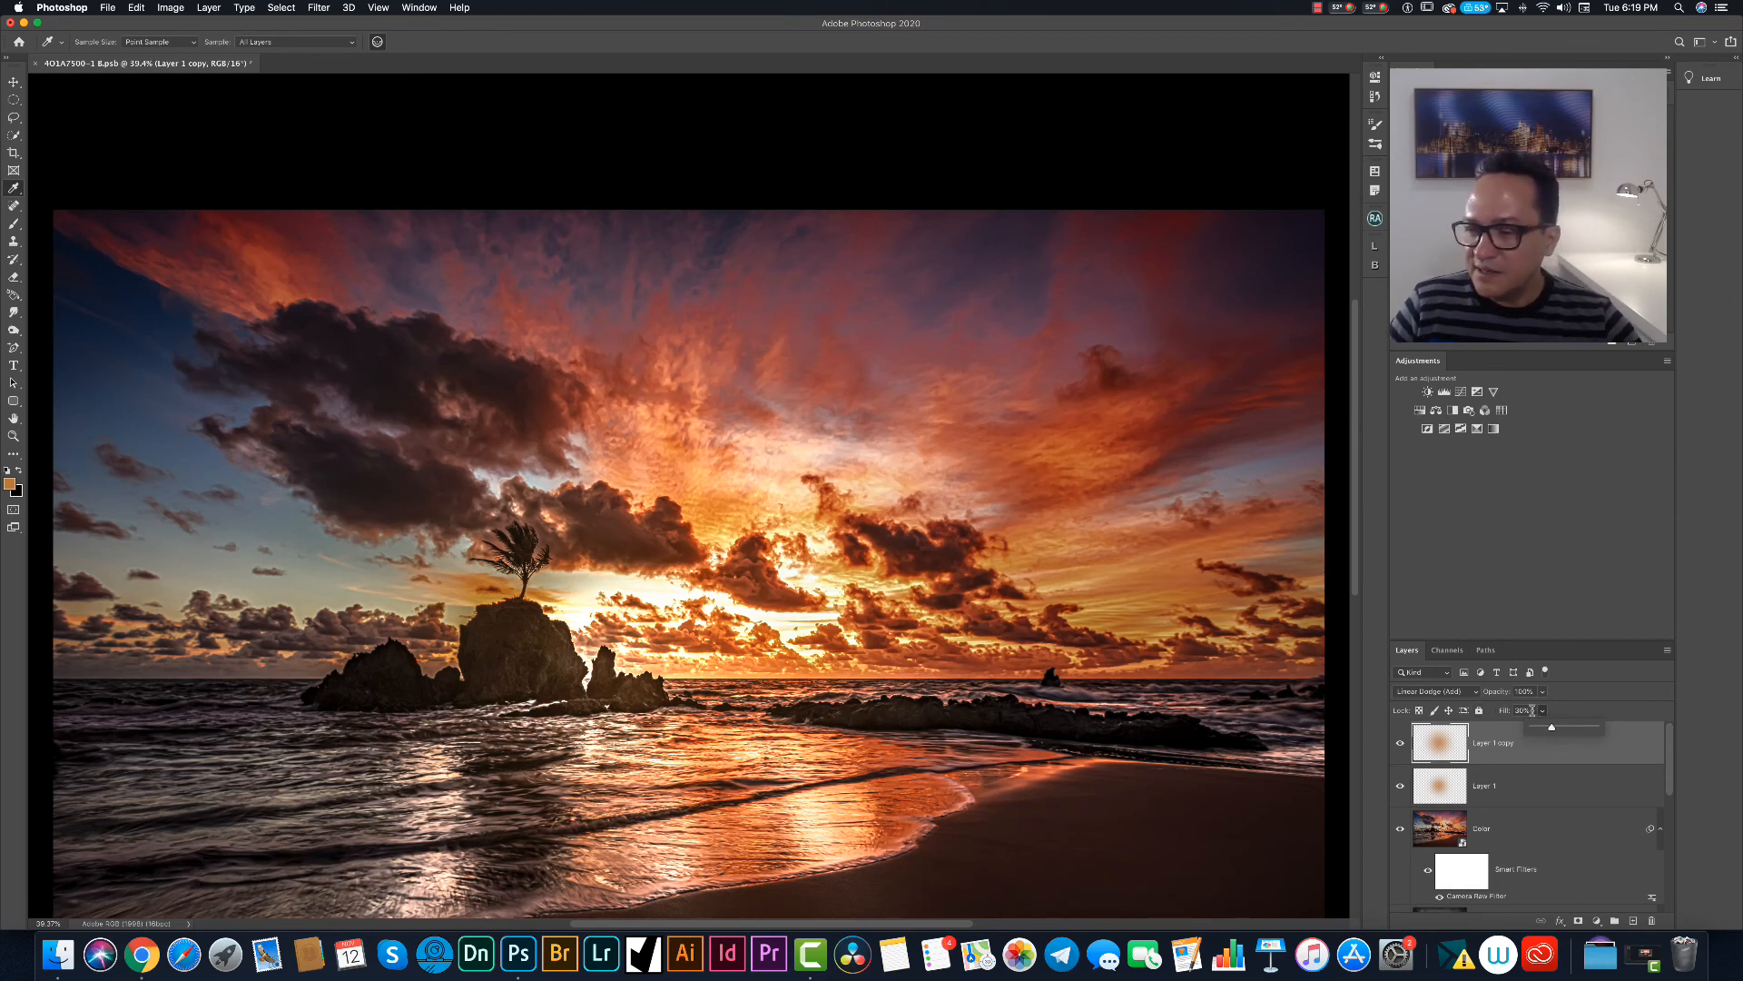
{"action": "left_click", "coordinate": [1531, 710]}
{"action": "type", "text": "25"}
{"action": "key", "text": "Return"}
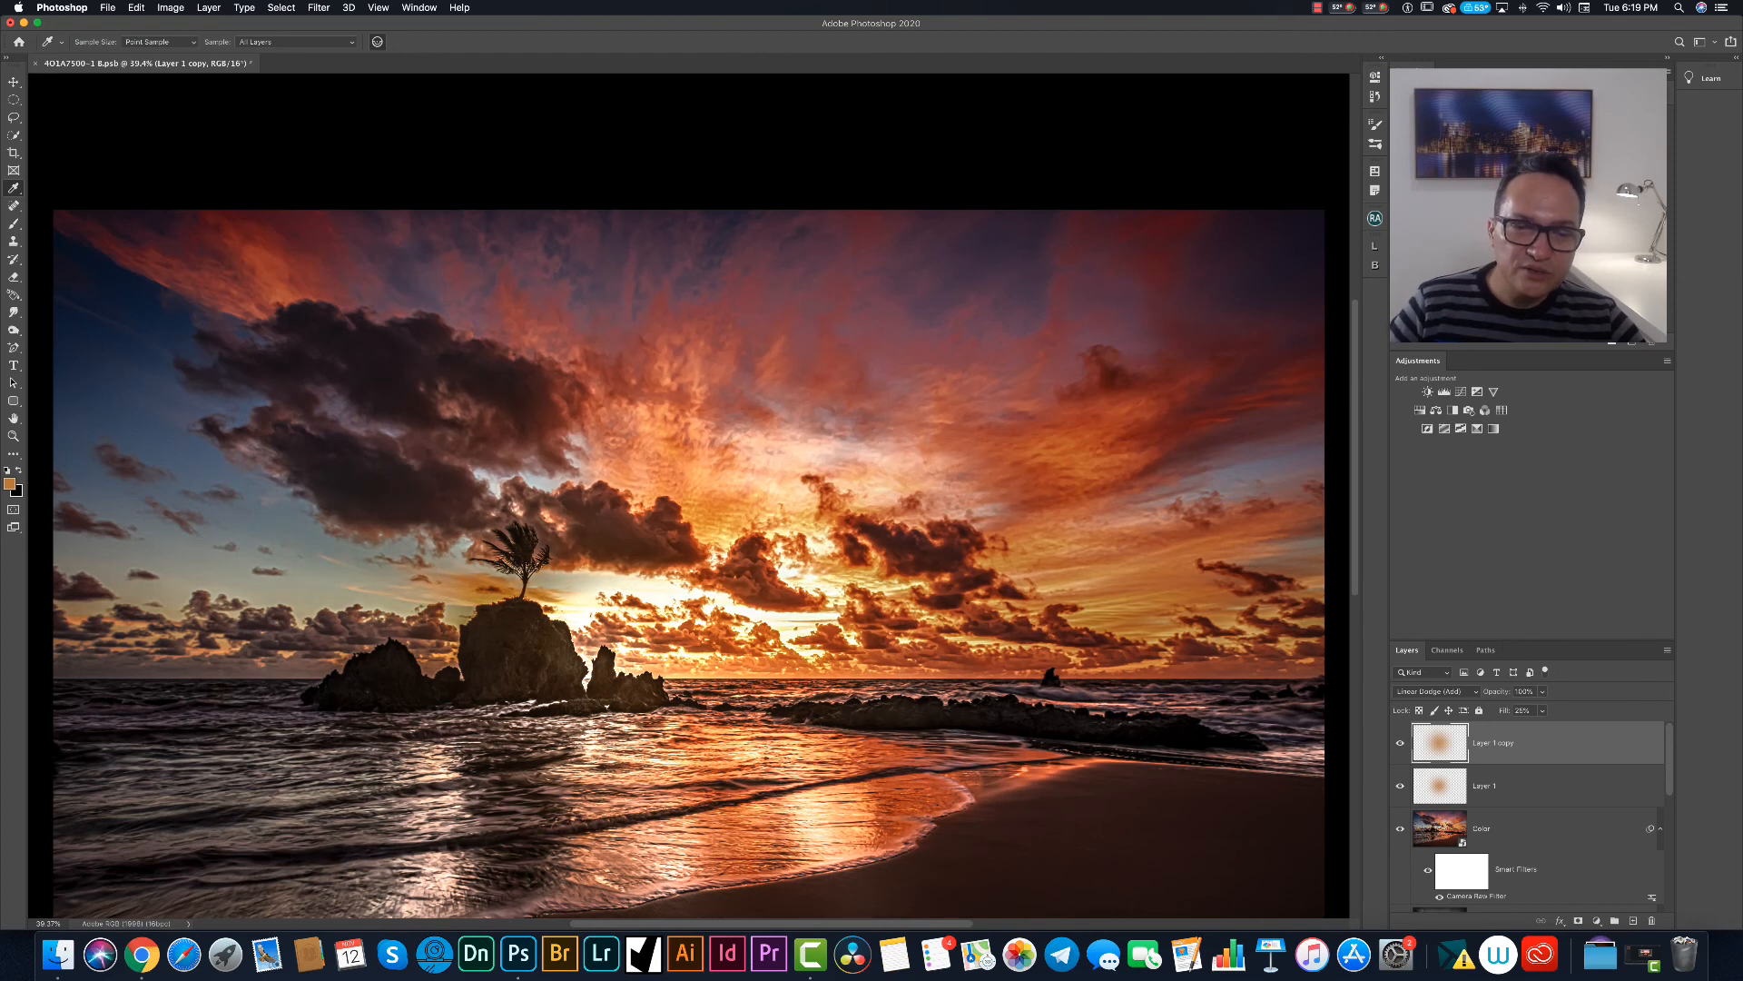
{"action": "left_click", "coordinate": [1535, 710]}
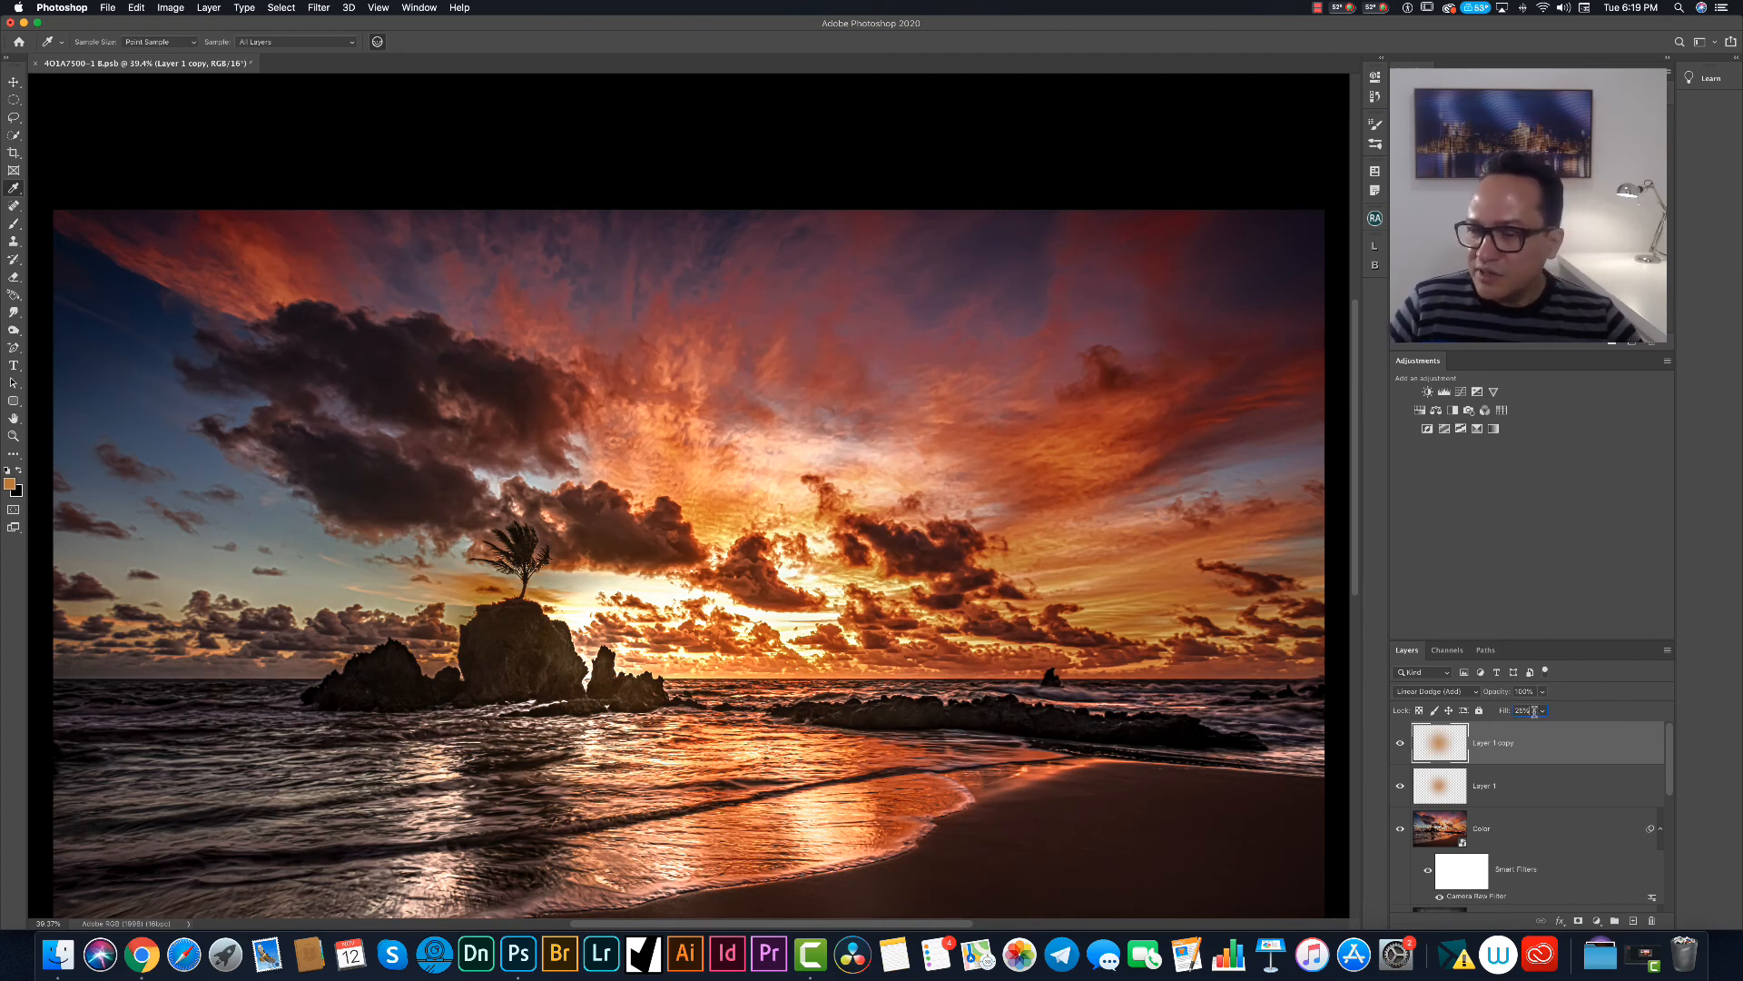
{"action": "type", "text": "20"}
{"action": "key", "text": "Return"}
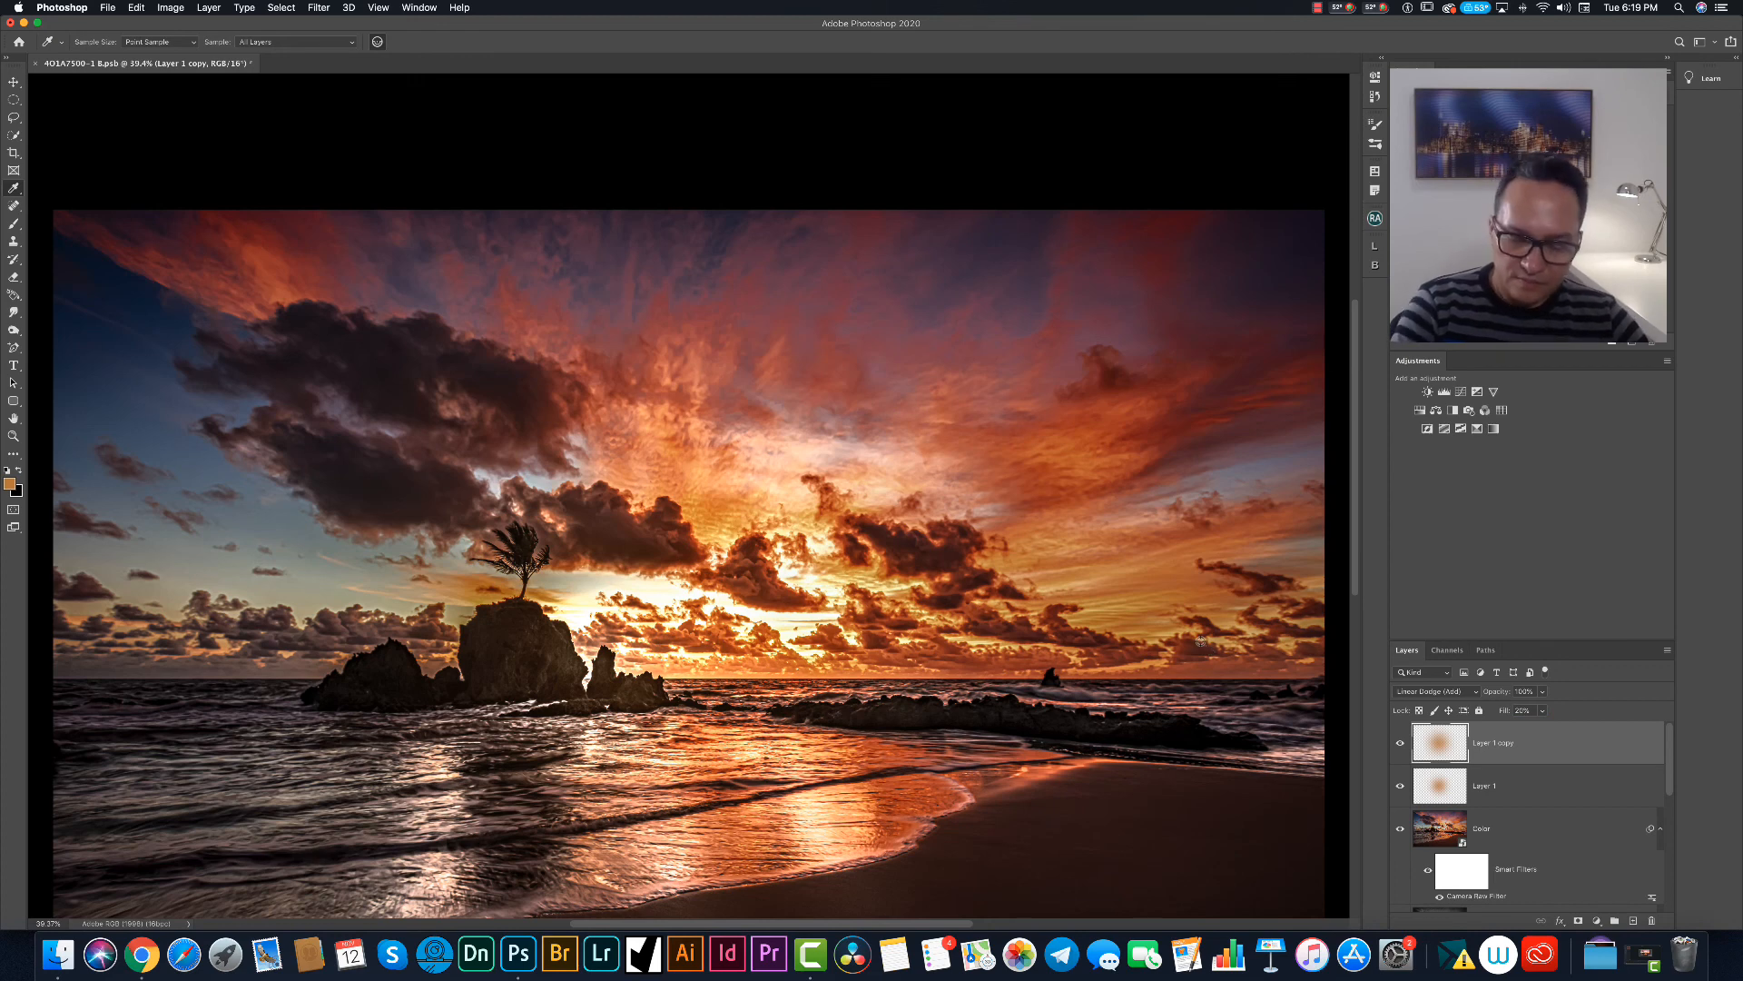
Lower the Hard Mix glow layer's fill to about 10% and the Linear Dodge glow copy's fill to about 15%.
{"action": "key", "text": "super+minus"}
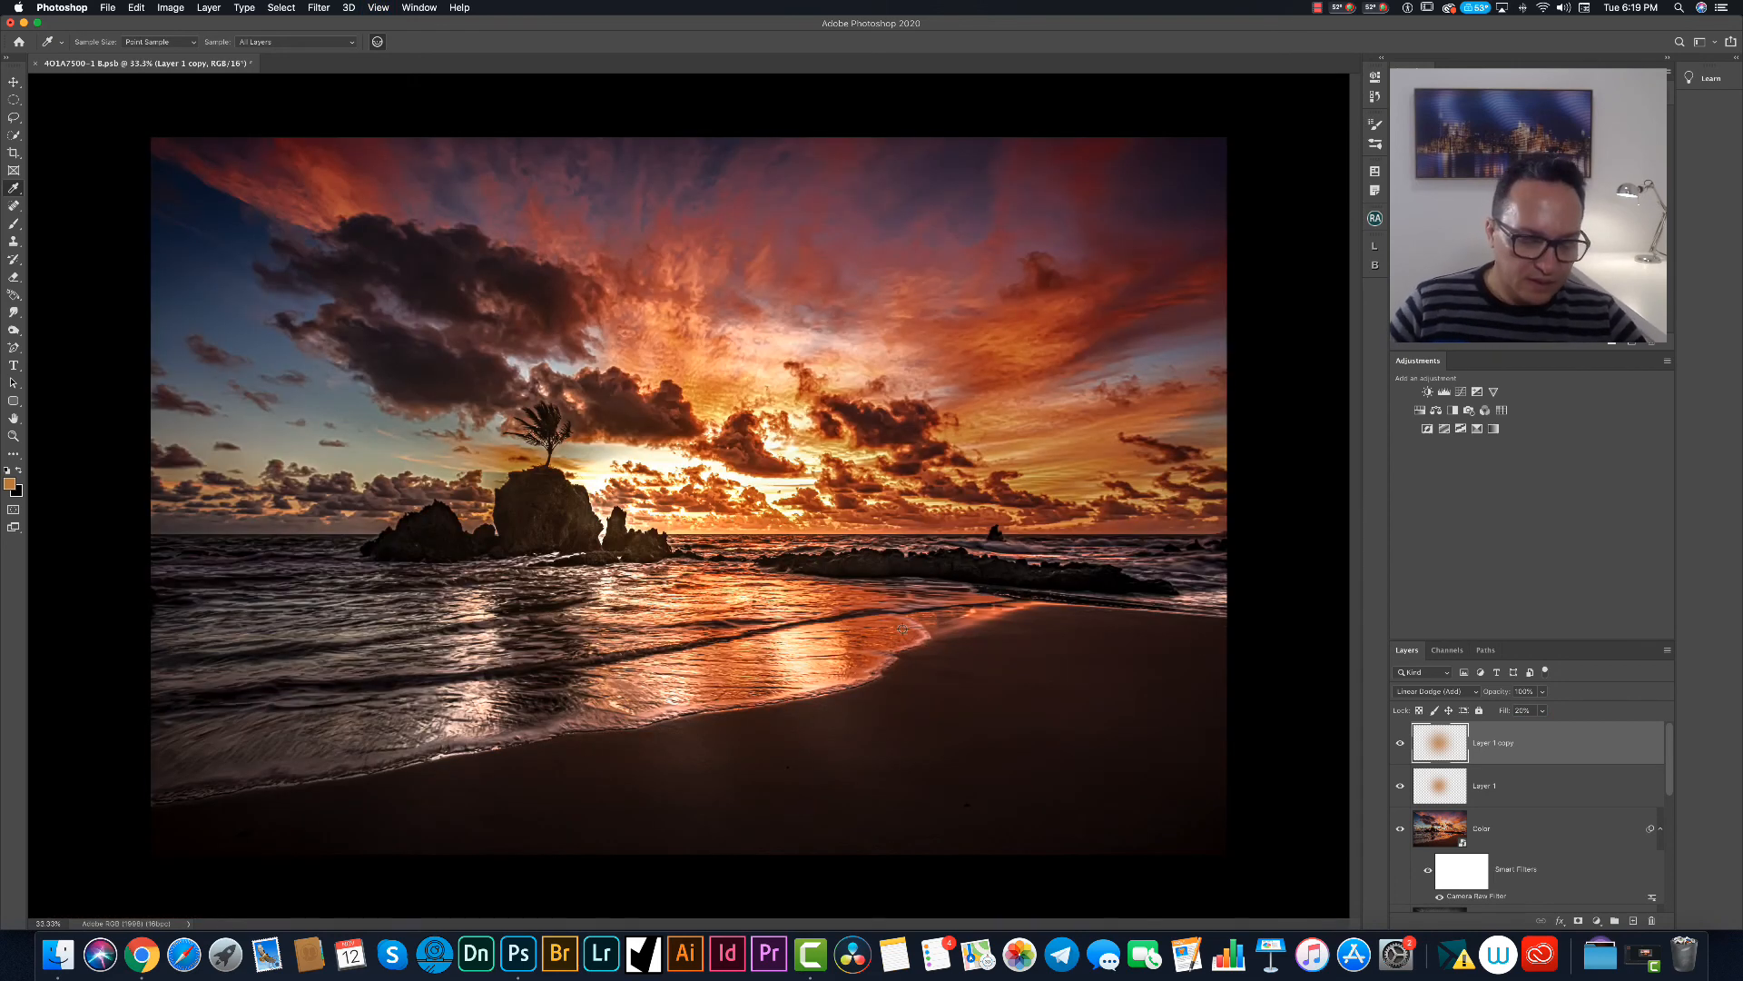
{"action": "left_click", "coordinate": [1456, 785]}
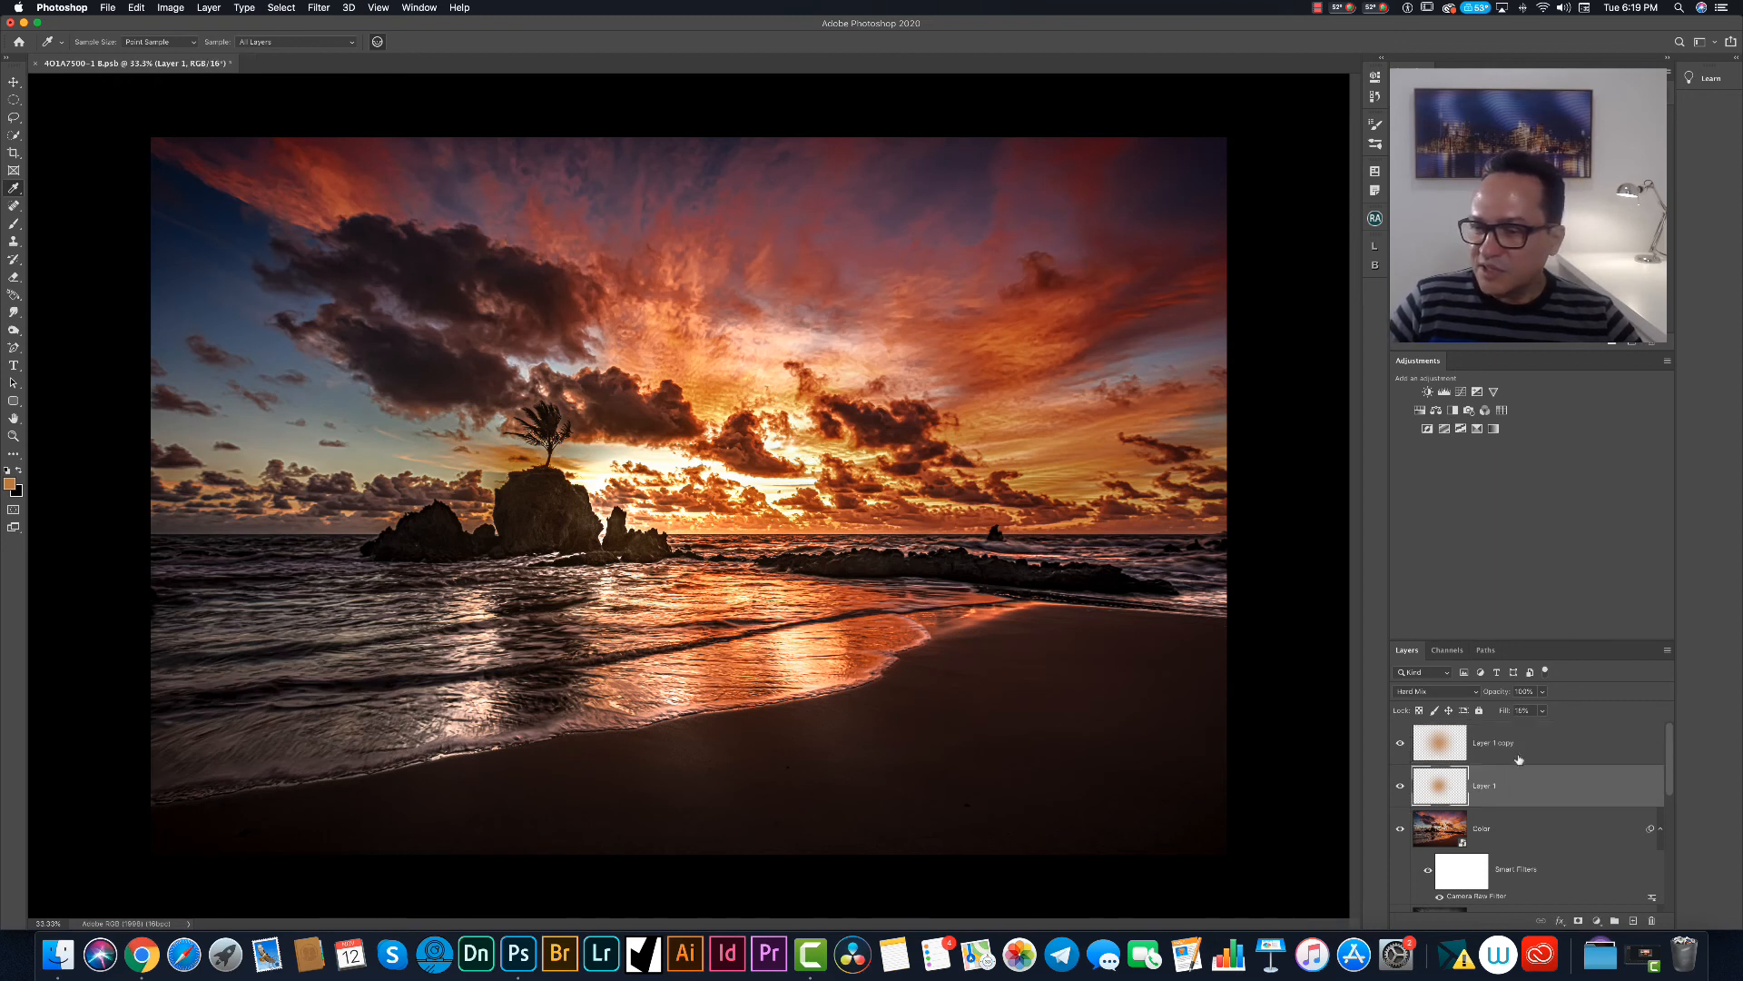
{"action": "left_click", "coordinate": [1541, 711]}
{"action": "left_click_drag", "start_coordinate": [1544, 729], "coordinate": [1538, 731]}
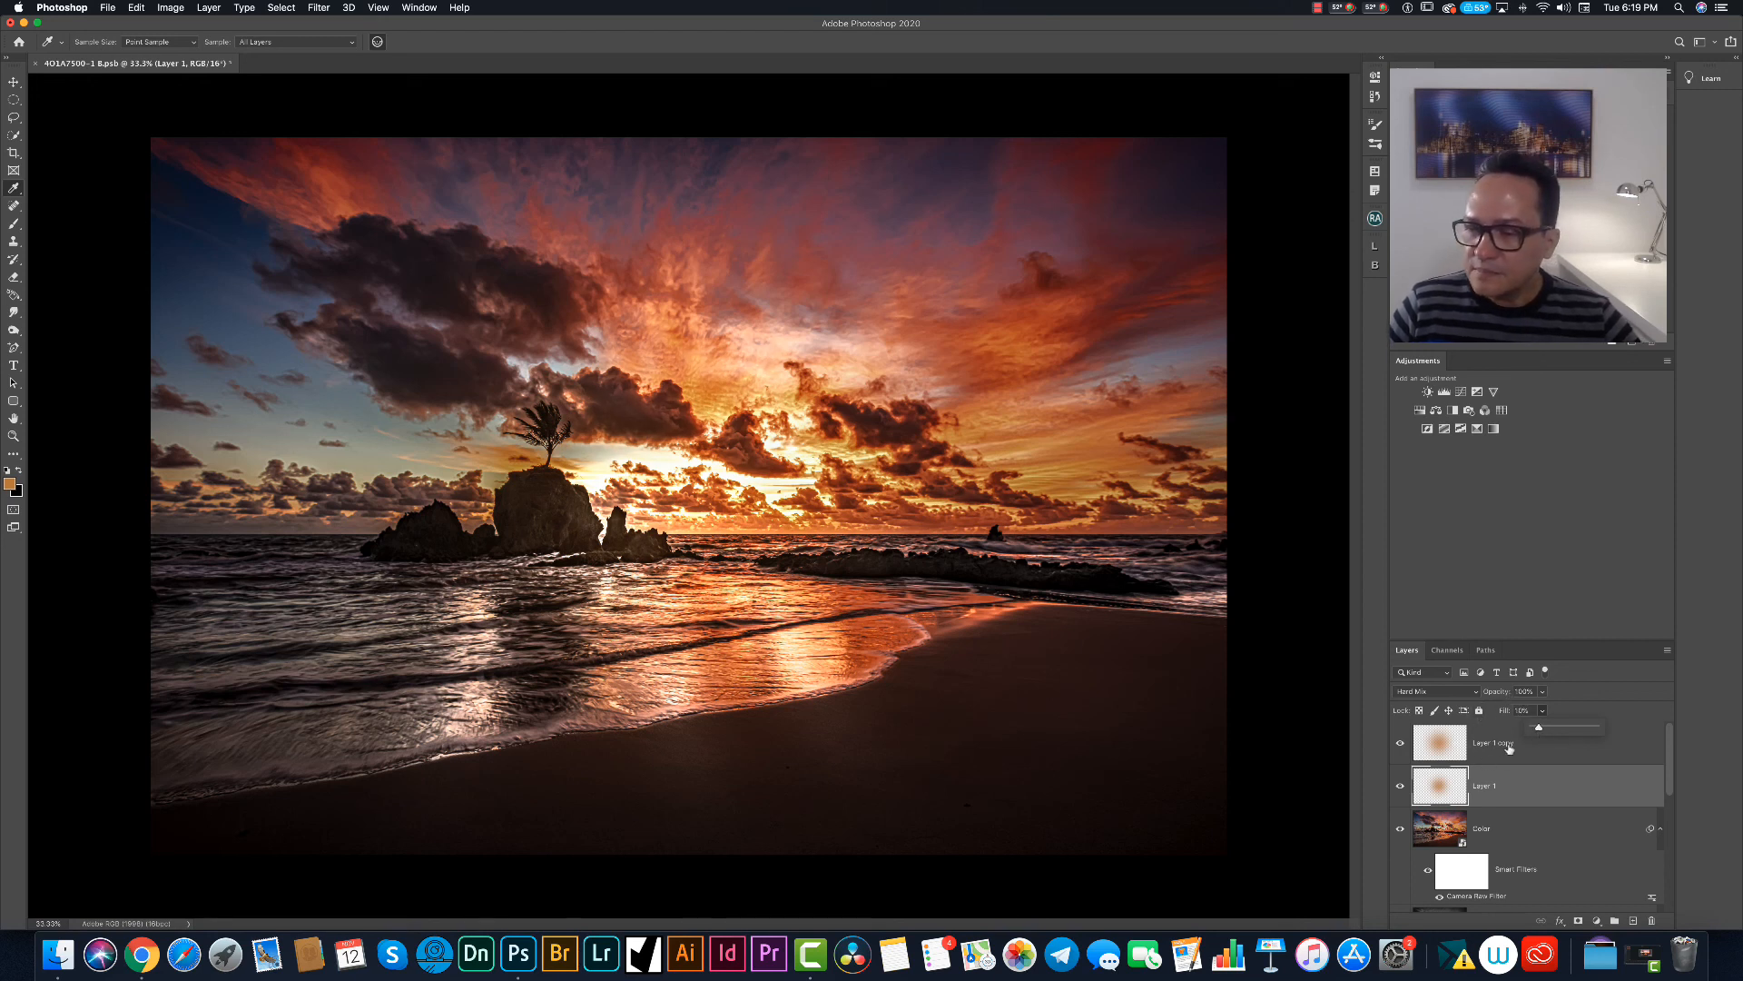
{"action": "left_click", "coordinate": [1509, 747]}
{"action": "left_click", "coordinate": [1542, 713]}
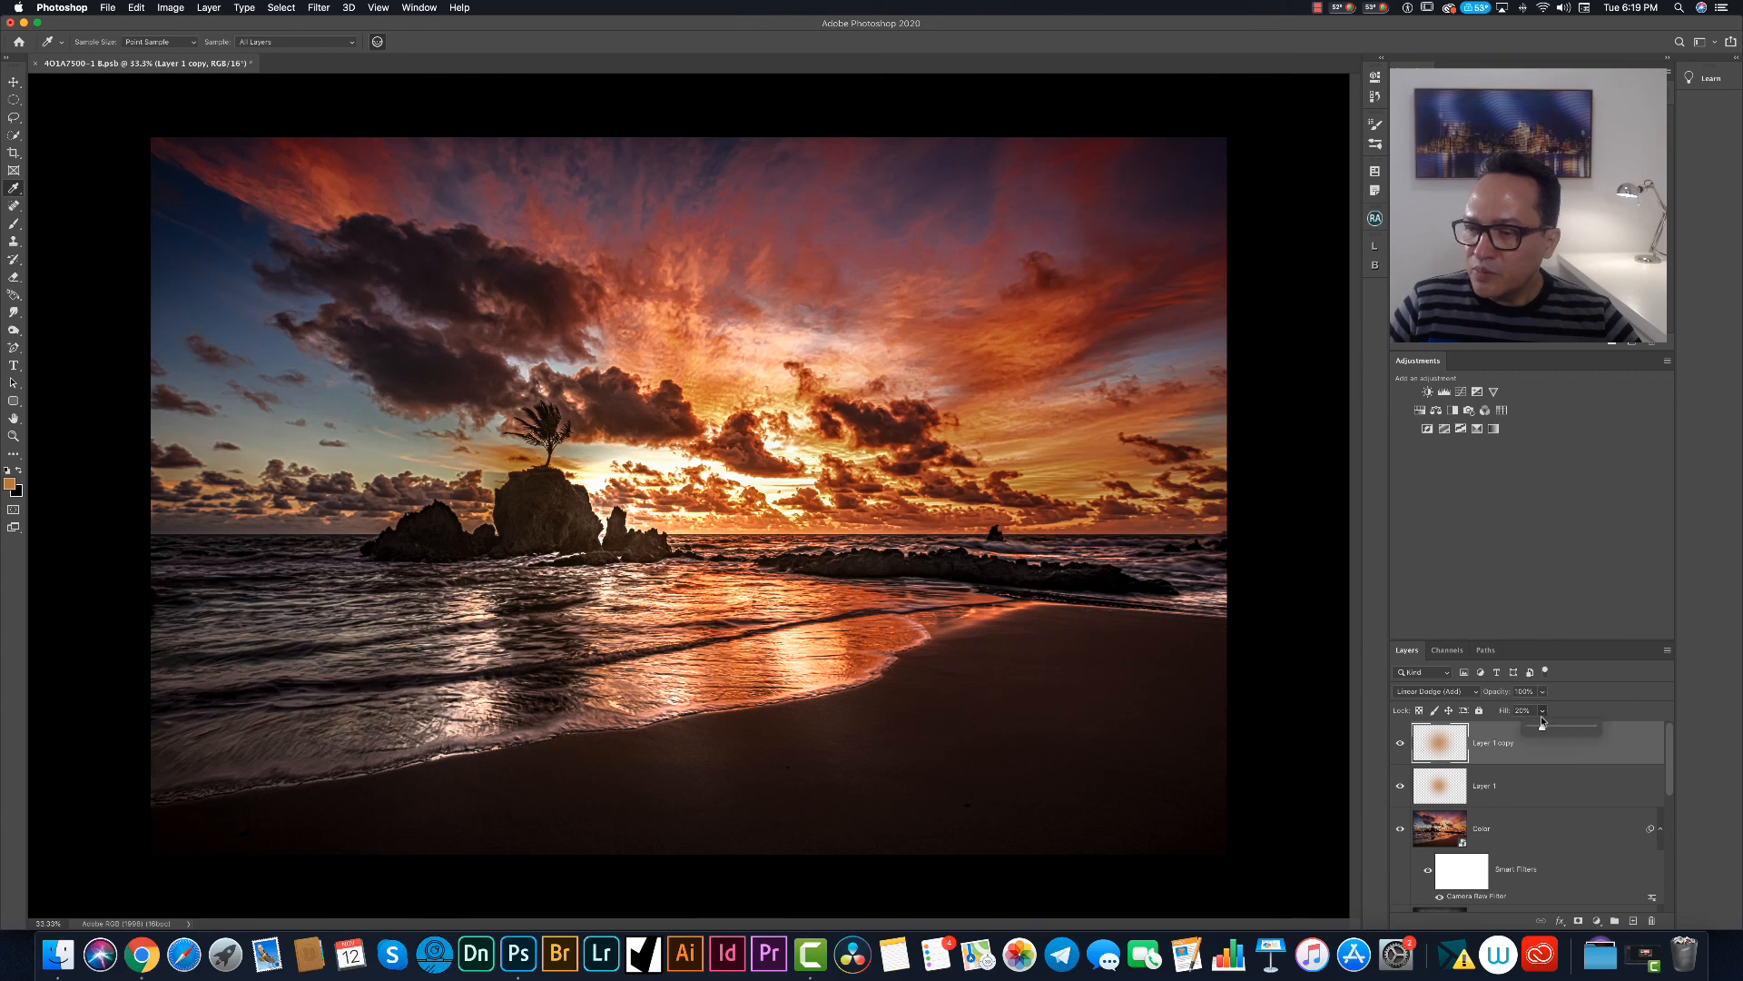
{"action": "left_click_drag", "start_coordinate": [1541, 722], "coordinate": [1540, 729]}
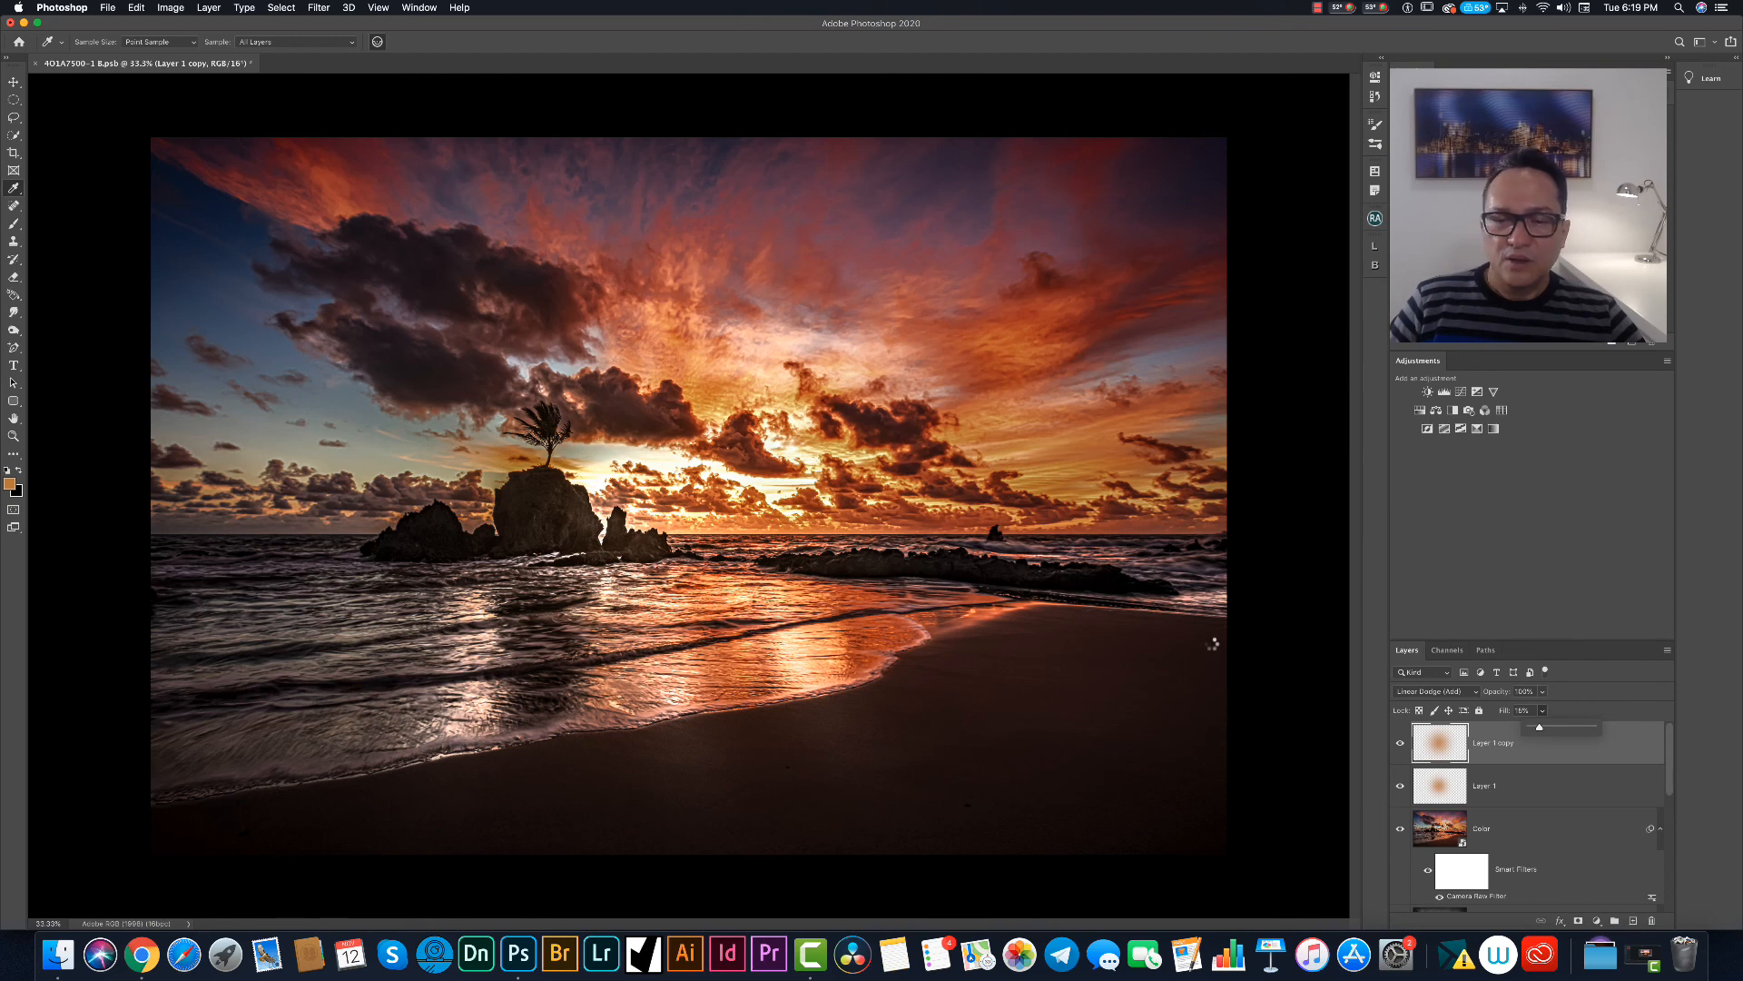
Stamp all visible layers into a new layer on top, and compare the edited image with the original base photo twice.
{"action": "key", "text": "super+alt+shift+e"}
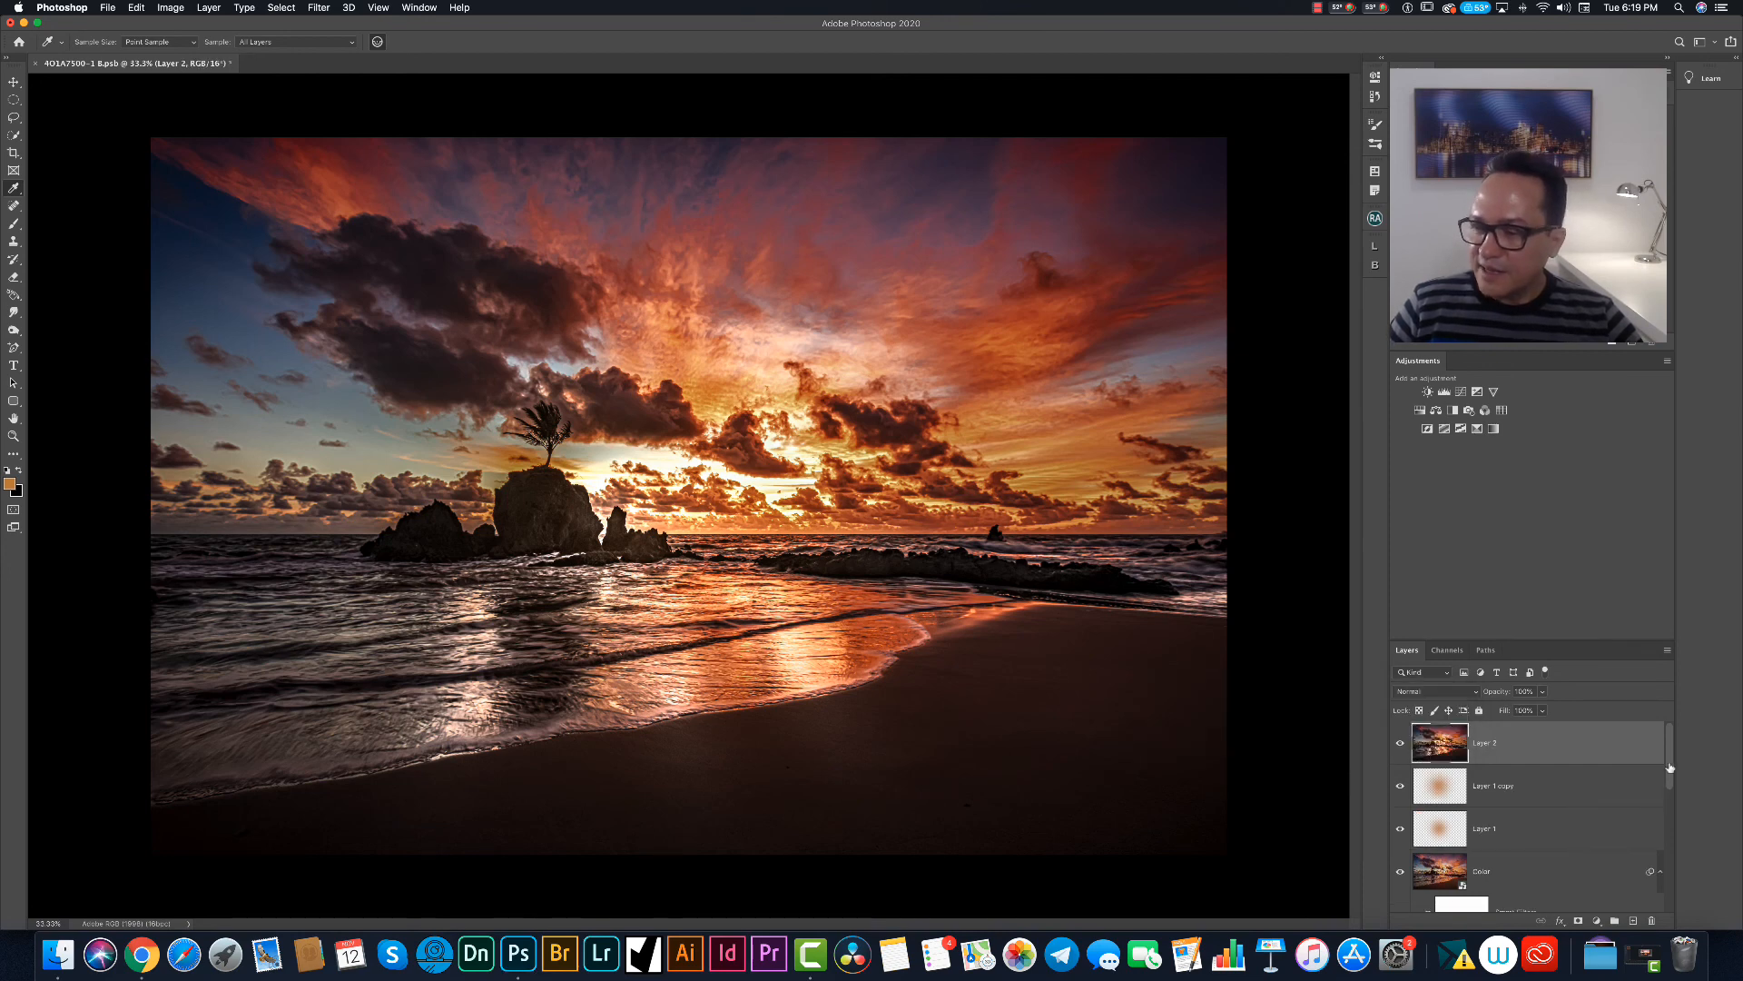
{"action": "scroll", "coordinate": [1566, 844], "scroll_direction": "down", "scroll_amount": 10}
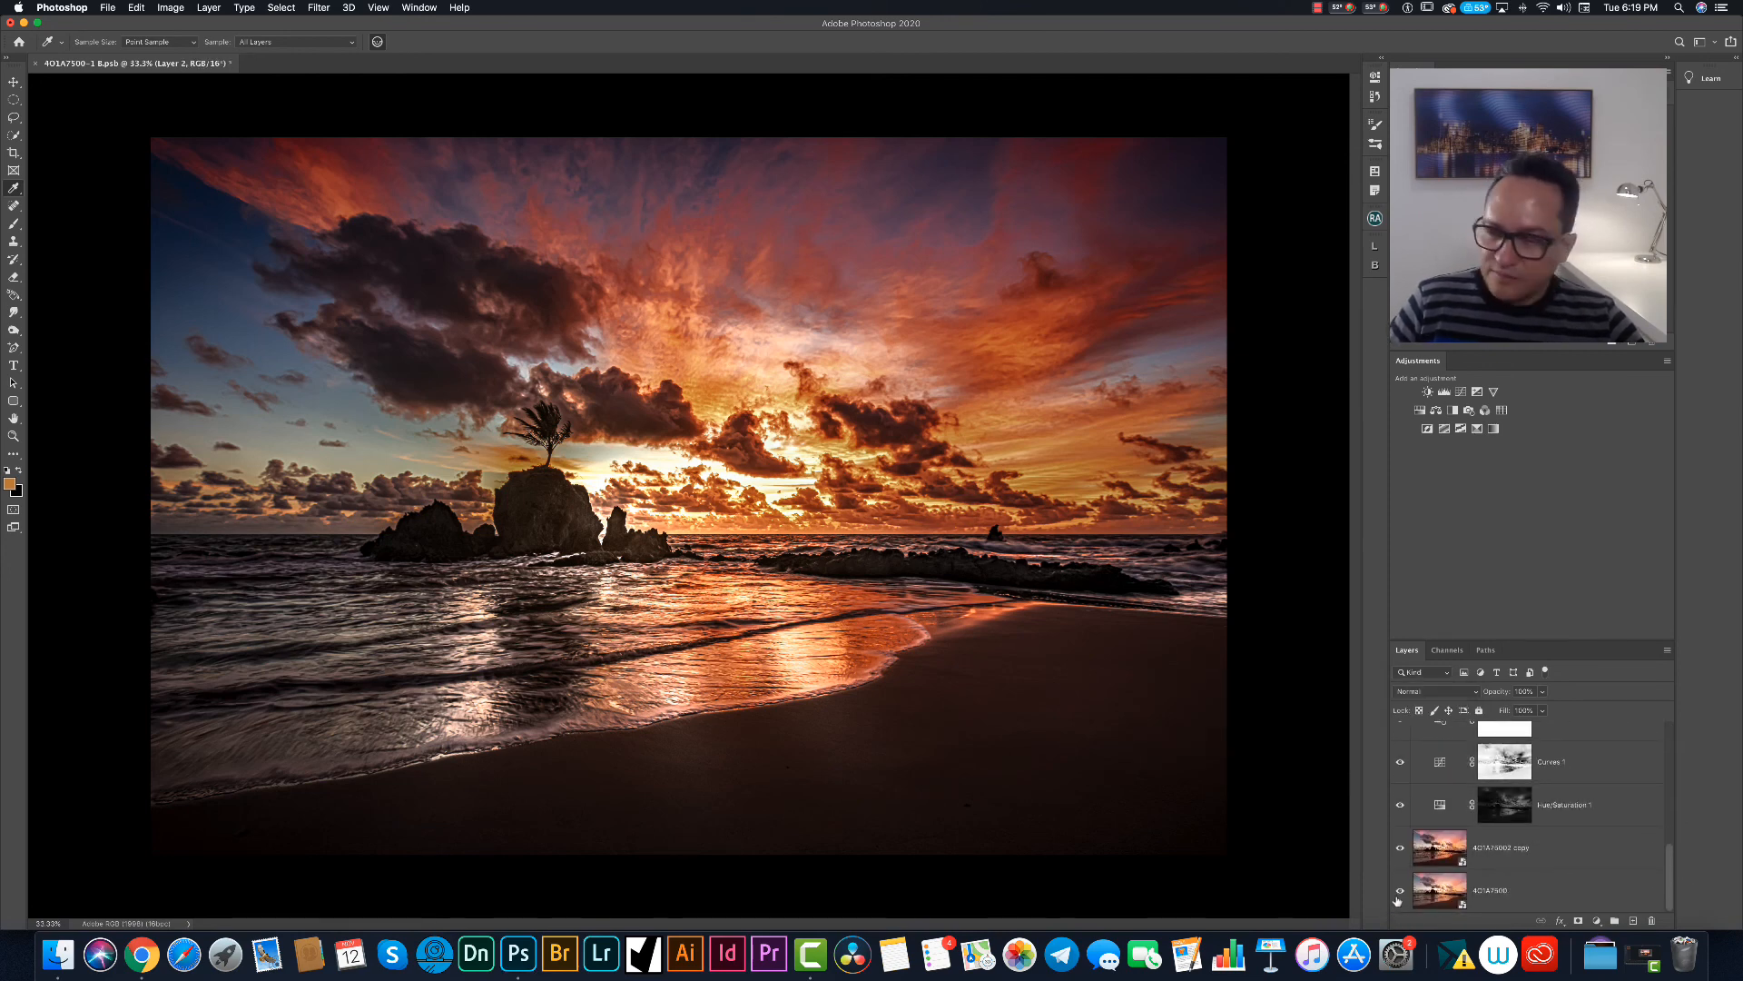
{"action": "left_click", "coordinate": [1400, 893], "text": "alt"}
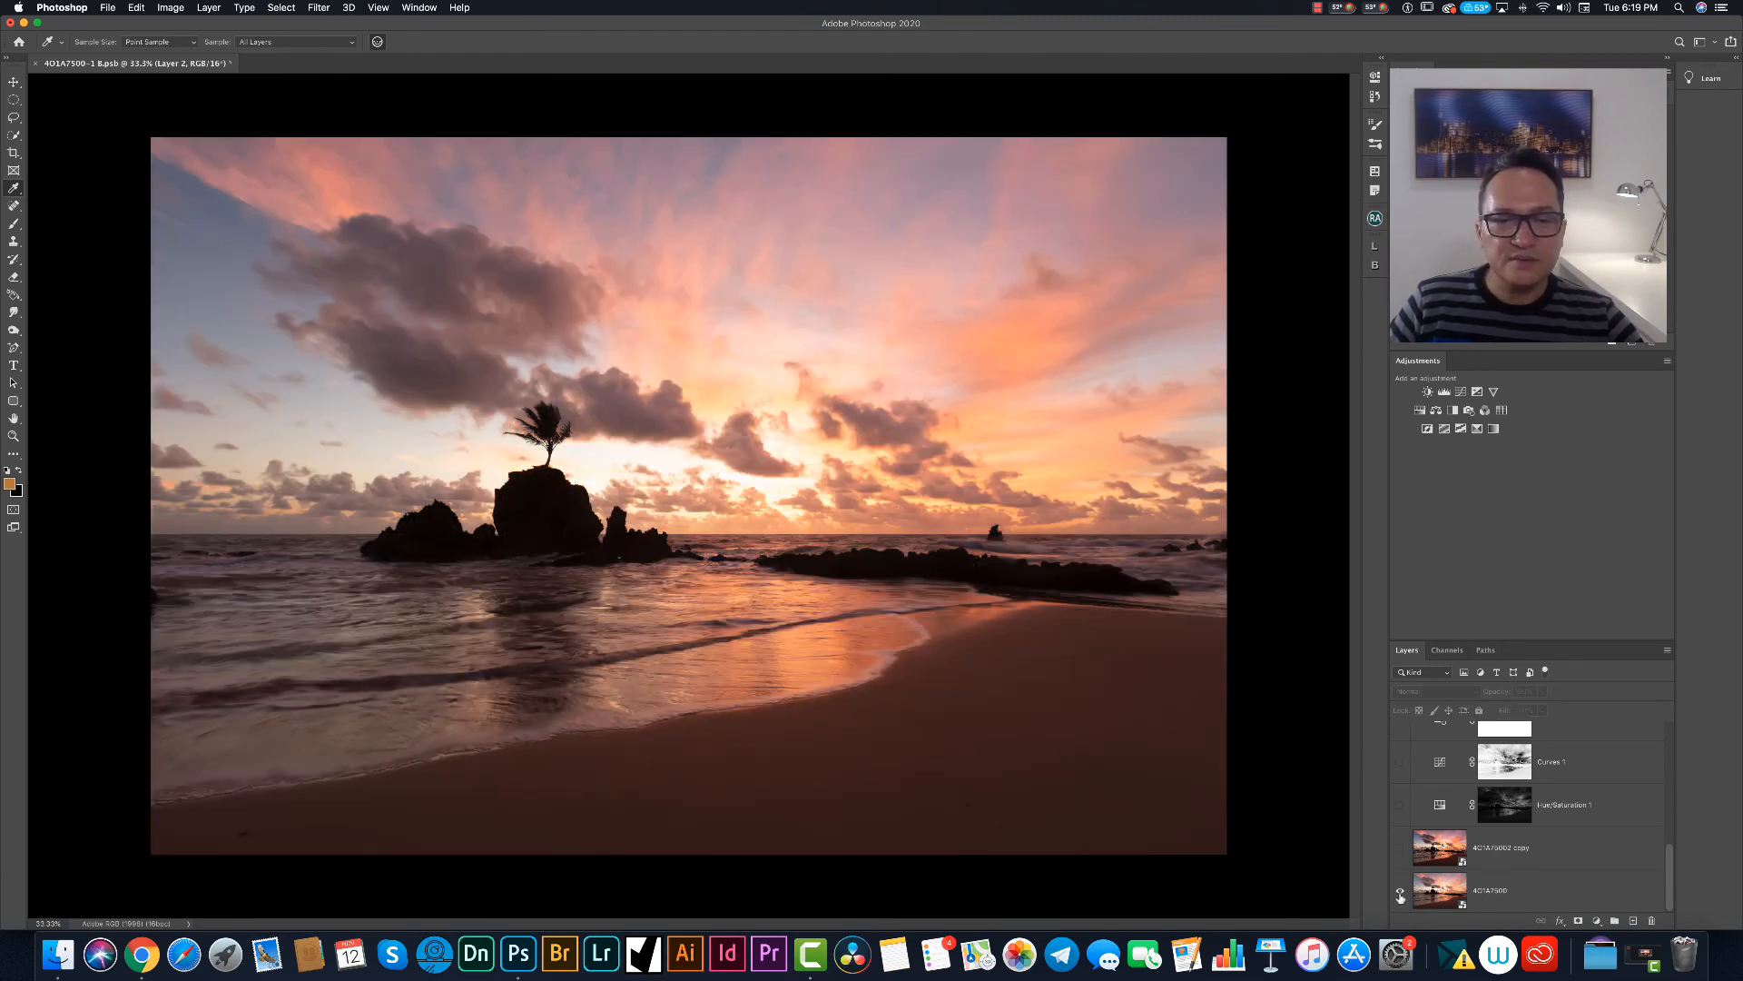
{"action": "left_click", "coordinate": [1400, 893], "text": "alt"}
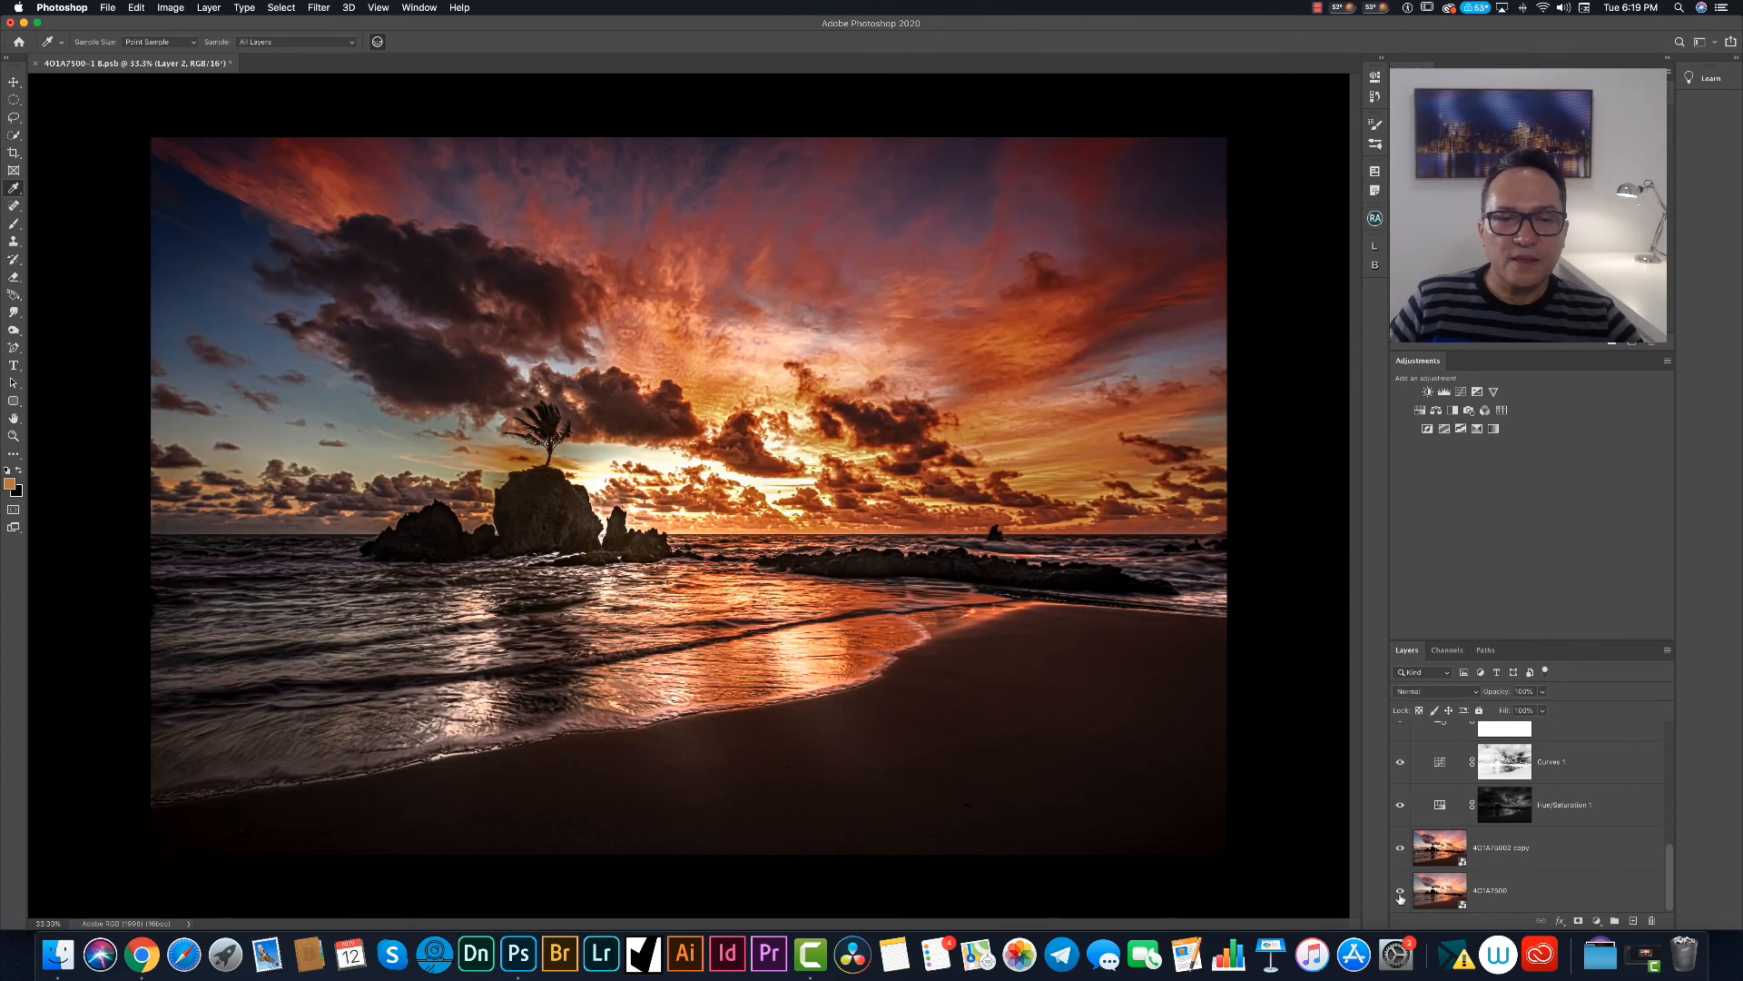
{"action": "left_click", "coordinate": [1400, 893], "text": "alt"}
{"action": "left_click", "coordinate": [1401, 894], "text": "alt"}
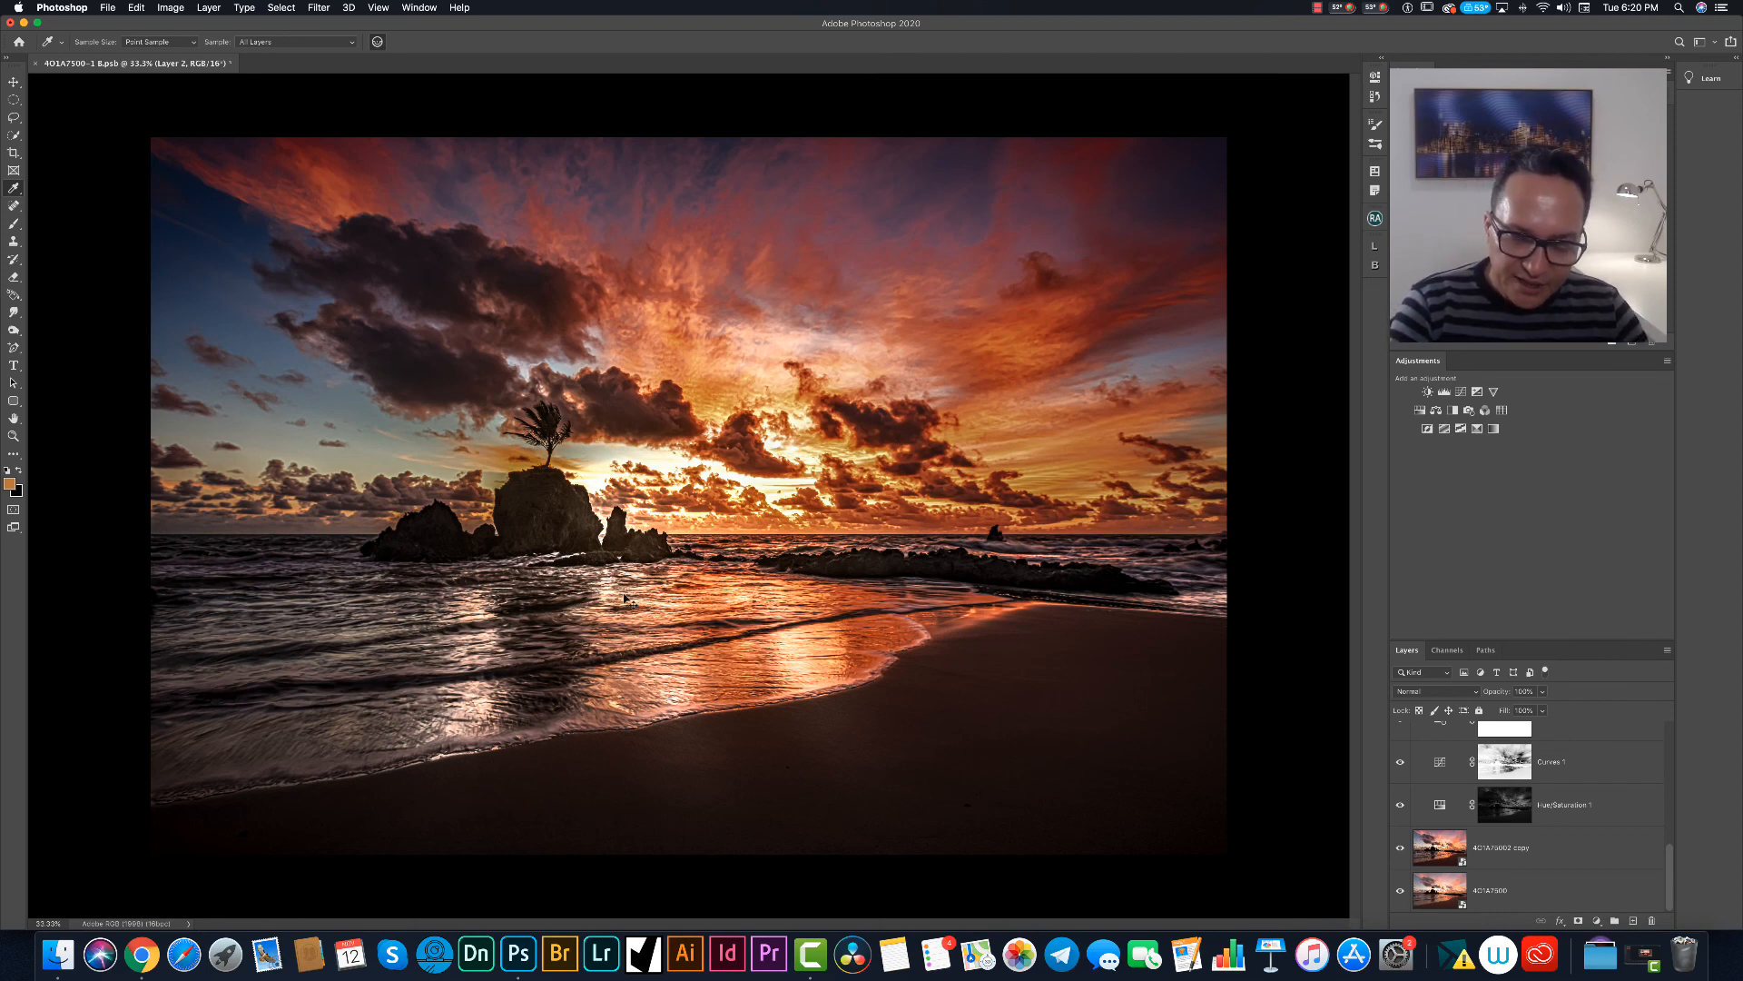
Review the layer stack and compare the finished seascape with the base photo layer once more in a closer view.
{"action": "scroll", "coordinate": [681, 544], "scroll_direction": "up", "scroll_amount": 1}
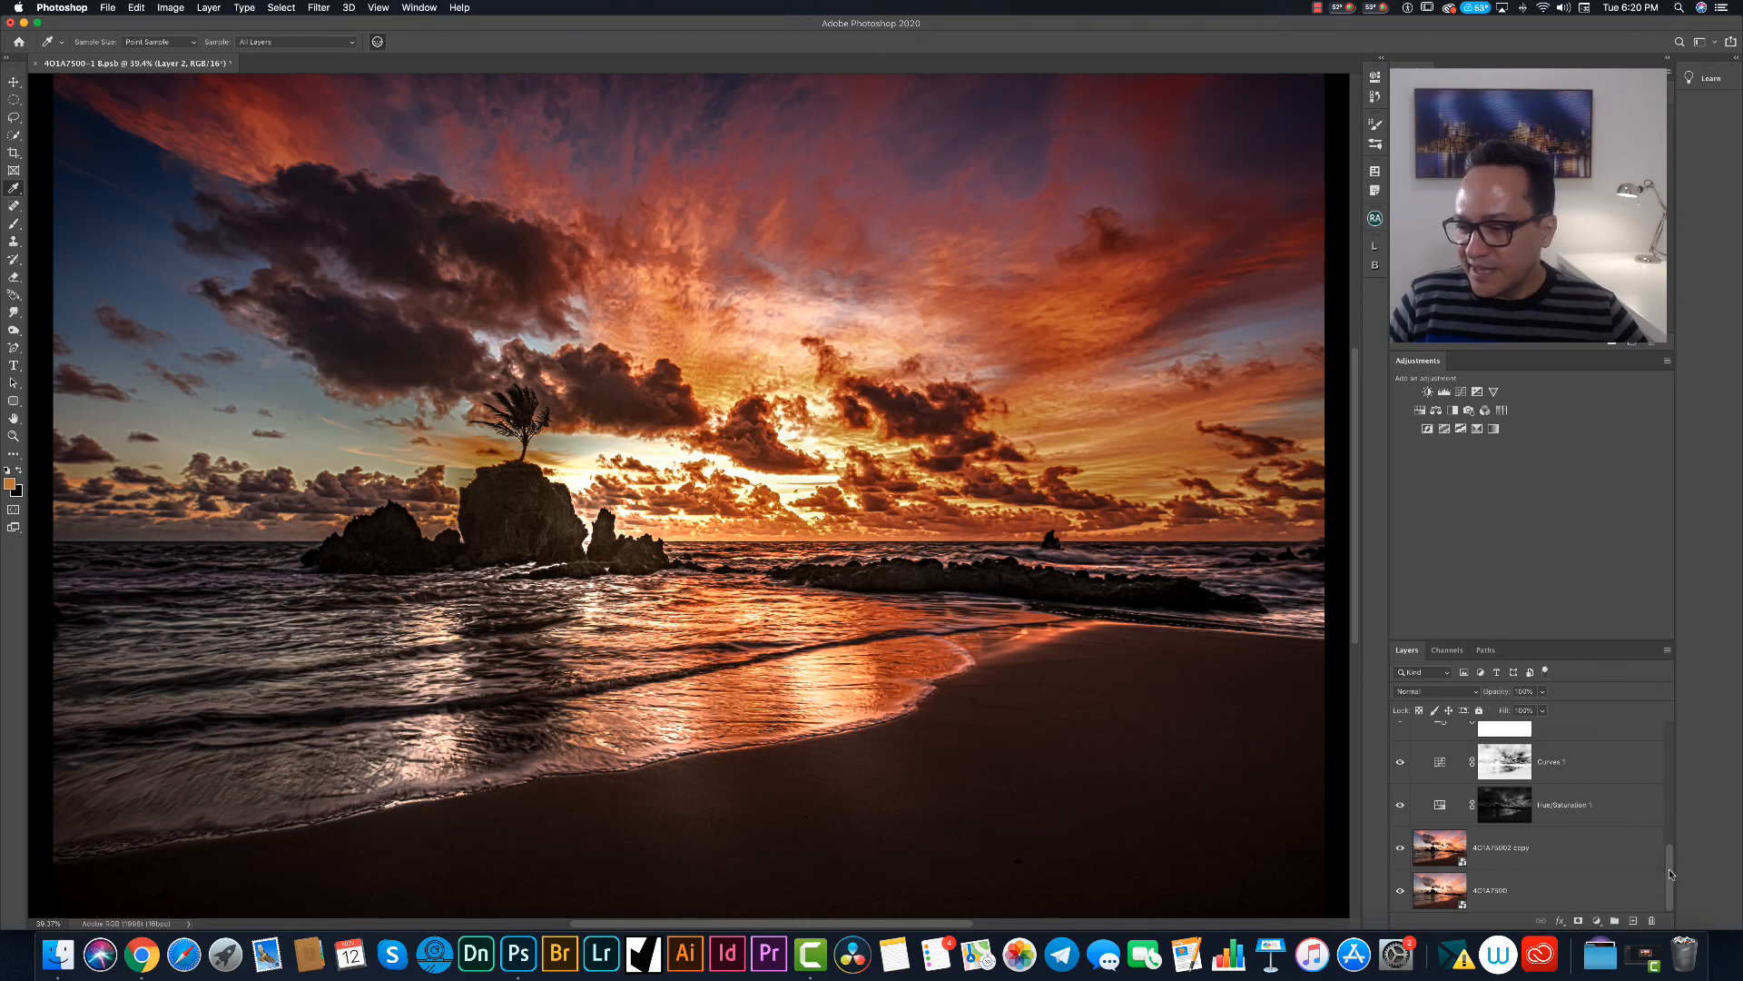
{"action": "left_click_drag", "start_coordinate": [1673, 874], "coordinate": [1680, 733]}
{"action": "scroll", "coordinate": [1666, 768], "scroll_direction": "down", "scroll_amount": 10}
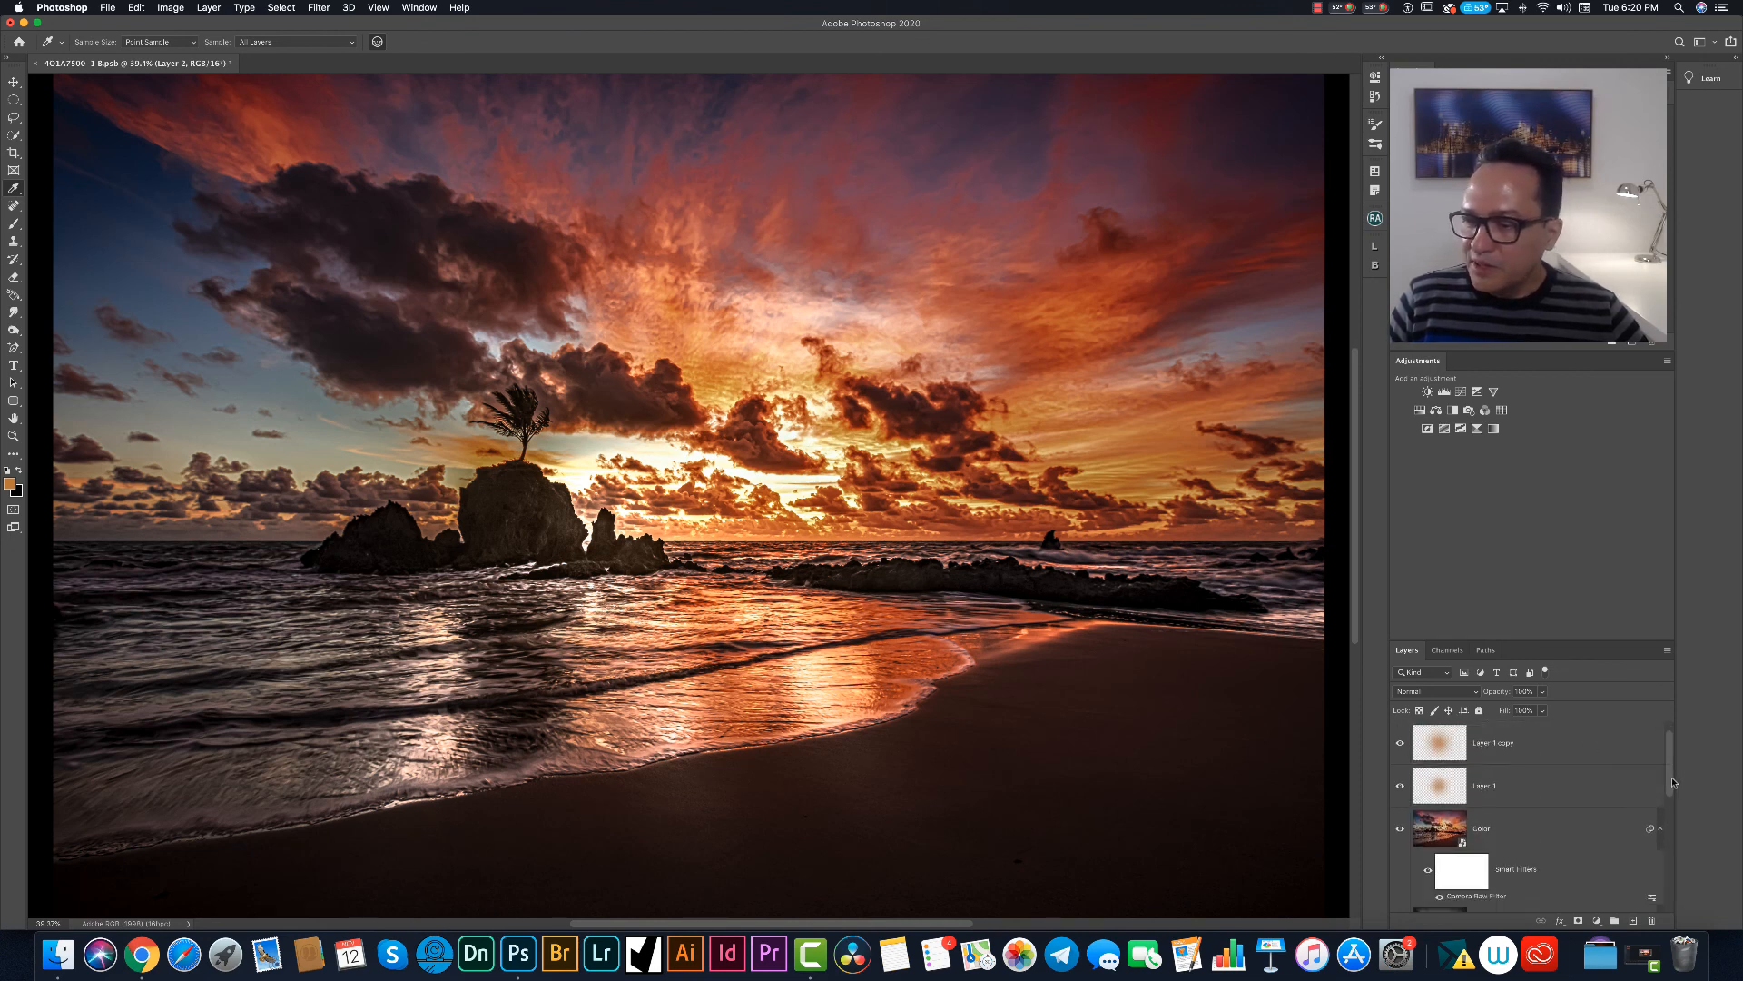
{"action": "left_click", "coordinate": [1401, 893], "text": "alt"}
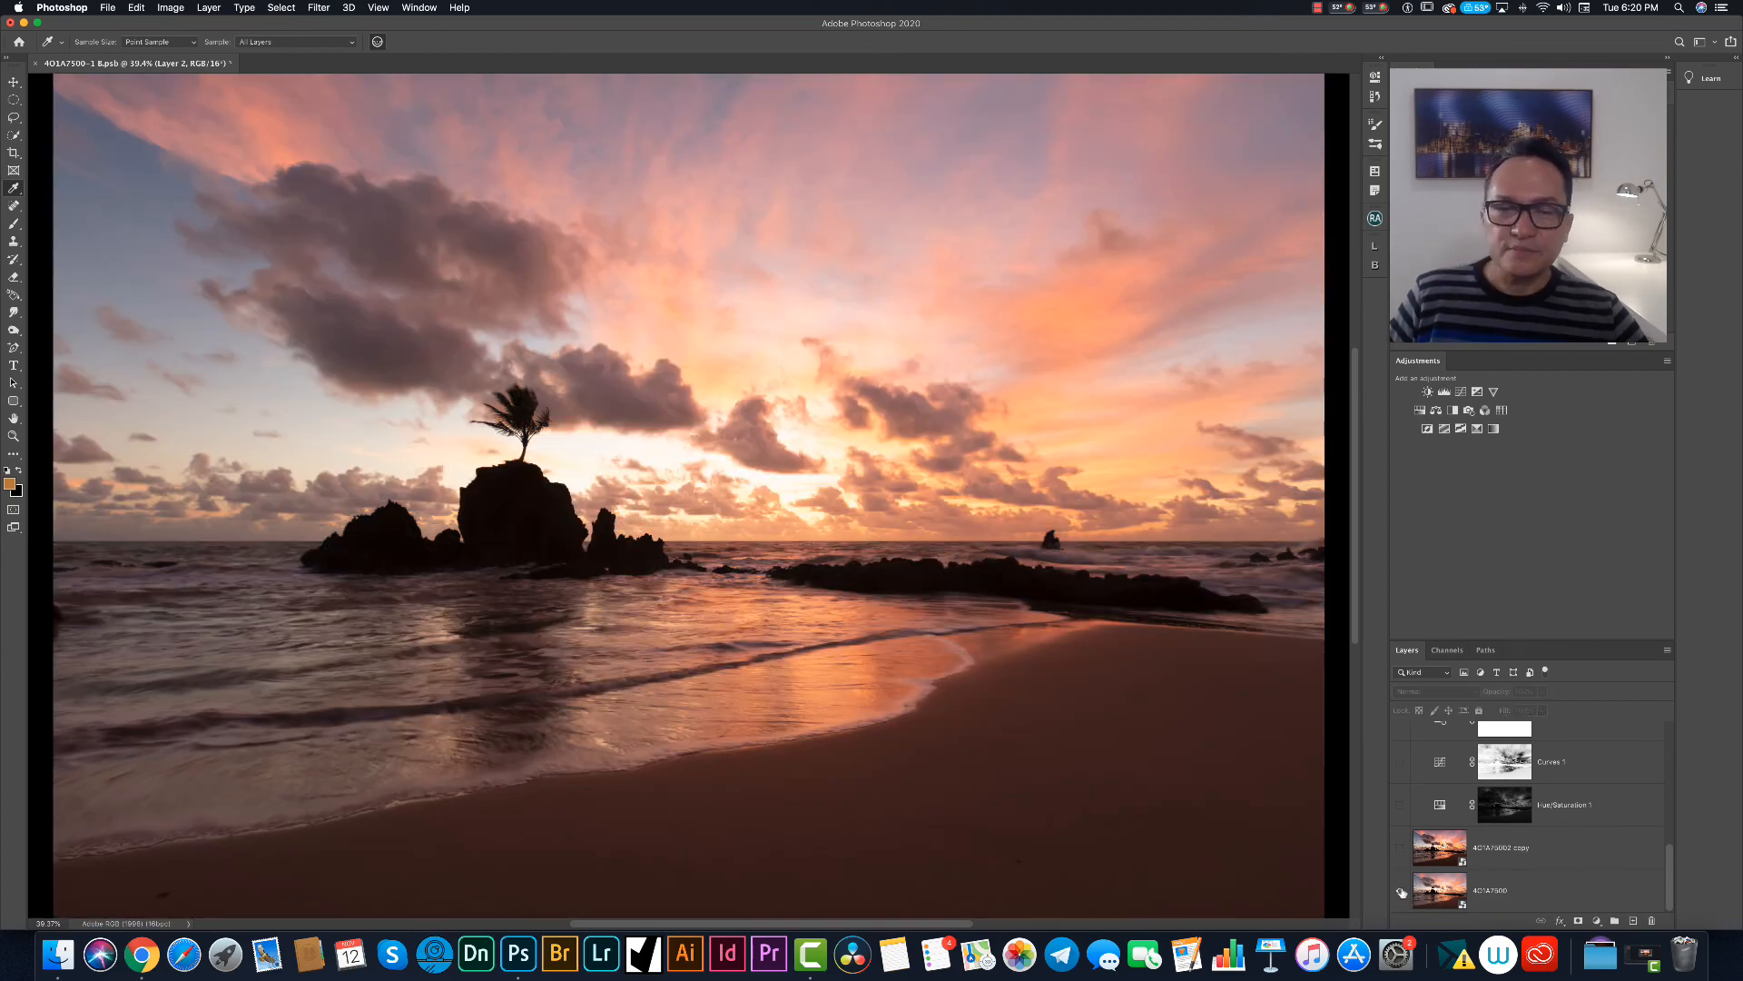
{"action": "left_click", "coordinate": [1401, 891], "text": "alt"}
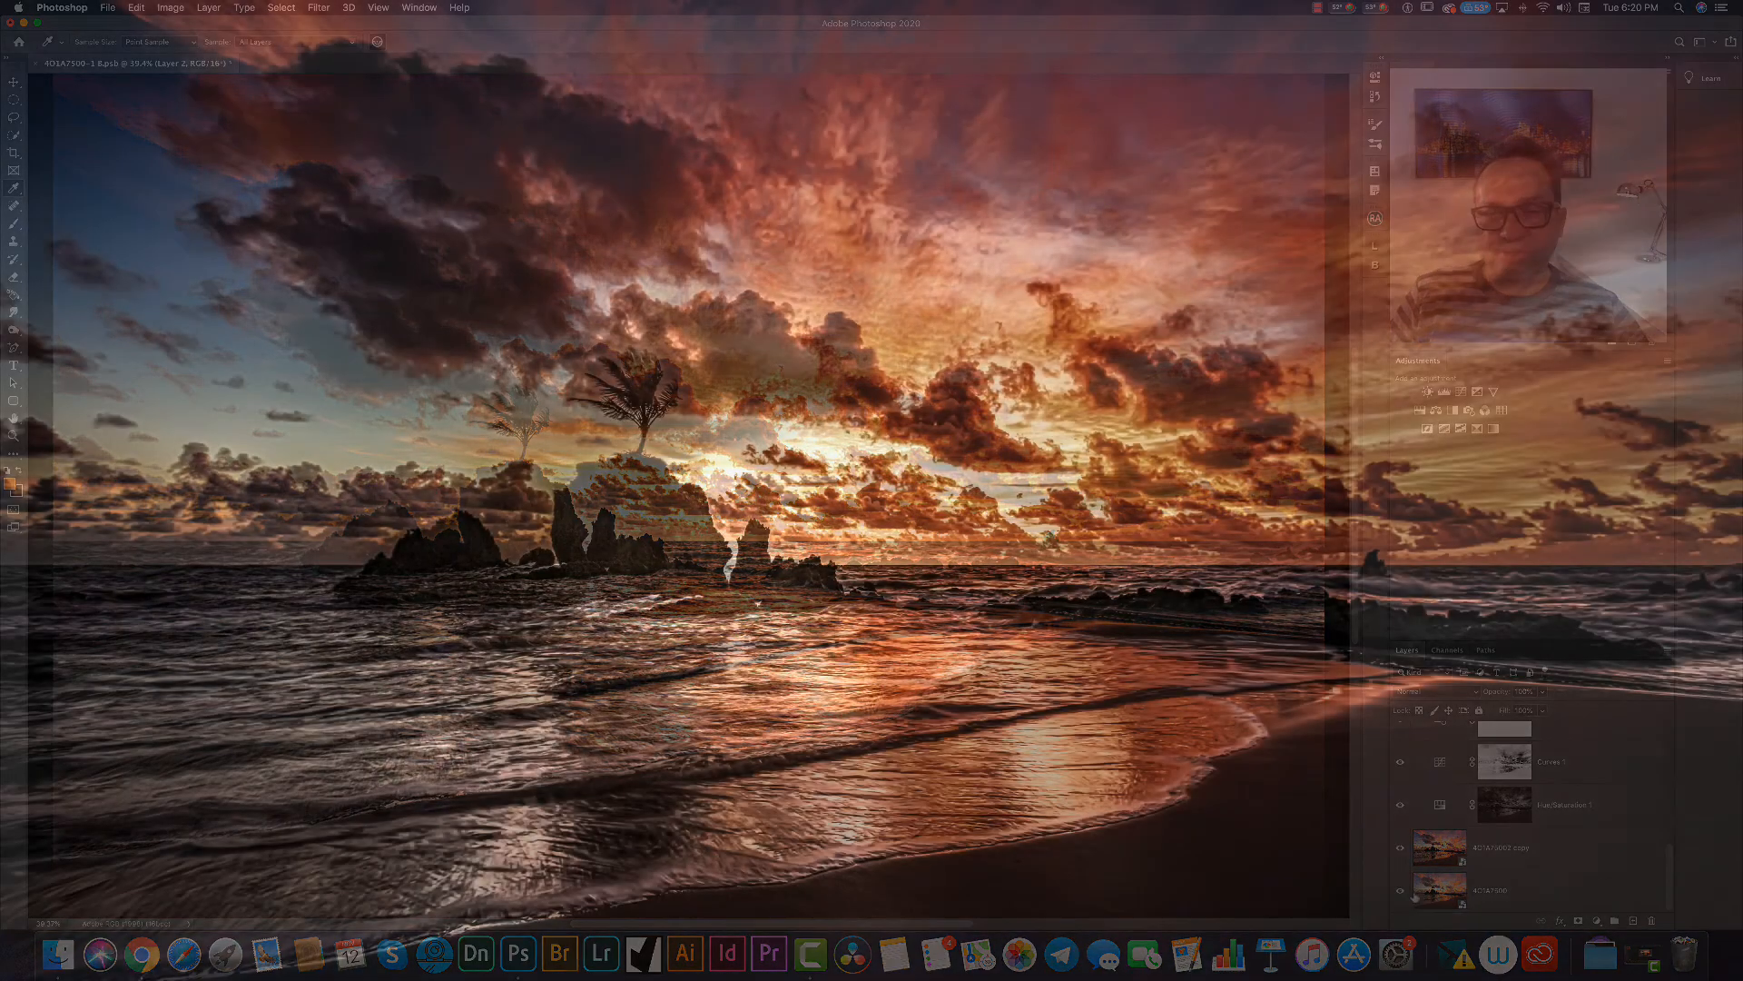